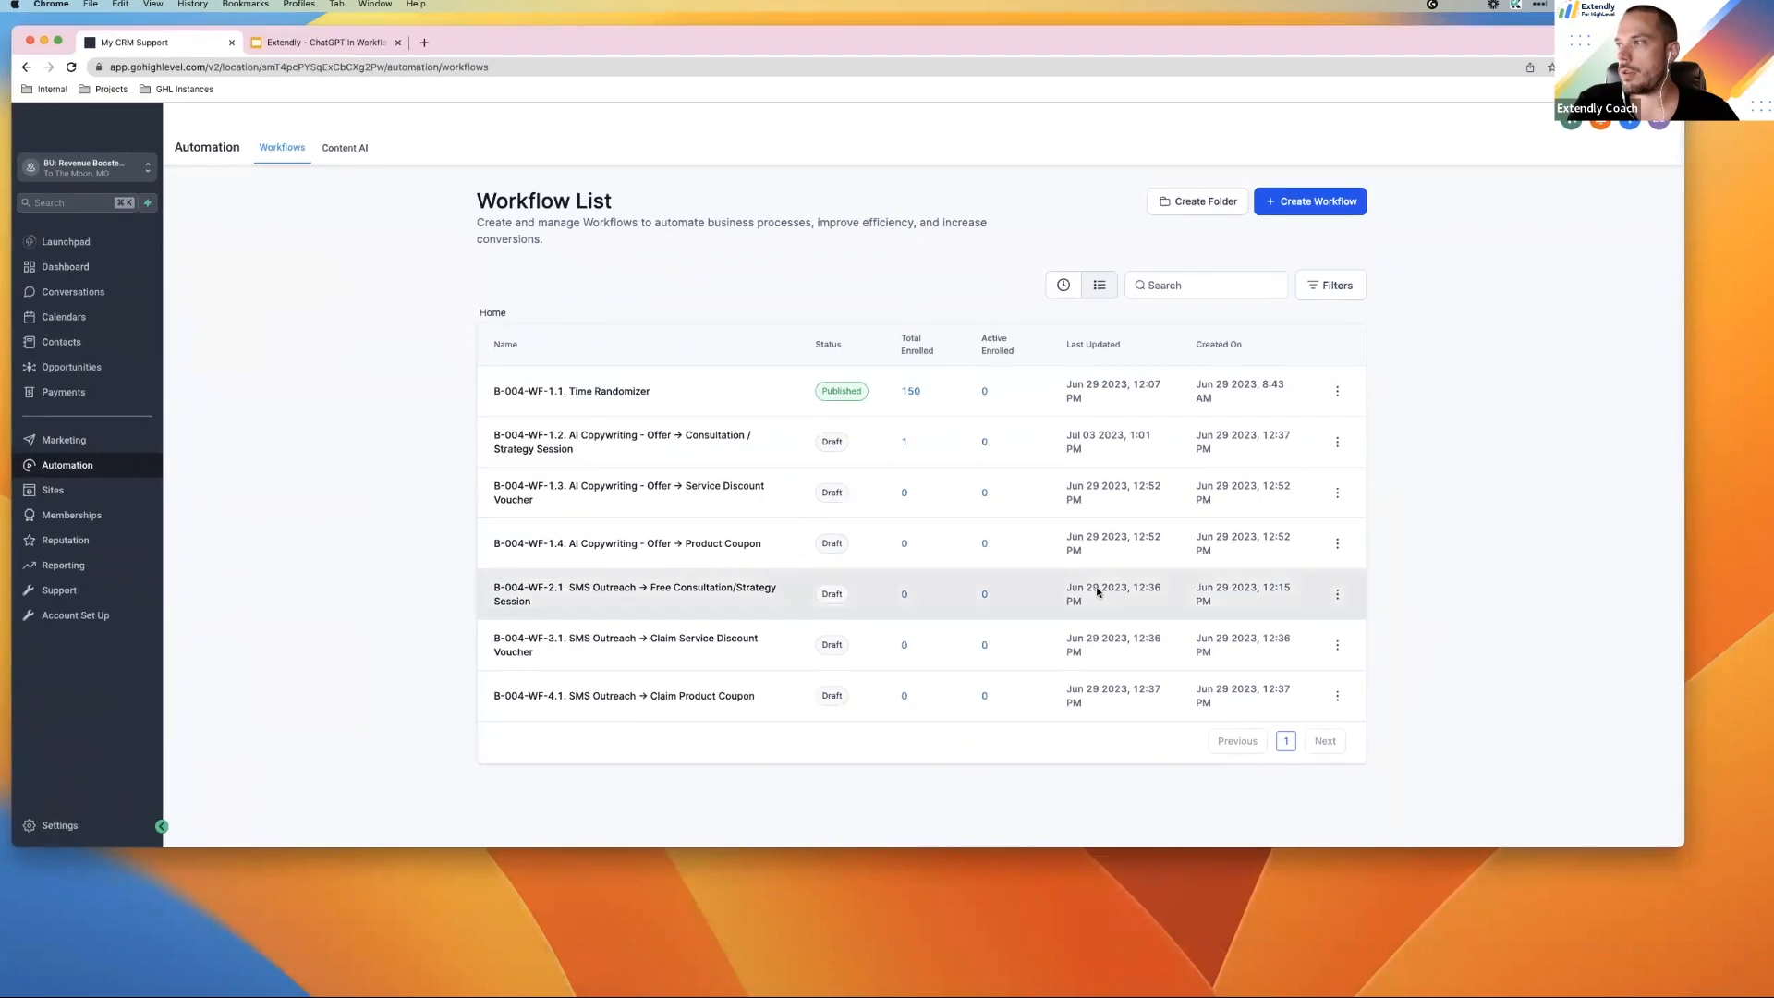
Enlarge the browser window and page view, and switch from the sub-account to the agency view
drag(1682, 848, 1669, 961)
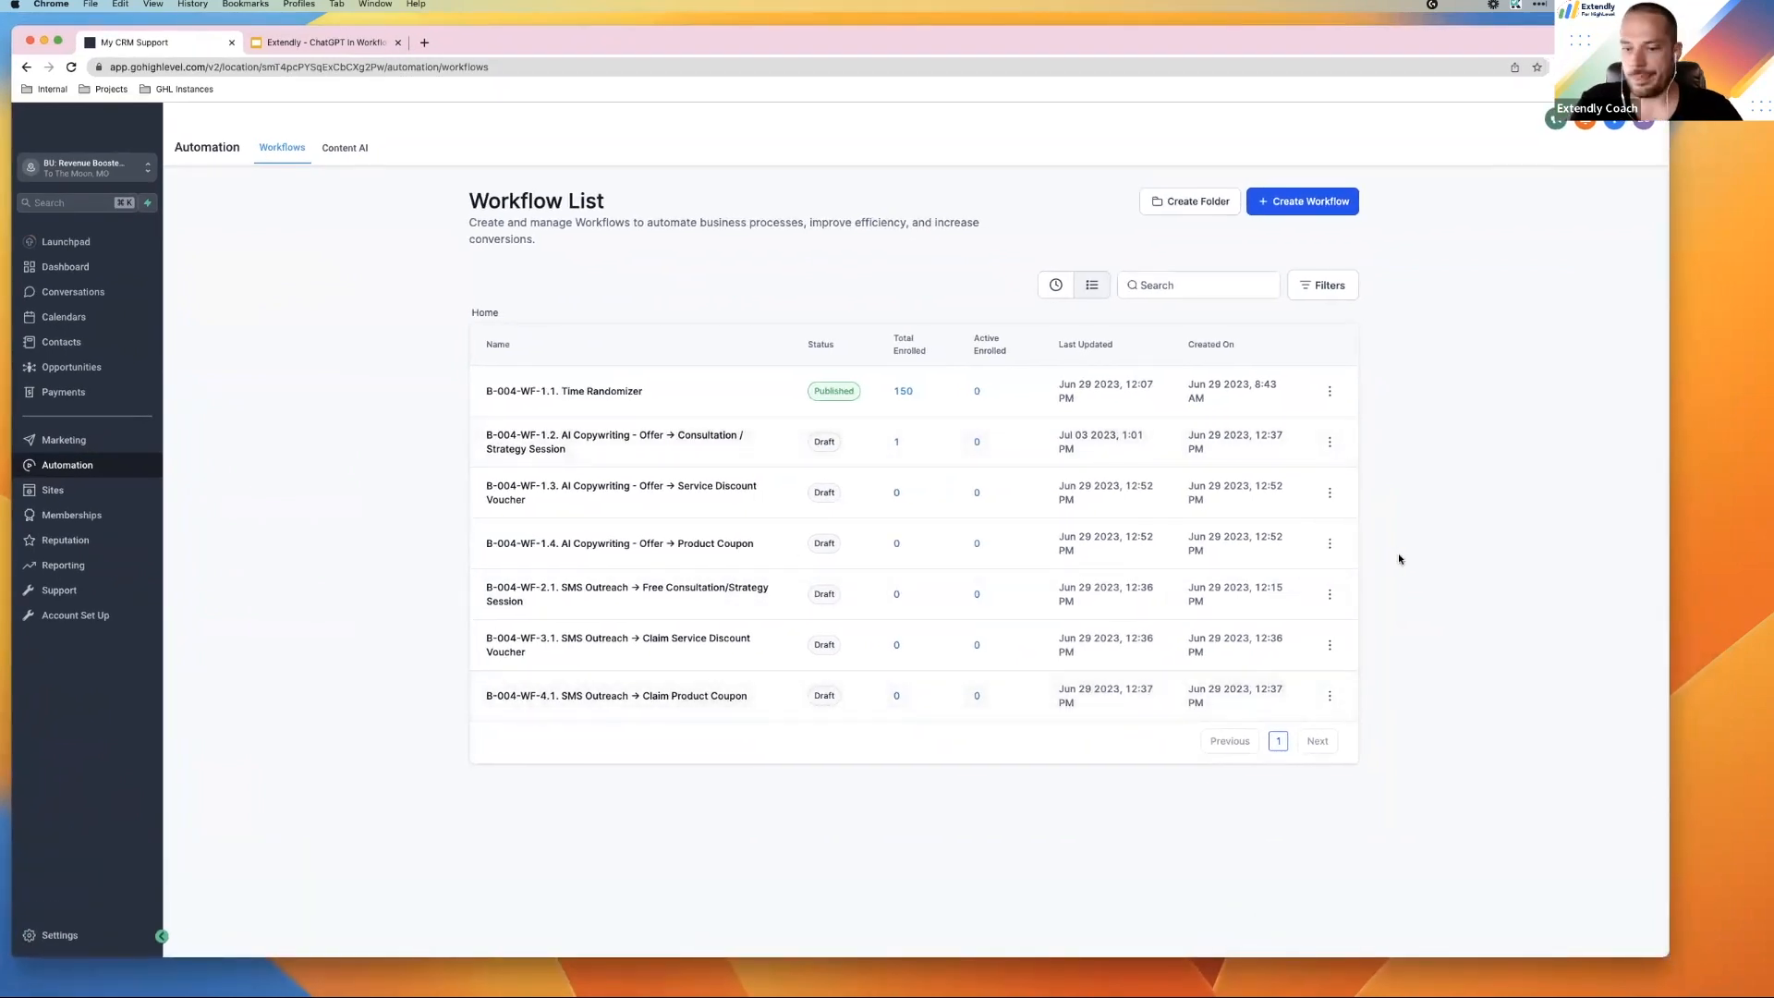
key(super+equal)
key(super+equal)
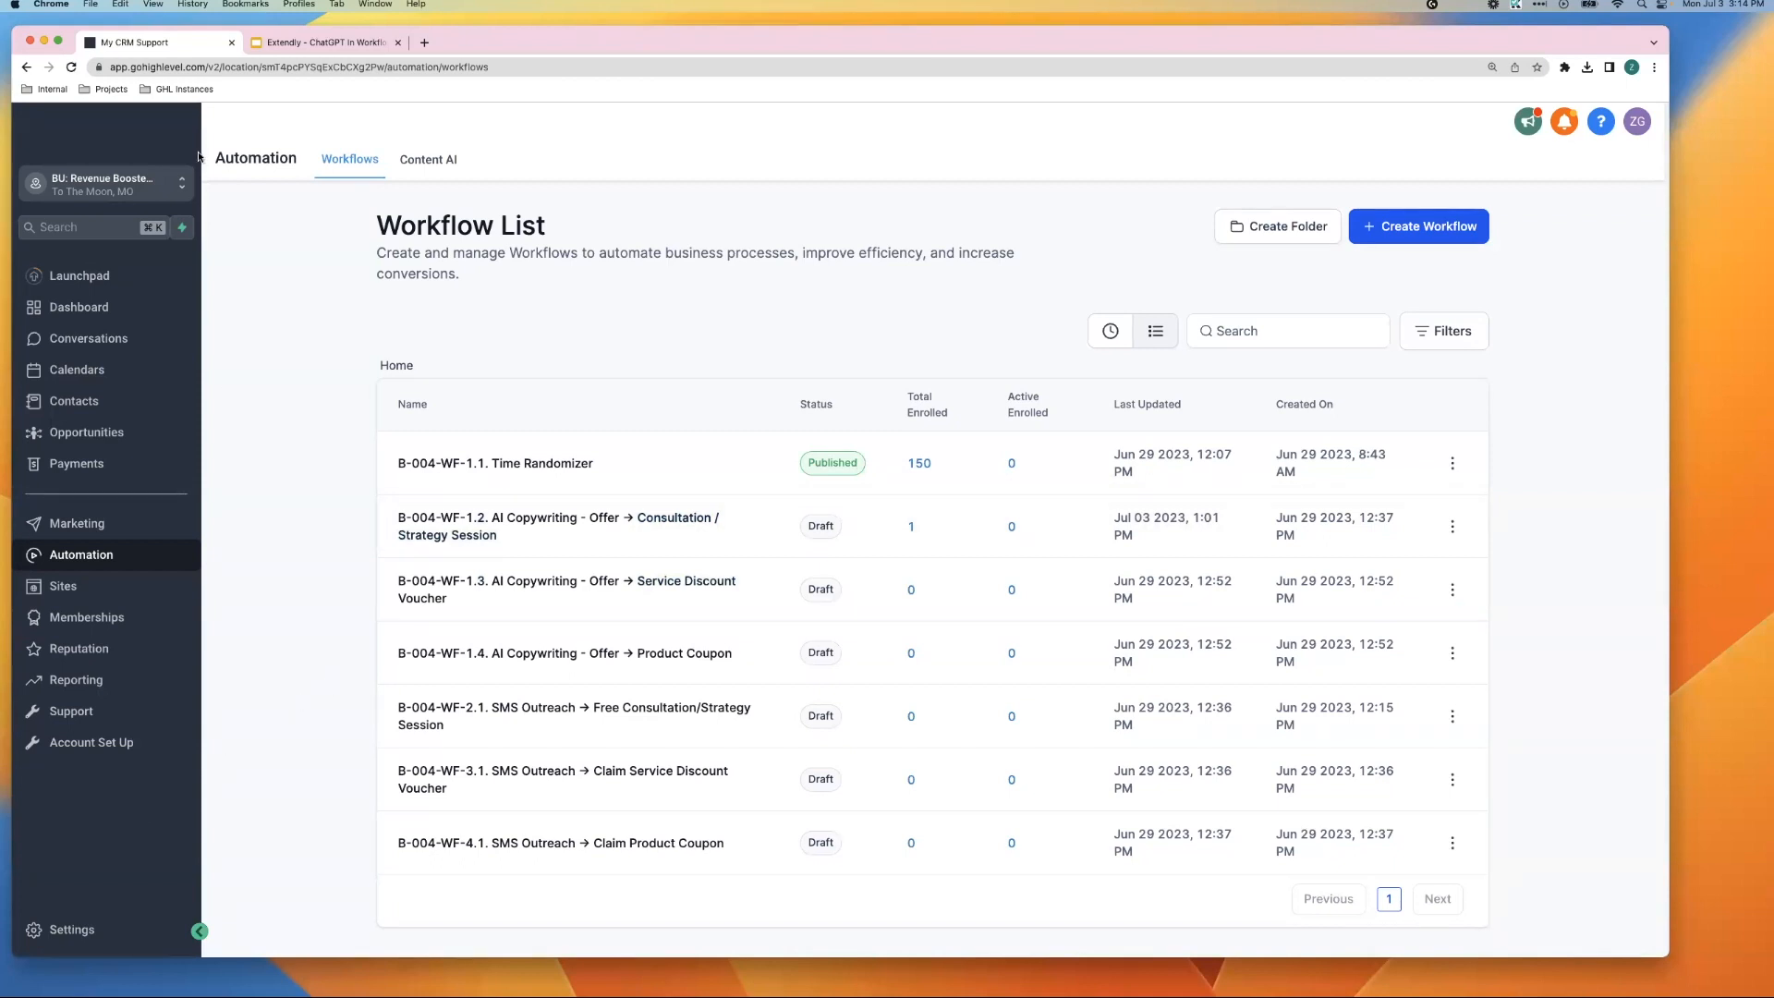
click(149, 187)
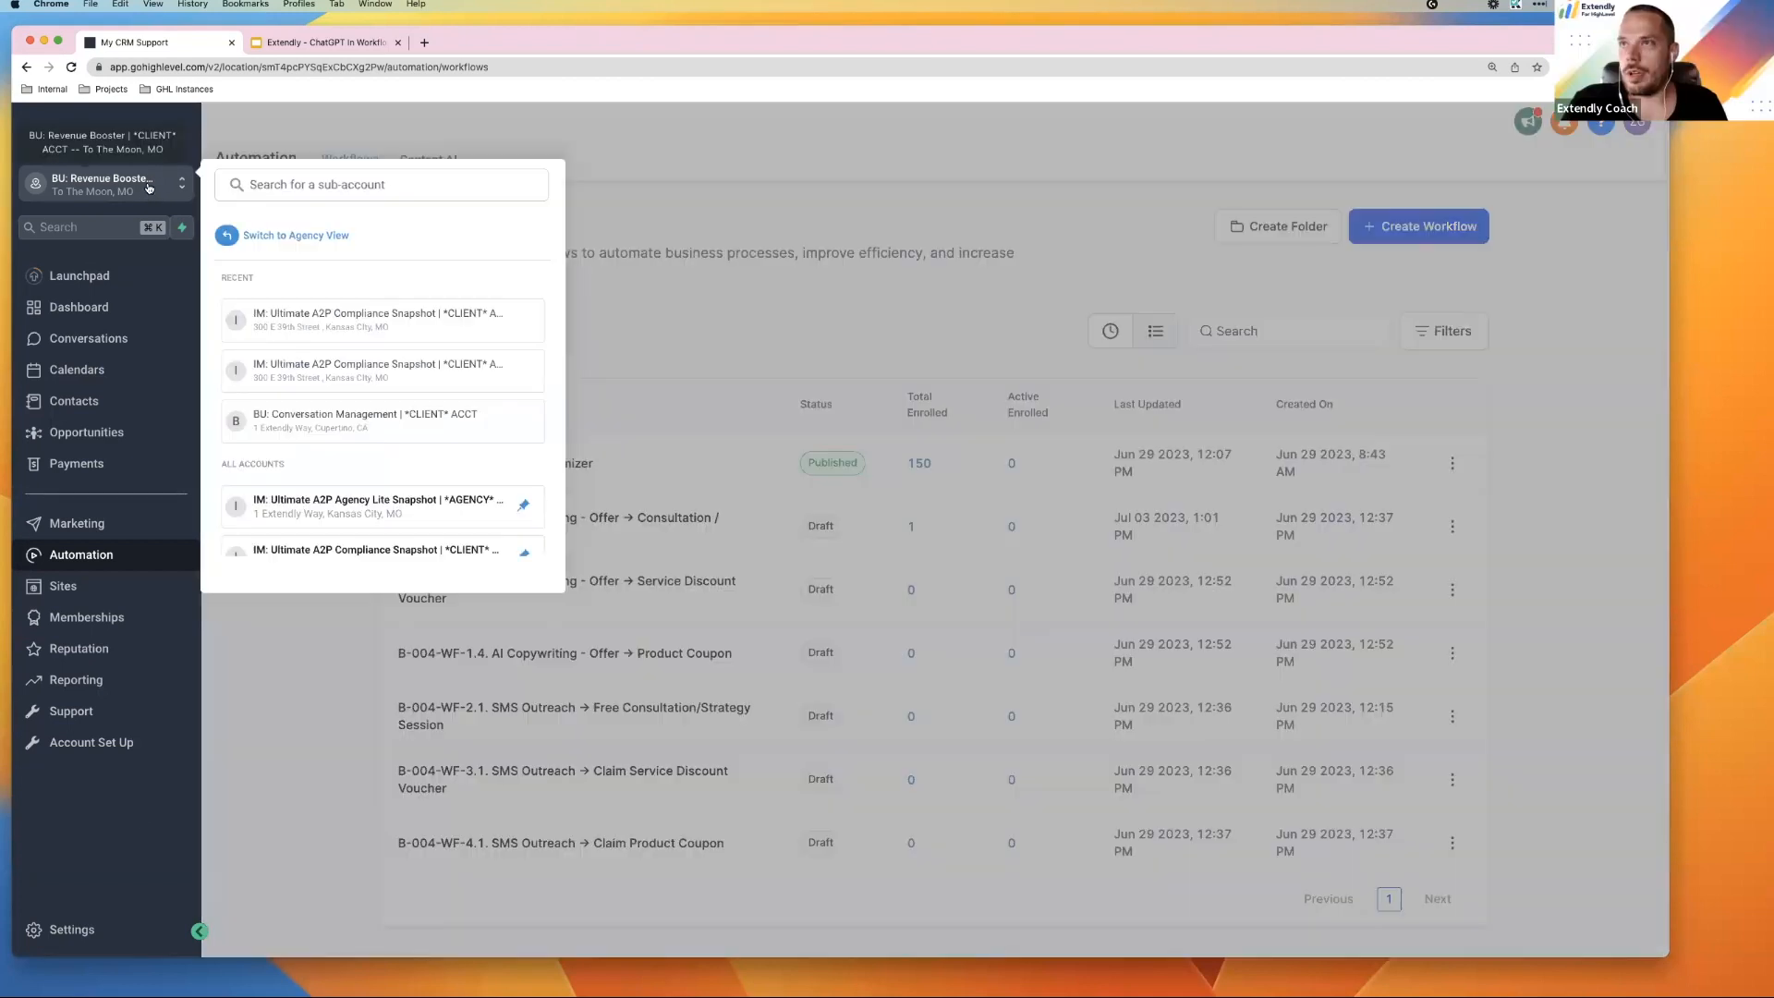
click(334, 234)
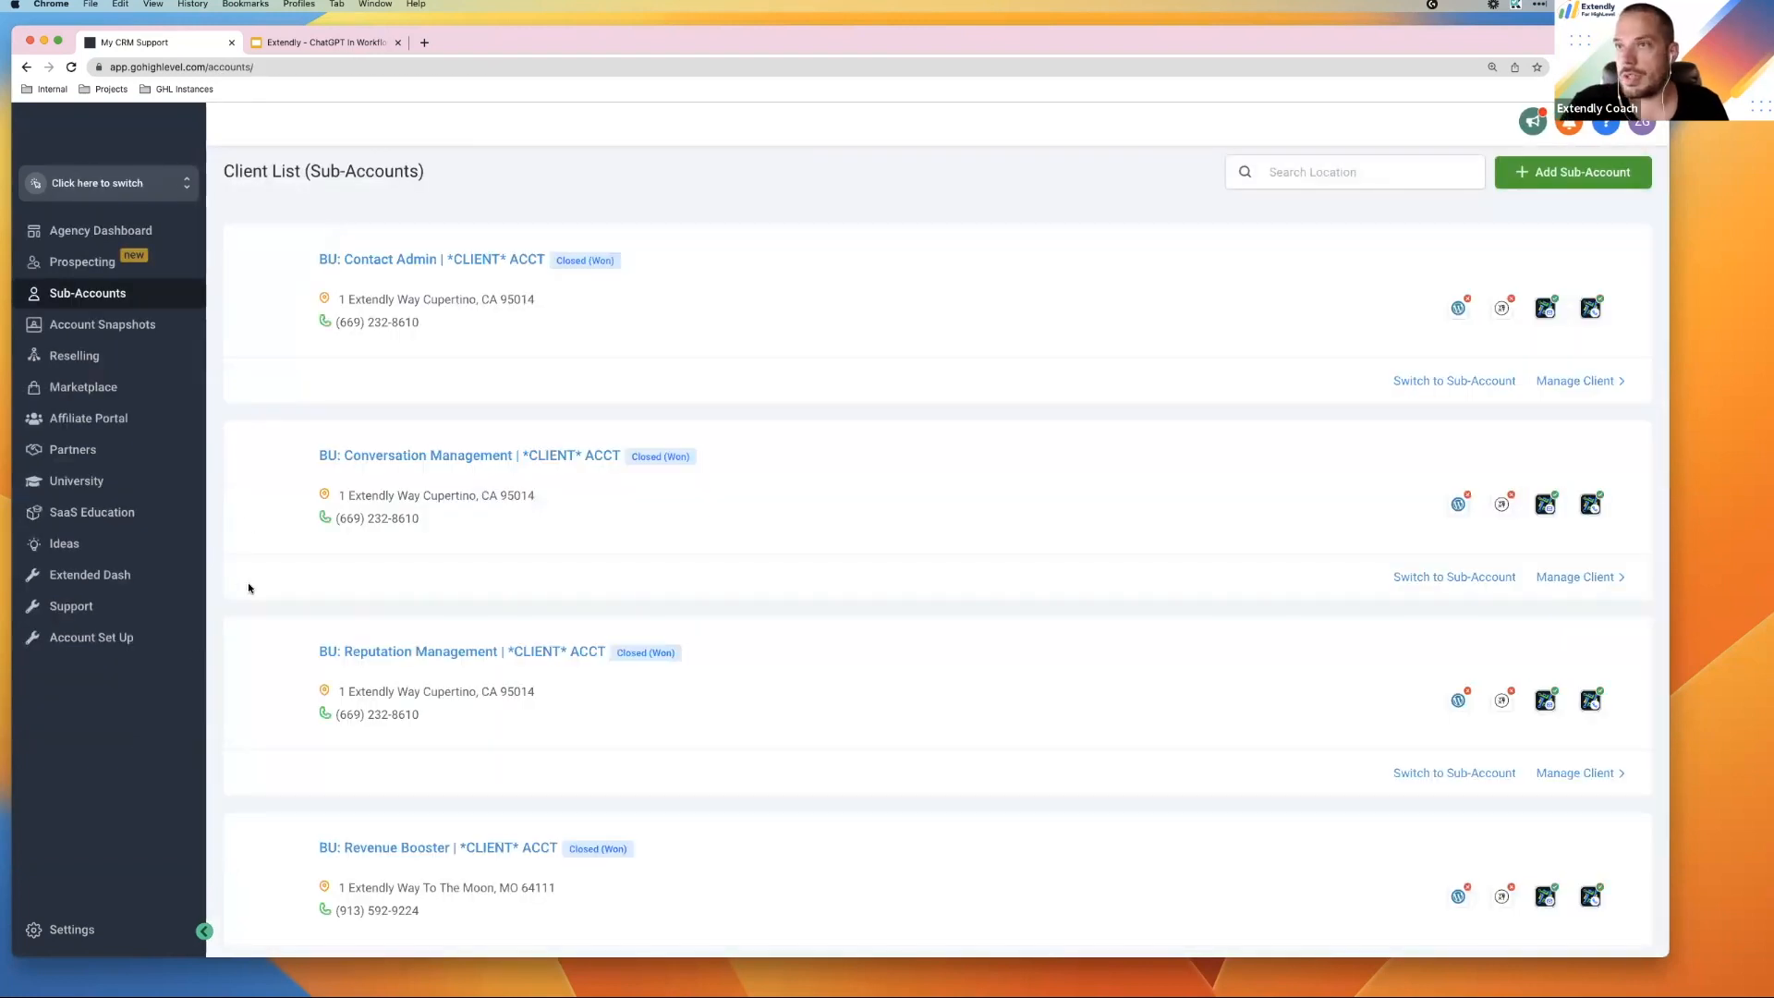
Open the agency's company settings and examine the toggles for Premium Triggers & Actions, Workflow AI and Content AI
click(72, 930)
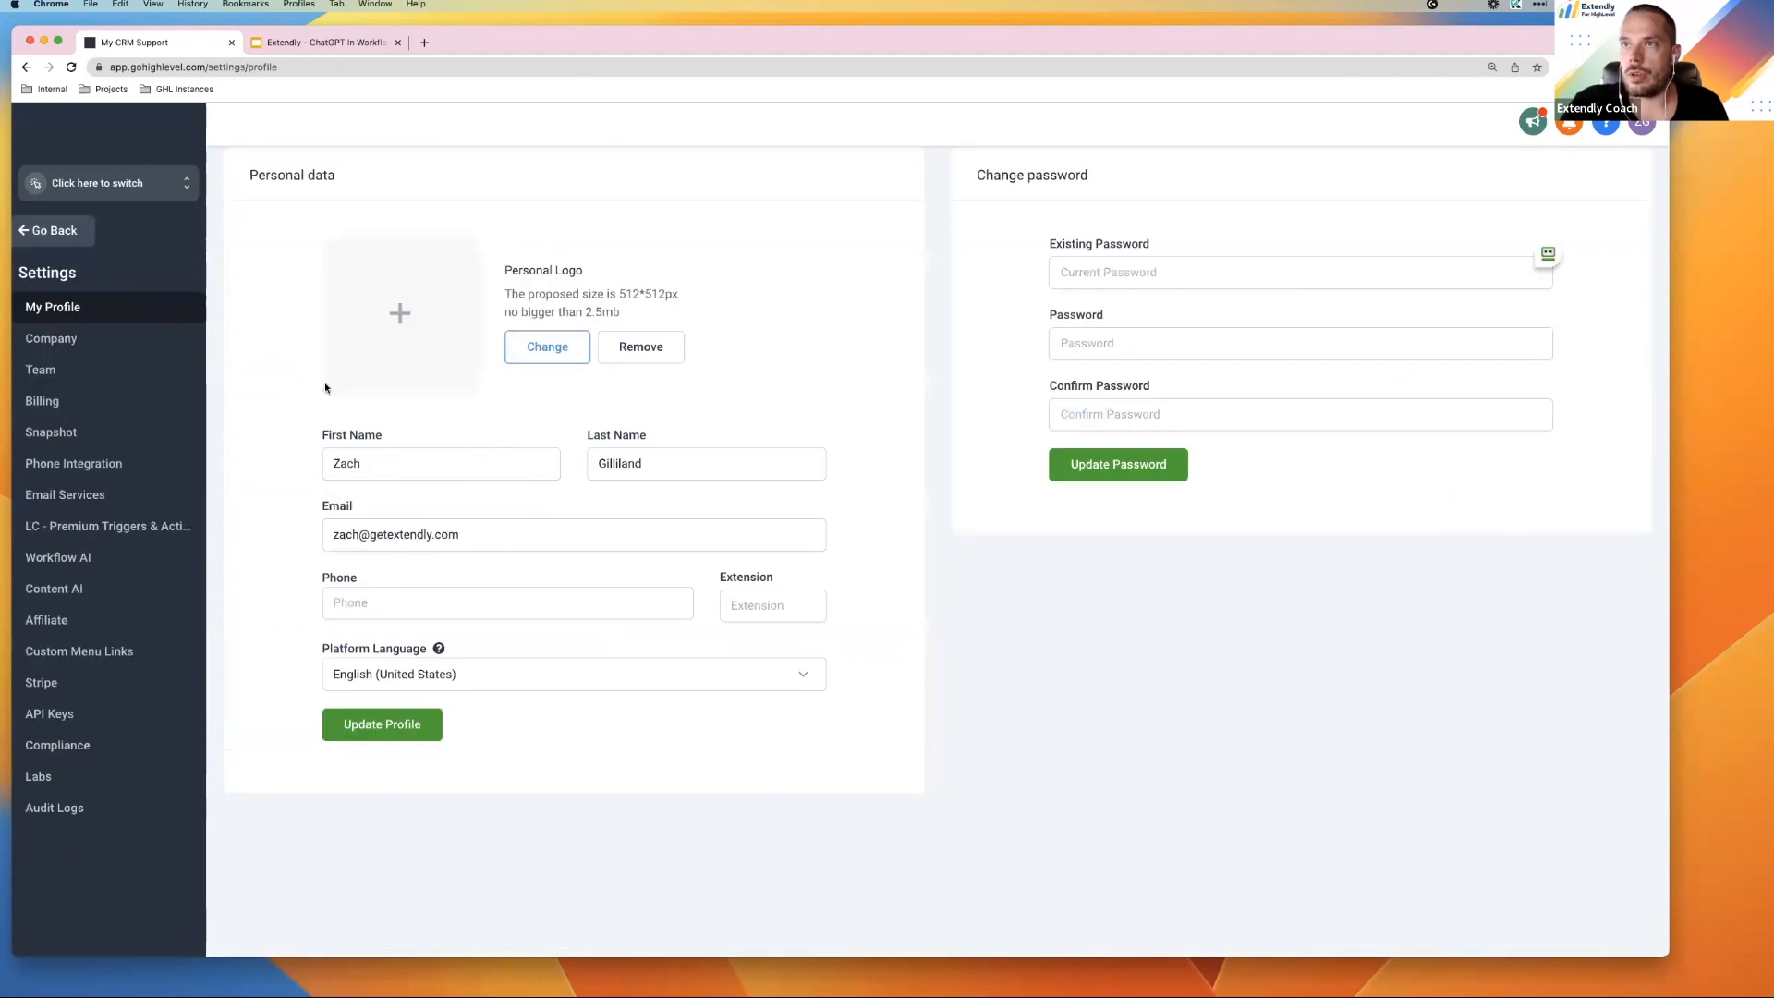
click(91, 339)
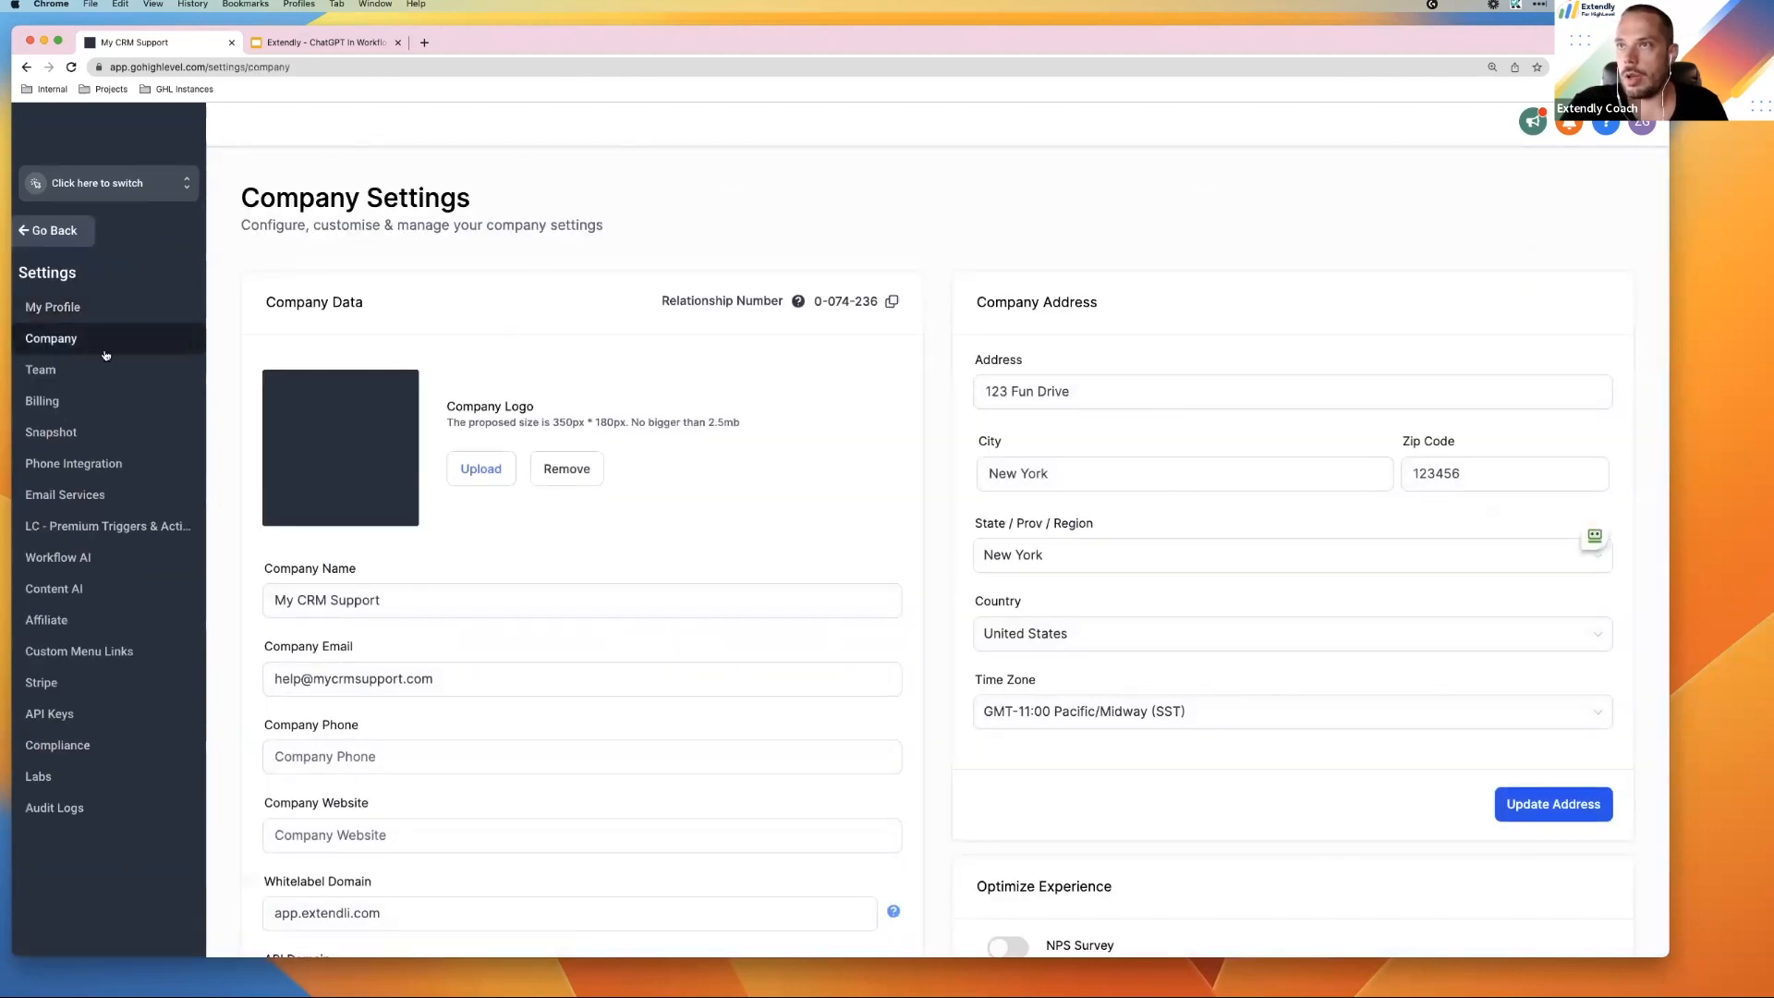
scroll(929, 504, down, 4)
scroll(930, 506, down, 10)
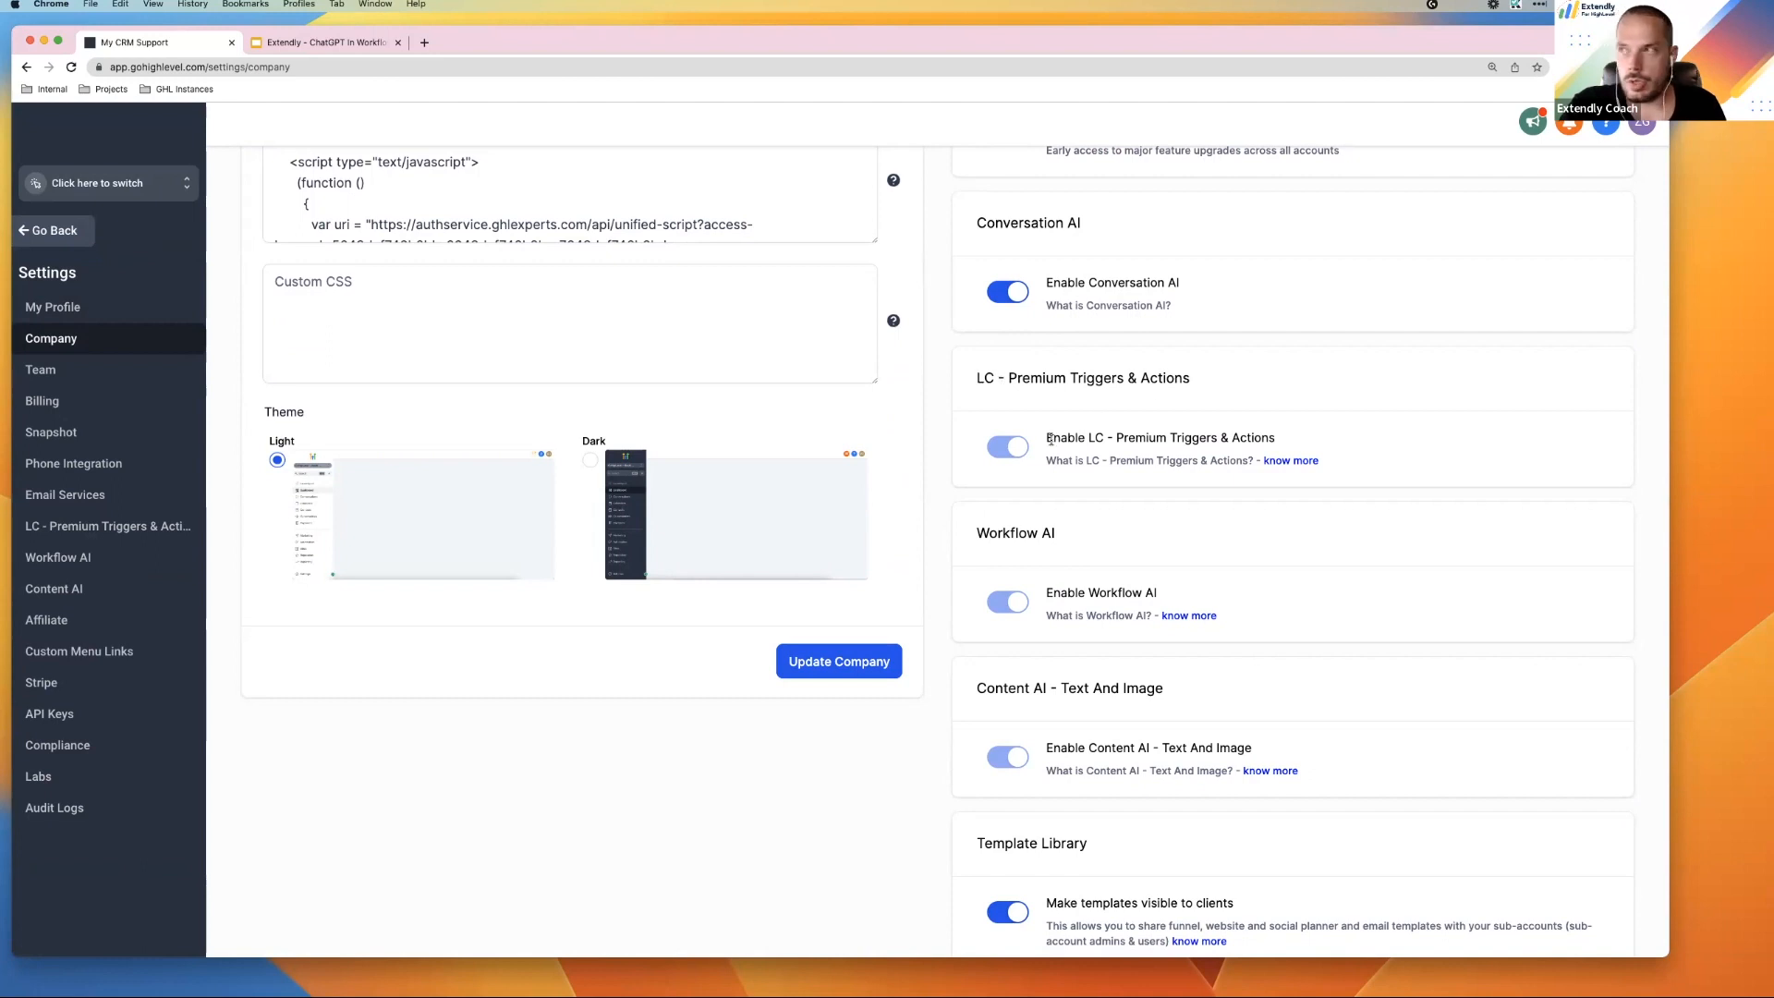
scroll(1025, 532, down, 3)
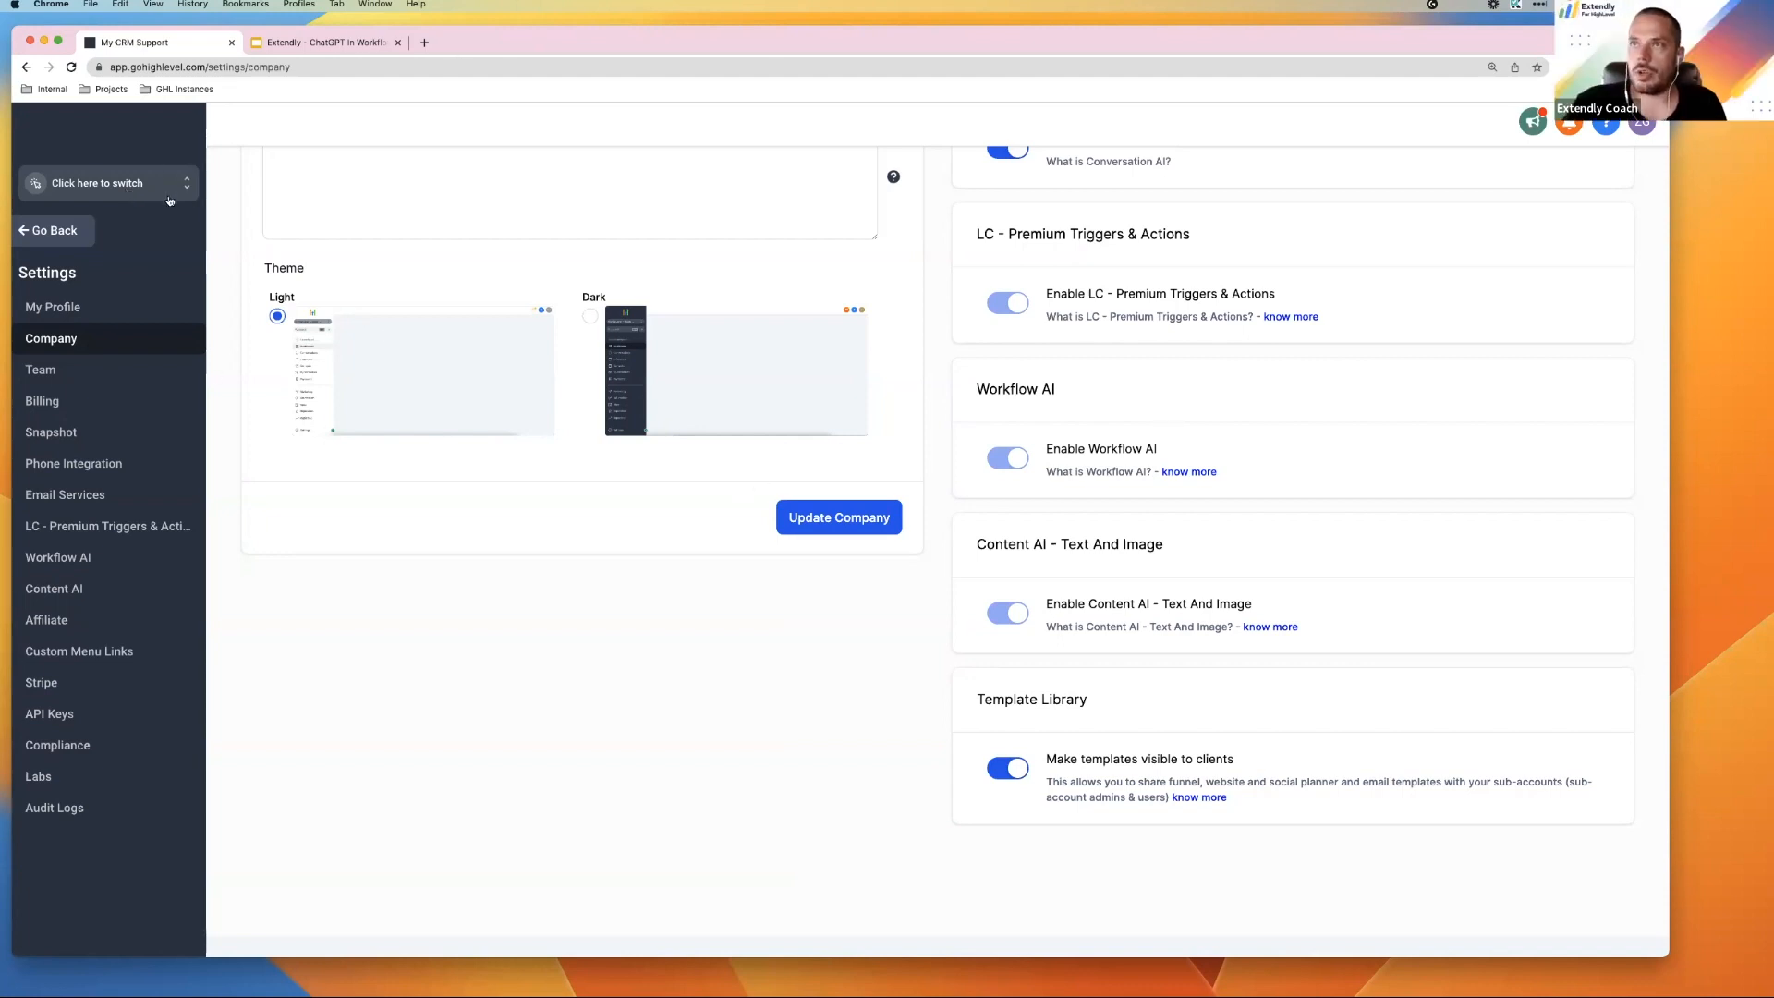
Switch to the BU: Revenue Booster sub-account and open the automation workflow B-004-WF-1.2. AI Copywriting - Offer → Consultation / Strategy Session
click(139, 182)
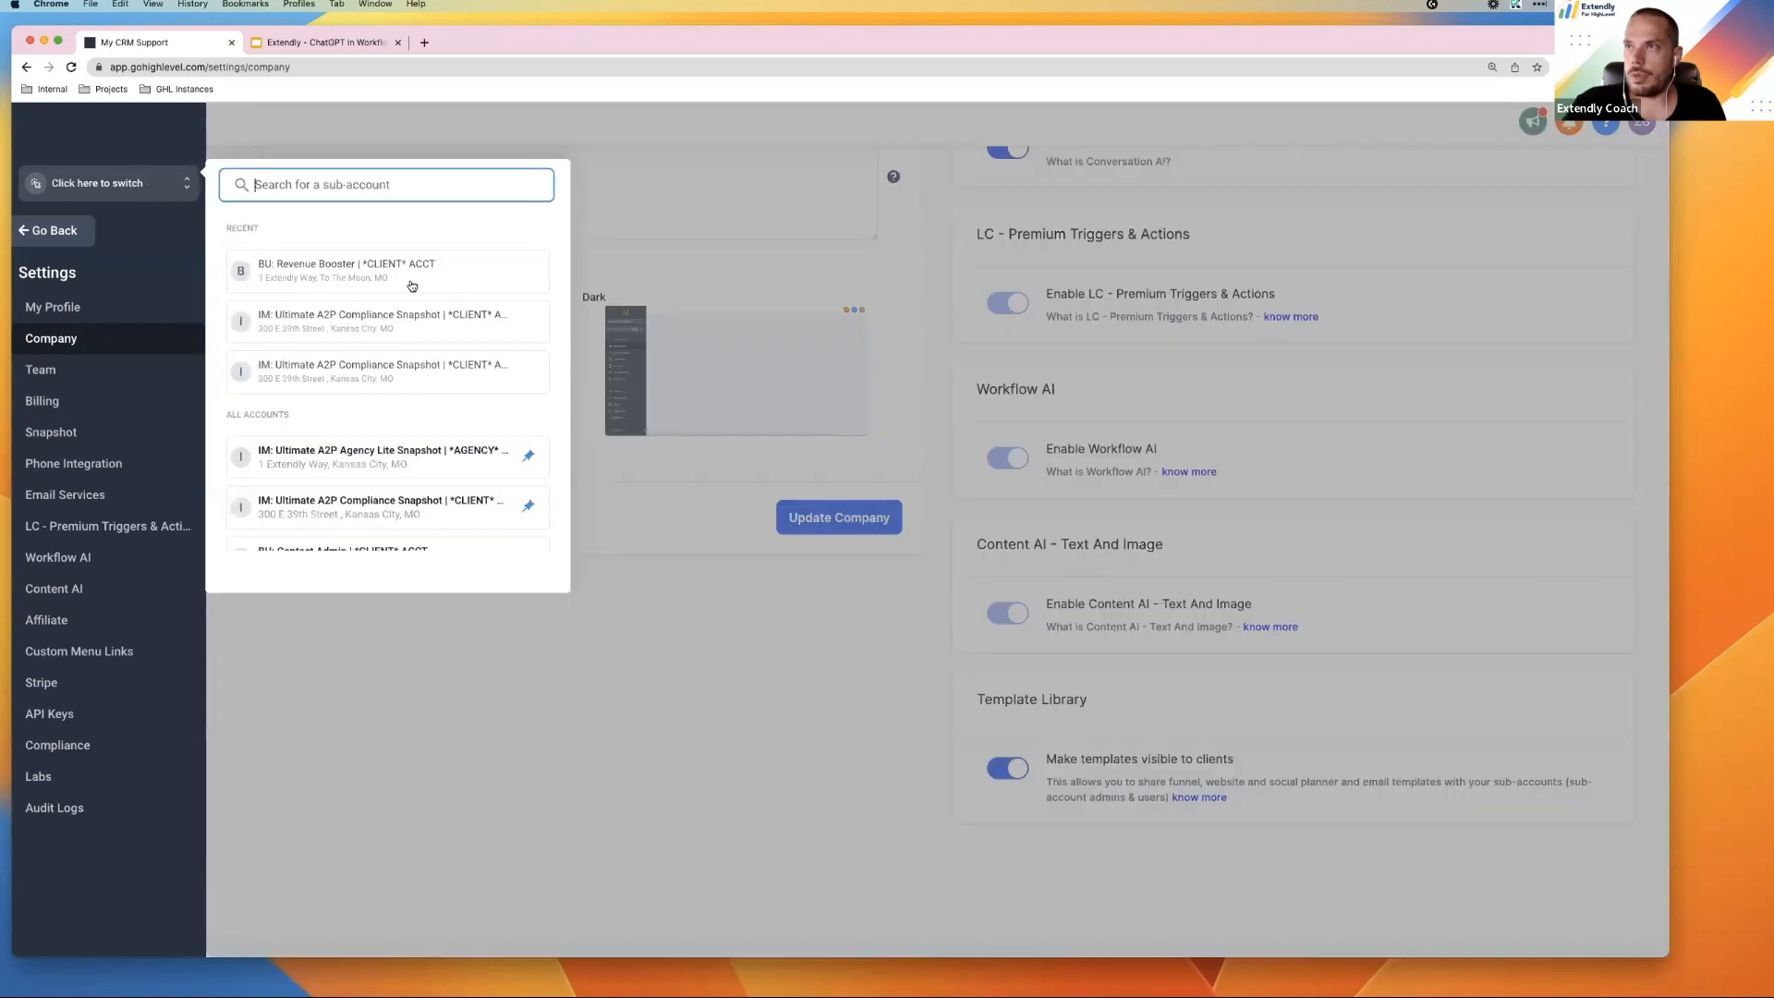
click(411, 282)
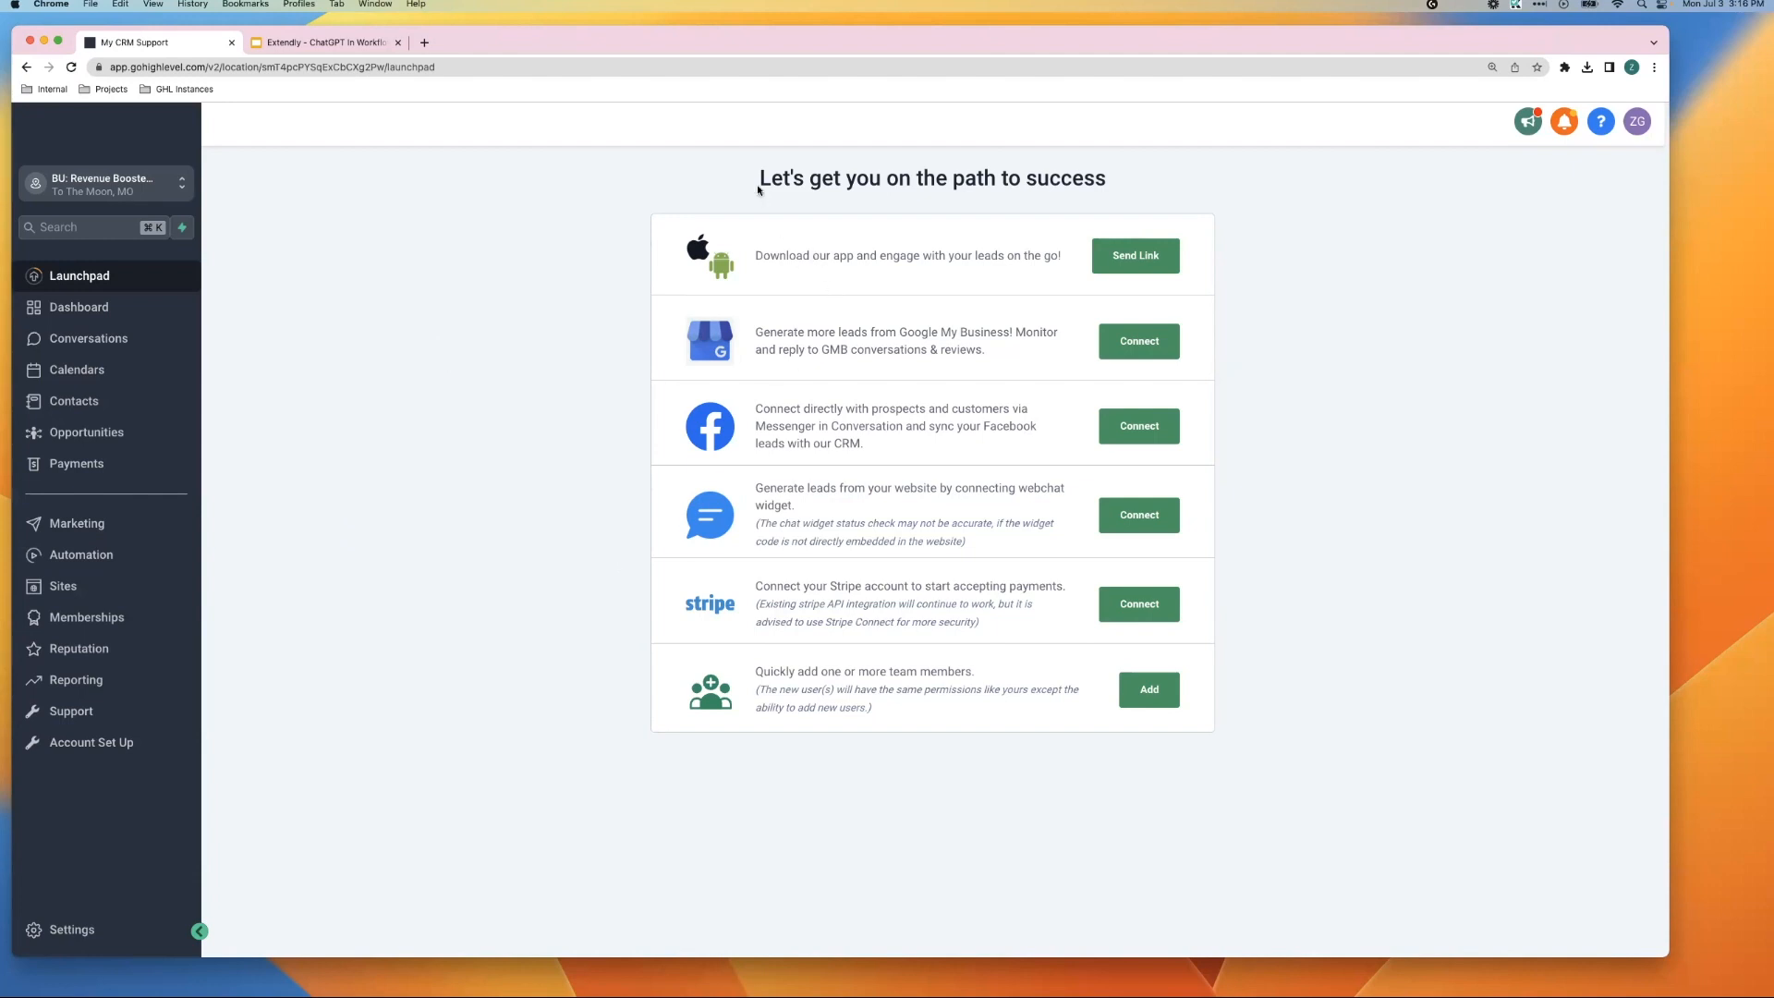
drag(754, 186, 1027, 211)
click(417, 260)
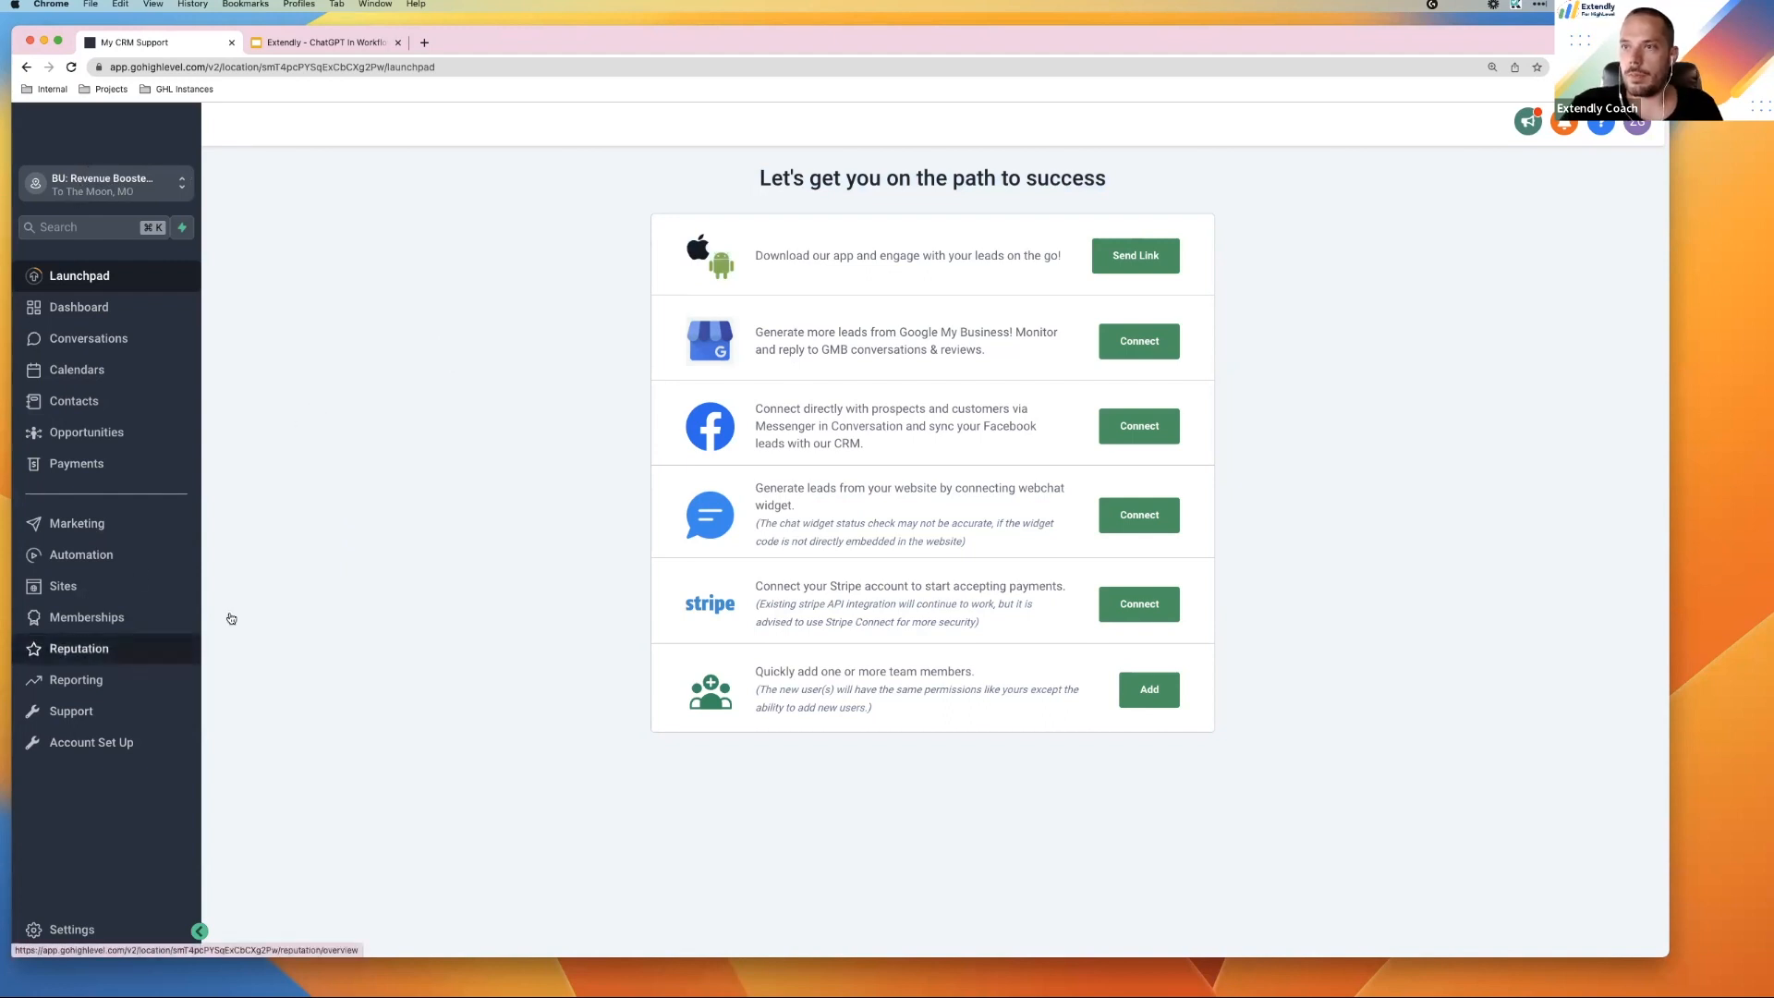
click(82, 554)
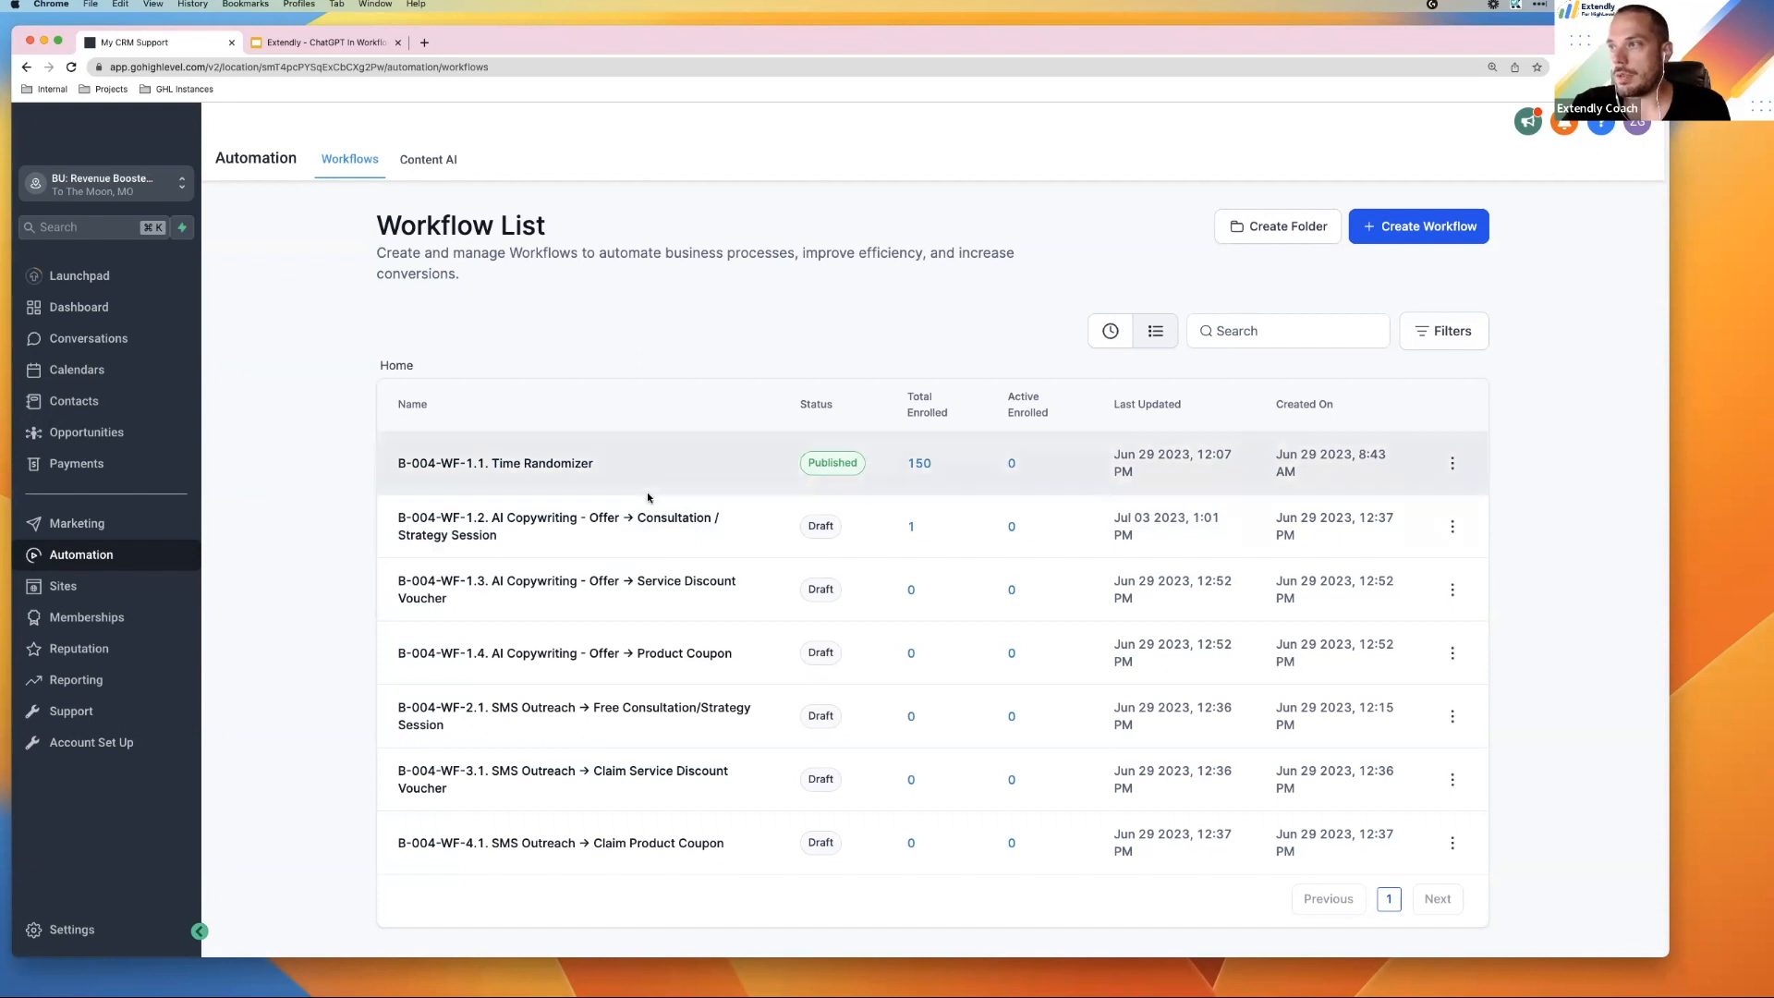
click(607, 533)
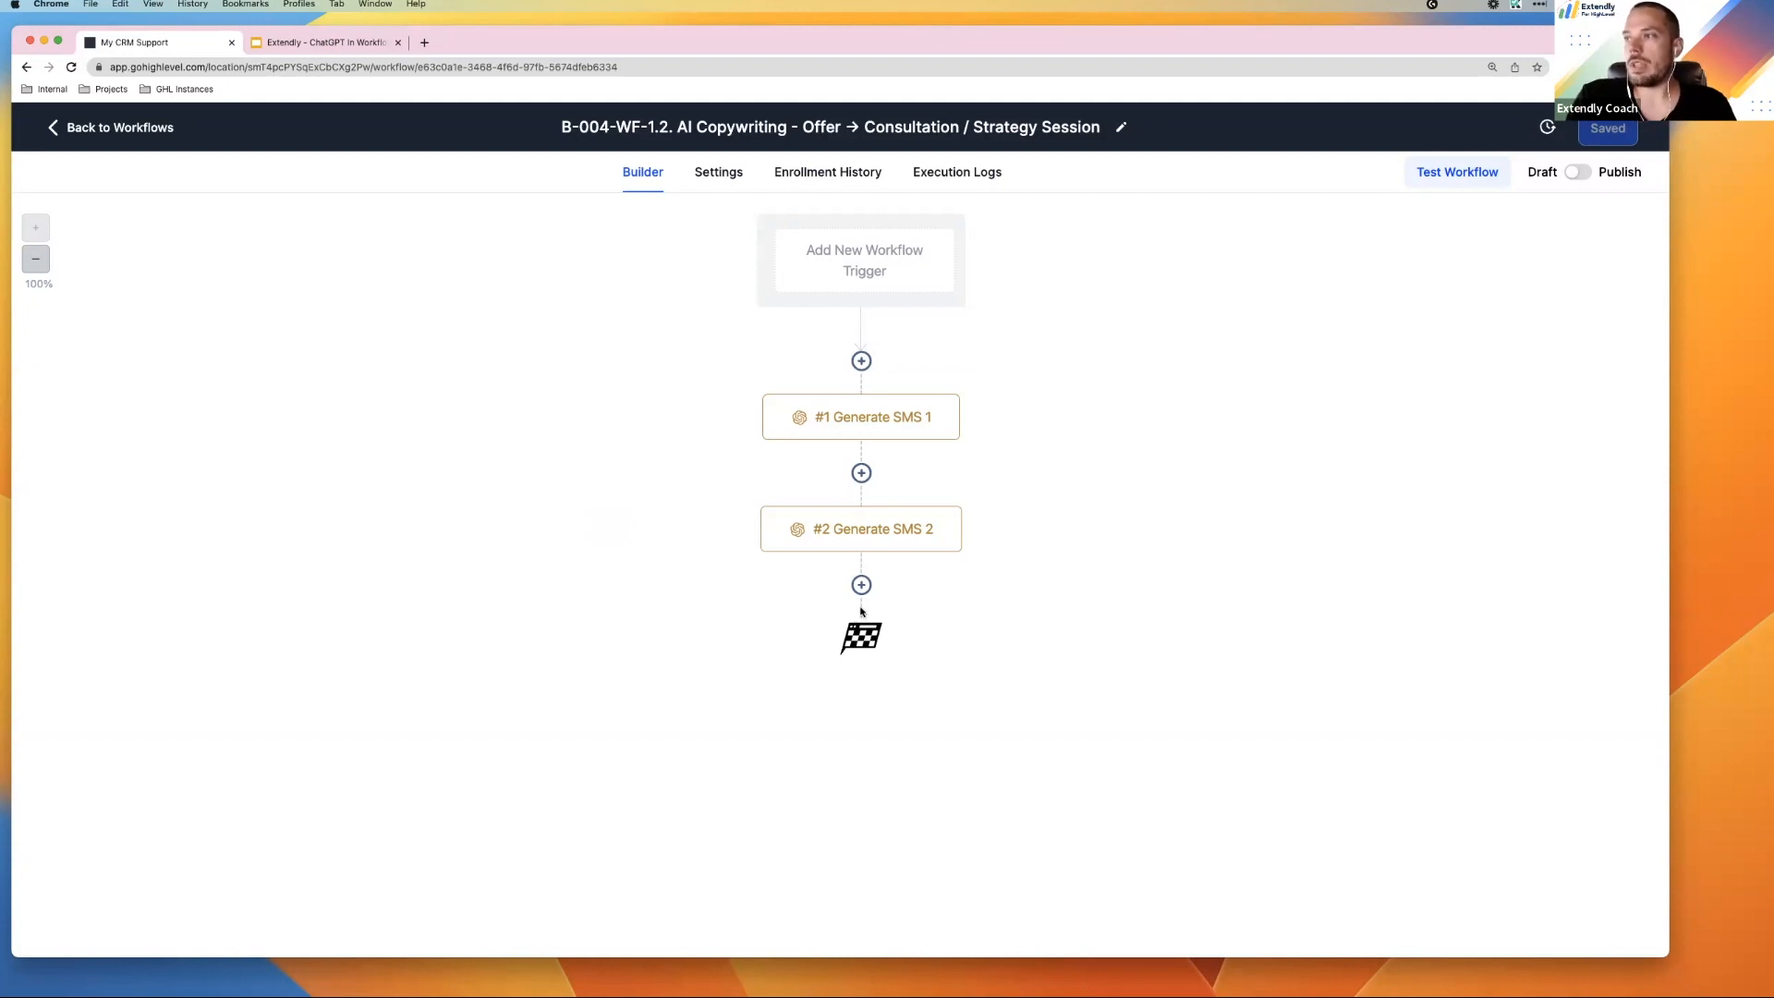
Review the points on agency settings and the ChatGPT workflow action in the Google Slides presentation, and return to the workflow builder
click(316, 42)
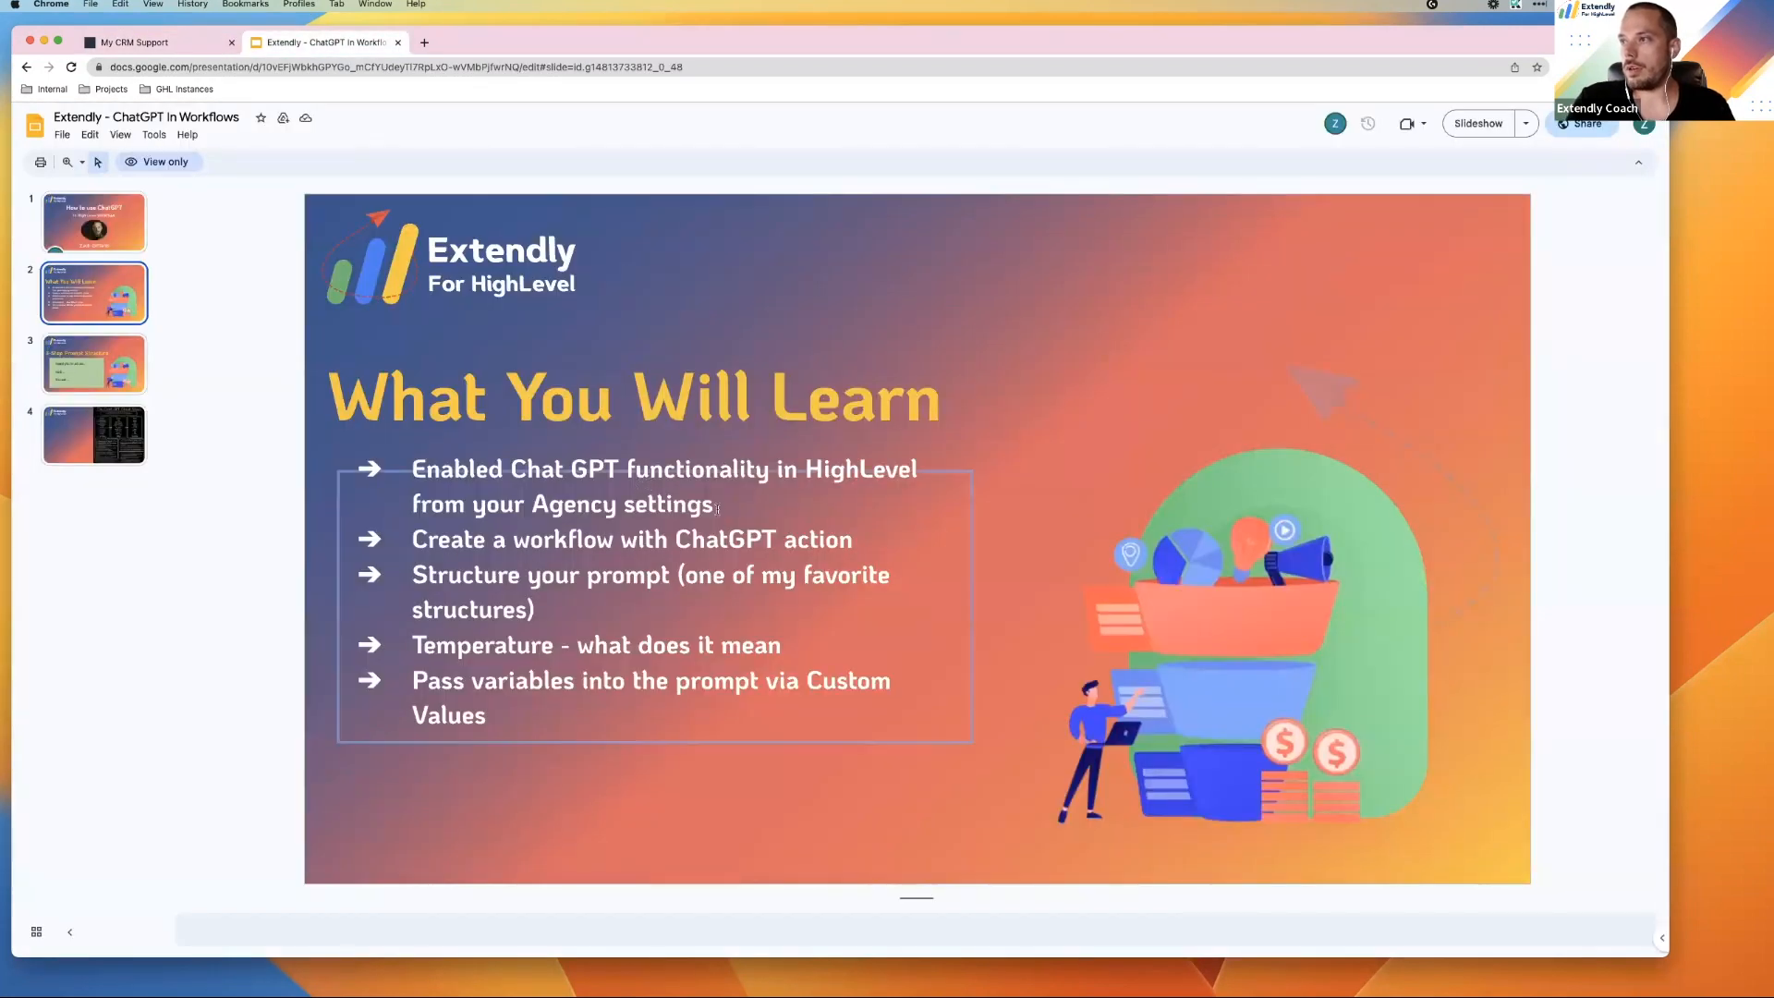
drag(717, 508, 433, 479)
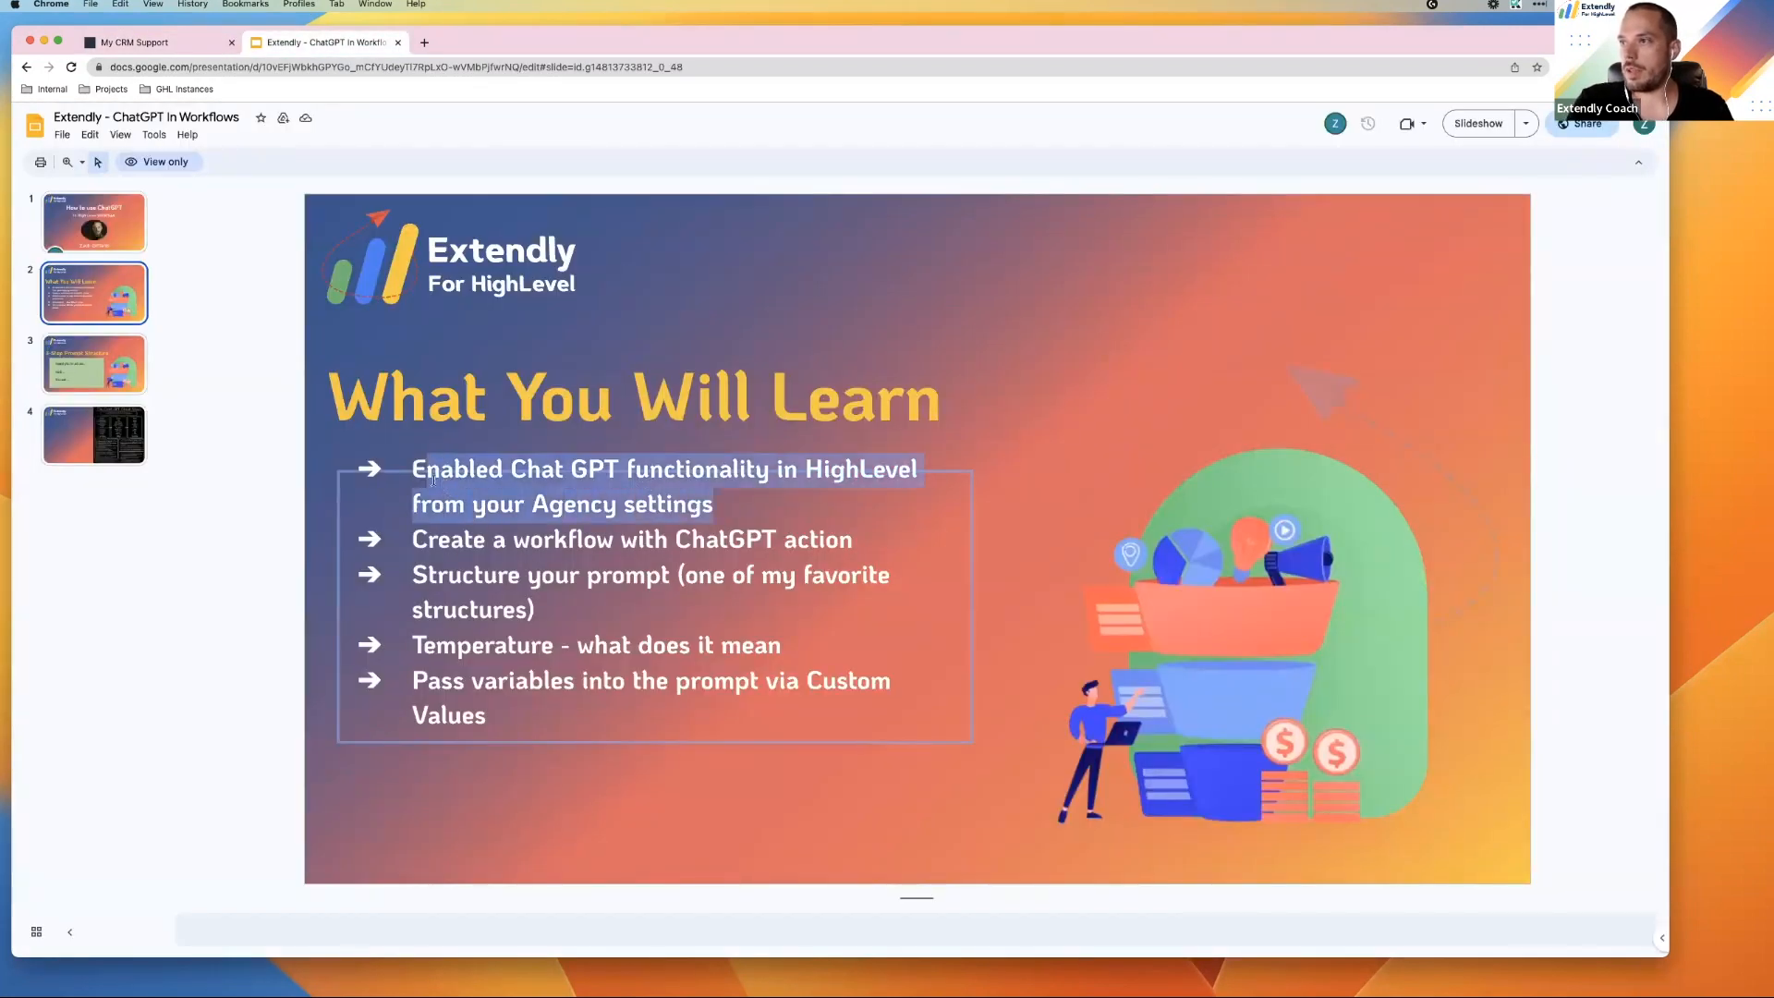
click(557, 613)
drag(872, 536, 412, 540)
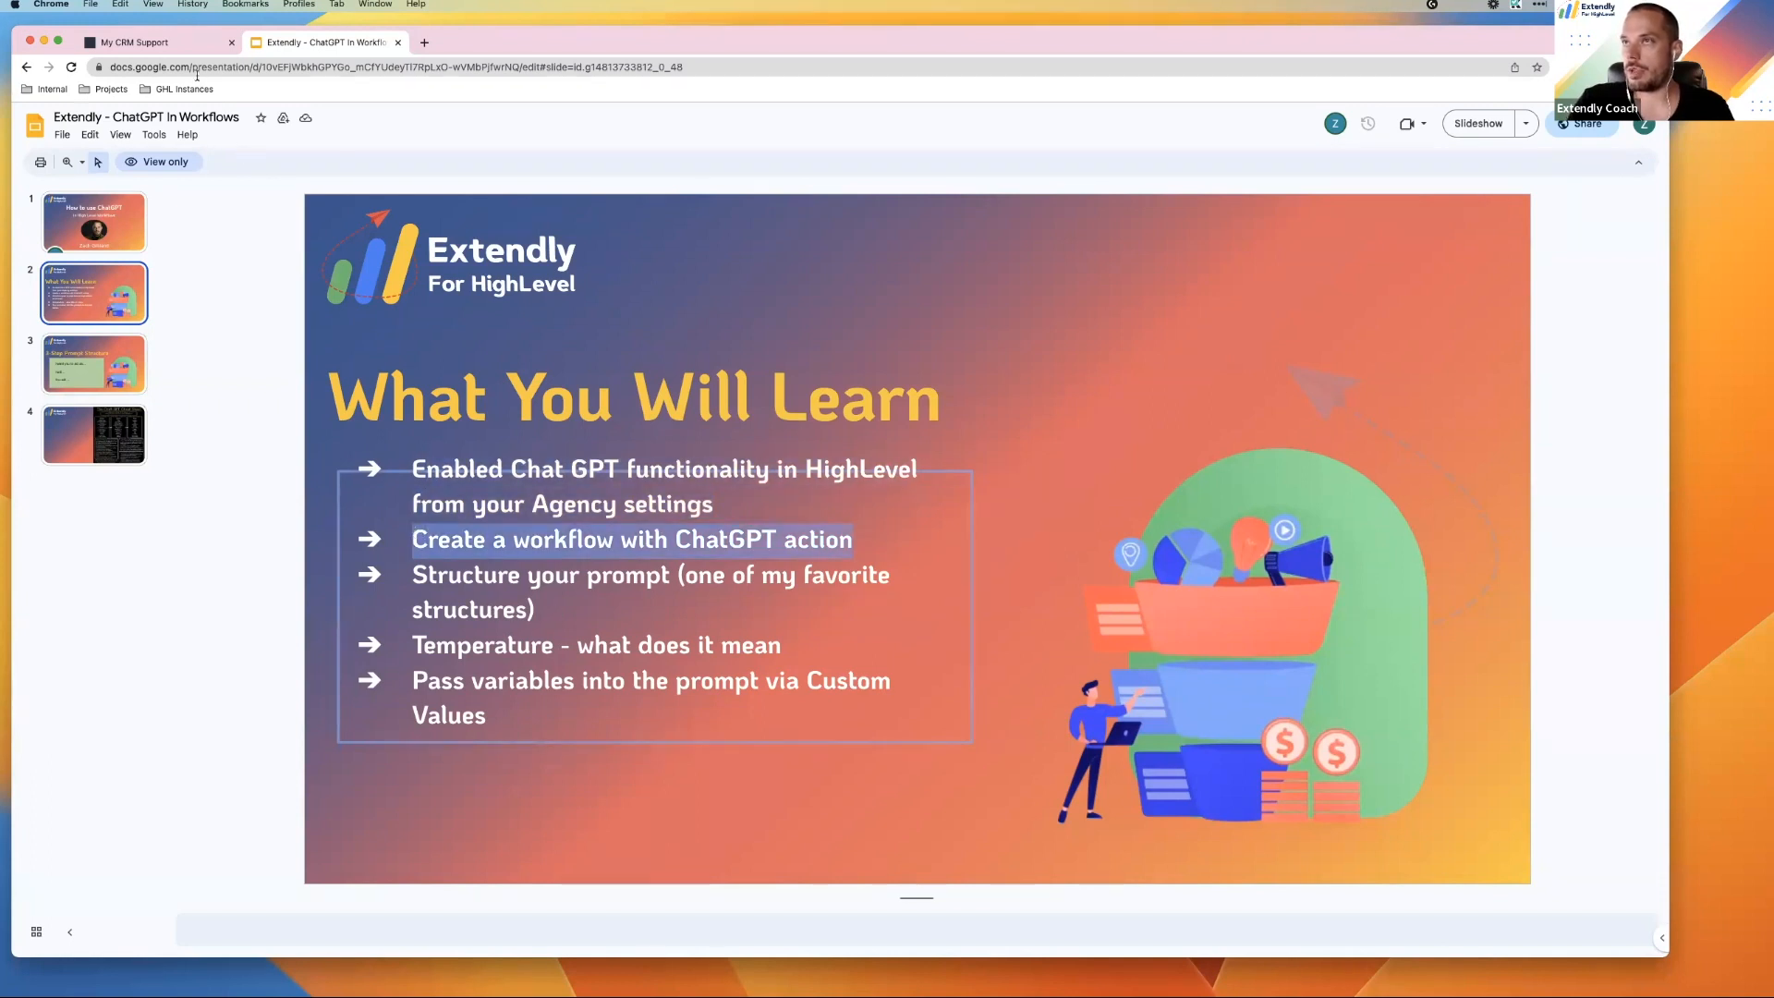
click(165, 42)
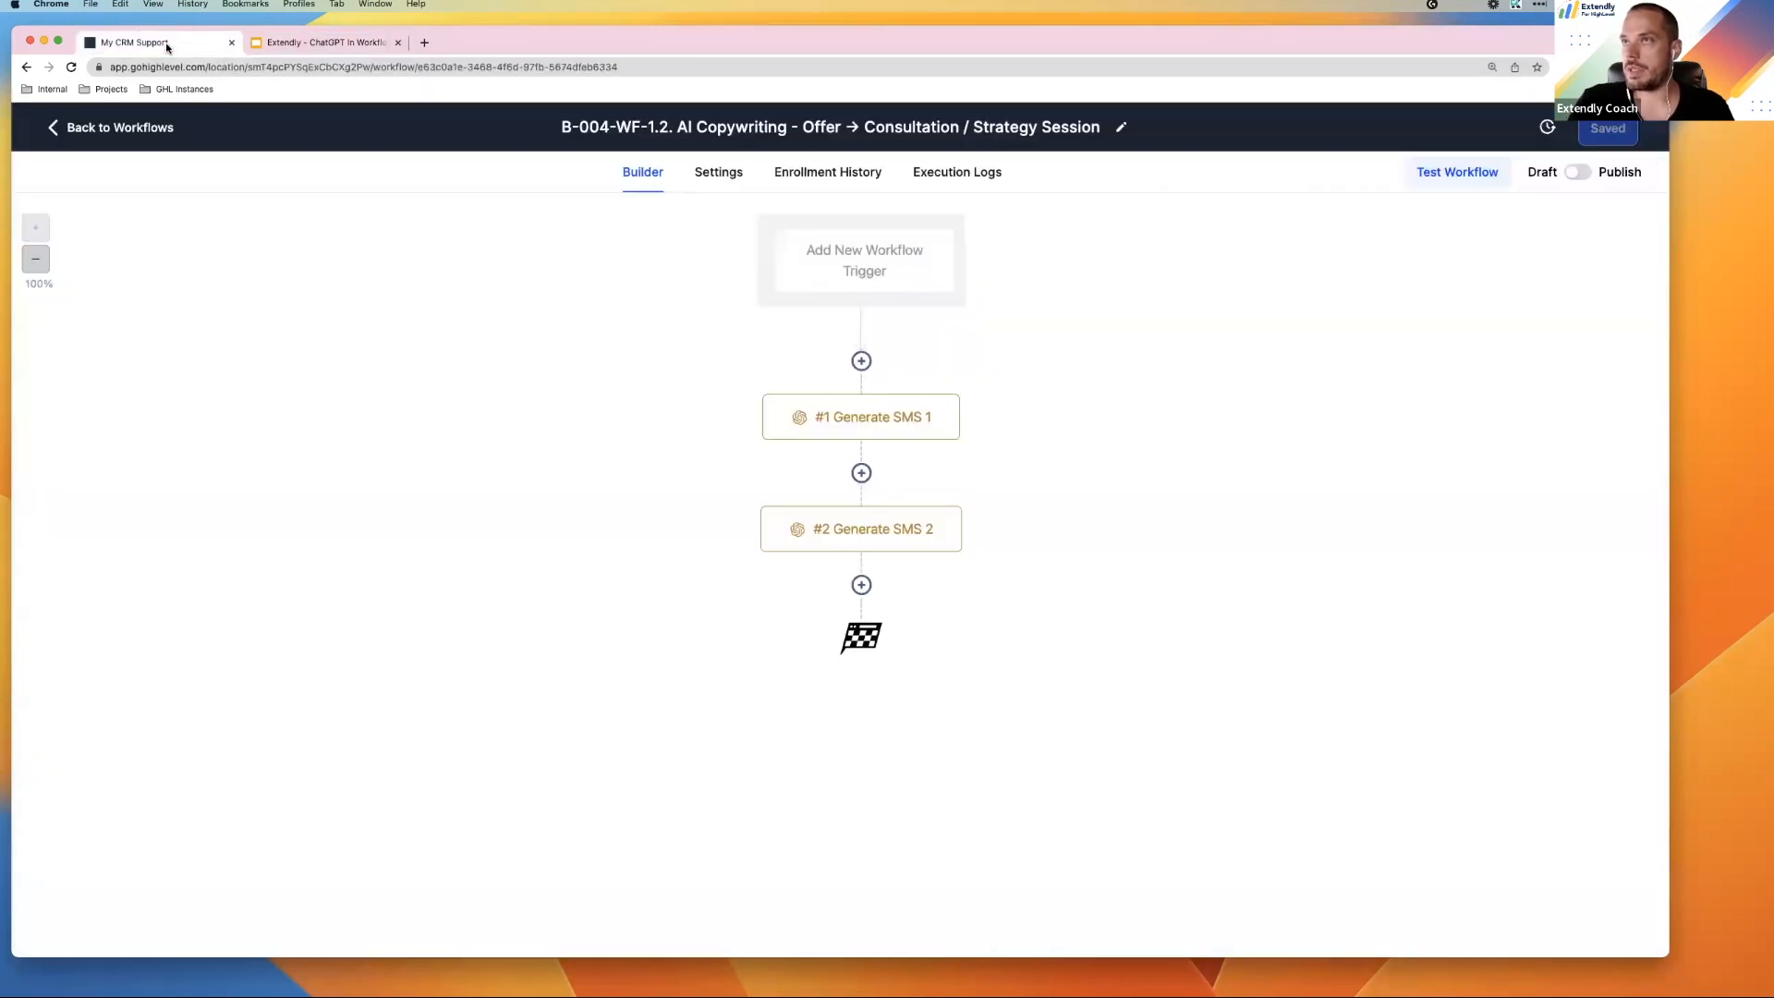
Open a new ChatGPT action below Generate SMS 2 and examine its temperature and prompt fields
click(863, 585)
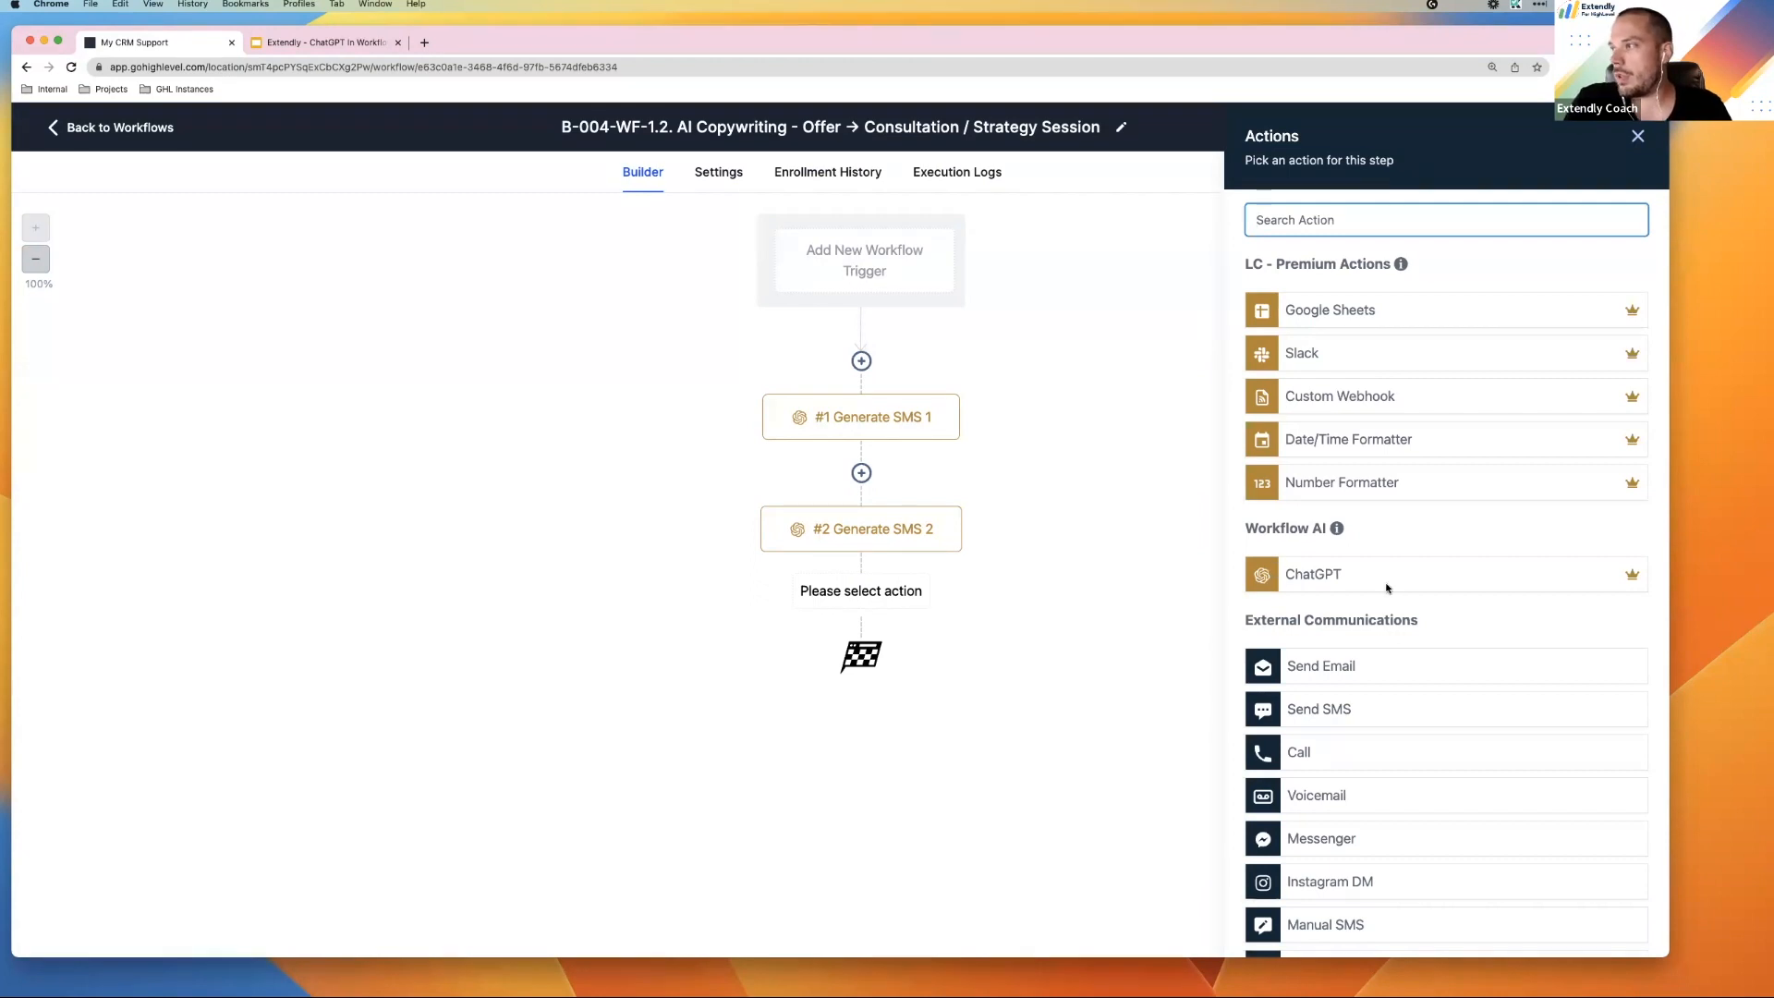
click(1325, 580)
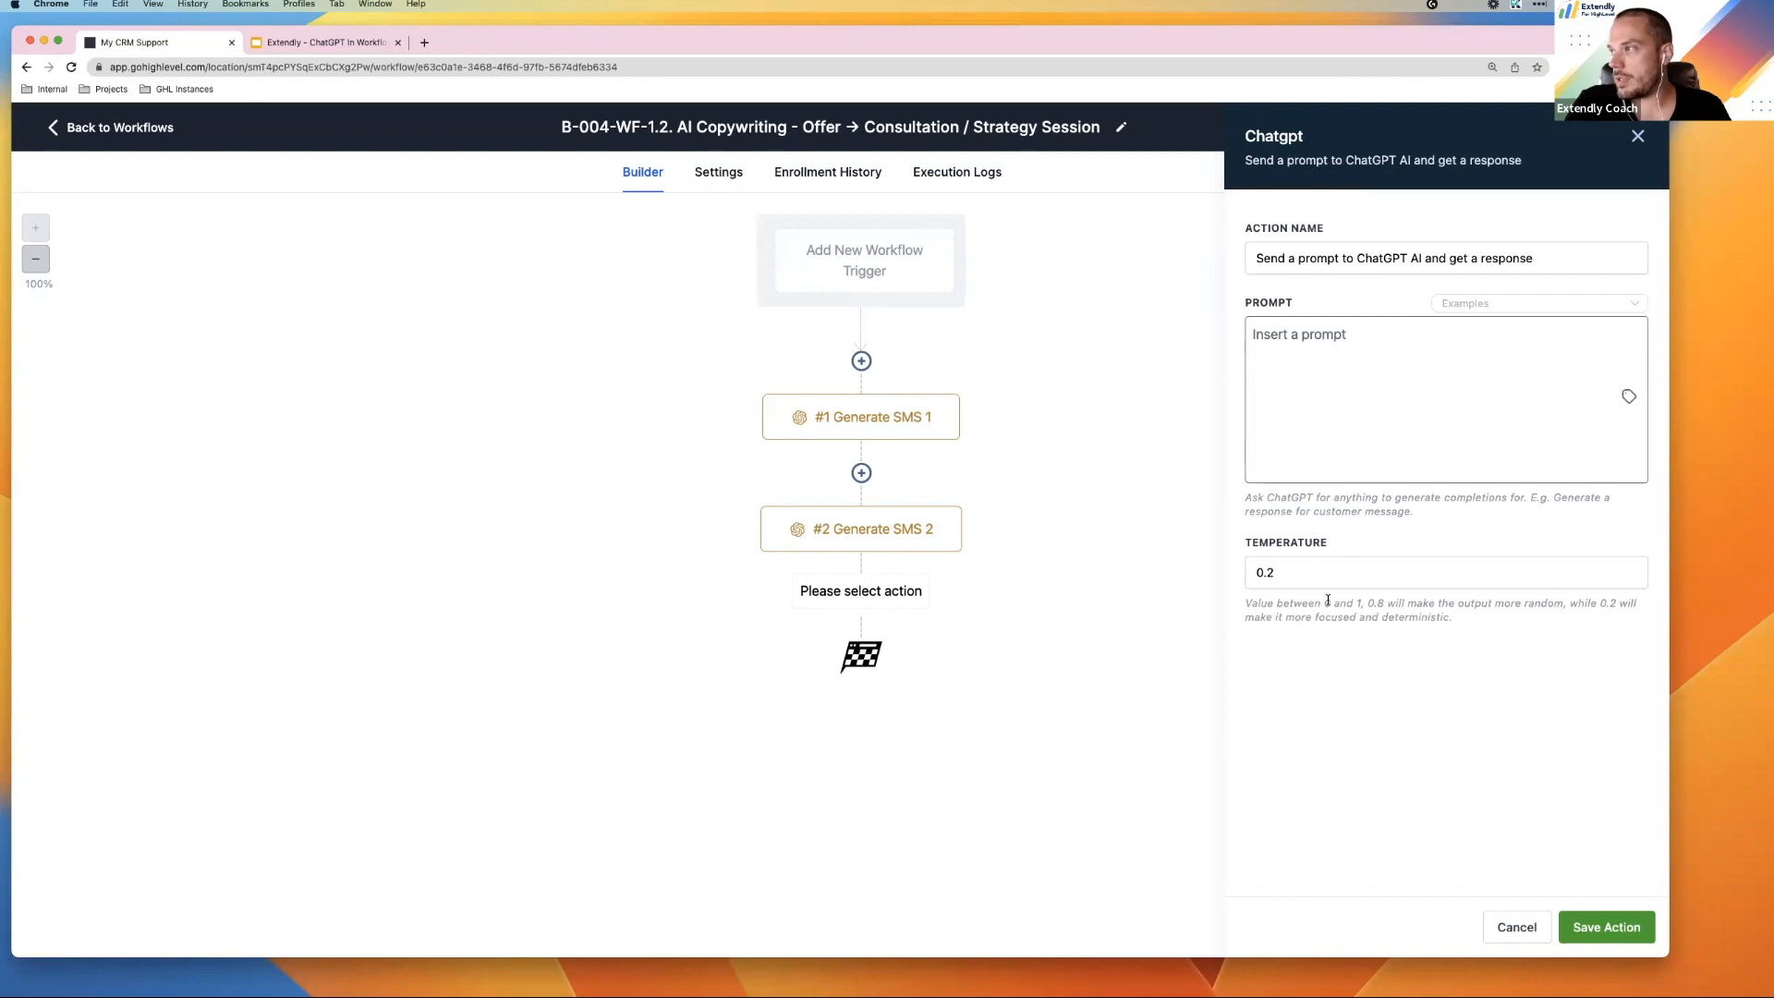
drag(1279, 574, 1245, 575)
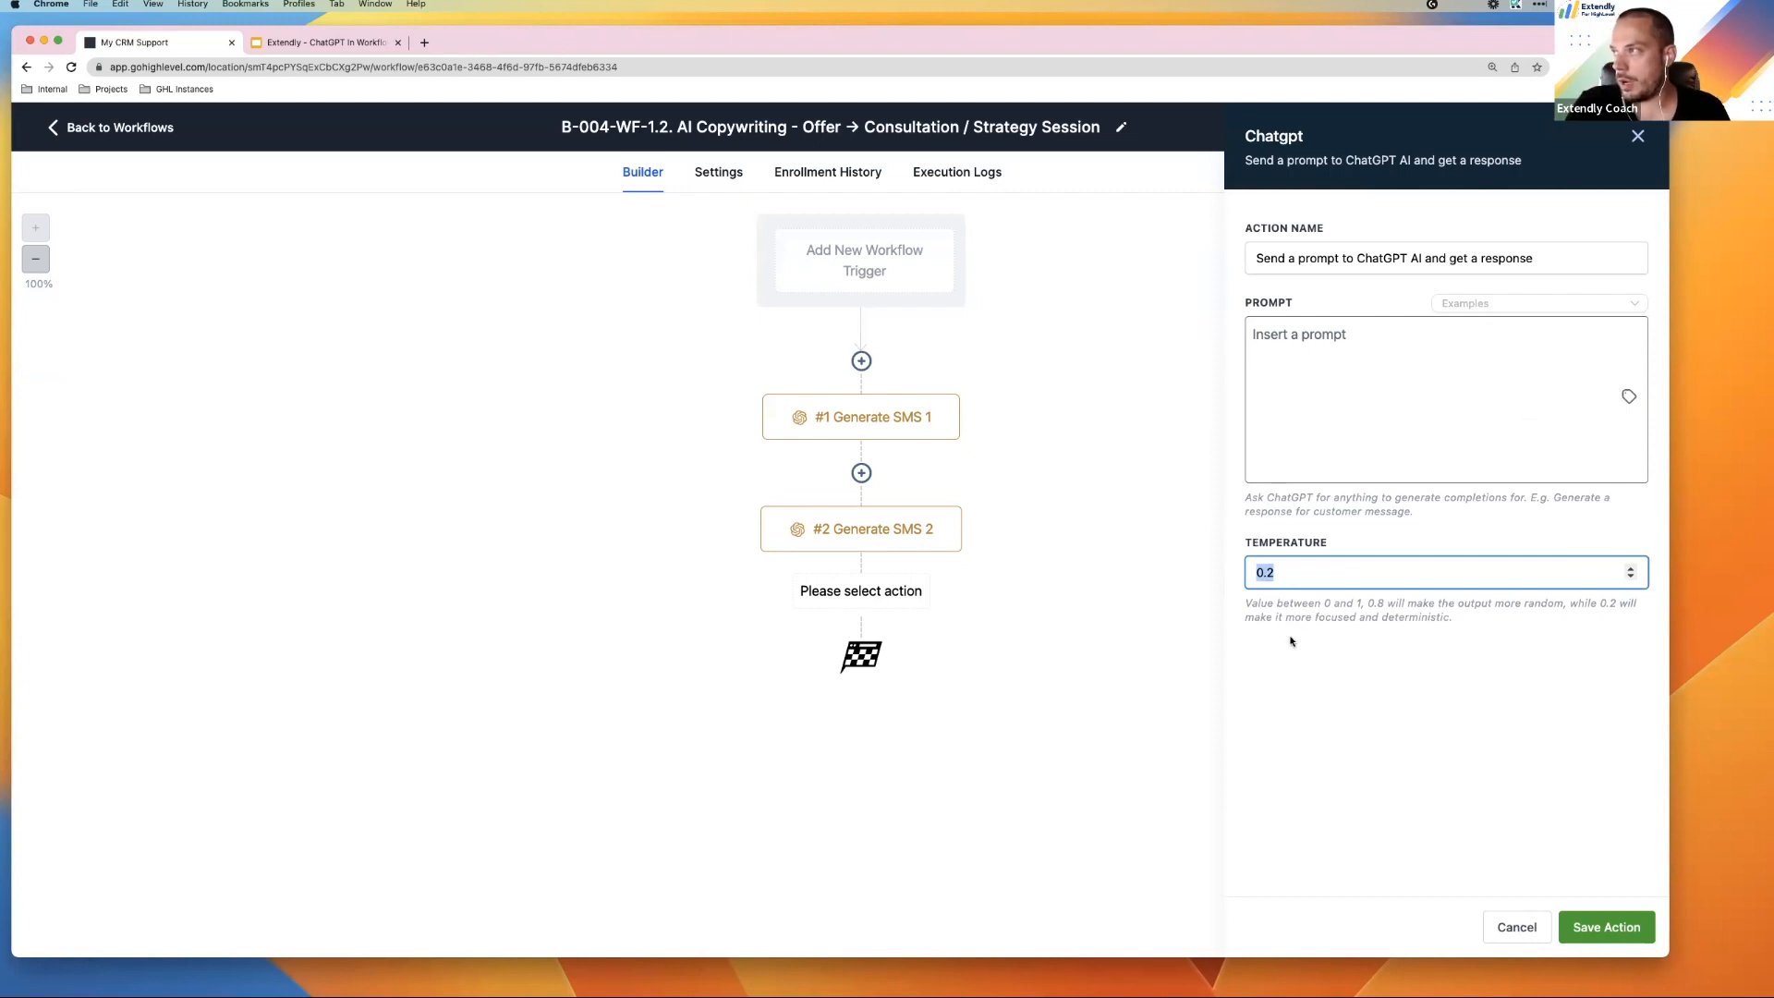
click(1374, 344)
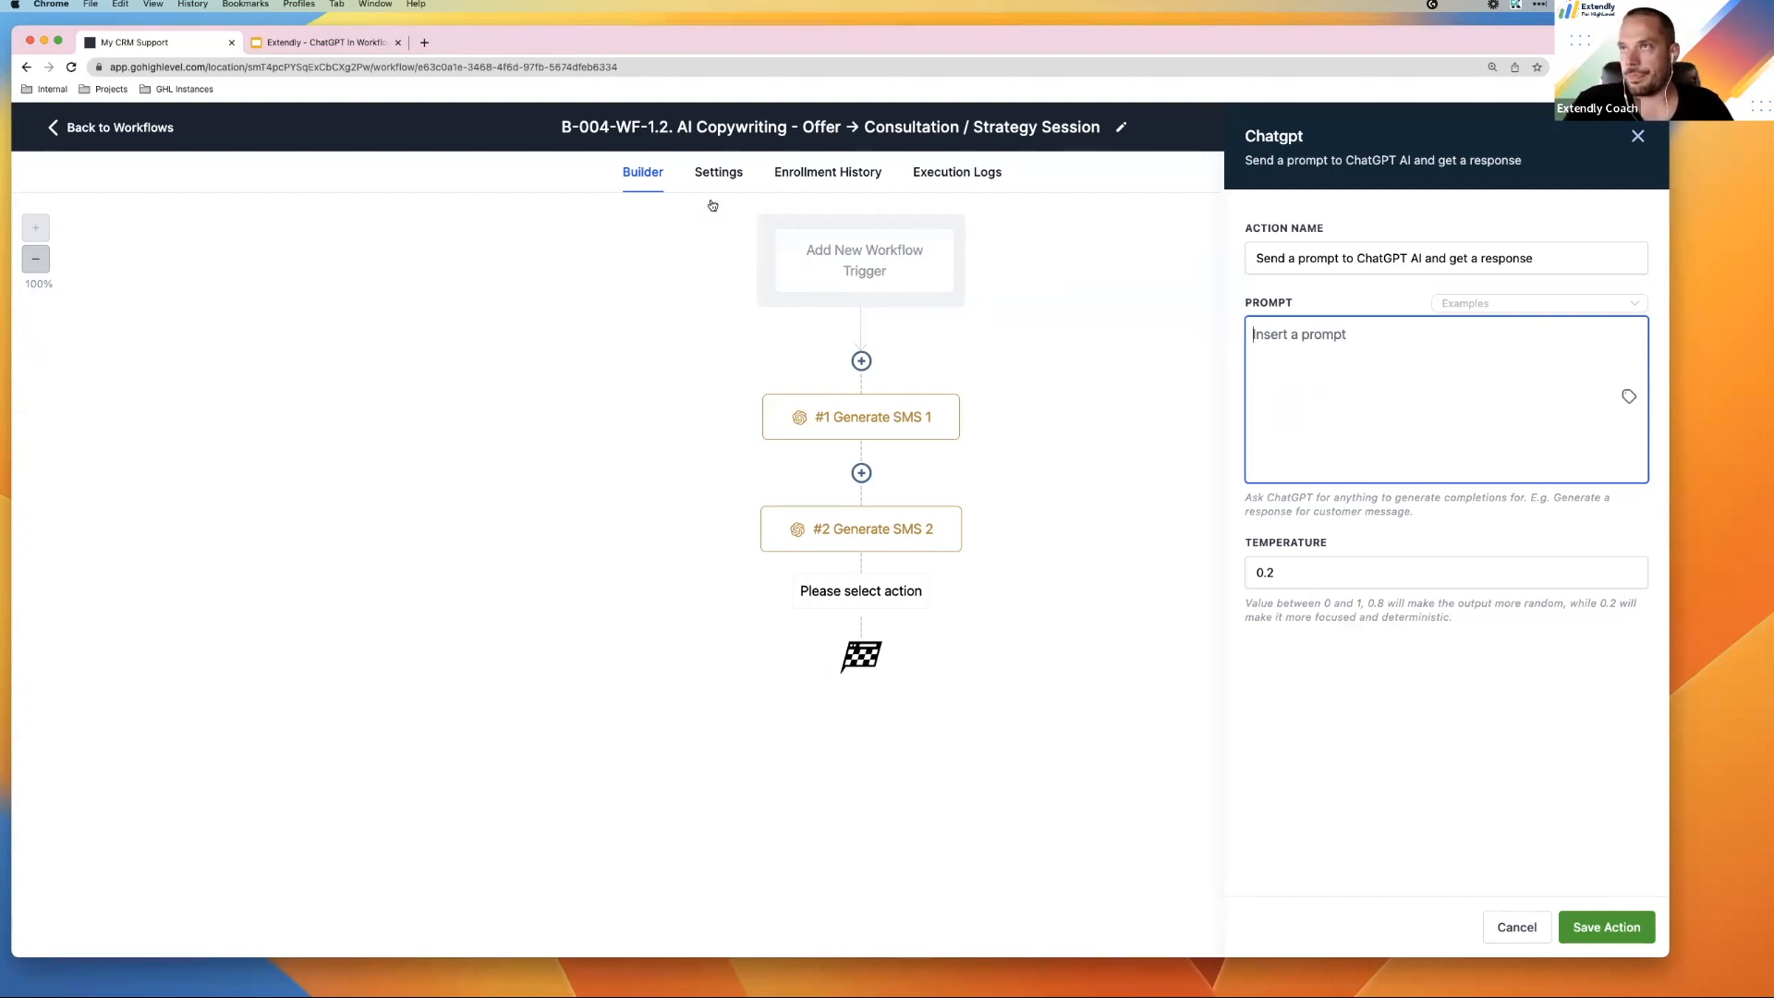
Switch to the Google Slides presentation and review the prompt structuring point and the 3-Step Prompt Structure slide
click(359, 43)
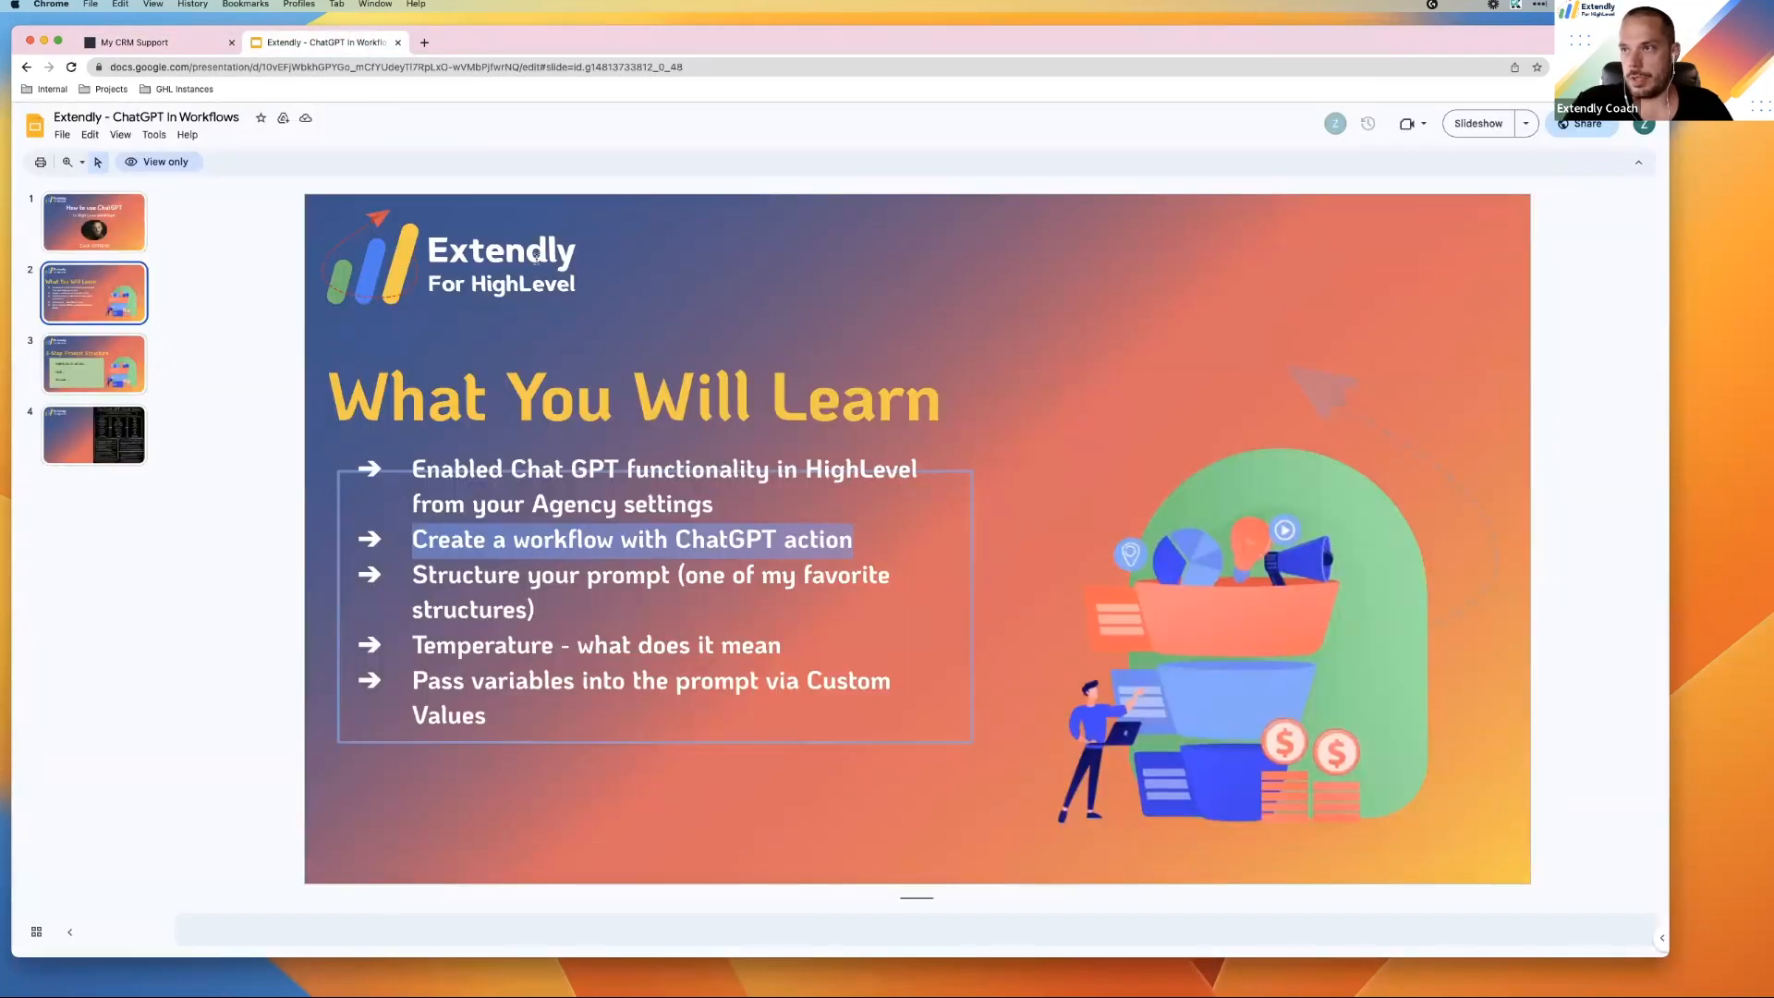
drag(549, 611, 415, 578)
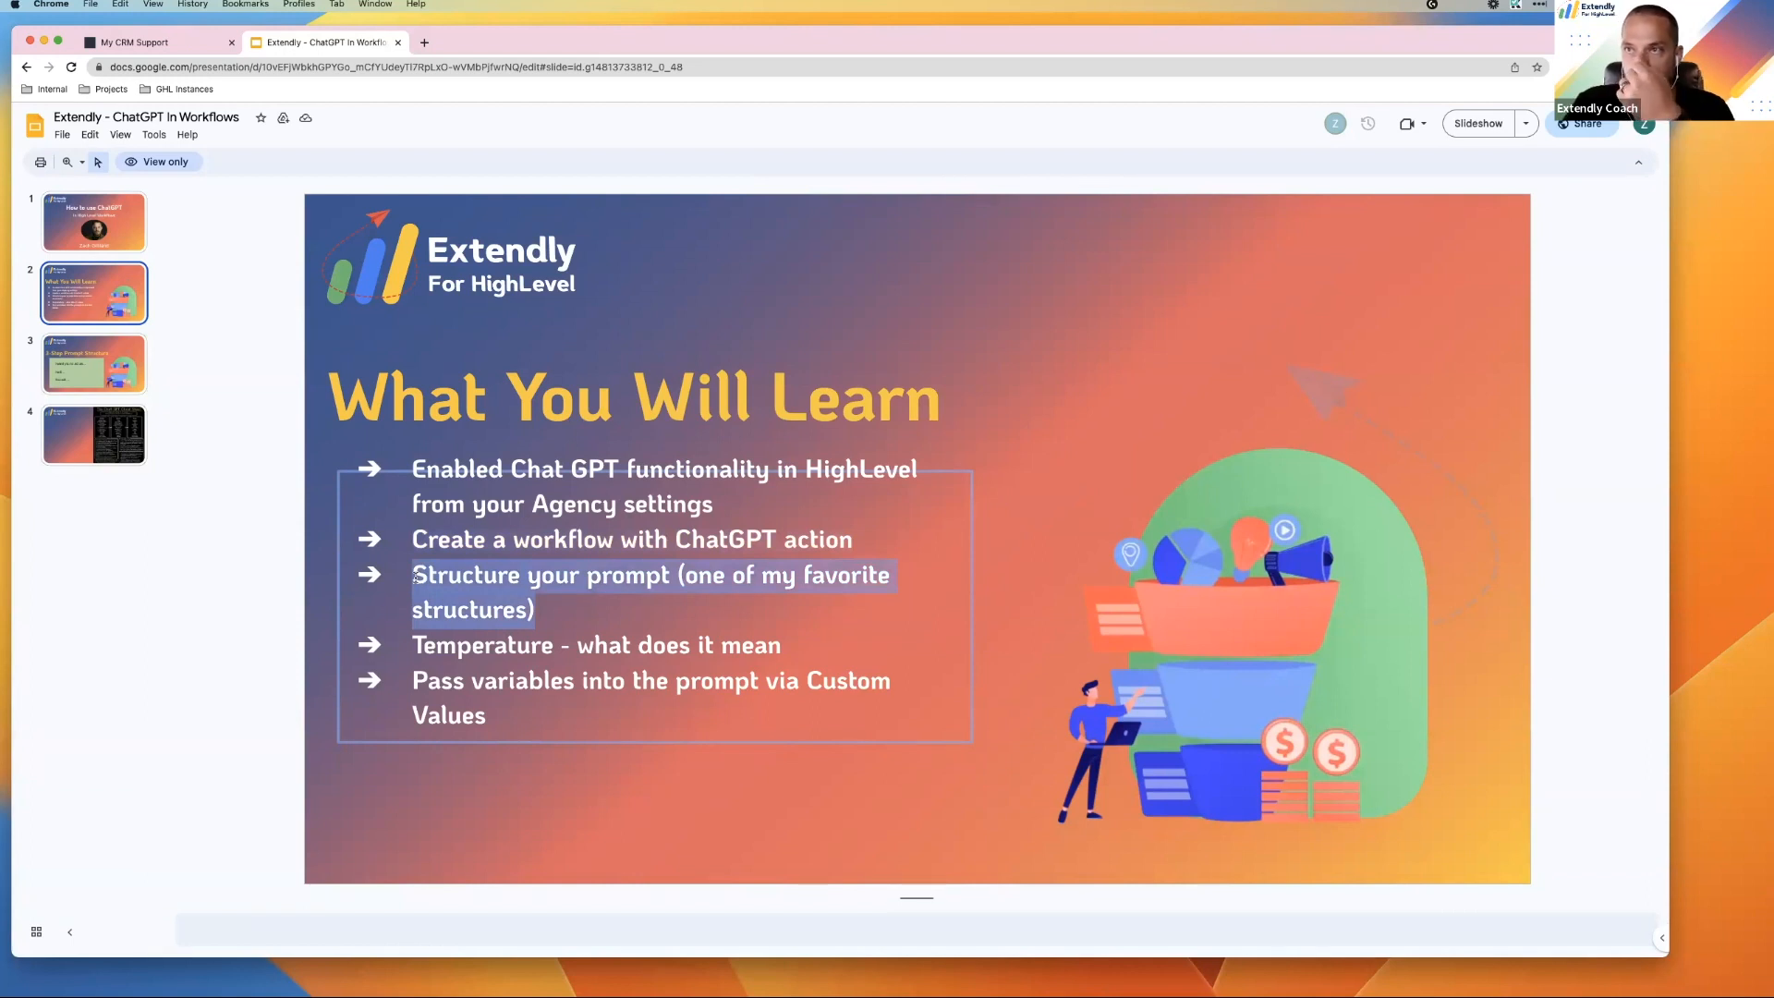
key(Down)
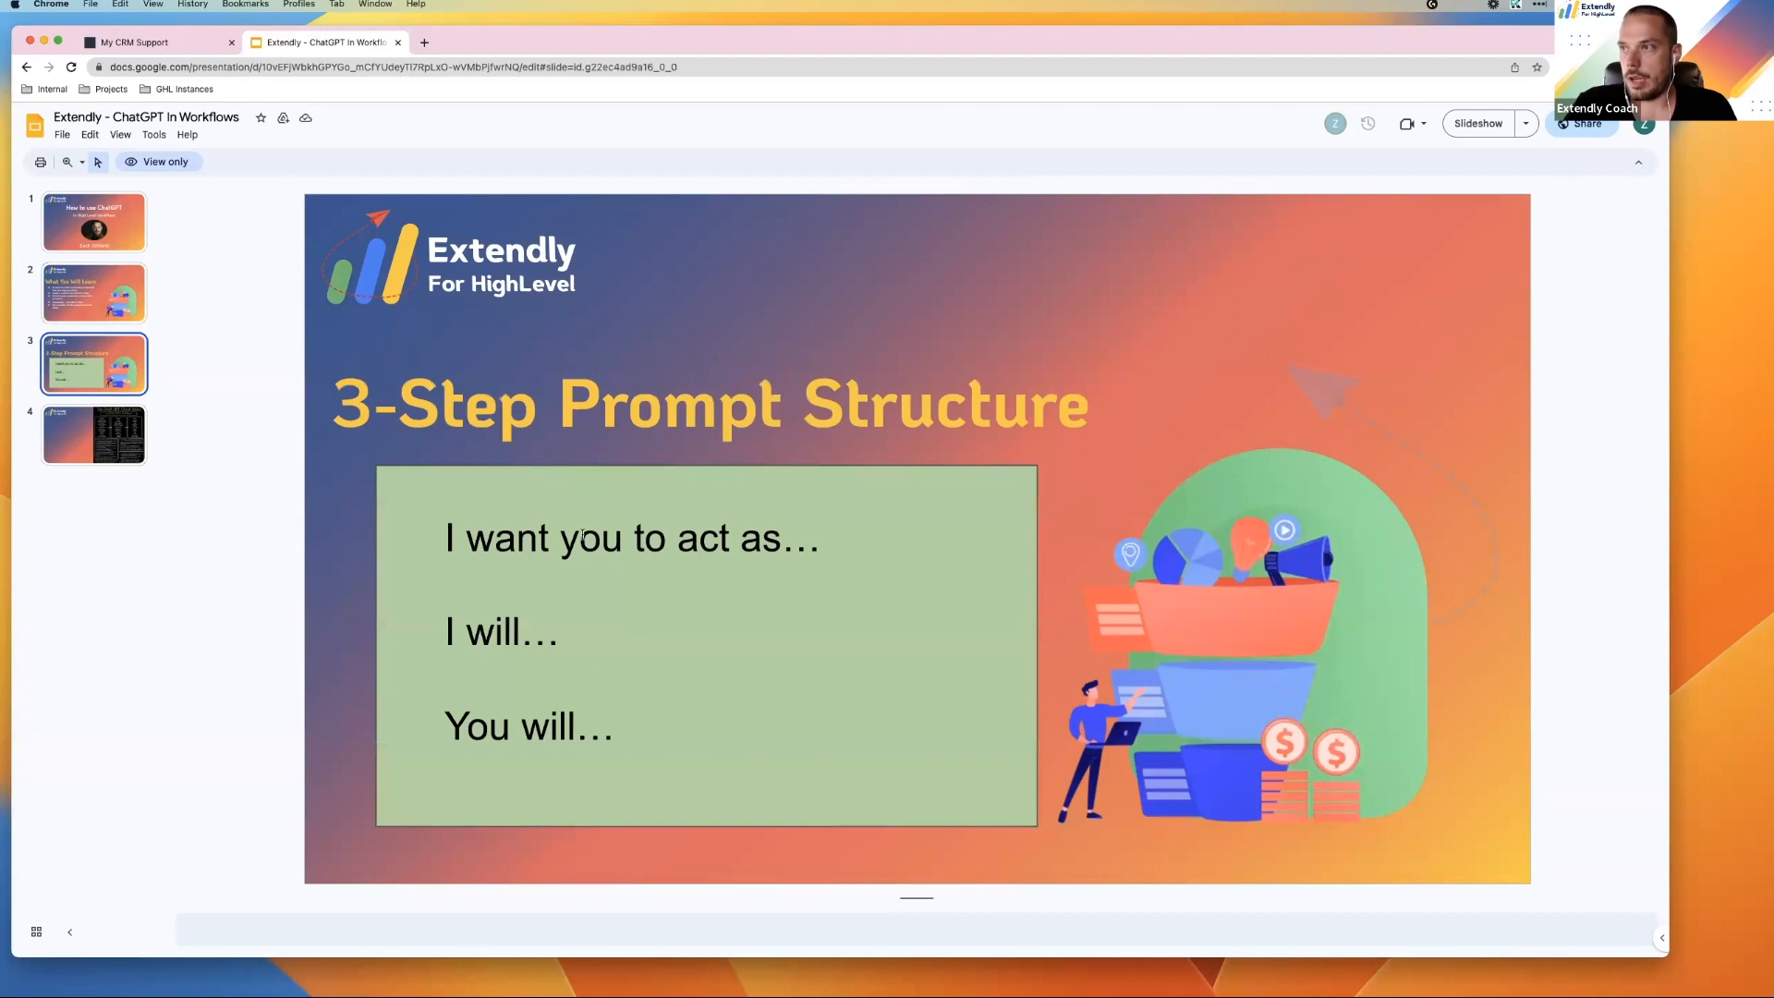
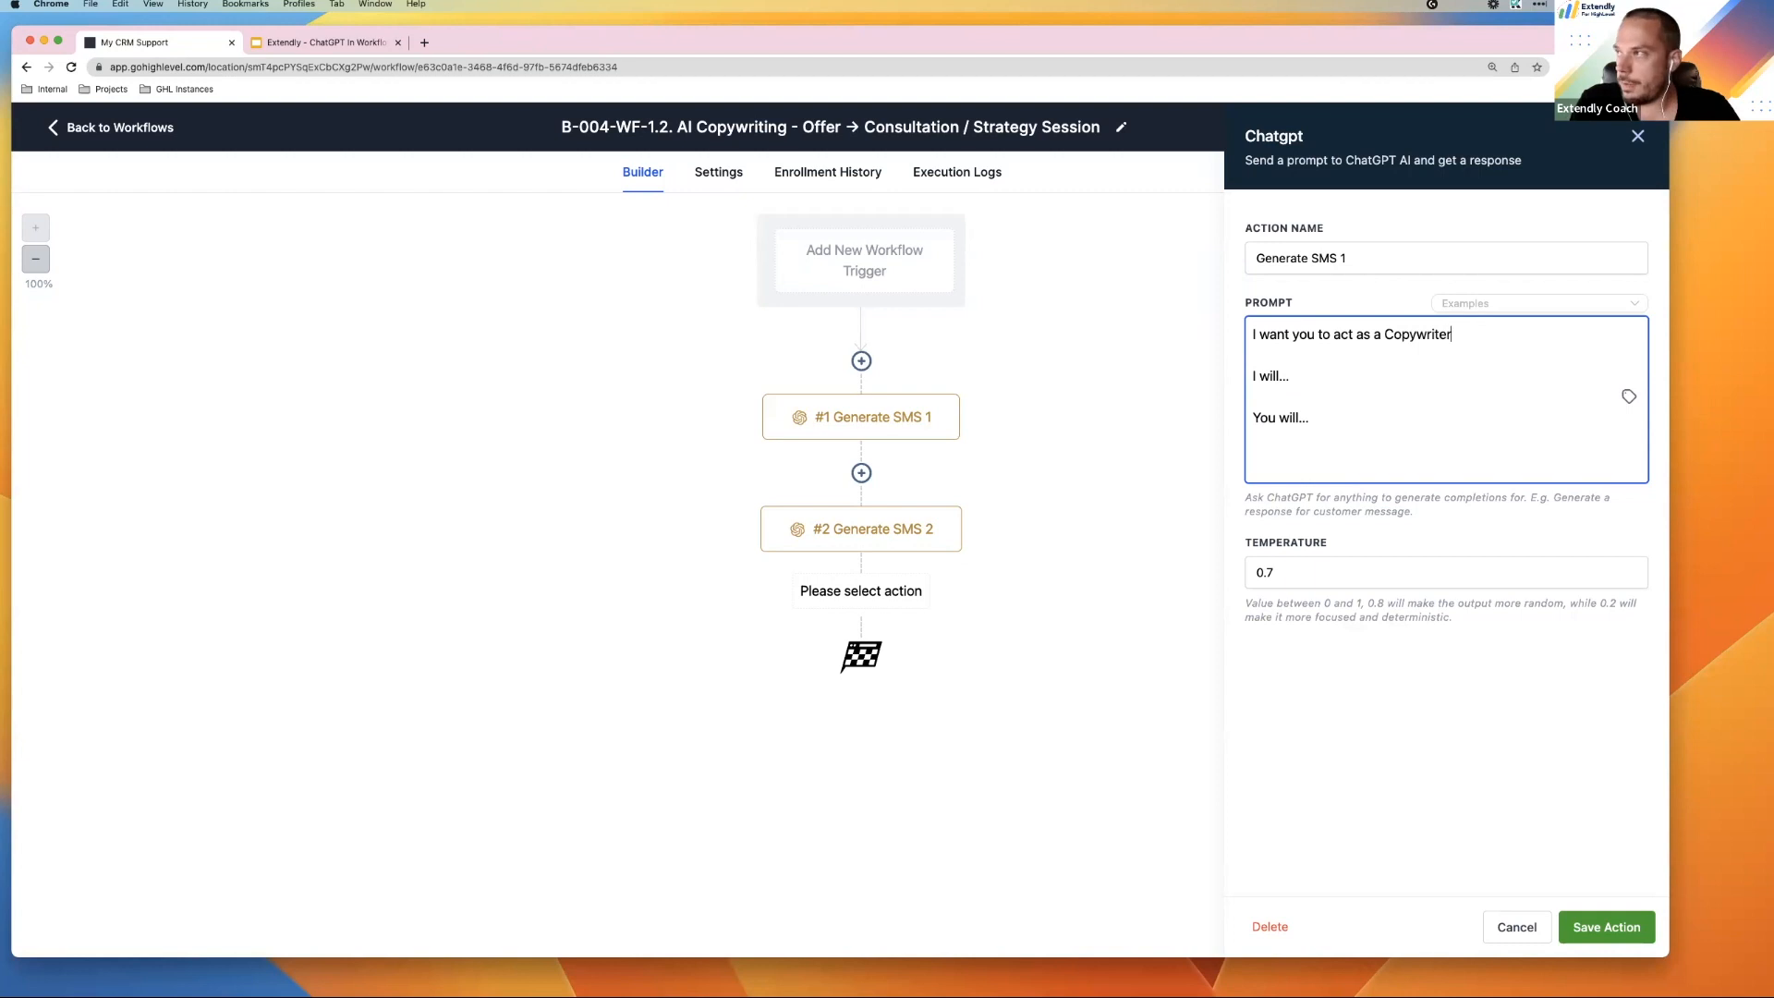
Change the prompt's role line to "I want you to act as a world class Copywriter." and remove the ellipsis after "I will"
click(1385, 334)
text(world class)
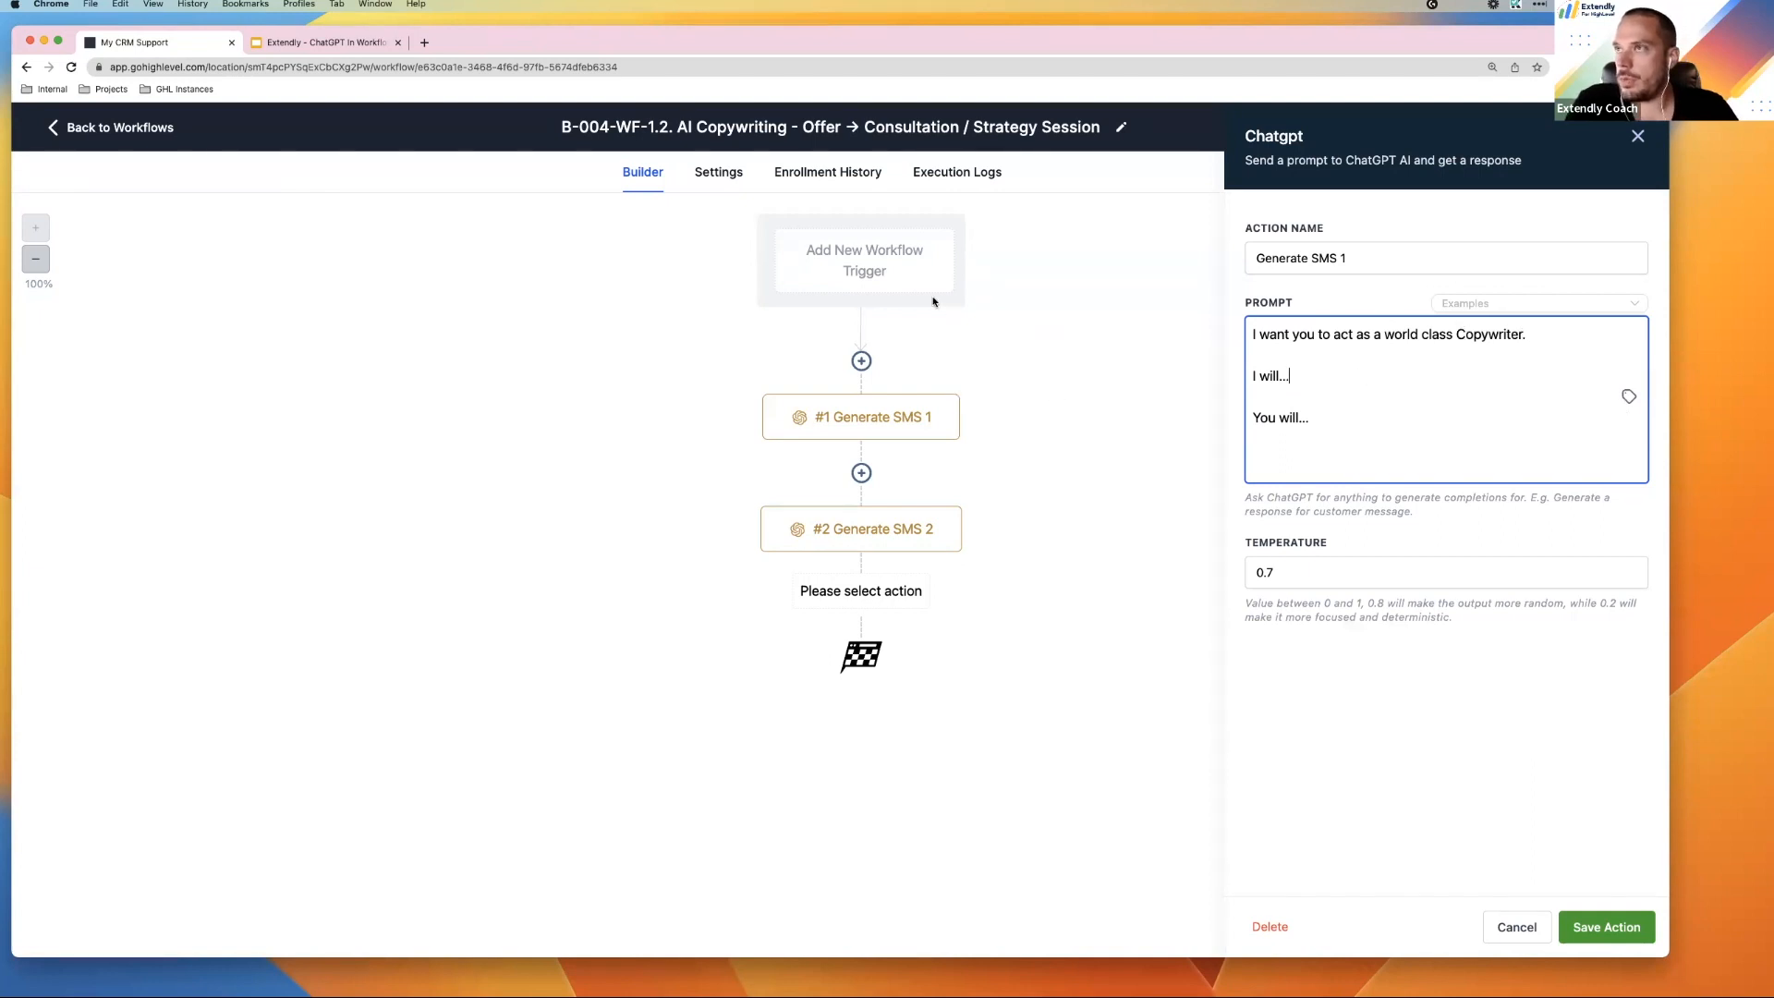
click(1295, 376)
key(BackSpace)
key(BackSpace)
key(BackSpace)
key(BackSpace)
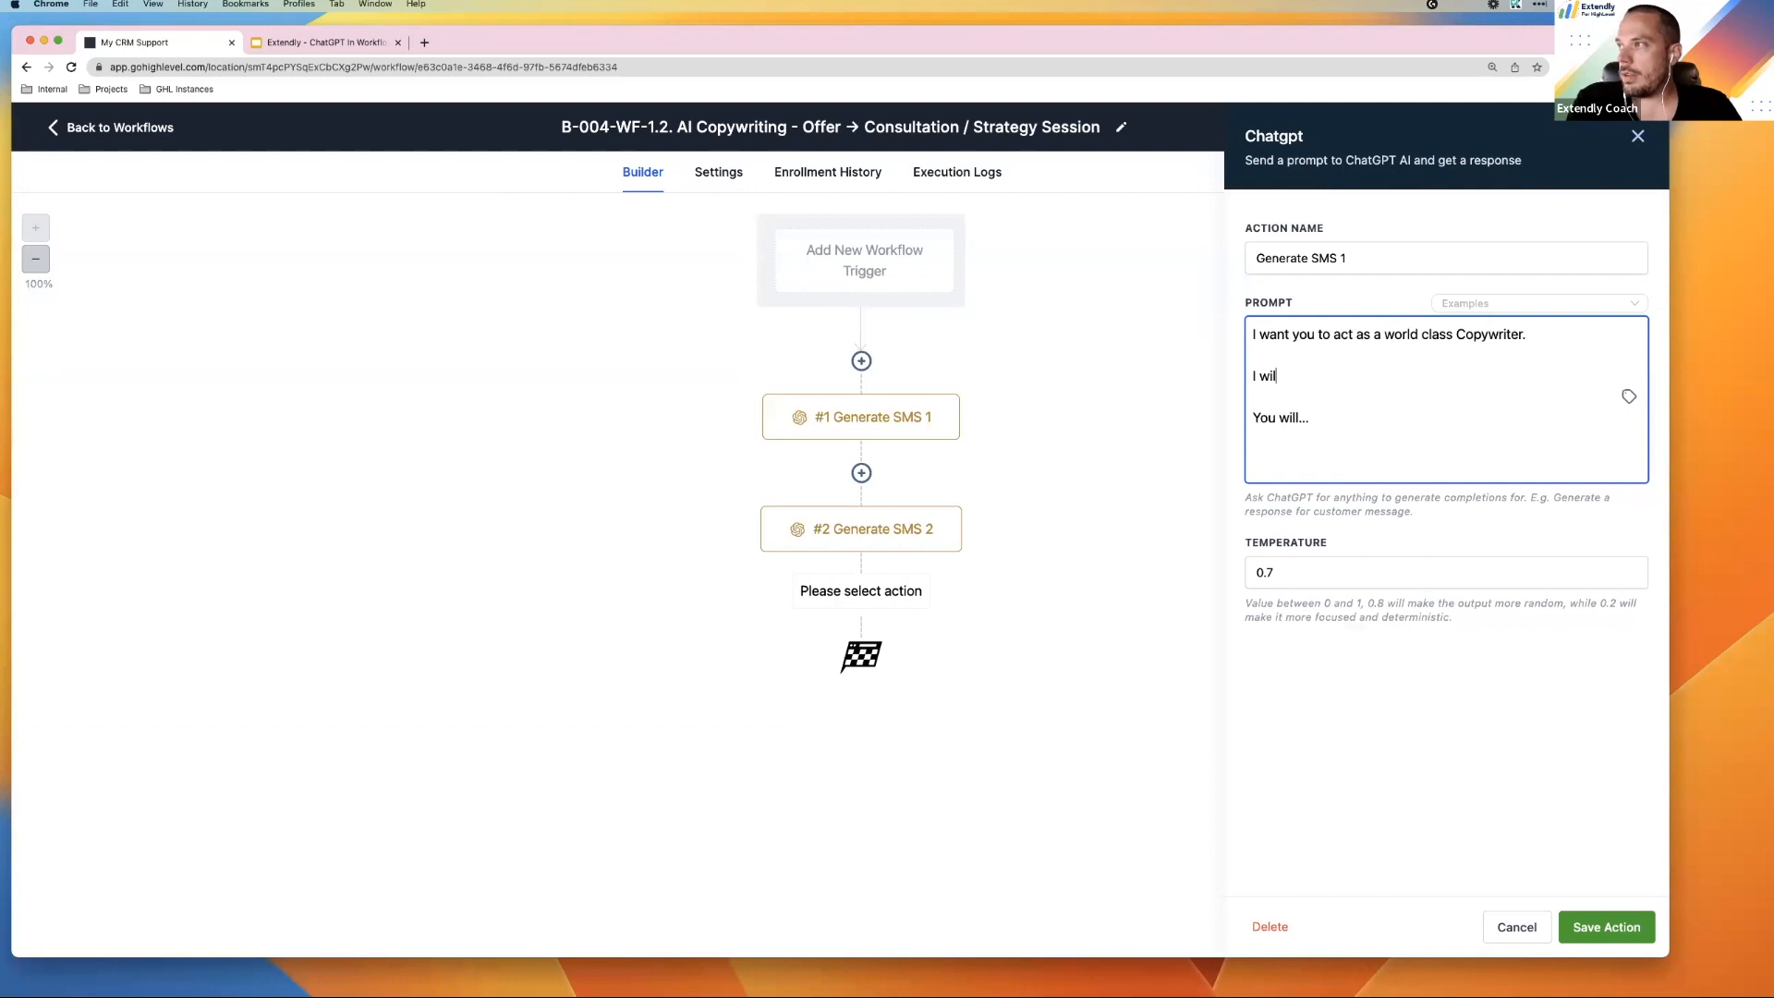
text(l)
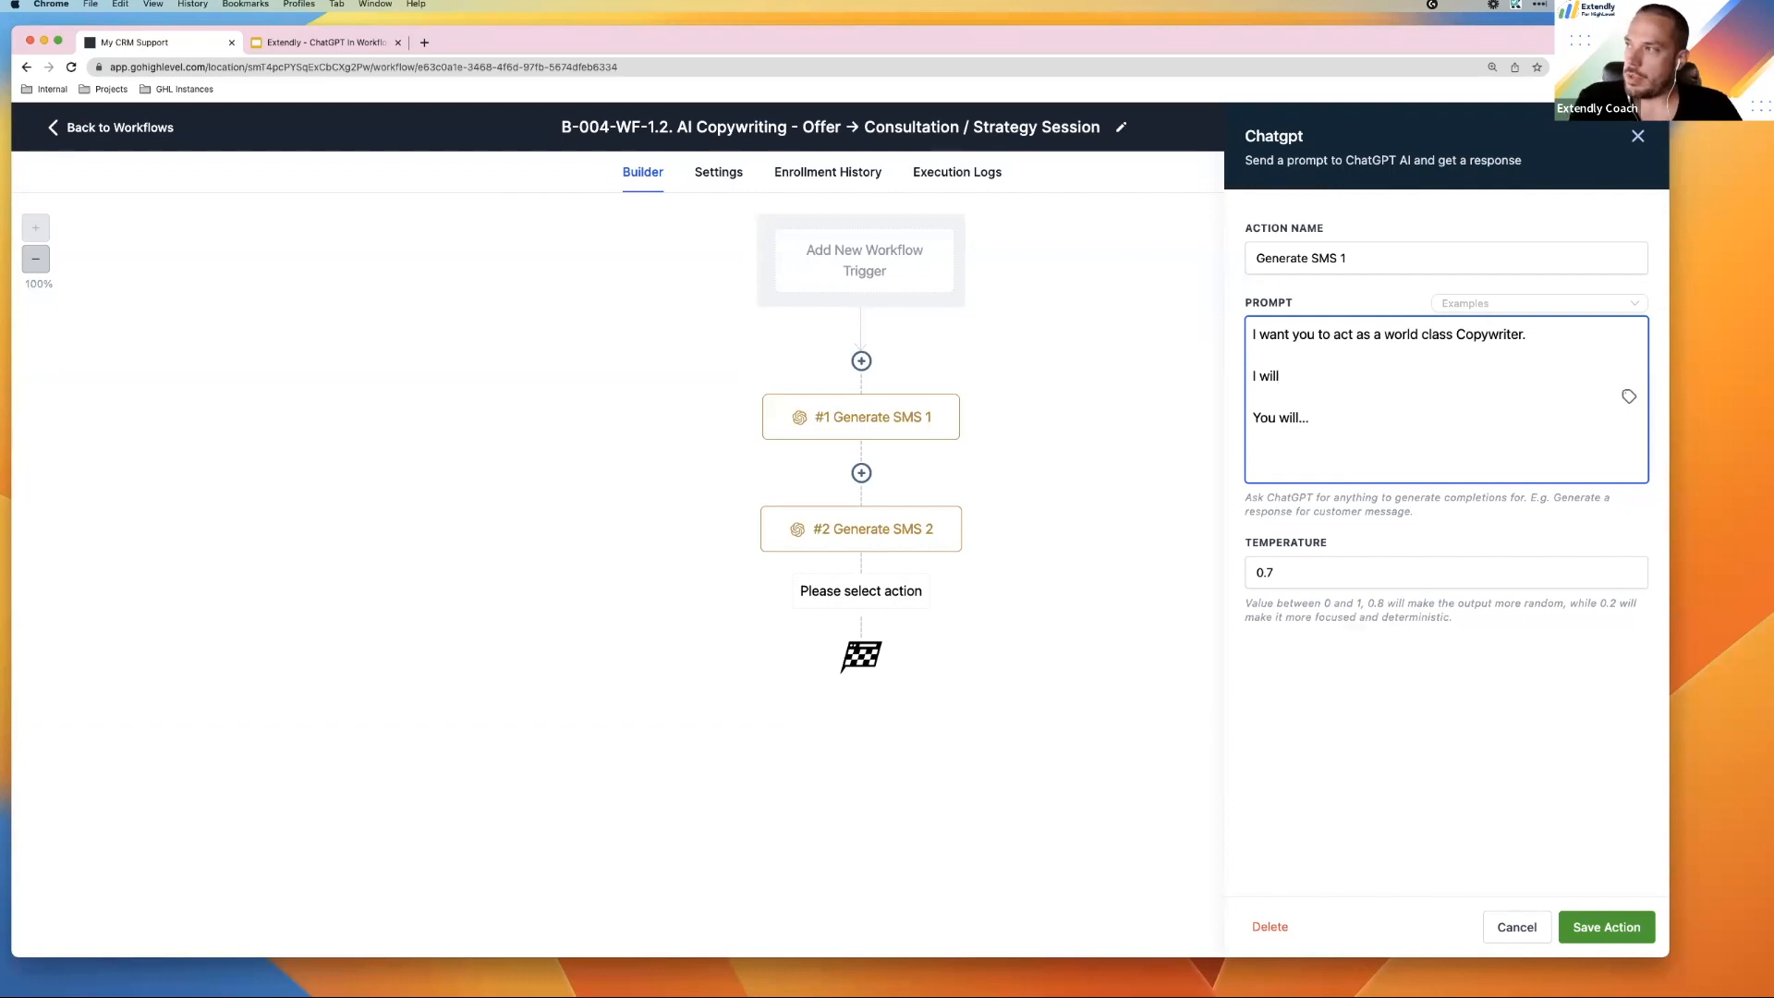
Continue the "I will" line with "provide you with information on the niche that you need to generate"
text( provide )
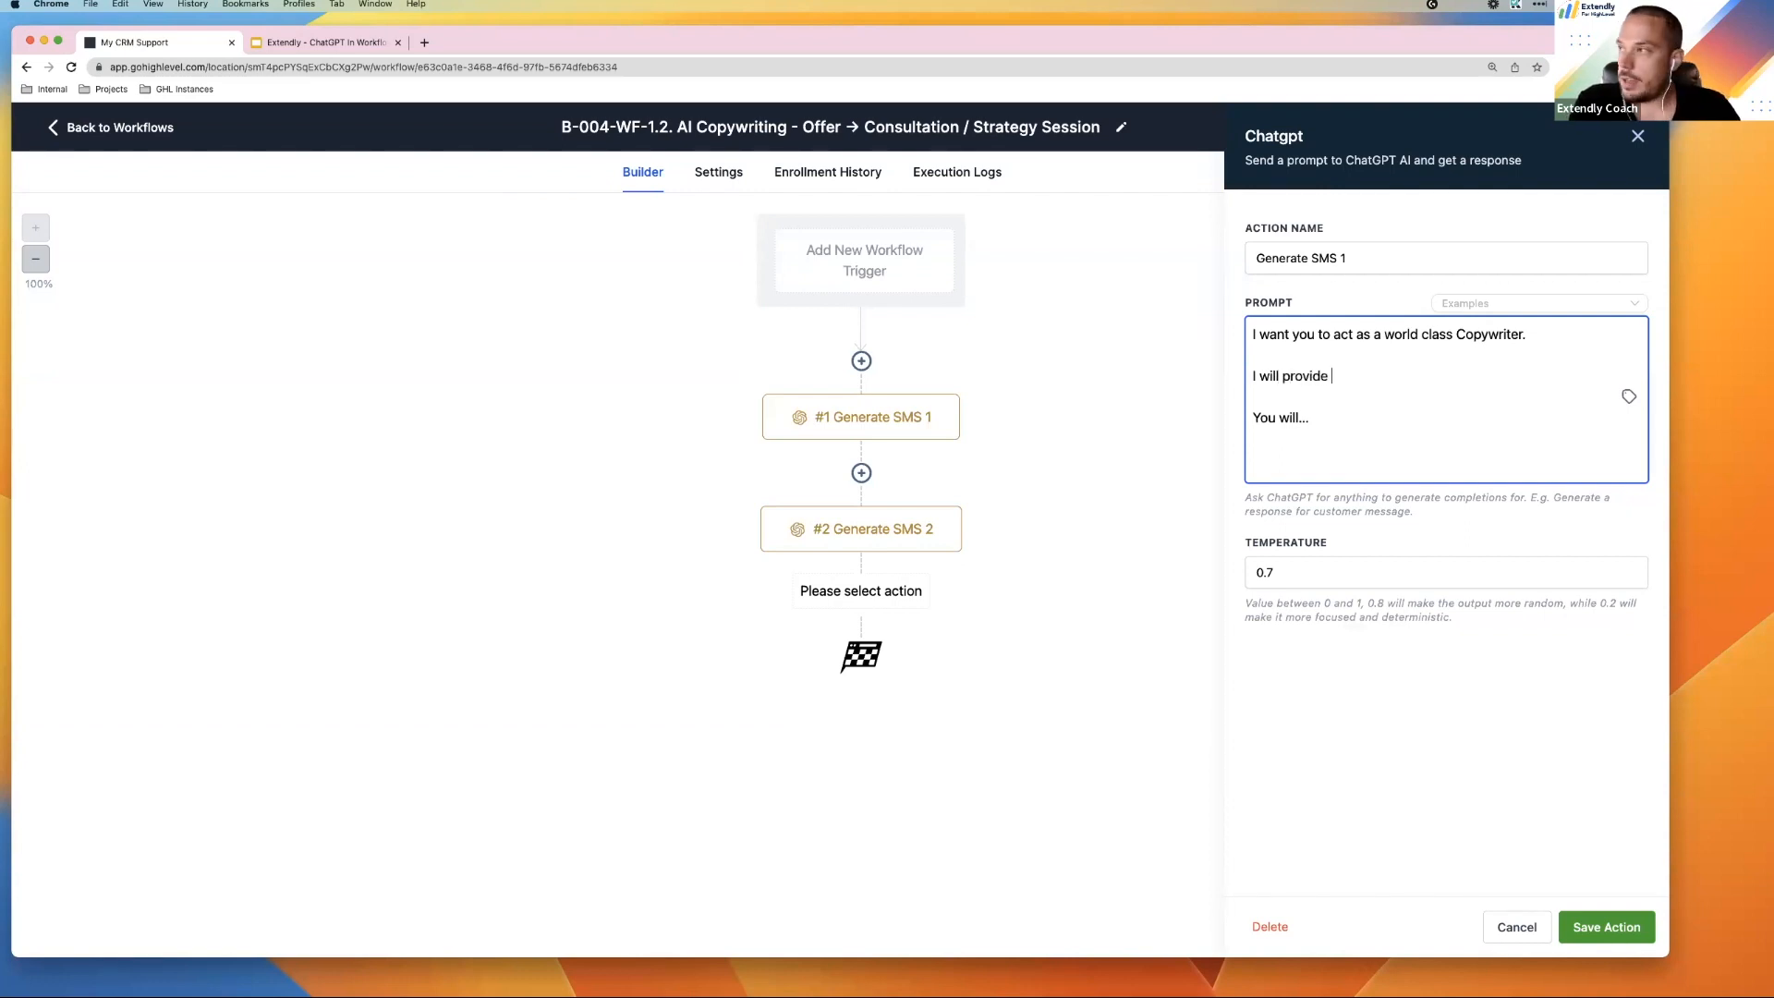
text(you with)
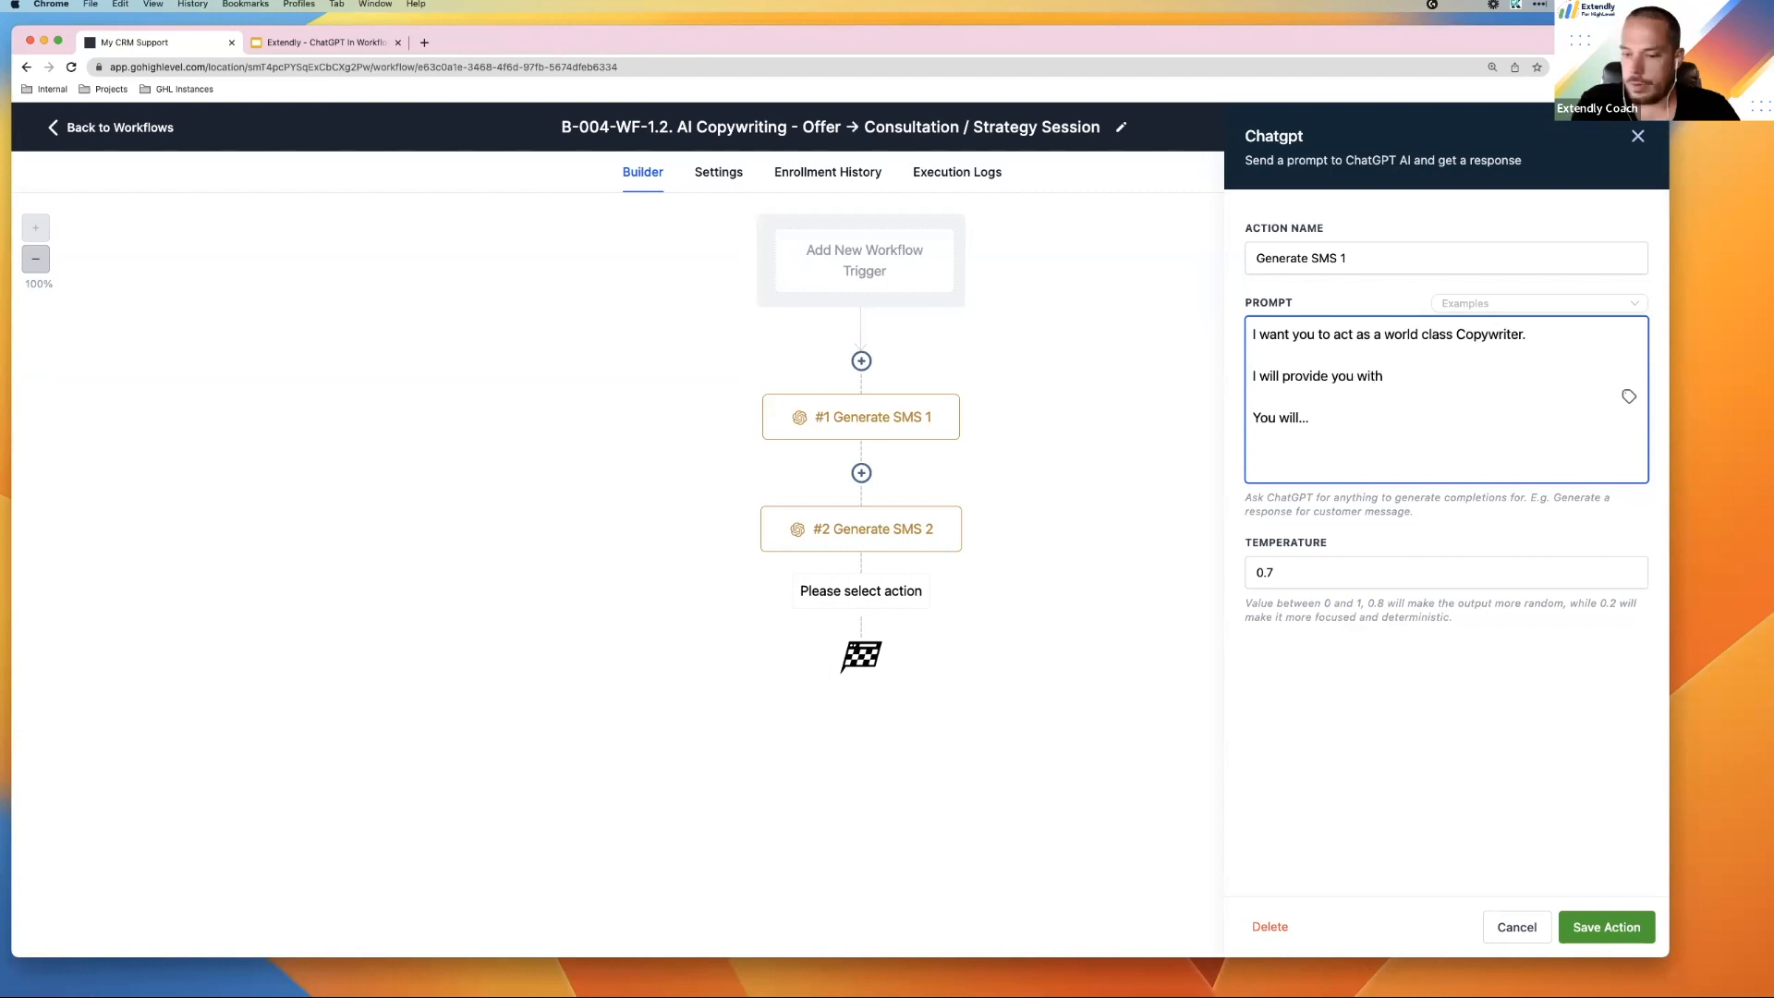
text( informatio)
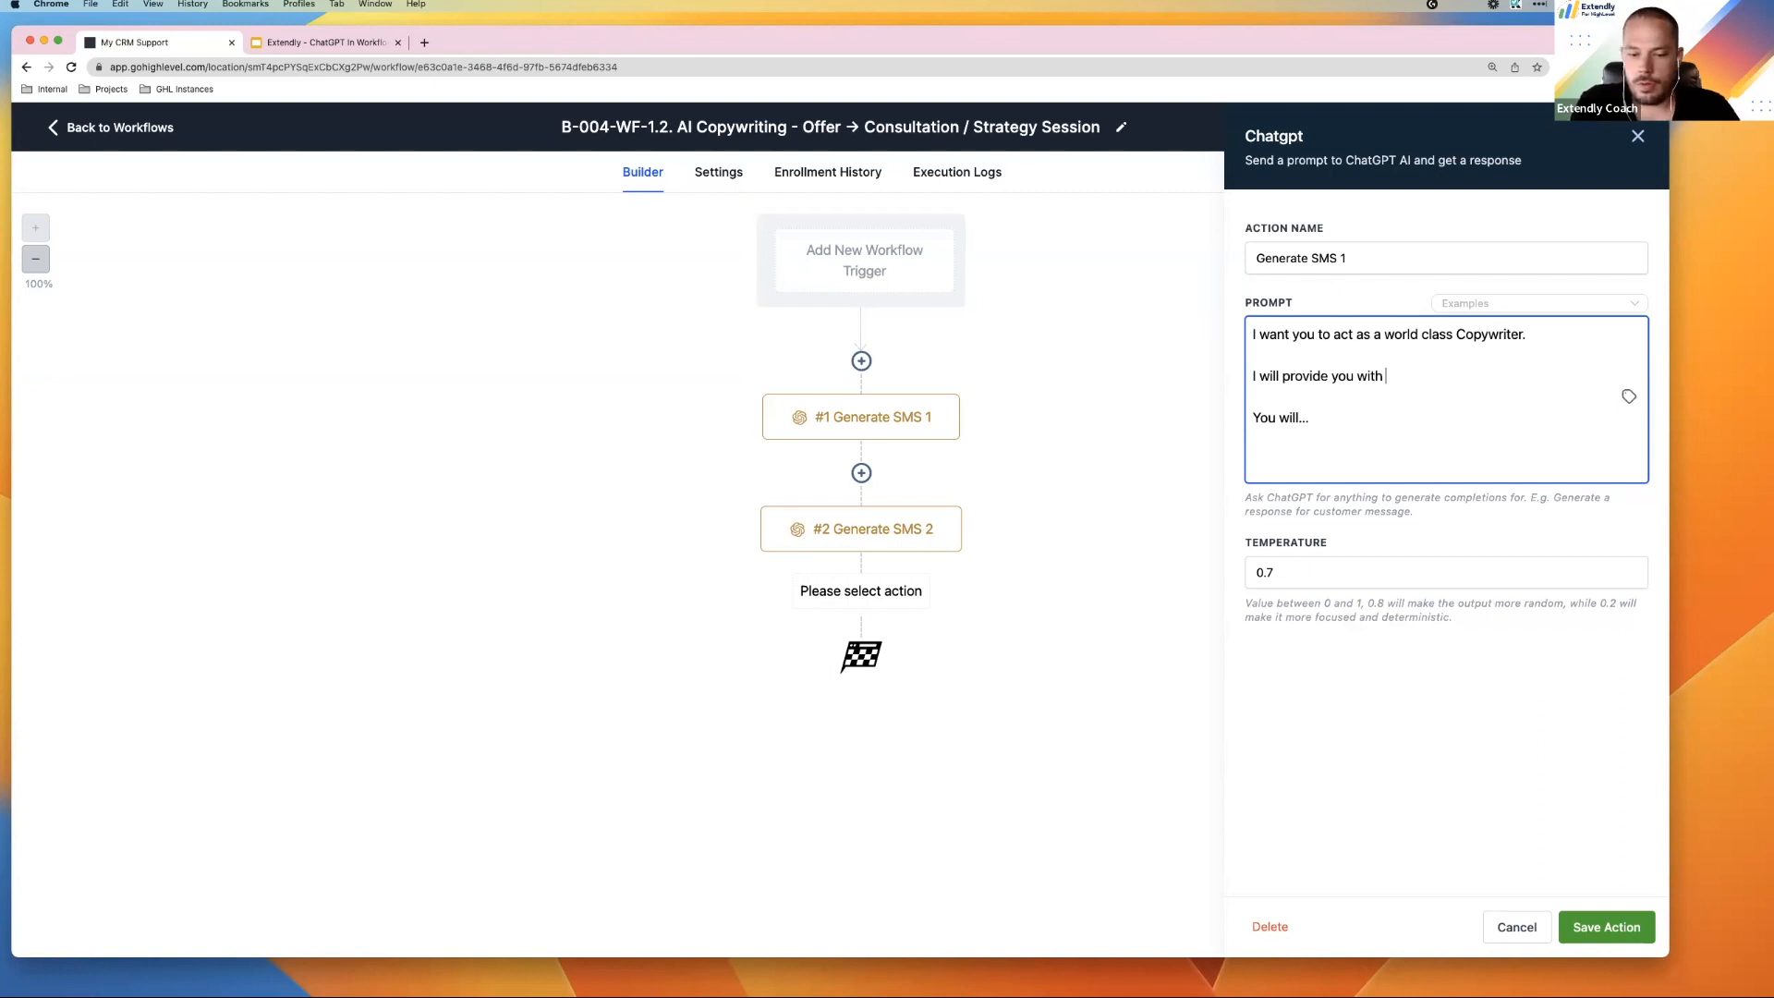
text(n )
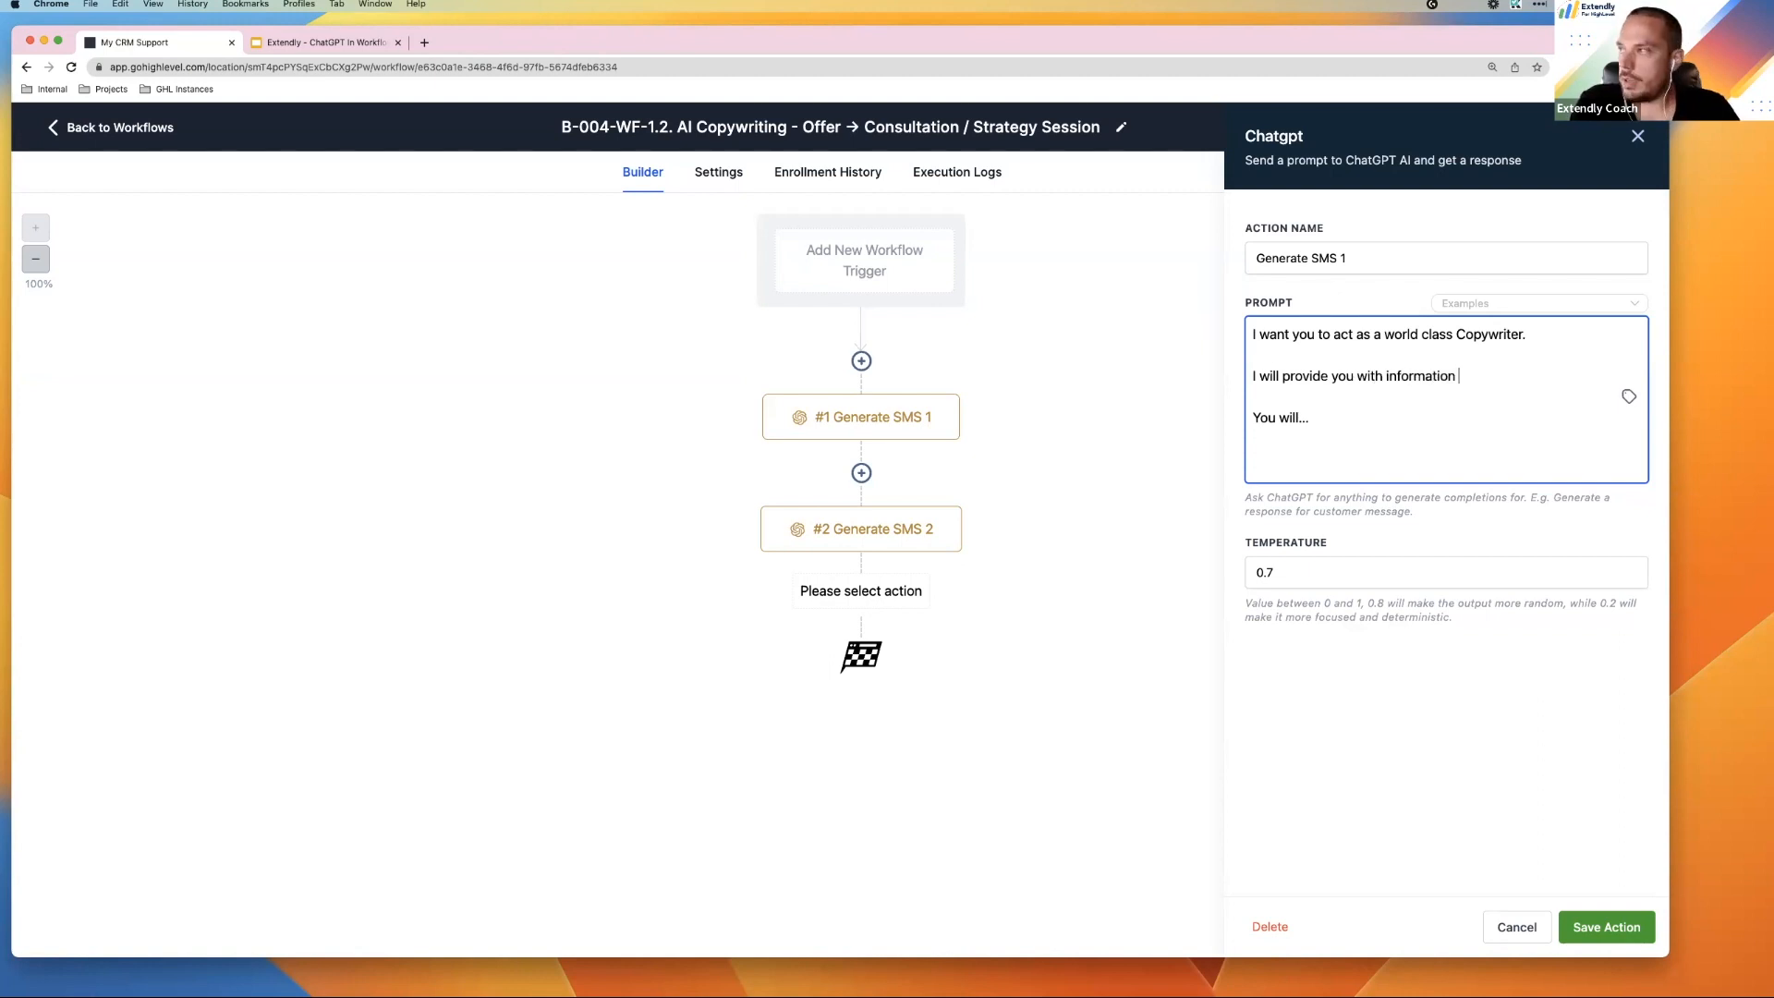
text(on t)
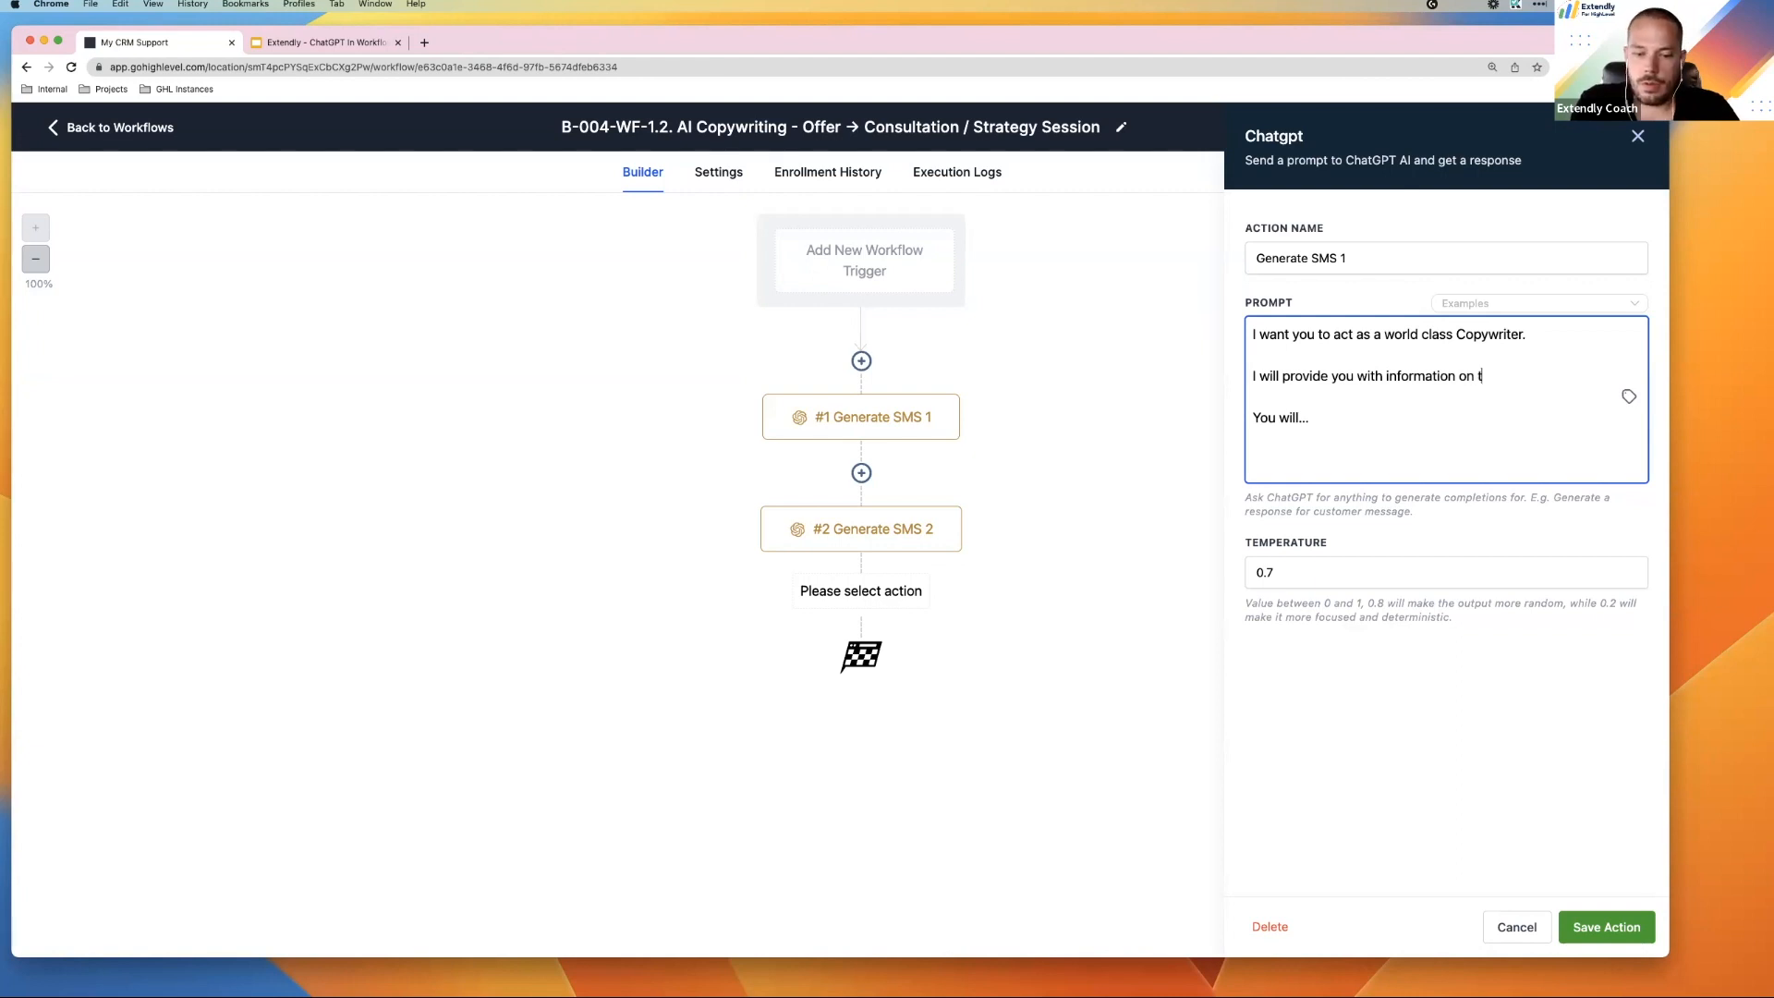
text(he niche that)
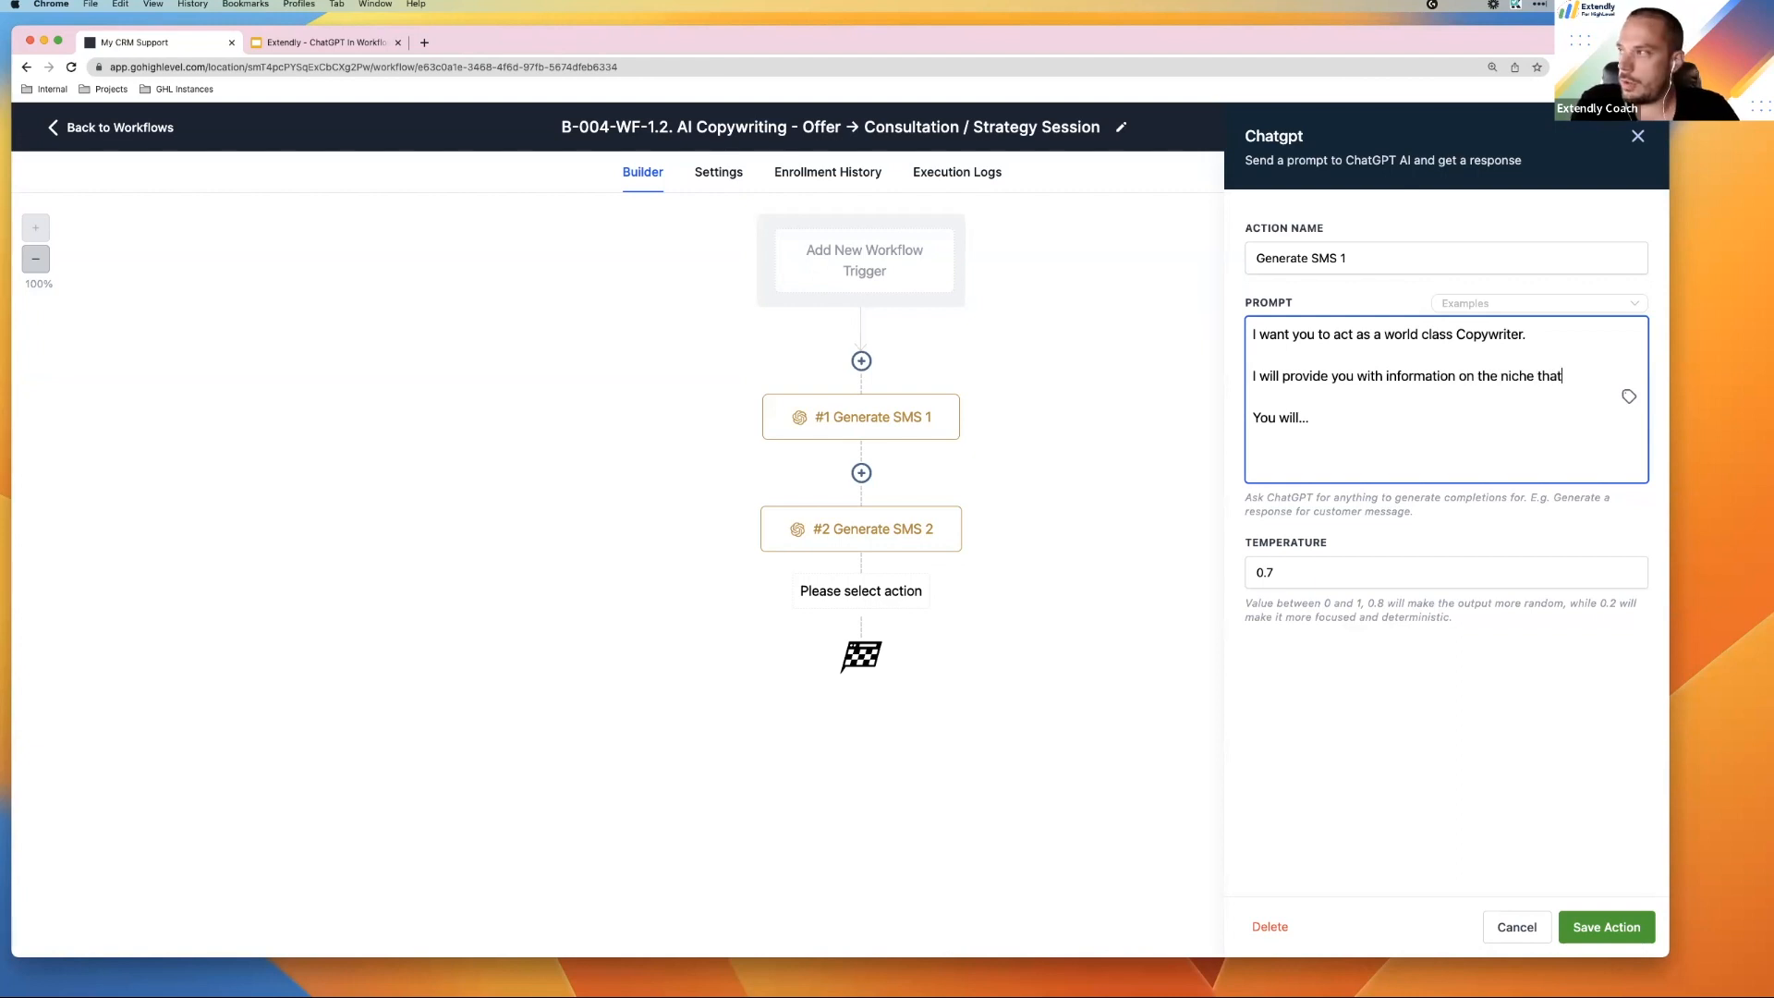
text( you need)
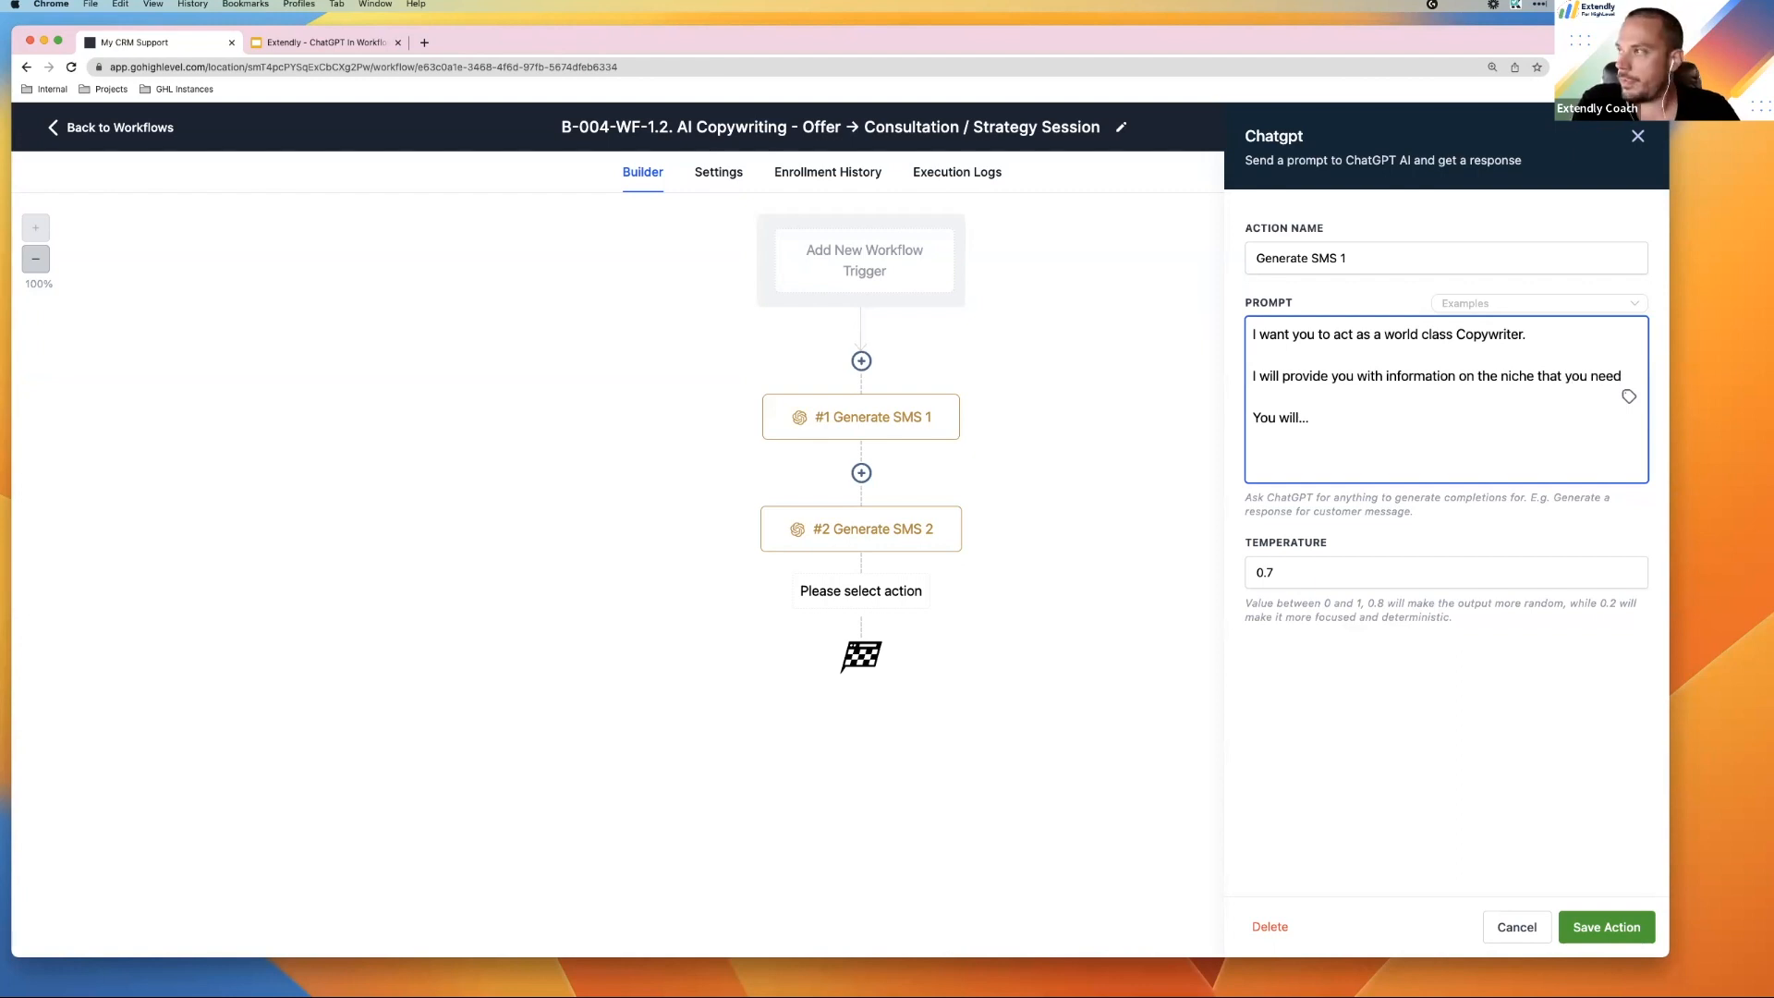
text( to ger)
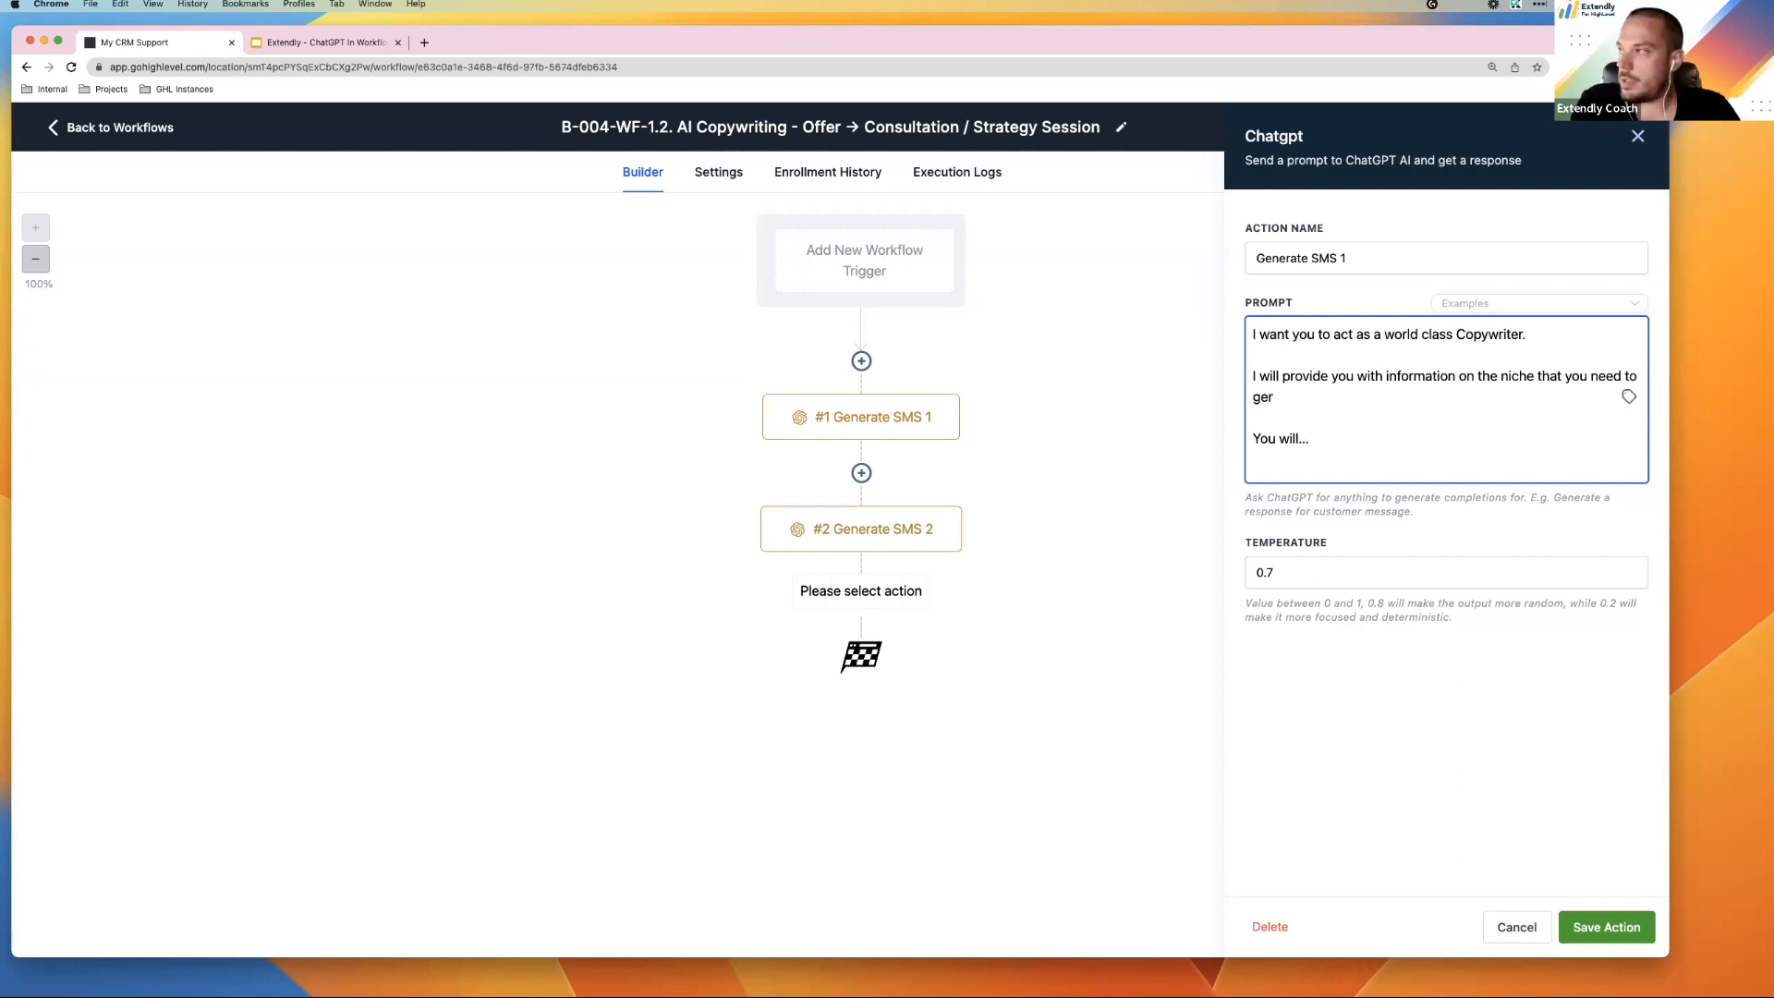
key(BackSpace)
text(n)
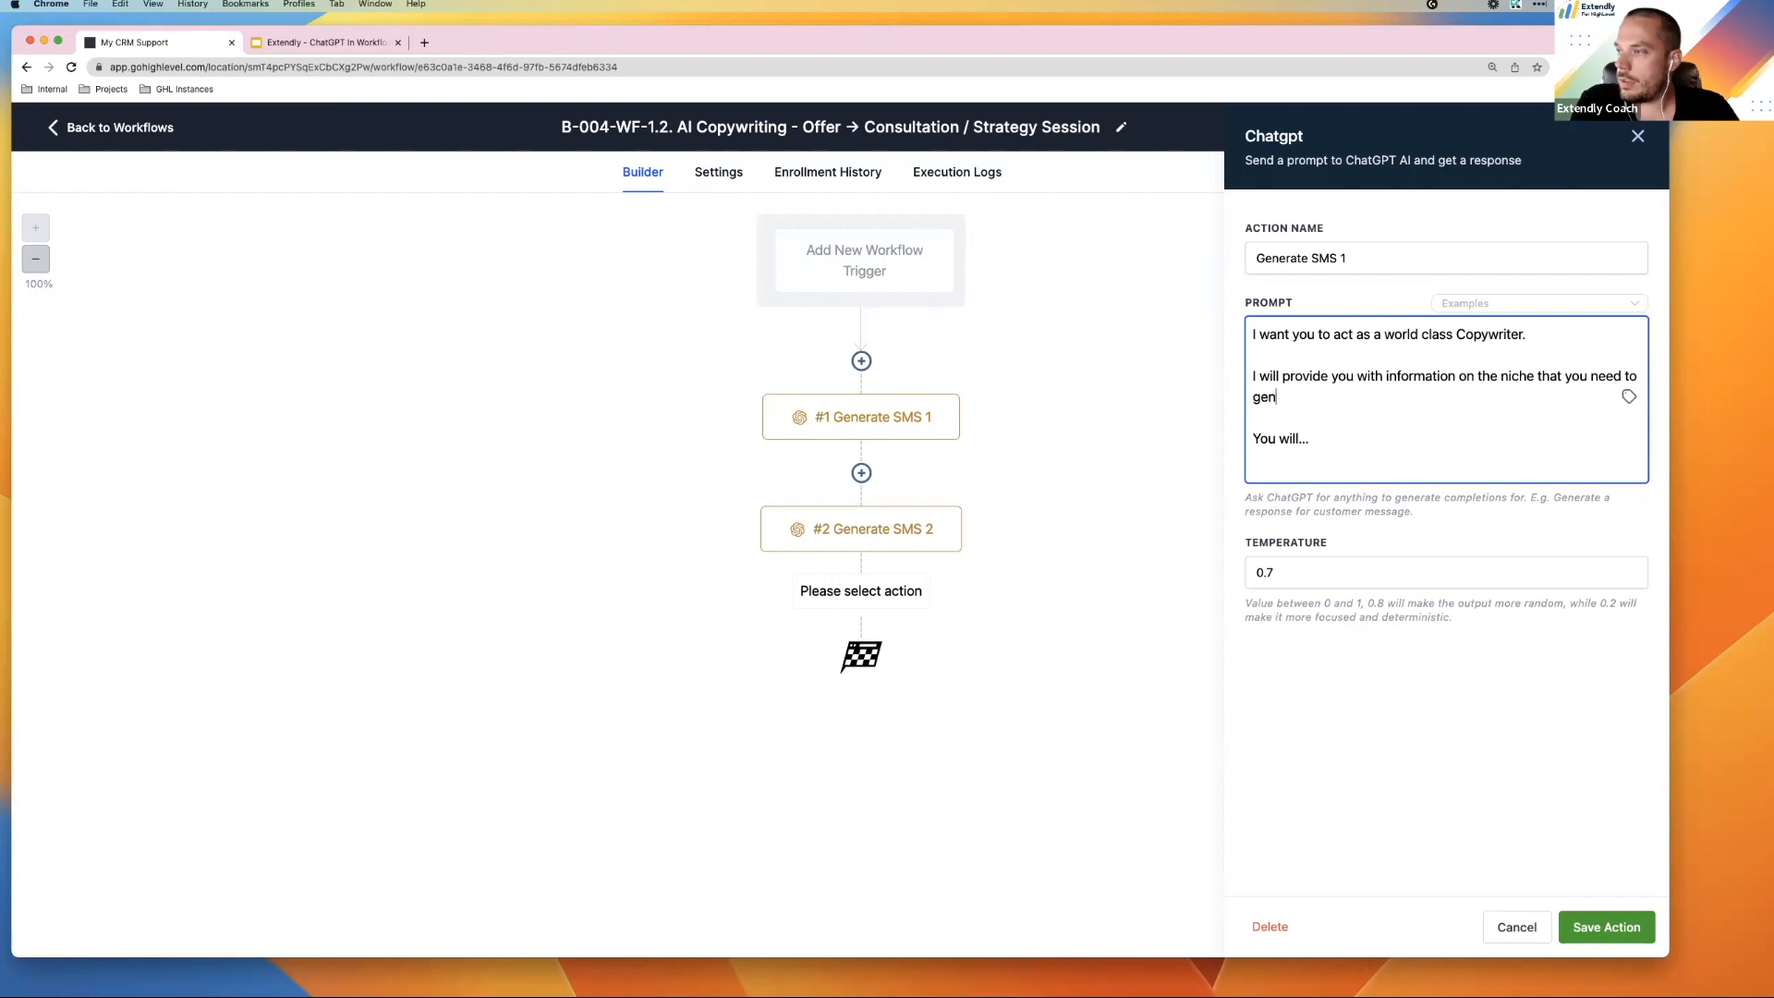
text(erate copywri)
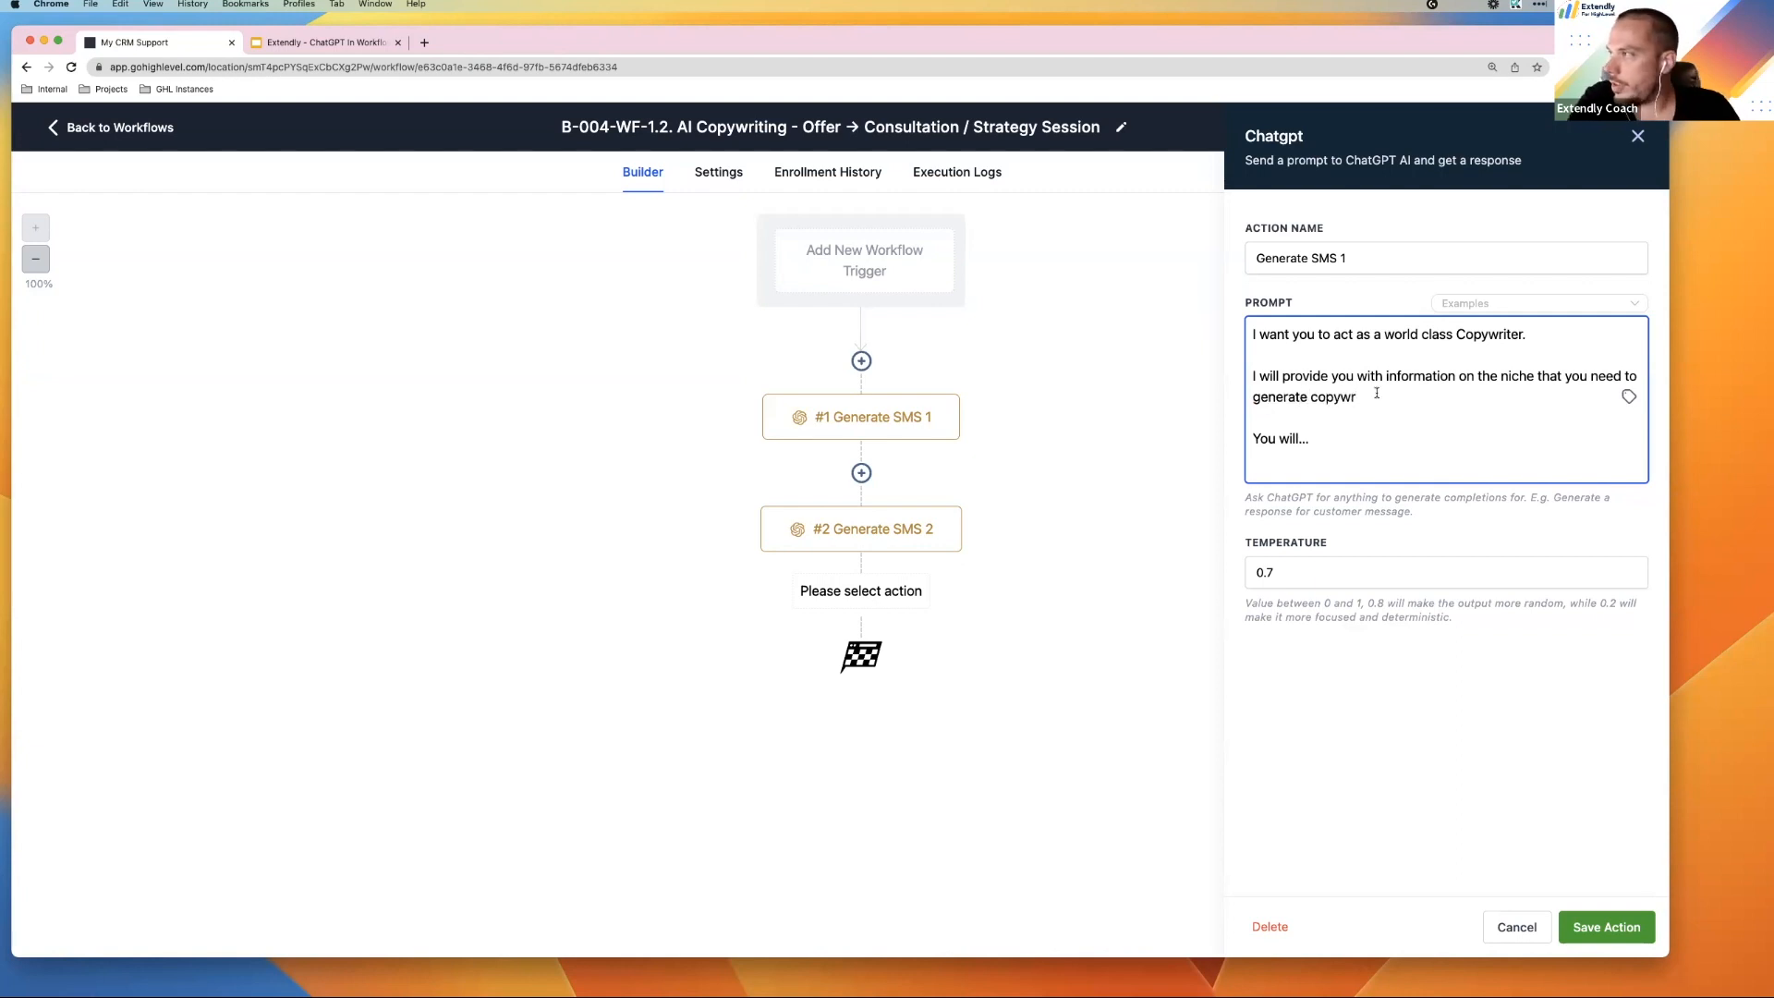
Replace the wording after "niche" with "in which you must generate copywriting, the business name, and information"
drag(1357, 397, 1539, 379)
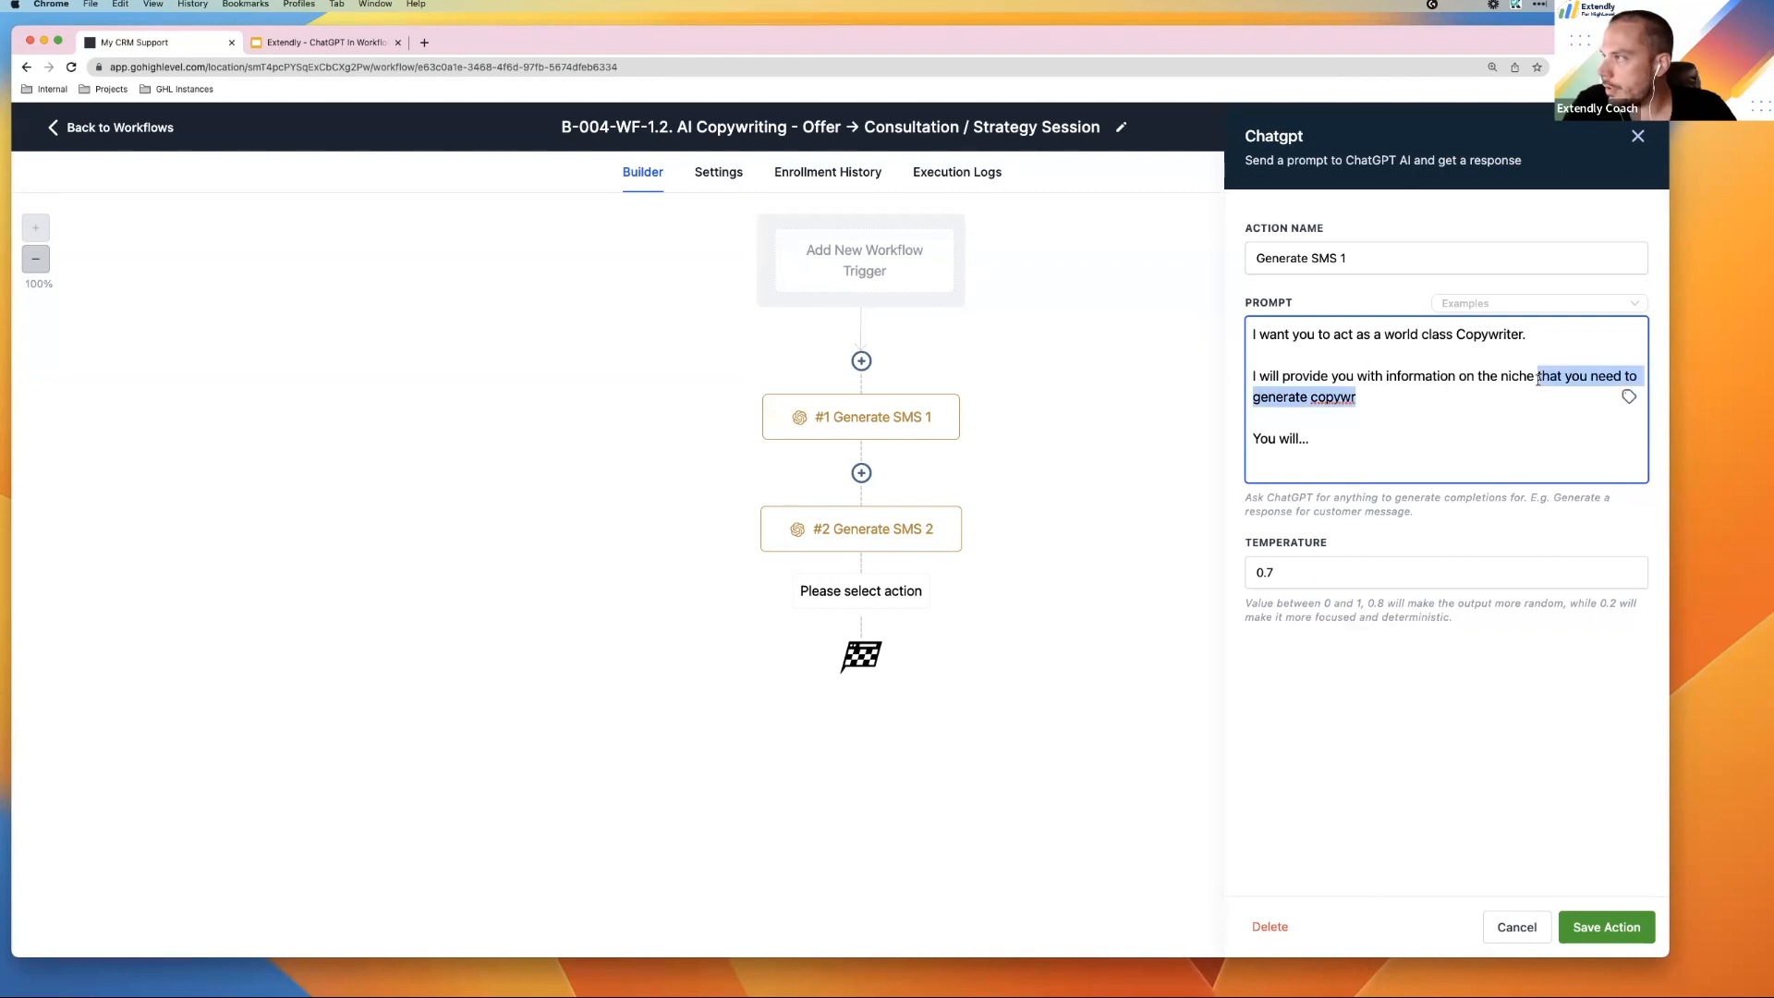
text(in which yo)
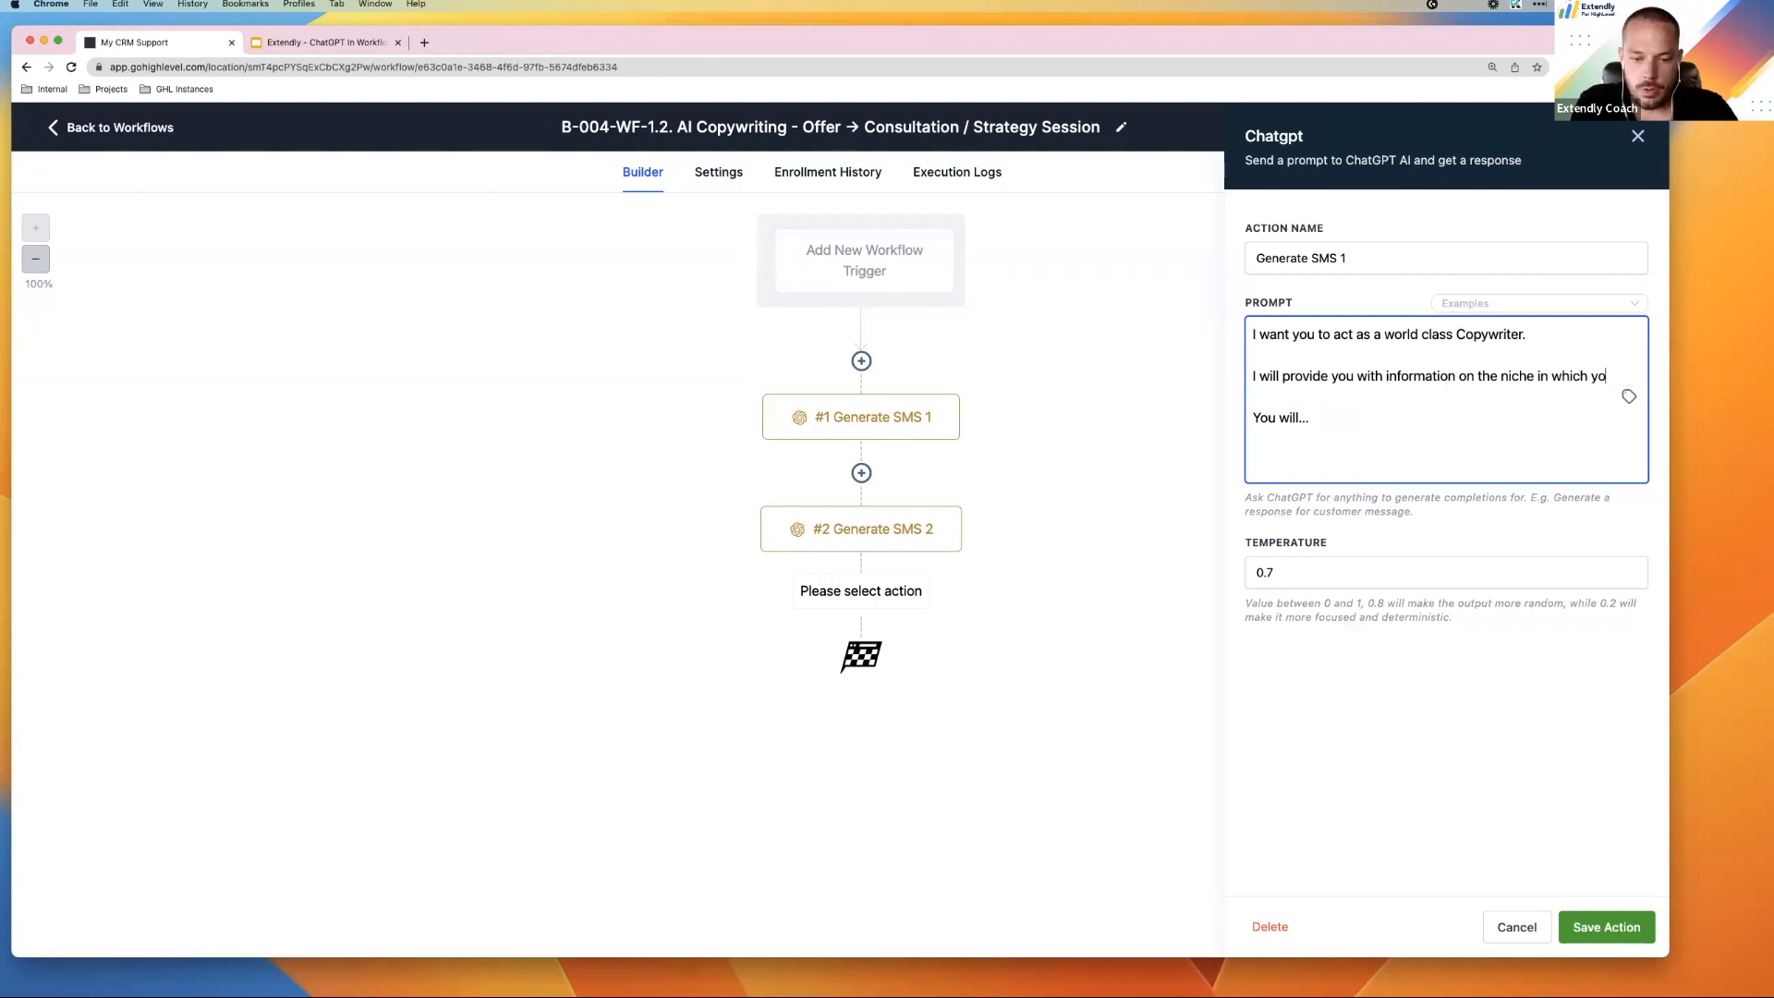
text(u must generat)
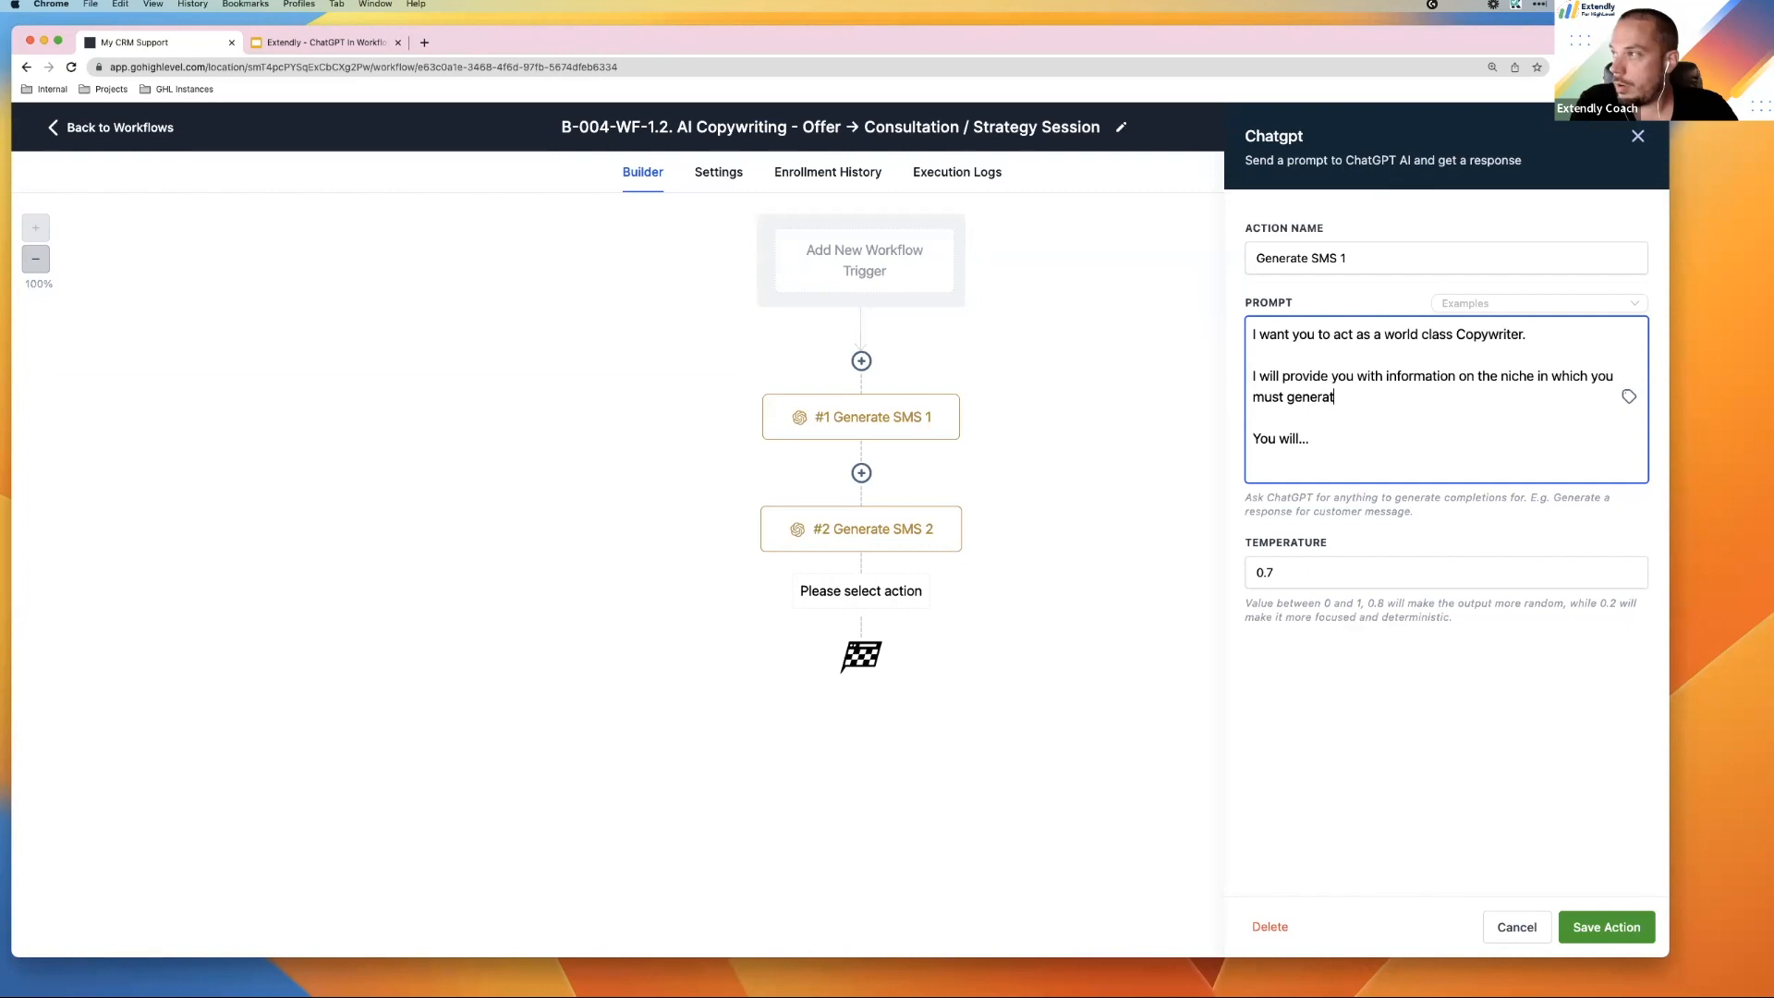
text(e copywriti)
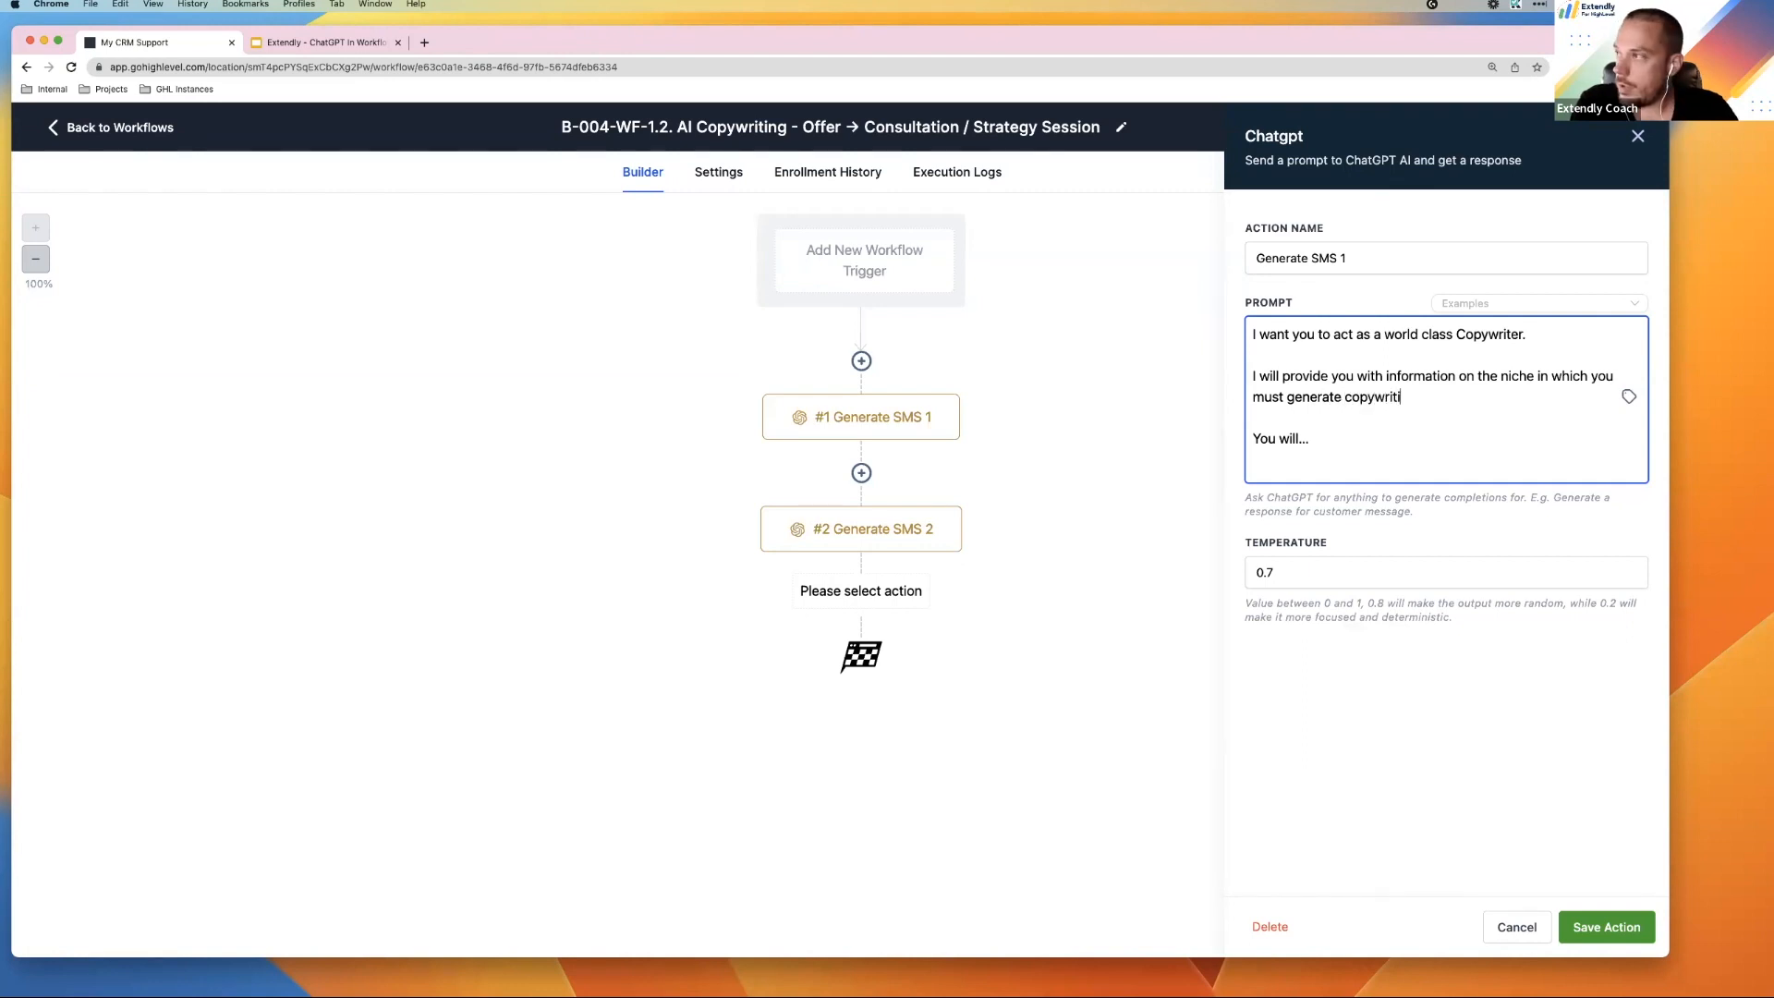
text(ng, t)
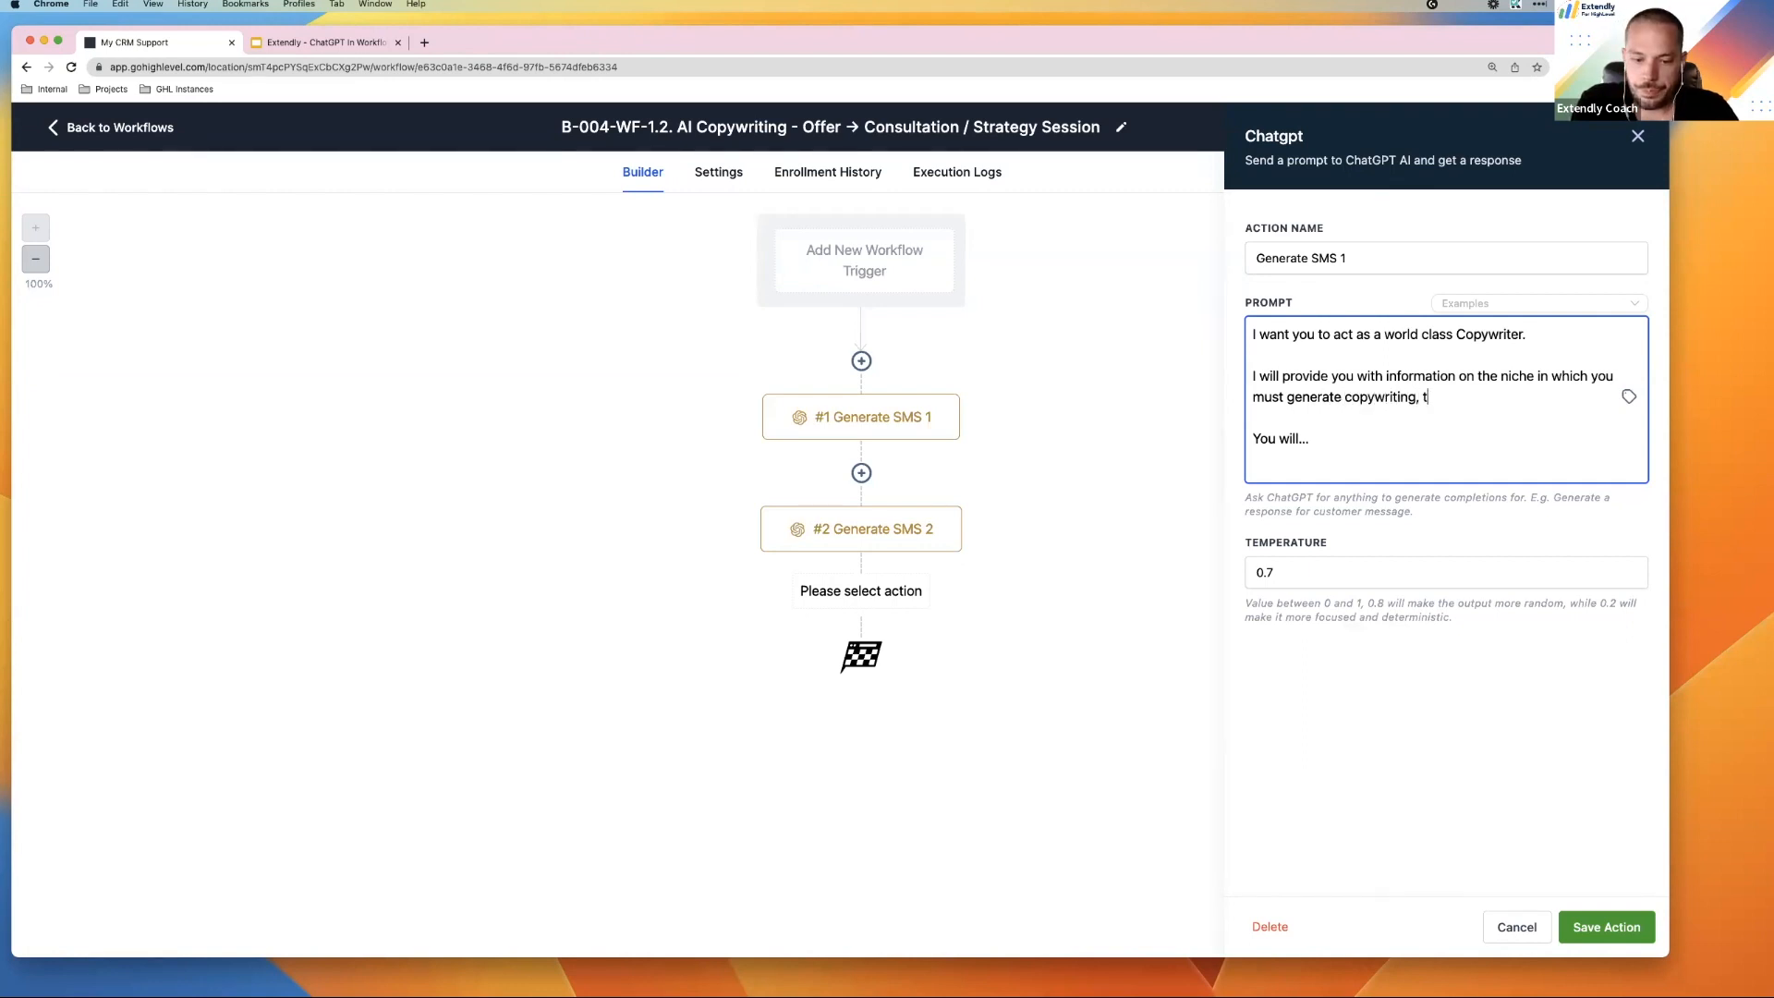
text(he business name, and the)
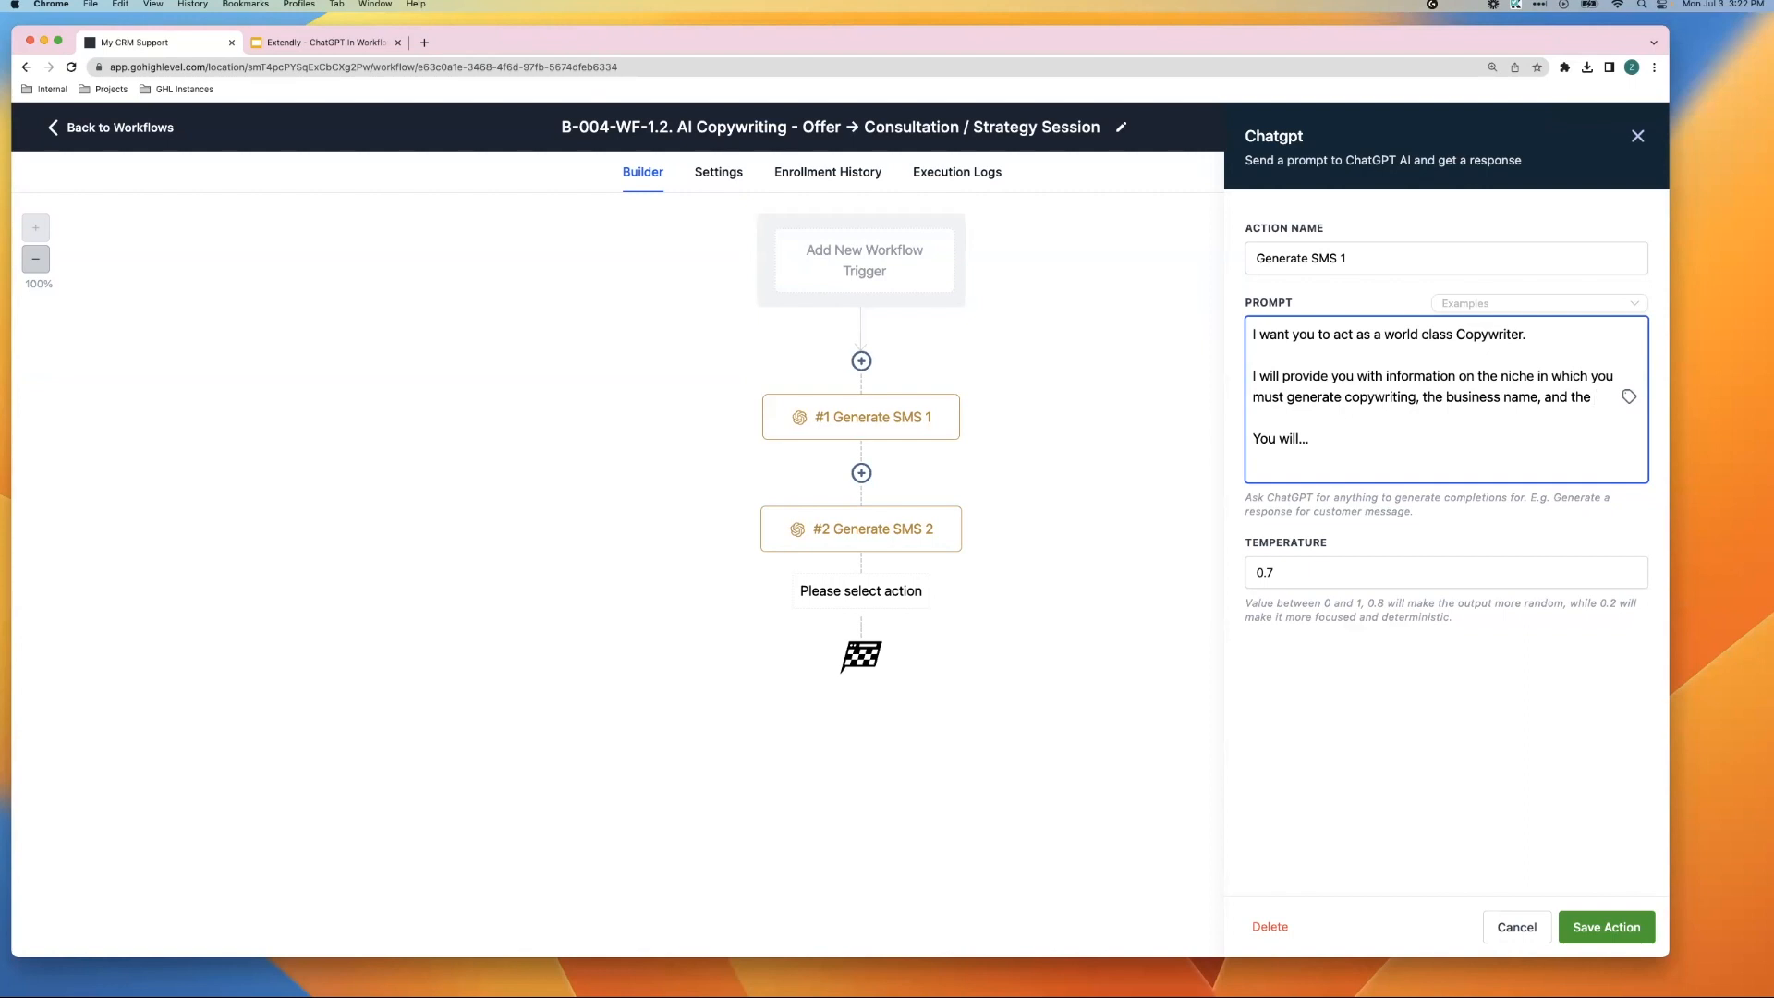
text(s)
key(BackSpace)
key(BackSpace)
key(BackSpace)
text(information)
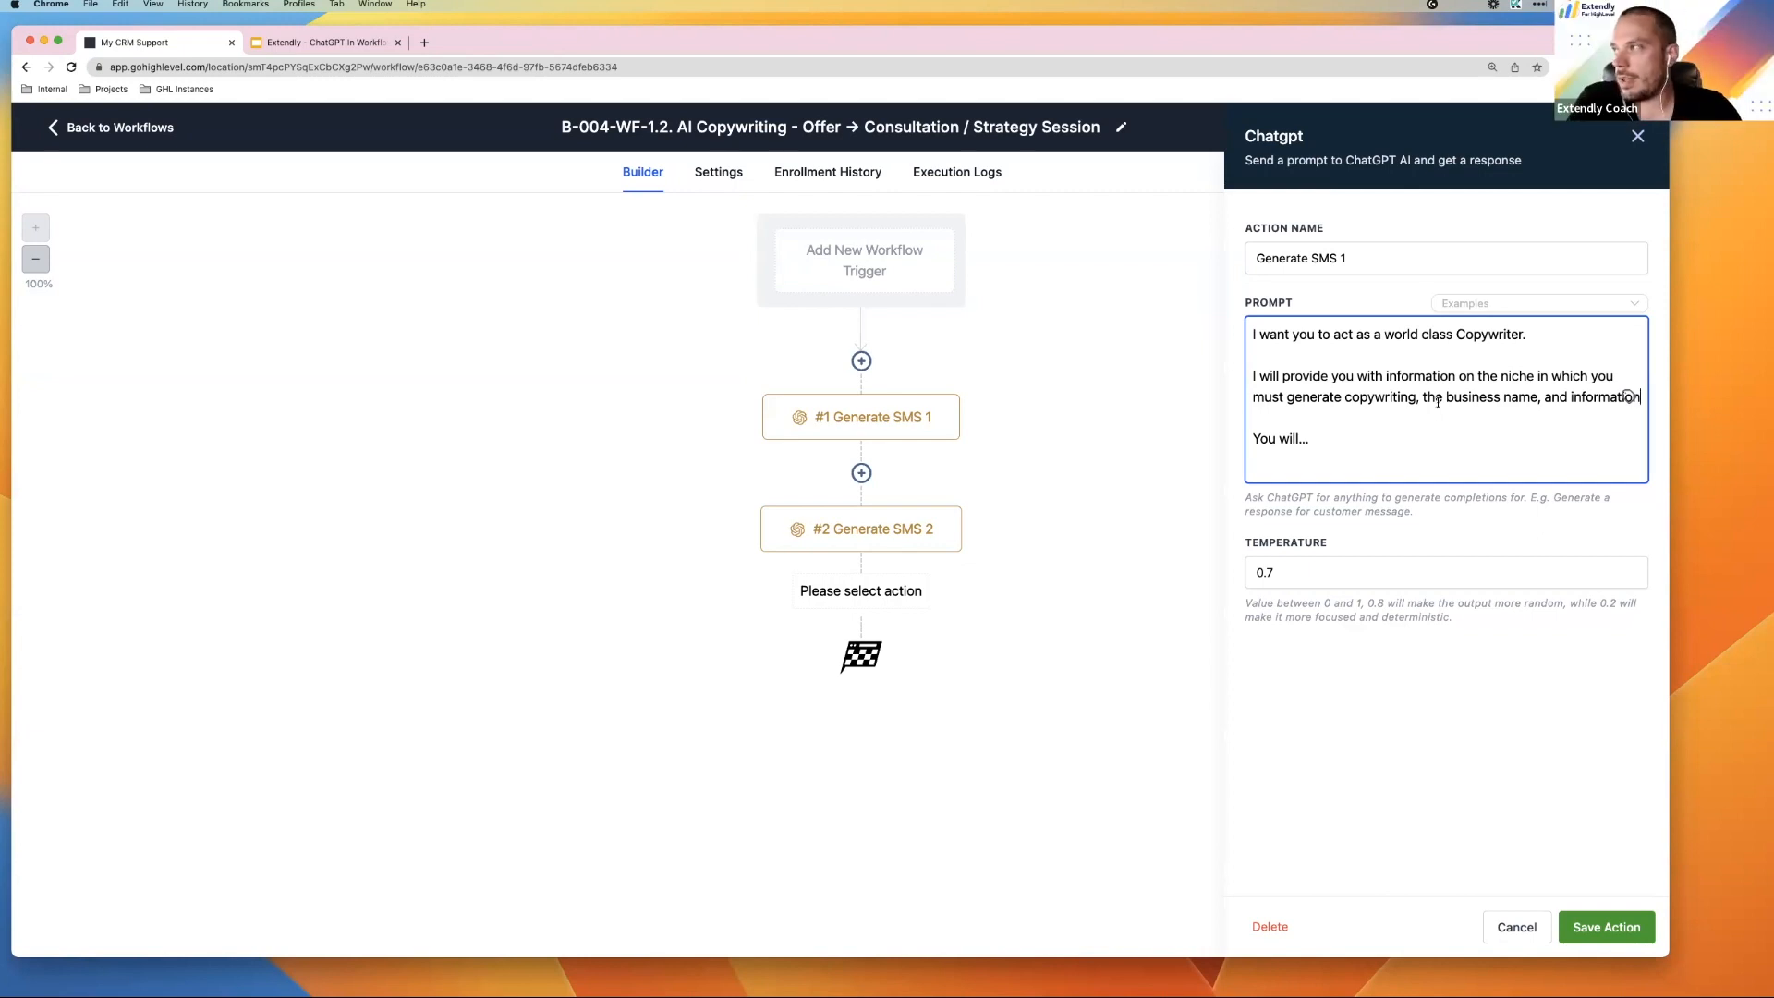
Finish the "I will" sentence with "on the product/service, and the discount we're offering."
click(1433, 396)
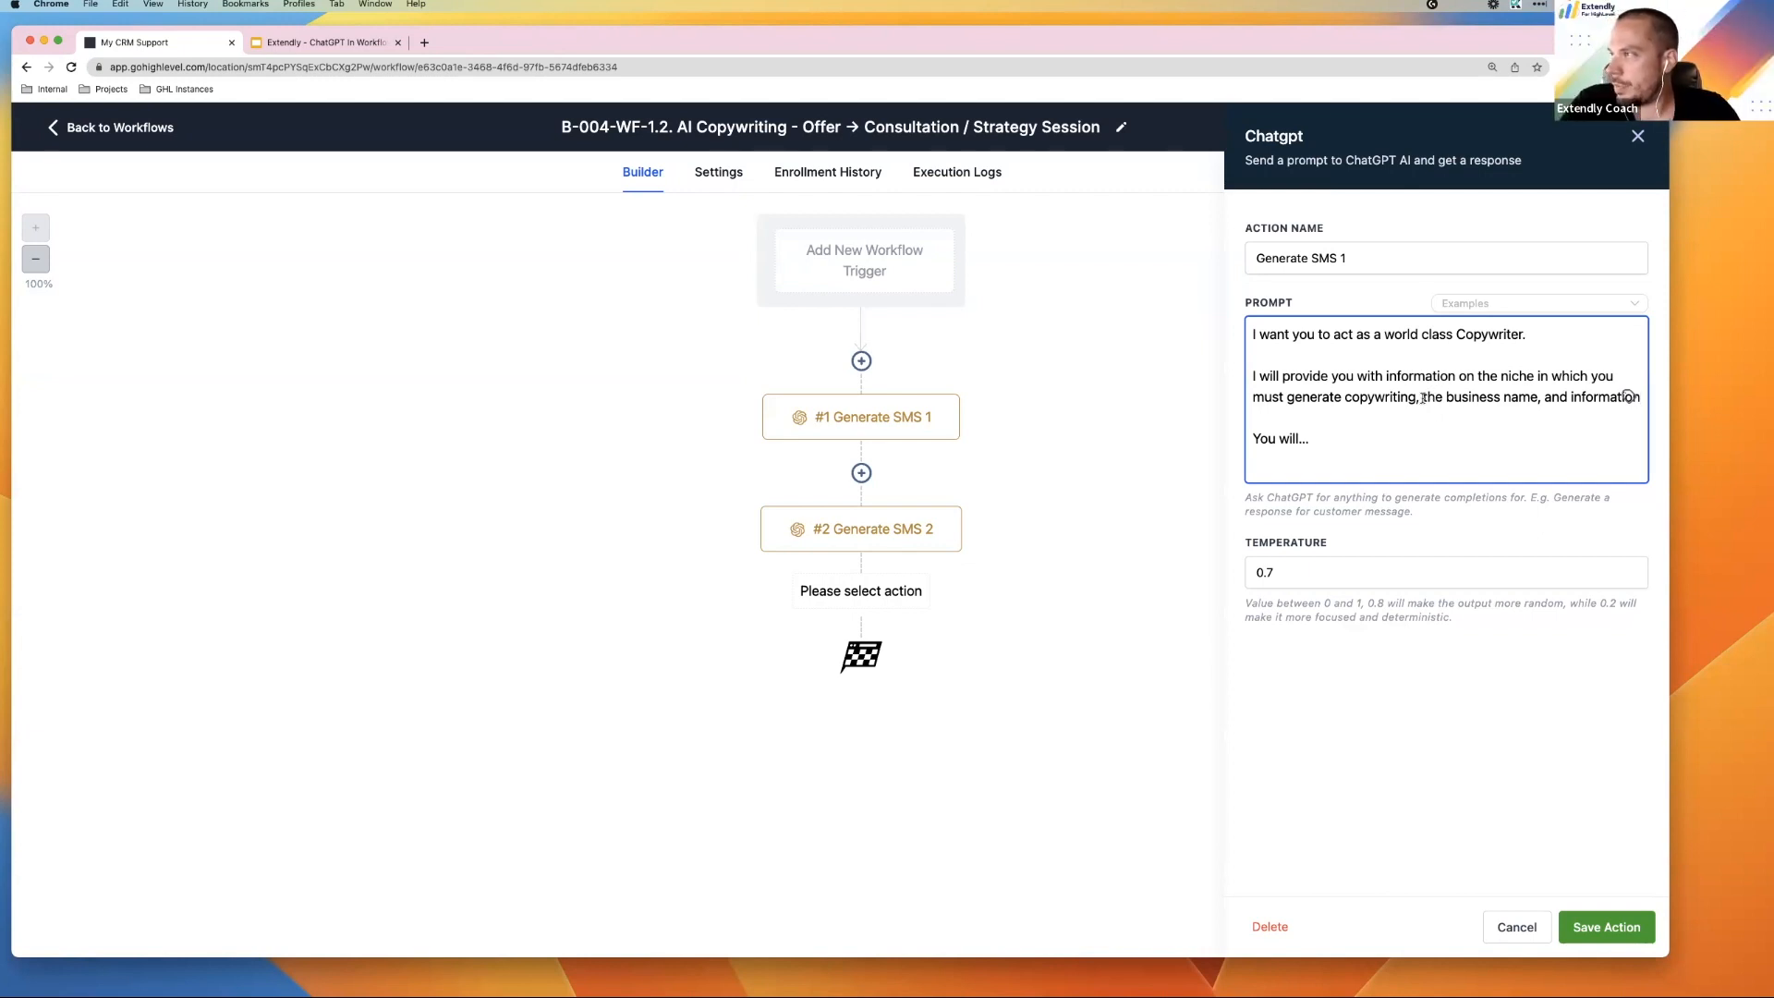
drag(1424, 397, 1536, 396)
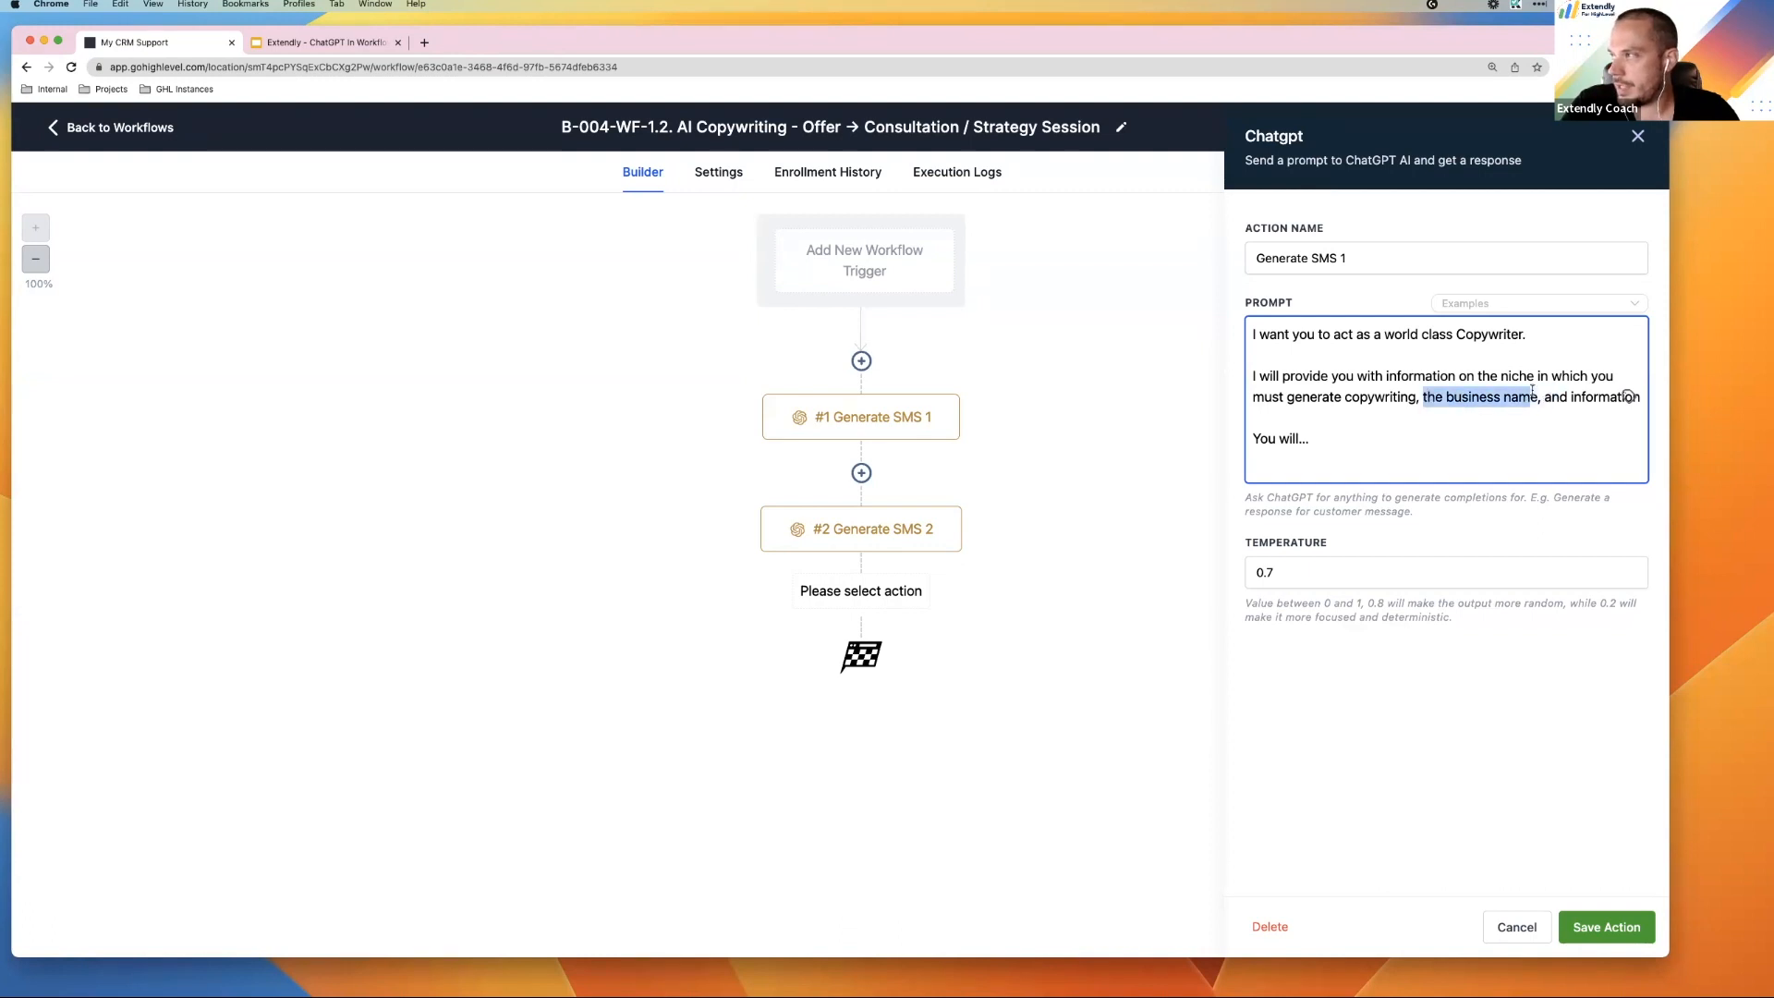
click(1572, 396)
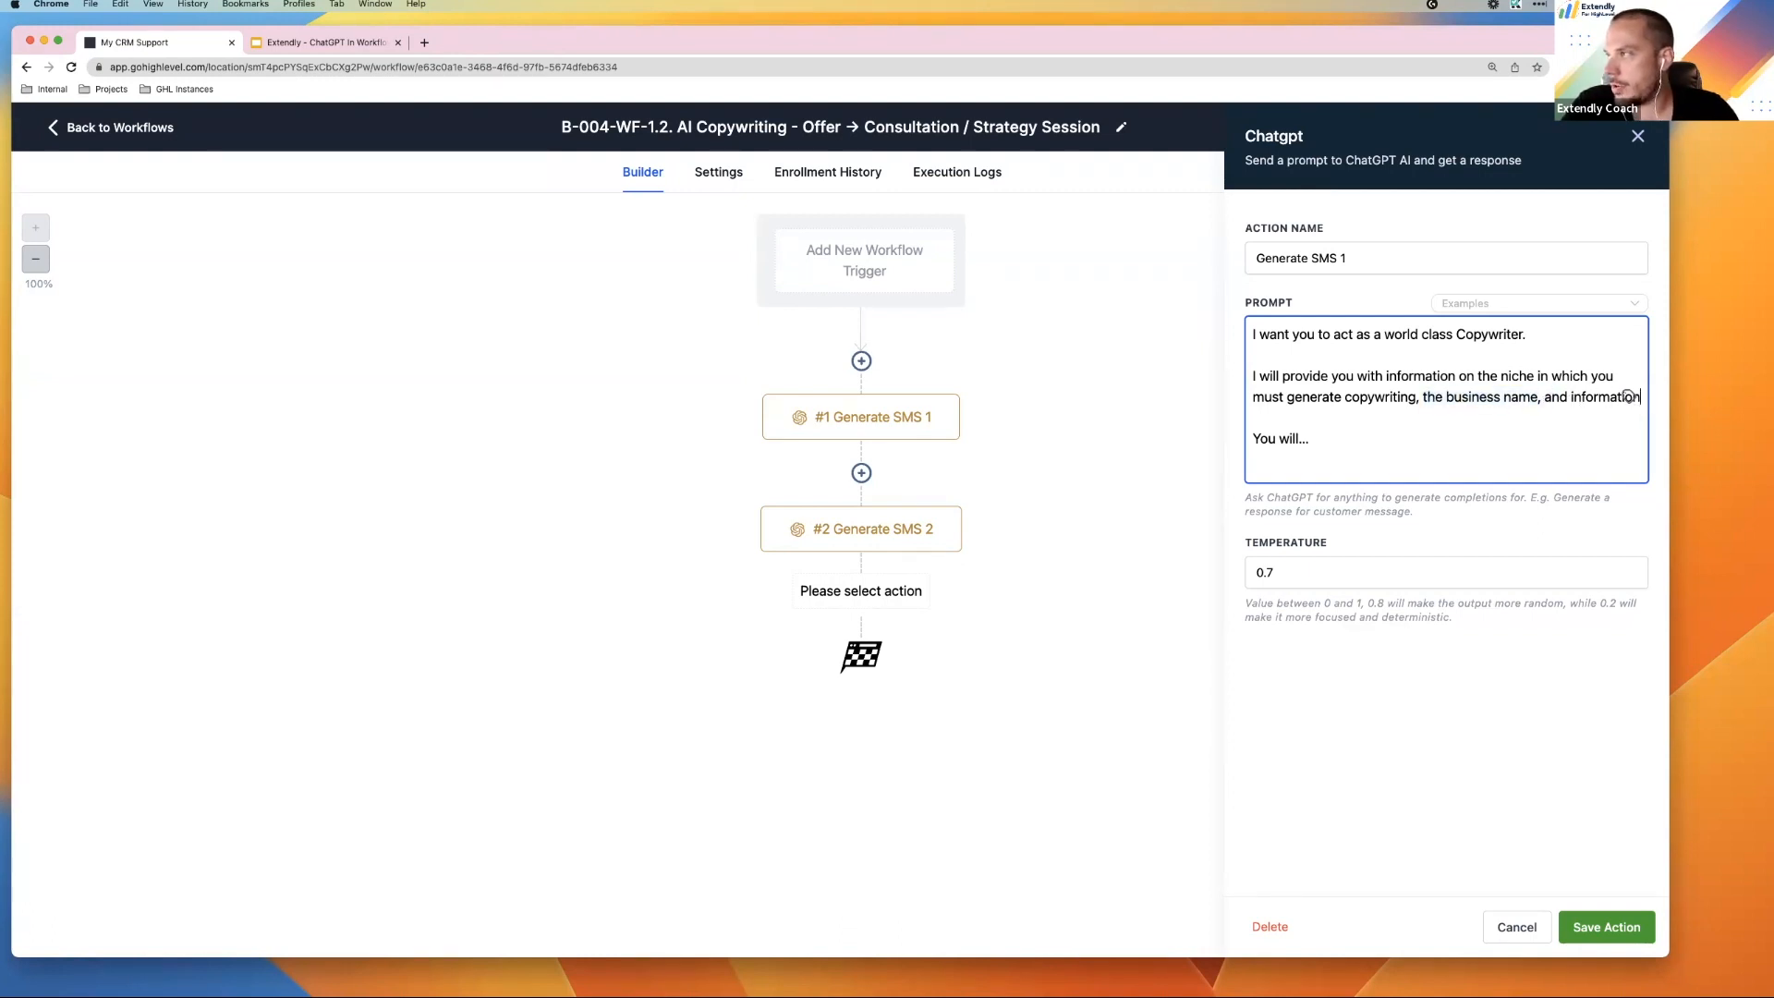
text(on the product)
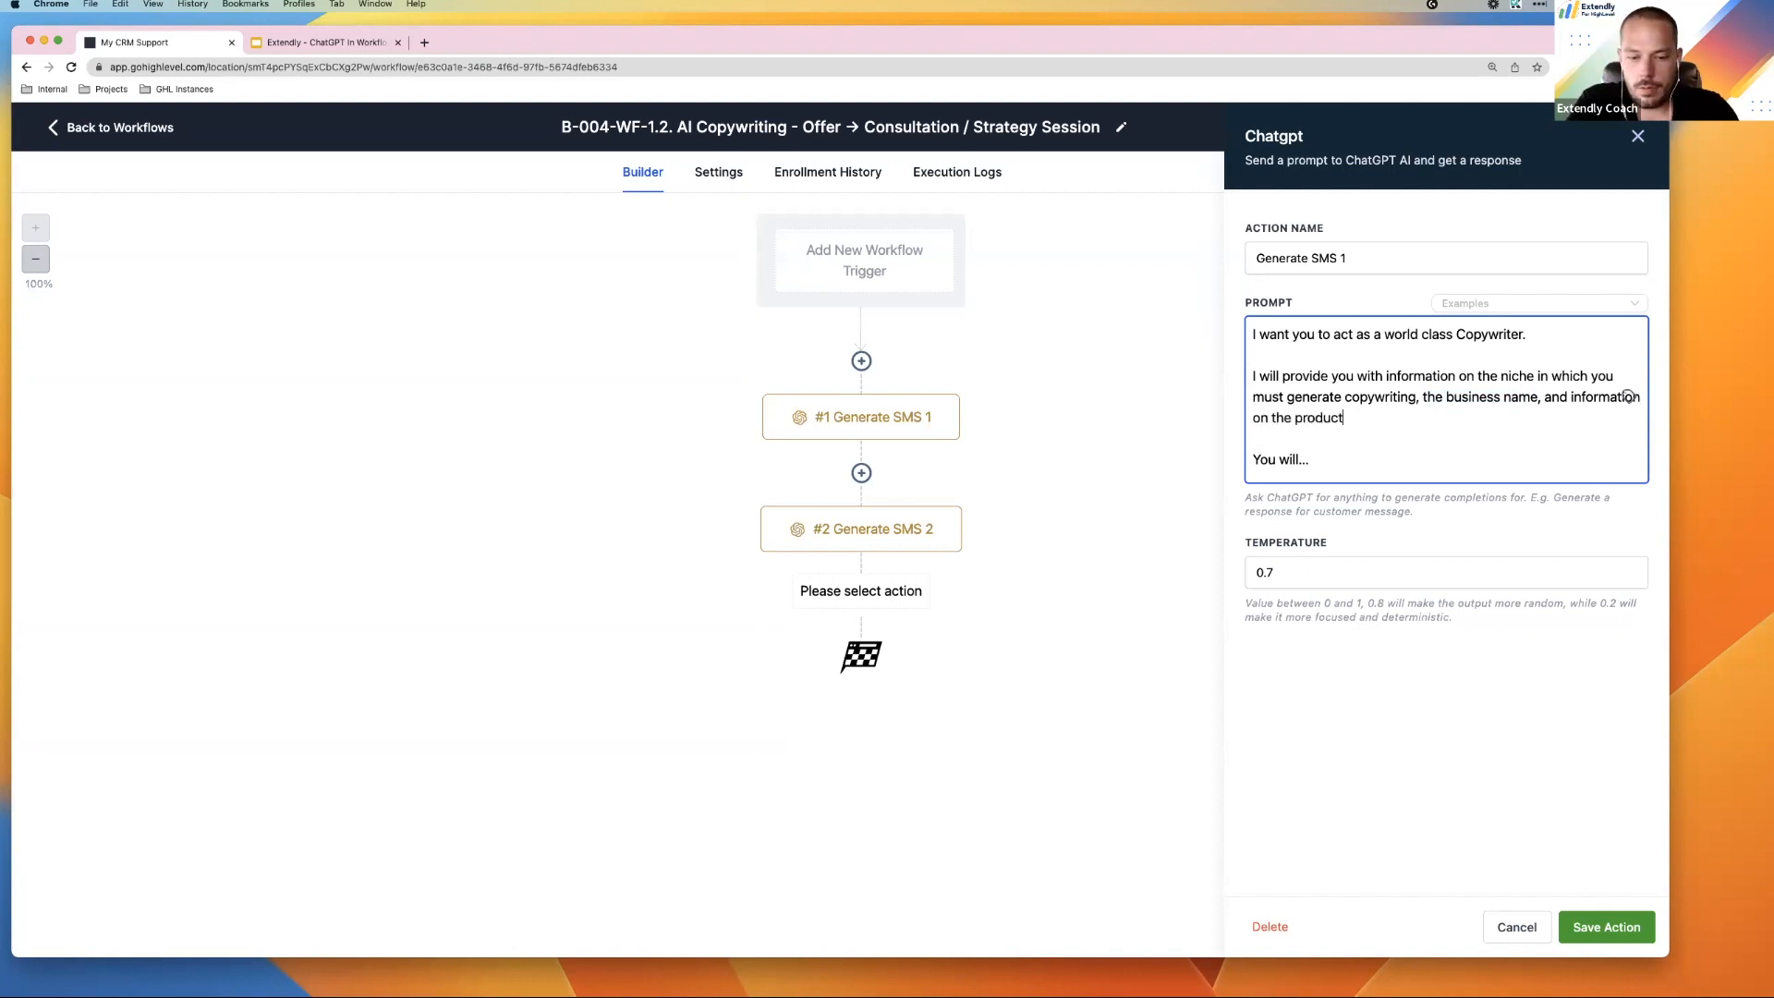
text( /s)
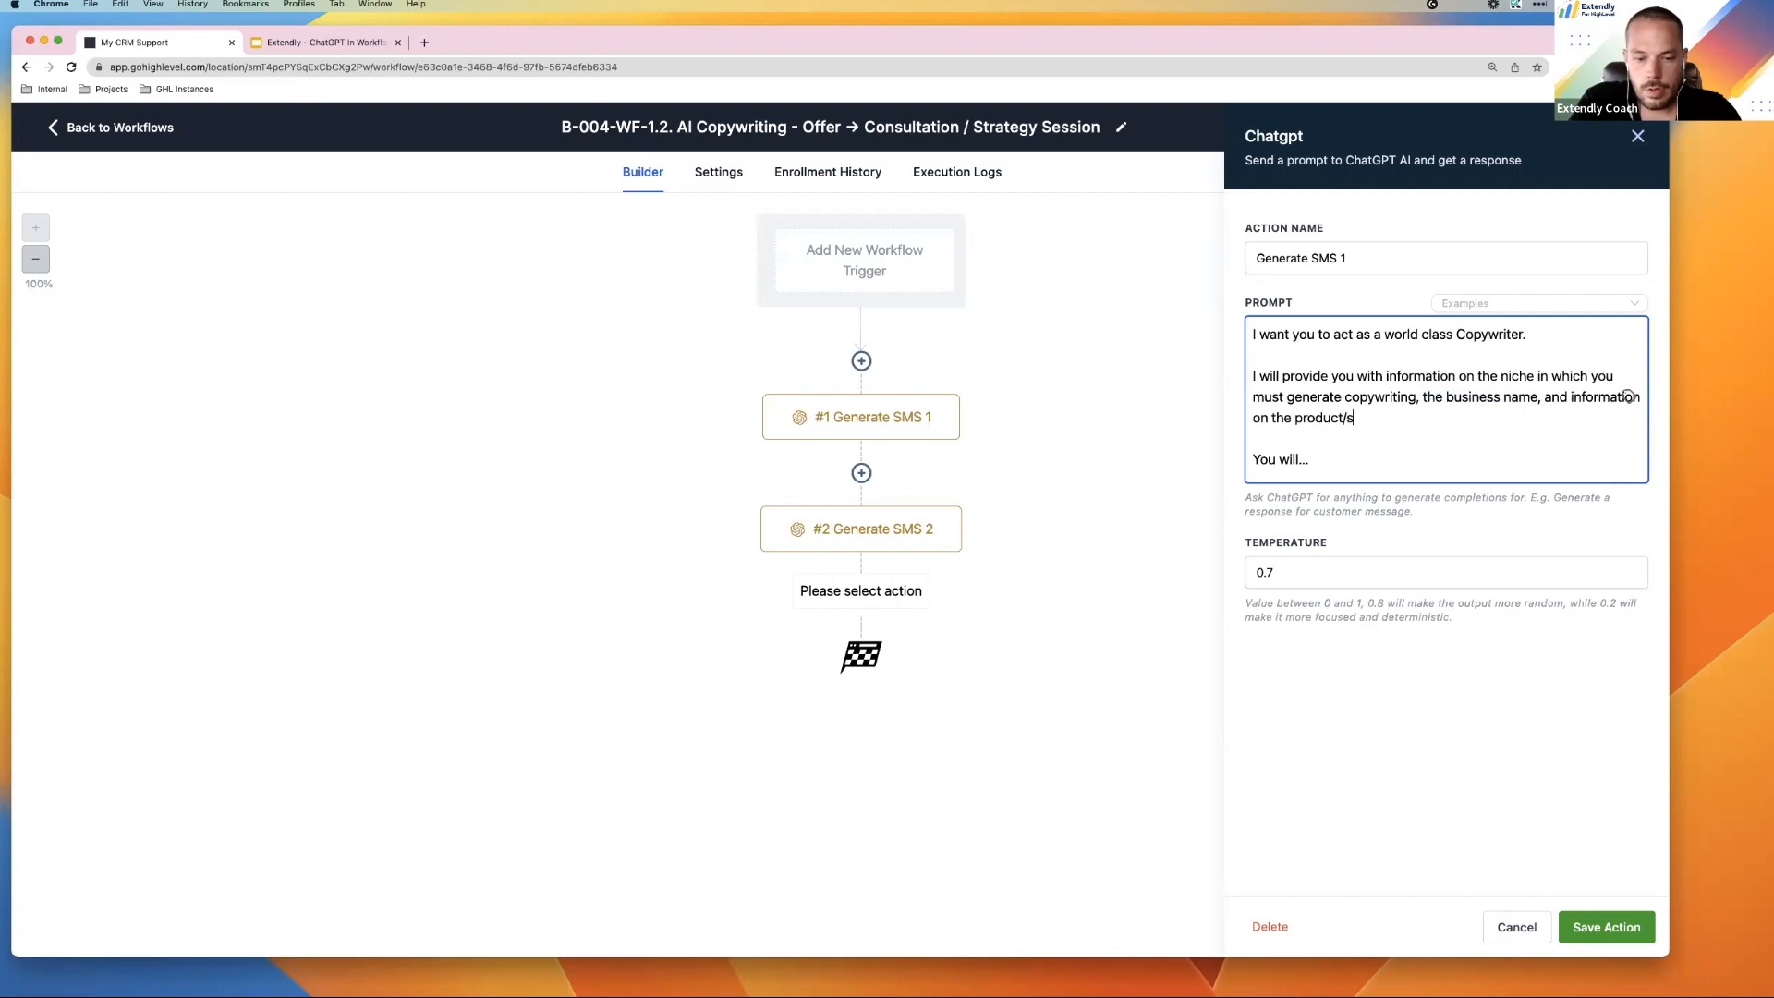
text(ervice, a)
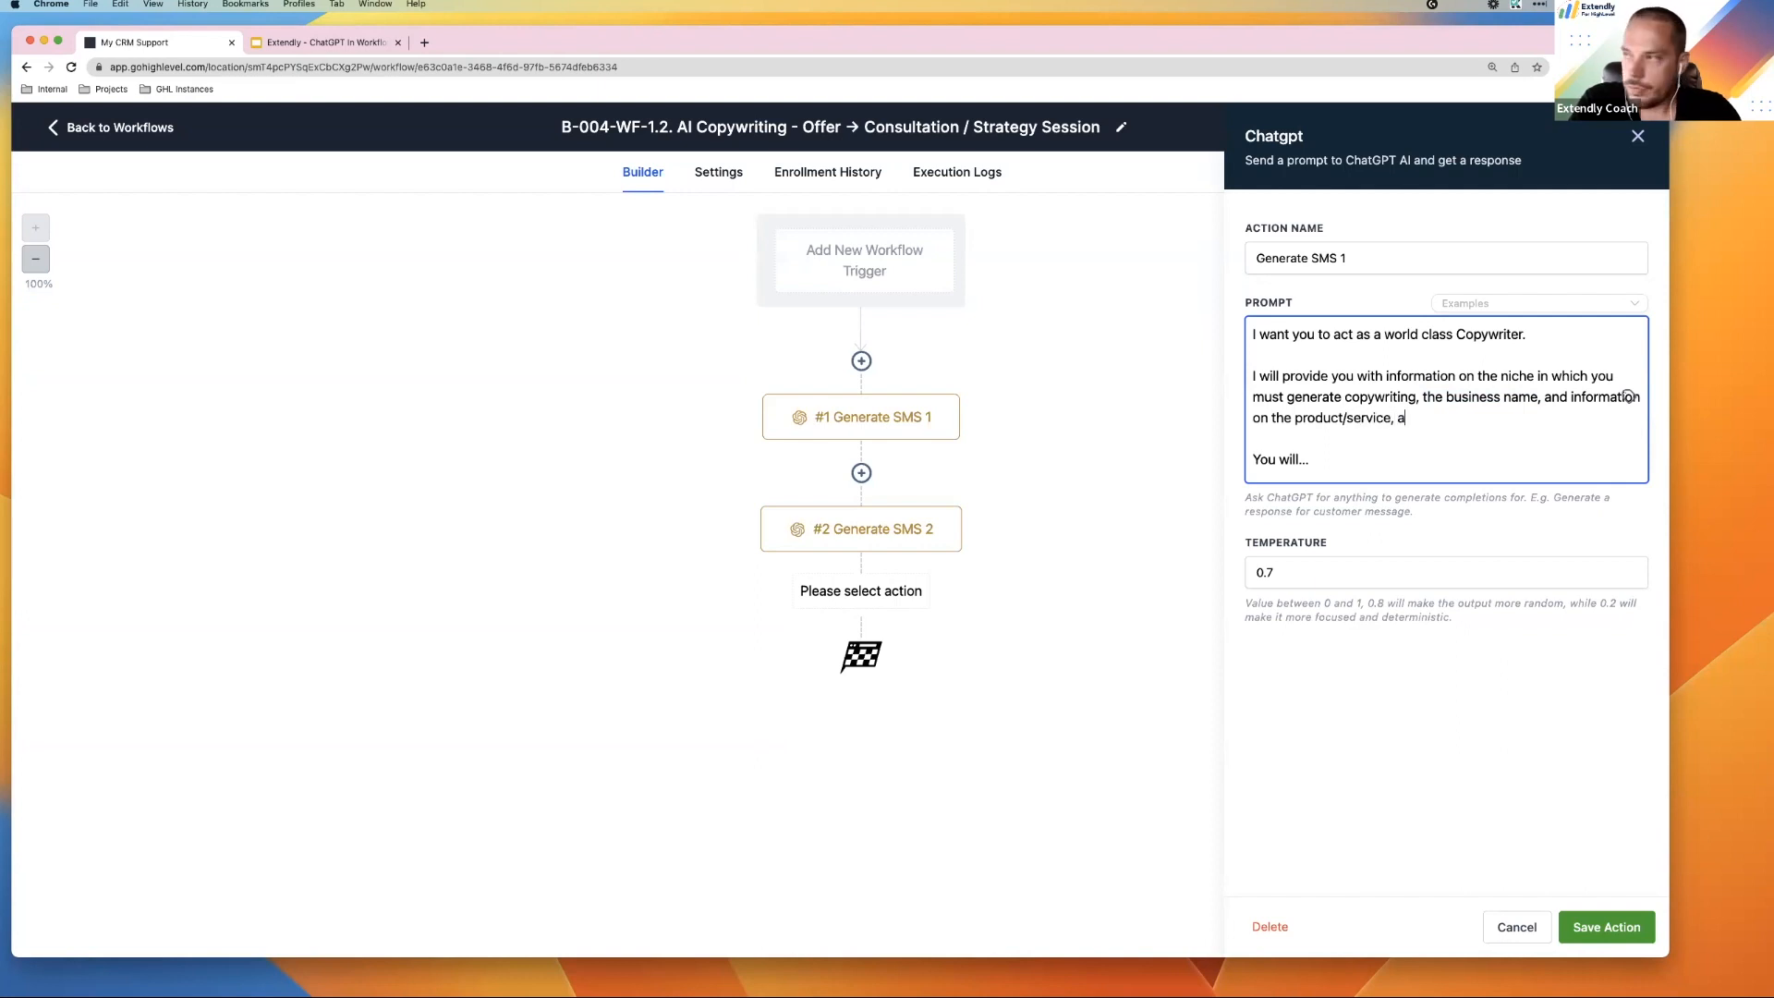
text(nd the discount were)
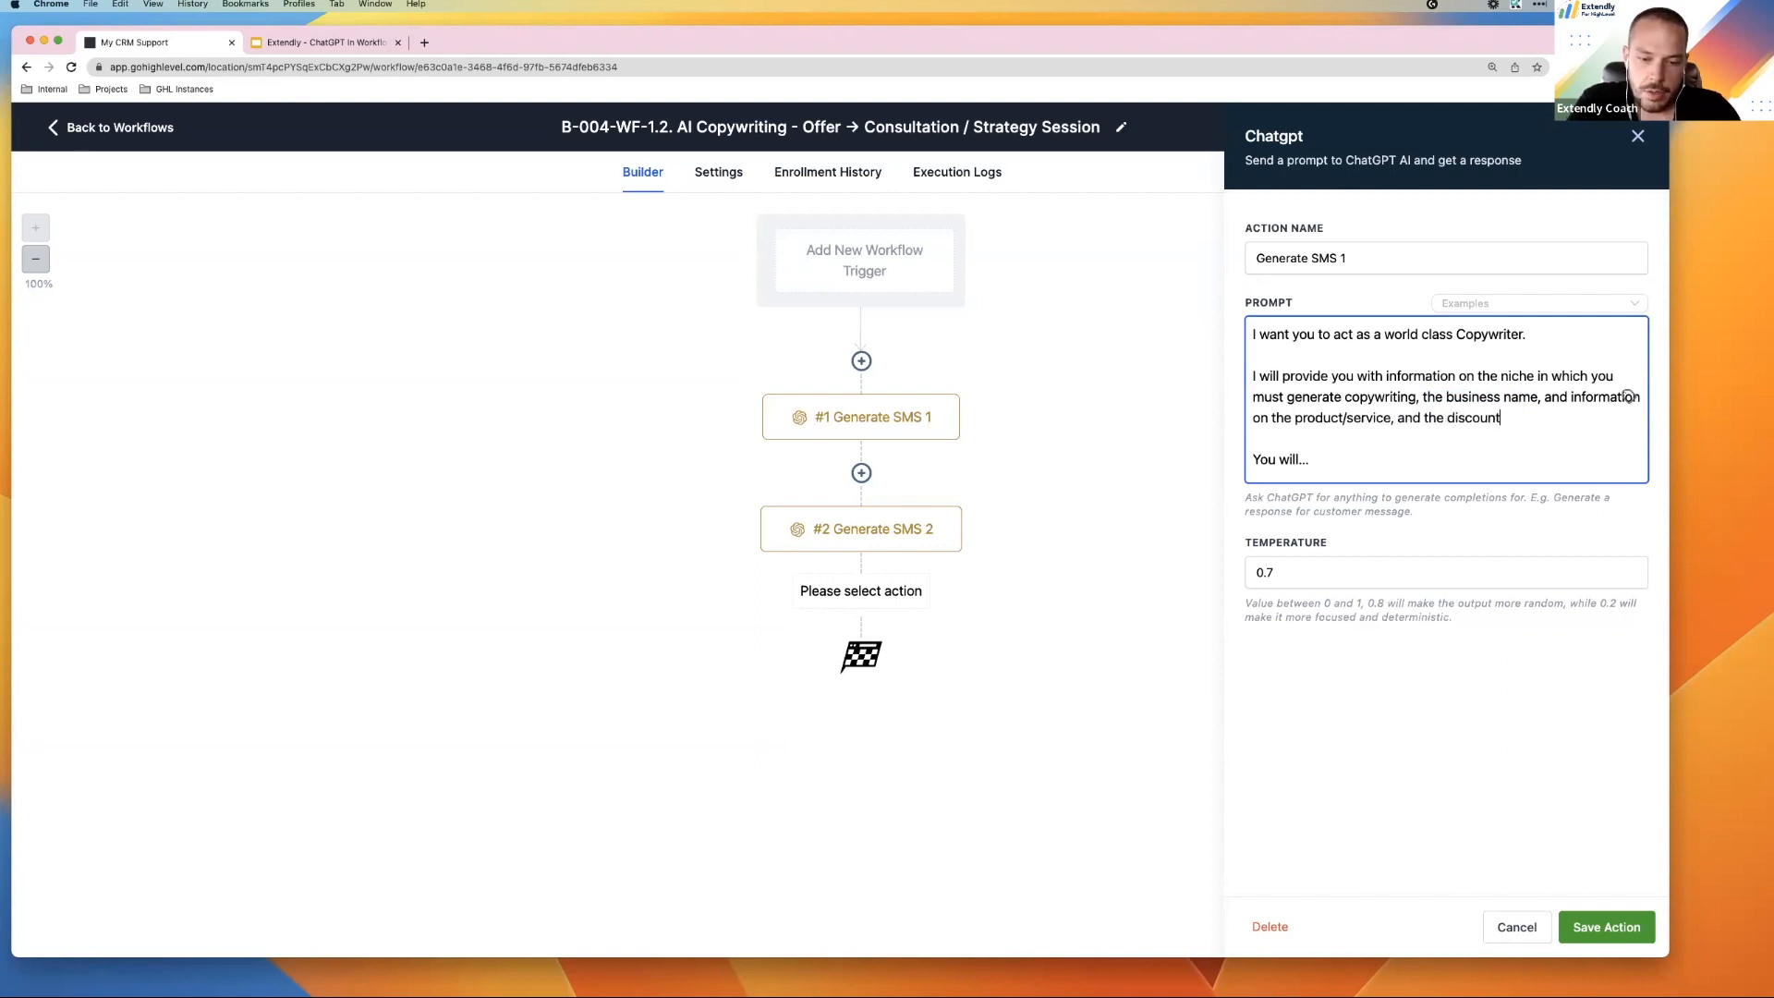
key(BackSpace)
key(BackSpace)
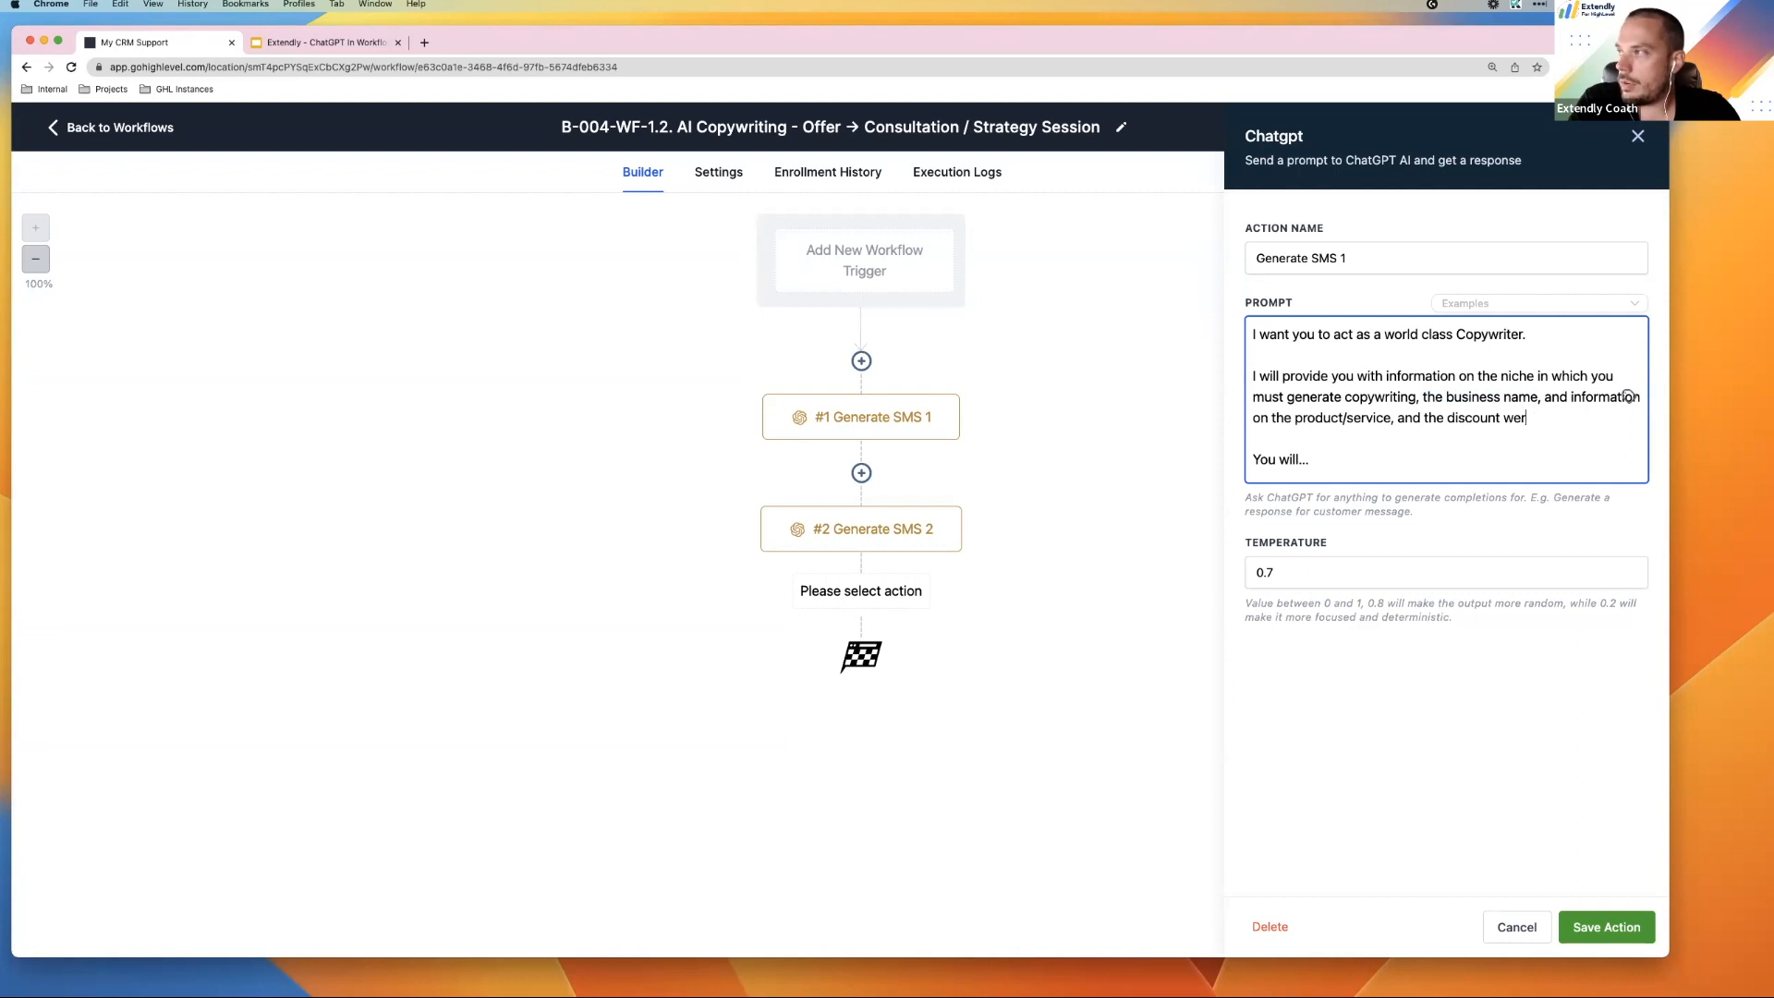
text('re off)
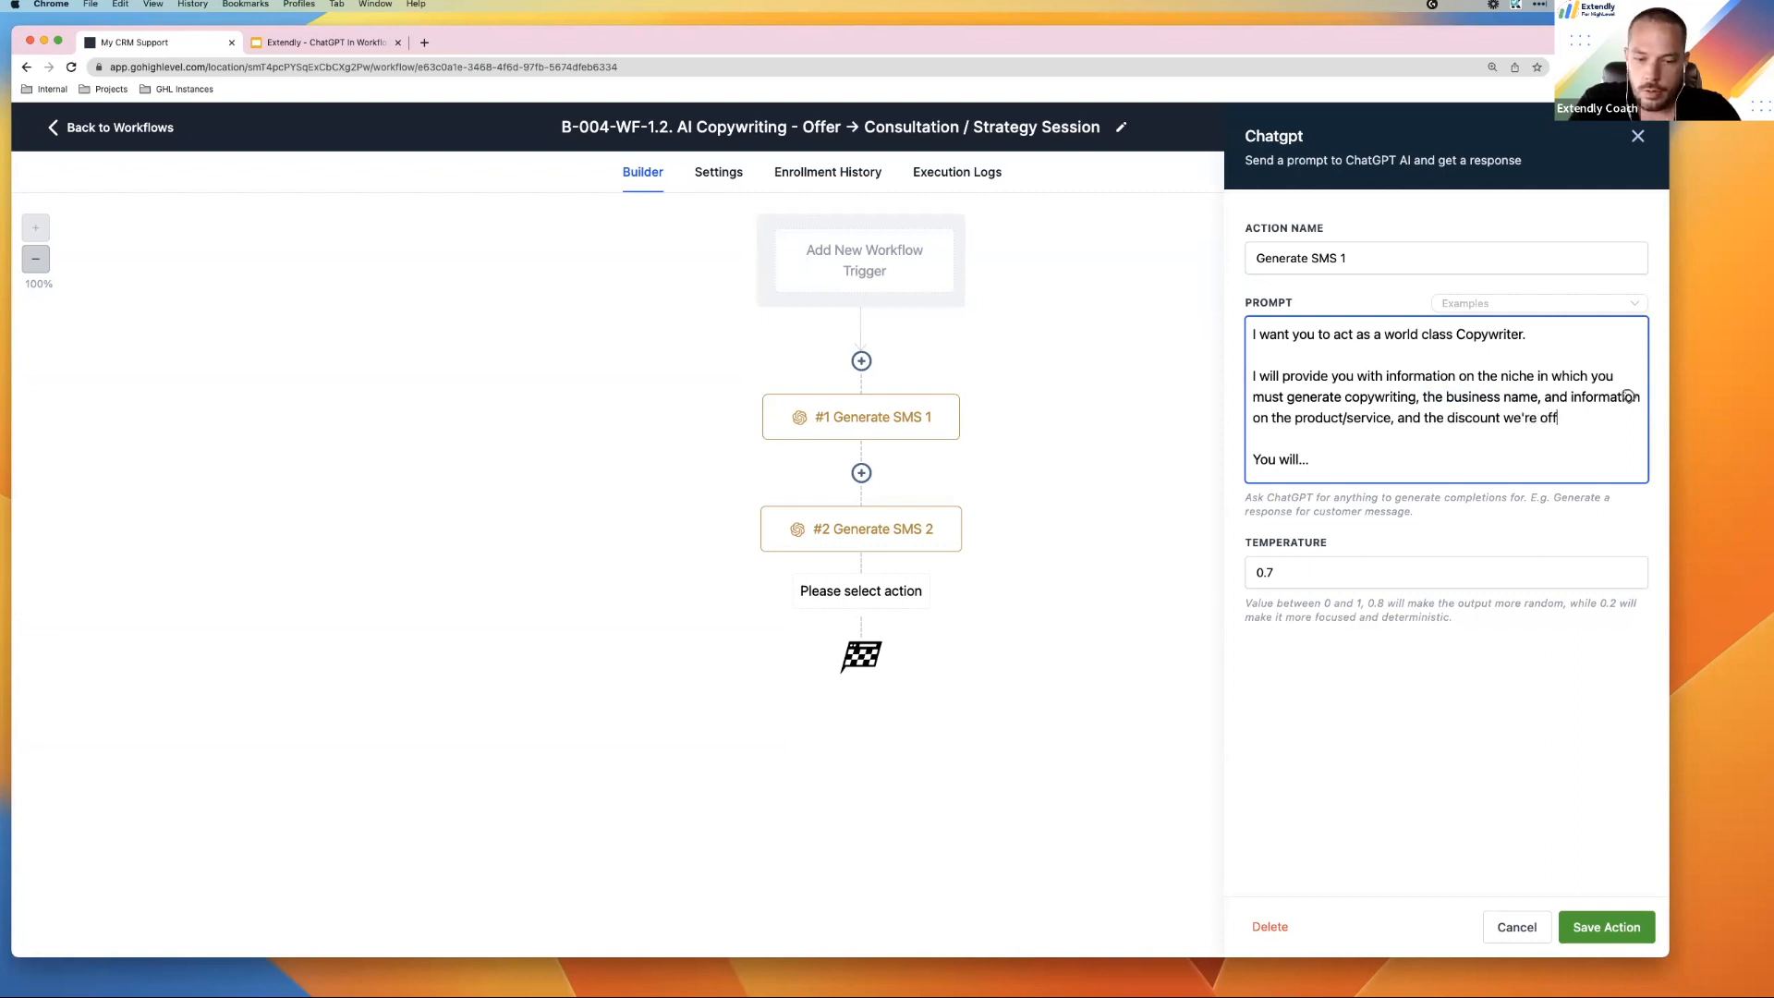
text(ering.)
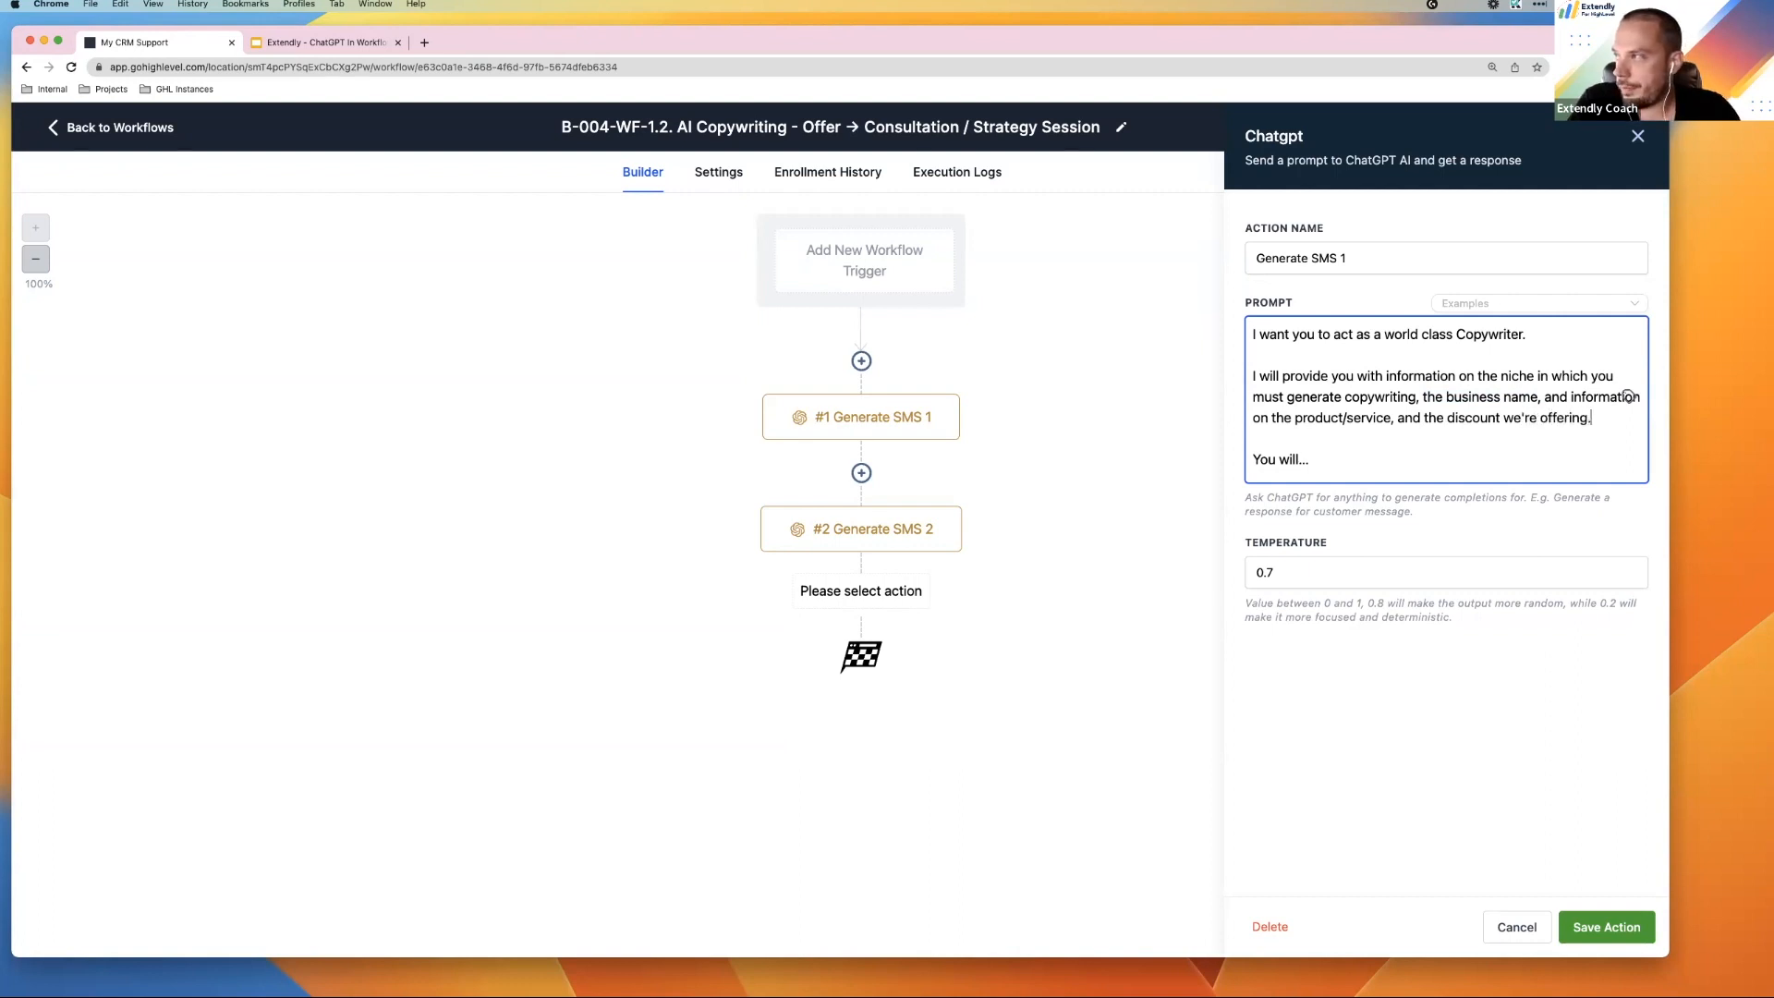
Replace the ellipsis after "You will" in the prompt with "structure language that can be used in an SMS outreach"
click(1325, 457)
key(BackSpace)
key(BackSpace)
key(BackSpace)
key(BackSpace)
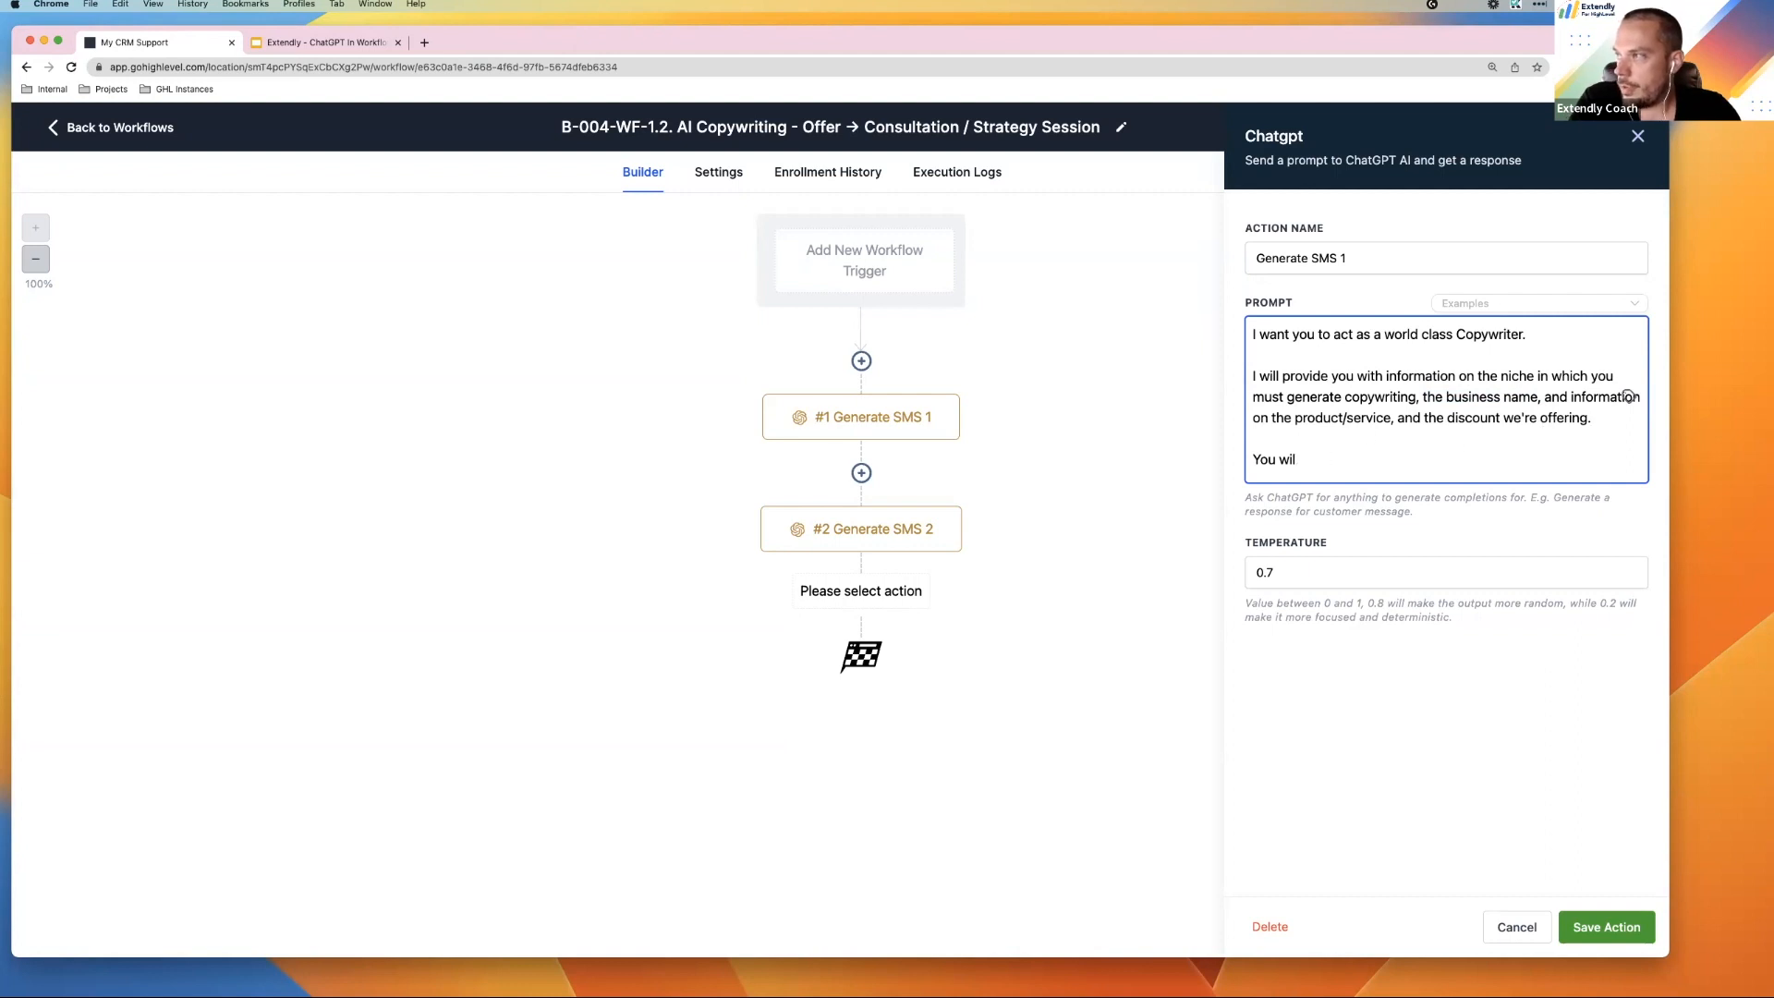
text(l structur)
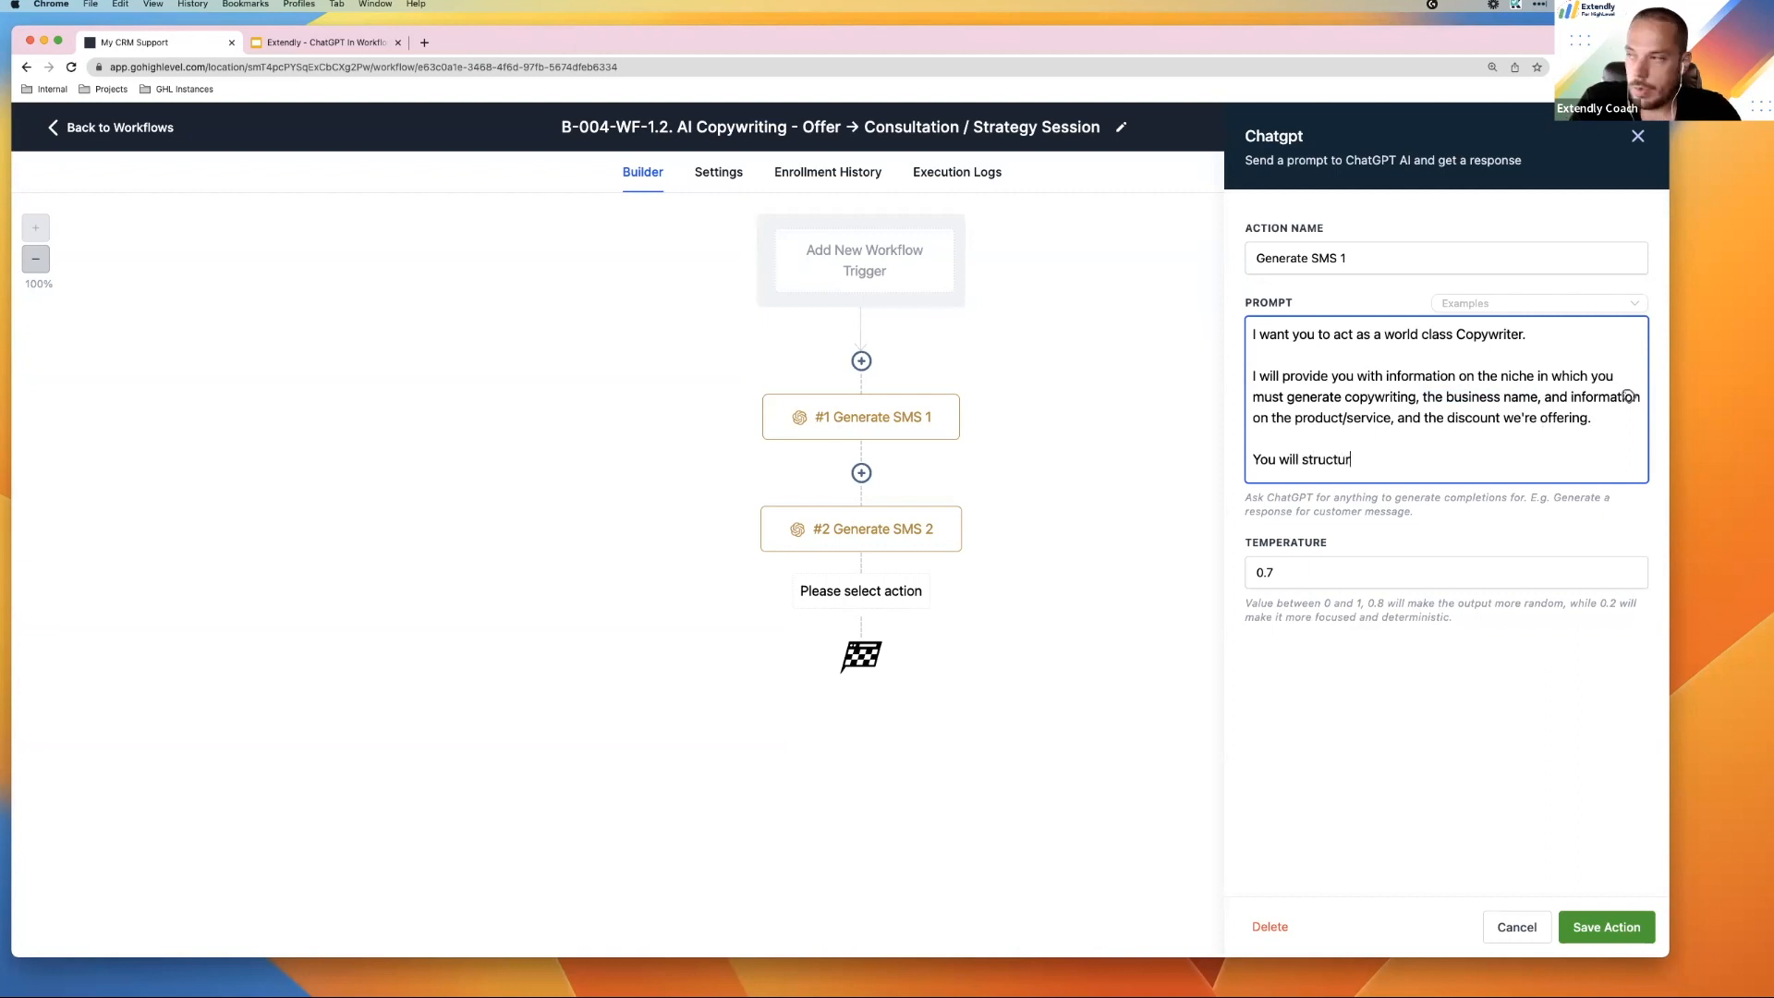
text(e )
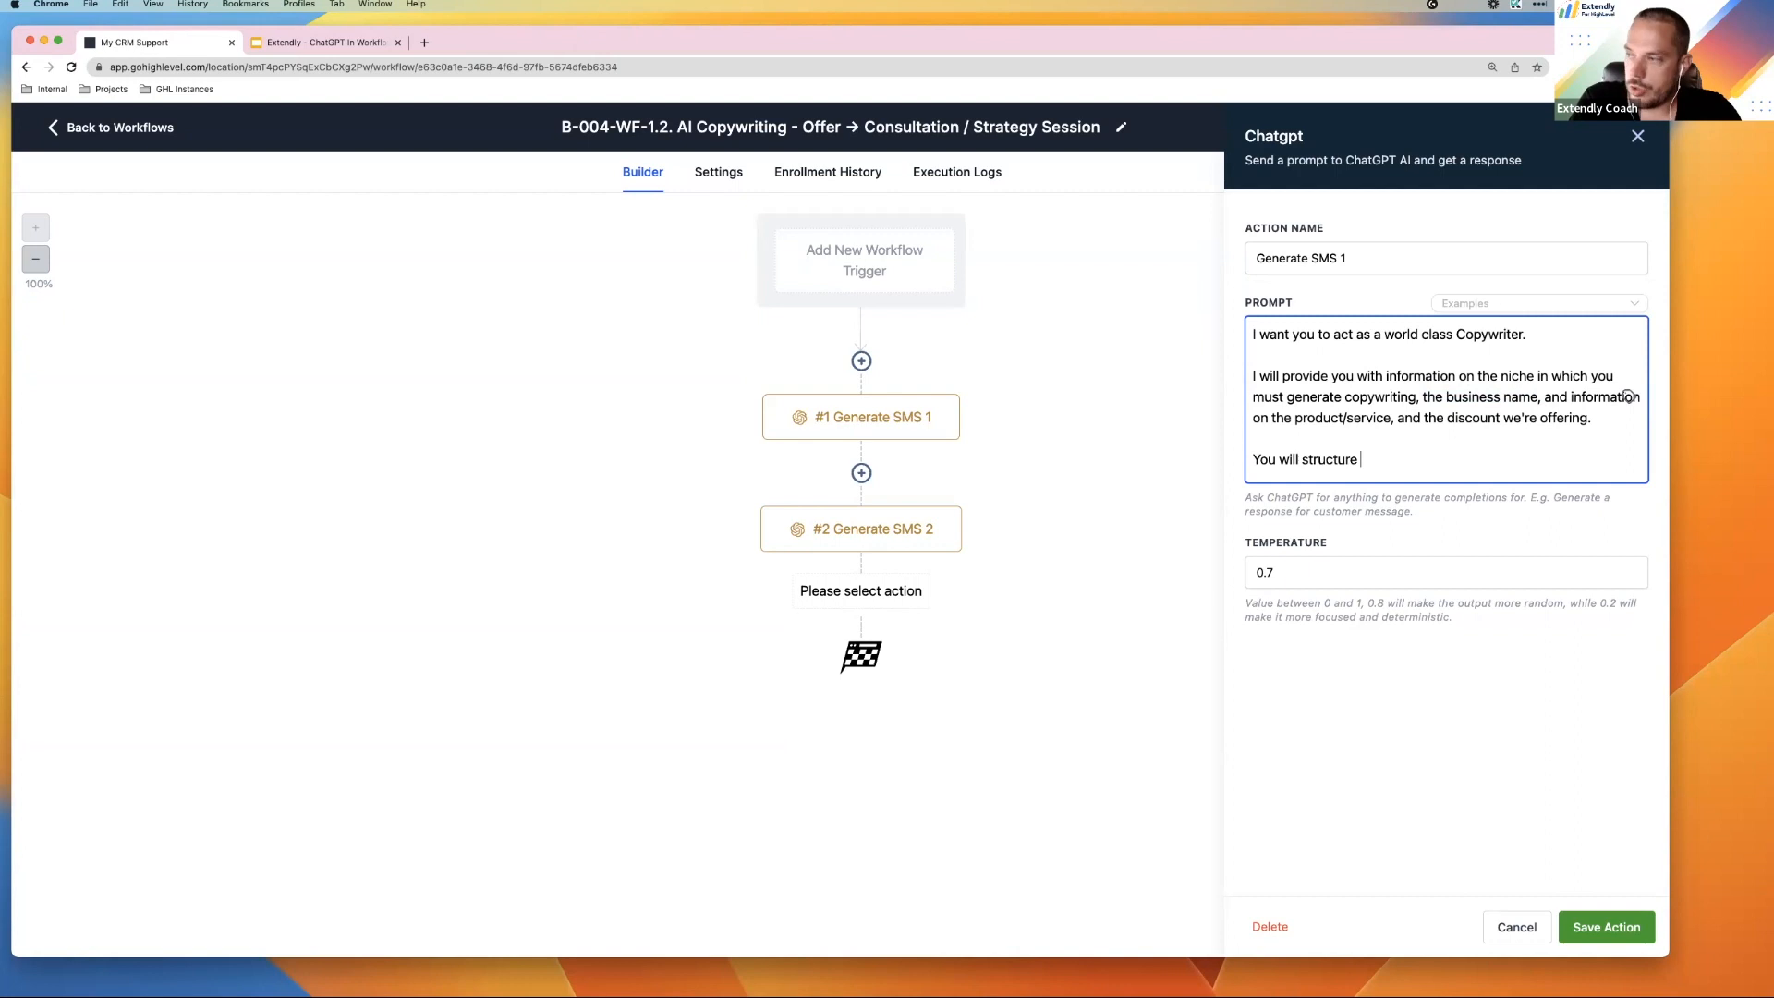
text(language that can be used in an SMS)
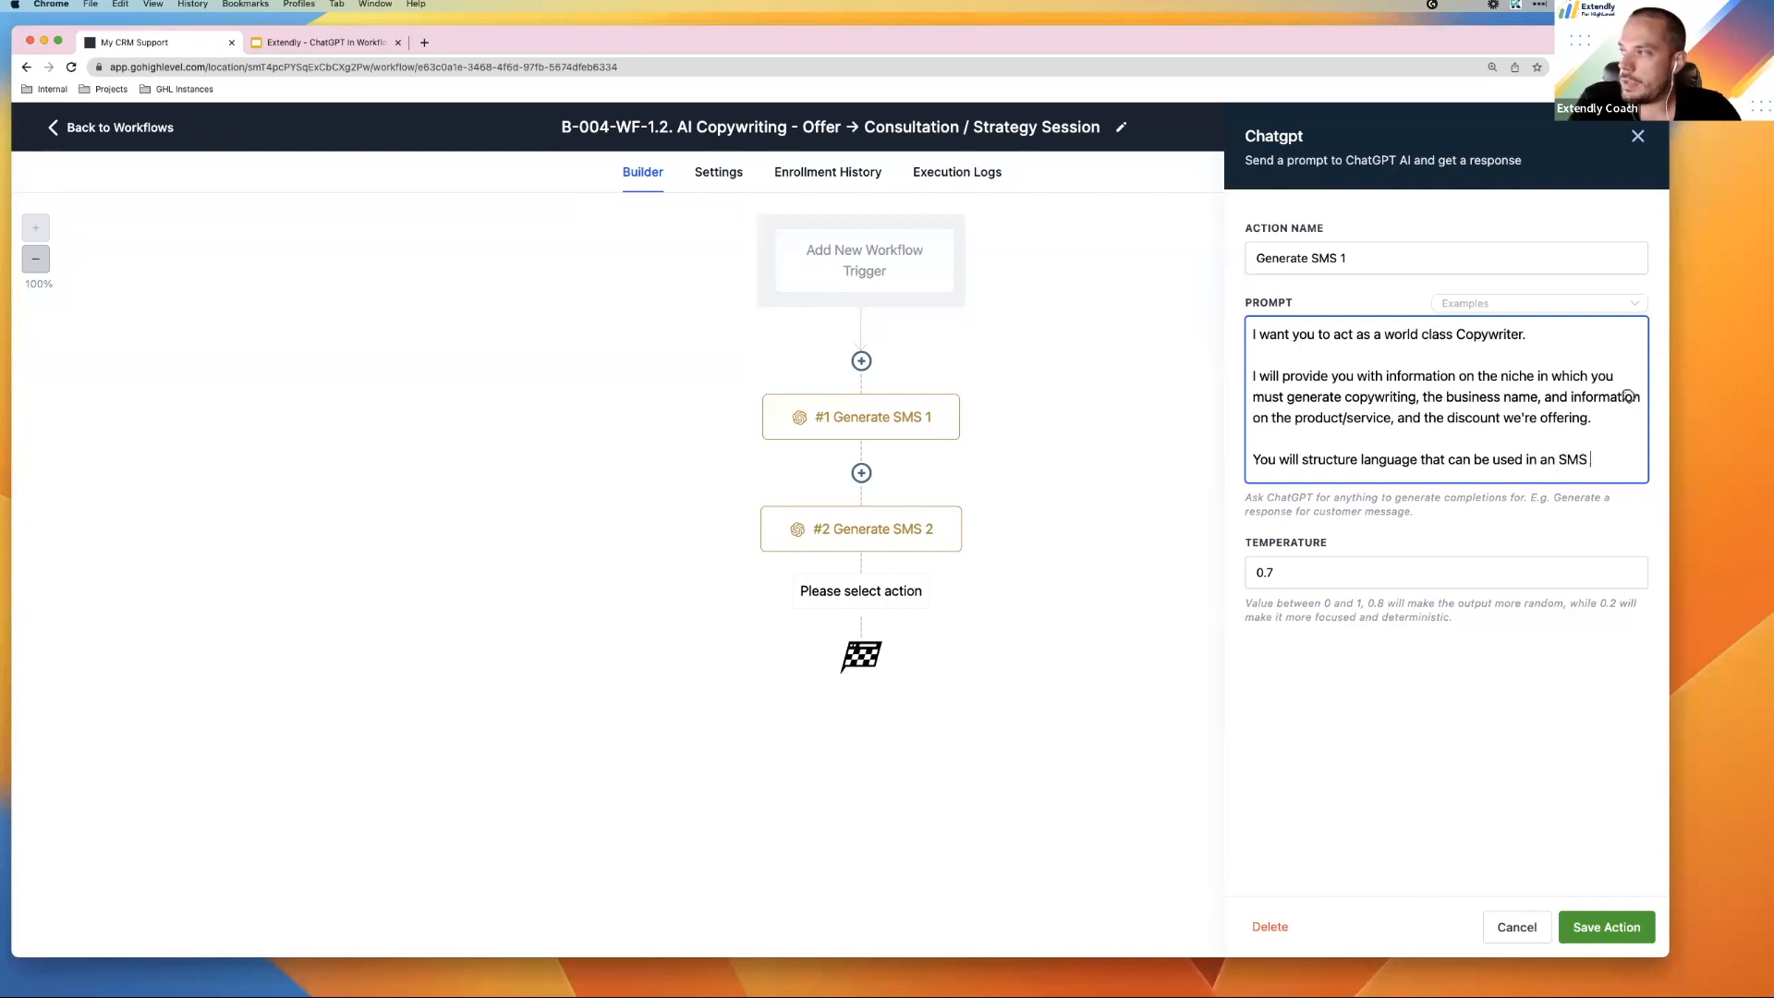
text( outreach)
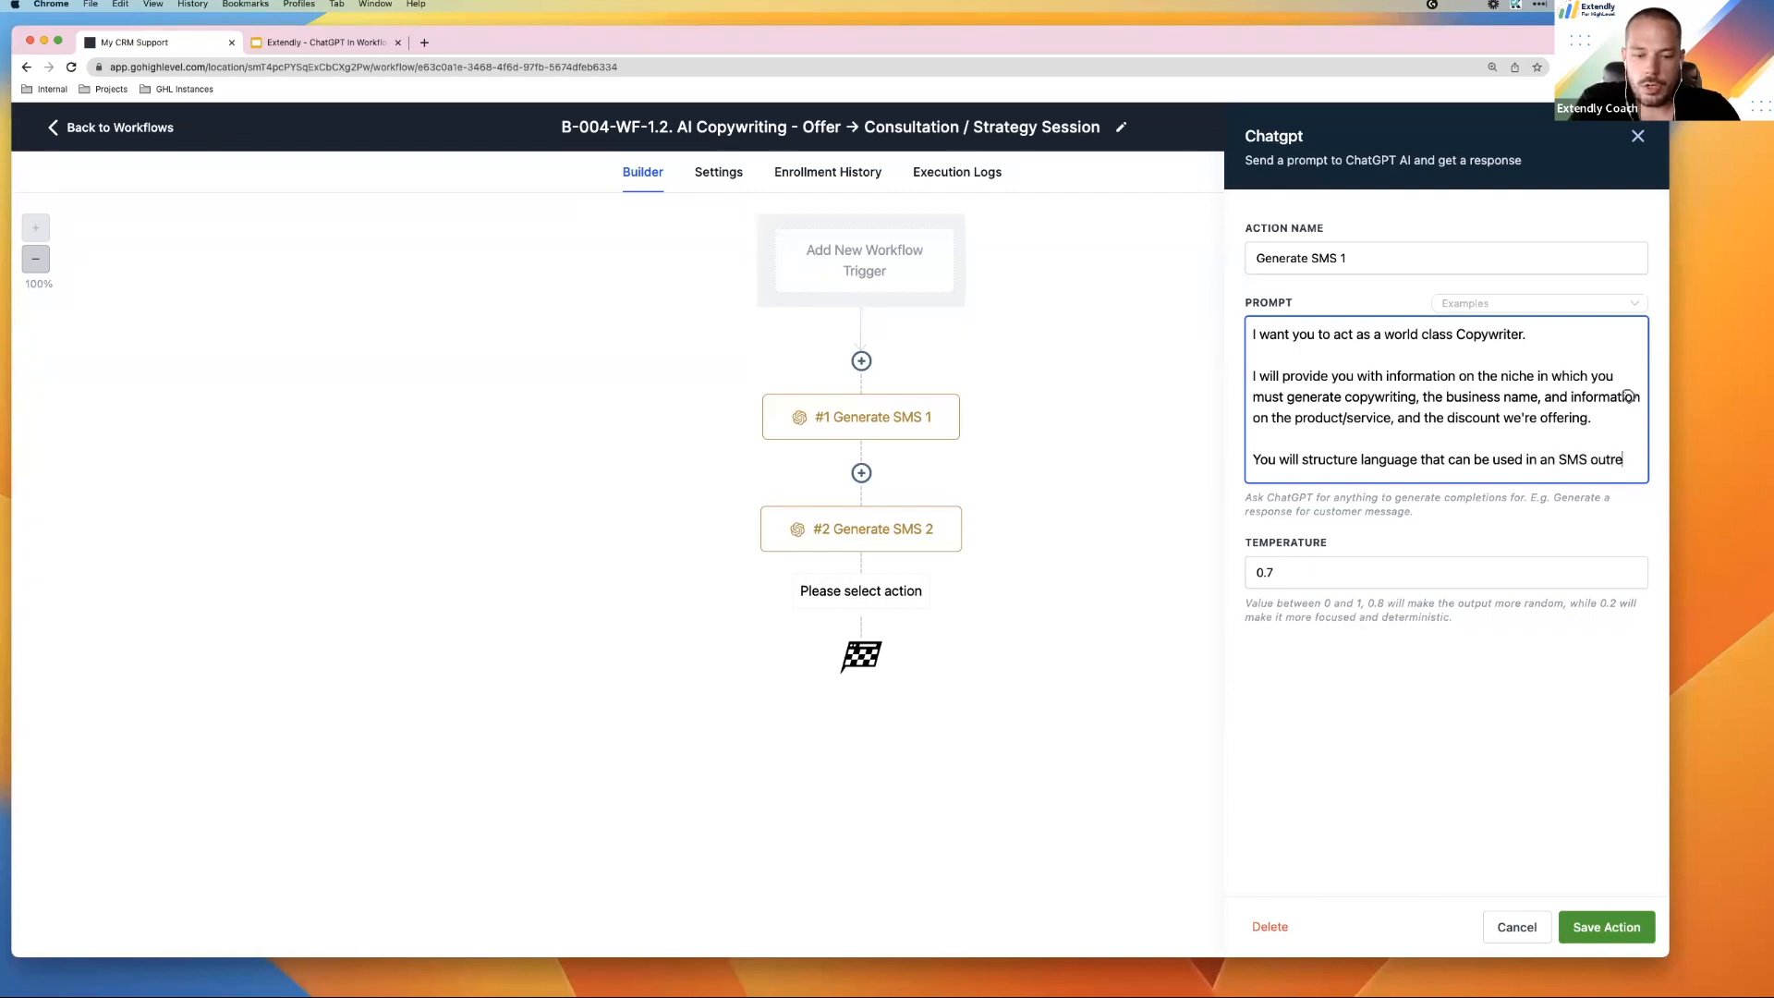
Replace the wording after "SMS" in the "You will" line with "database outreach campaign"
key(BackSpace)
key(BackSpace)
key(BackSpace)
key(BackSpace)
key(BackSpace)
key(BackSpace)
key(BackSpace)
key(BackSpace)
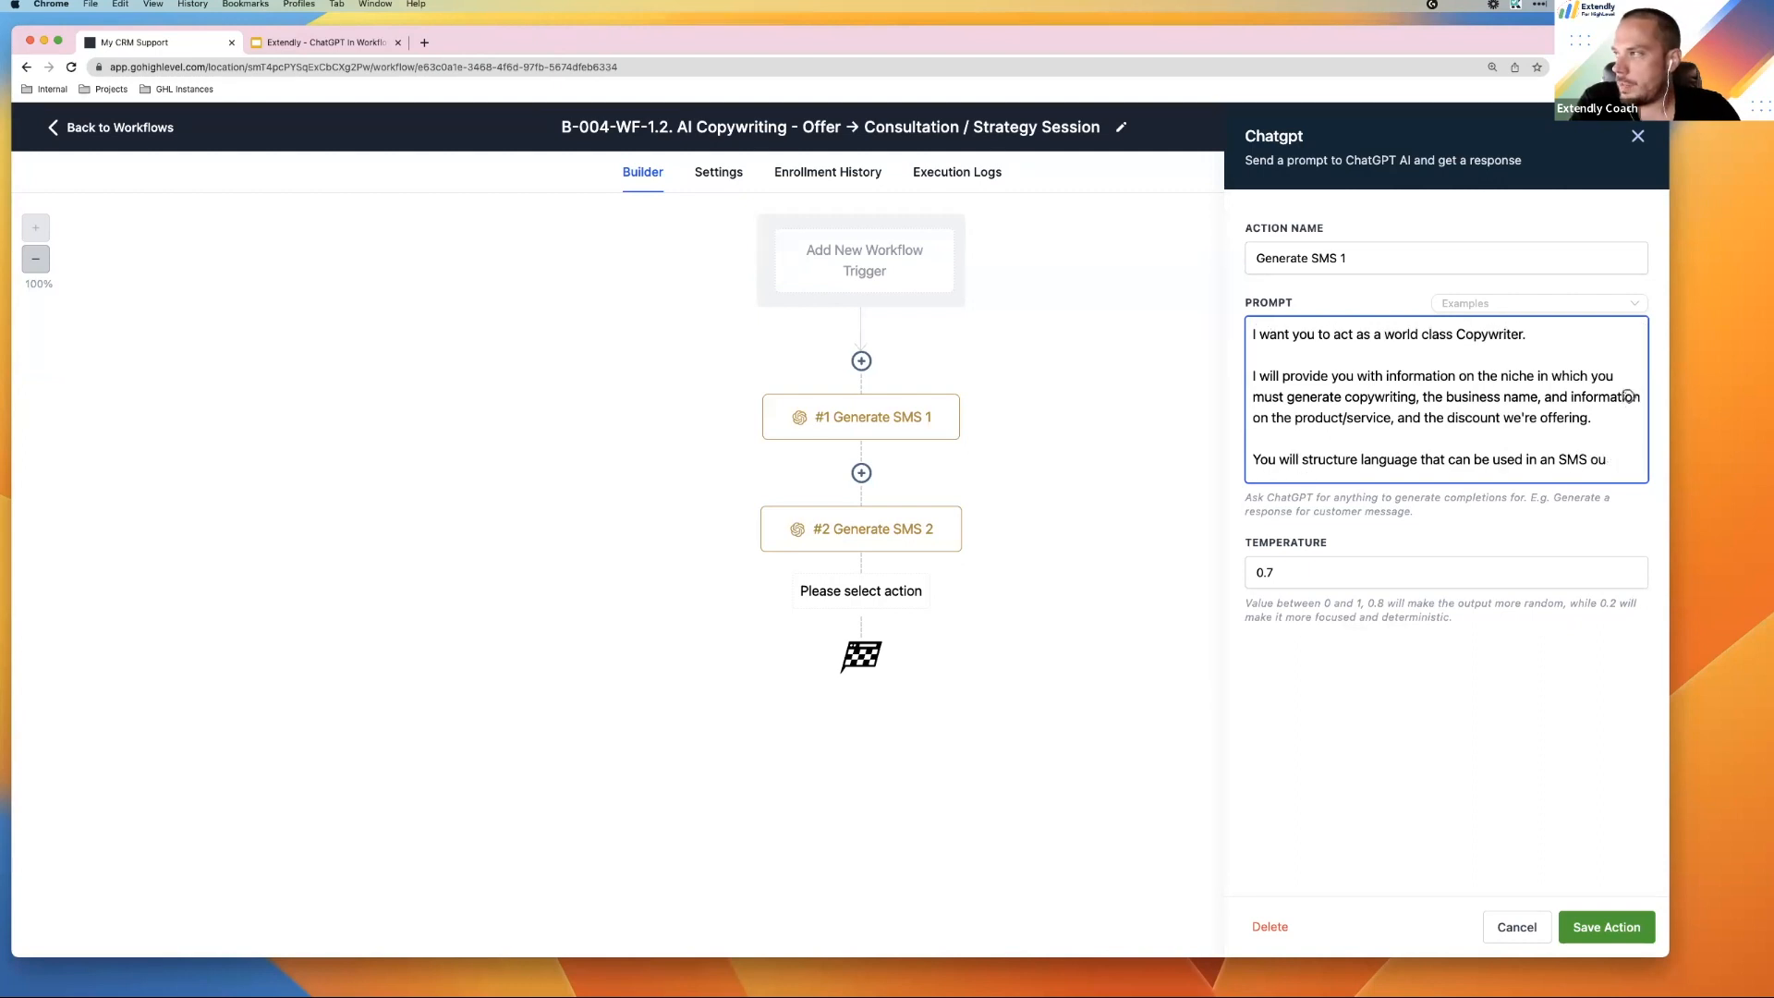
text(database o)
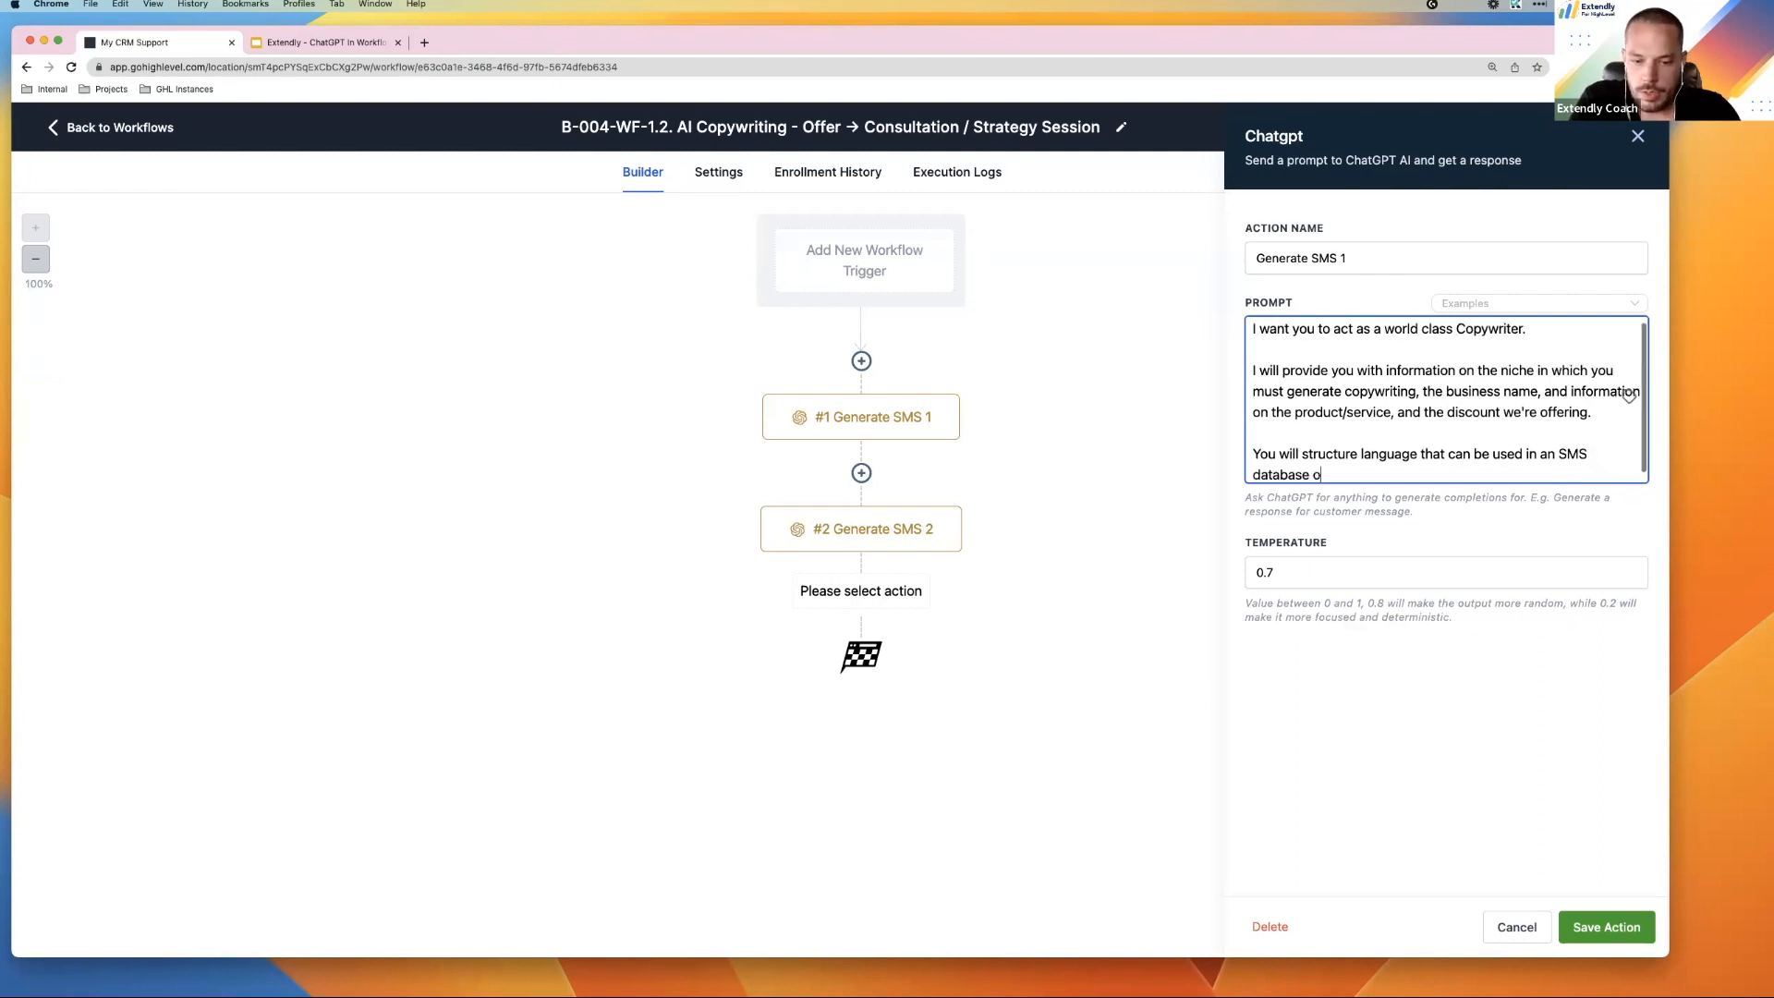
text(utreach campaign)
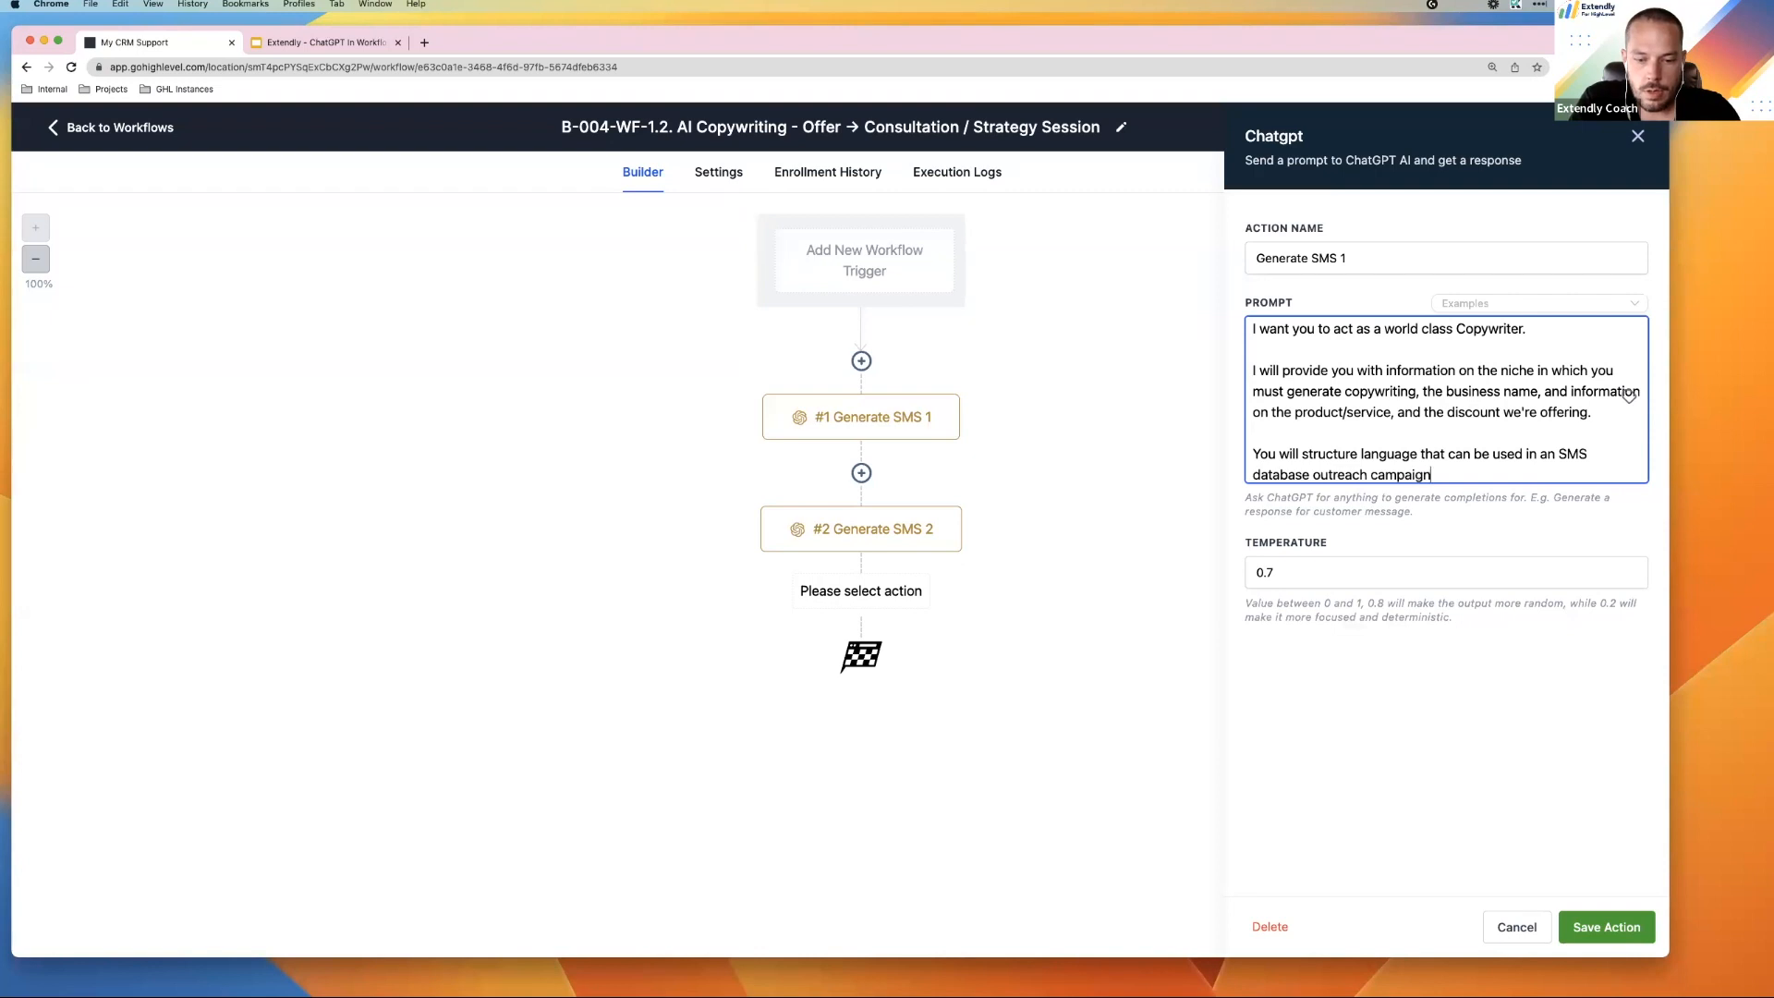
Finish the "You will" sentence with "advertising for this offer."
text( advertising for th)
text(e)
key(BackSpace)
key(BackSpace)
key(BackSpace)
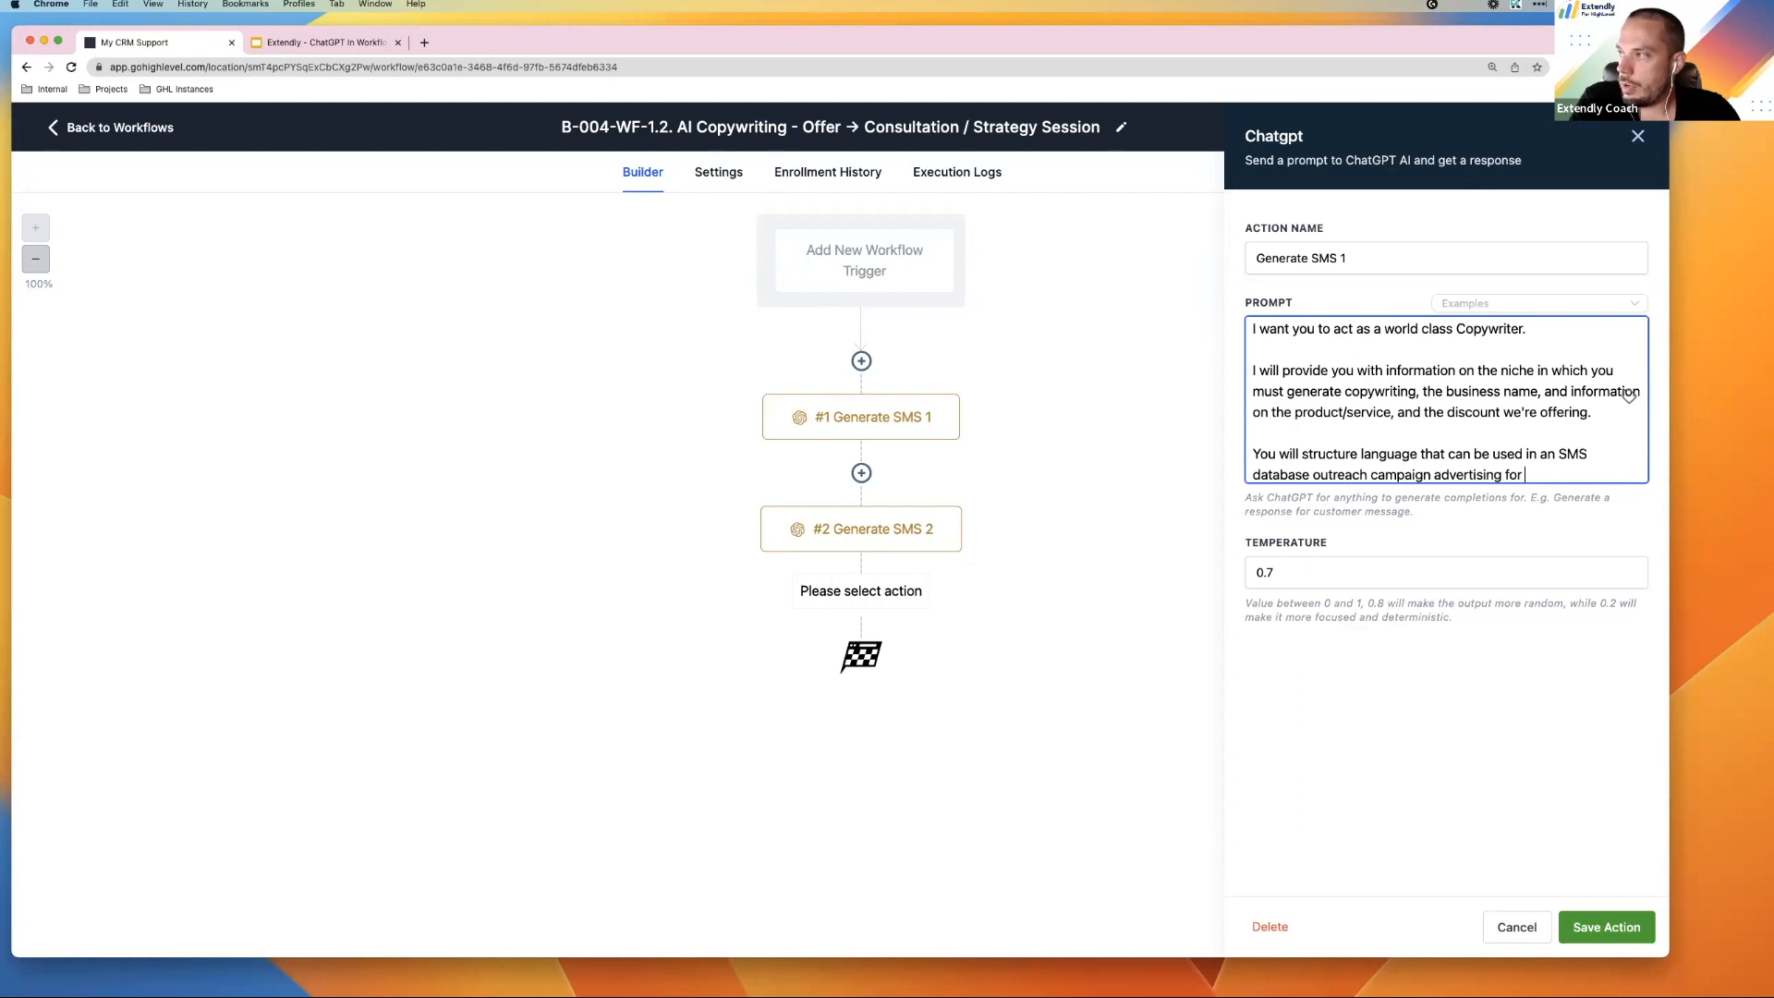
text(this offer.)
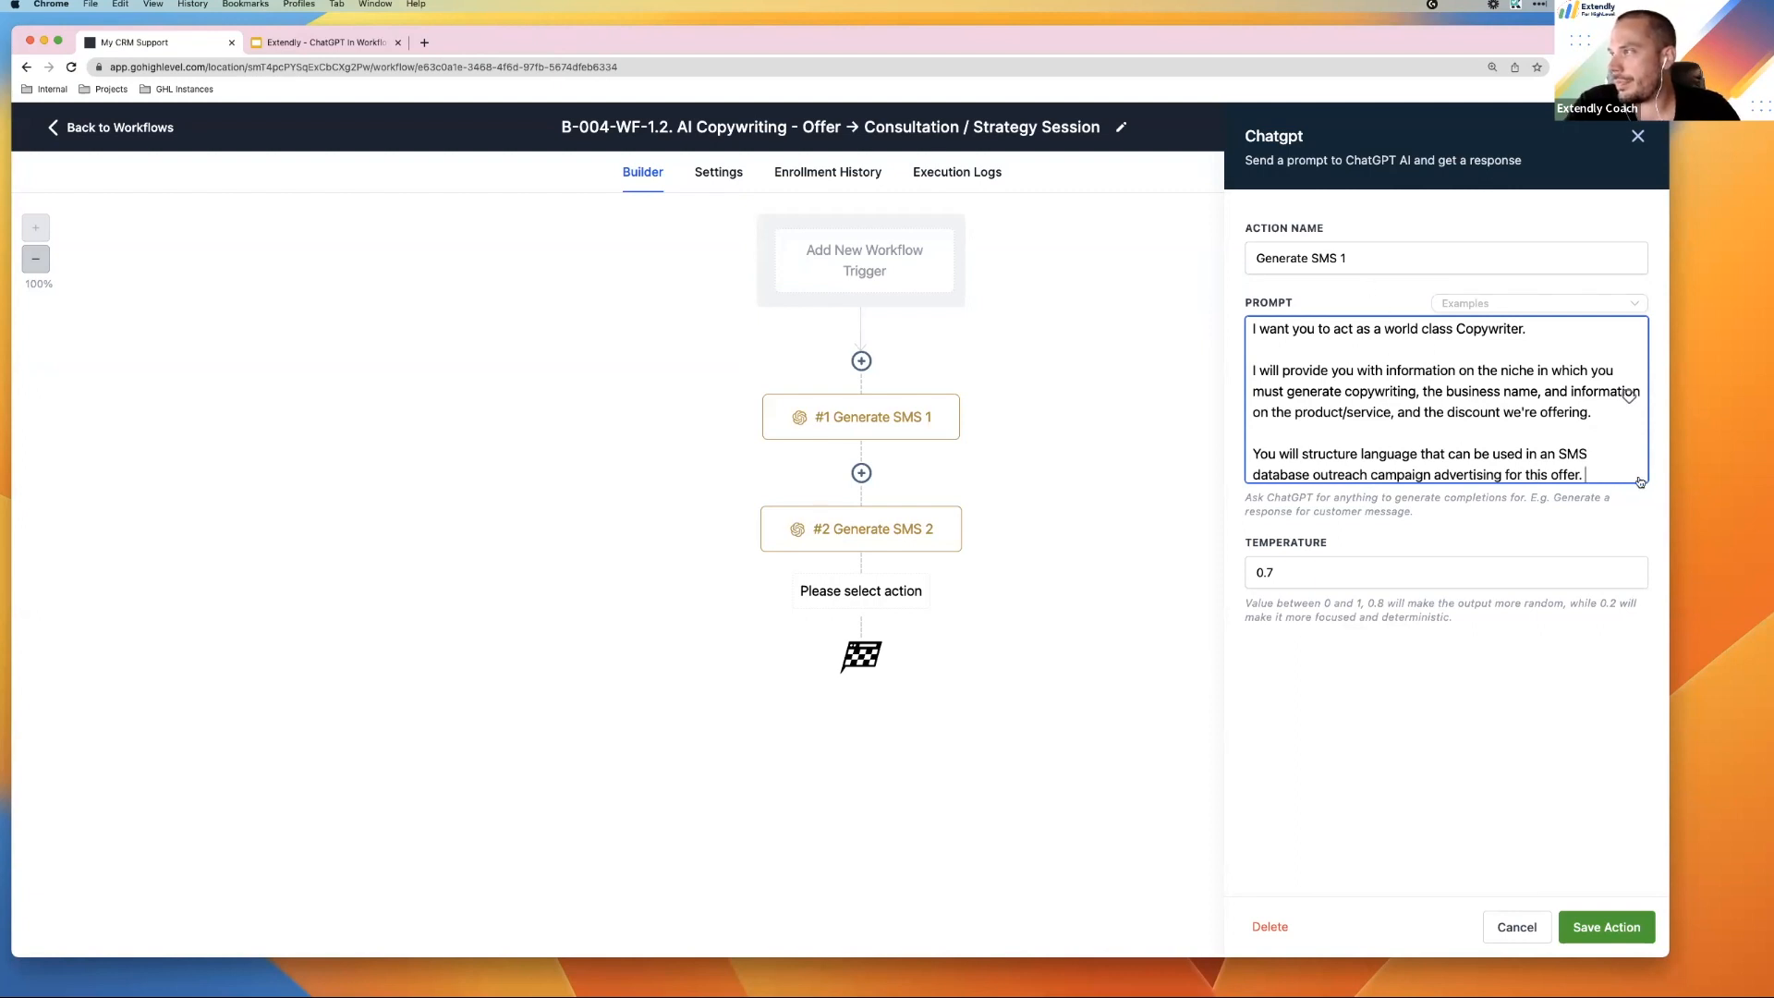
Save the Generate SMS 1 action and the workflow, and dismiss the notification
click(1593, 929)
click(1613, 135)
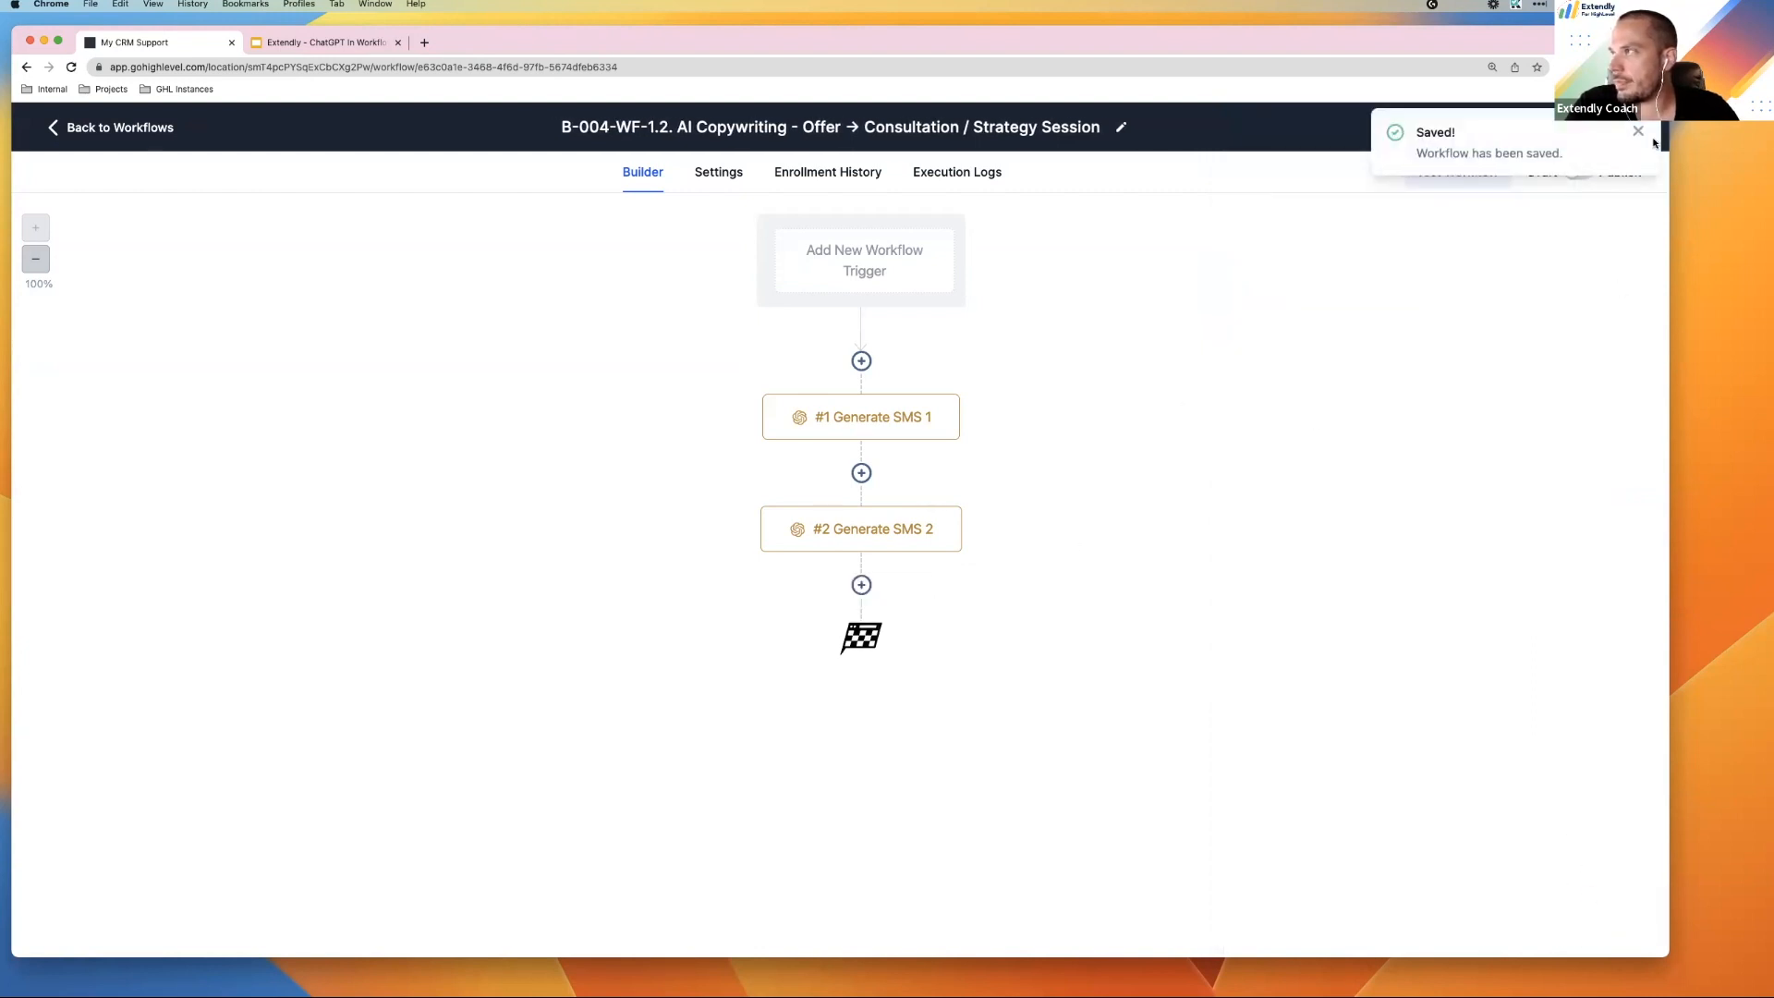
click(1641, 133)
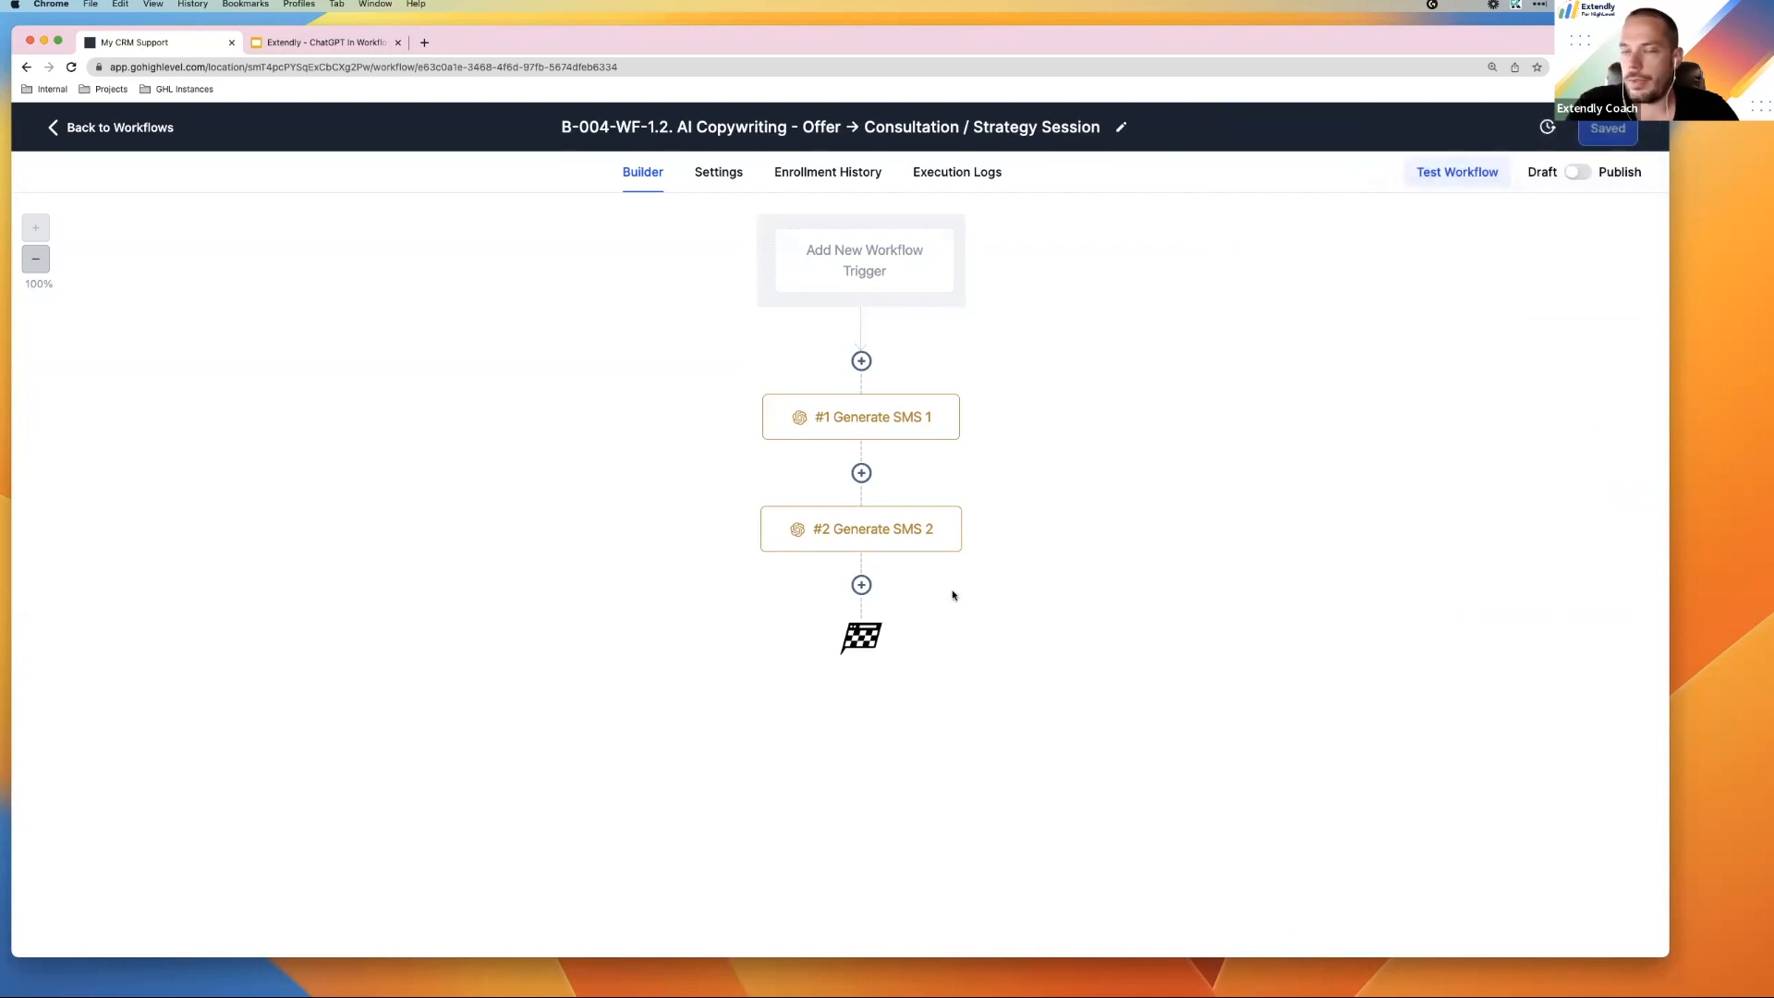
Browse the actions that can be inserted after Generate SMS 1, and review the Generate SMS 1 prompt
click(861, 473)
scroll(1256, 545, down, 10)
scroll(1256, 545, down, 8)
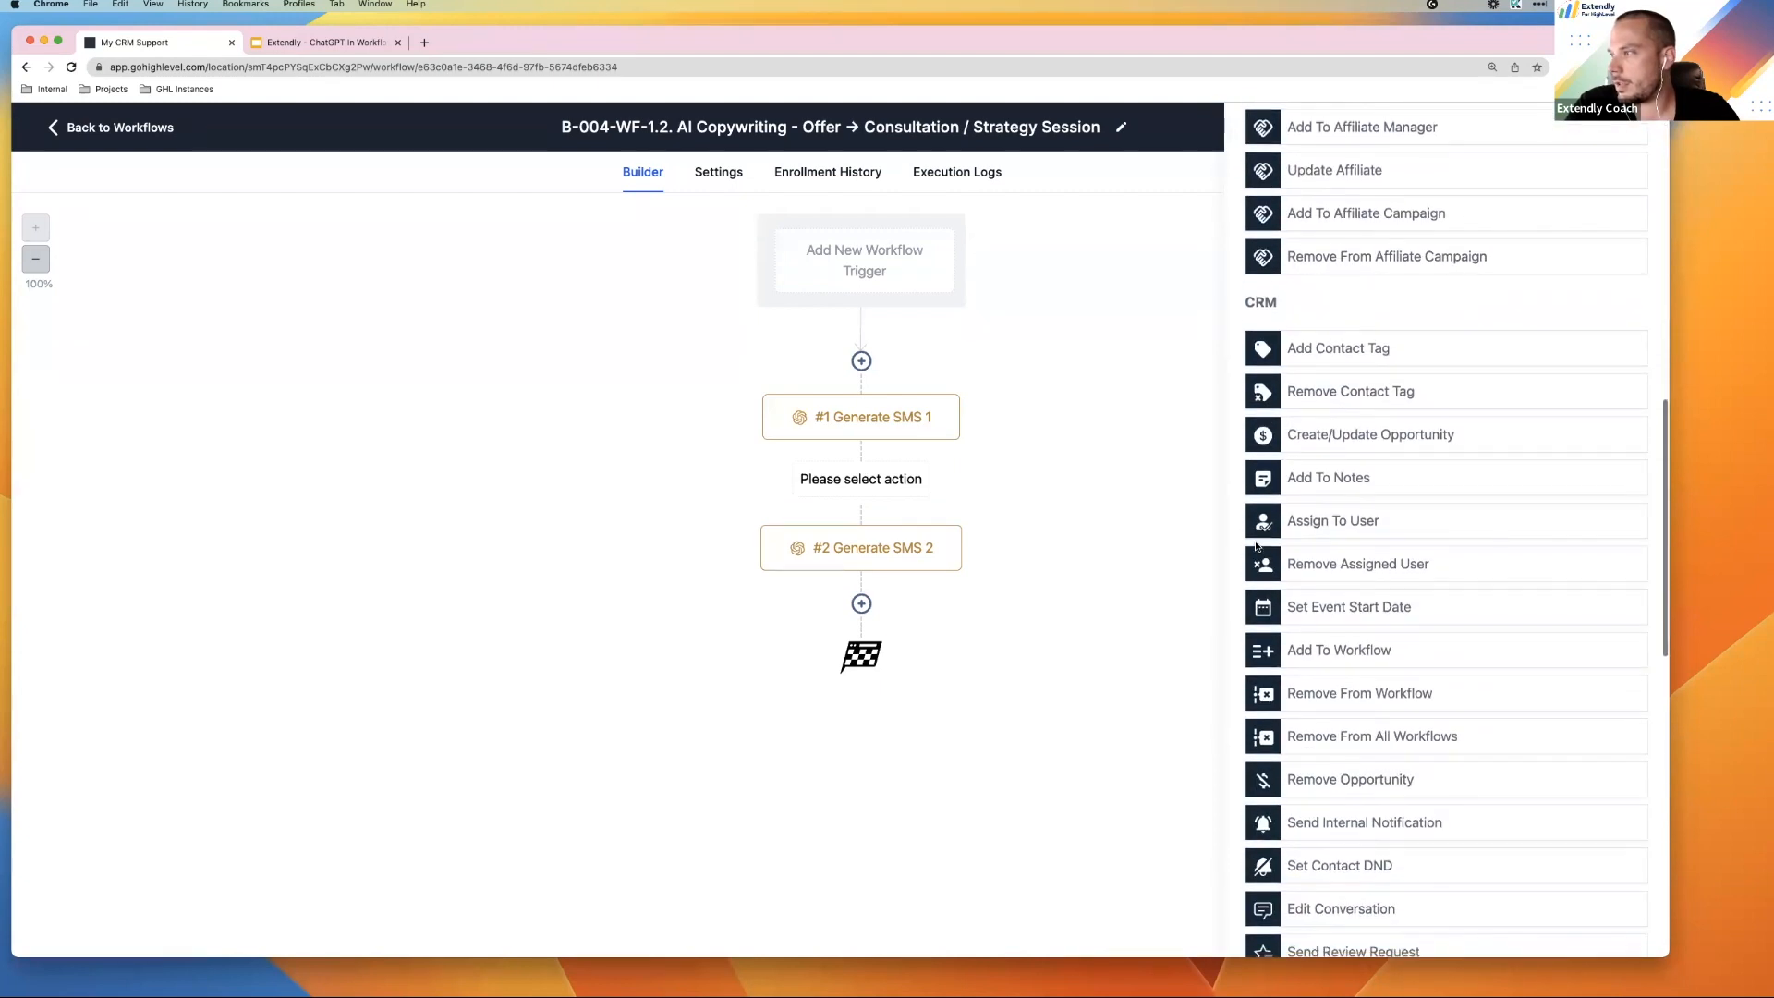
scroll(1257, 547, down, 8)
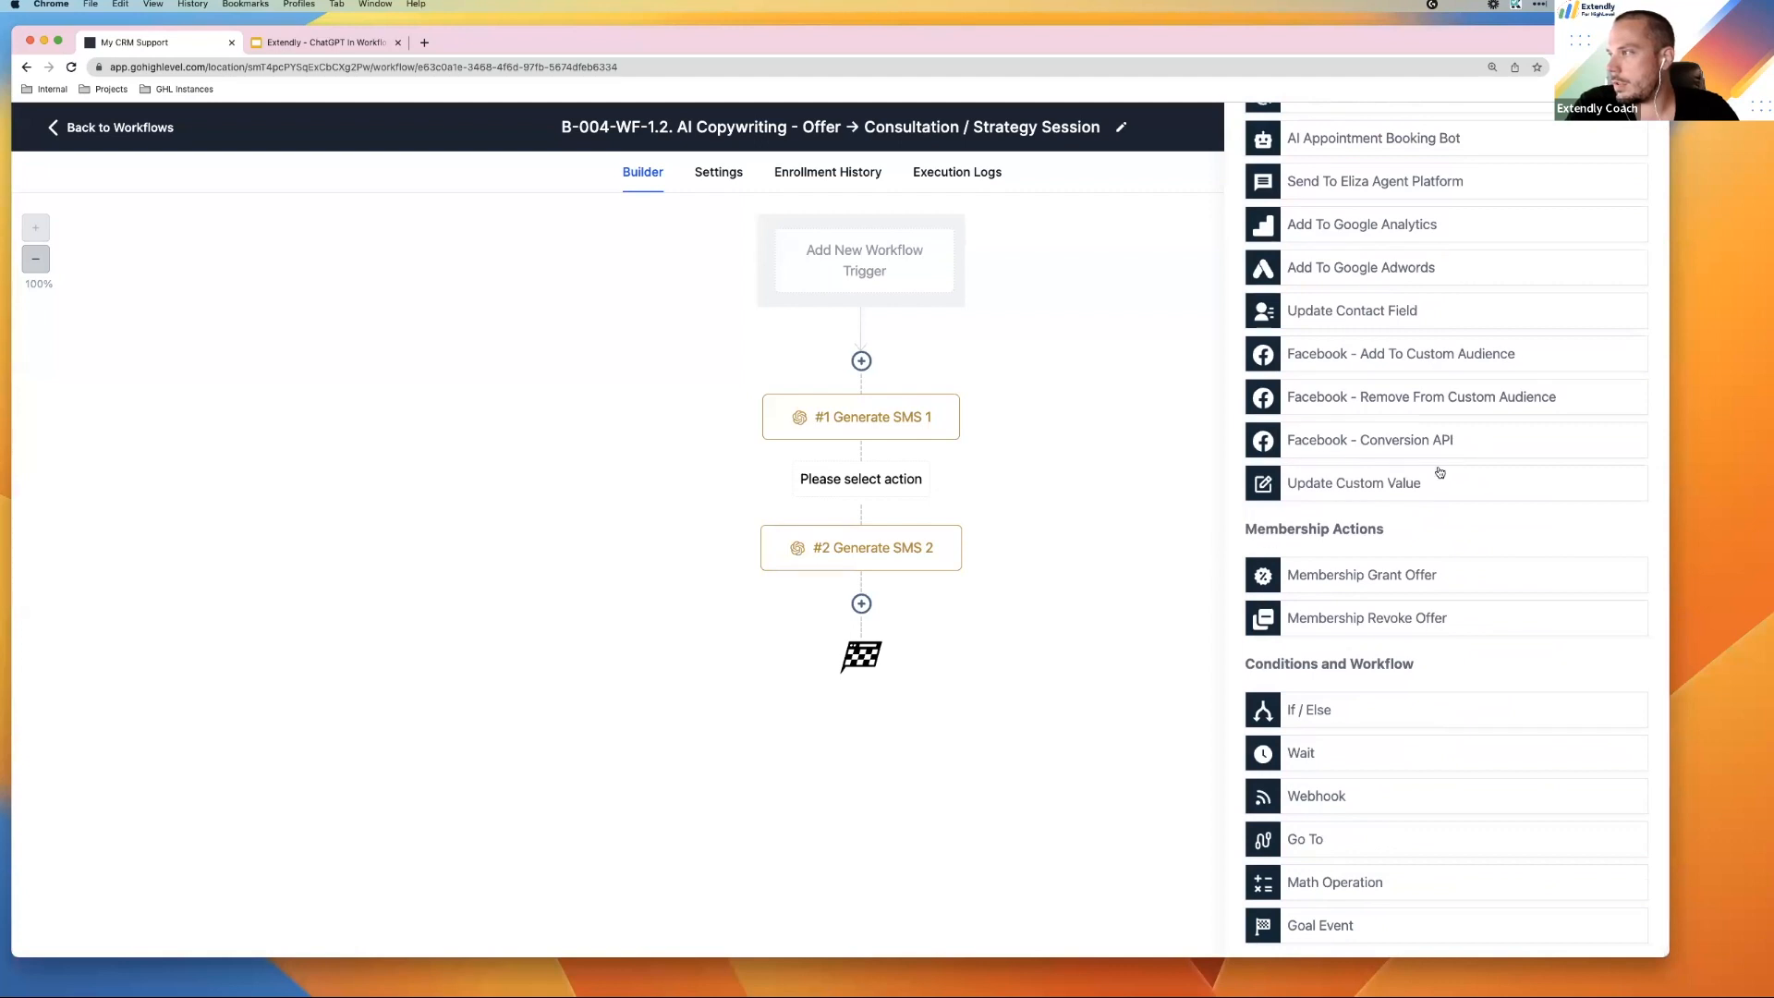
scroll(1423, 499, up, 3)
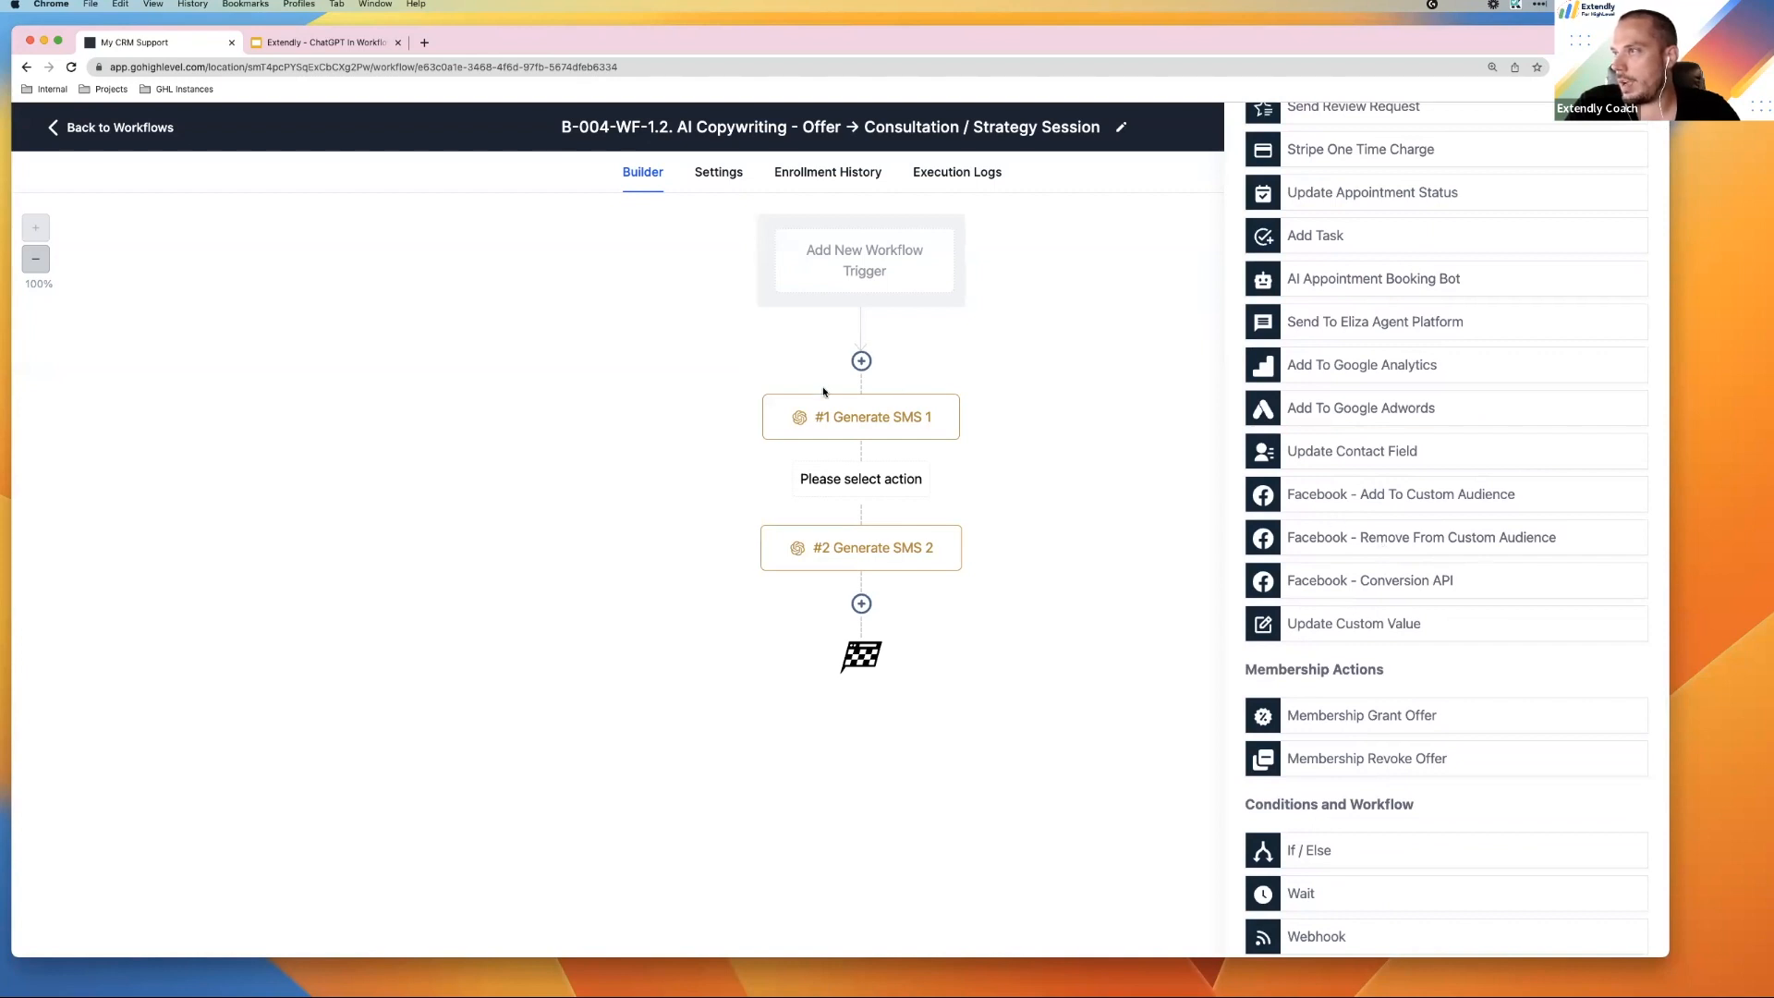
scroll(1346, 308, up, 10)
scroll(1345, 308, up, 7)
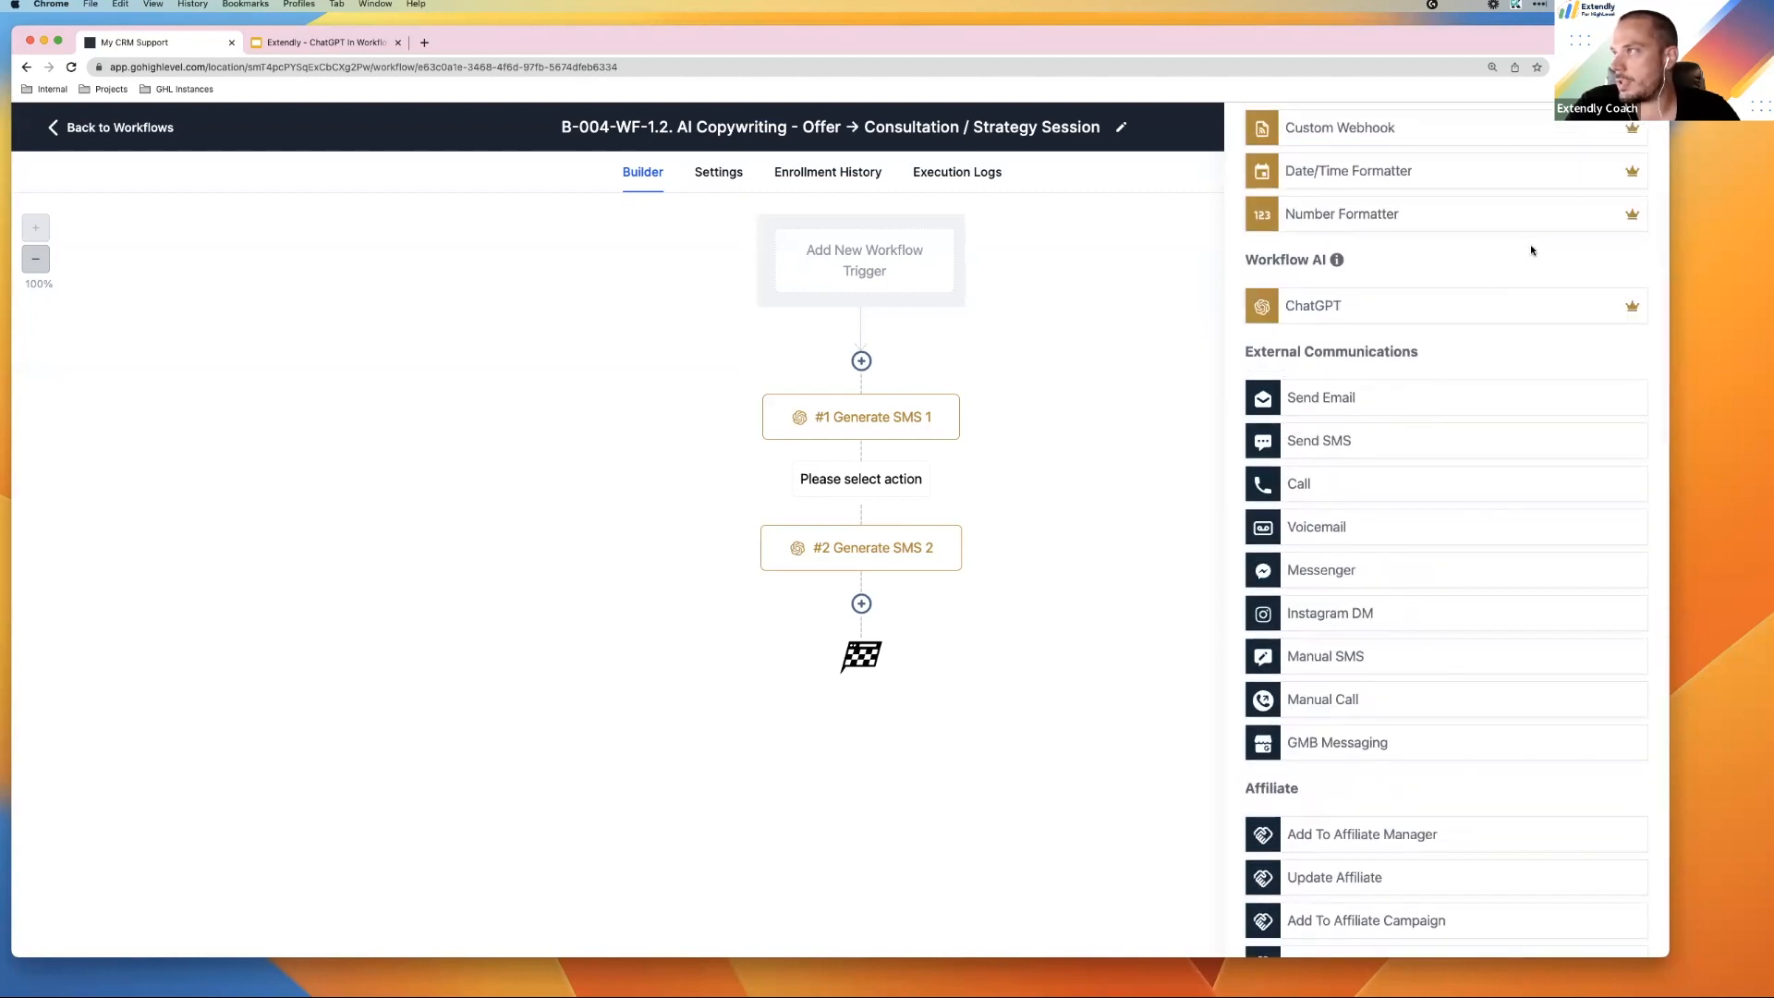
click(858, 424)
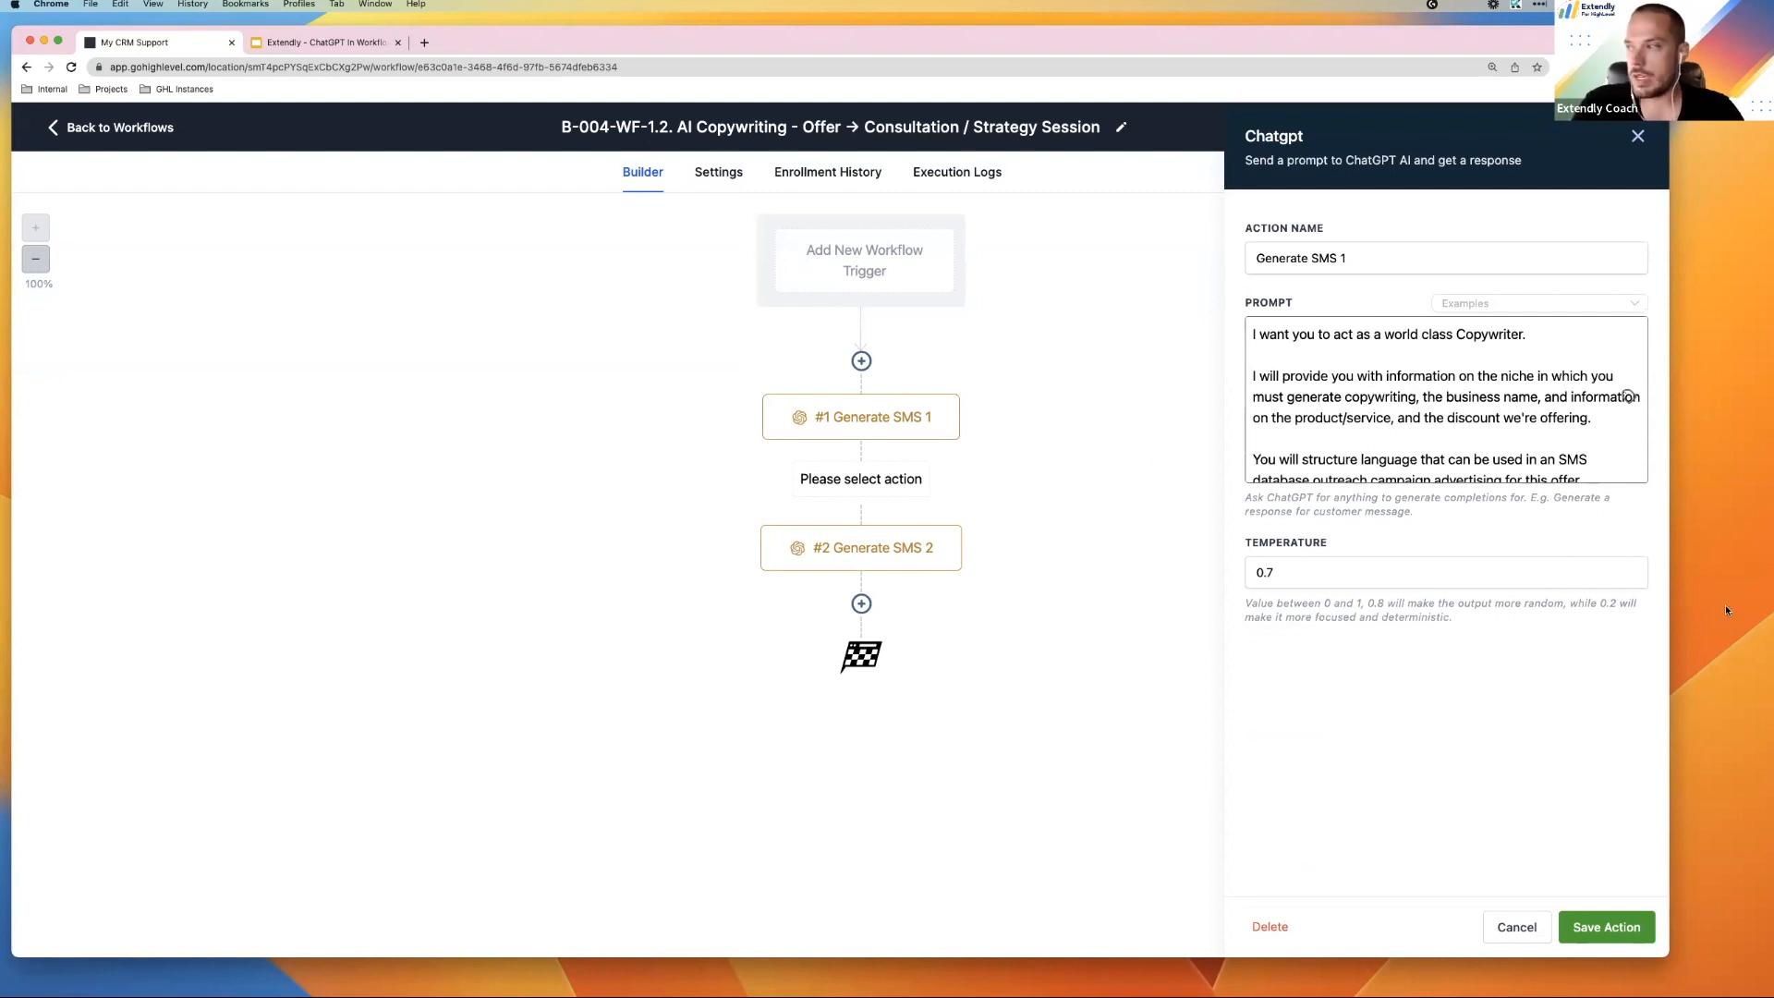
click(1607, 927)
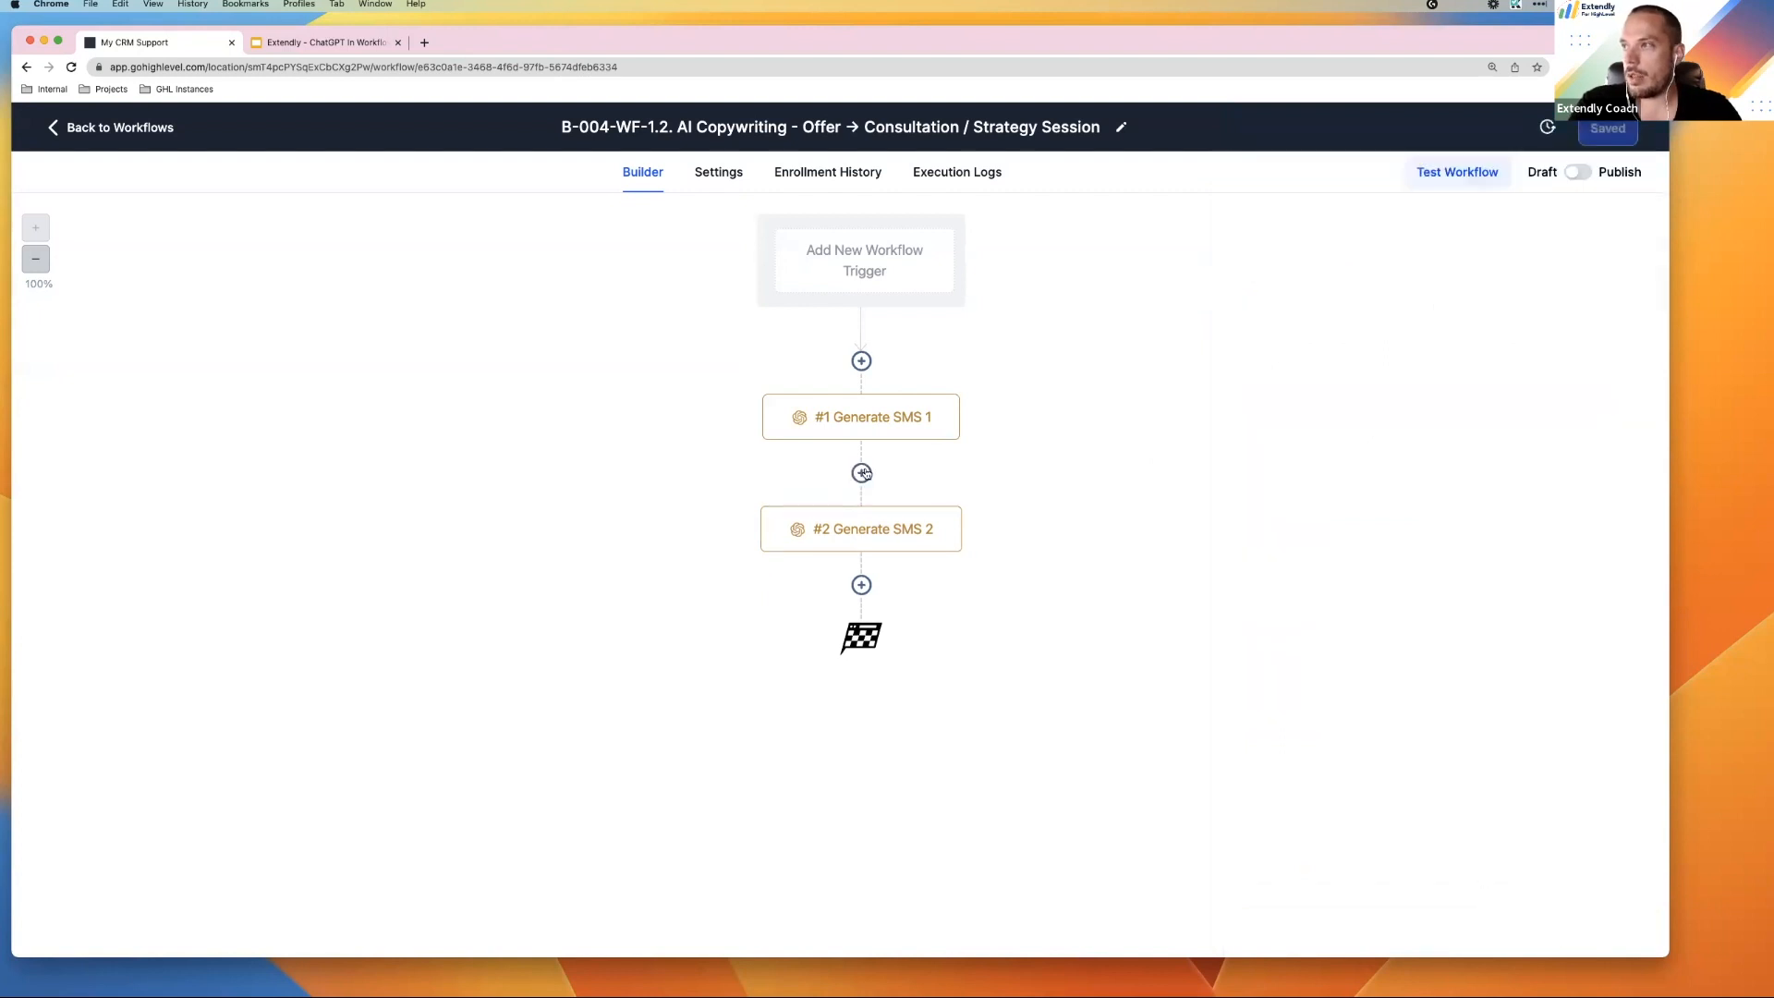
Insert an Update Custom Value action between Generate SMS 1 and Generate SMS 2, targeting "AI OUTPUT - Consultation/Strategy Session"
click(866, 475)
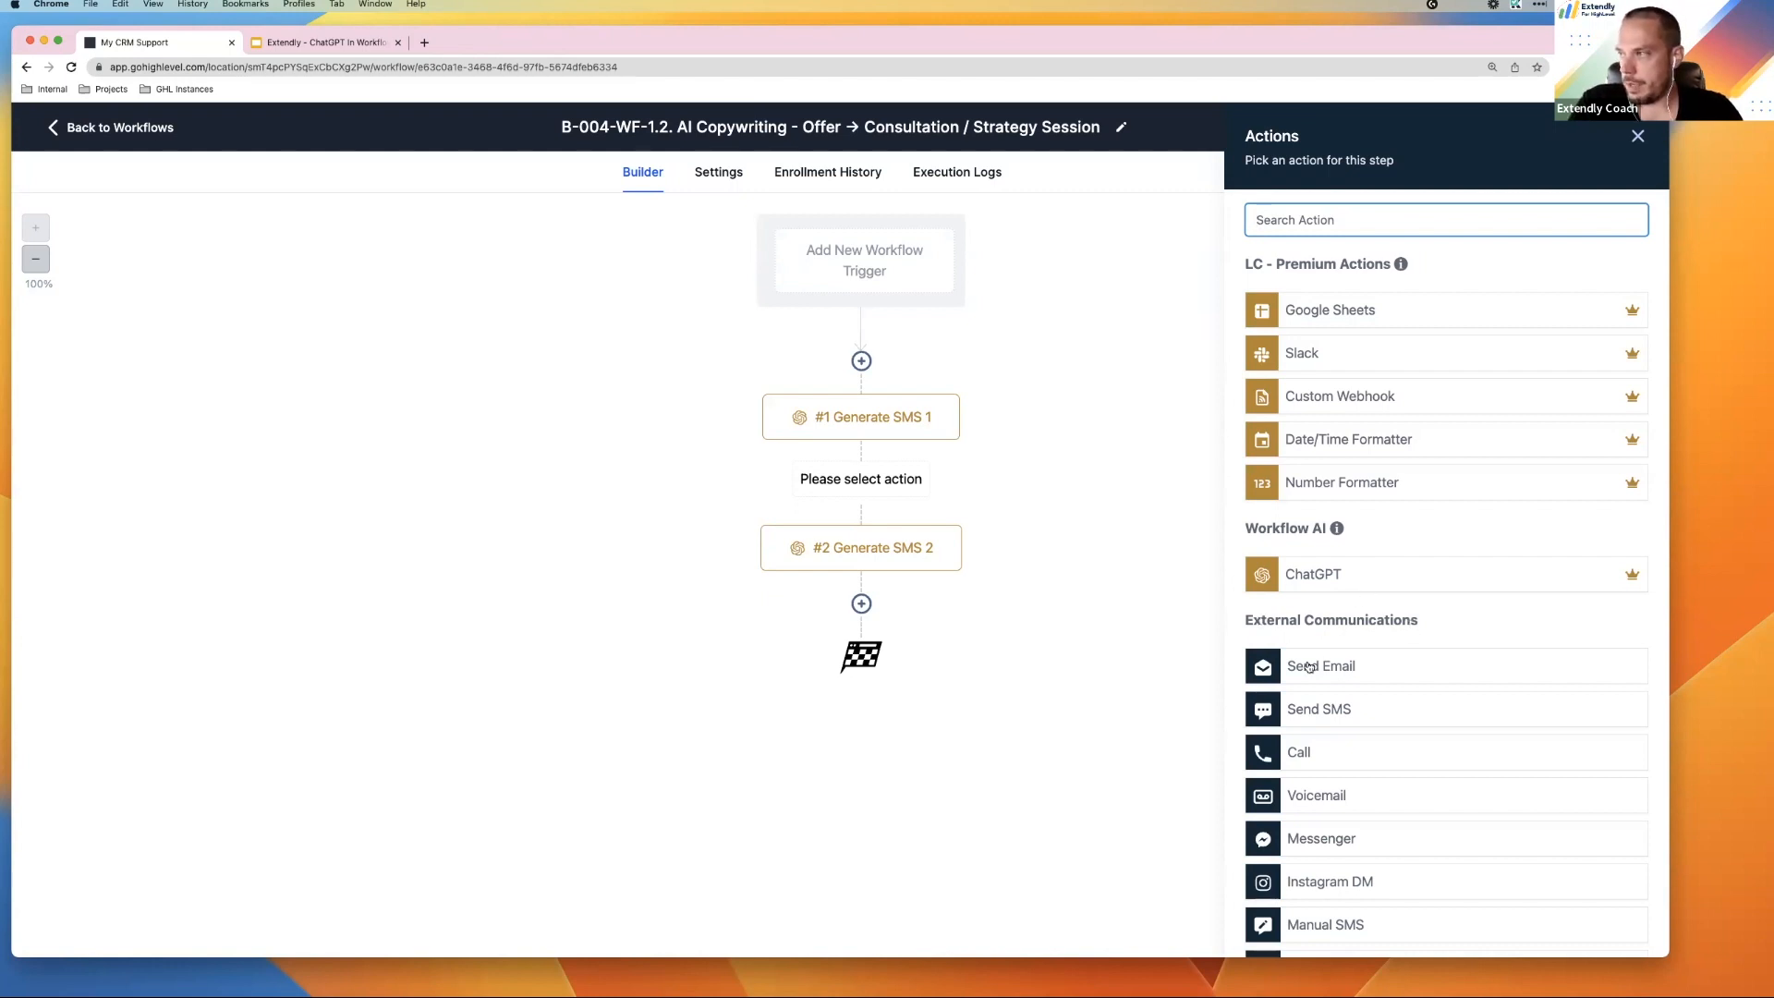
scroll(1308, 665, down, 6)
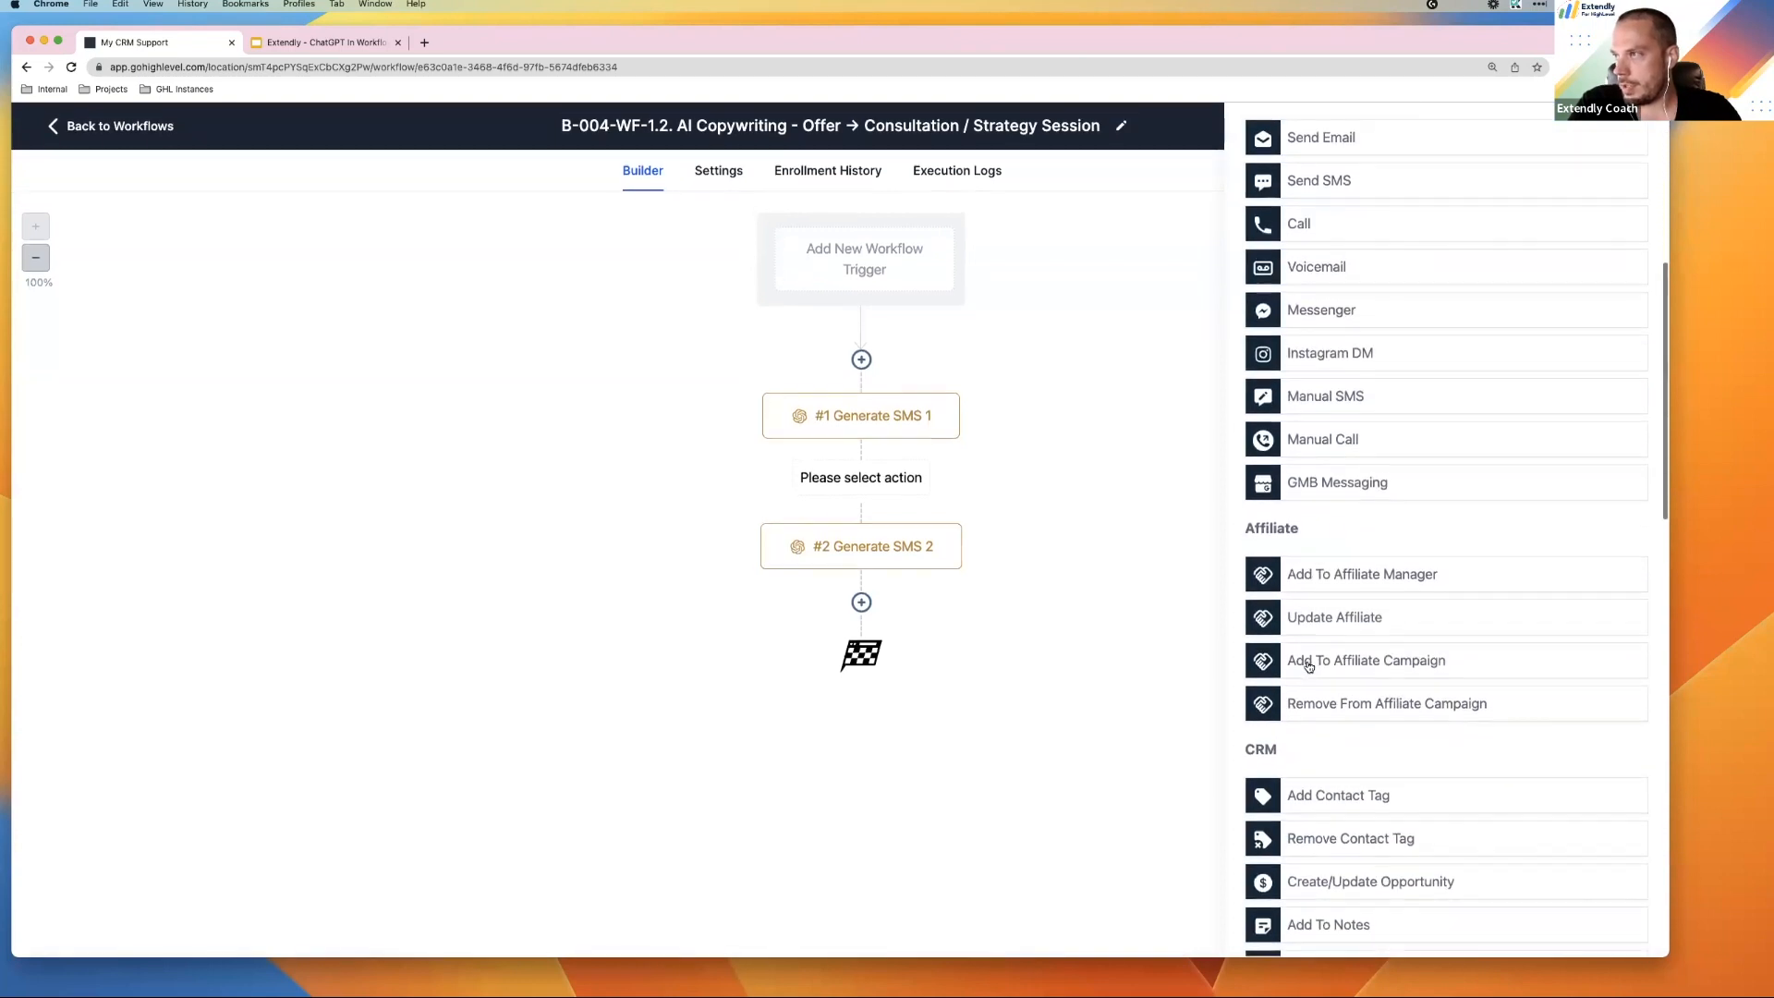
scroll(1450, 713, down, 5)
scroll(1450, 717, down, 6)
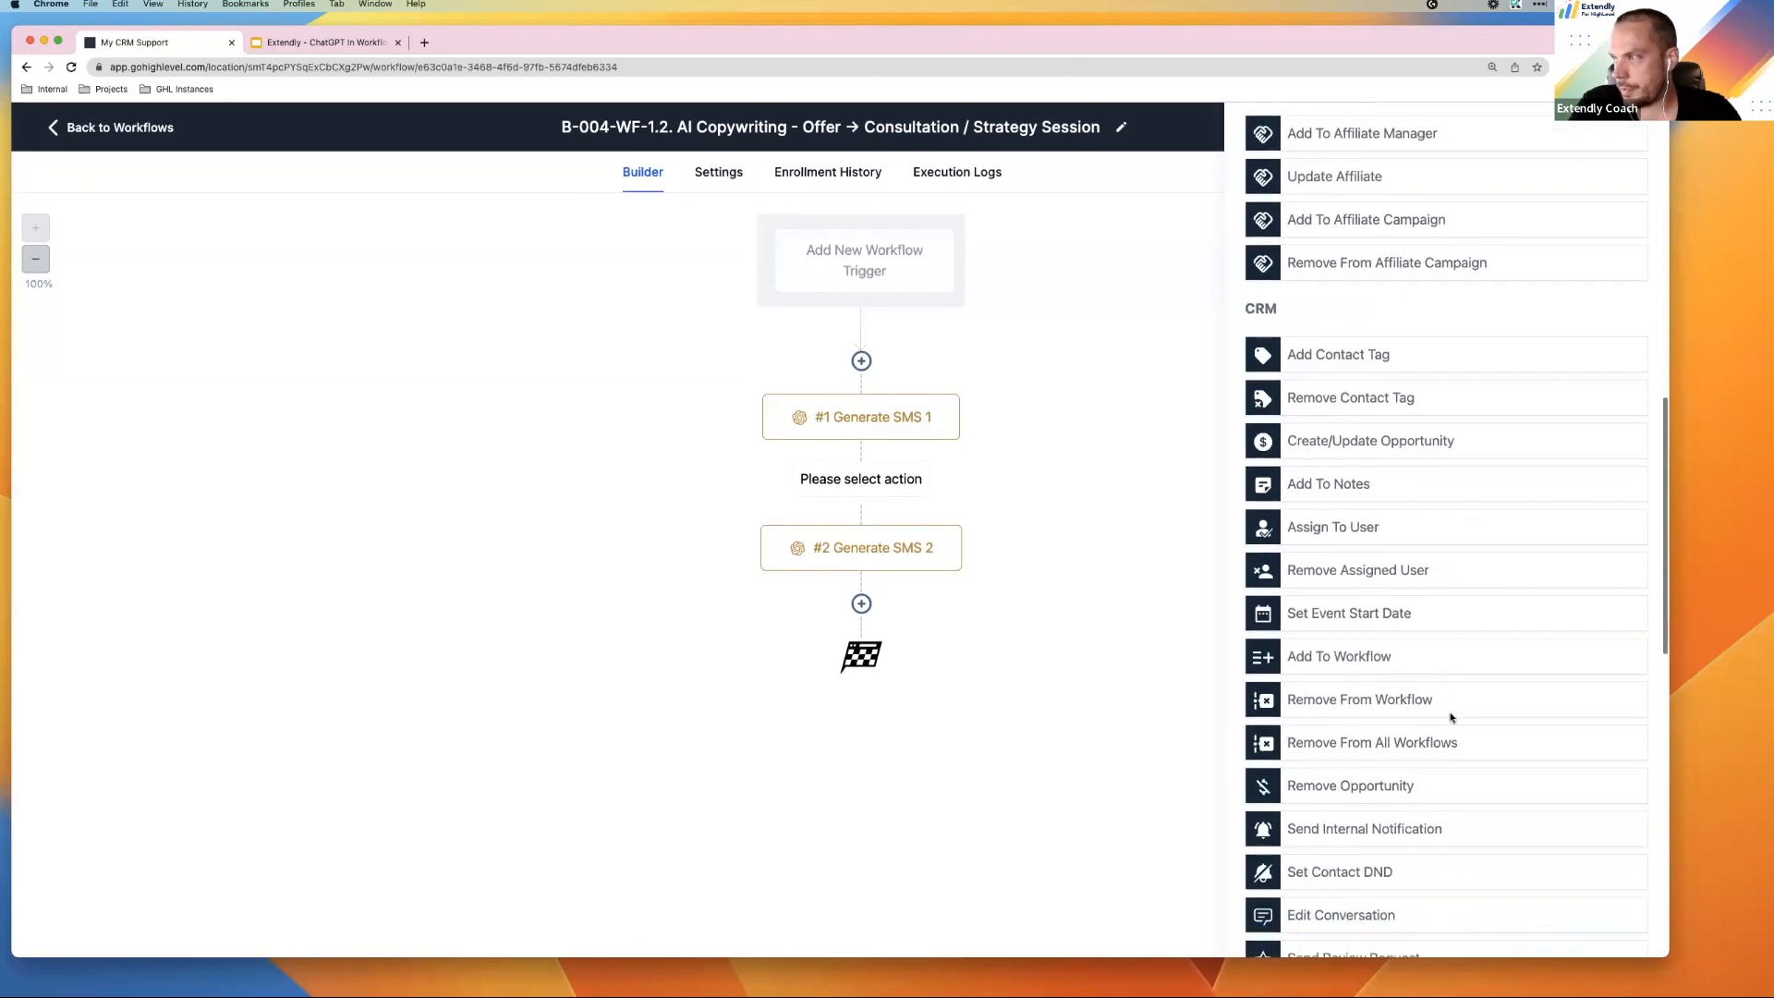
scroll(1415, 745, down, 4)
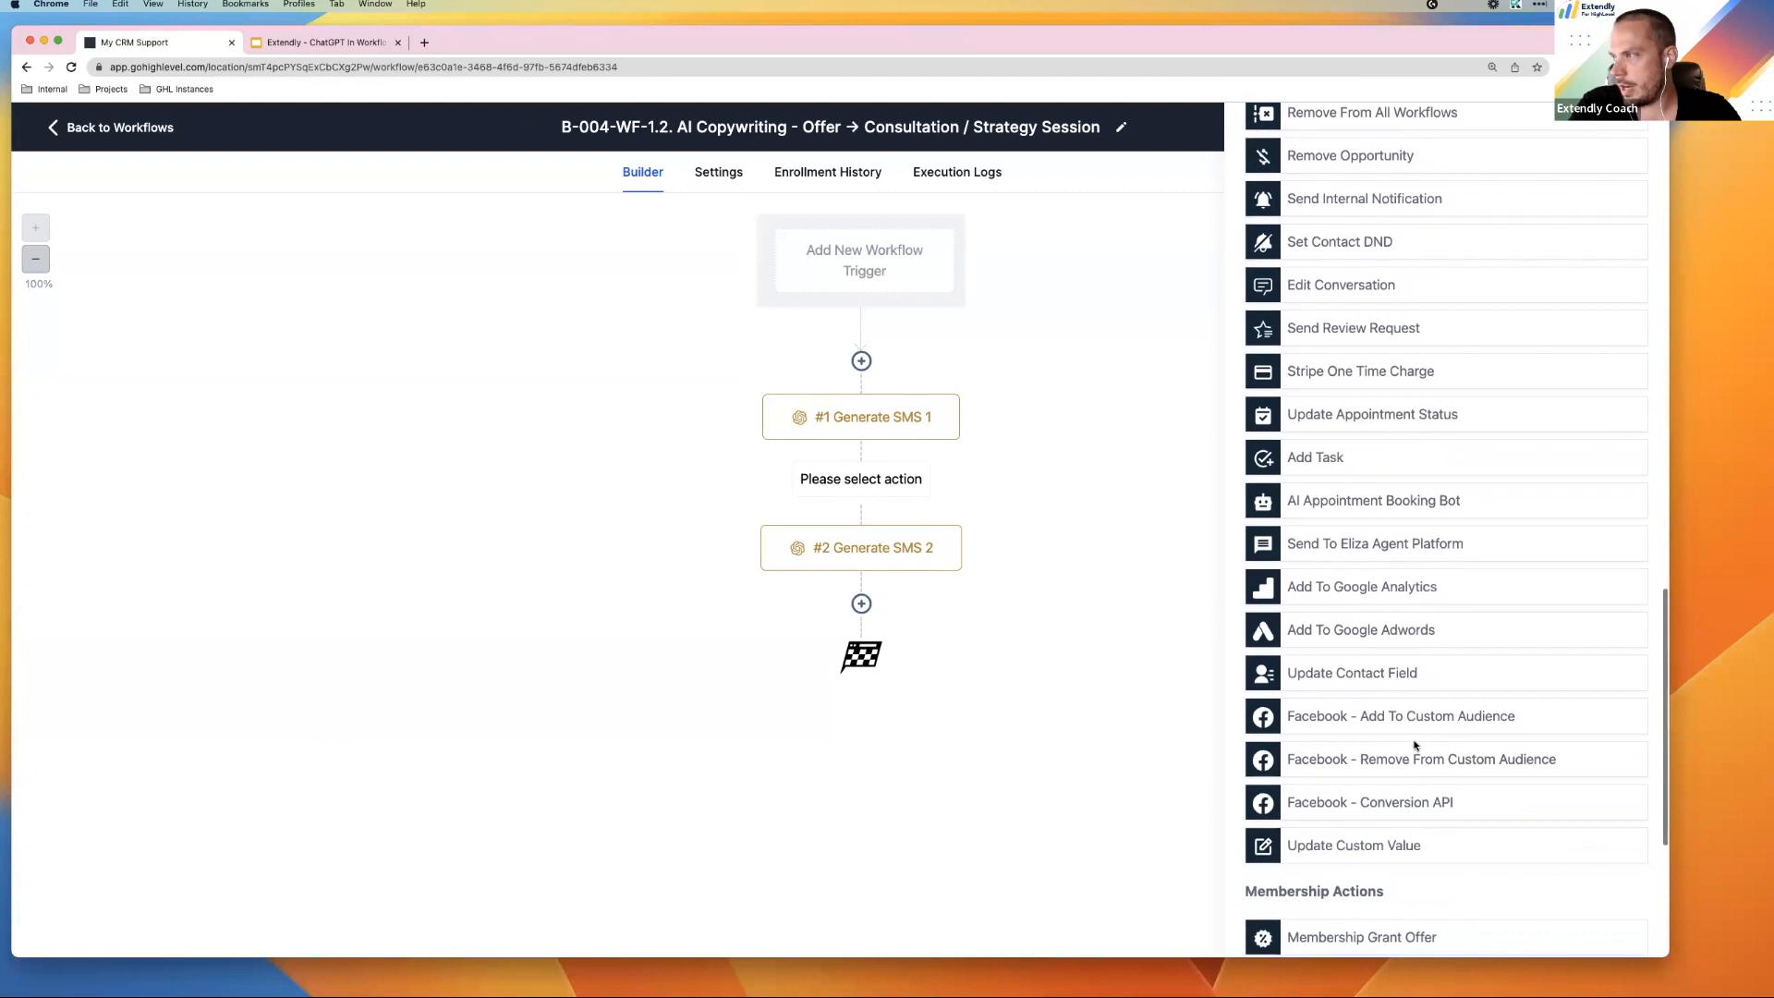
click(1358, 704)
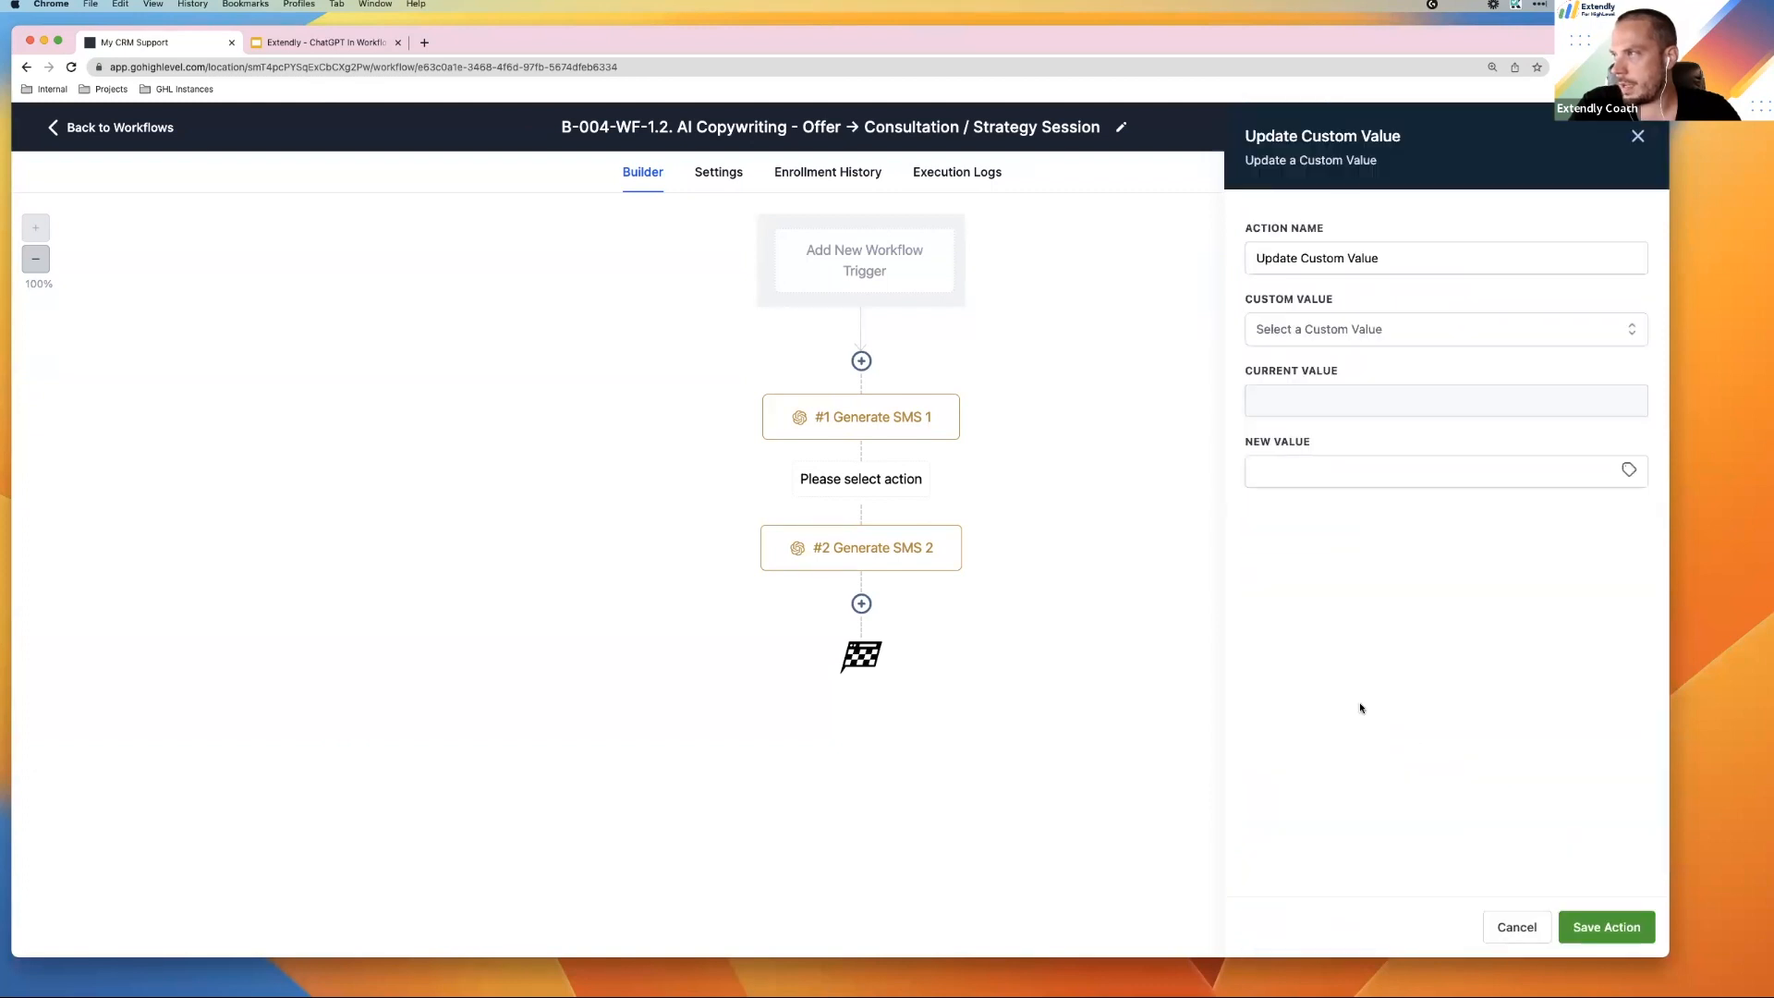
click(1356, 331)
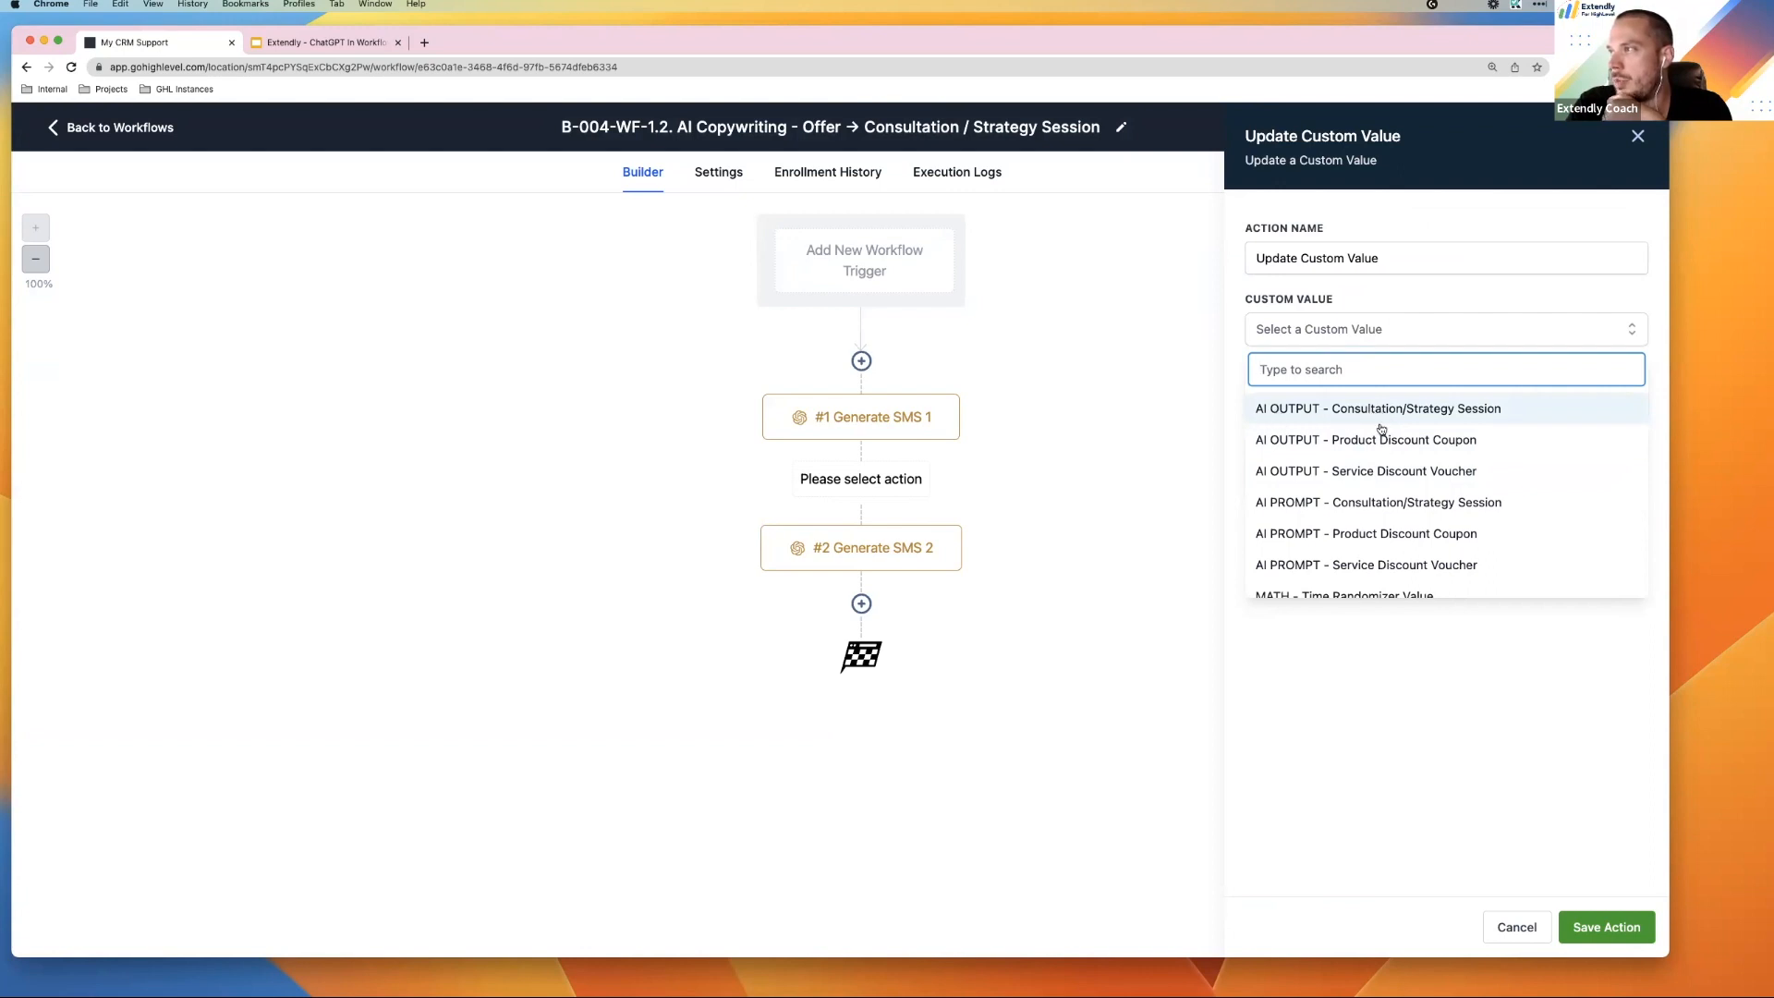
click(1316, 409)
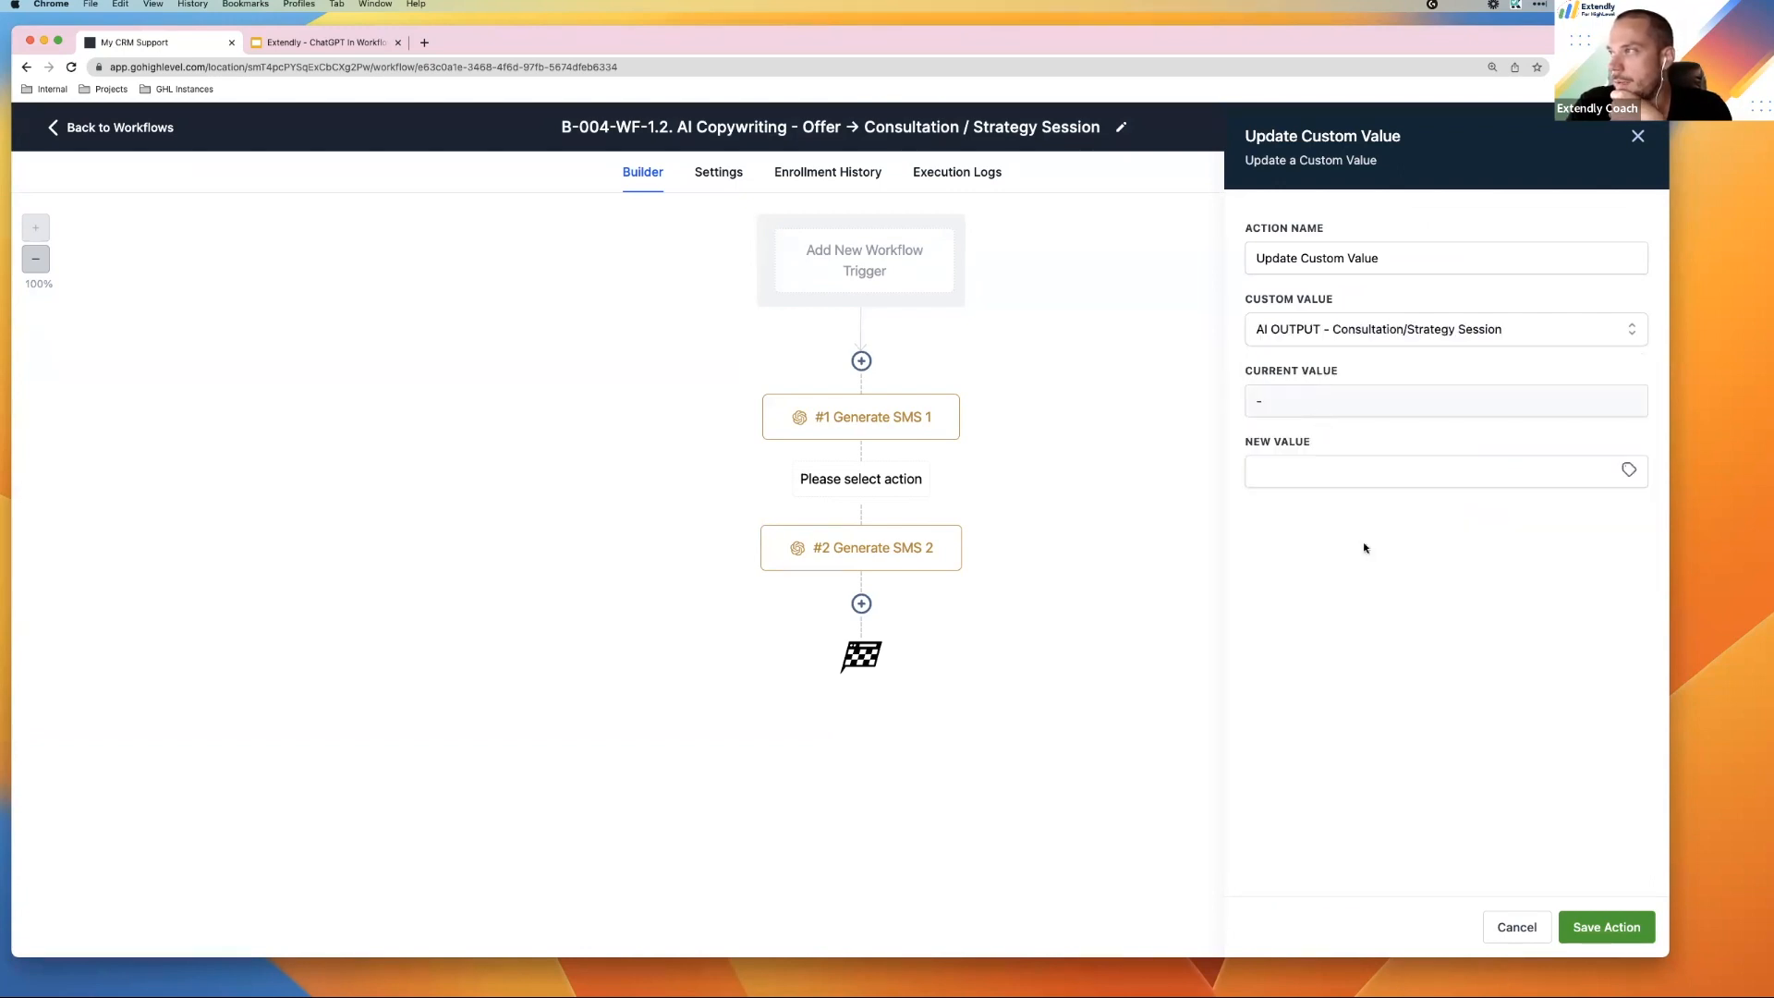
Set the custom value's new value to the ChatGPT response from #1 Generate SMS 1
click(1385, 474)
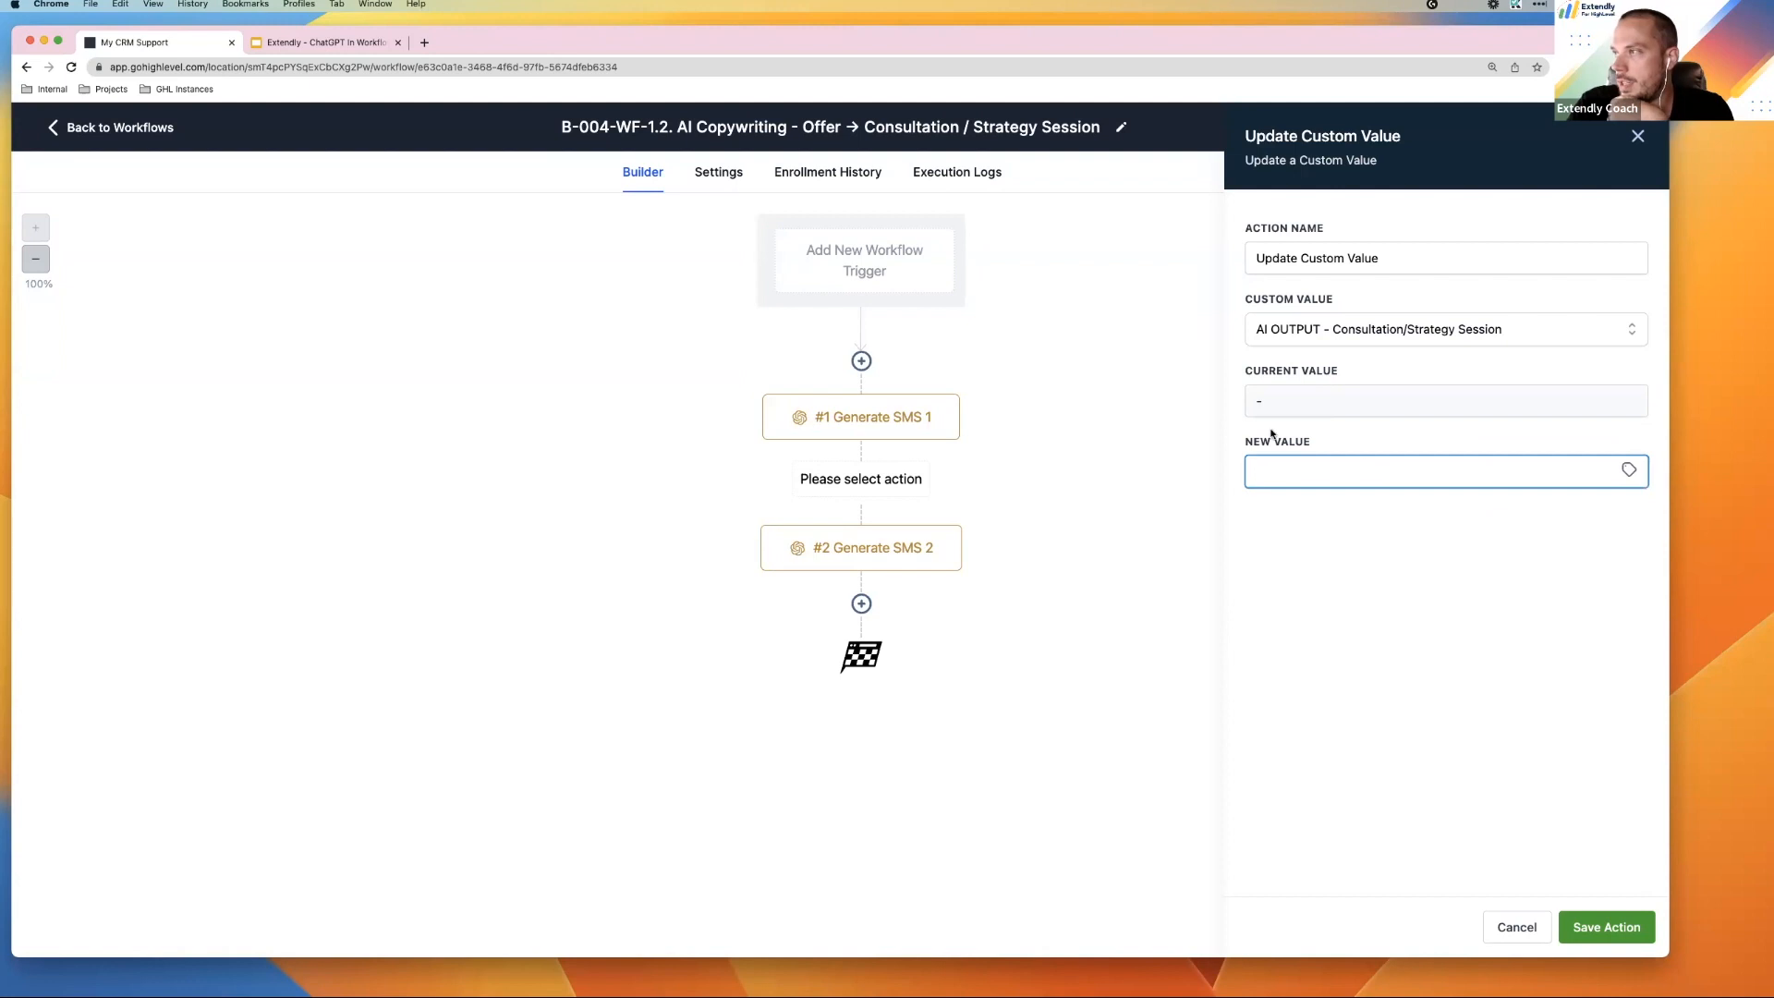
click(1629, 470)
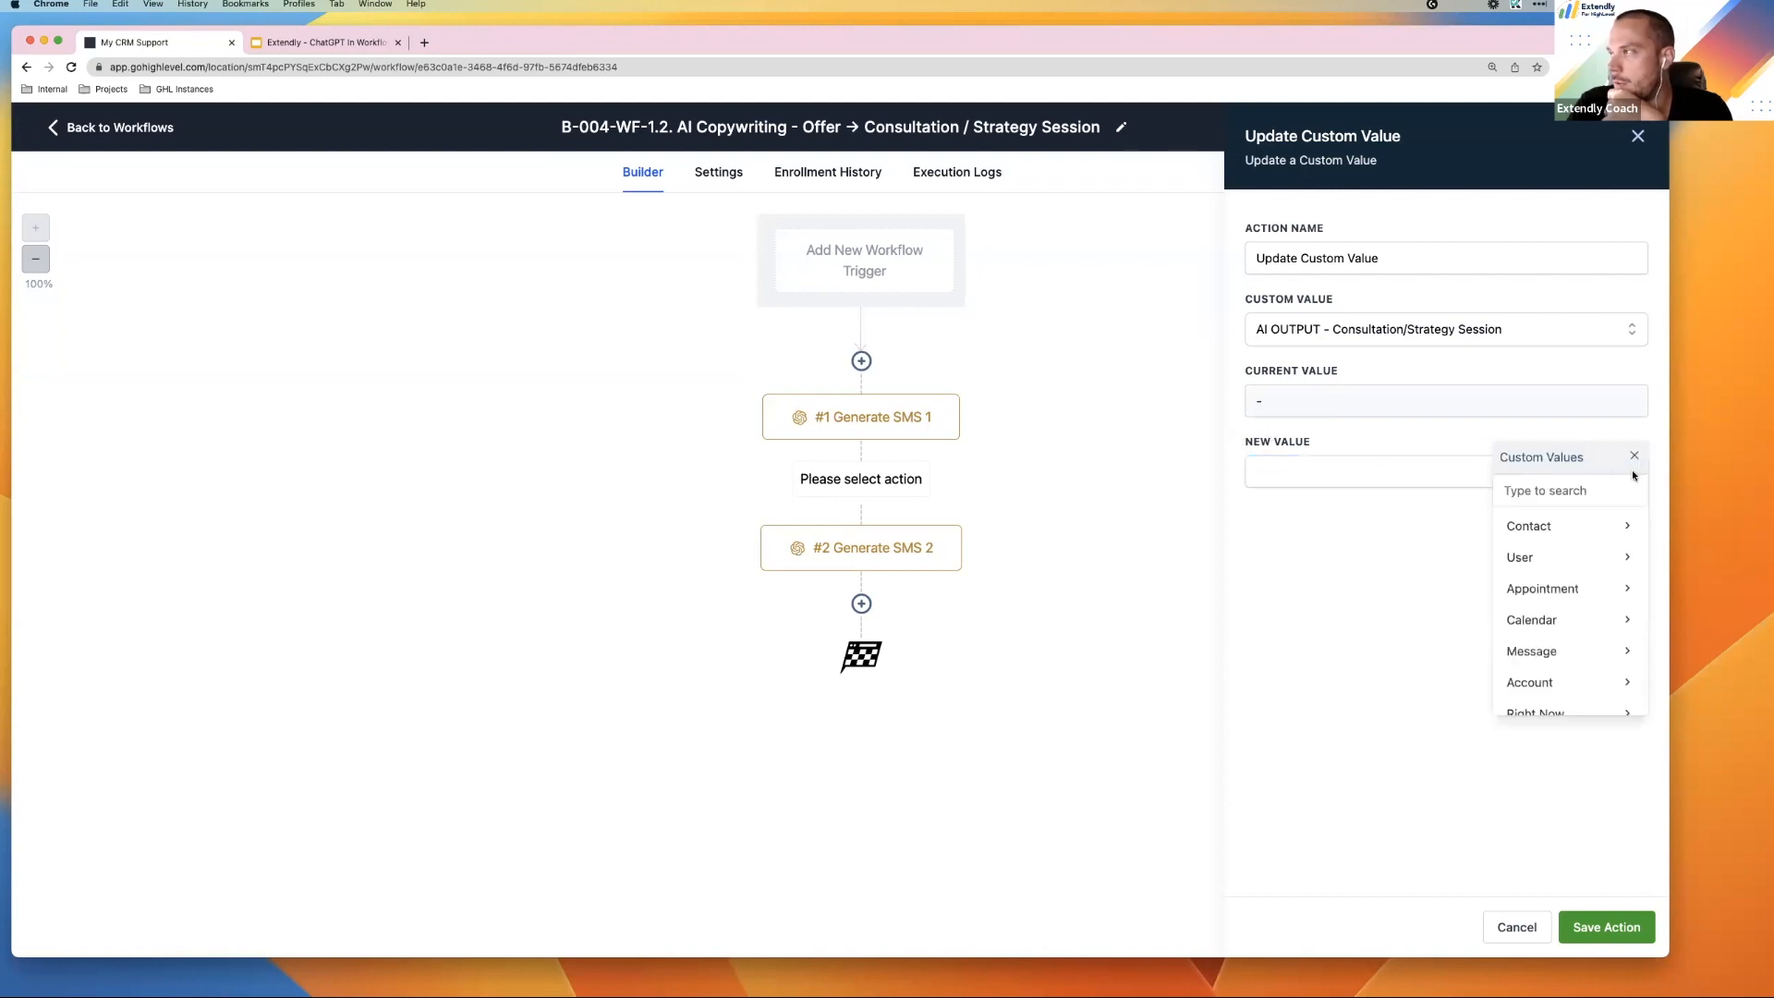
scroll(1568, 601, down, 3)
click(1543, 667)
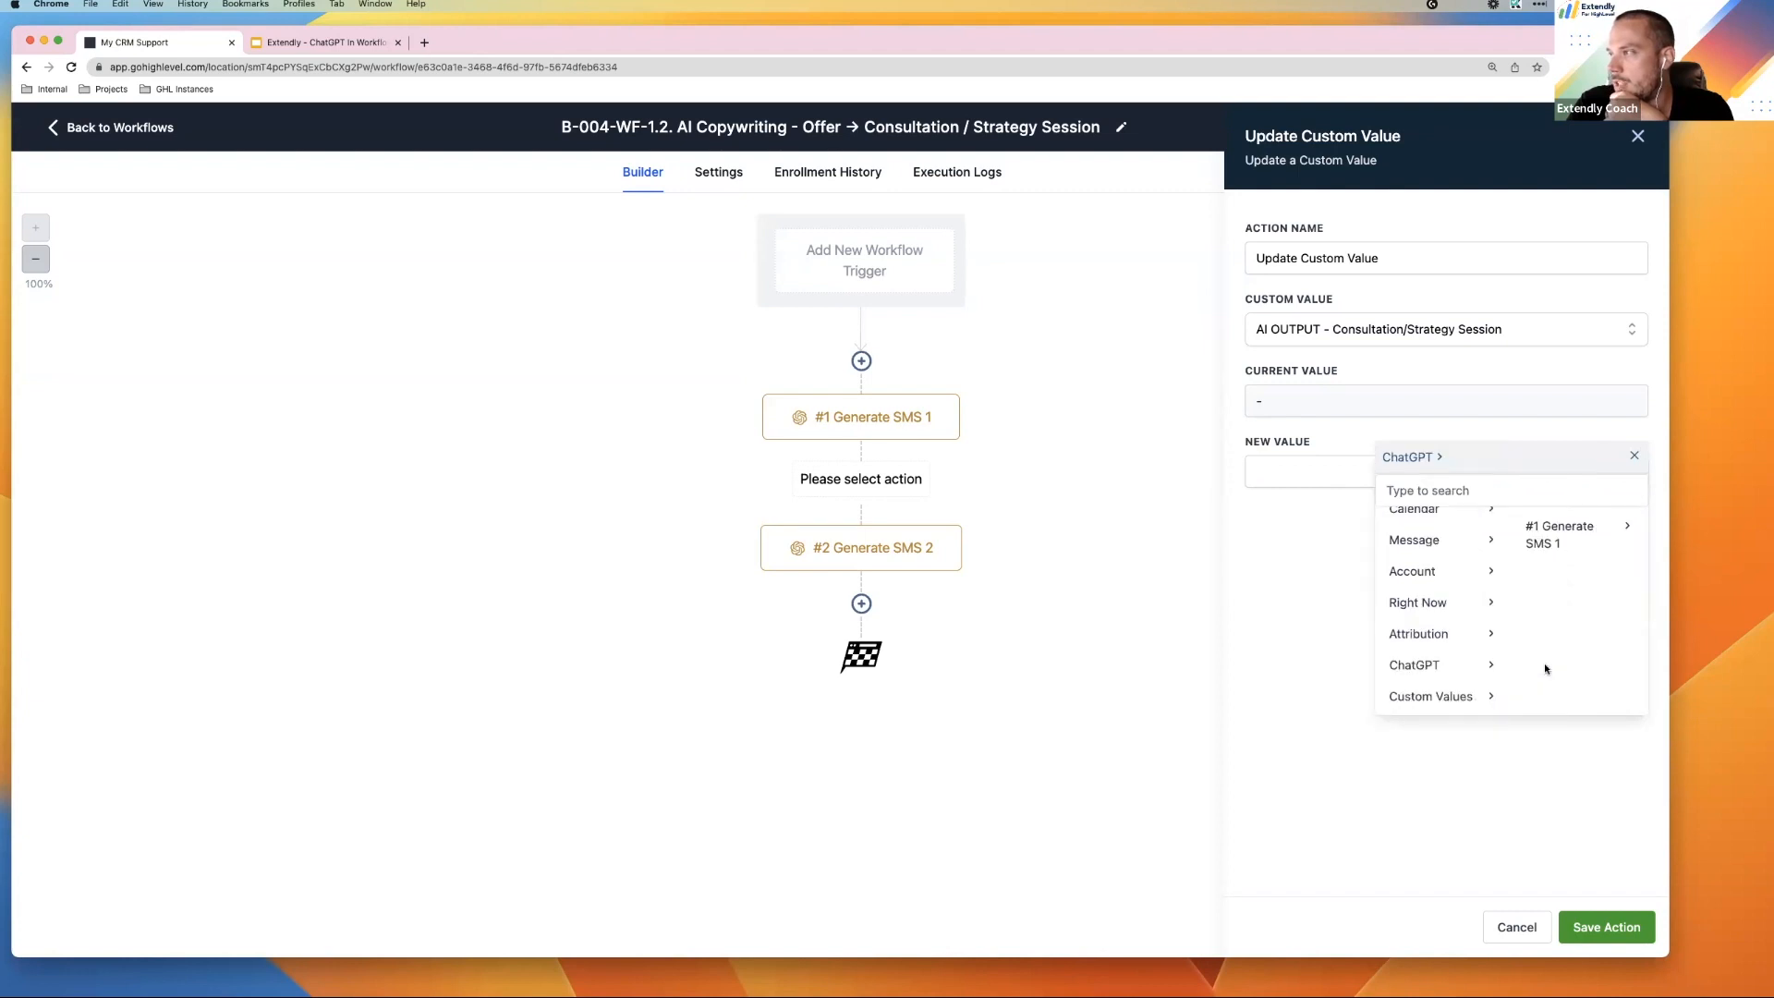
click(1582, 543)
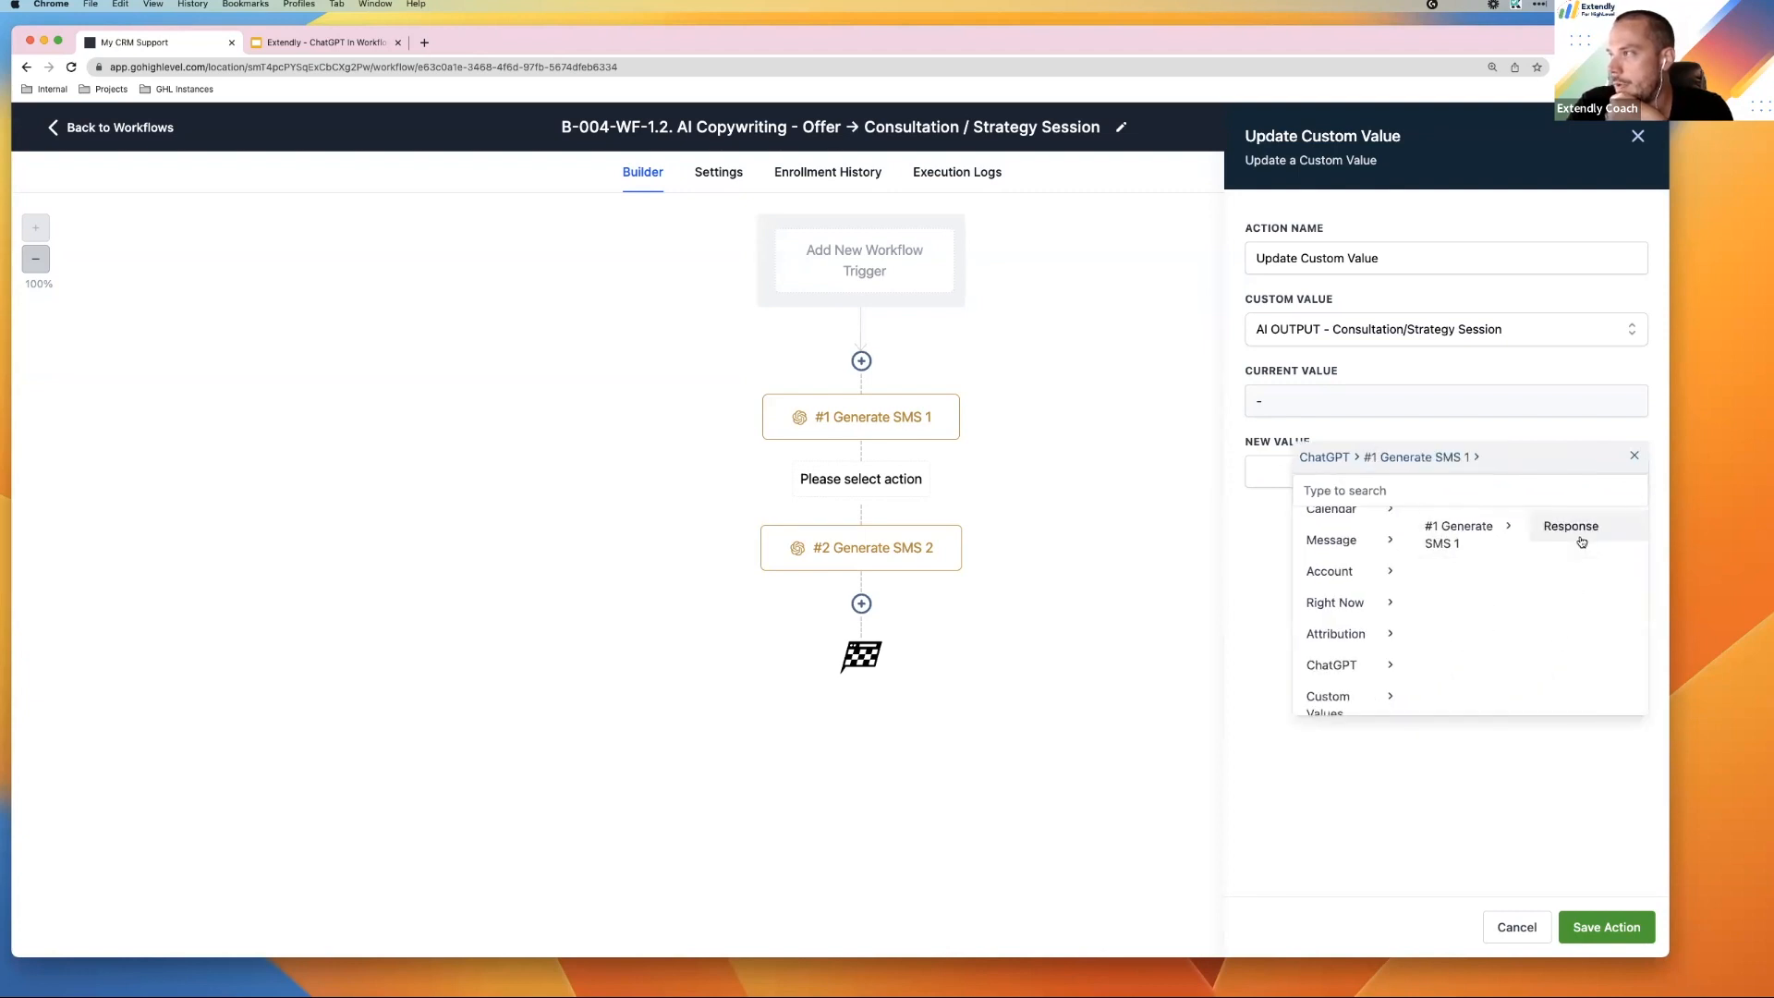
click(1576, 532)
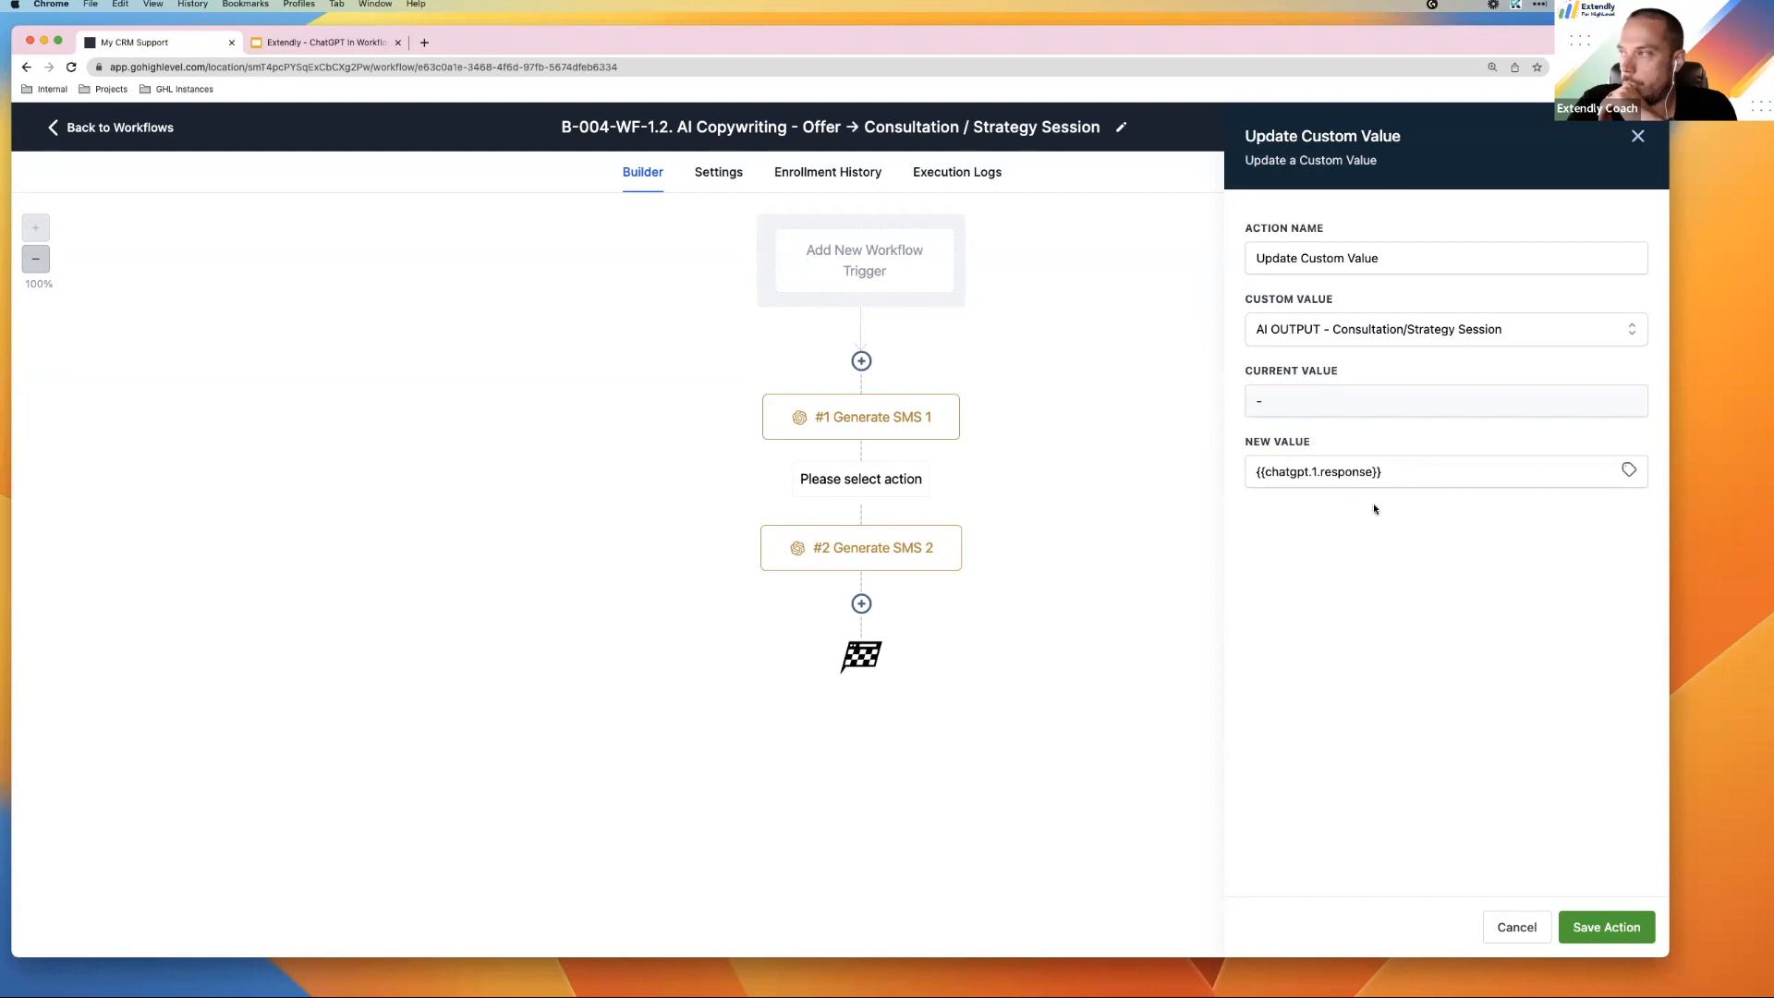
Save the Update Custom Value action and the workflow, and dismiss the notification
click(1605, 927)
click(1608, 134)
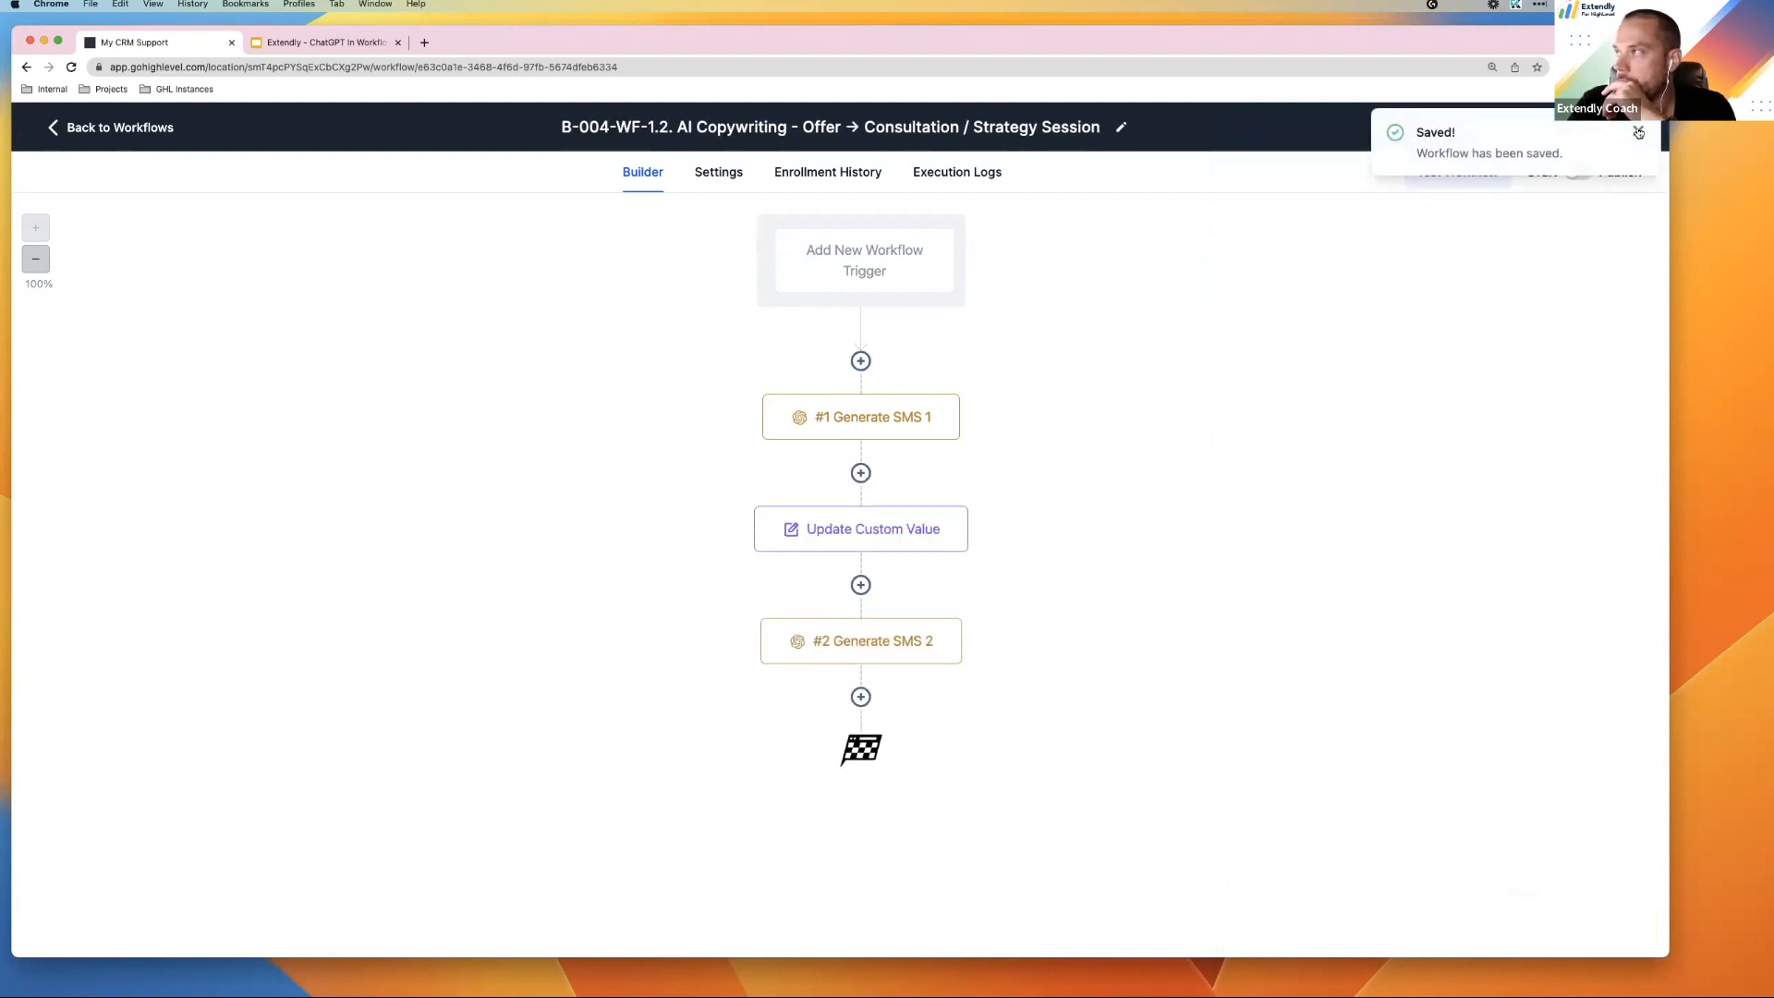
click(1638, 132)
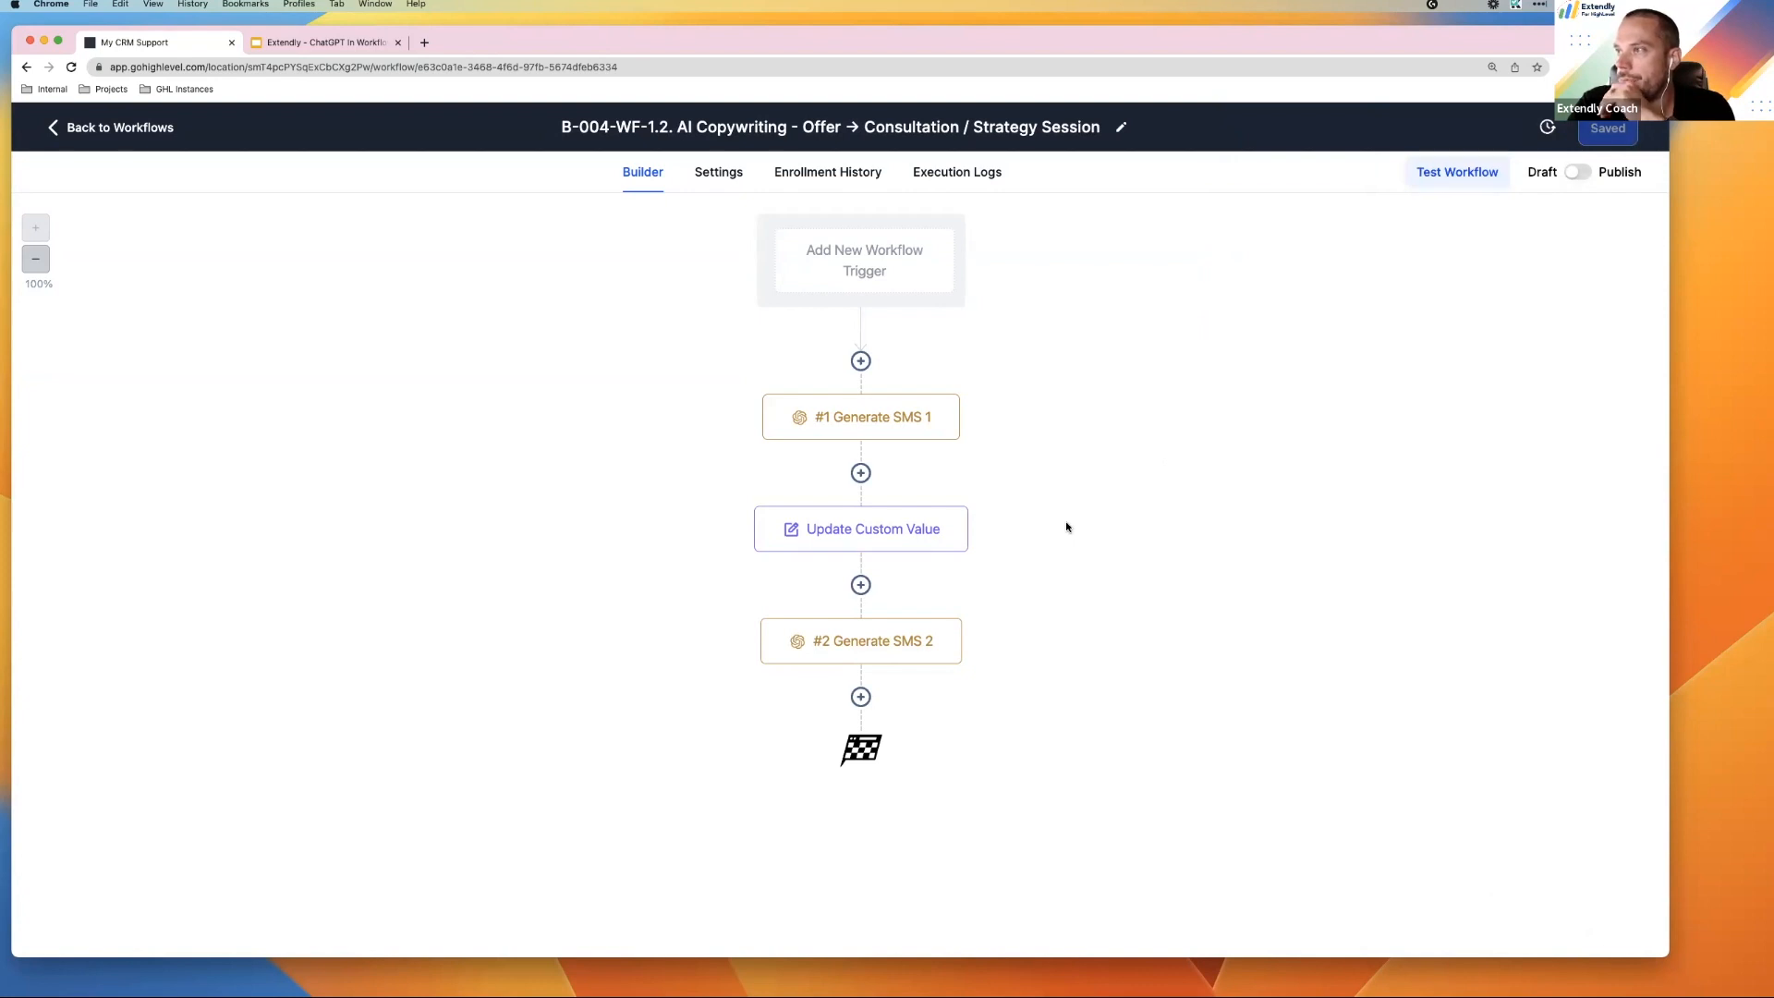
In the Generate SMS 1 prompt, add the line "Here is the provided information:" below the sentence about the discount being offered
click(868, 442)
click(1631, 399)
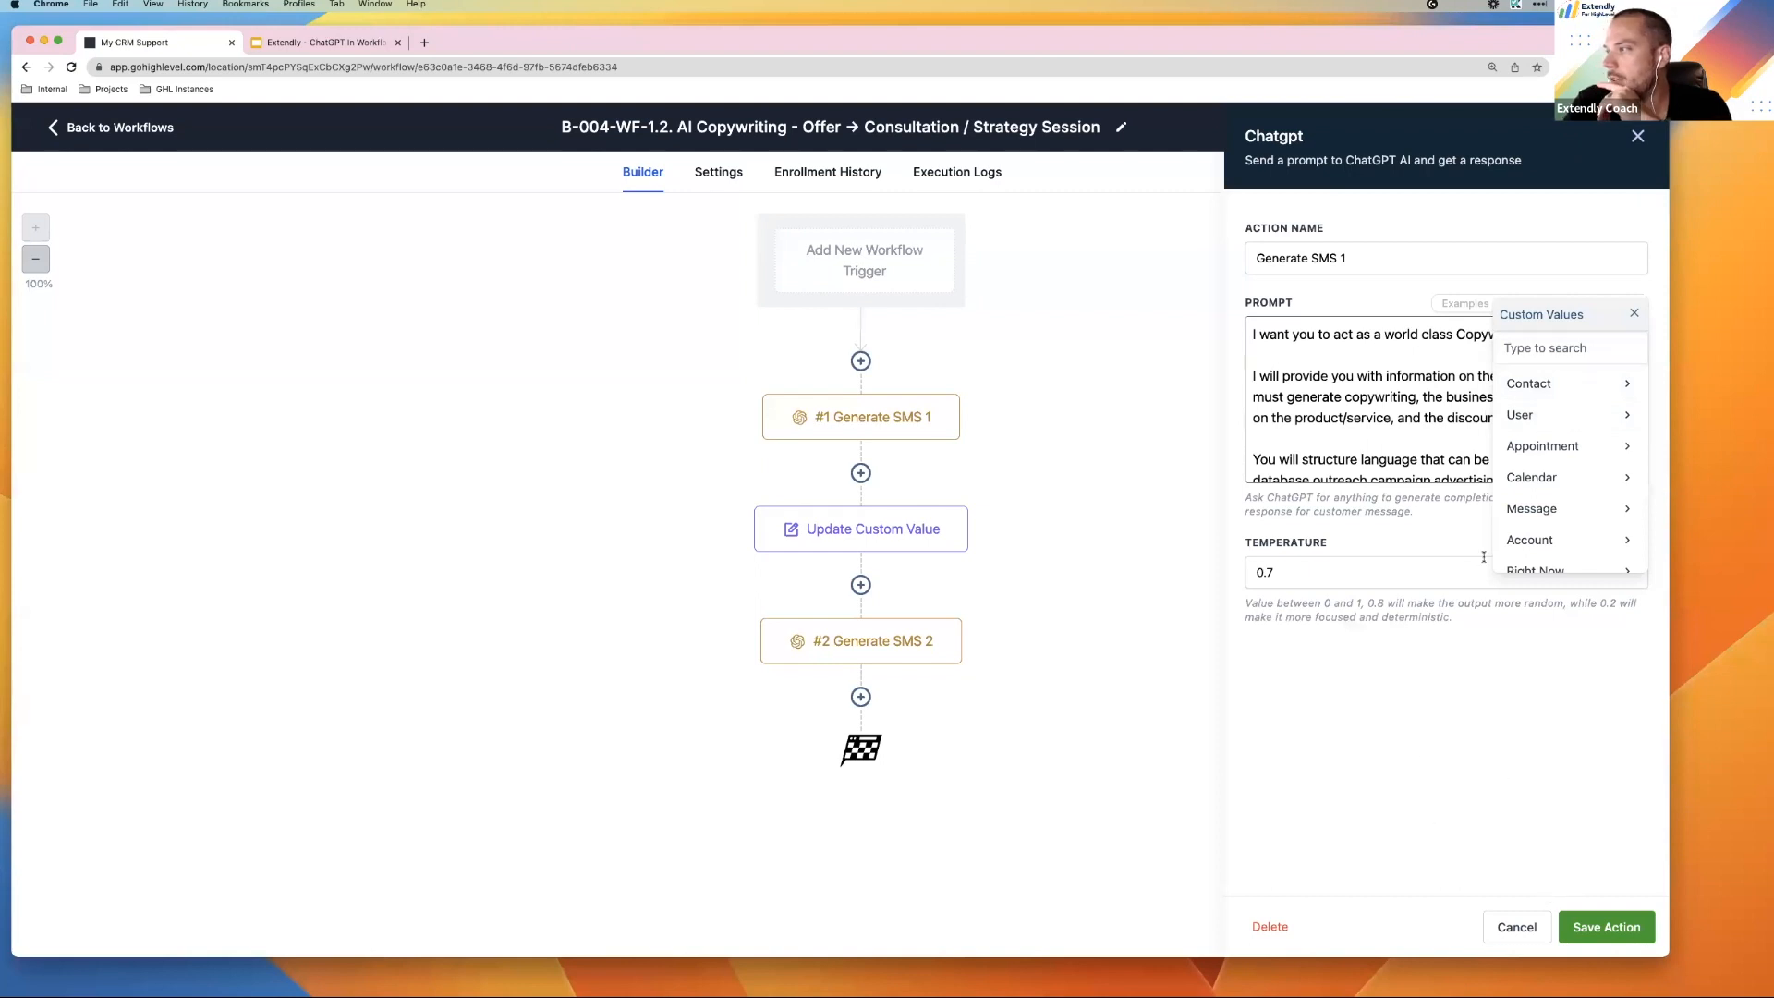
click(1635, 313)
click(1603, 417)
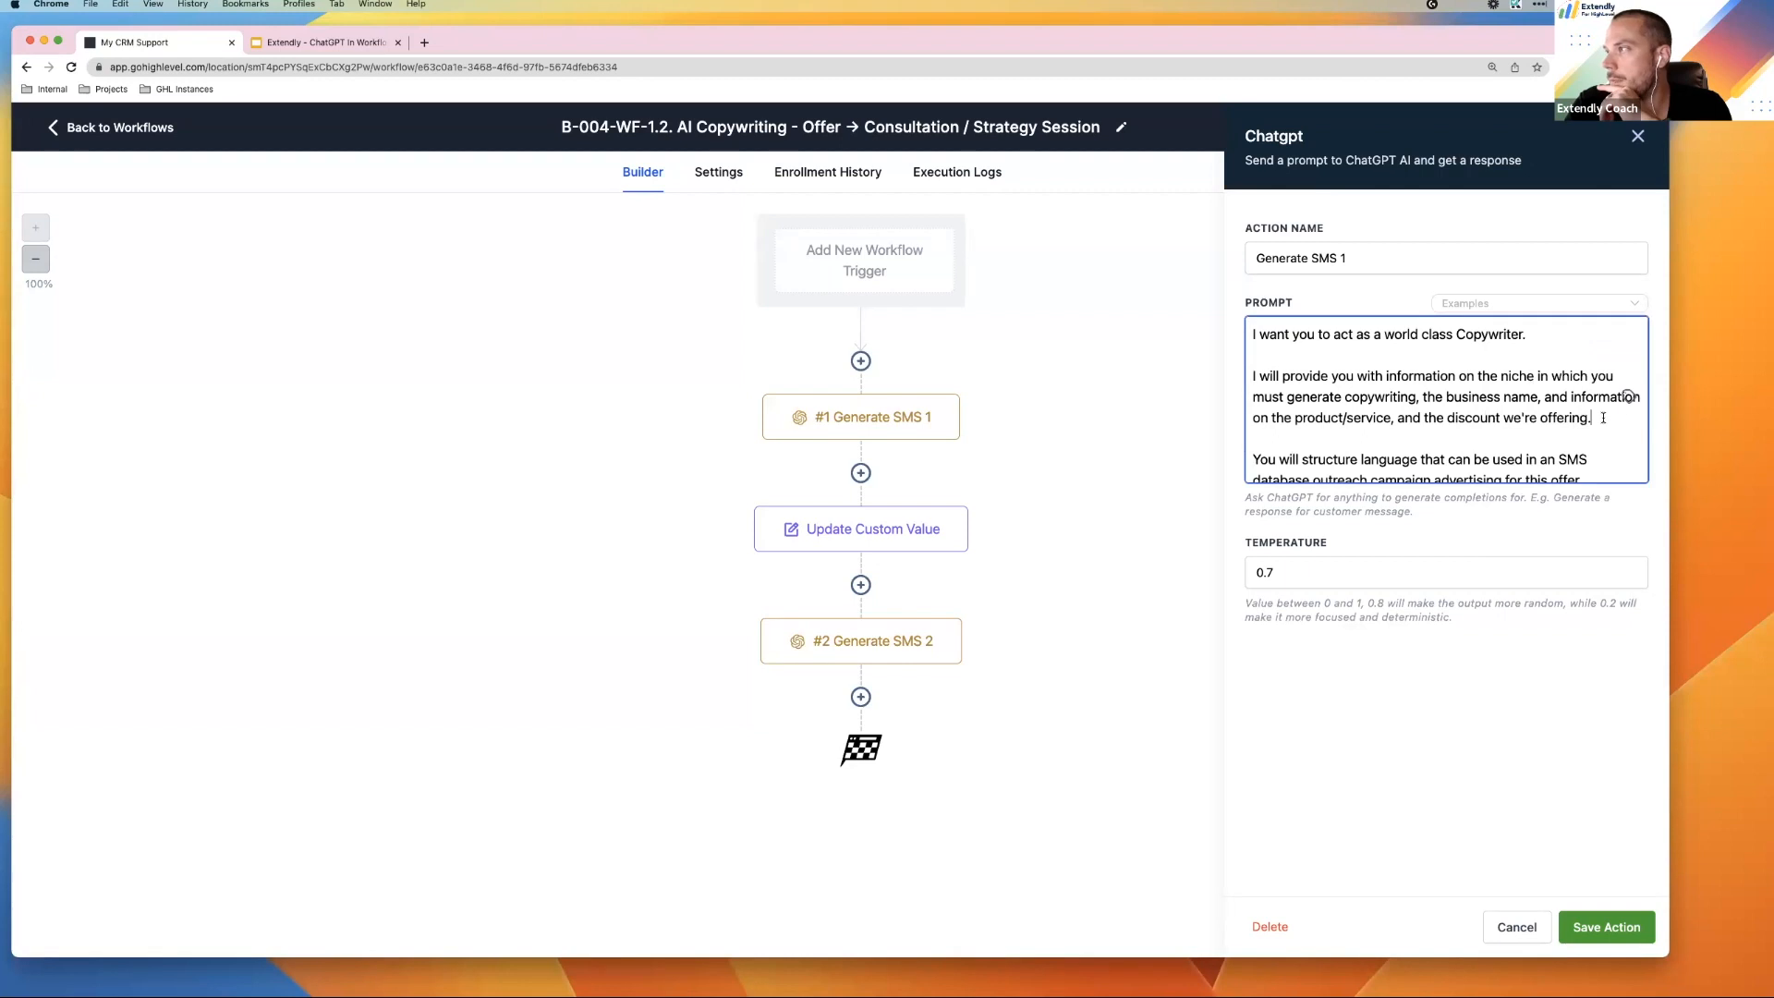
key(Return)
key(Return)
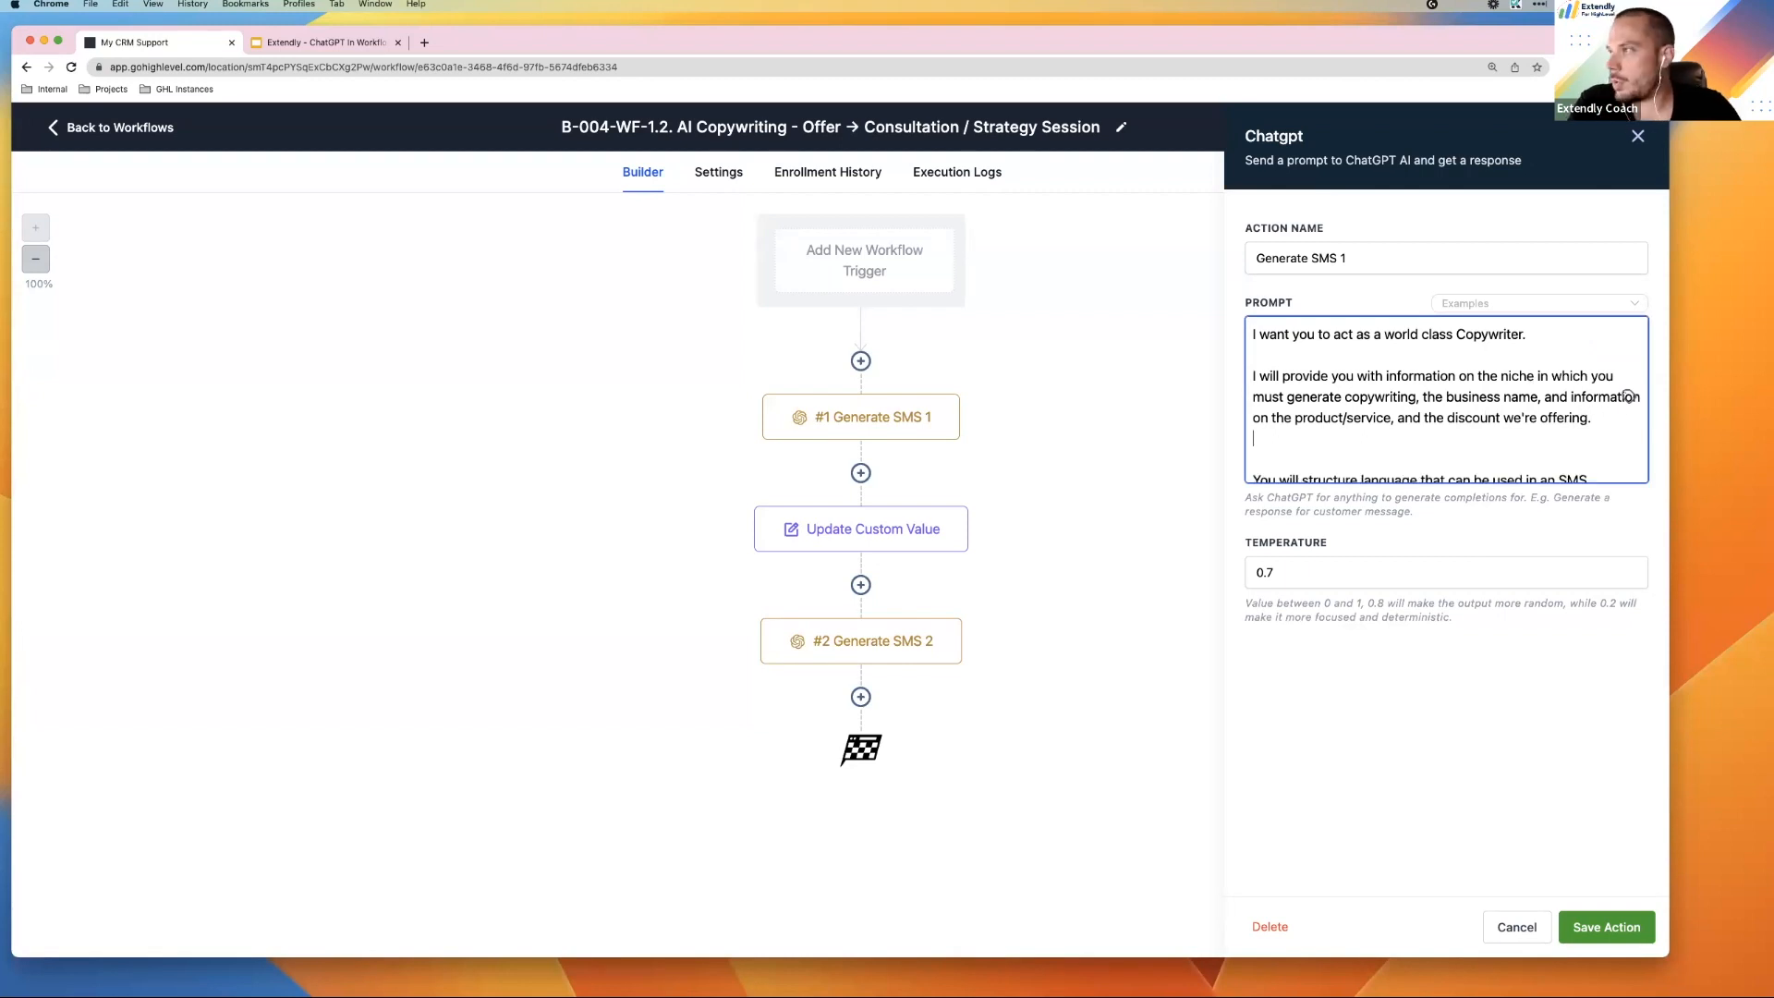
scroll(1628, 397, down, 2)
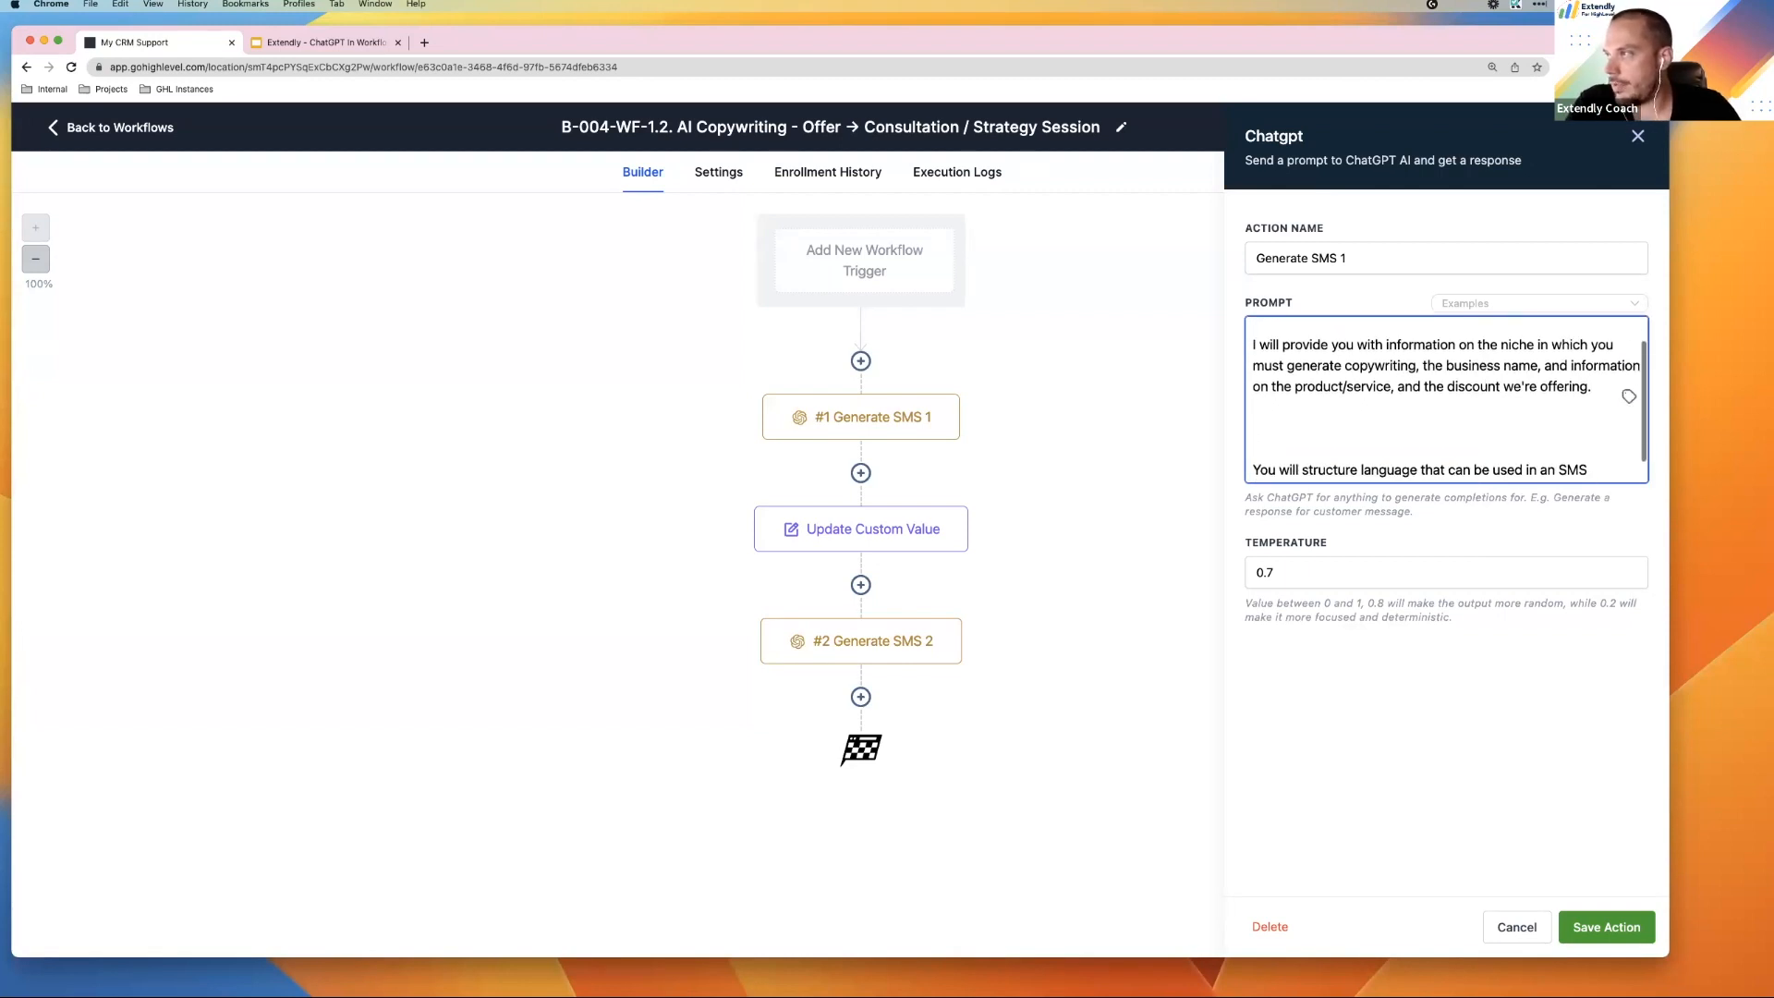
text(Here)
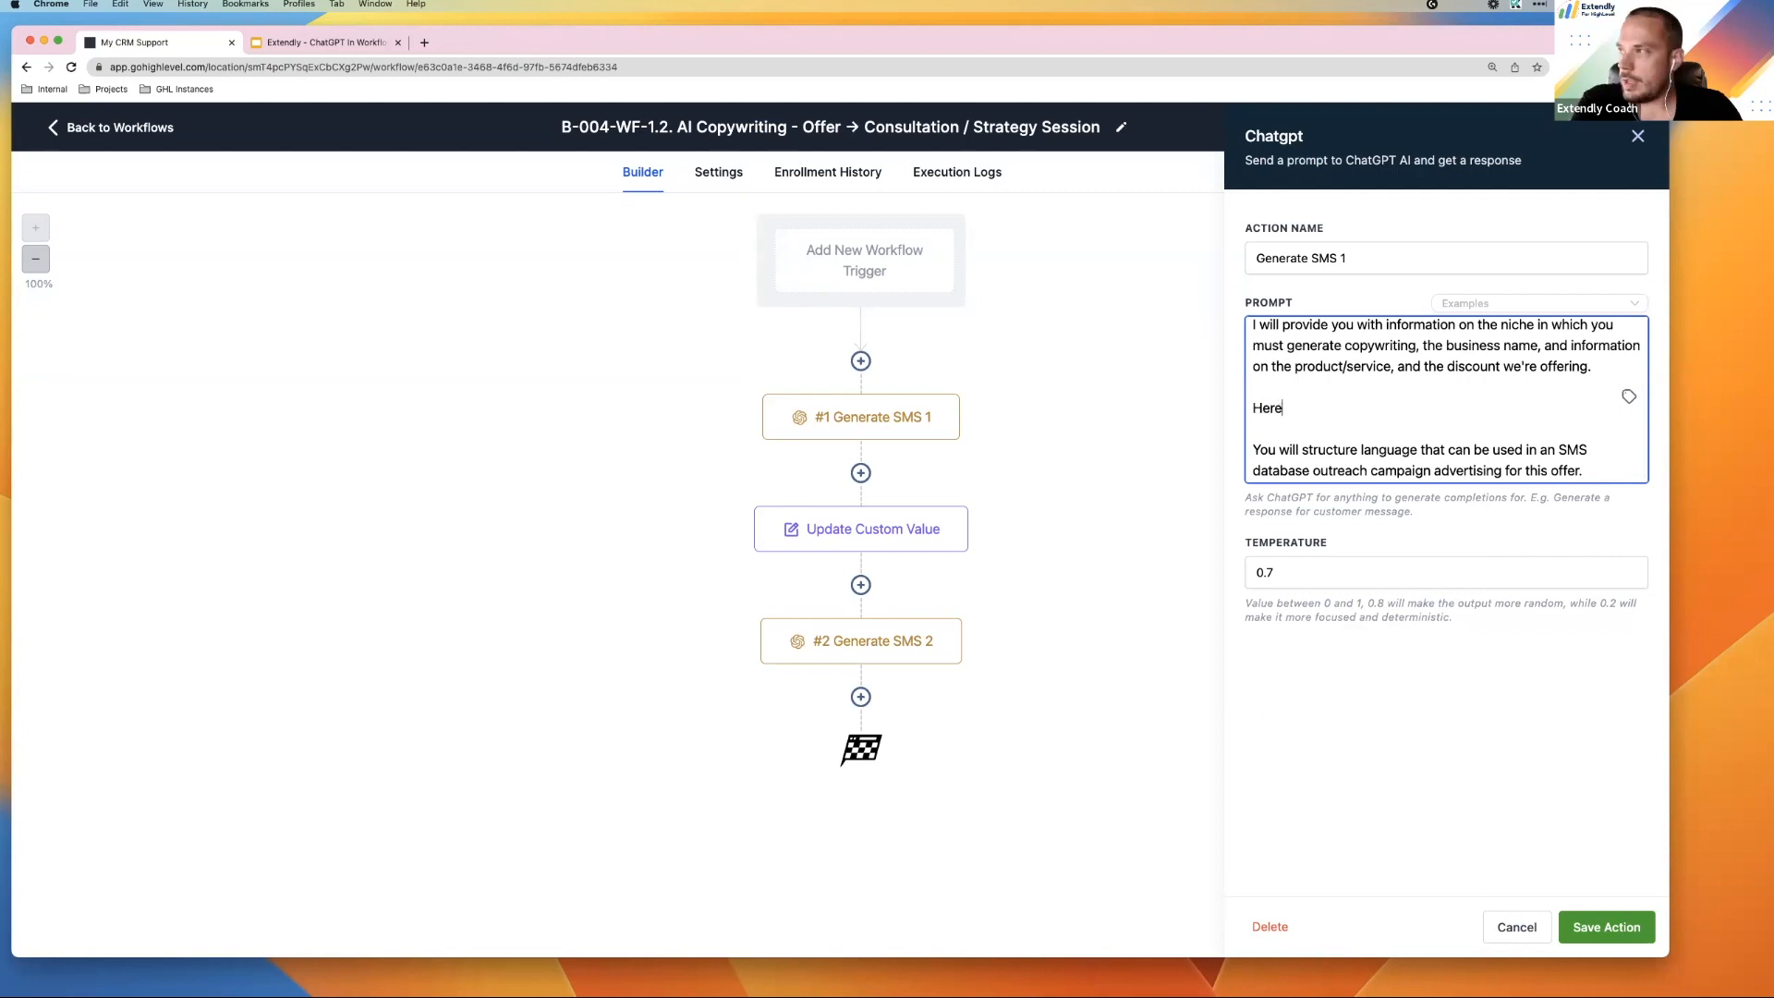
text( is the informatio)
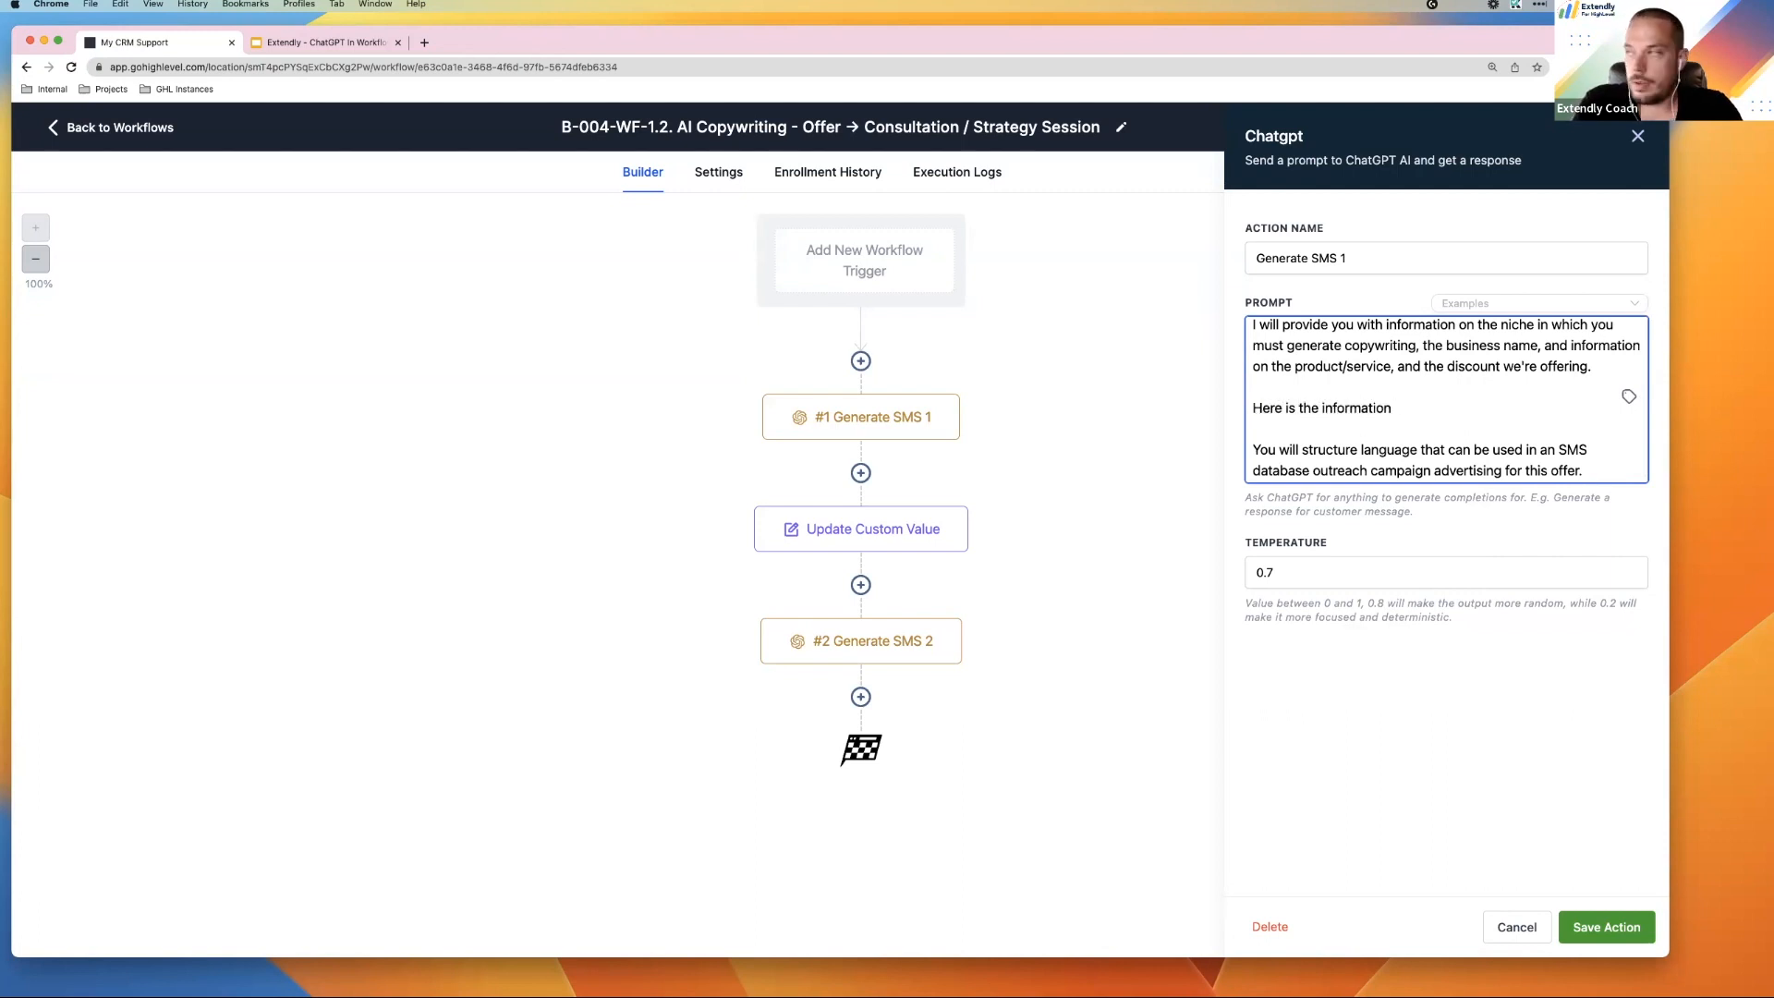
text(n)
key(BackSpace)
key(BackSpace)
key(BackSpace)
key(BackSpace)
key(BackSpace)
key(BackSpace)
key(BackSpace)
key(BackSpace)
key(BackSpace)
key(BackSpace)
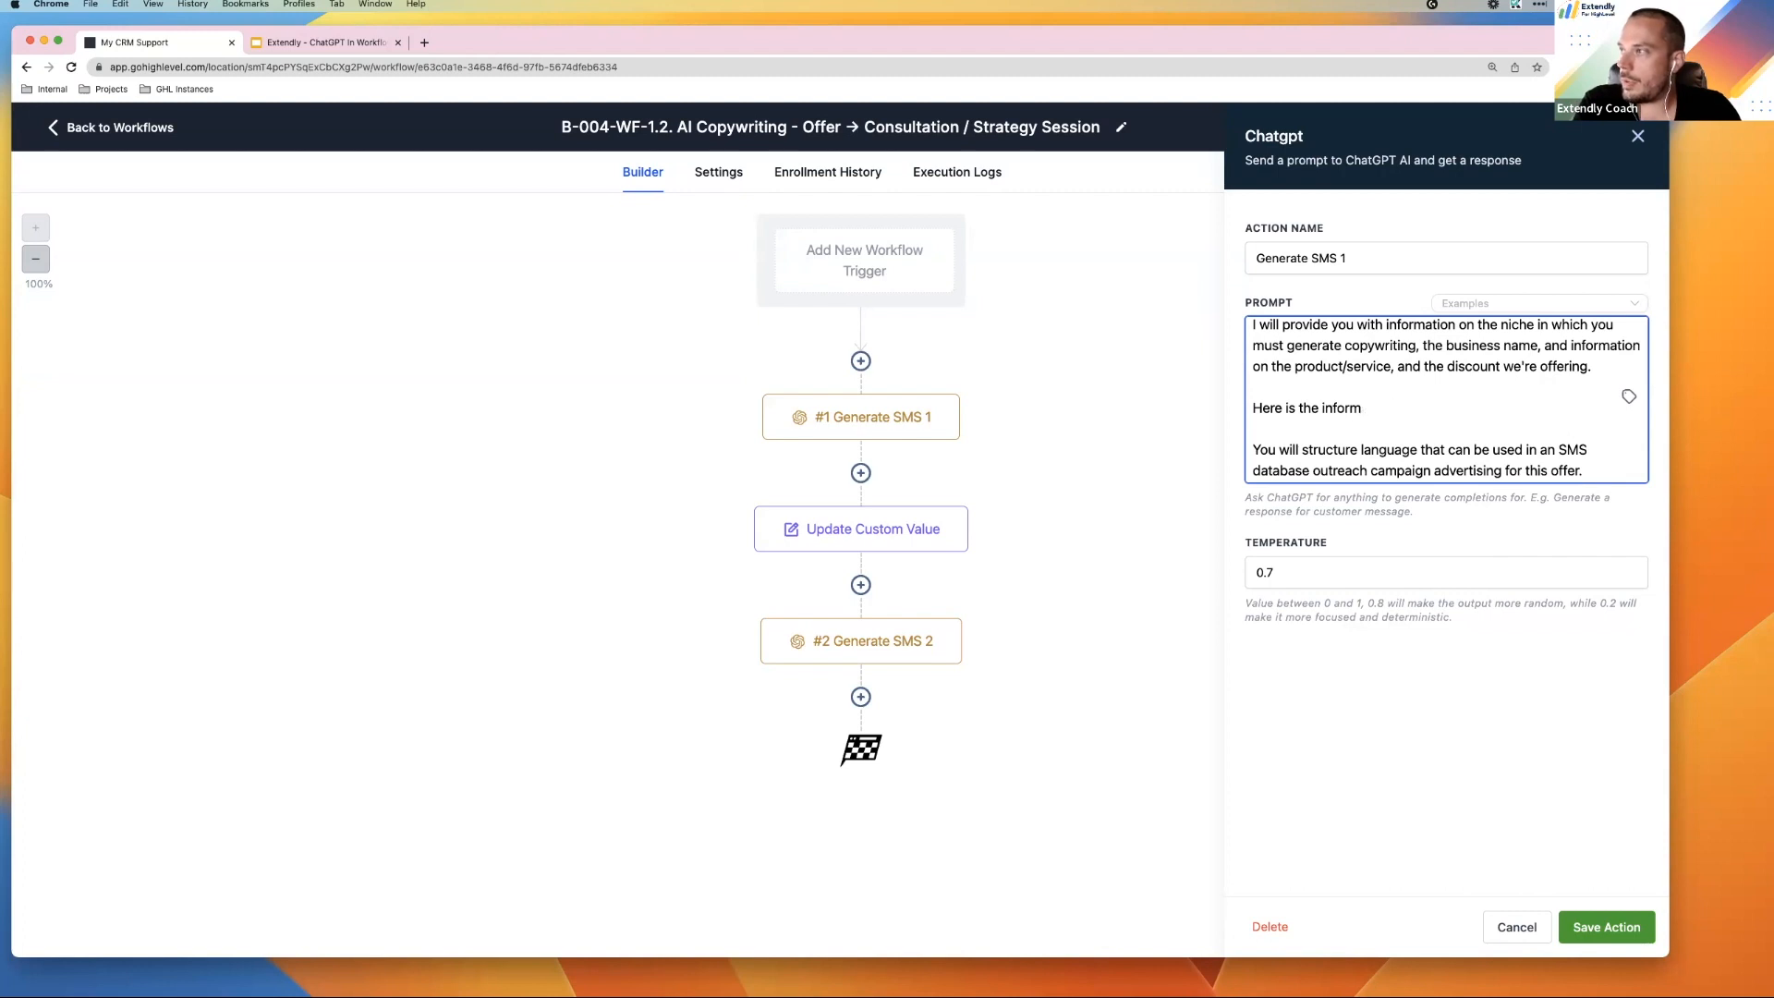
text(pro)
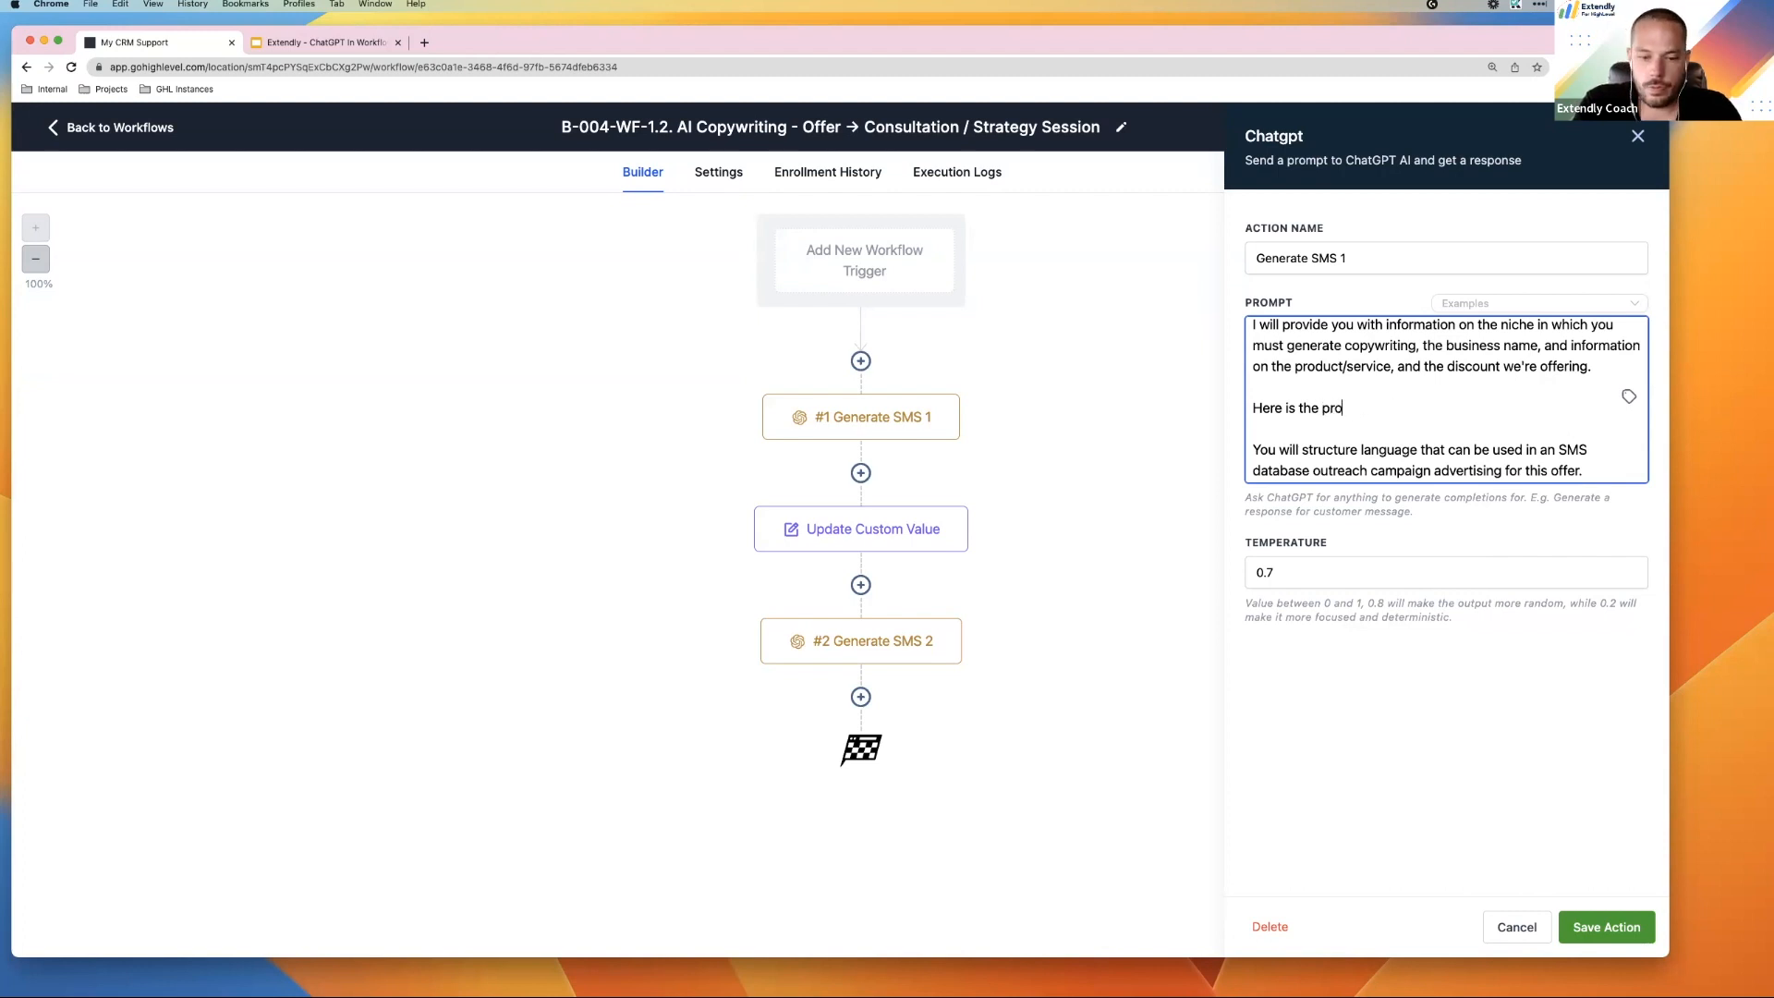
text(vided information)
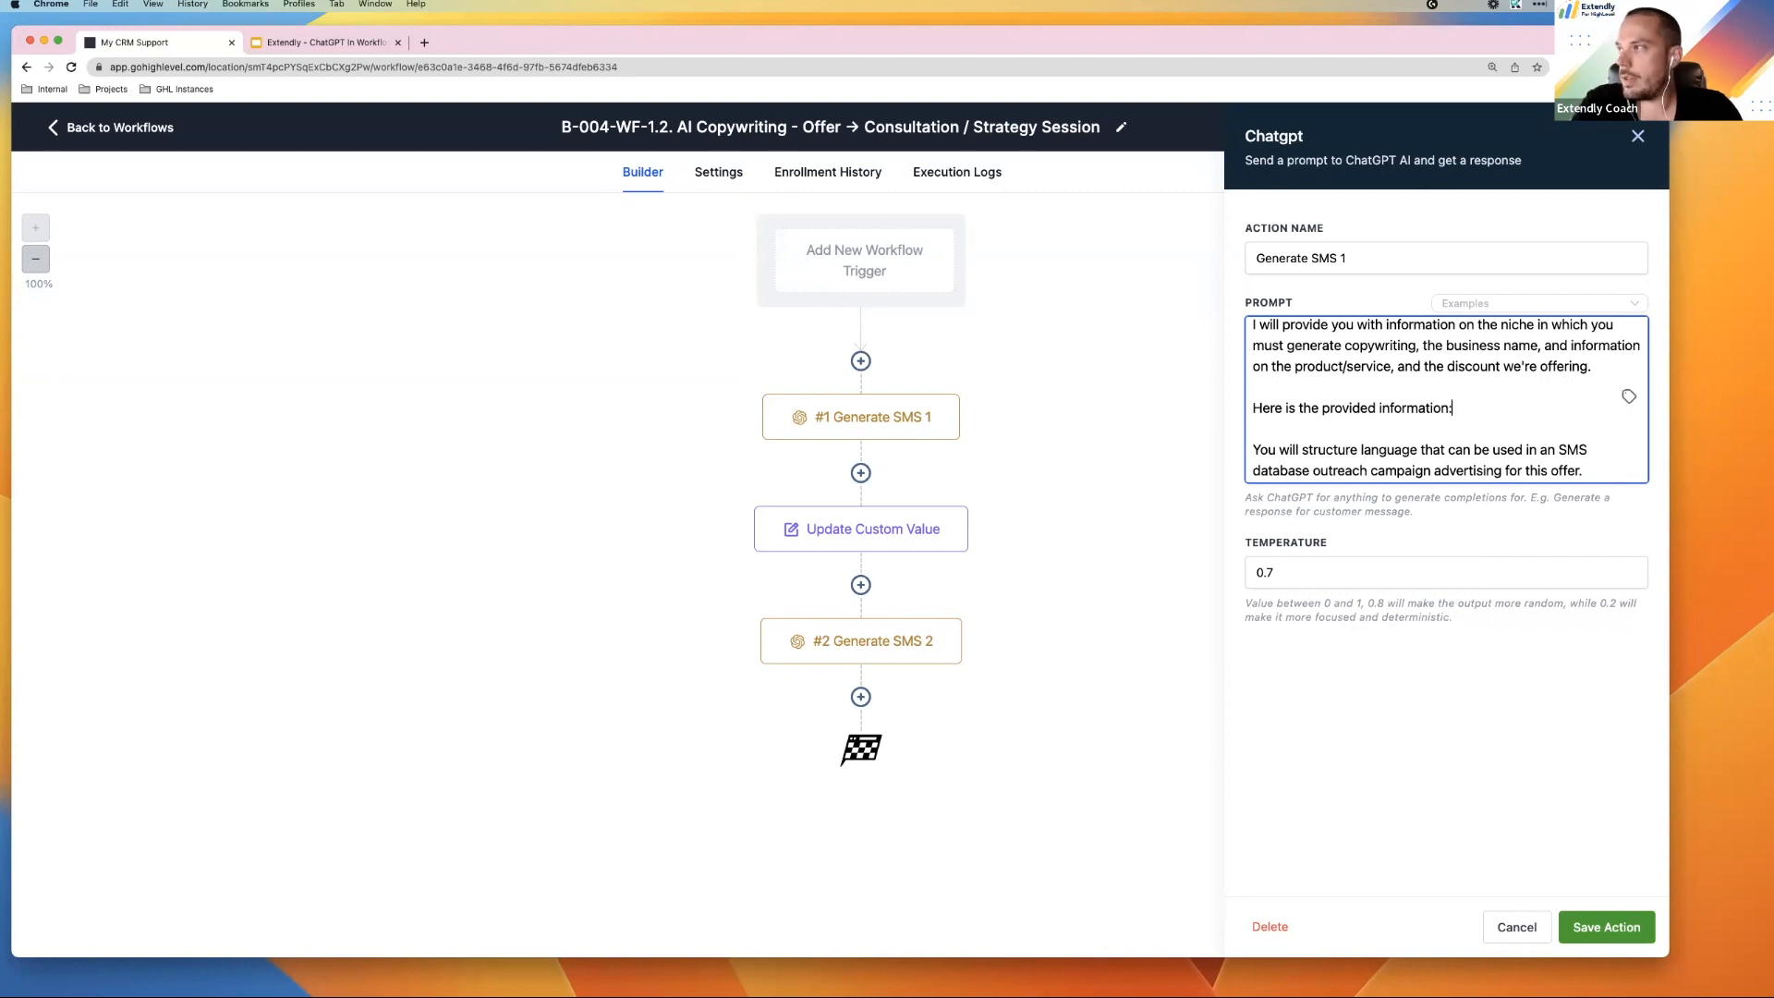
text(:)
Add the labels "Business Name:", "Information on product/service:" and "Discount we're offering:" on separate lines under the provided information heading
key(Return)
text(Business)
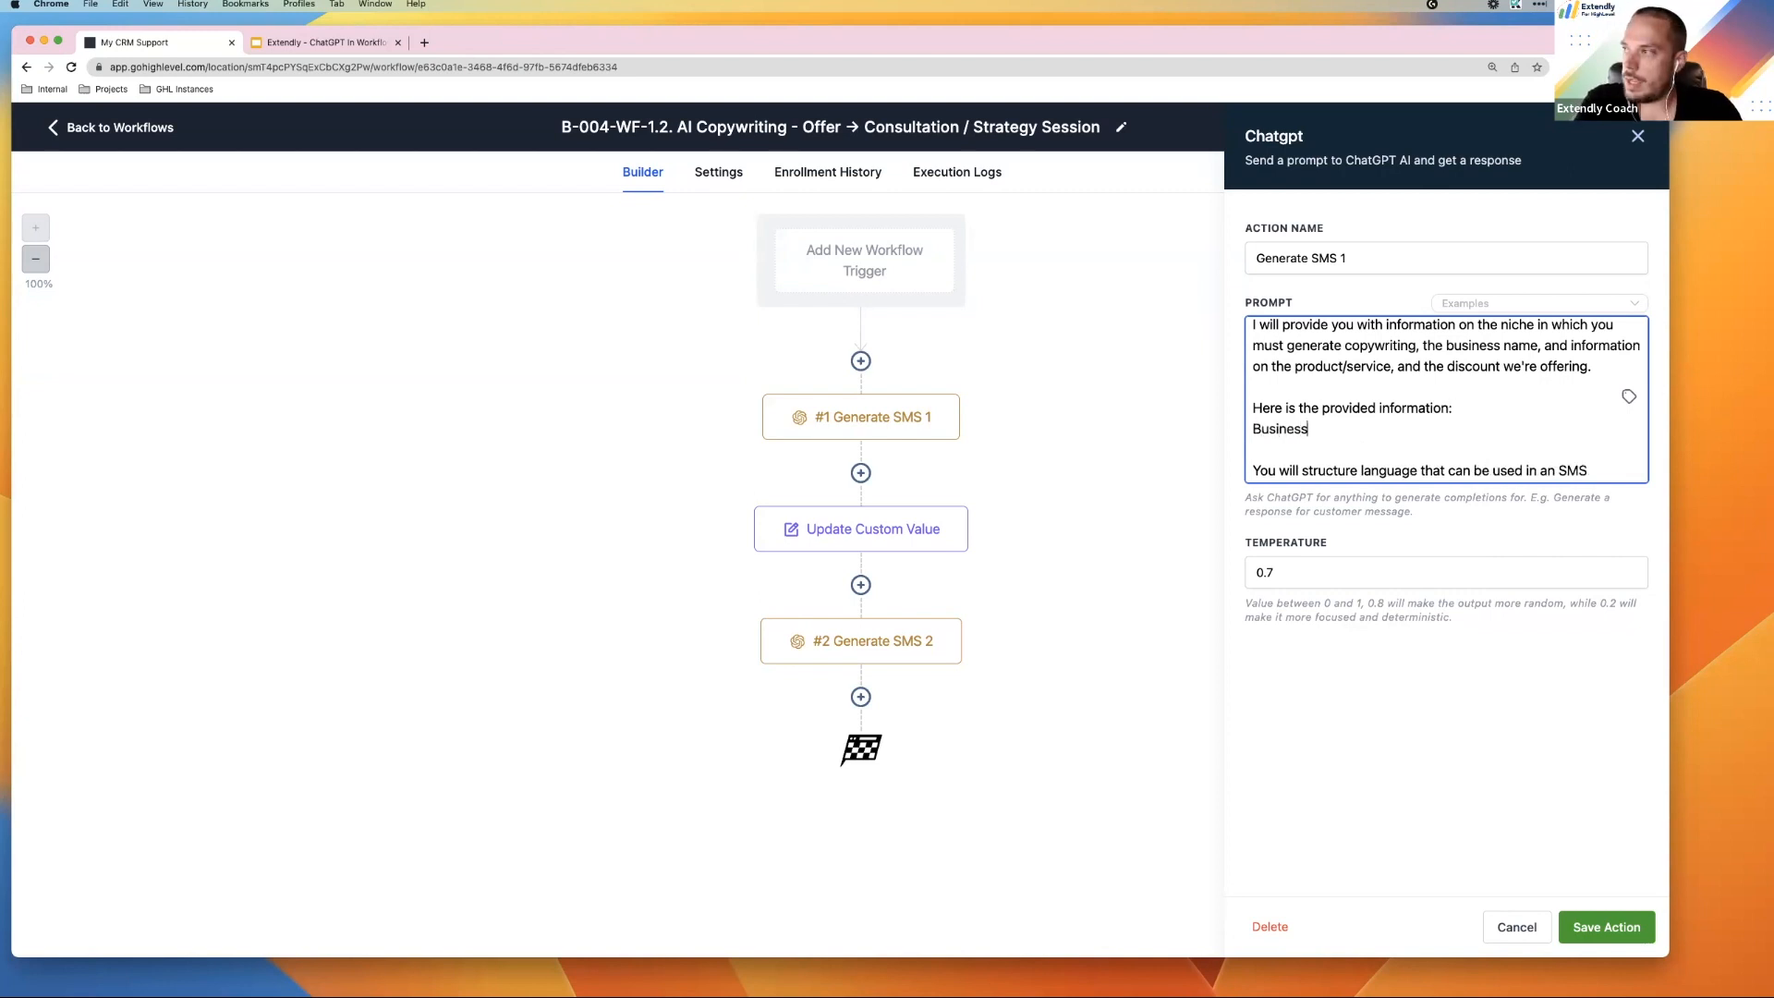
text( Name:)
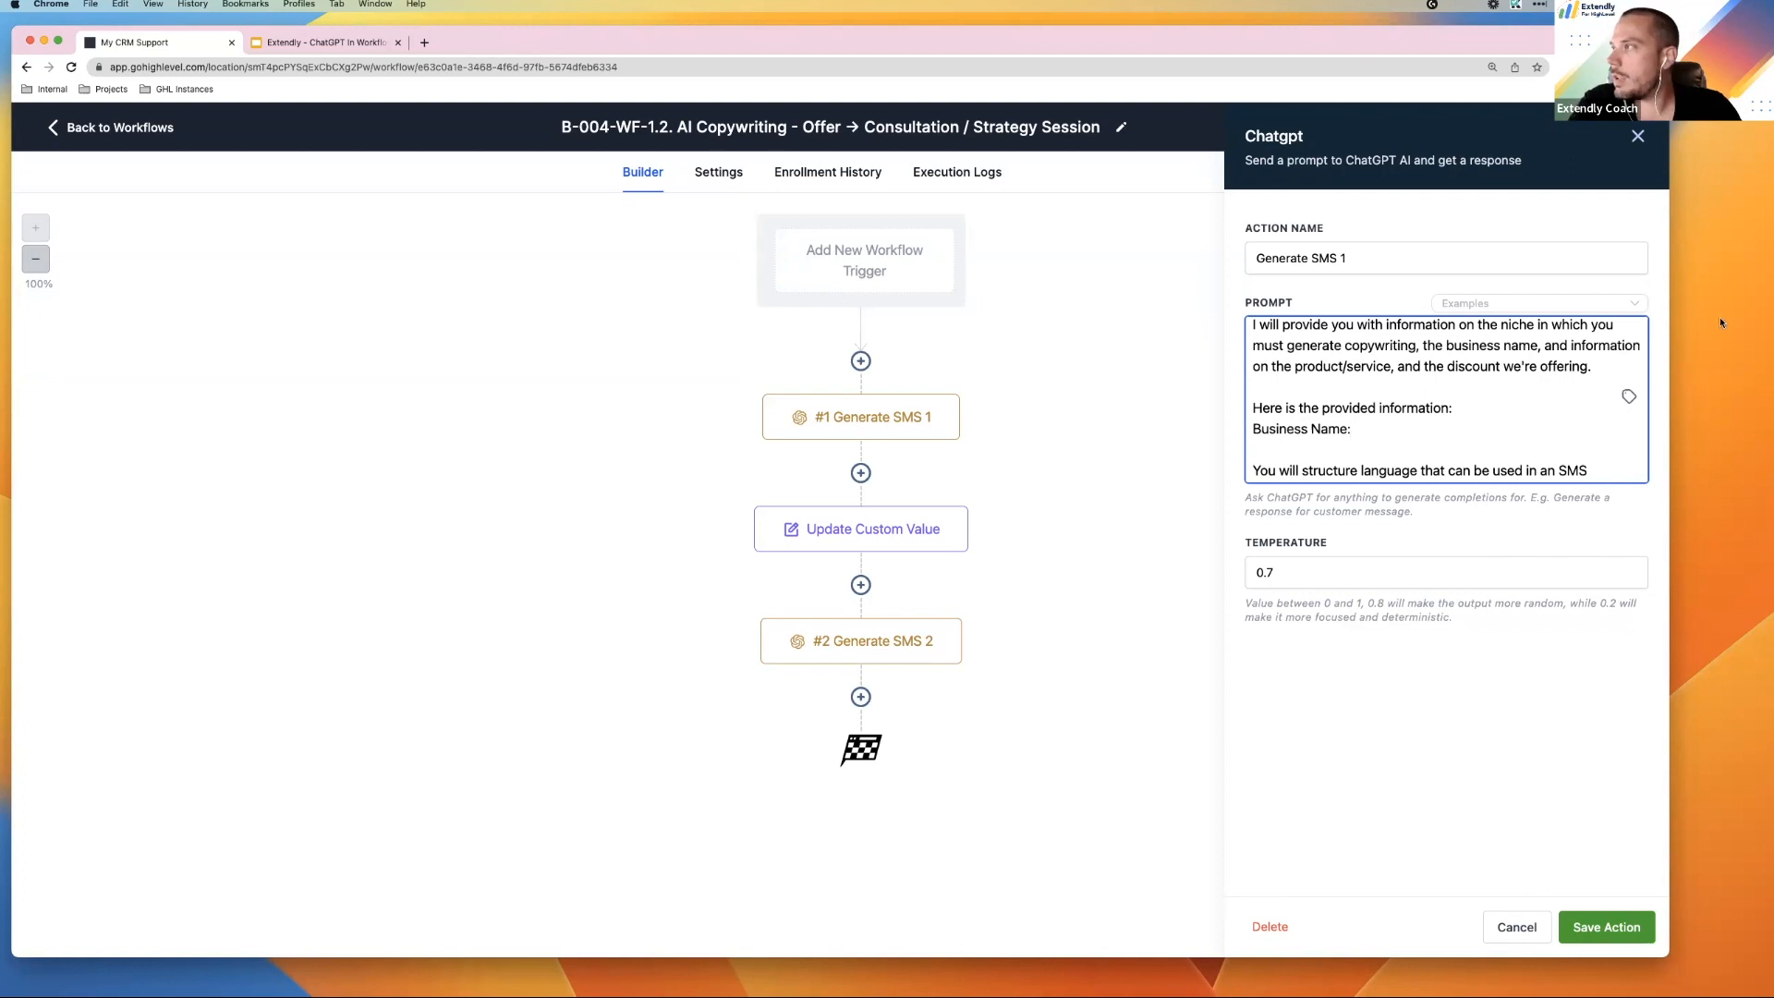
key(Return)
text(Information on product/service: )
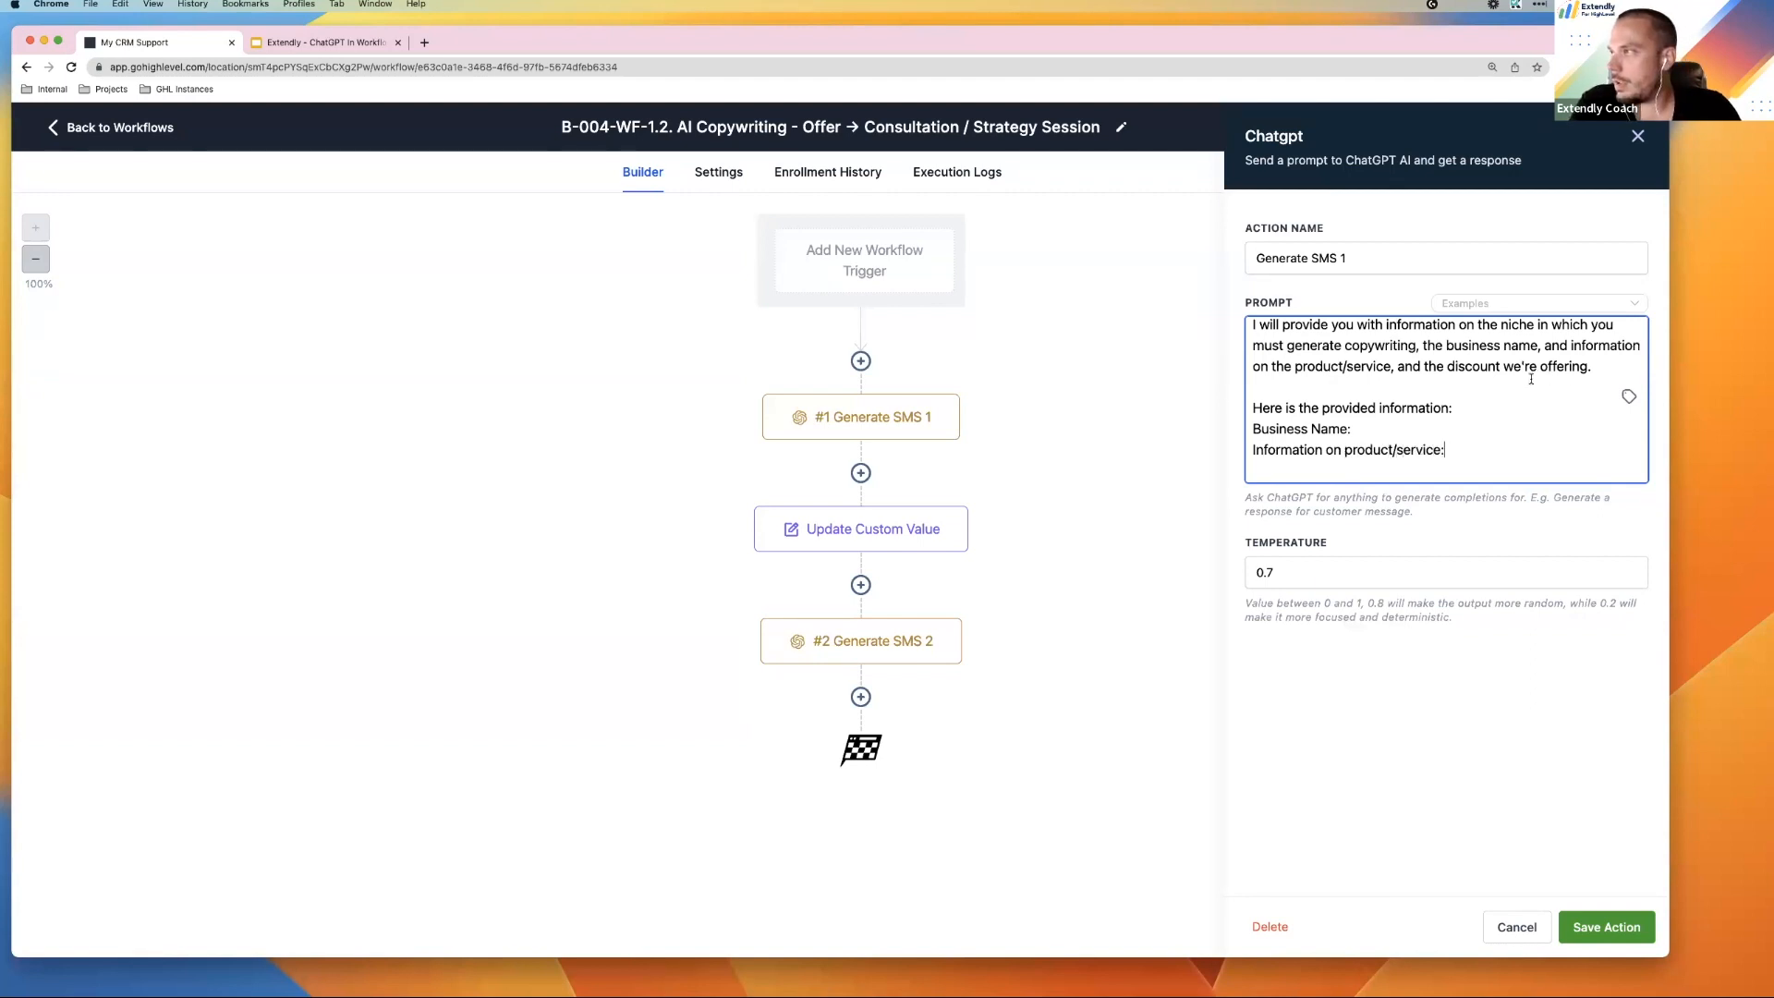
text(Disco)
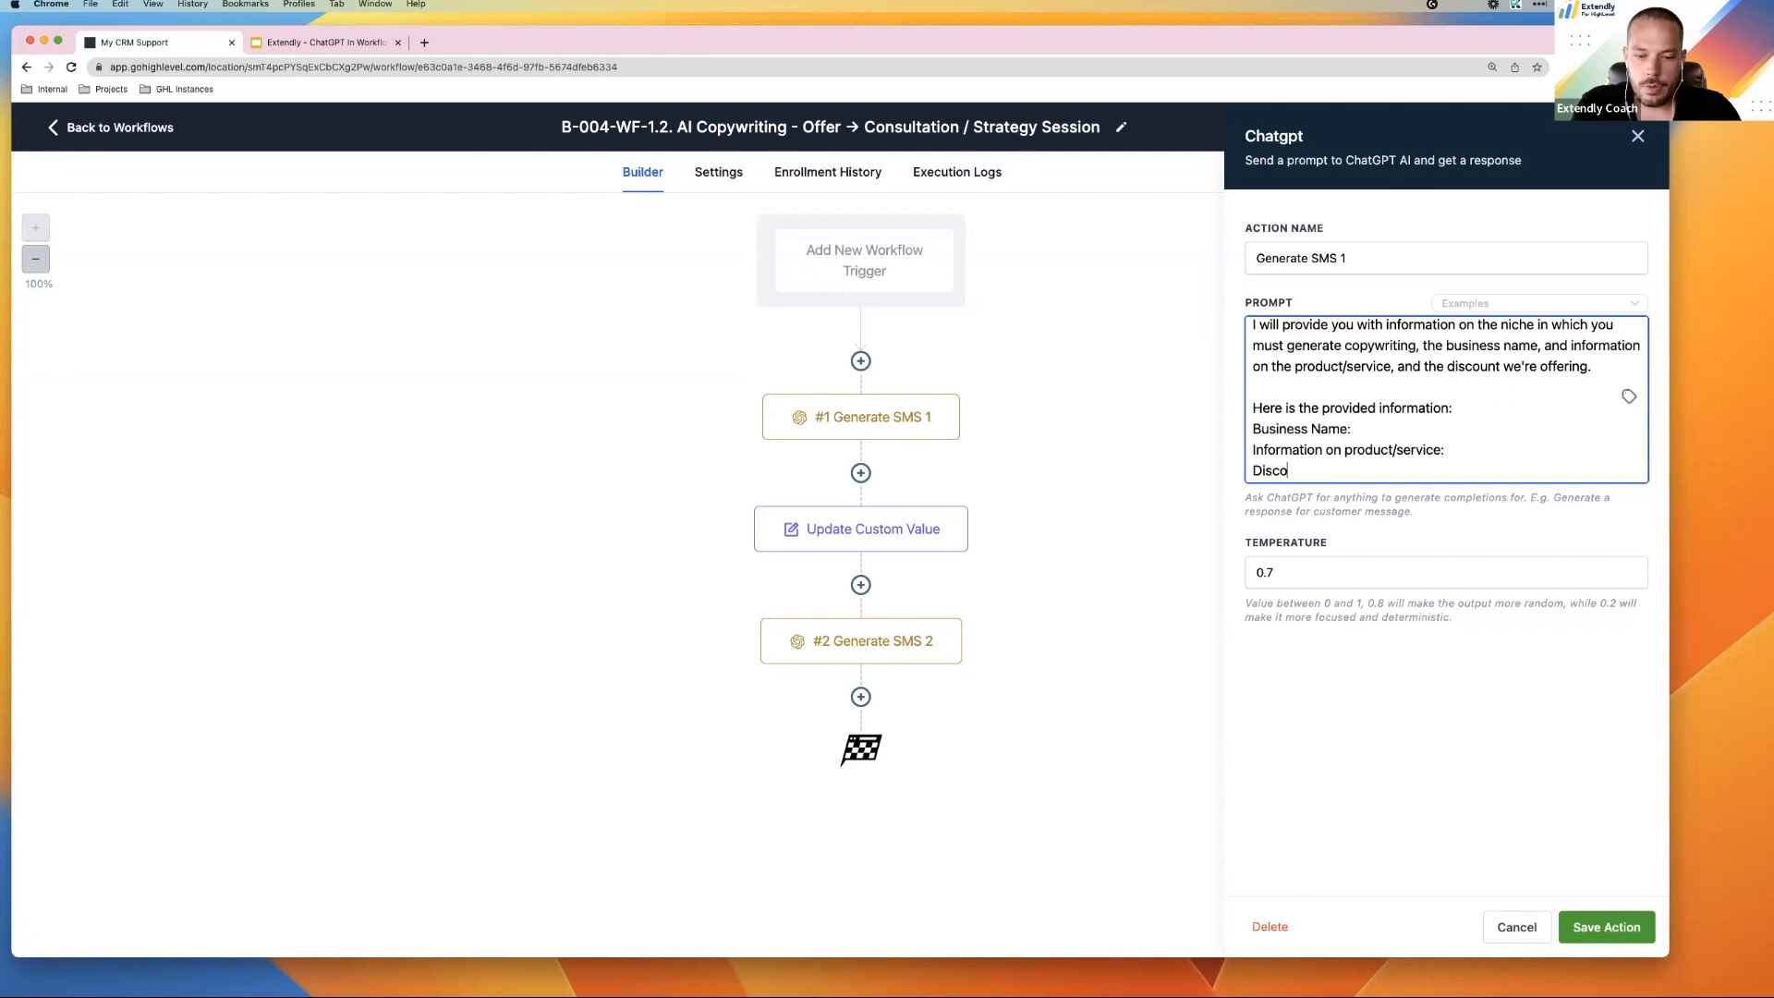
text(unt we're offering)
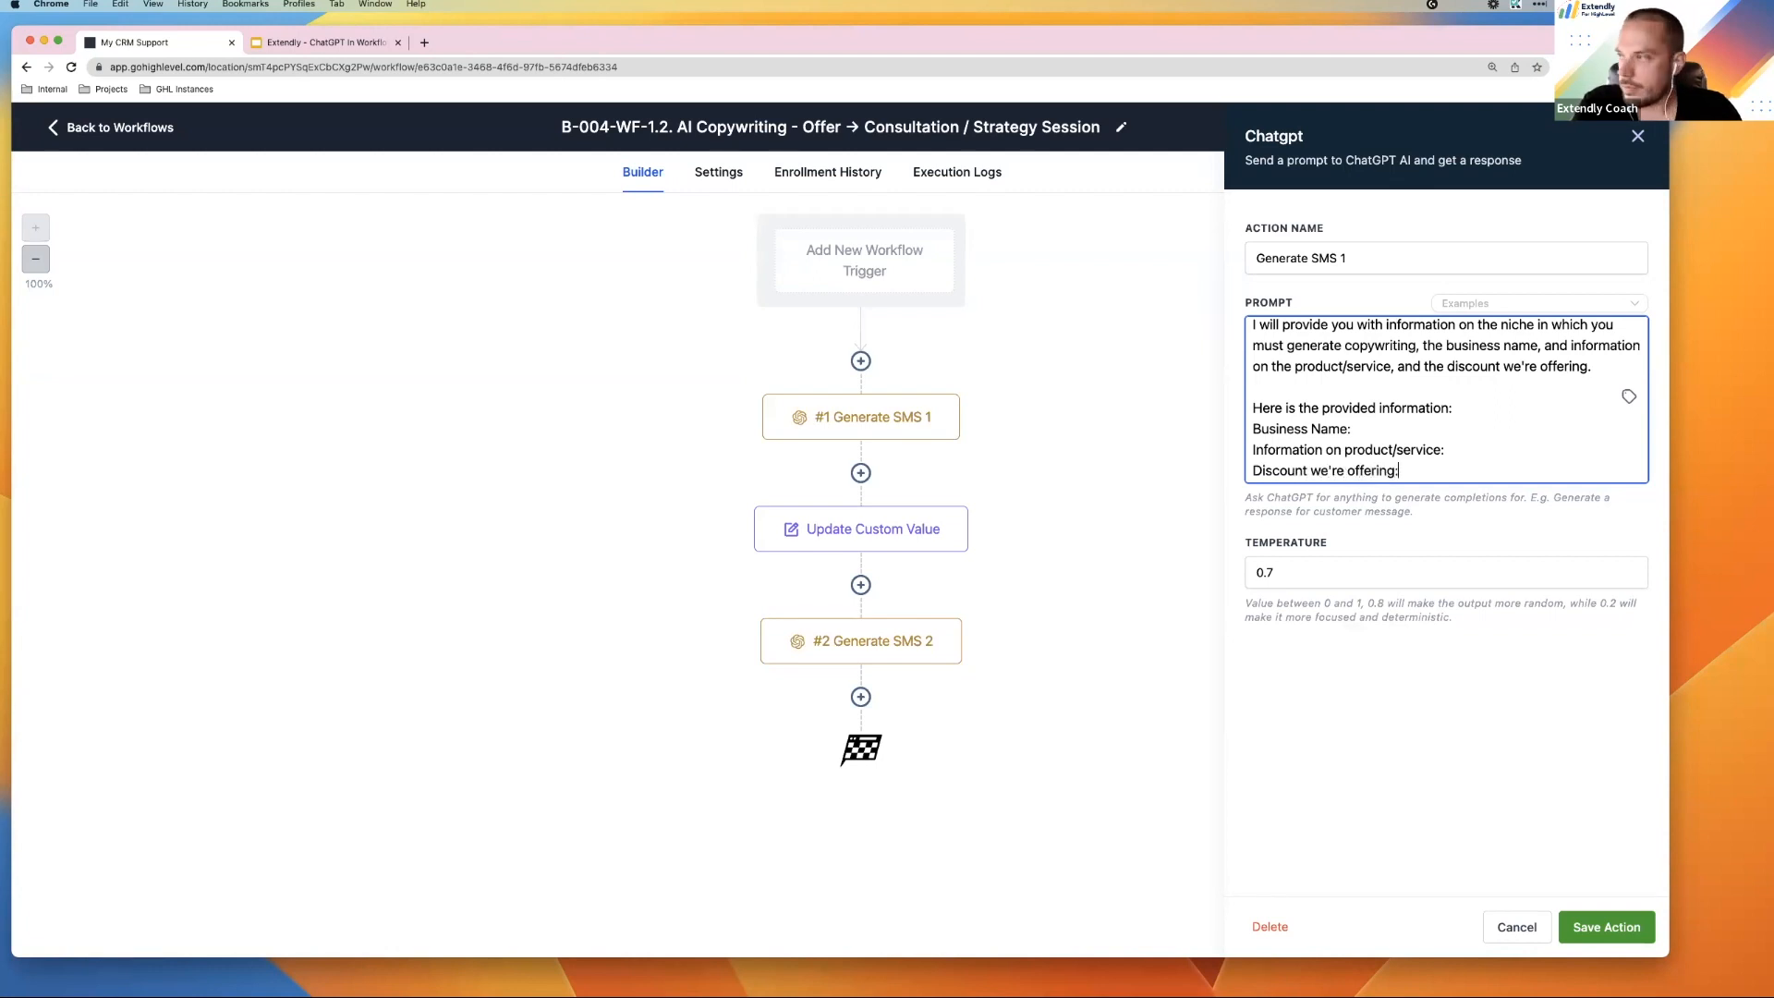
text(:)
scroll(1317, 413, down, 2)
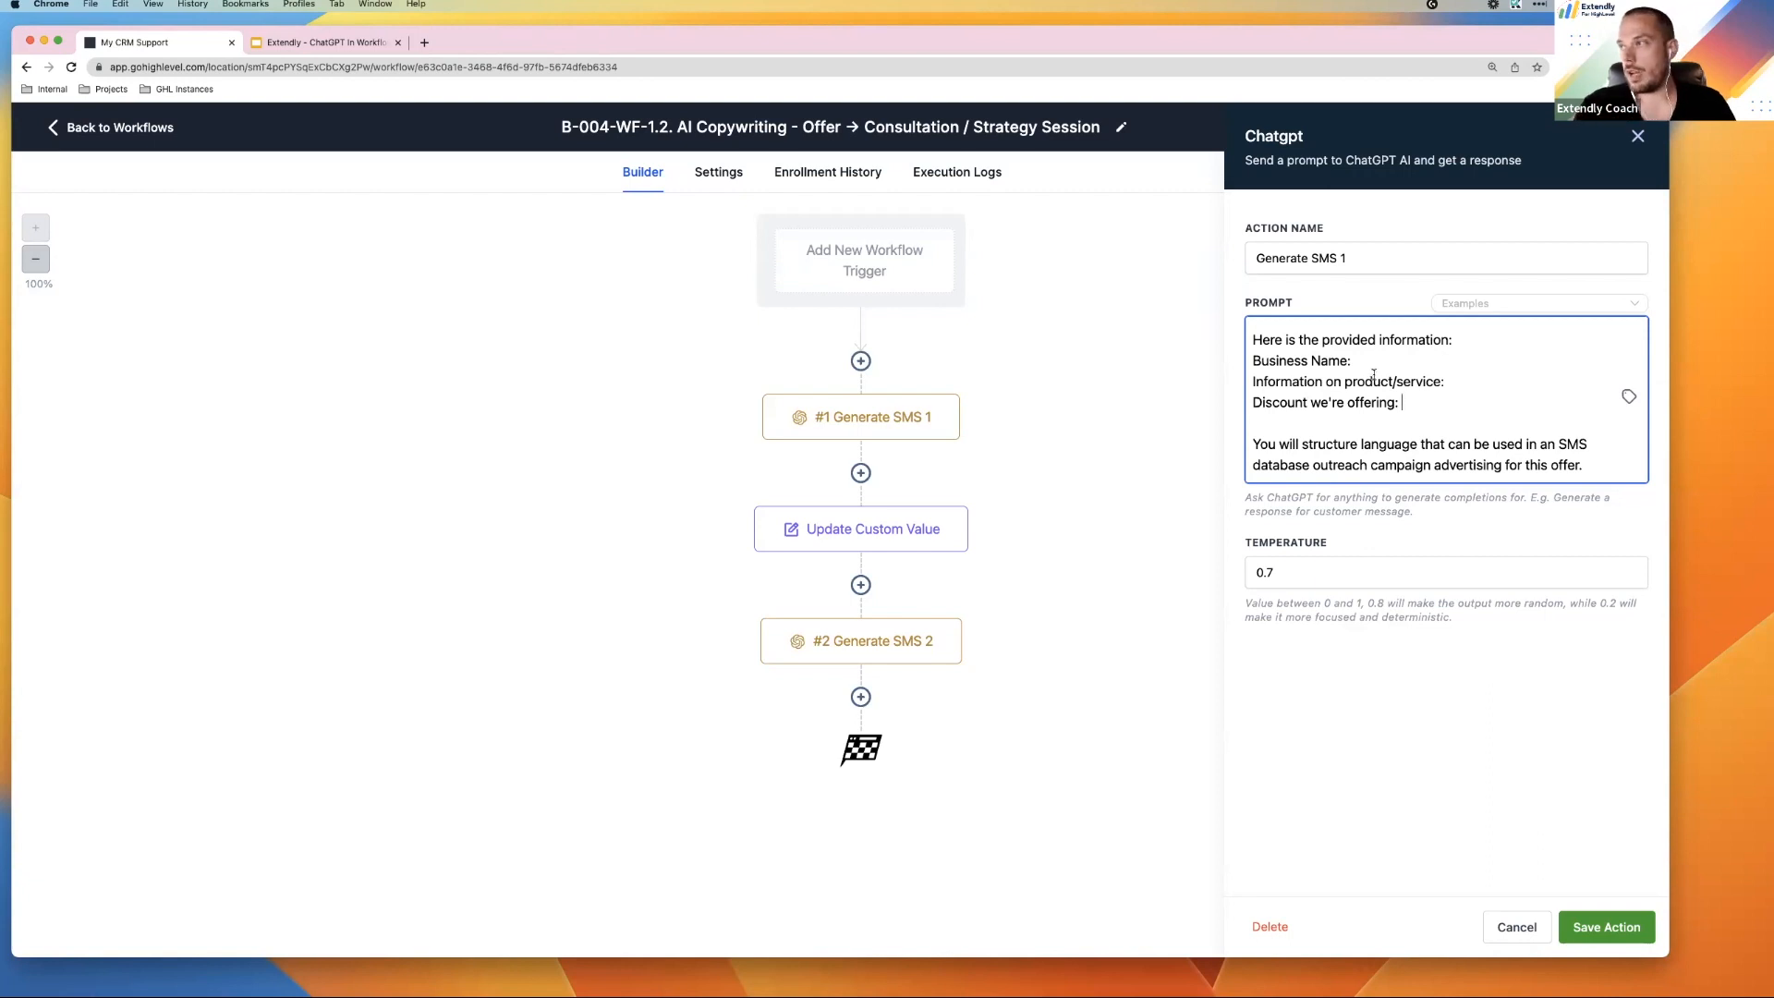
Insert the contact's company name custom value, {{contact.company_name}}, after the Business Name label
drag(1354, 362, 1252, 362)
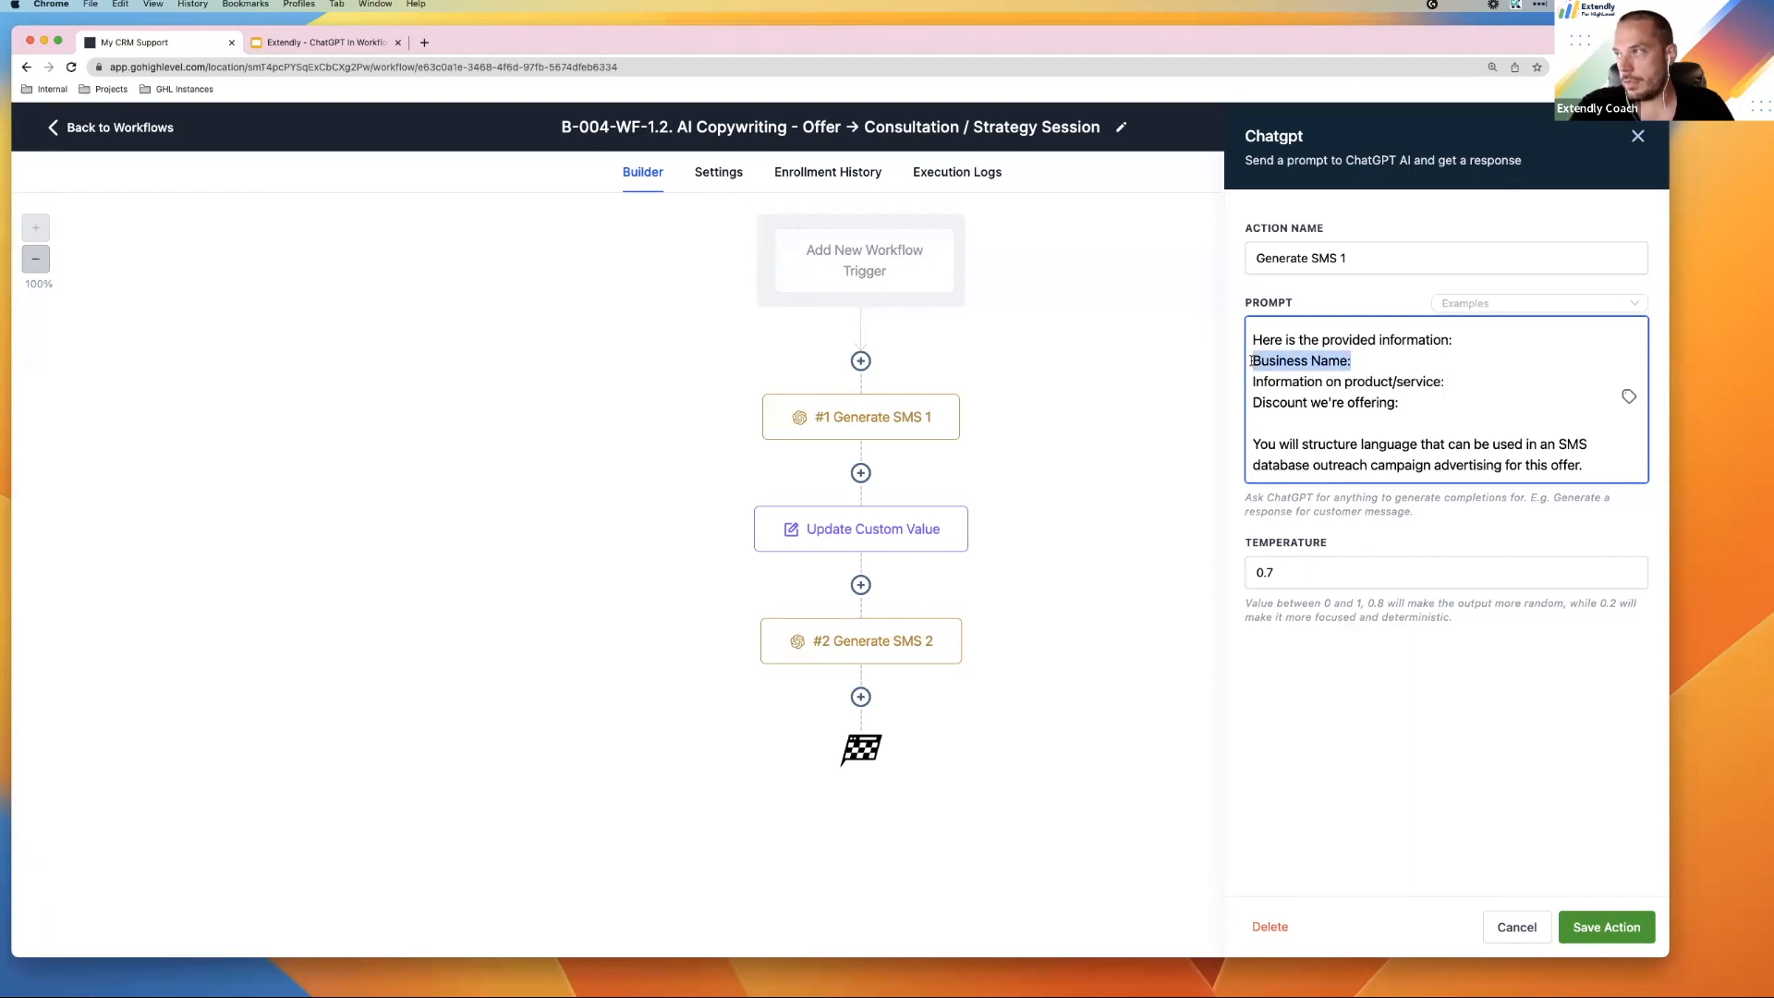
click(1417, 364)
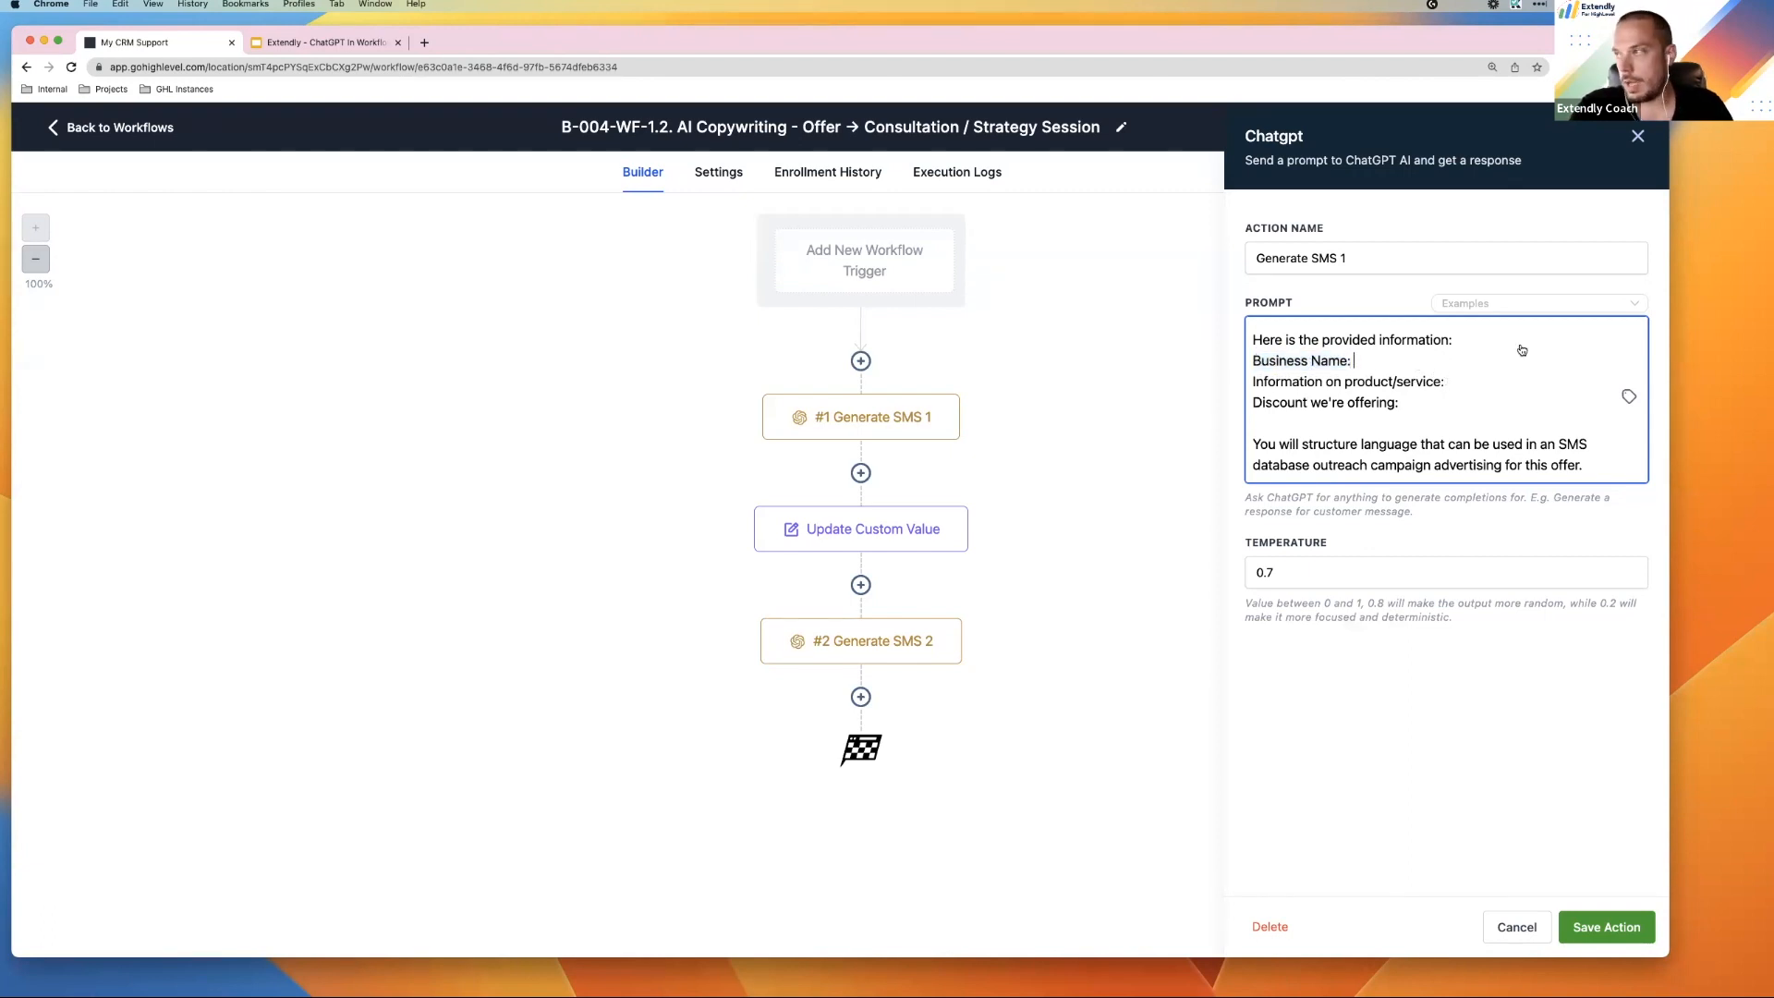
click(1629, 396)
click(1576, 391)
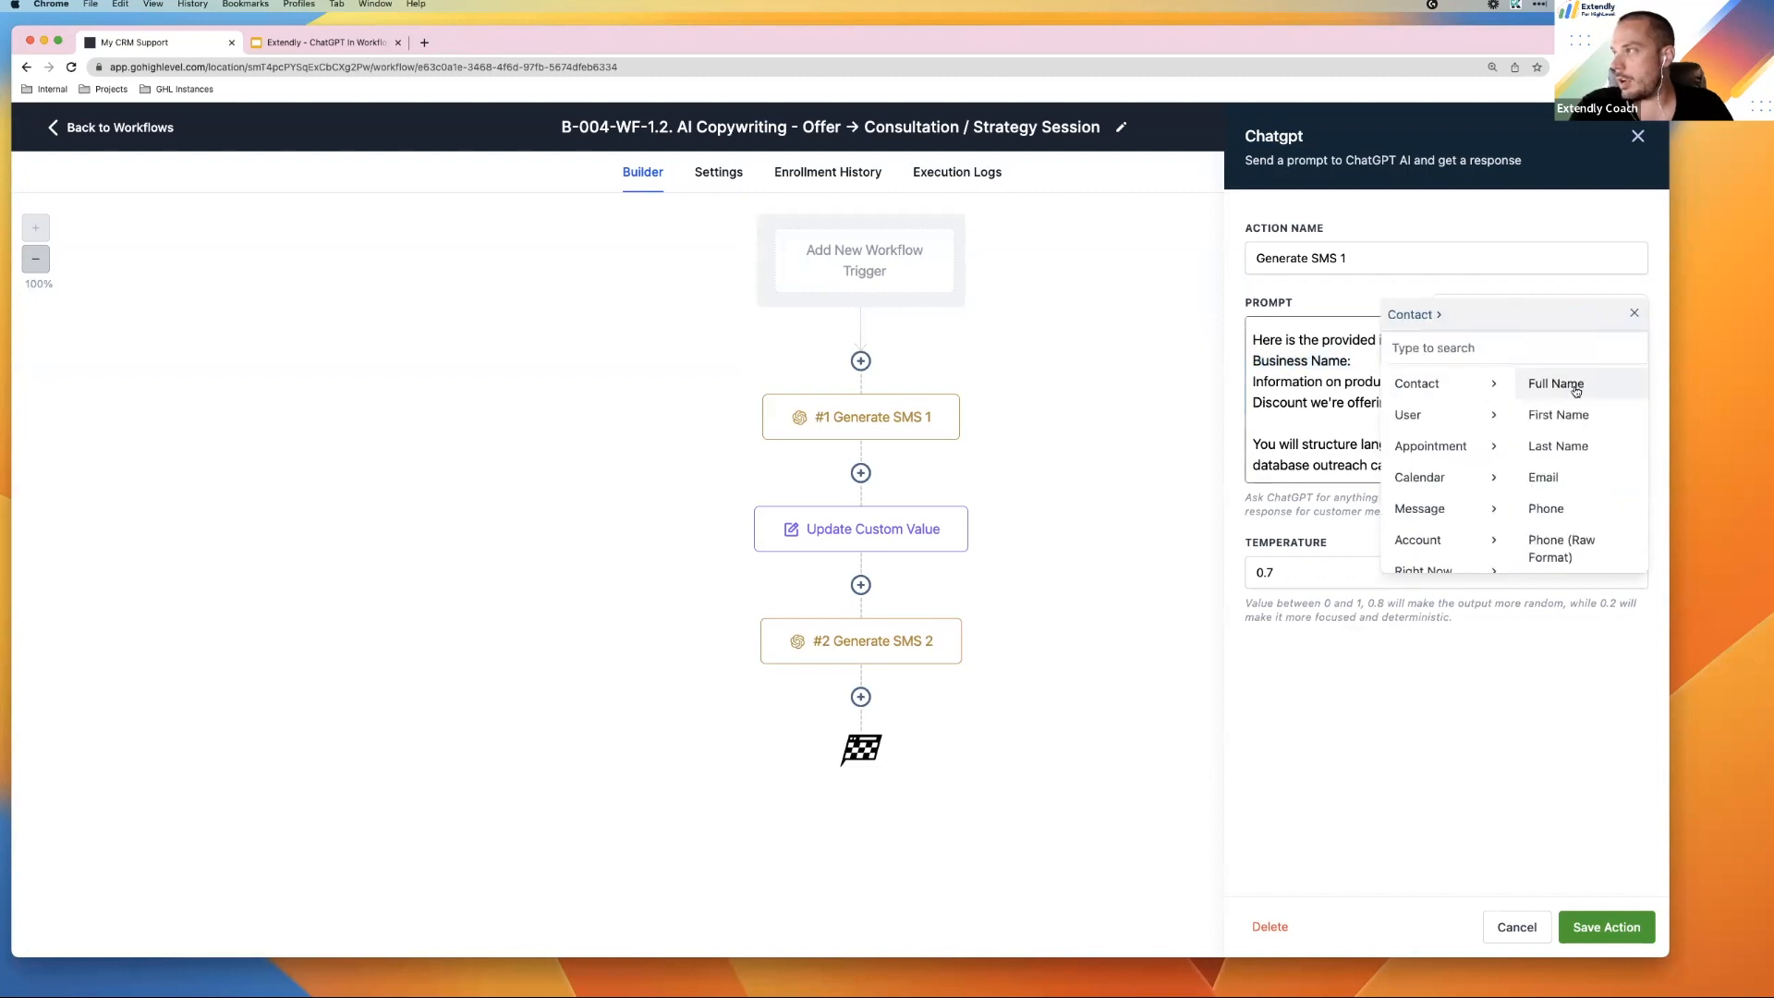
scroll(1581, 499, down, 5)
click(1562, 459)
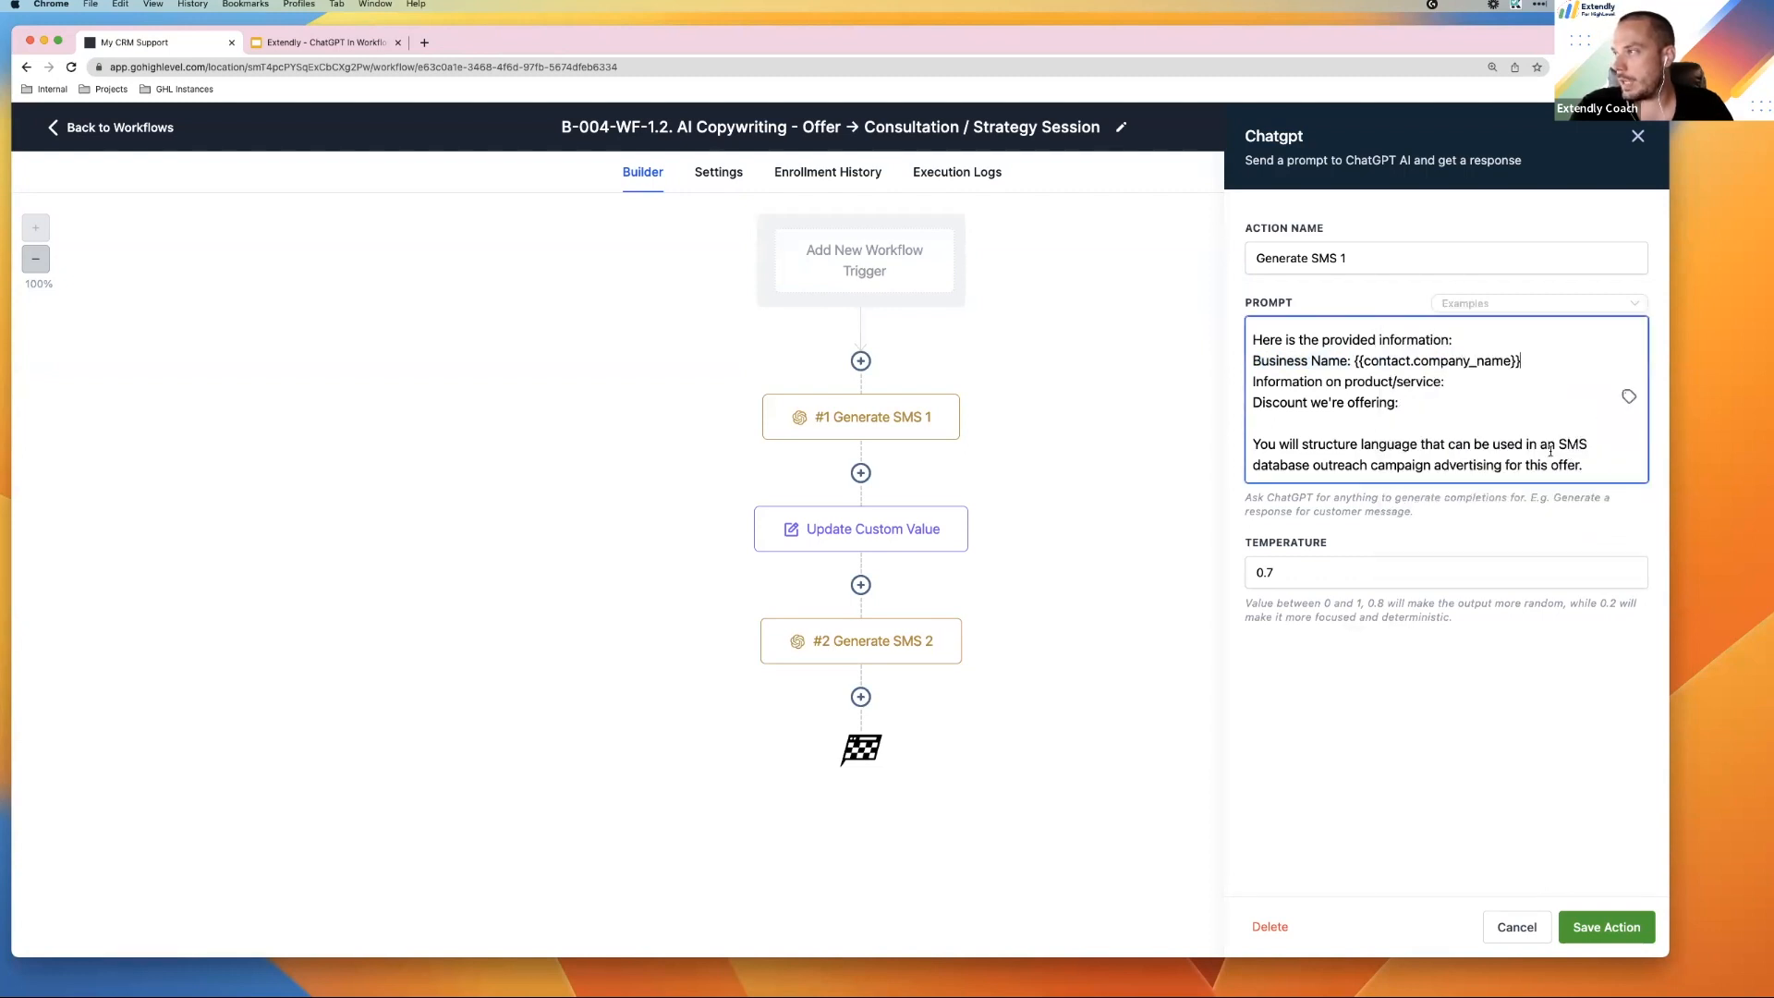
Fill in the product/service information line of the prompt with "Strategy/Consulting Session"
click(1460, 384)
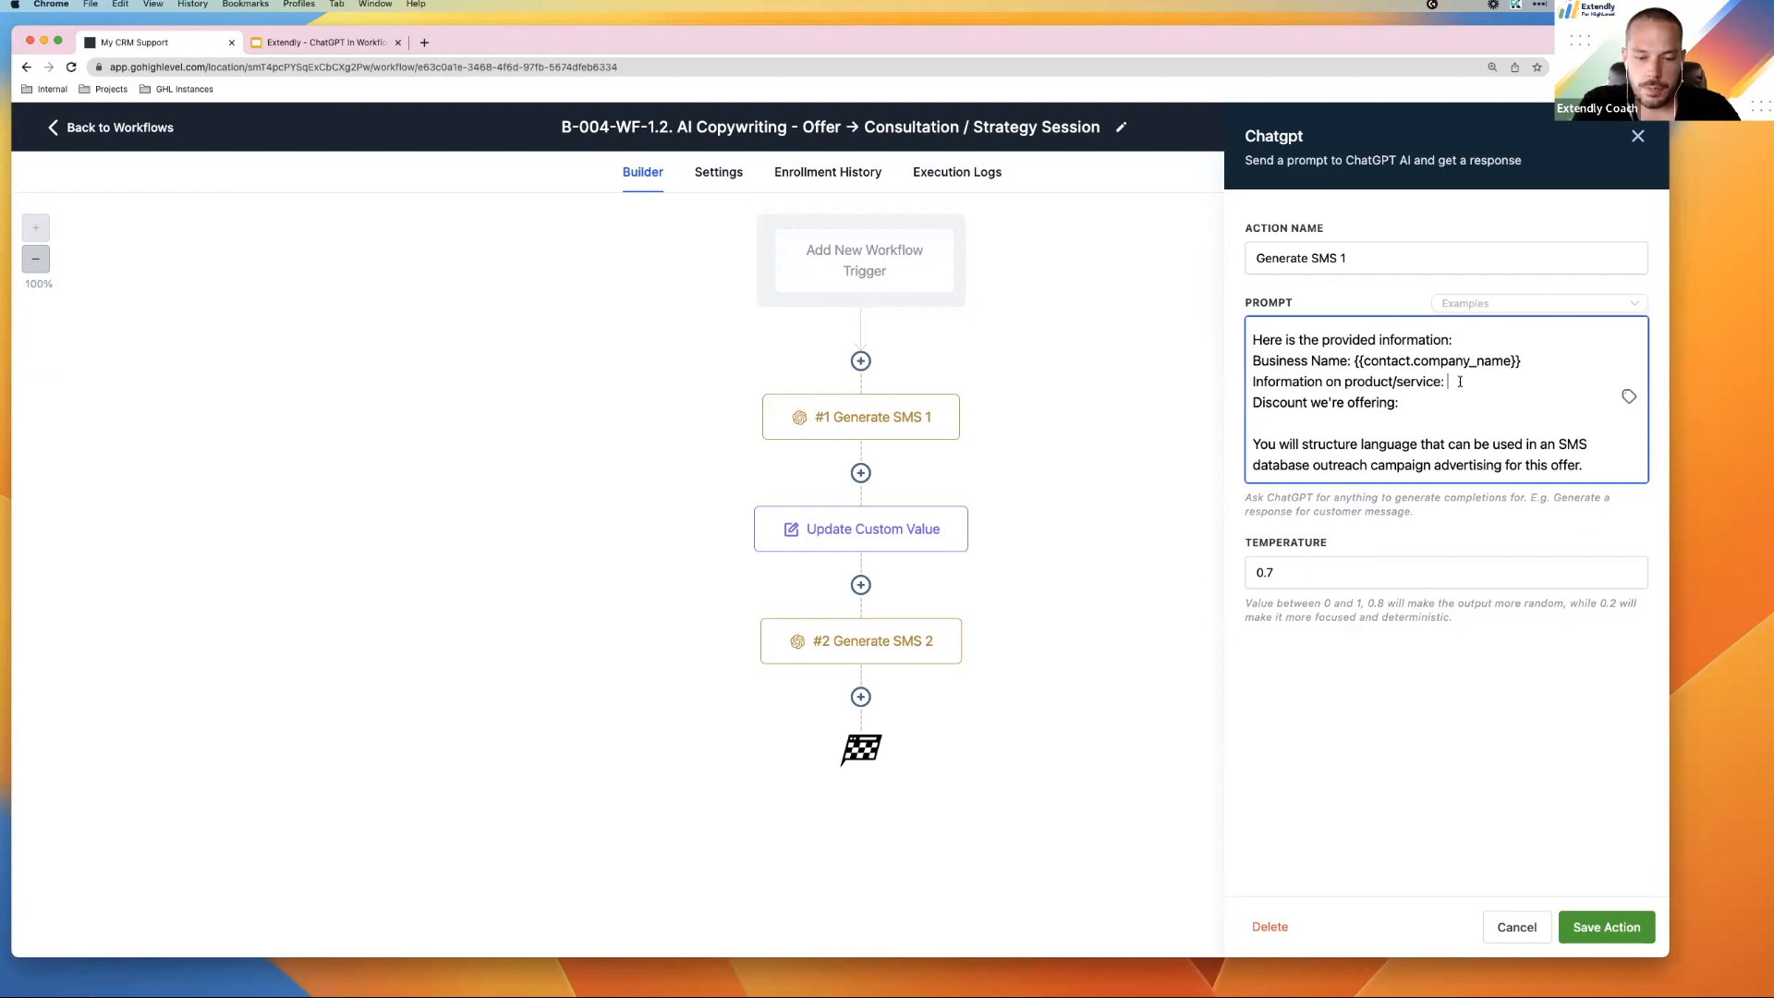
text(Free)
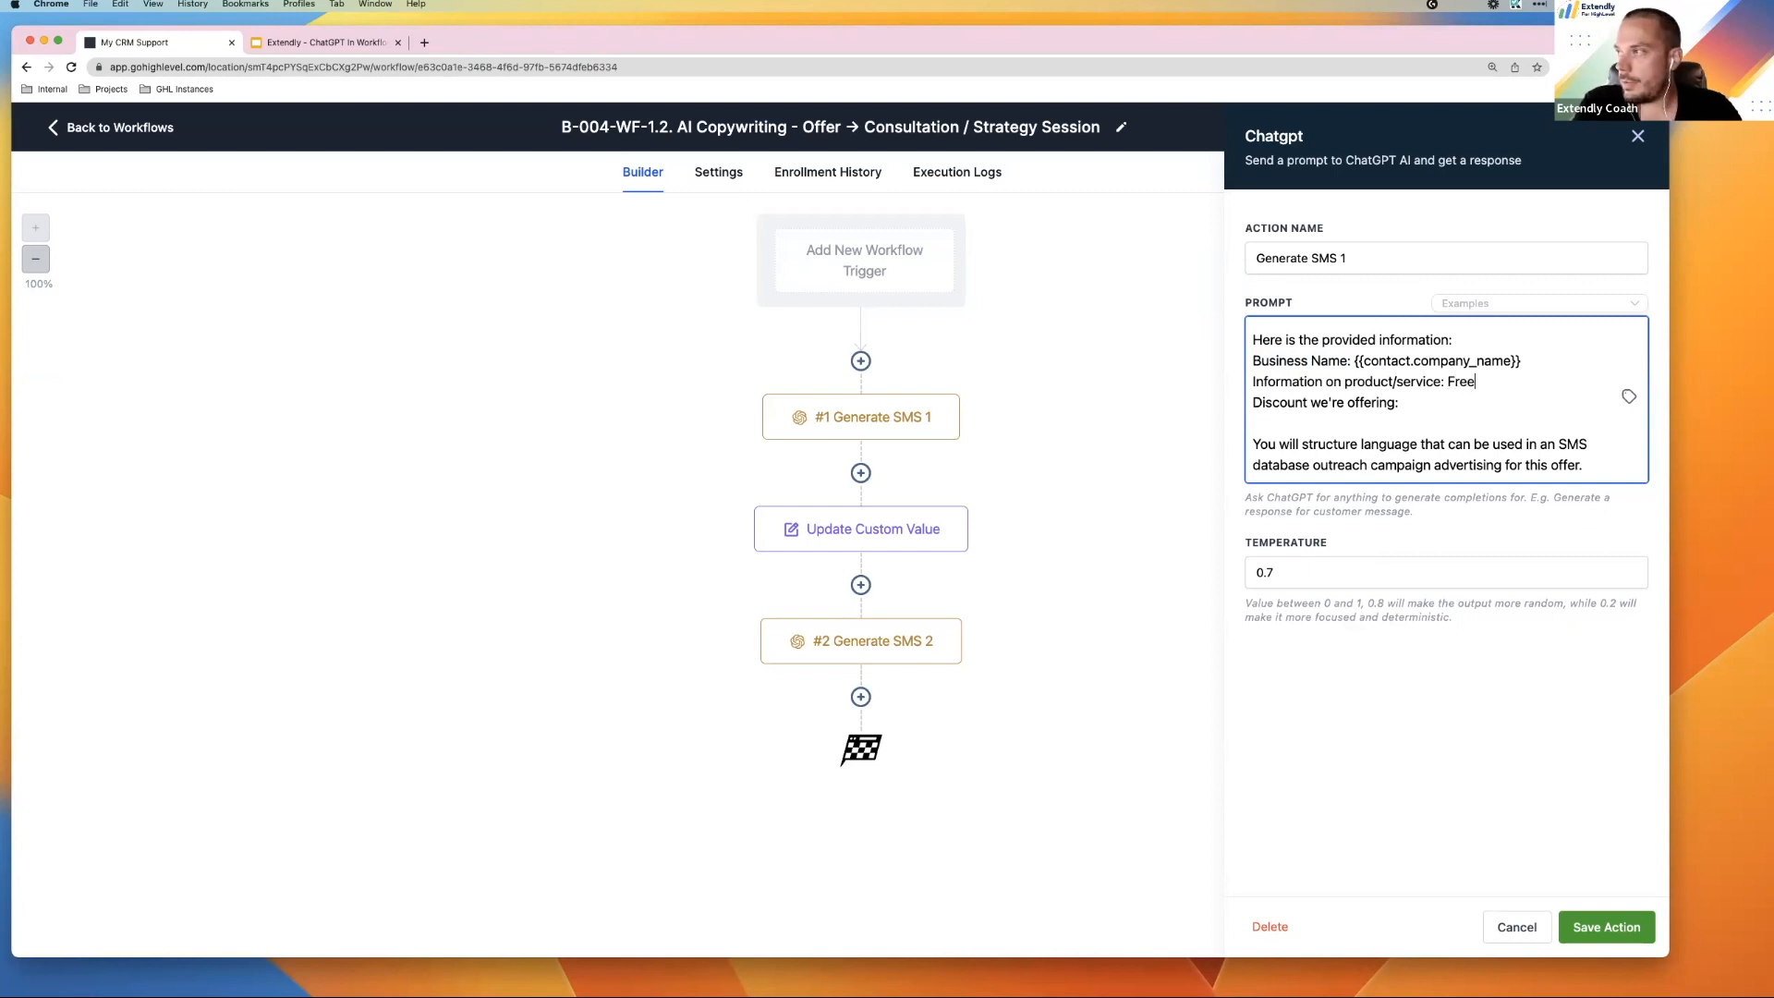
key(BackSpace)
key(BackSpace)
key(BackSpace)
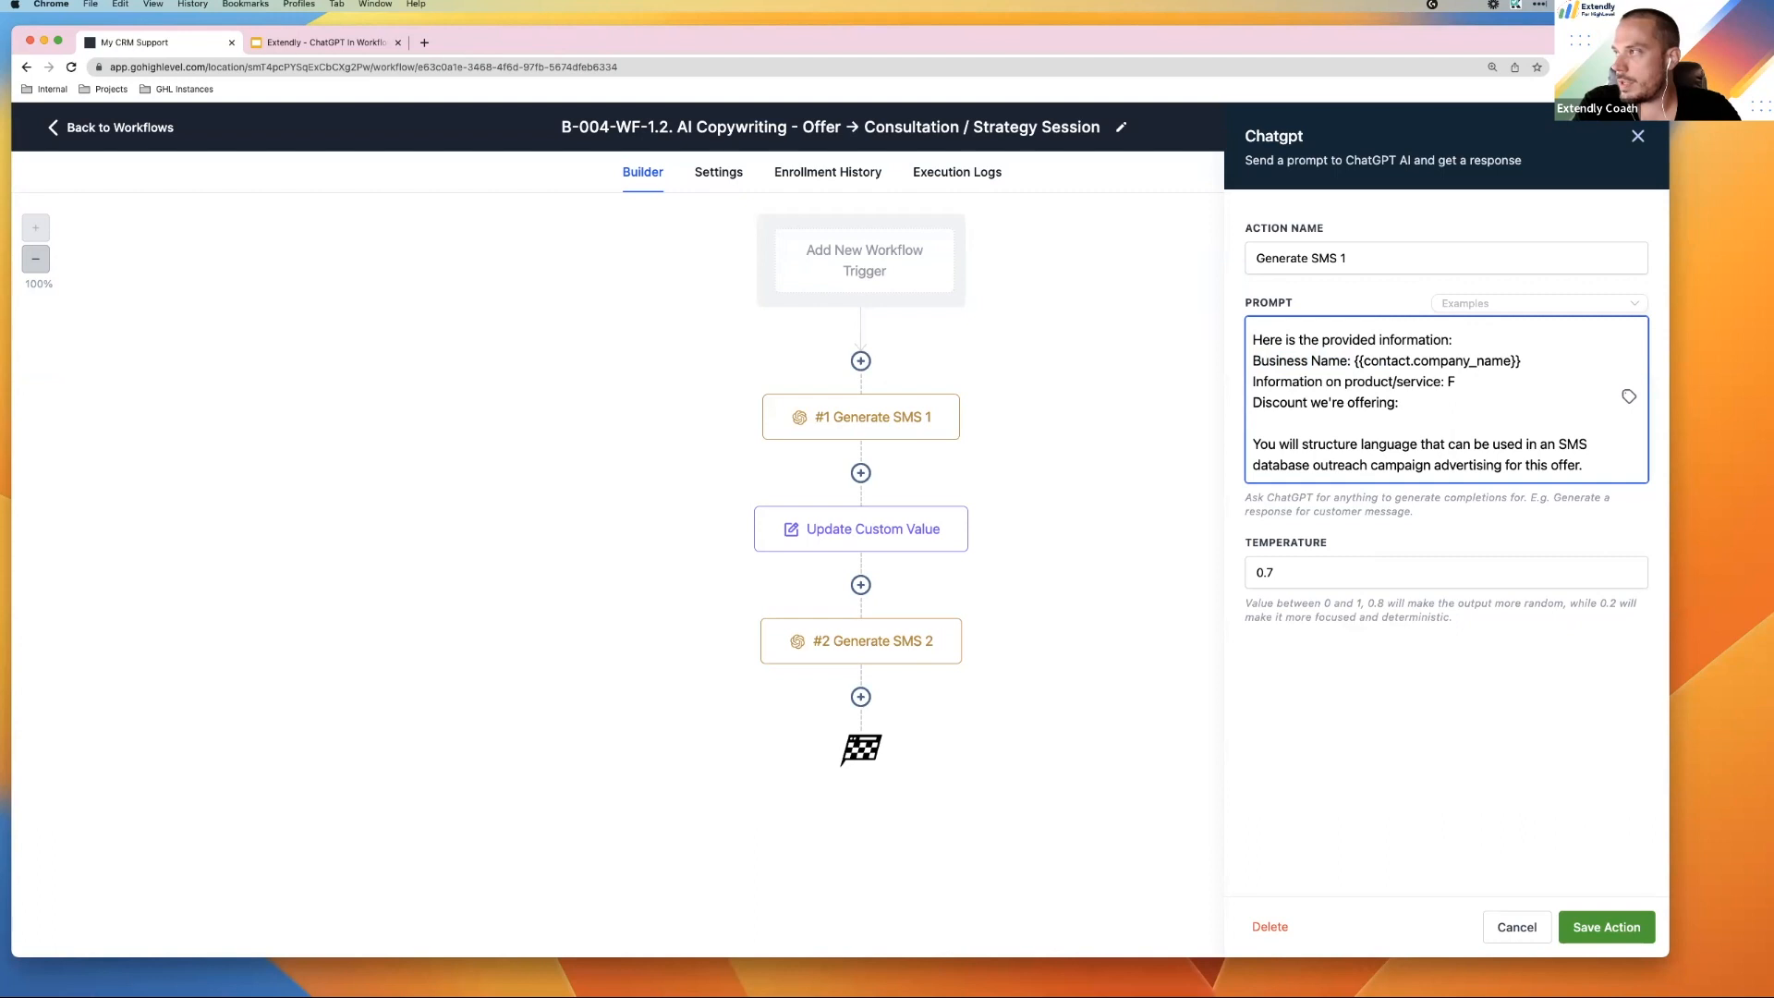
key(BackSpace)
text(St)
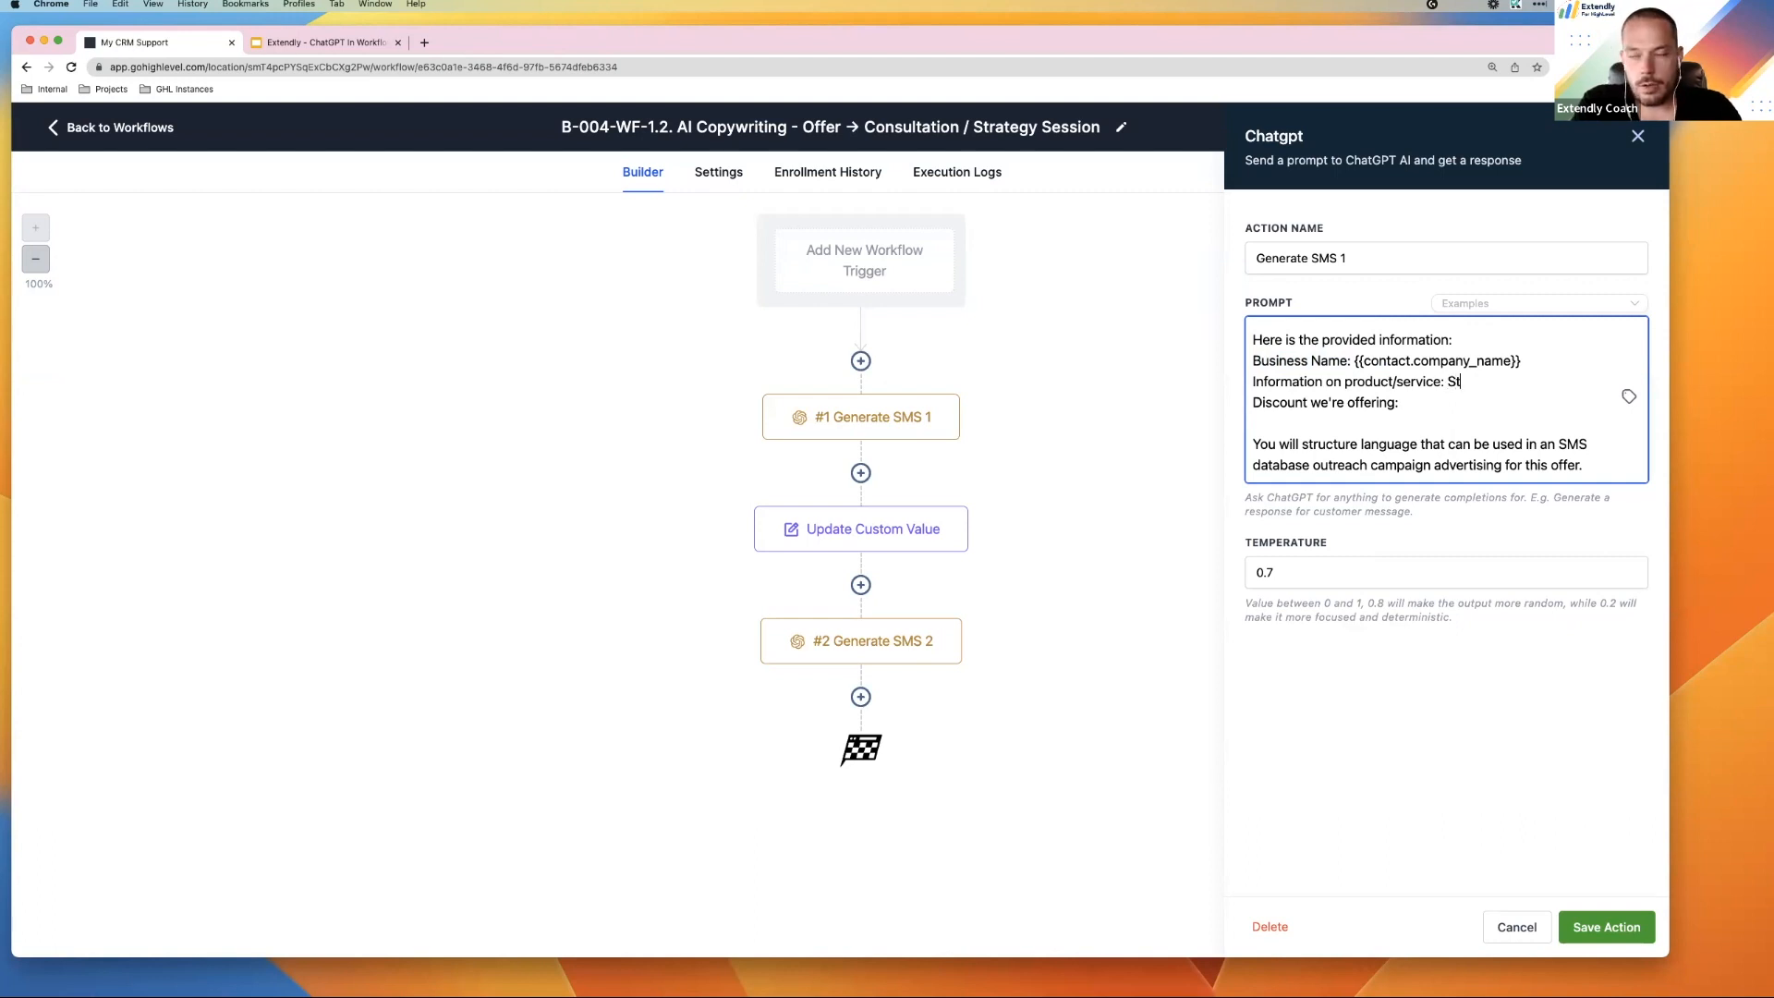
text(rateg)
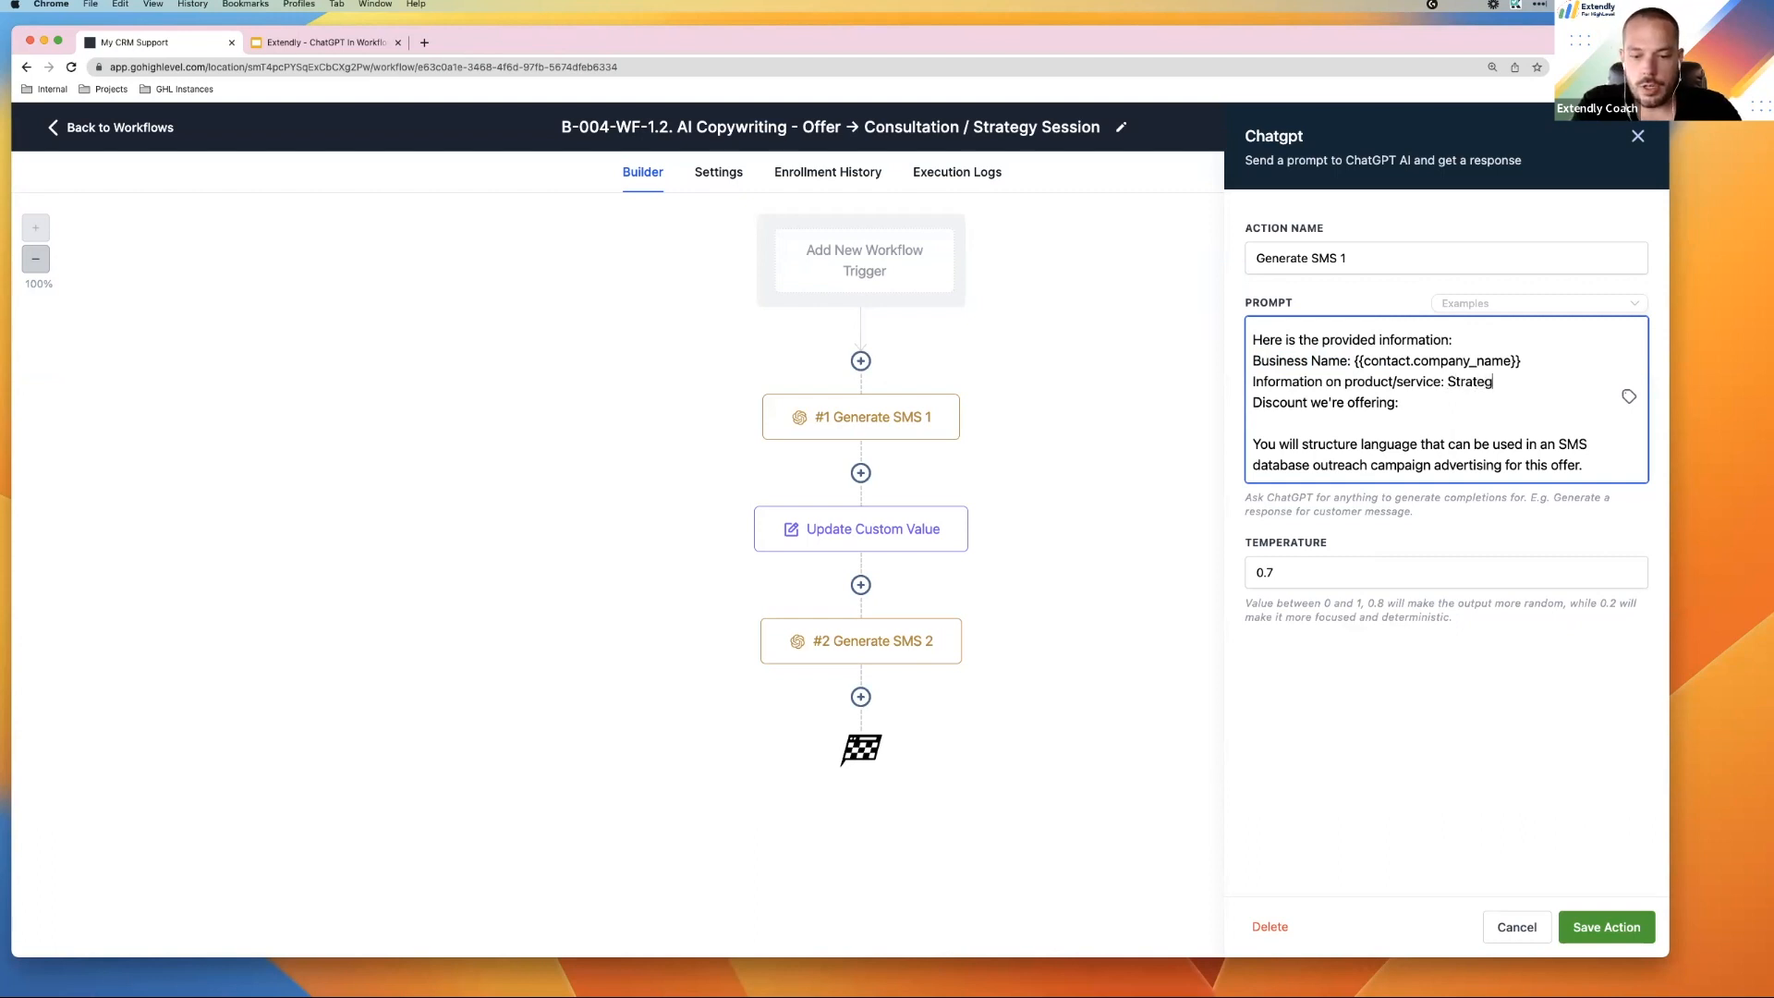
text(y/Consulting )
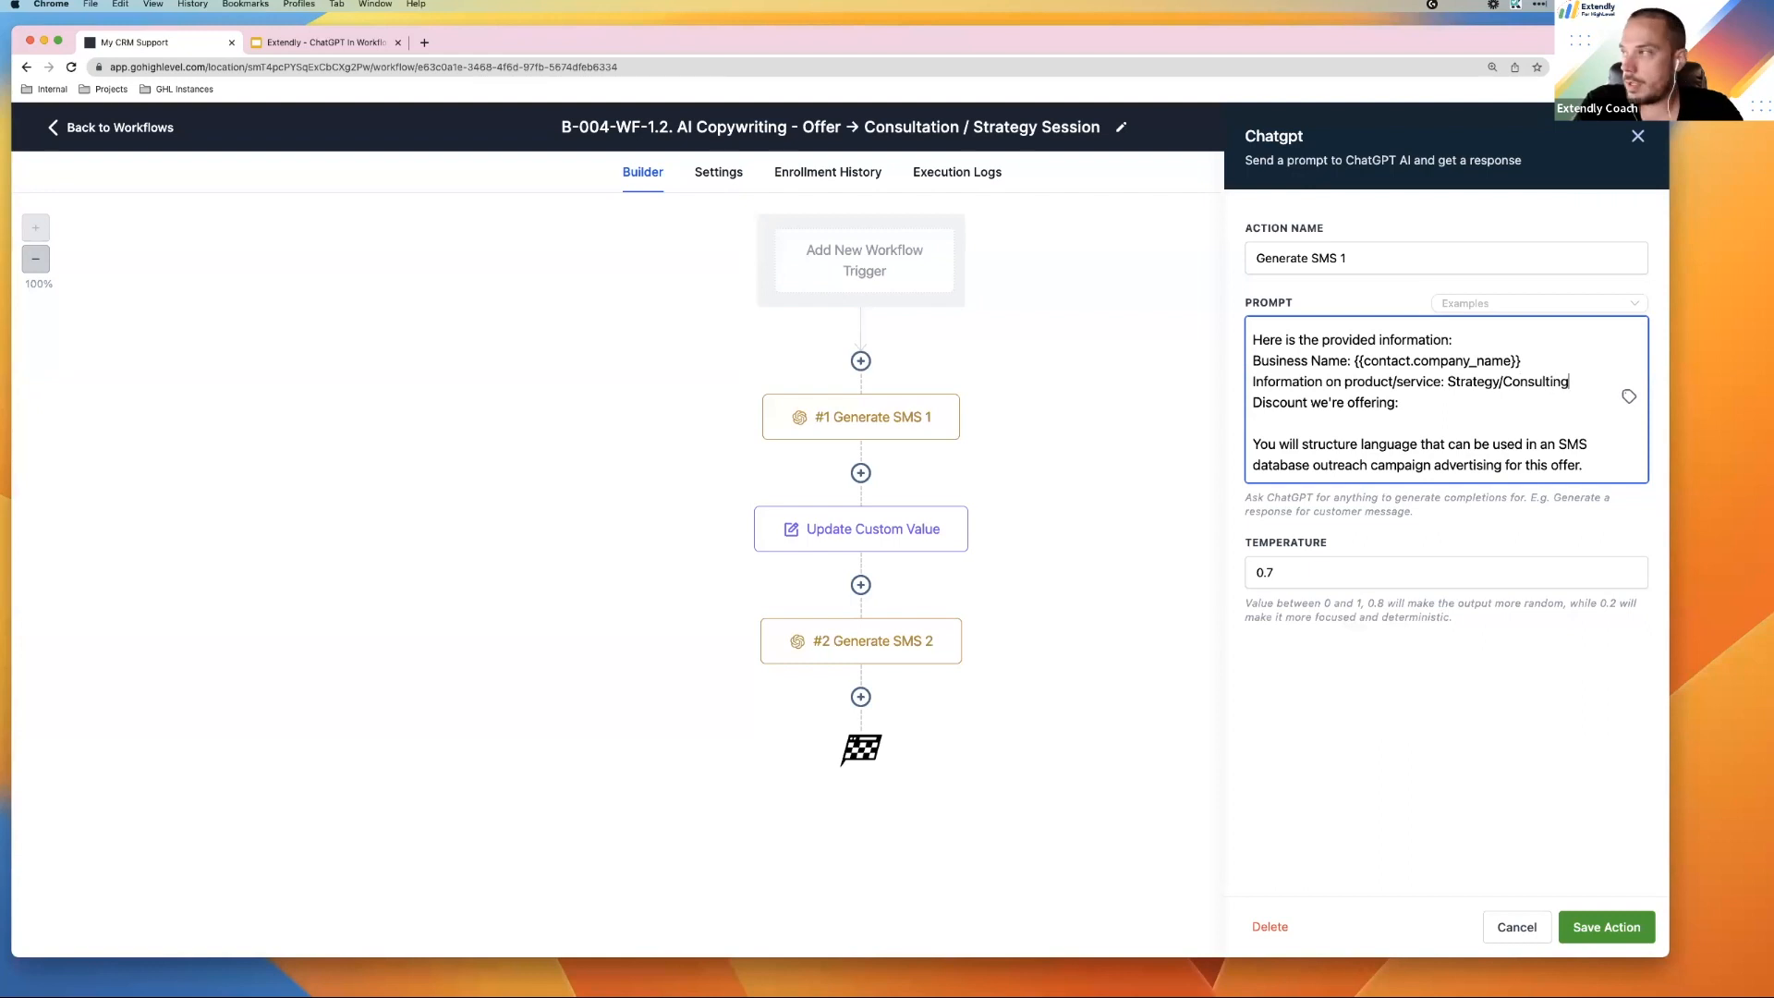
text(Session)
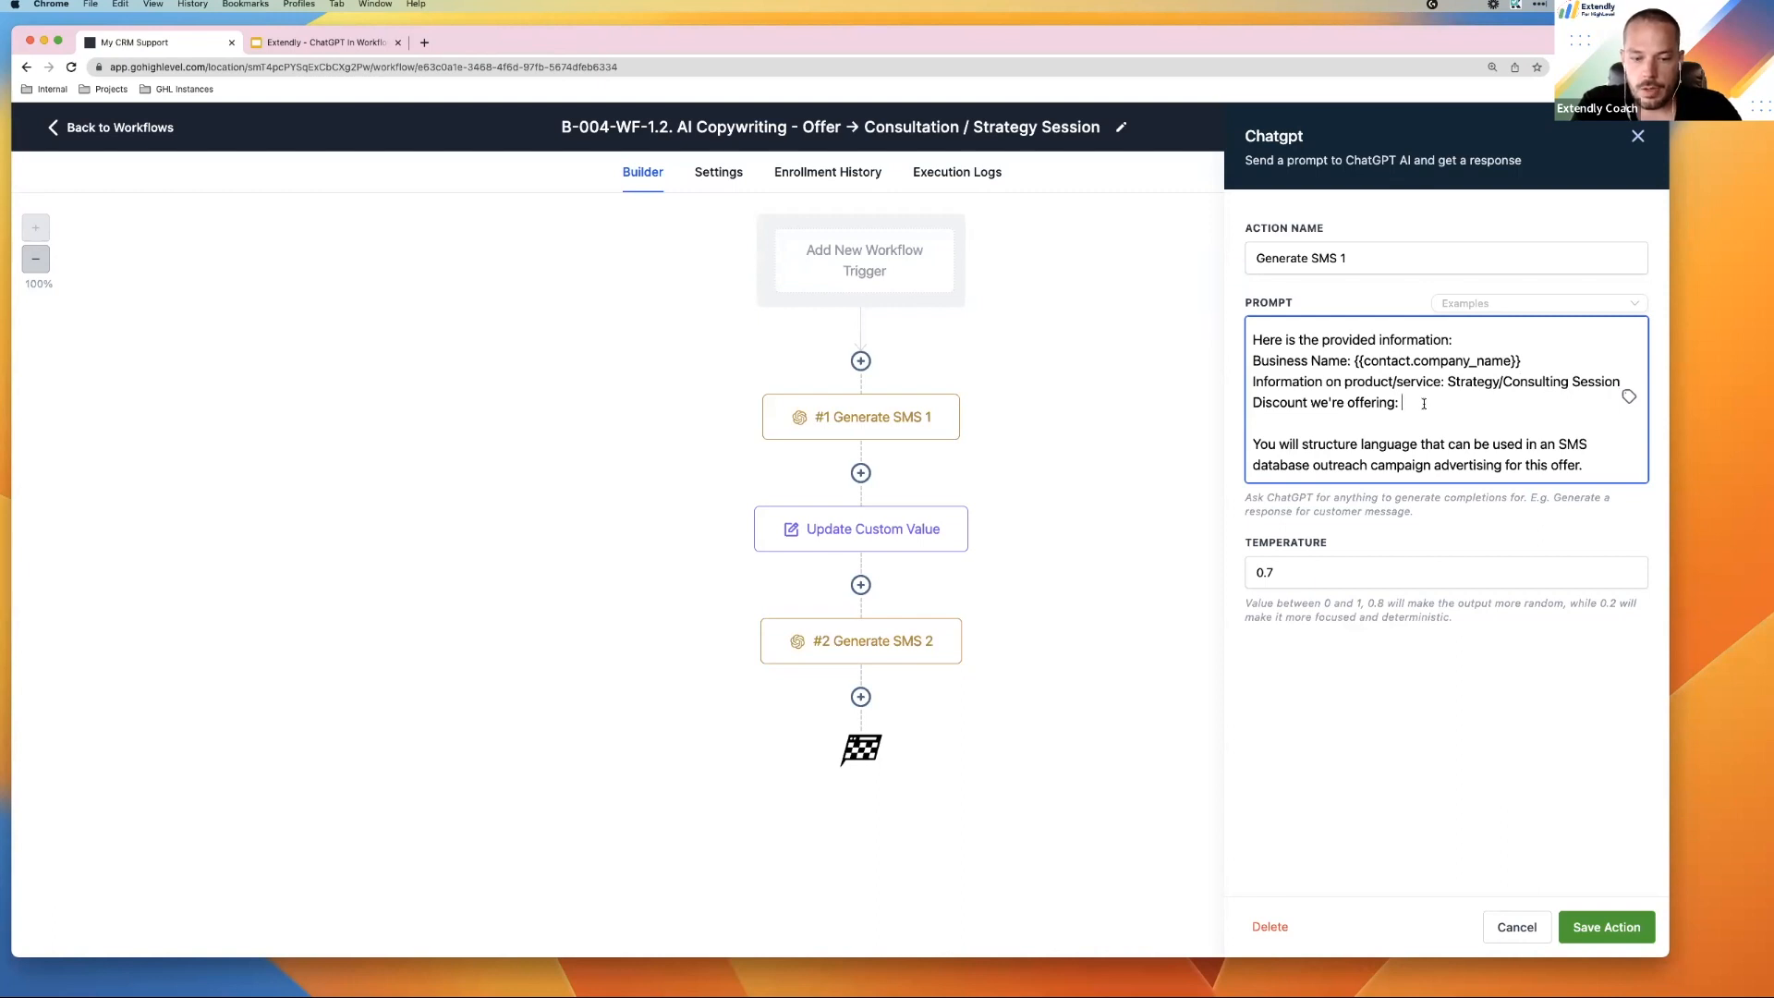
Fill in the discount line of the prompt with "Free initial 30 minute meeting"
text(Free)
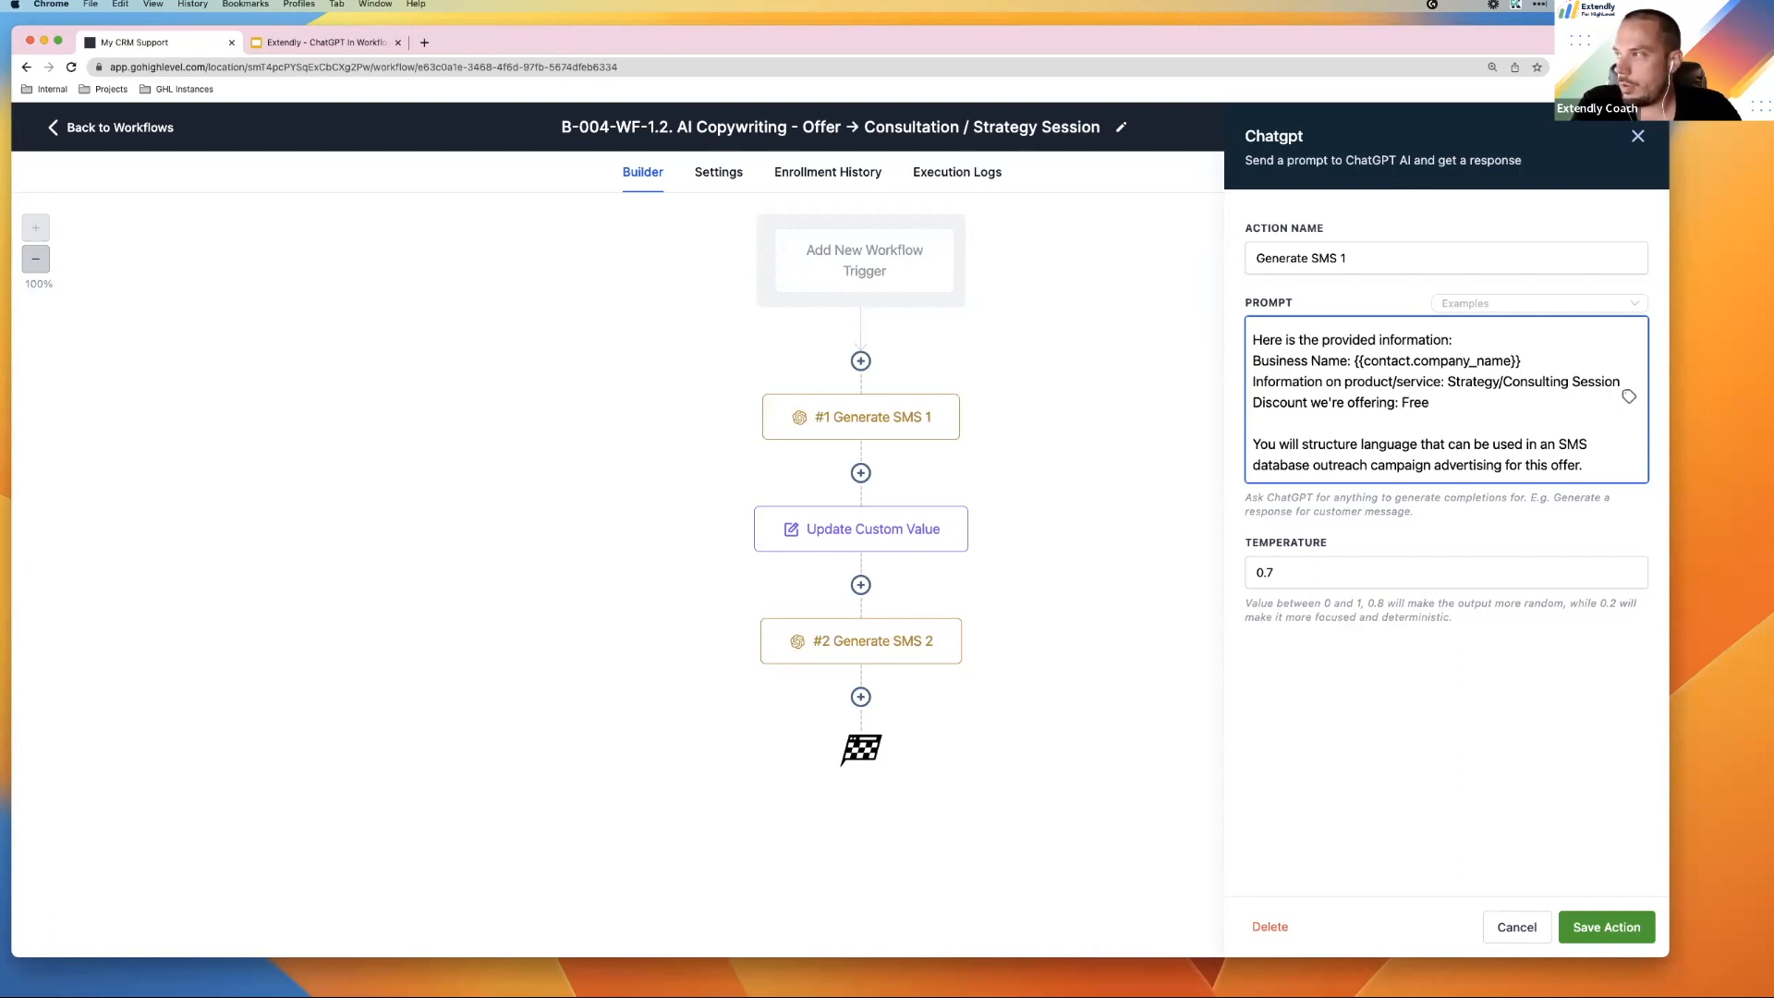
text( initial )
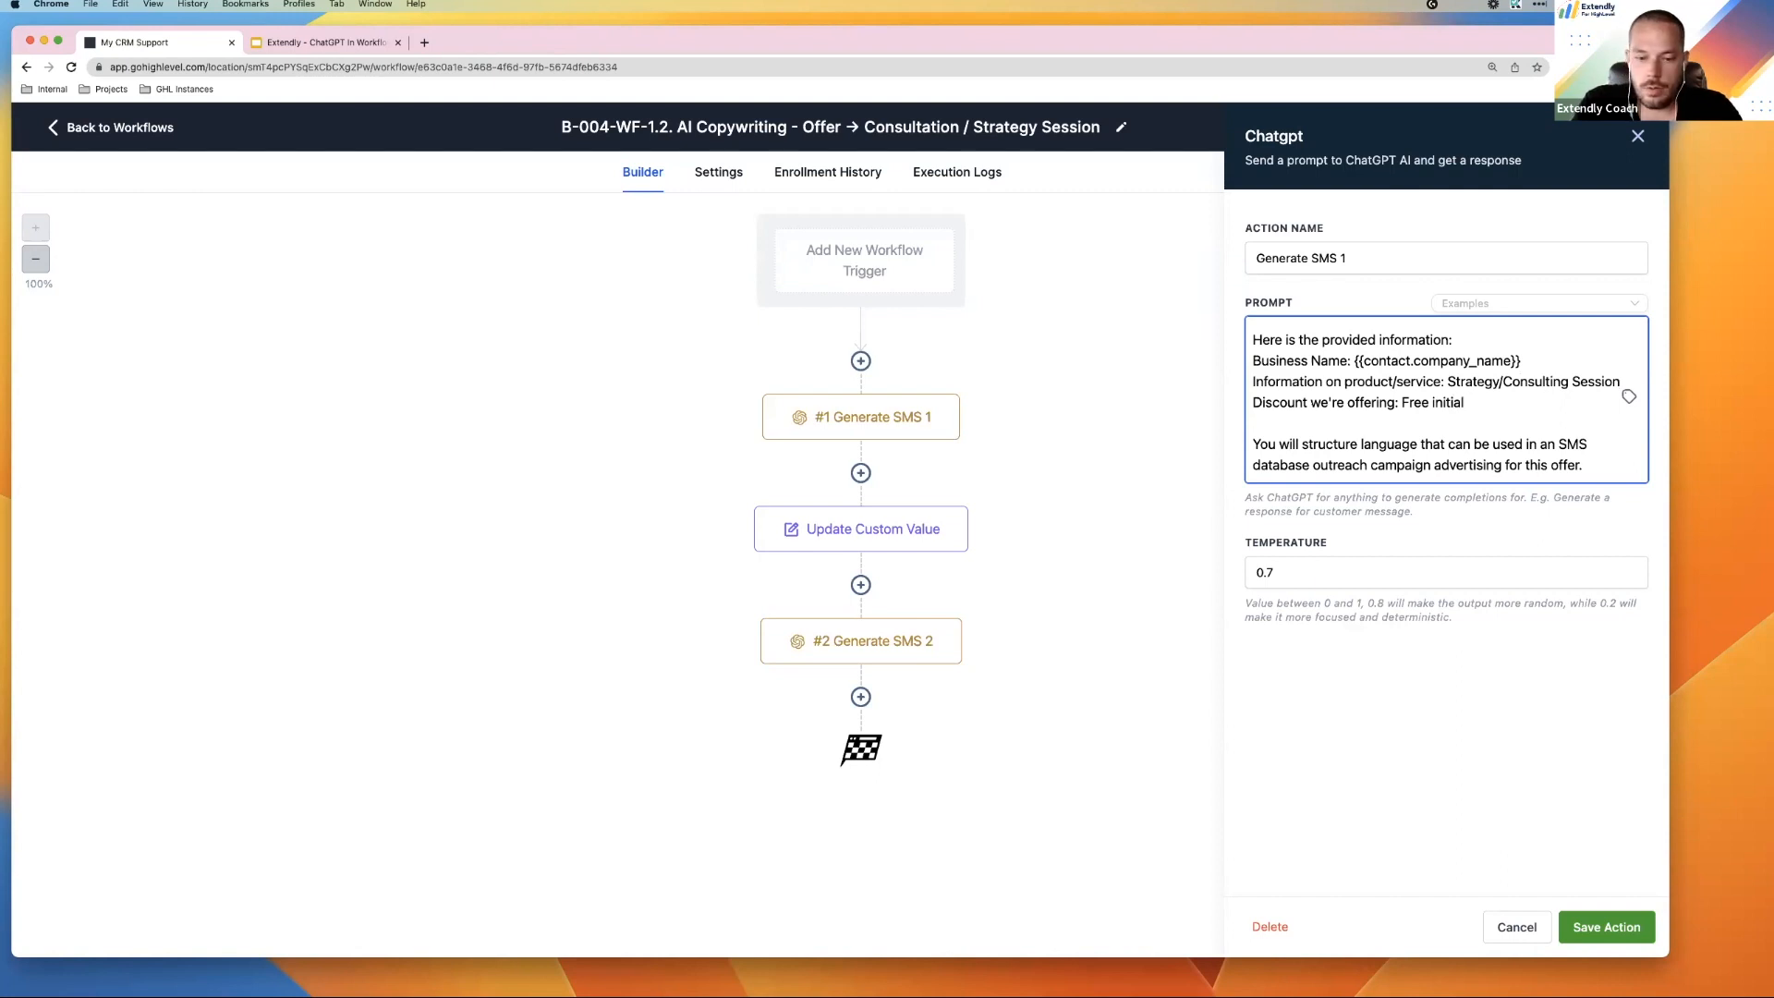
text(30 min)
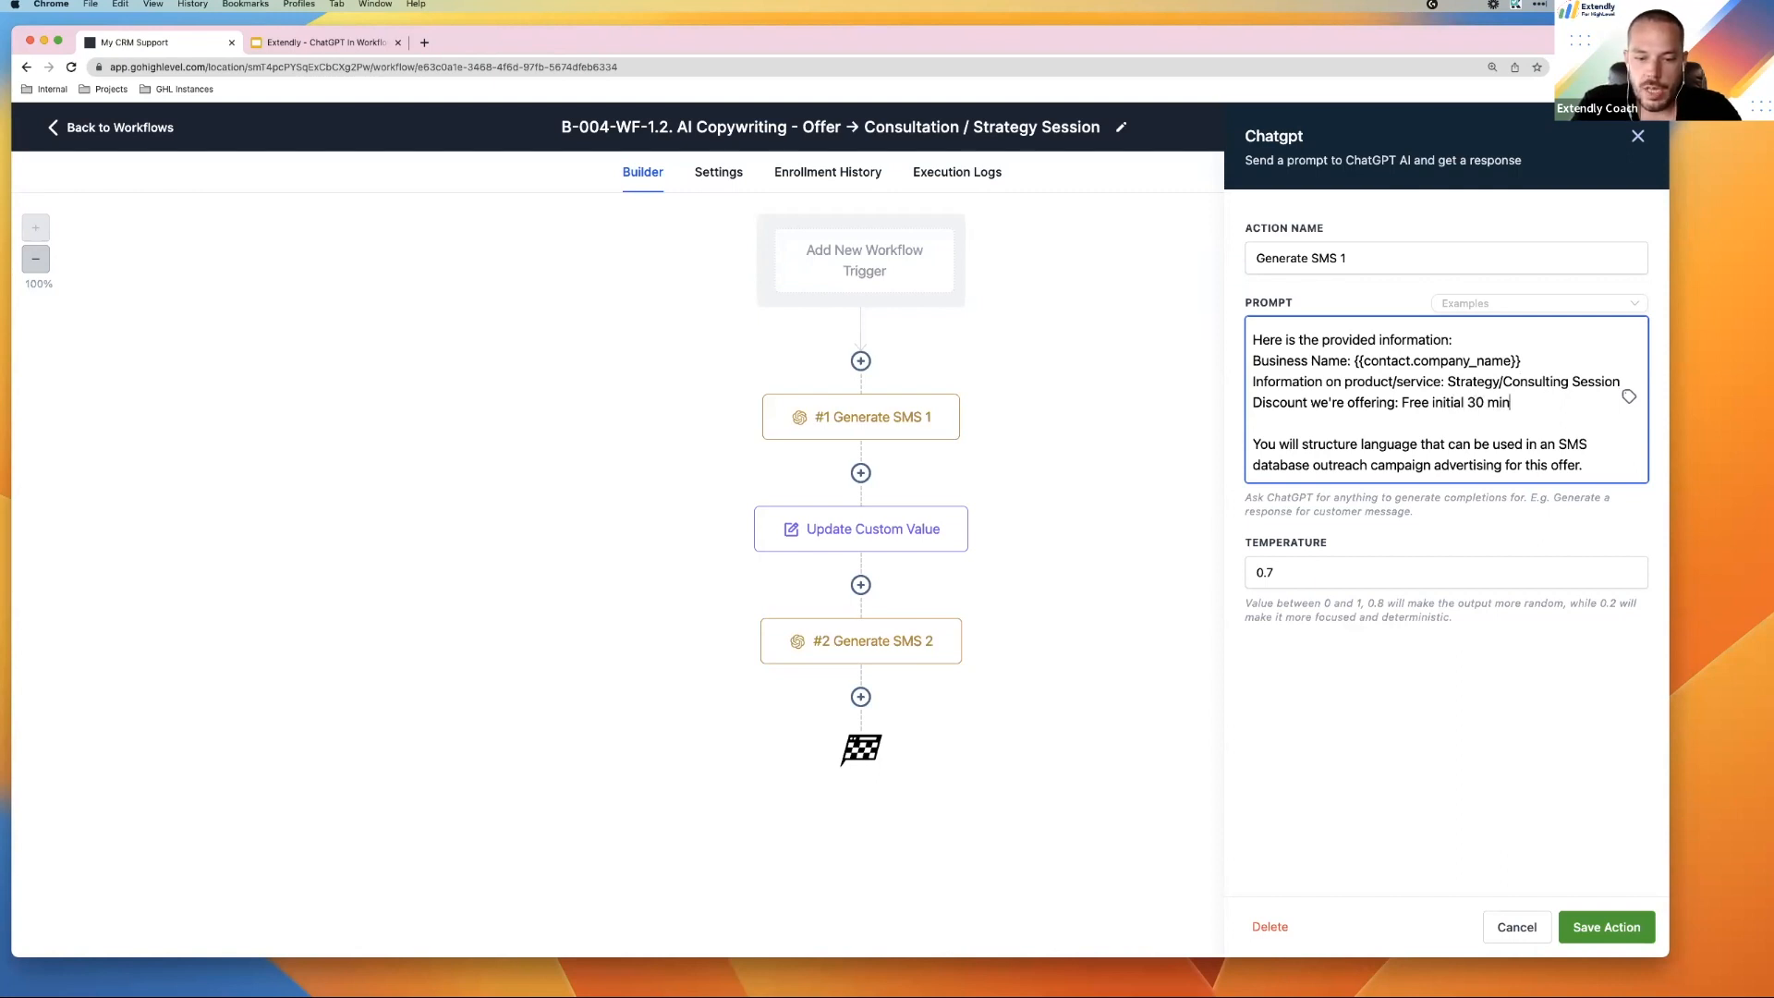
text(ute meeting)
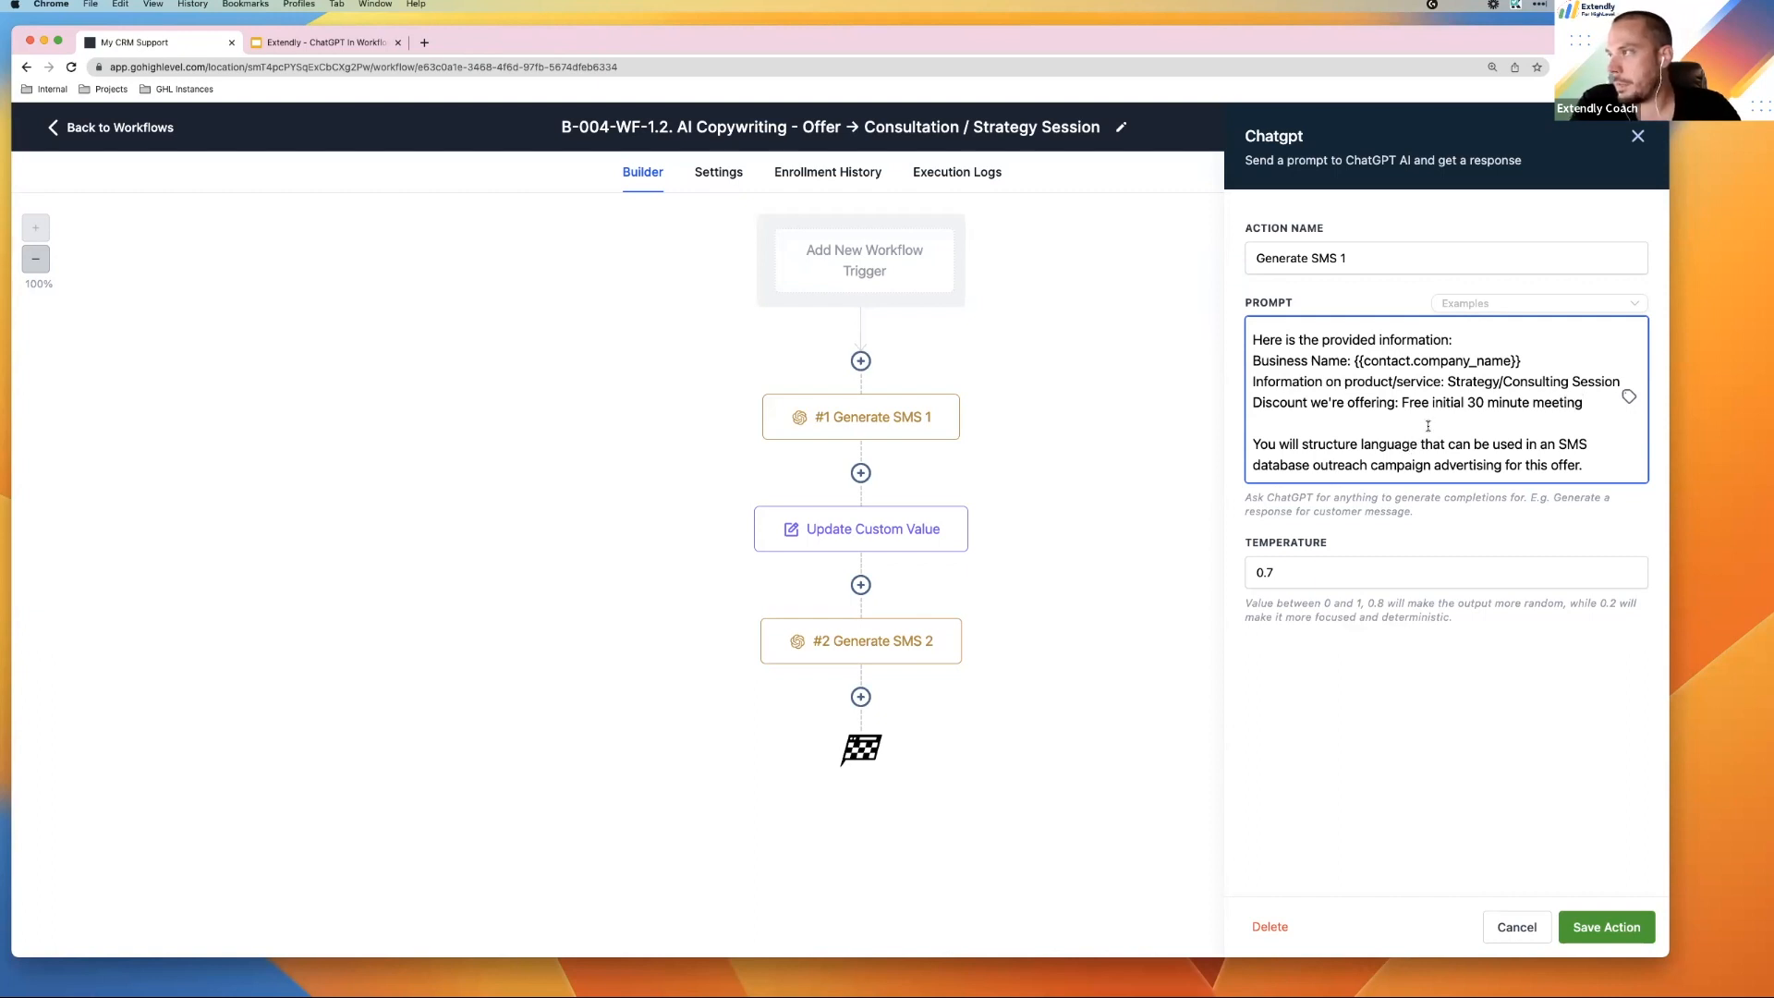
Review the product/service and discount entries, and save the Generate SMS 1 action and the workflow
click(1410, 444)
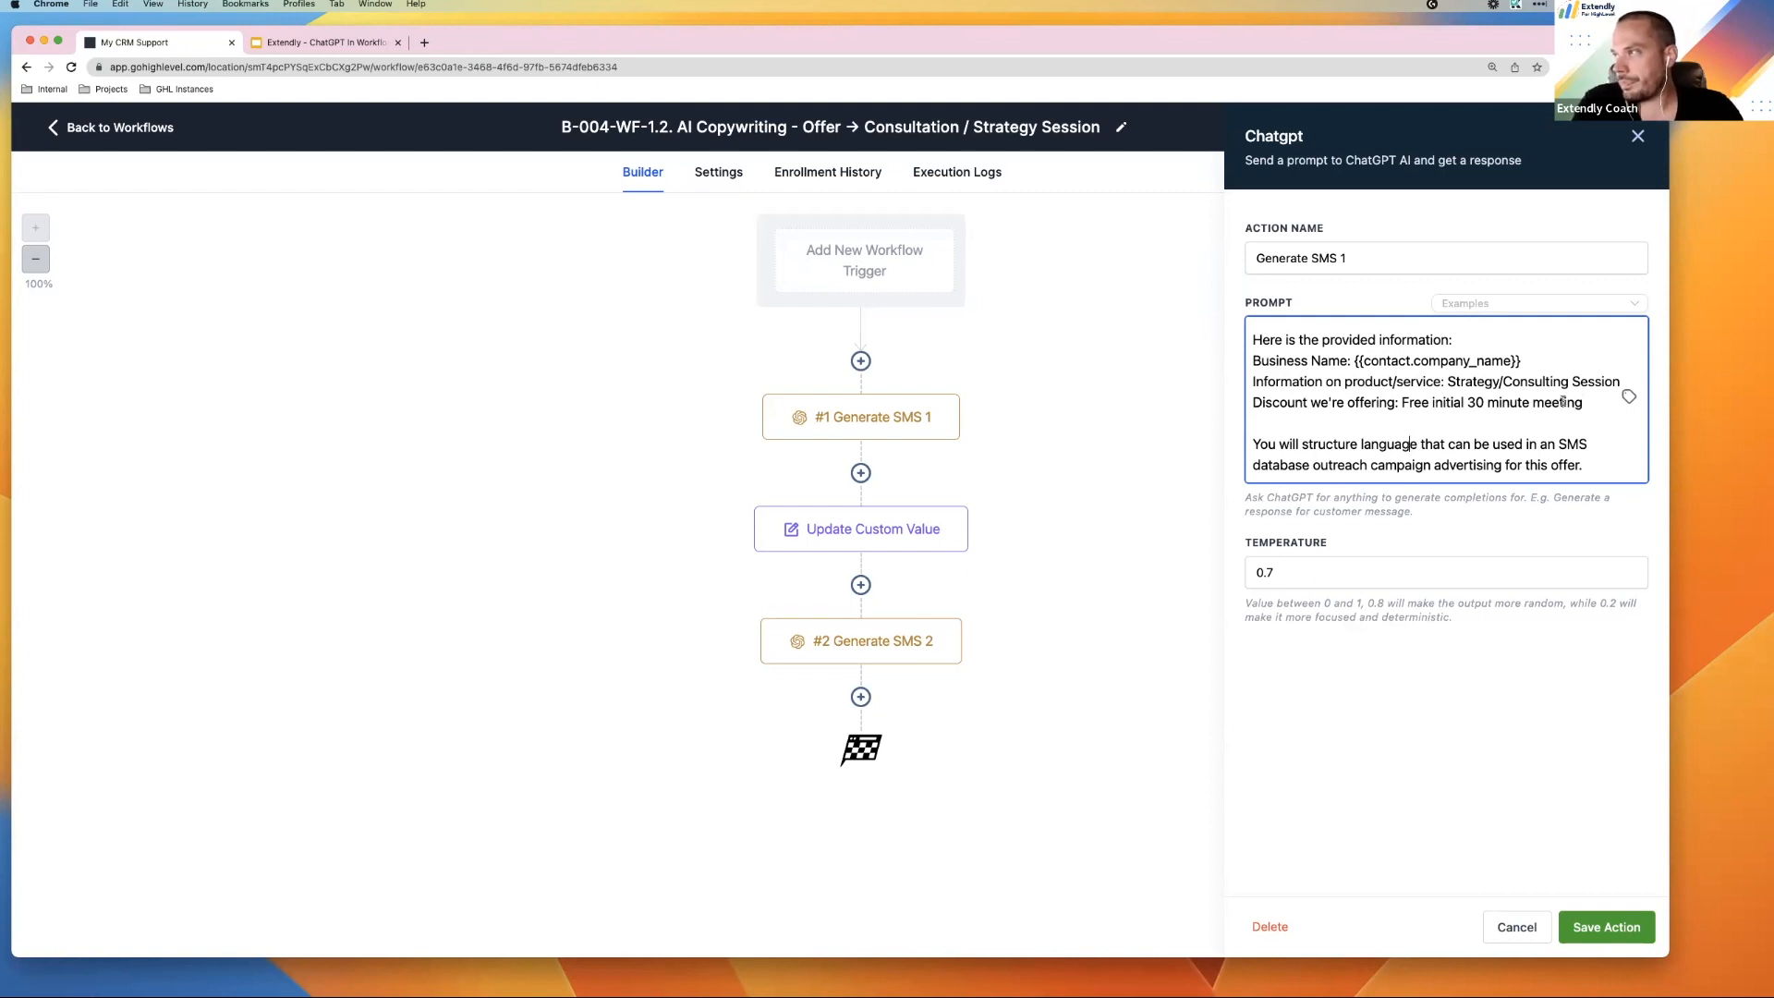
drag(1445, 381, 1623, 395)
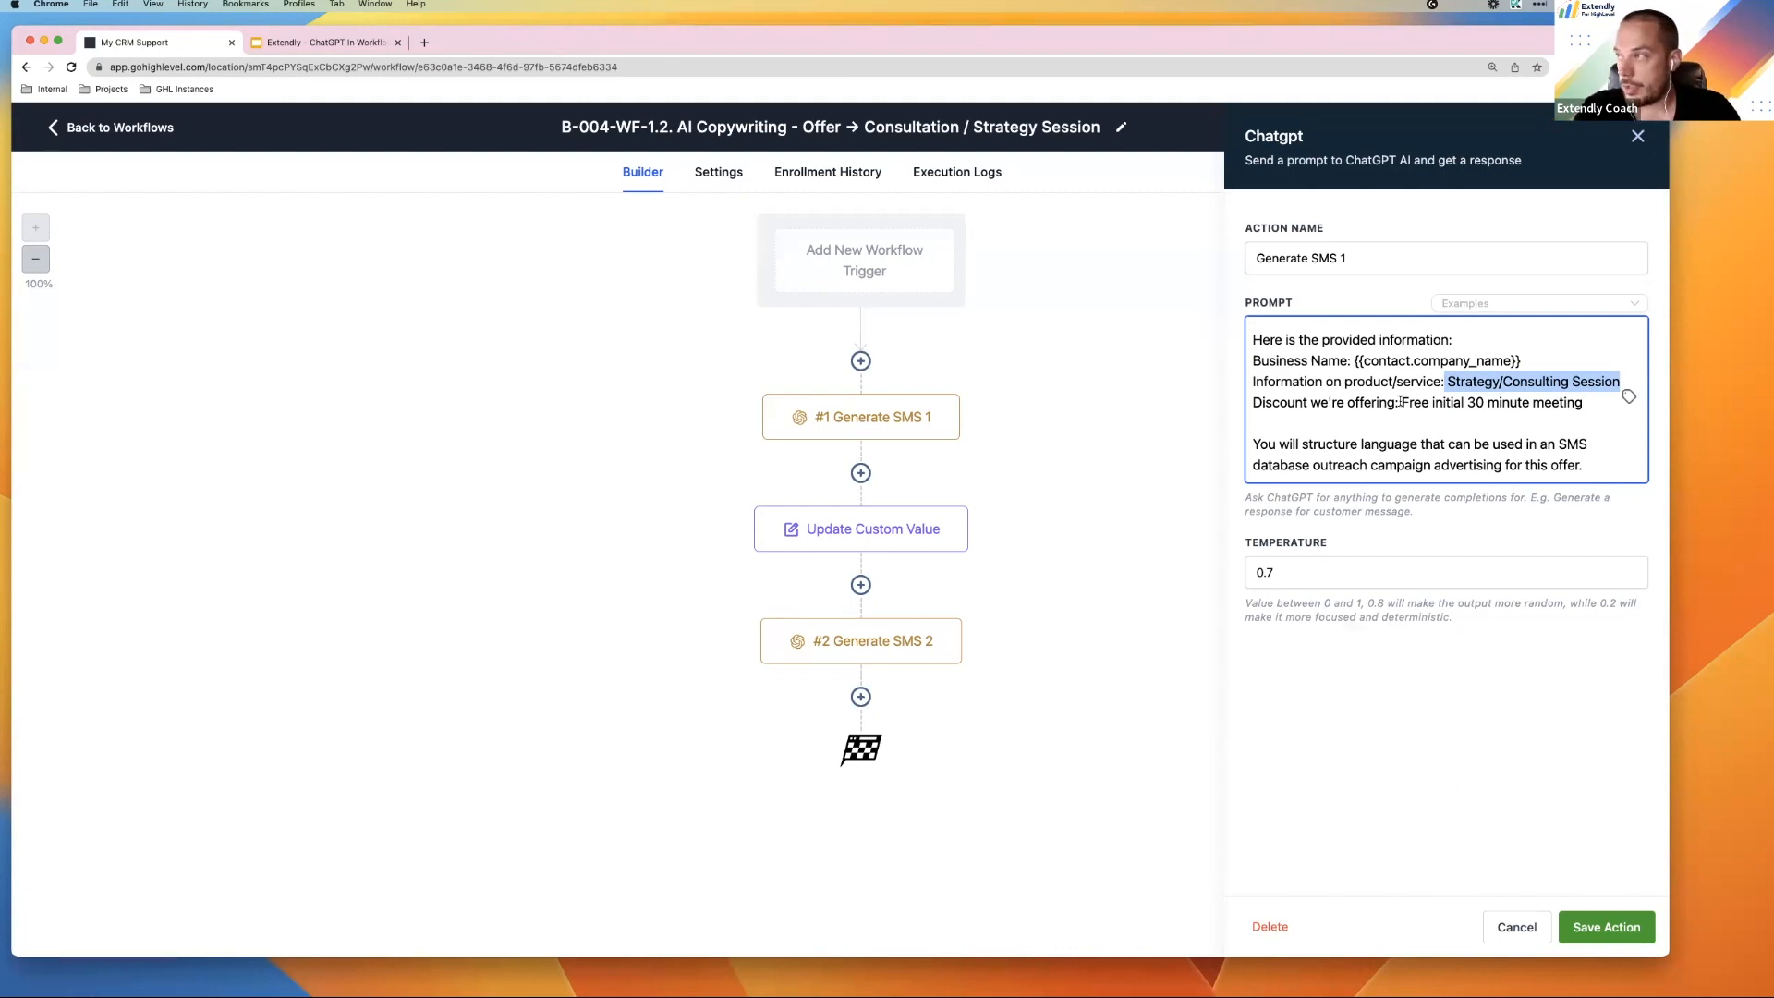
drag(1400, 402, 1580, 403)
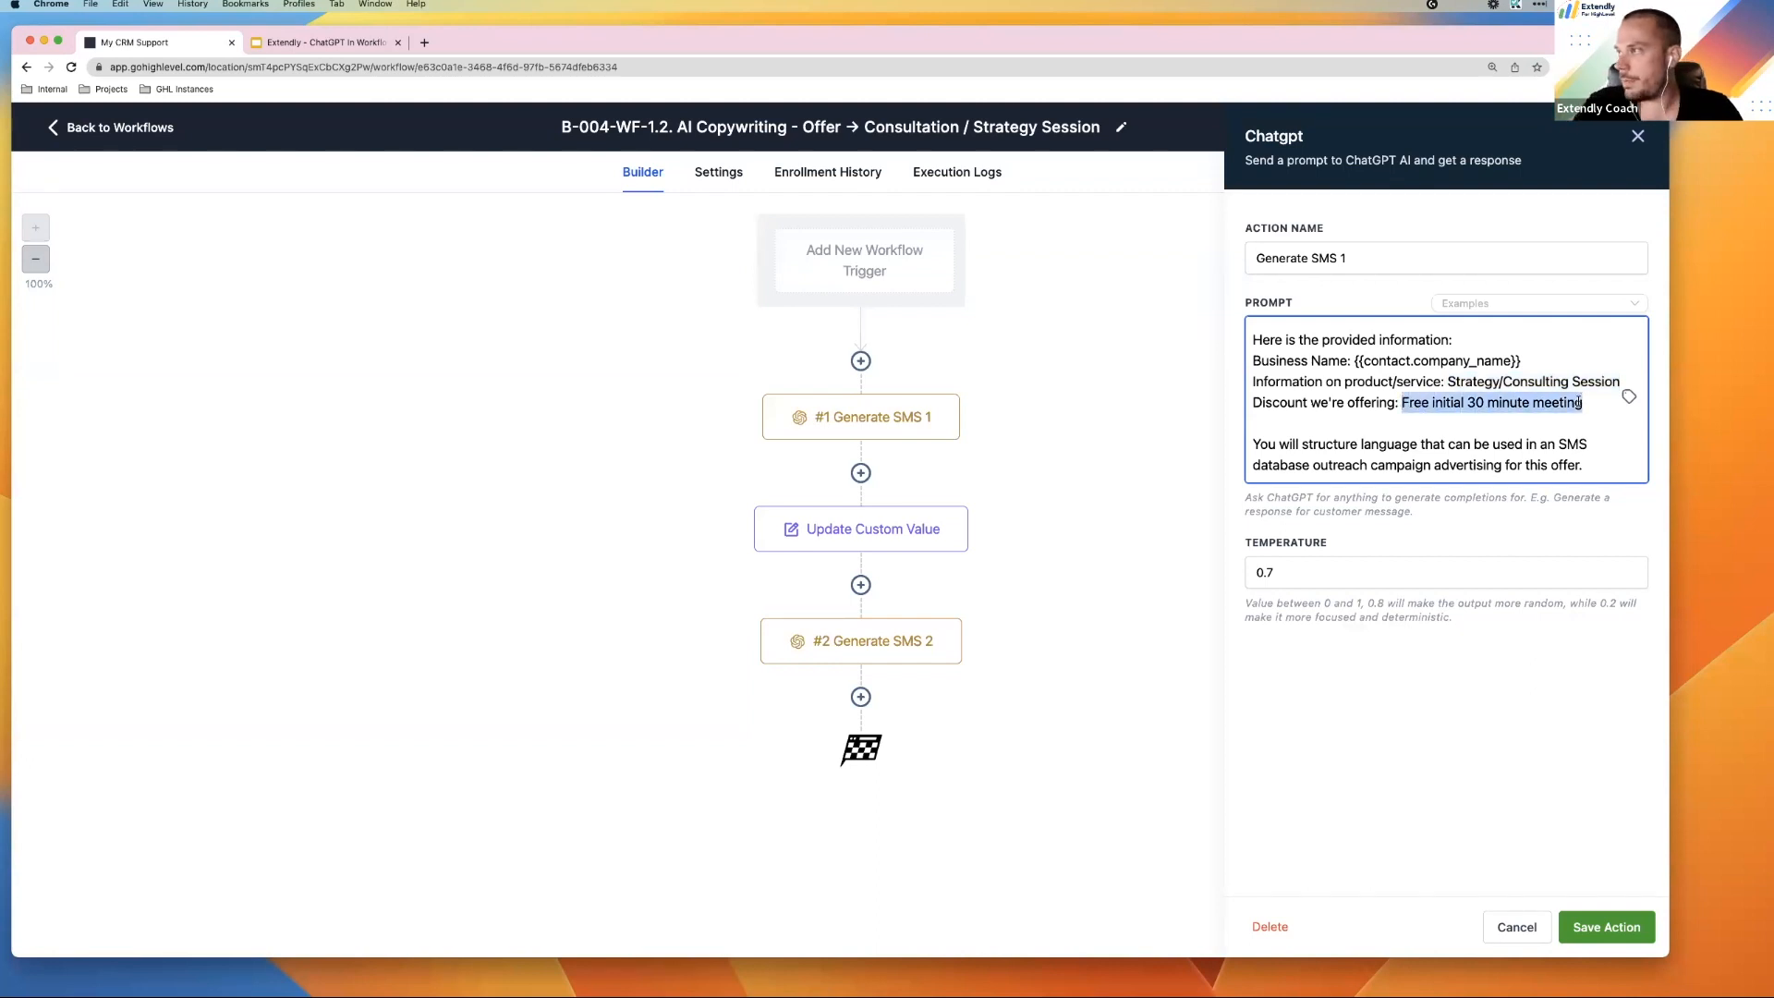
click(1604, 923)
click(1613, 129)
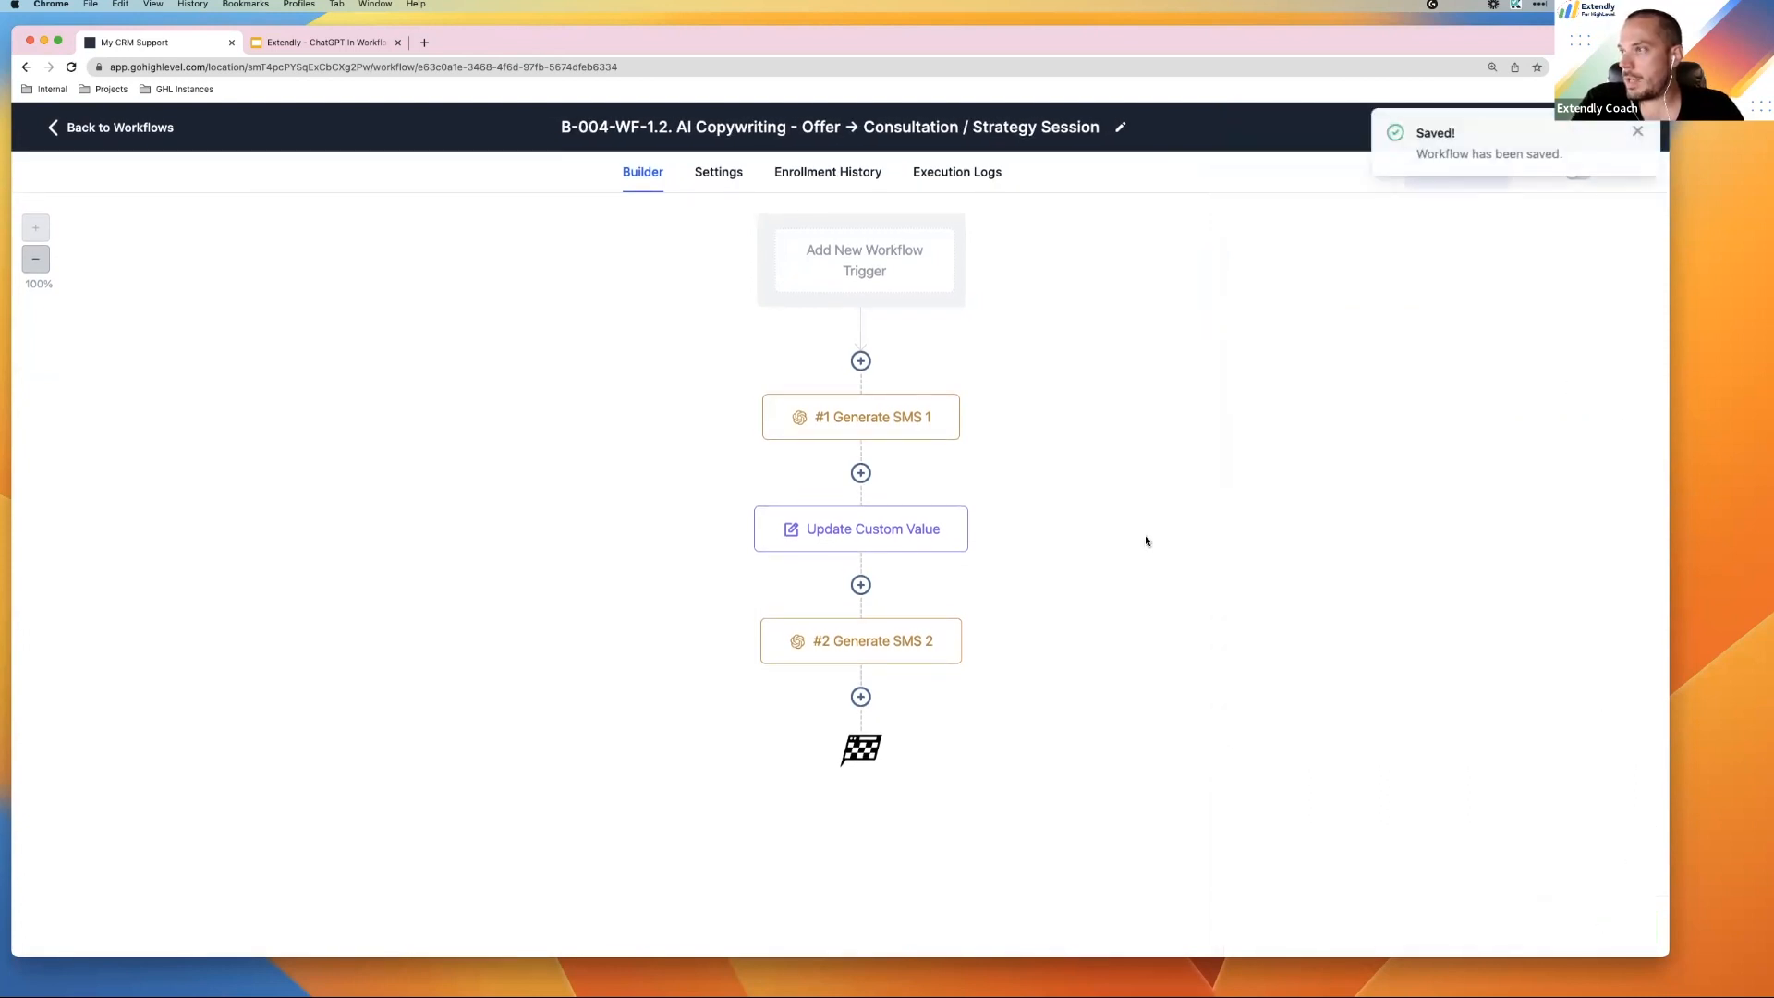
Delete the #2 Generate SMS 2 action from the workflow
click(959, 622)
mouse_move(1017, 777)
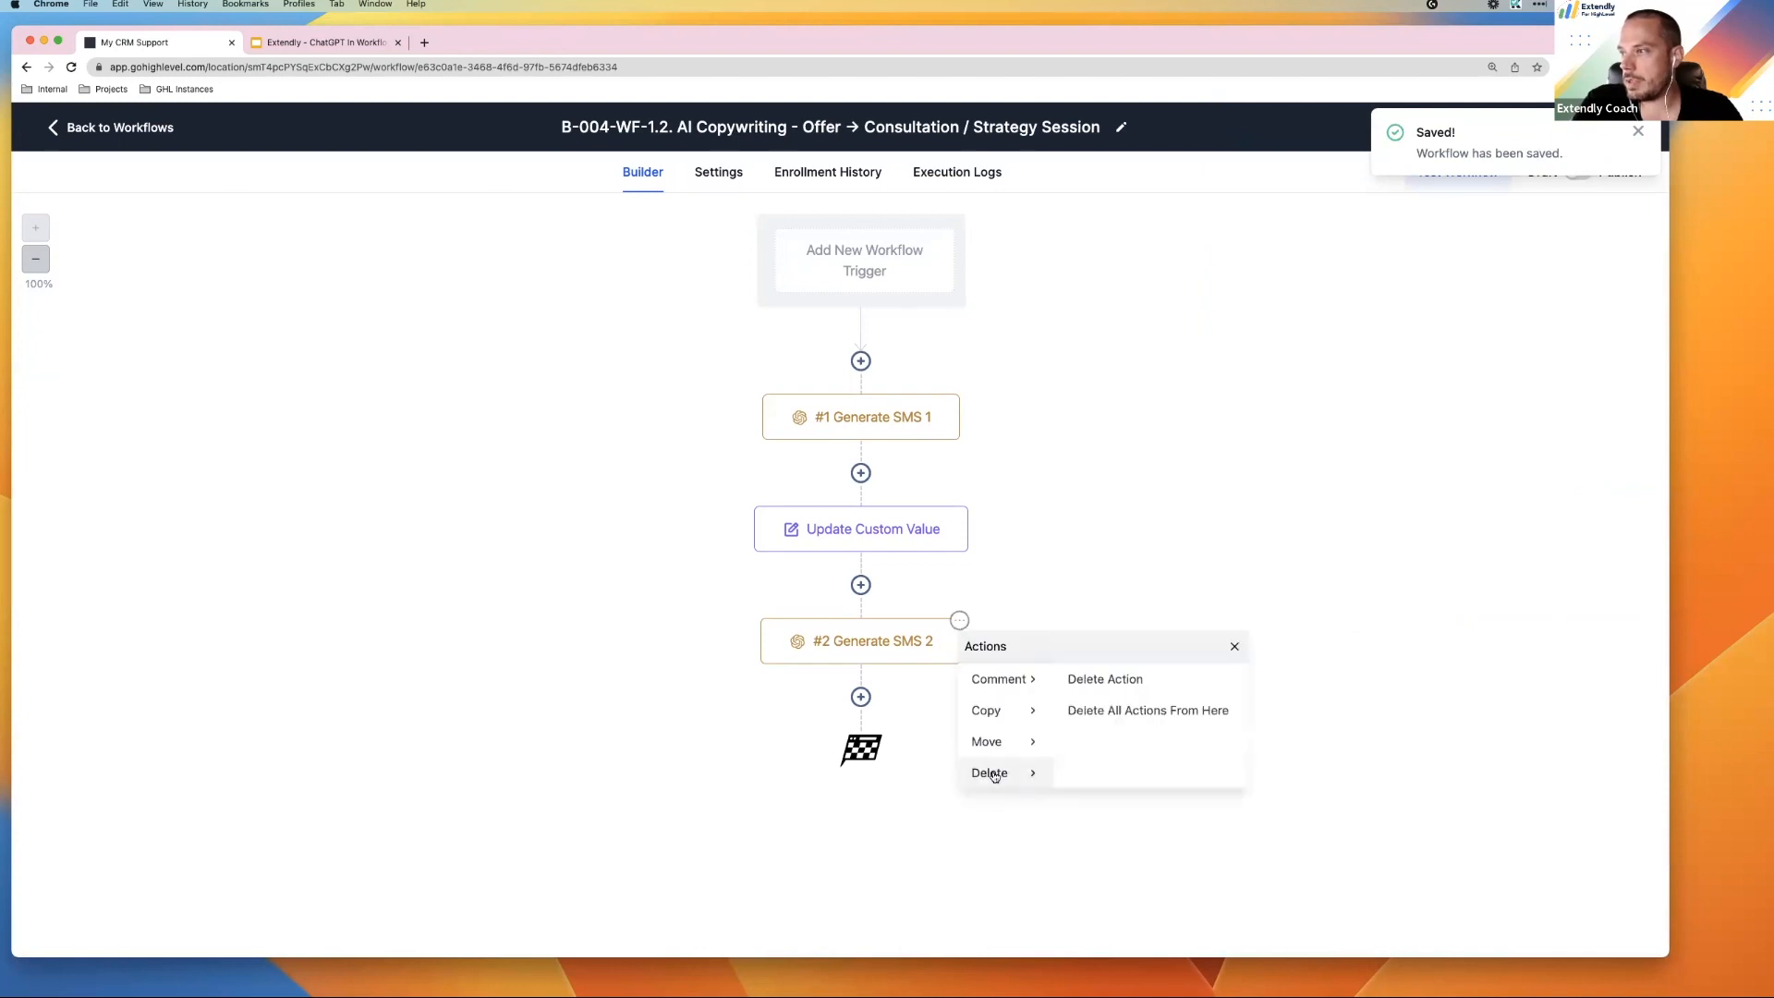
click(1118, 677)
click(1028, 586)
Switch the workflow from Draft to Publish
click(1606, 131)
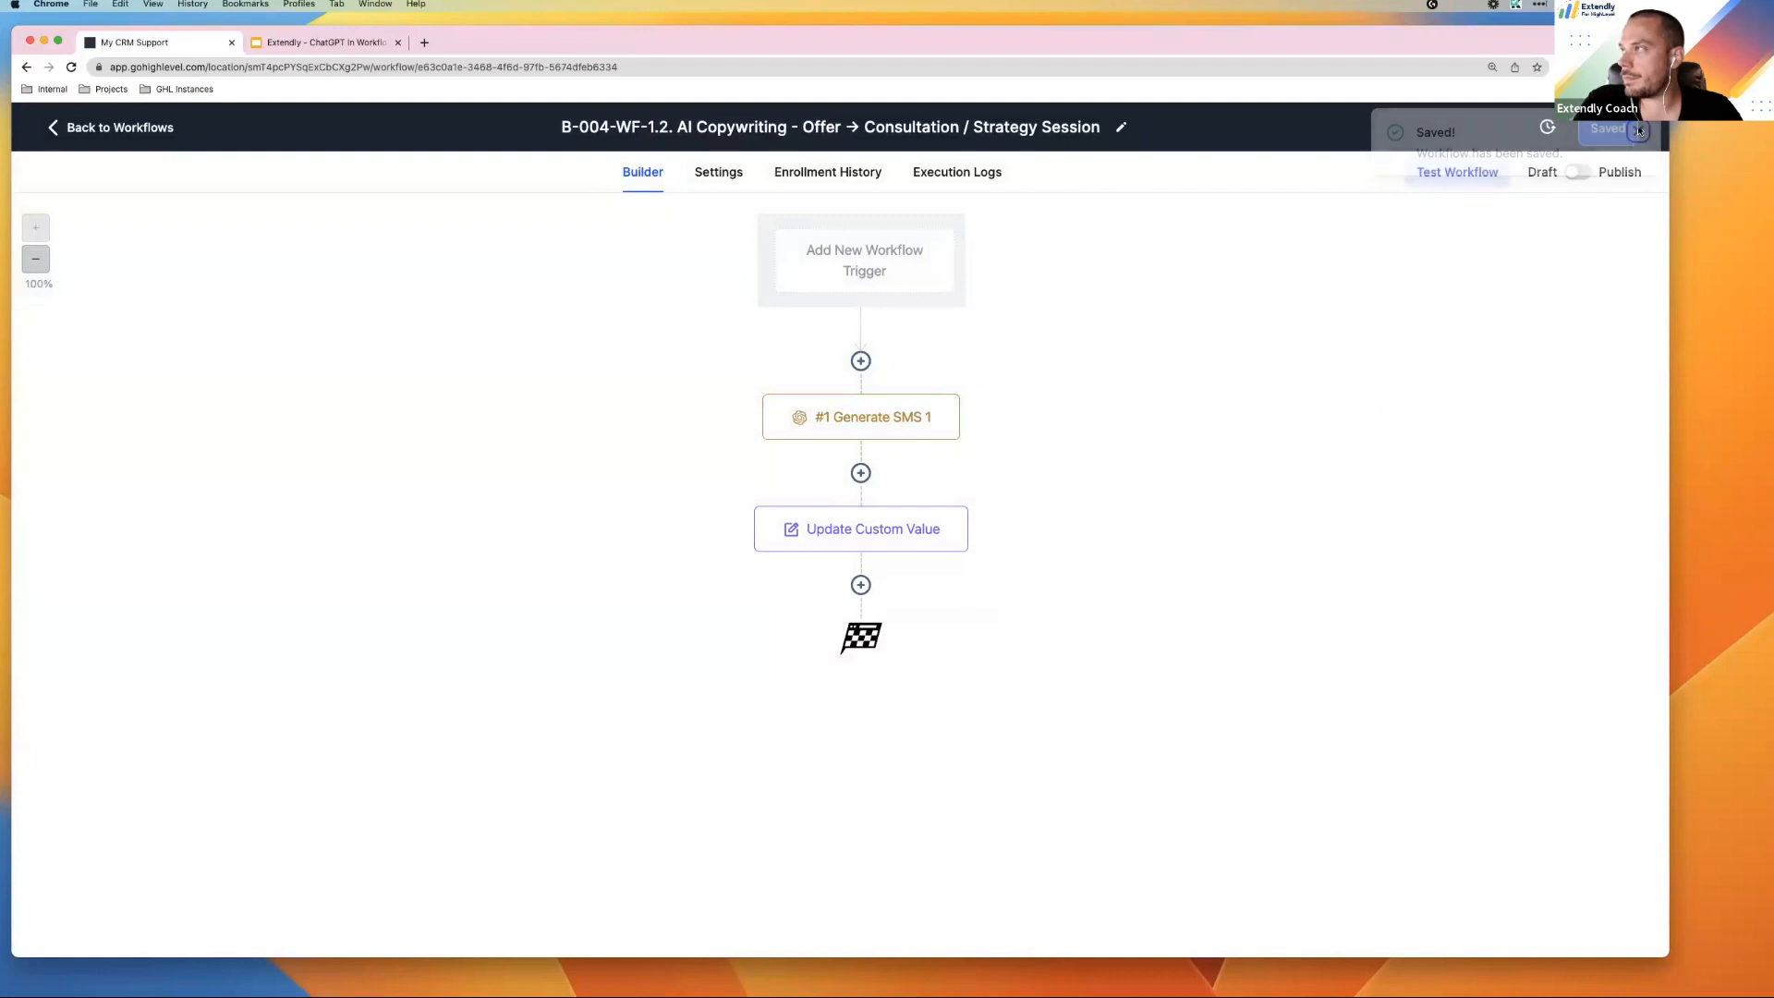
click(1578, 173)
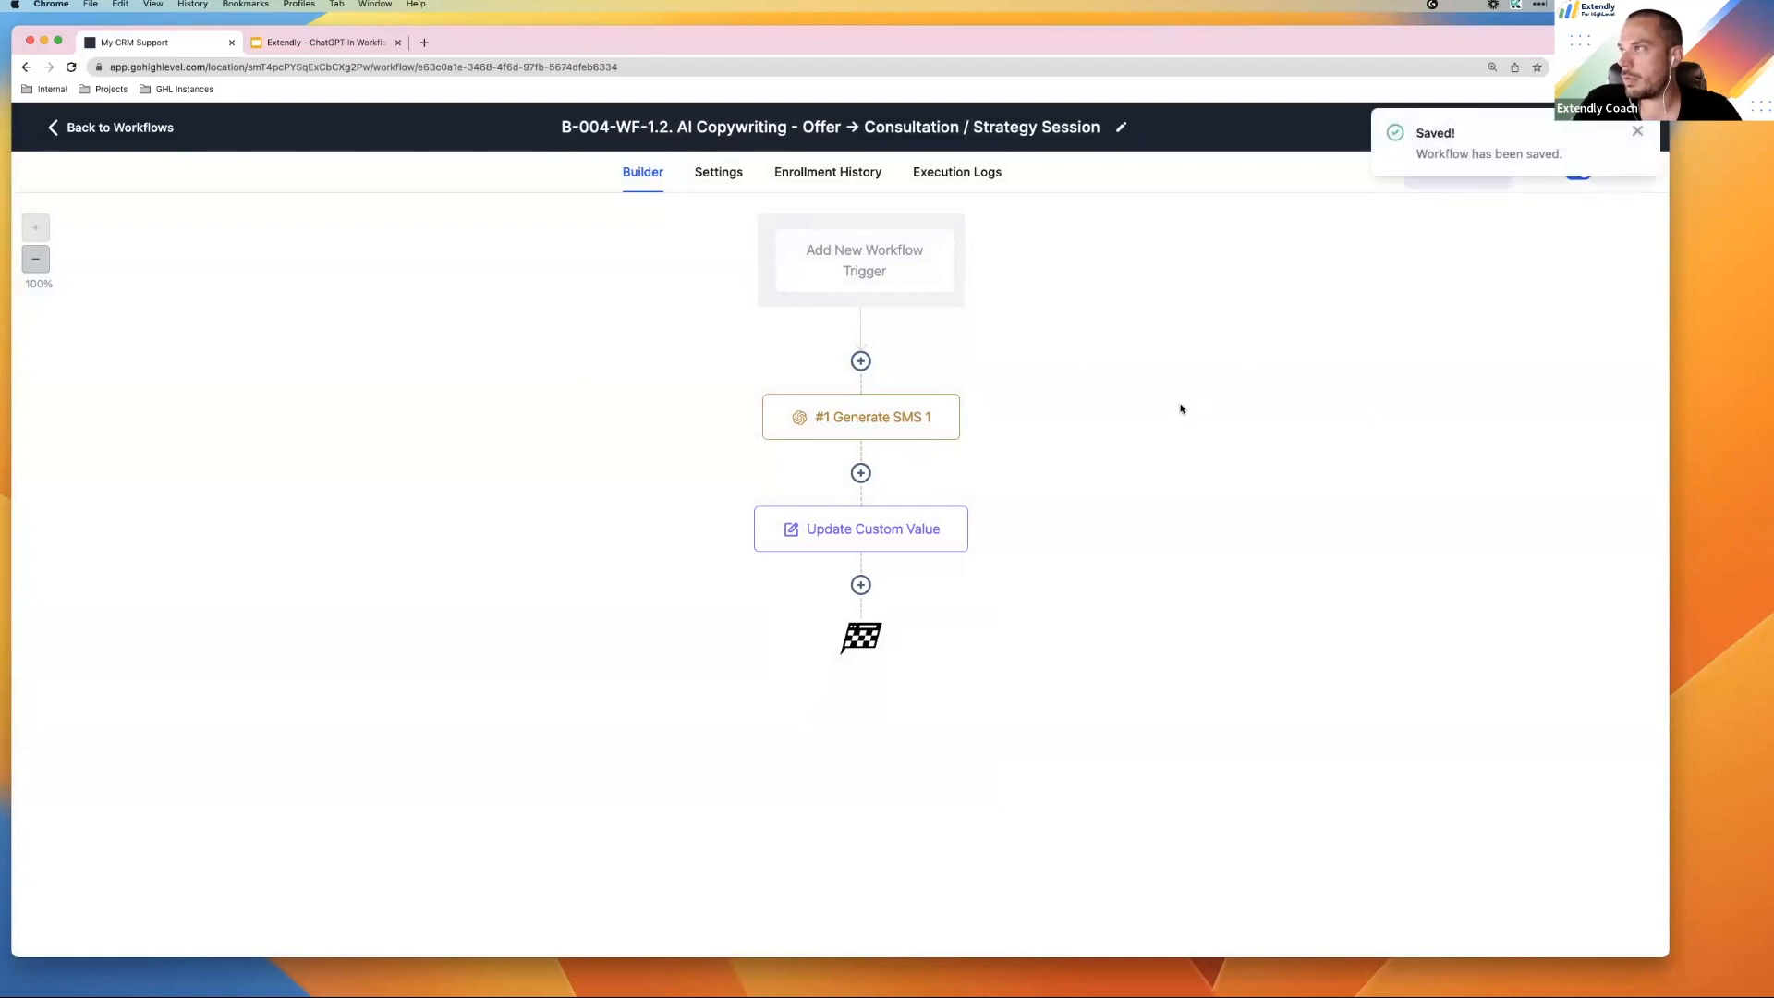
click(1638, 134)
Run a test of the workflow with the contact "test 1"
click(1457, 172)
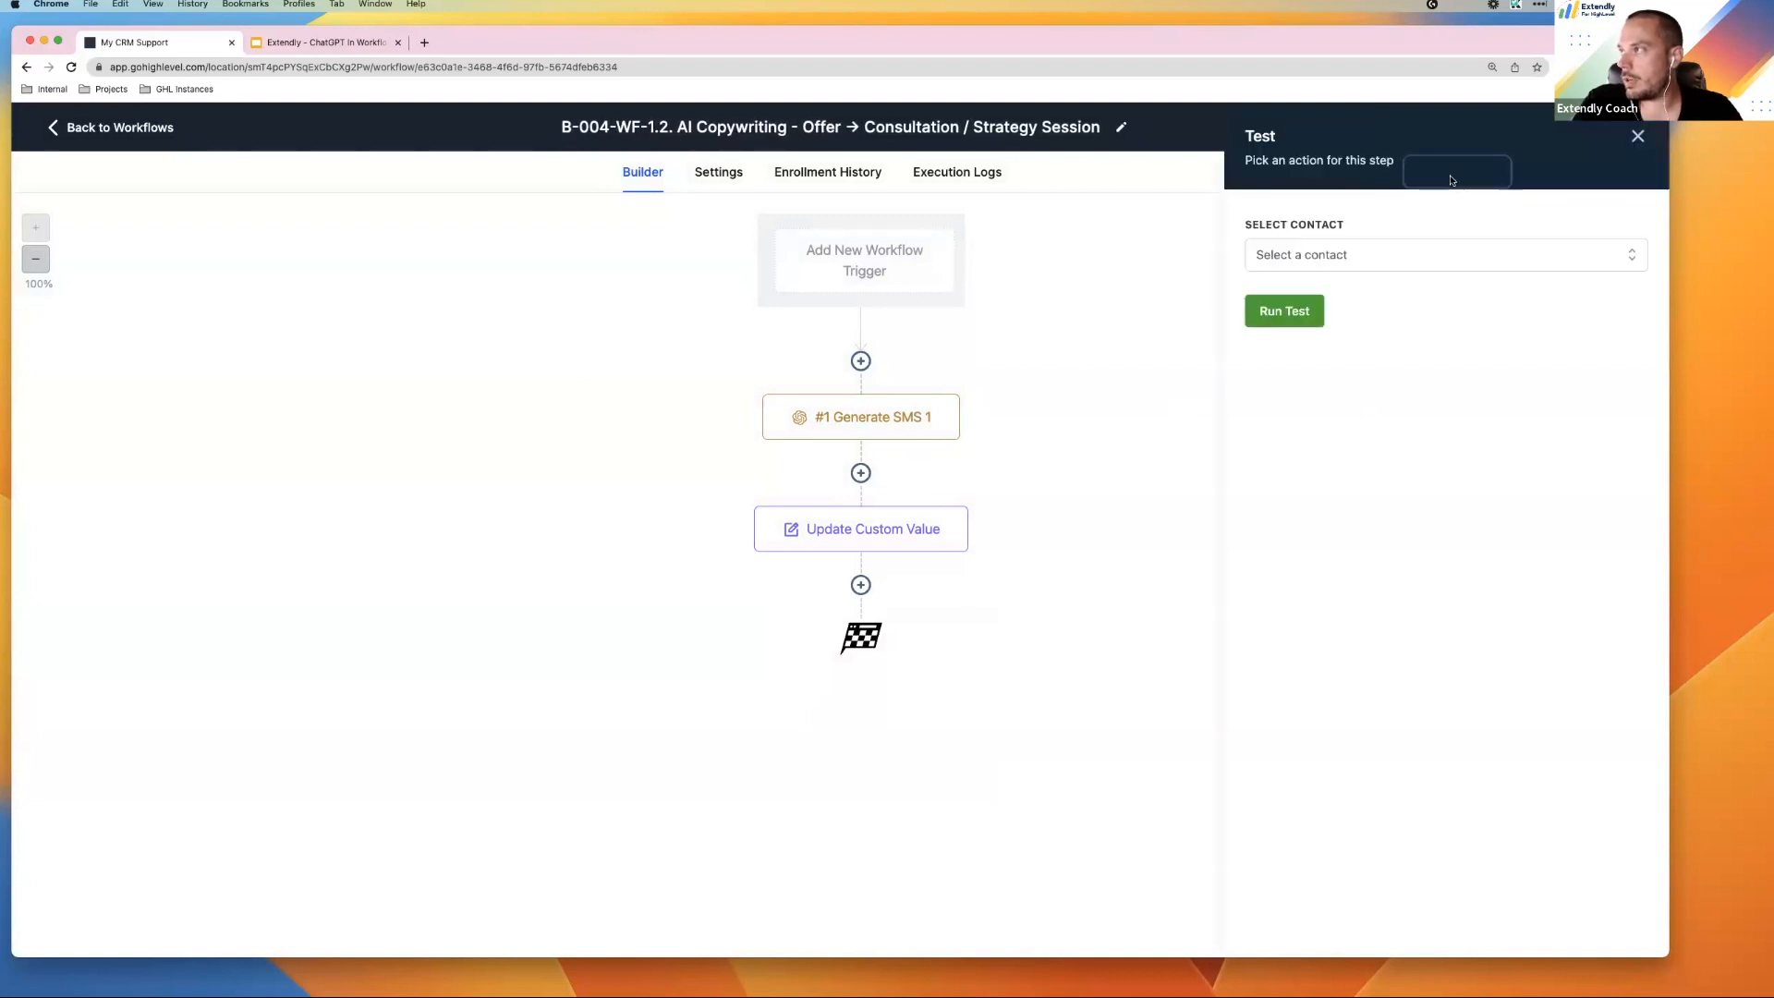
click(1357, 261)
scroll(1340, 477, down, 3)
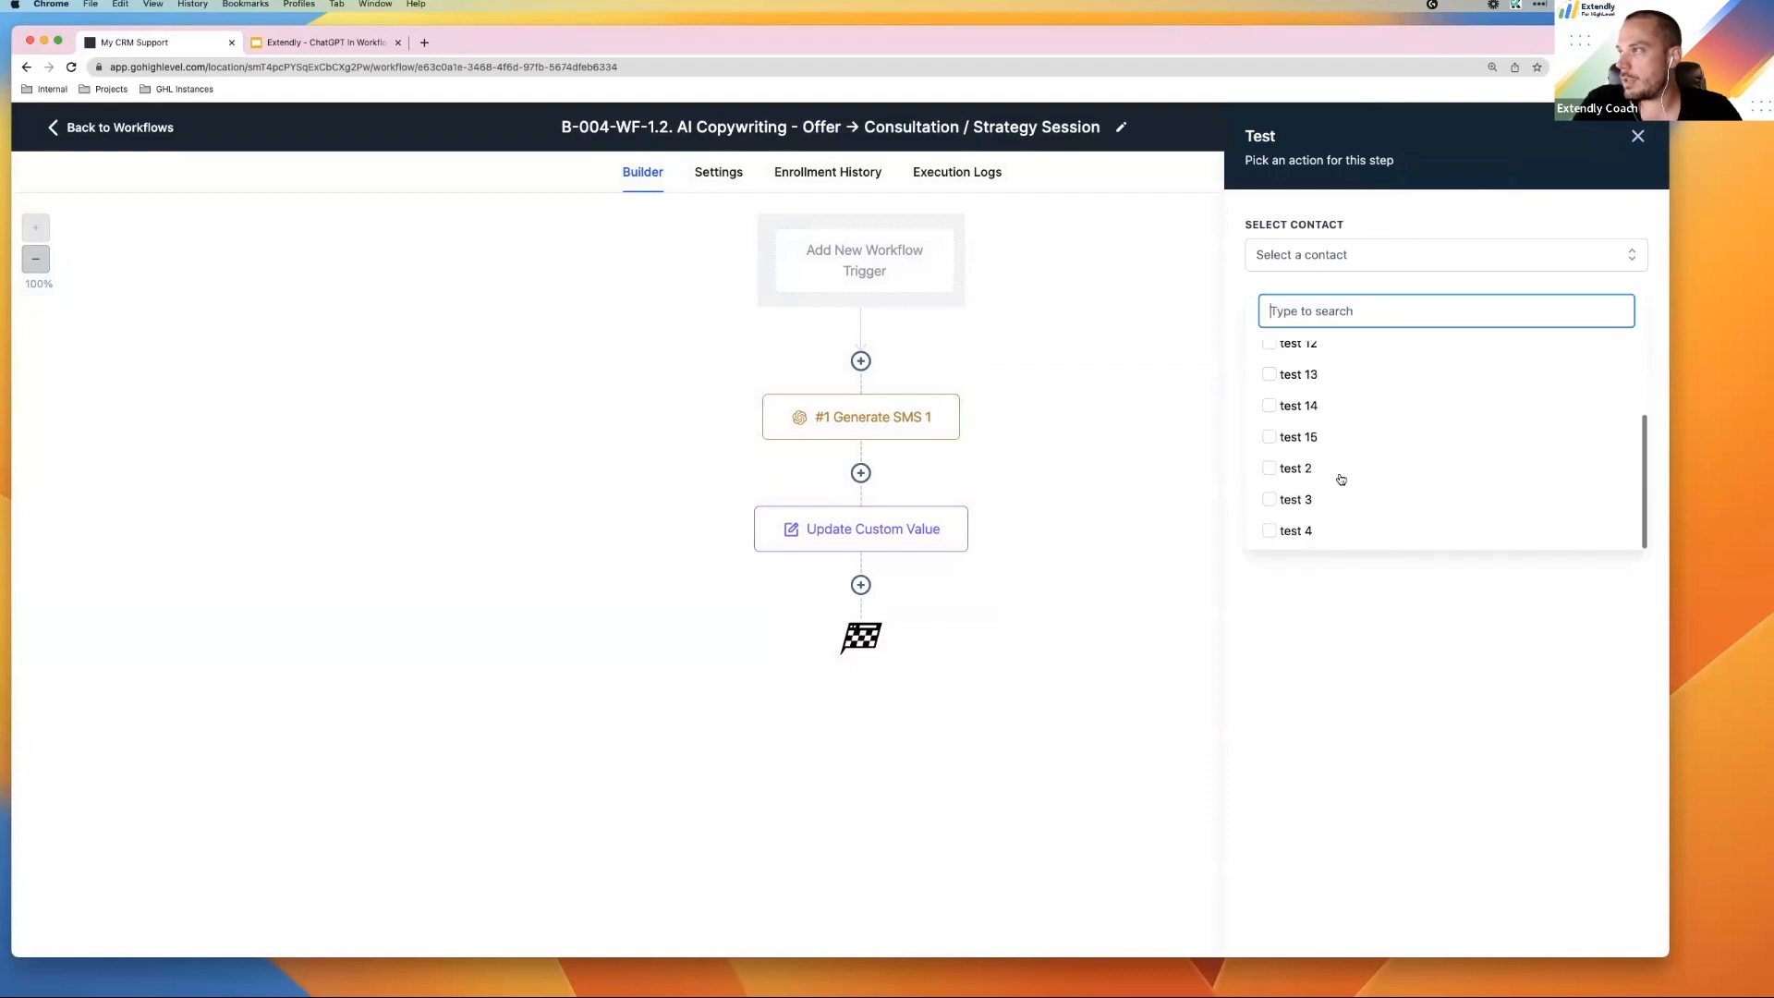
scroll(1341, 479, up, 3)
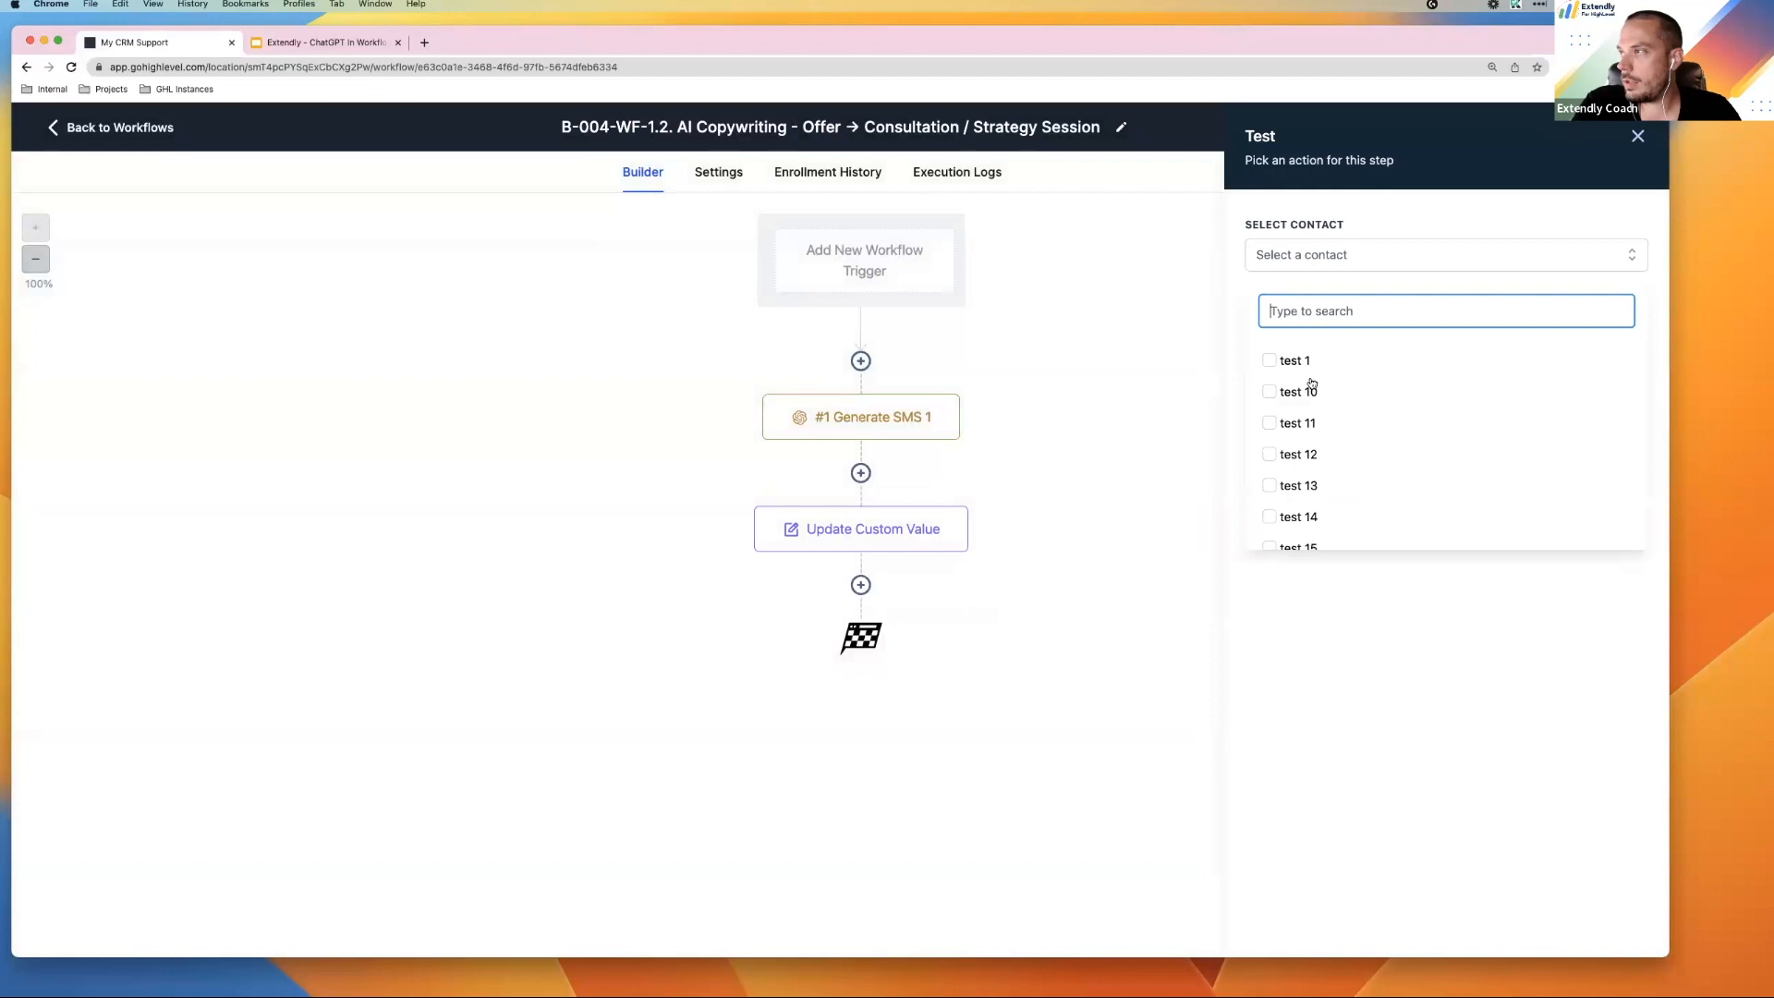
click(1269, 361)
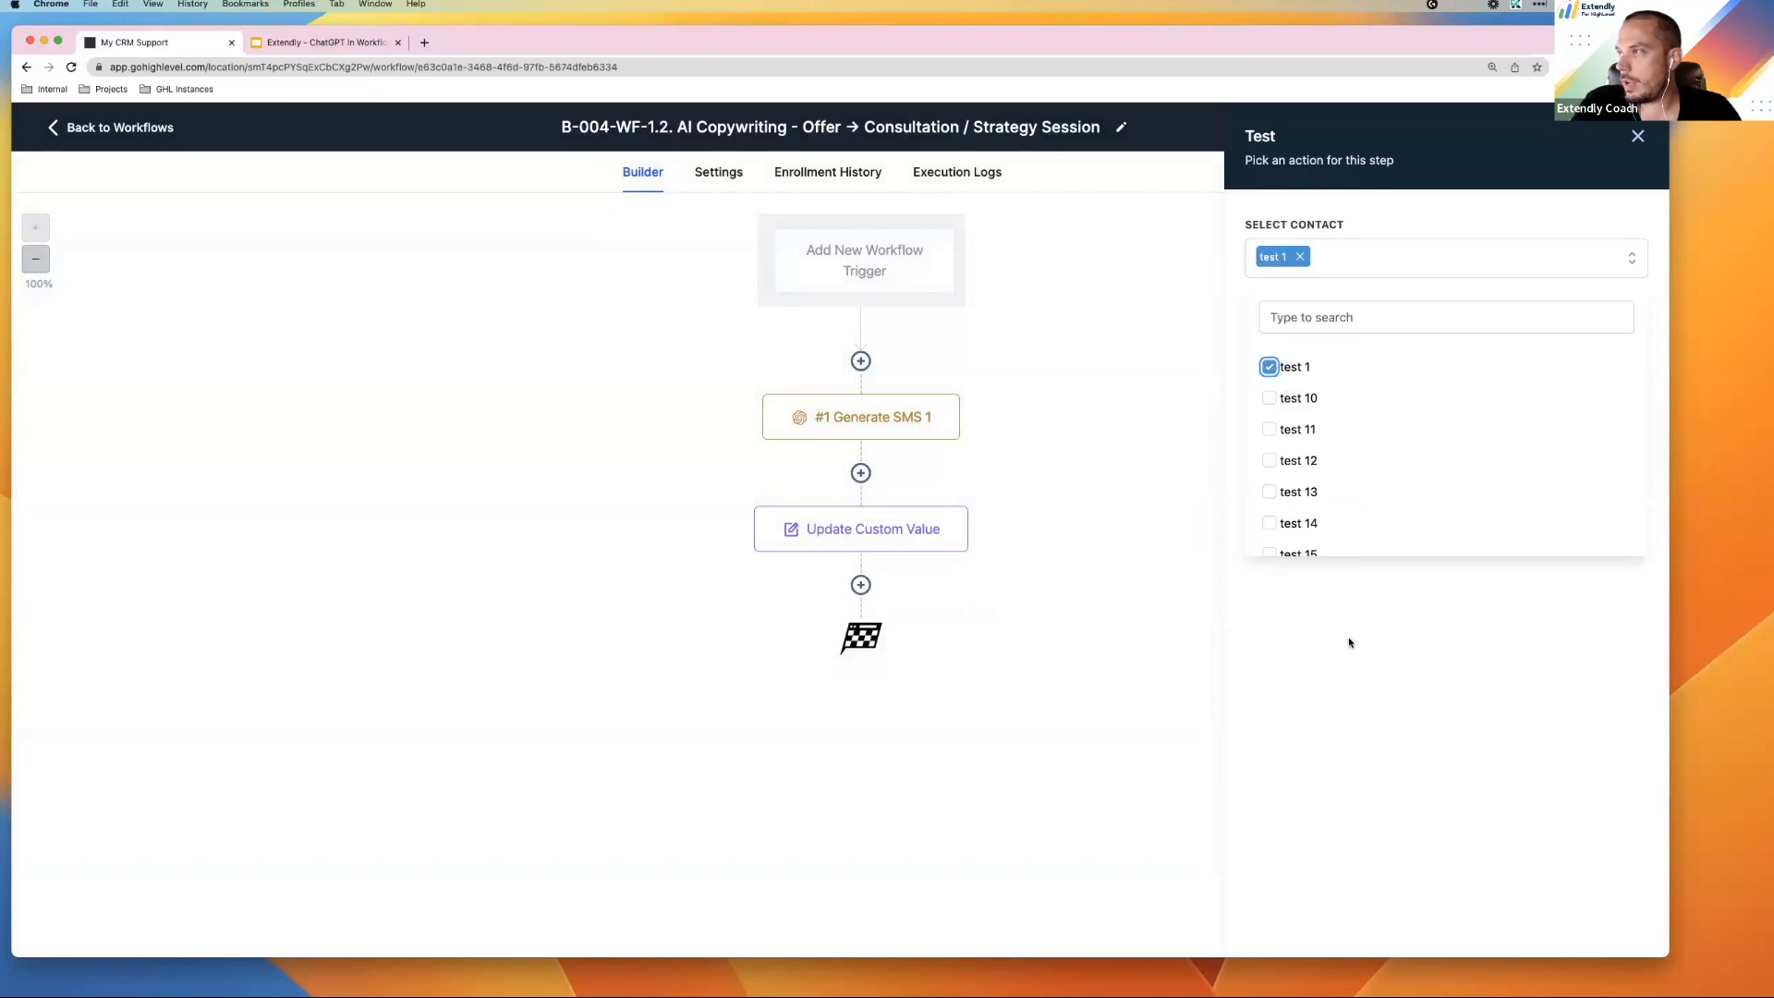
click(1349, 643)
click(1283, 319)
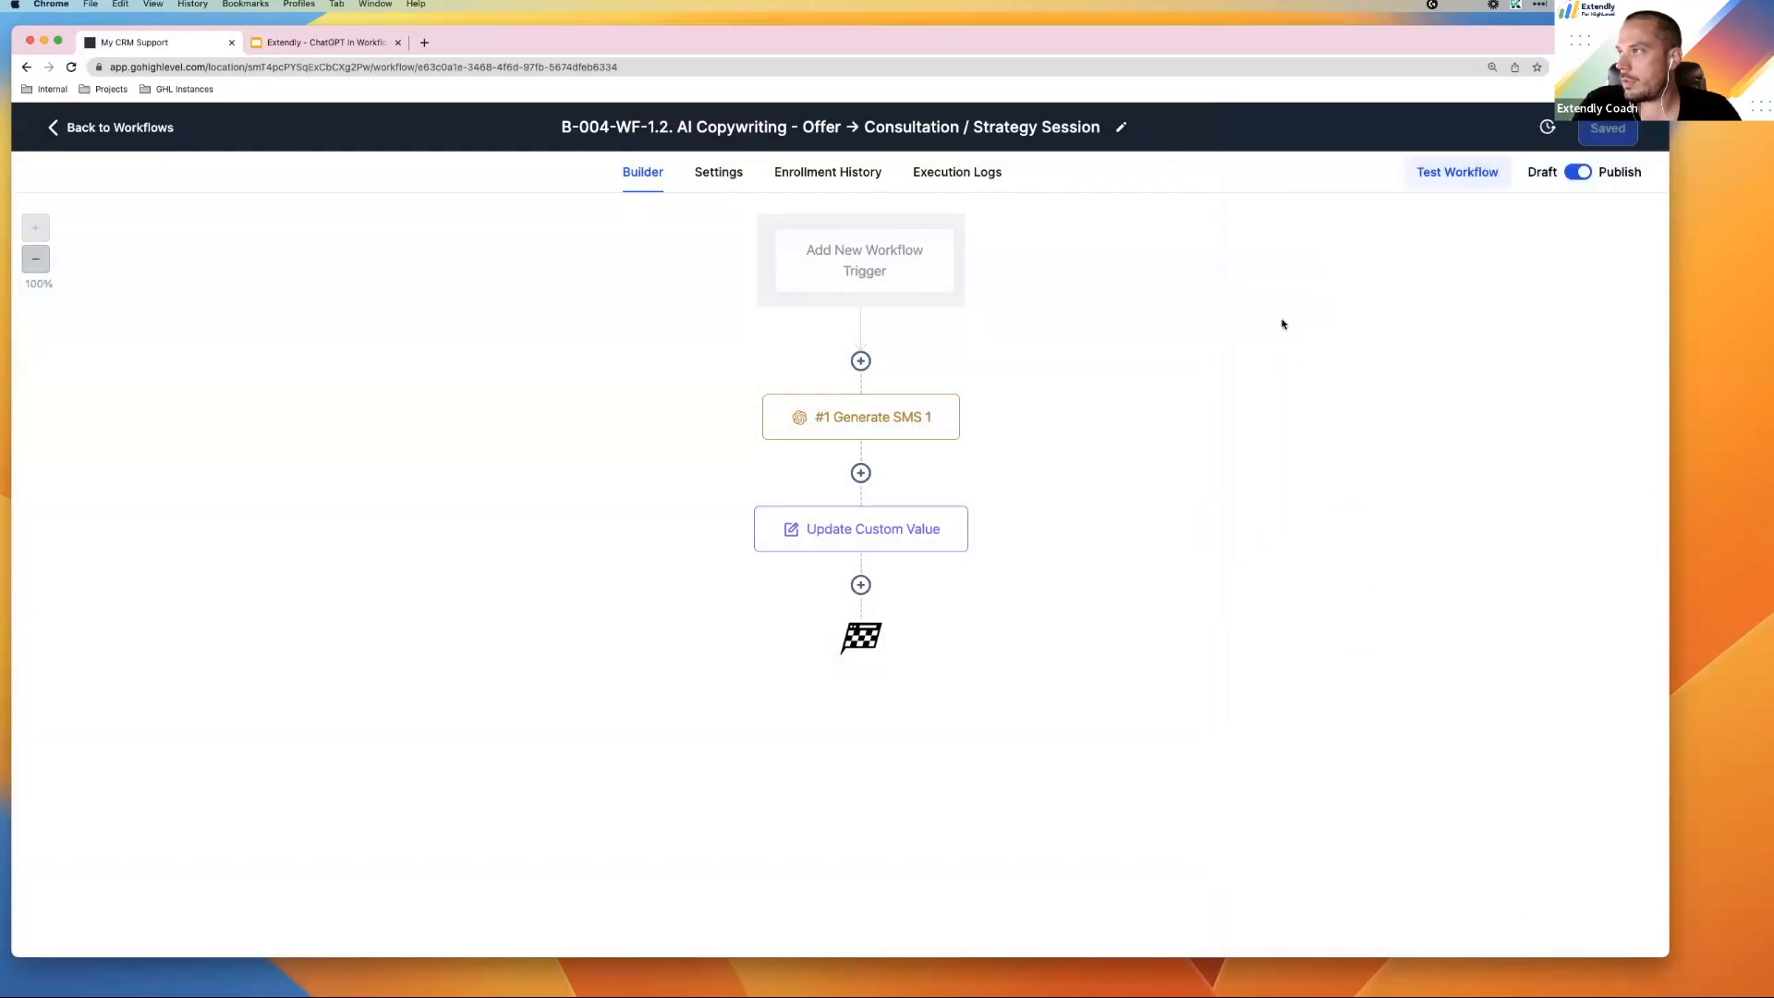
Check the event details of the most recent Add To Workflow entry in the execution logs
click(954, 175)
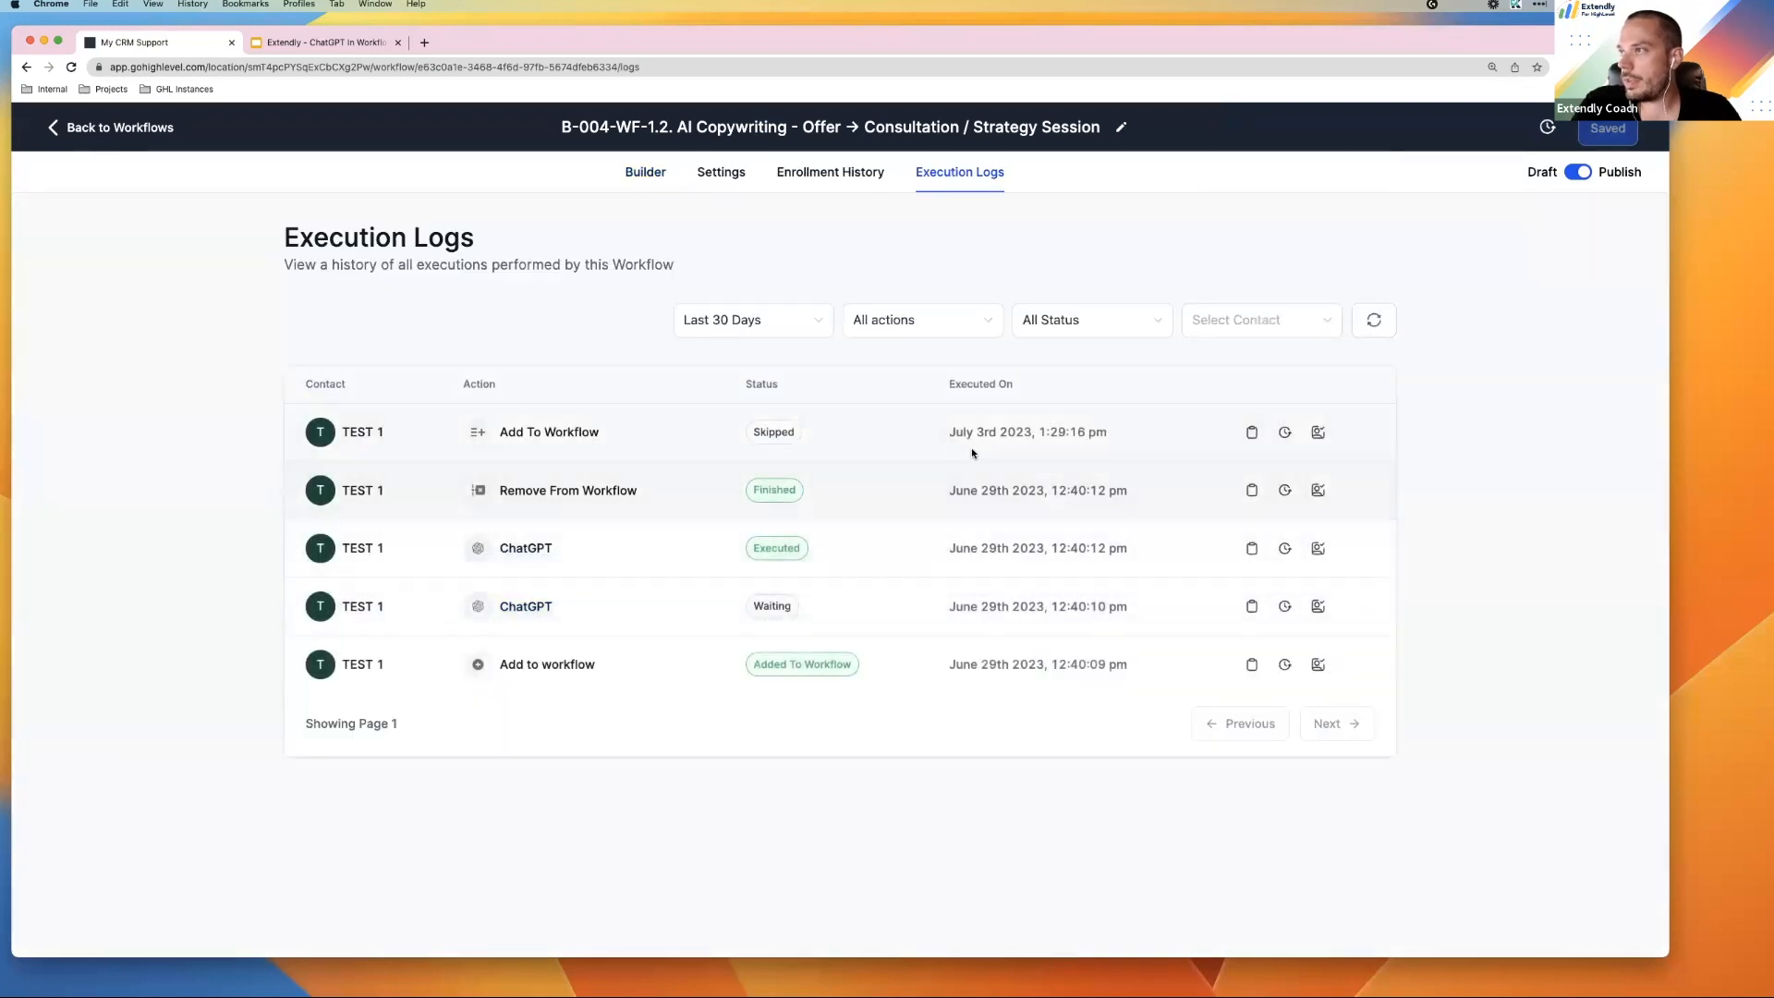
drag(1113, 434, 952, 434)
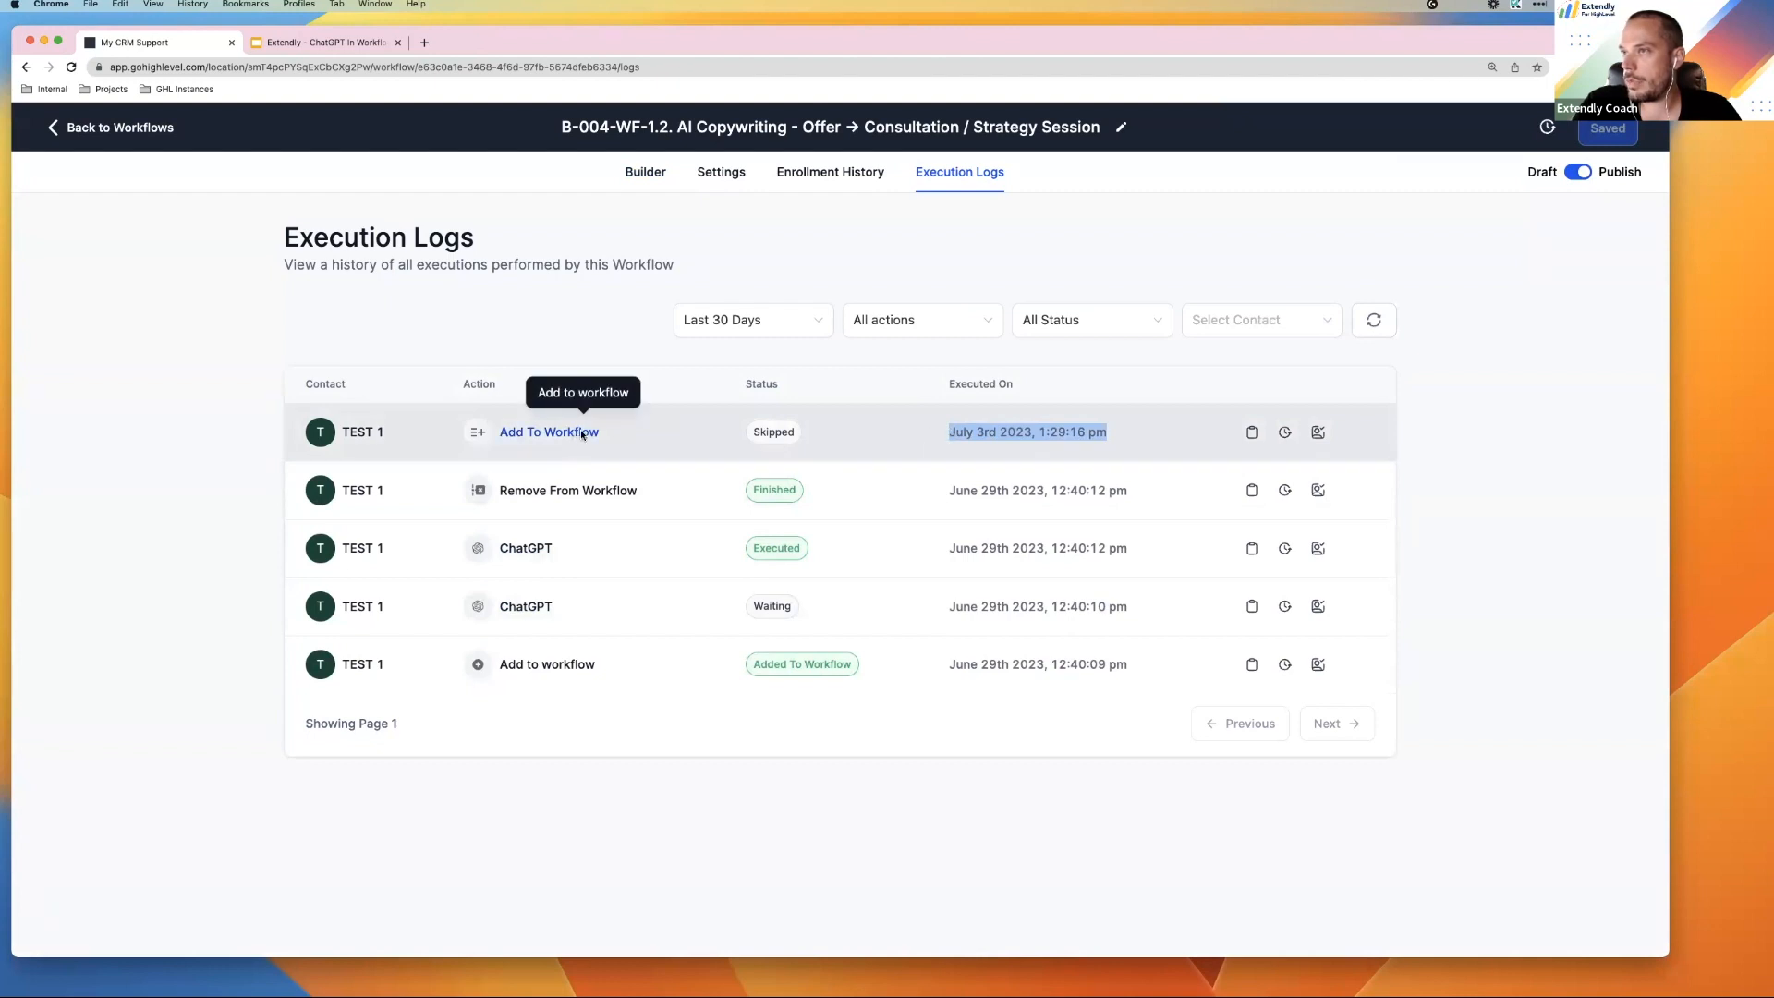
click(1254, 432)
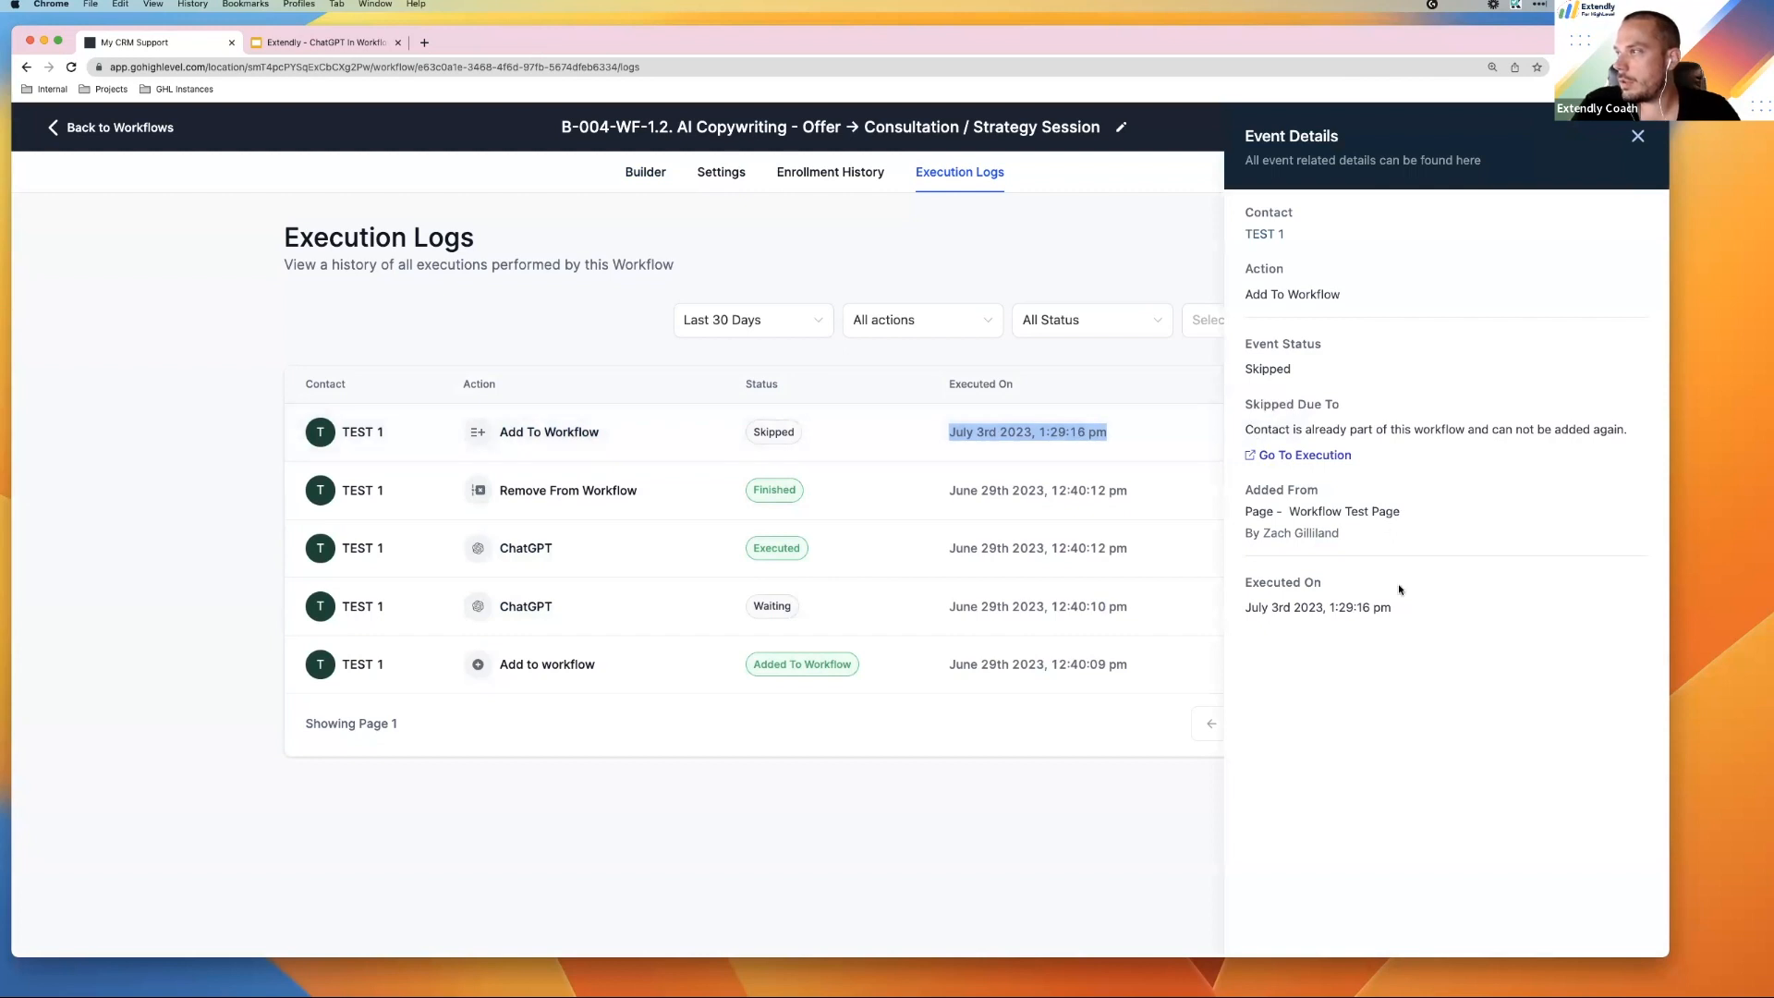
click(1638, 137)
Enable Allow re-entry in the workflow settings and save the workflow
click(720, 172)
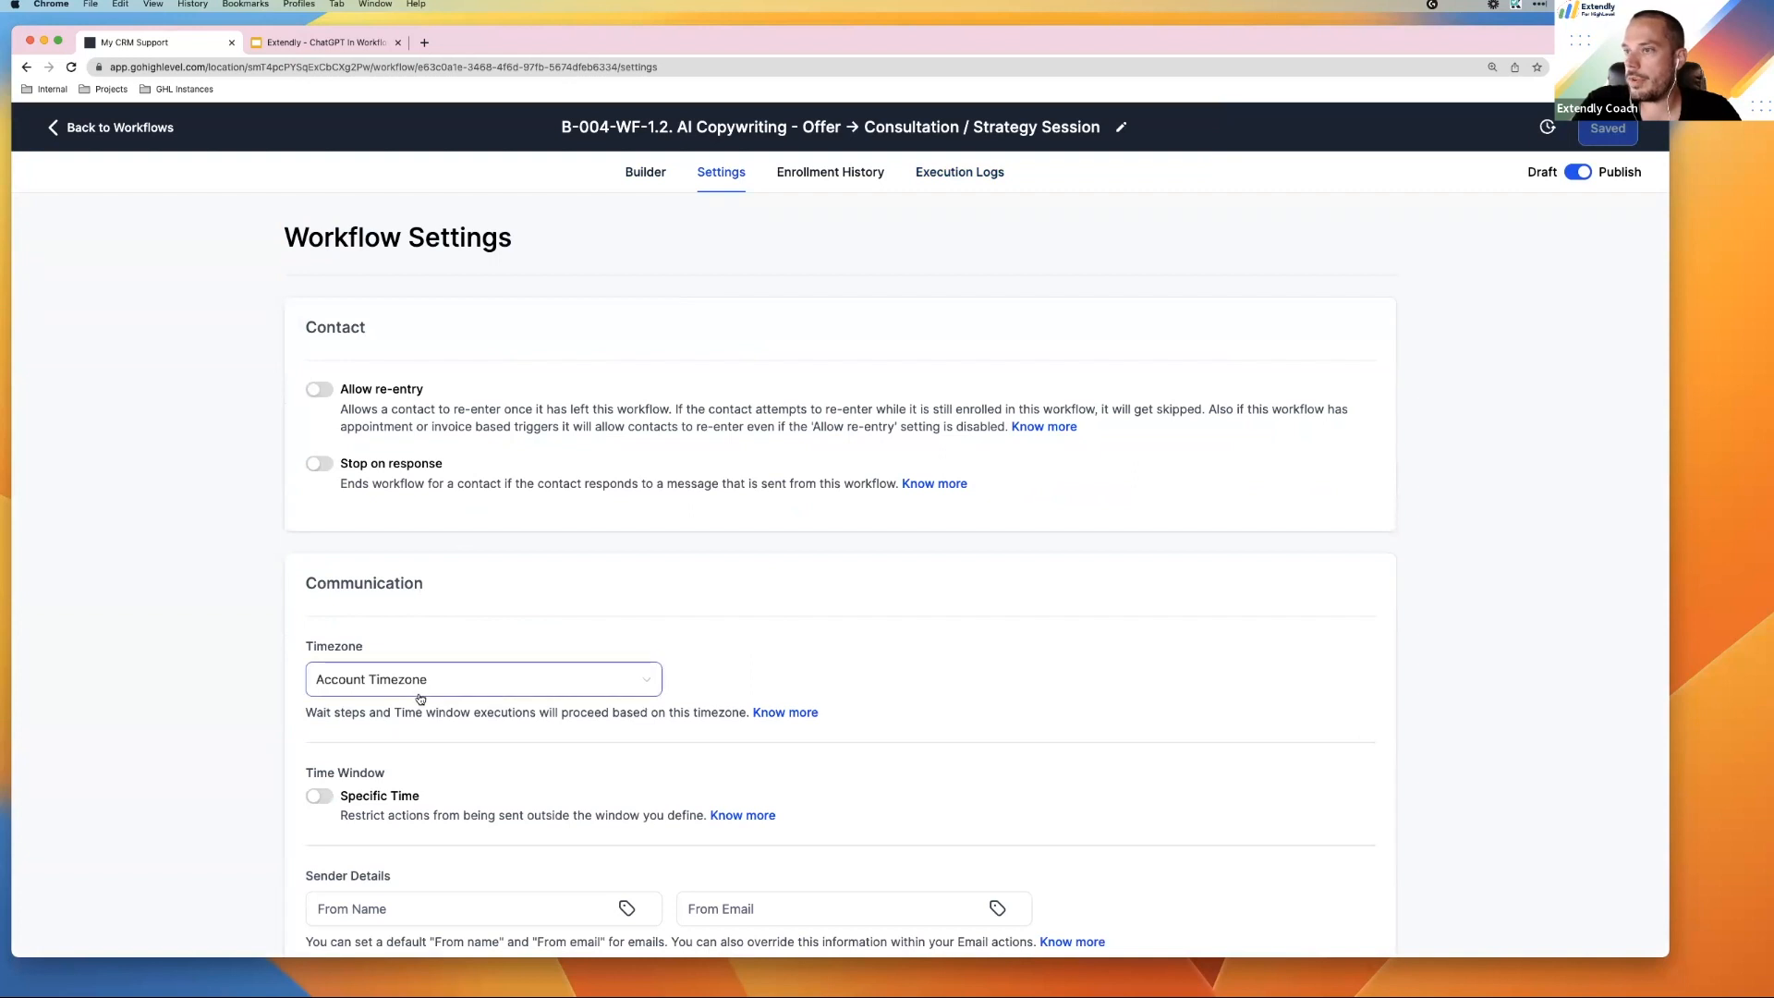
click(323, 392)
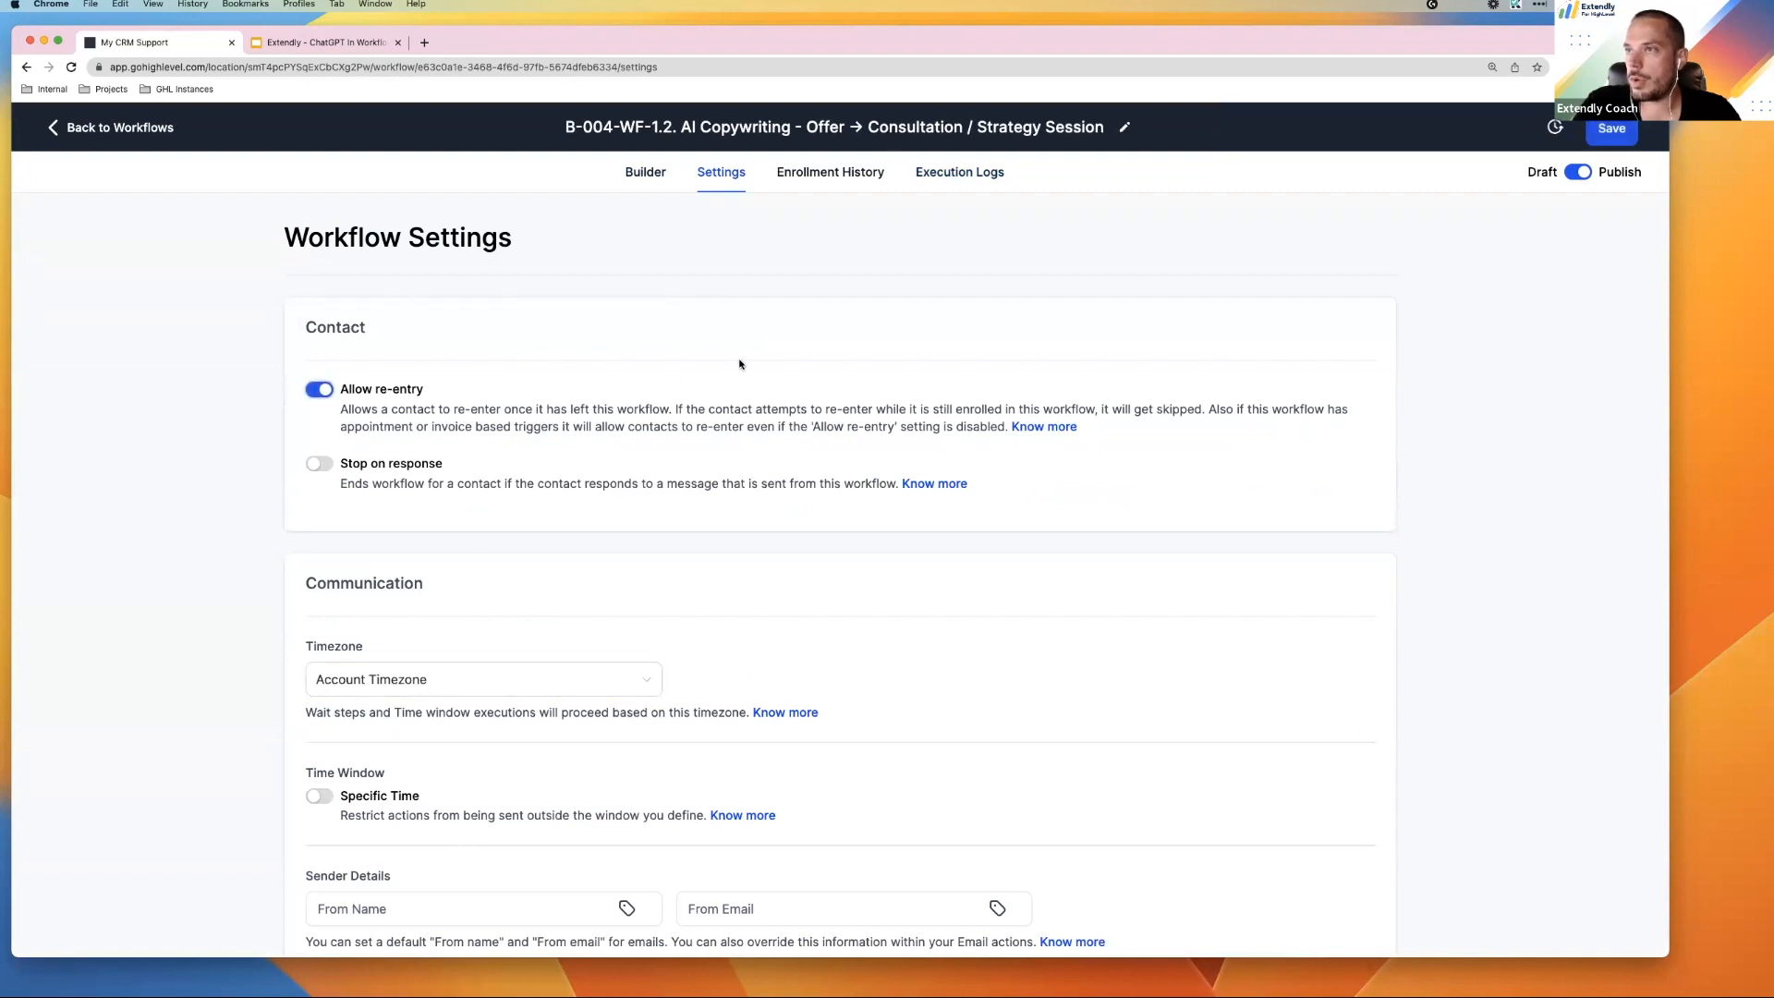
click(1612, 131)
Return to the builder and rerun the workflow test with the contact "test 1"
click(649, 176)
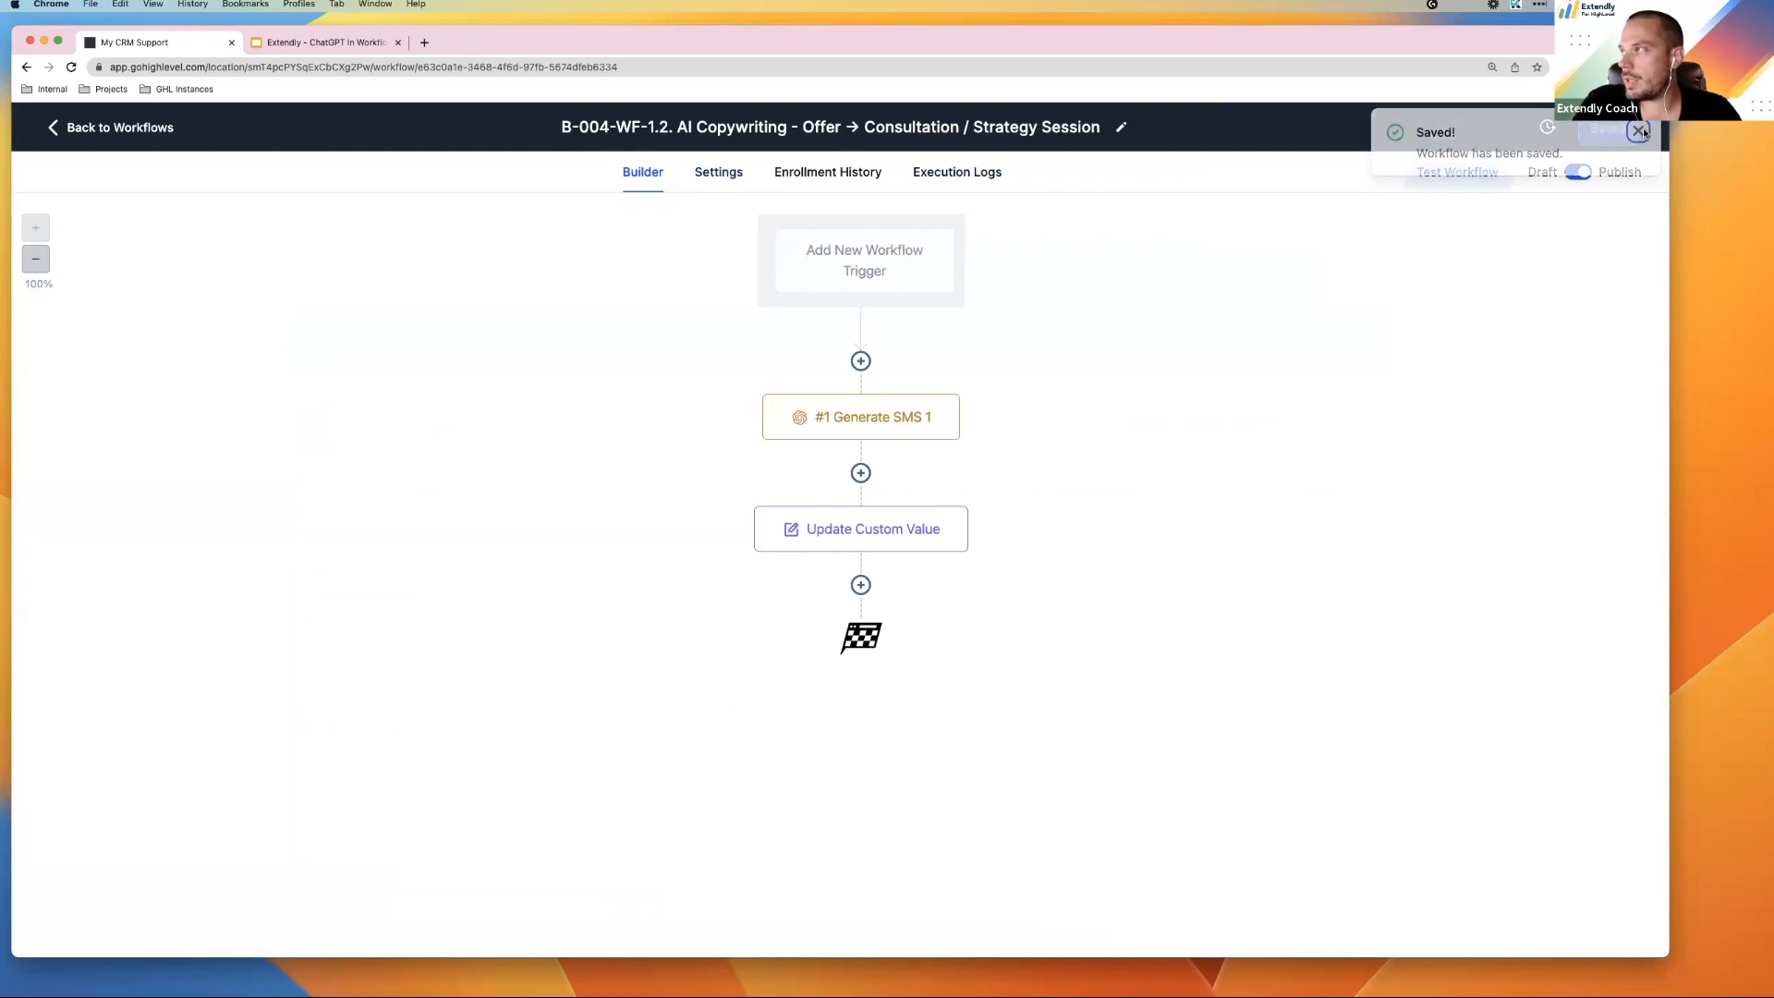
click(1446, 174)
click(1347, 259)
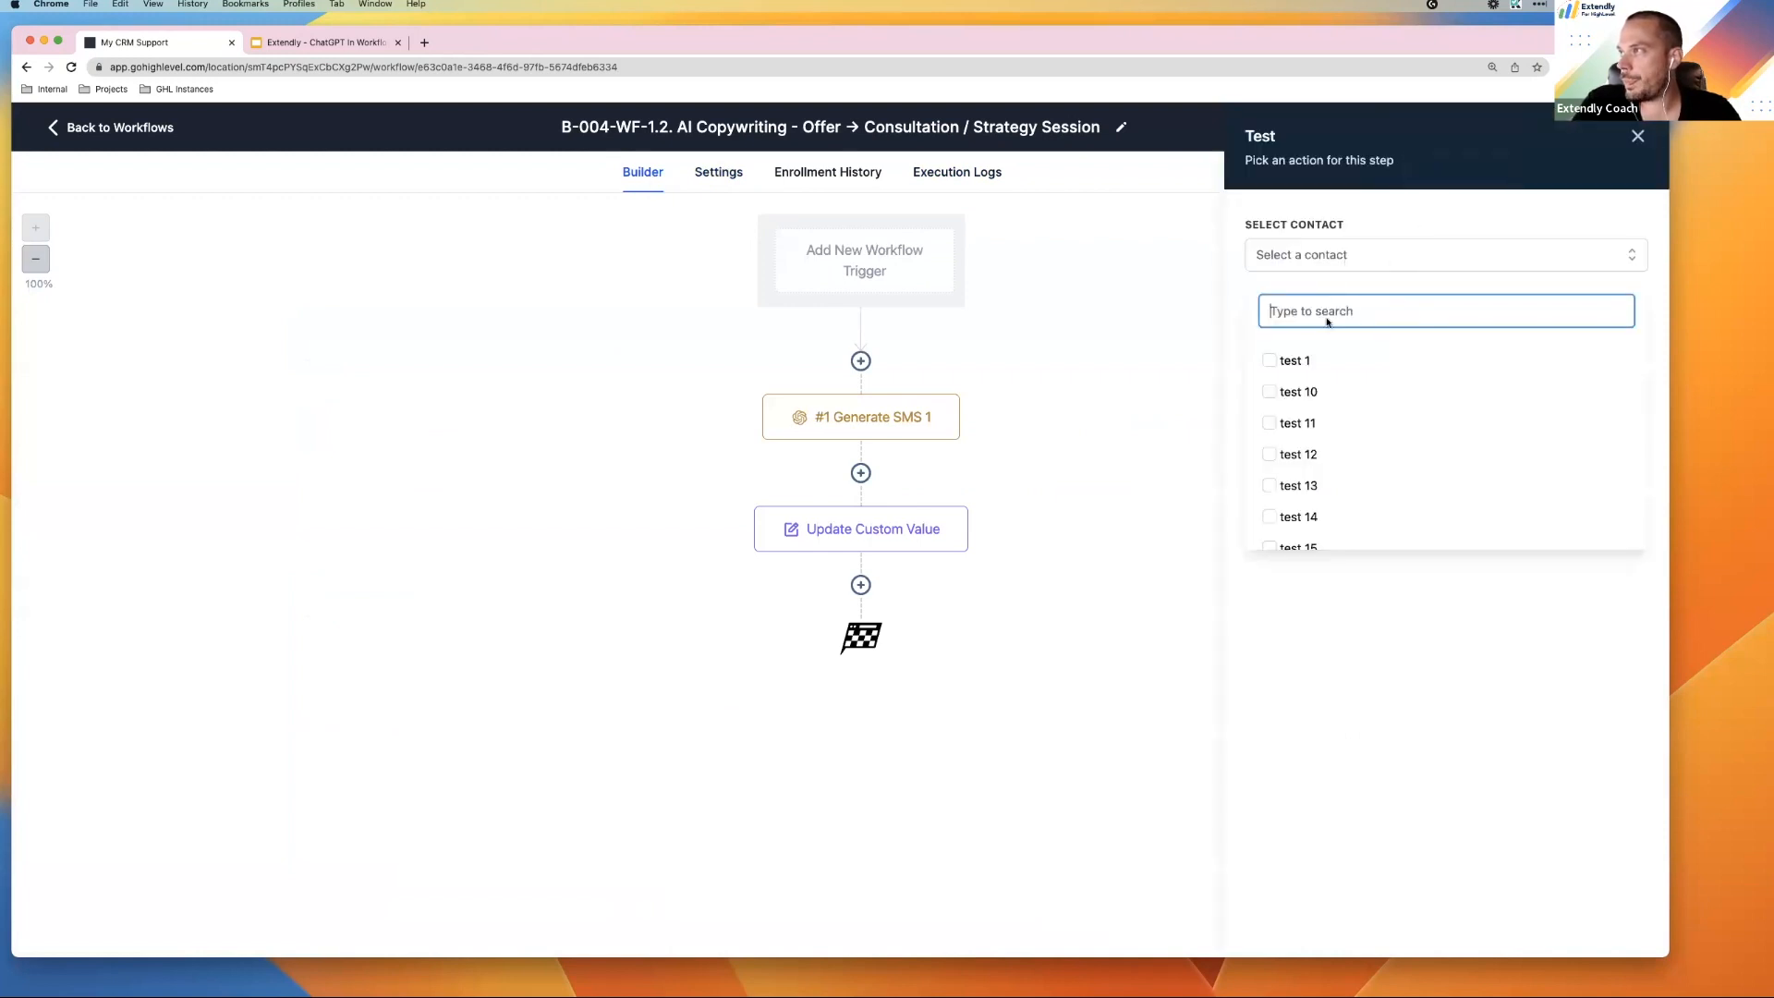
click(1290, 362)
click(1311, 613)
click(1292, 315)
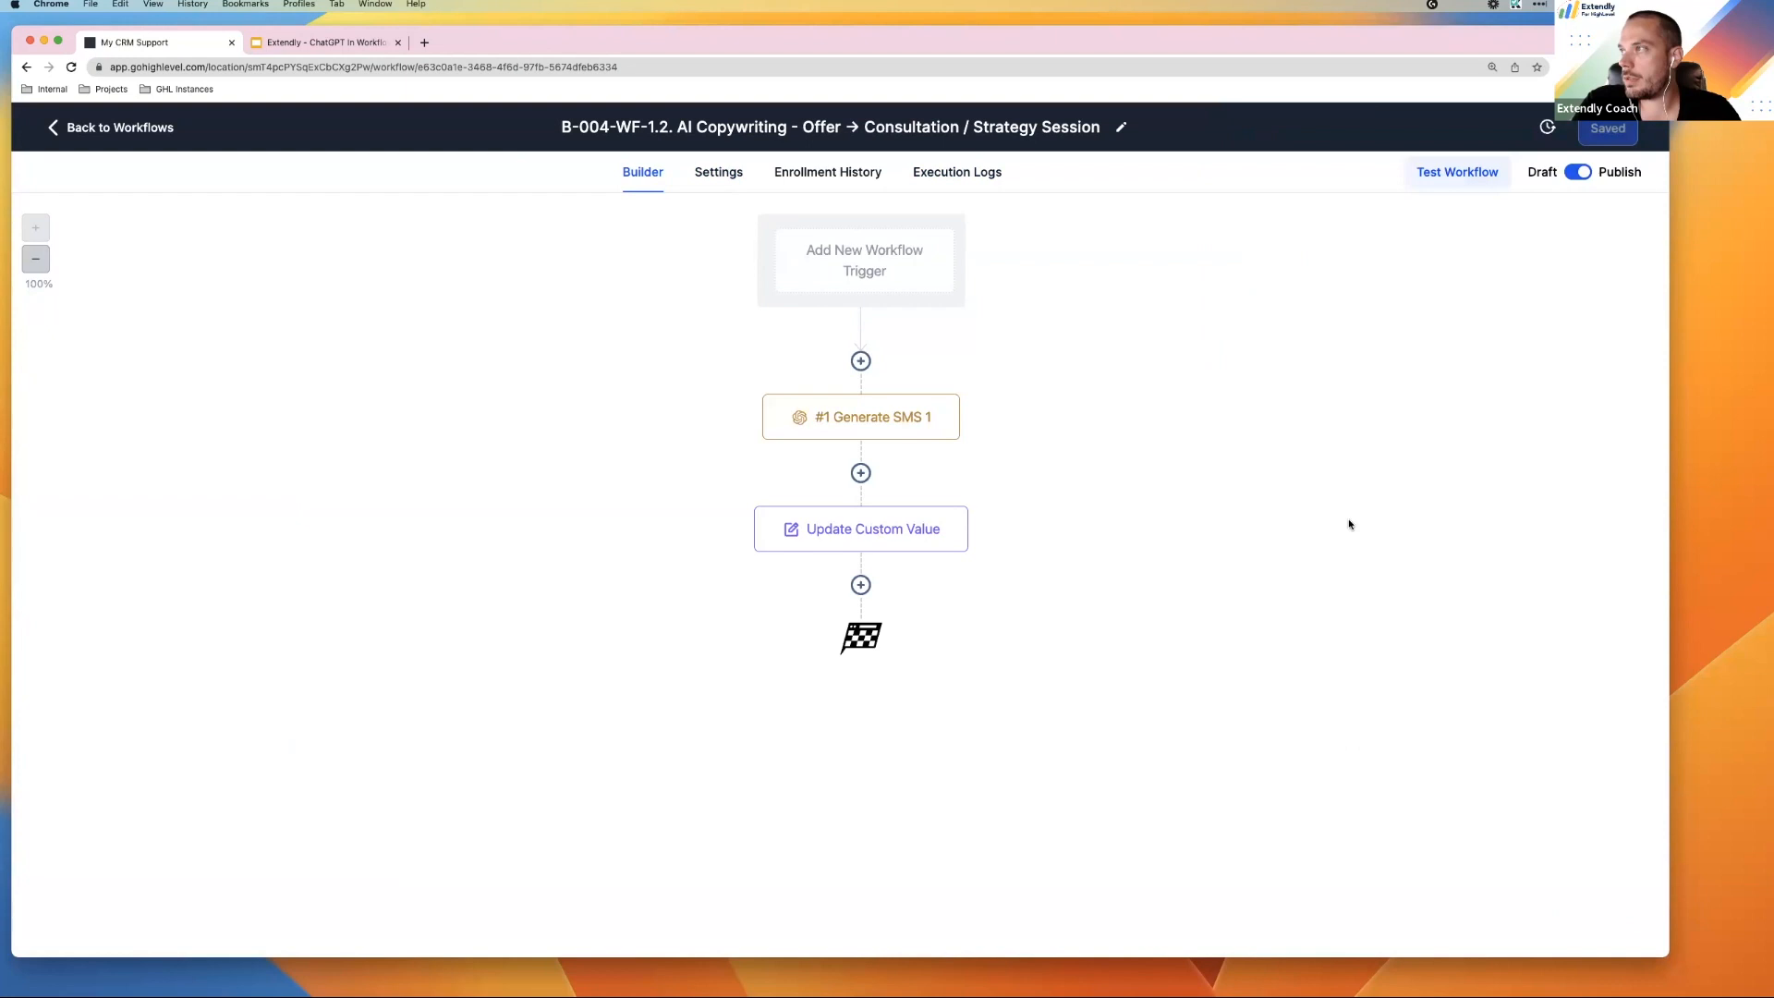
View the latest ChatGPT execution in the execution logs and refresh its entries to check each action's status
click(949, 180)
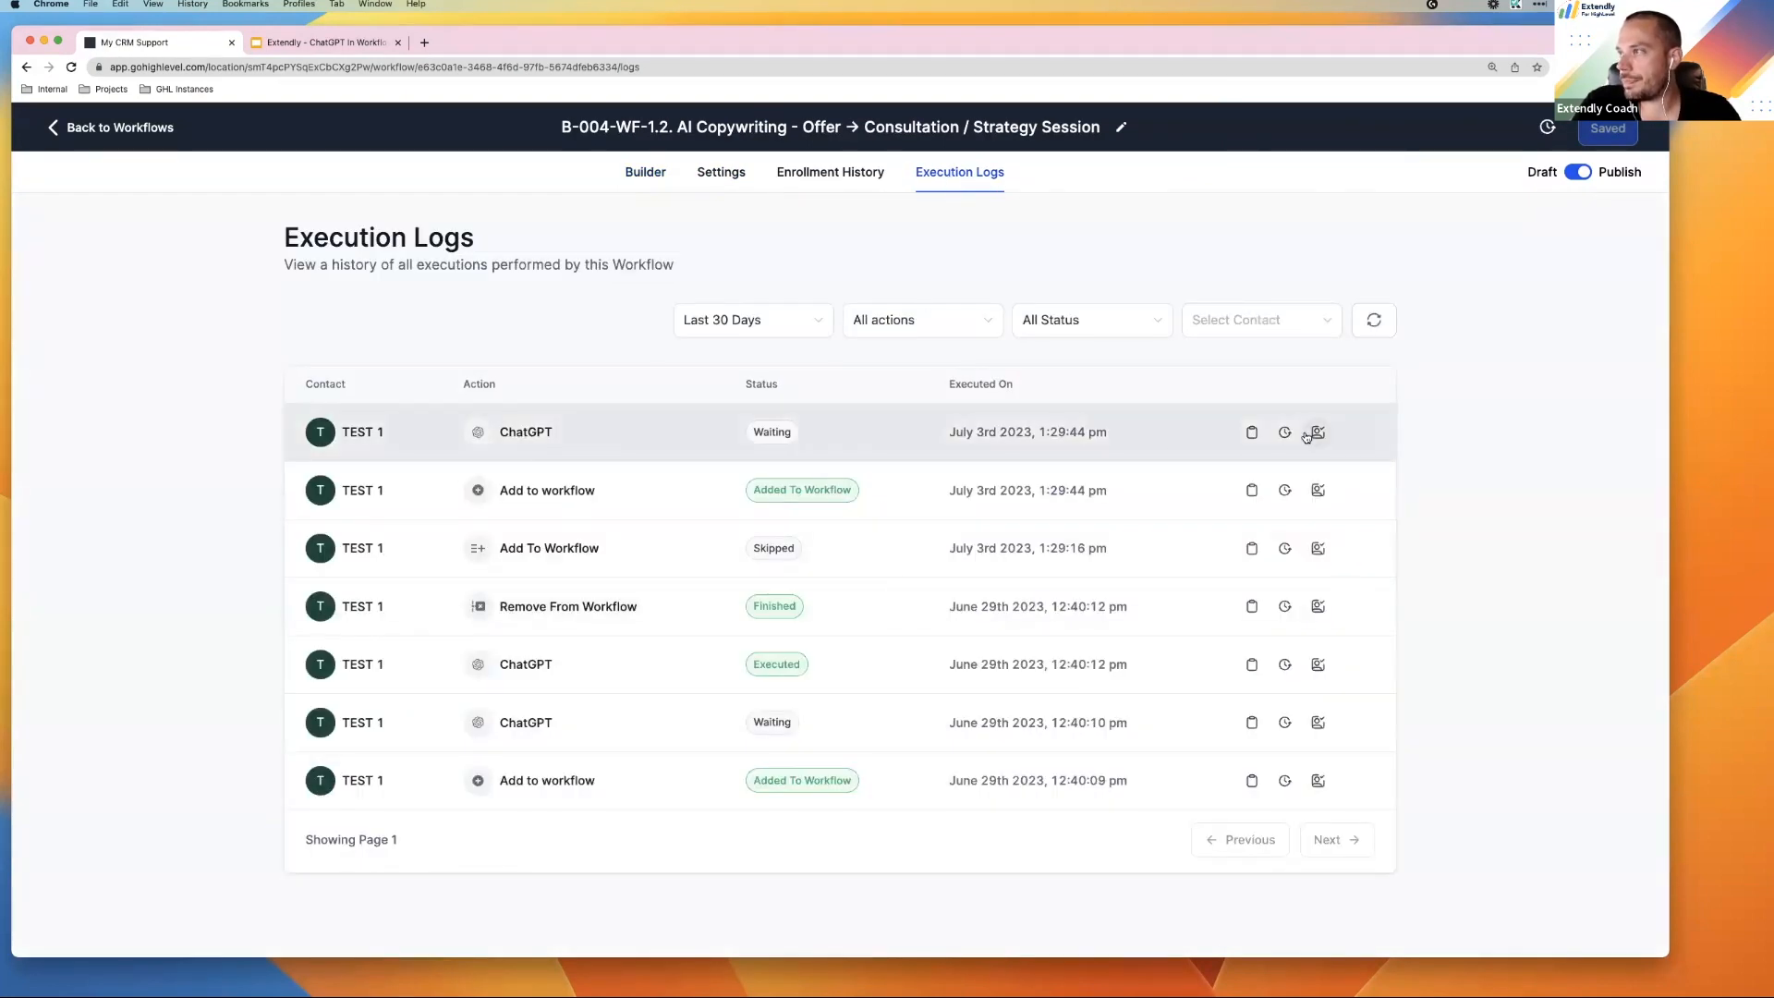
click(1284, 431)
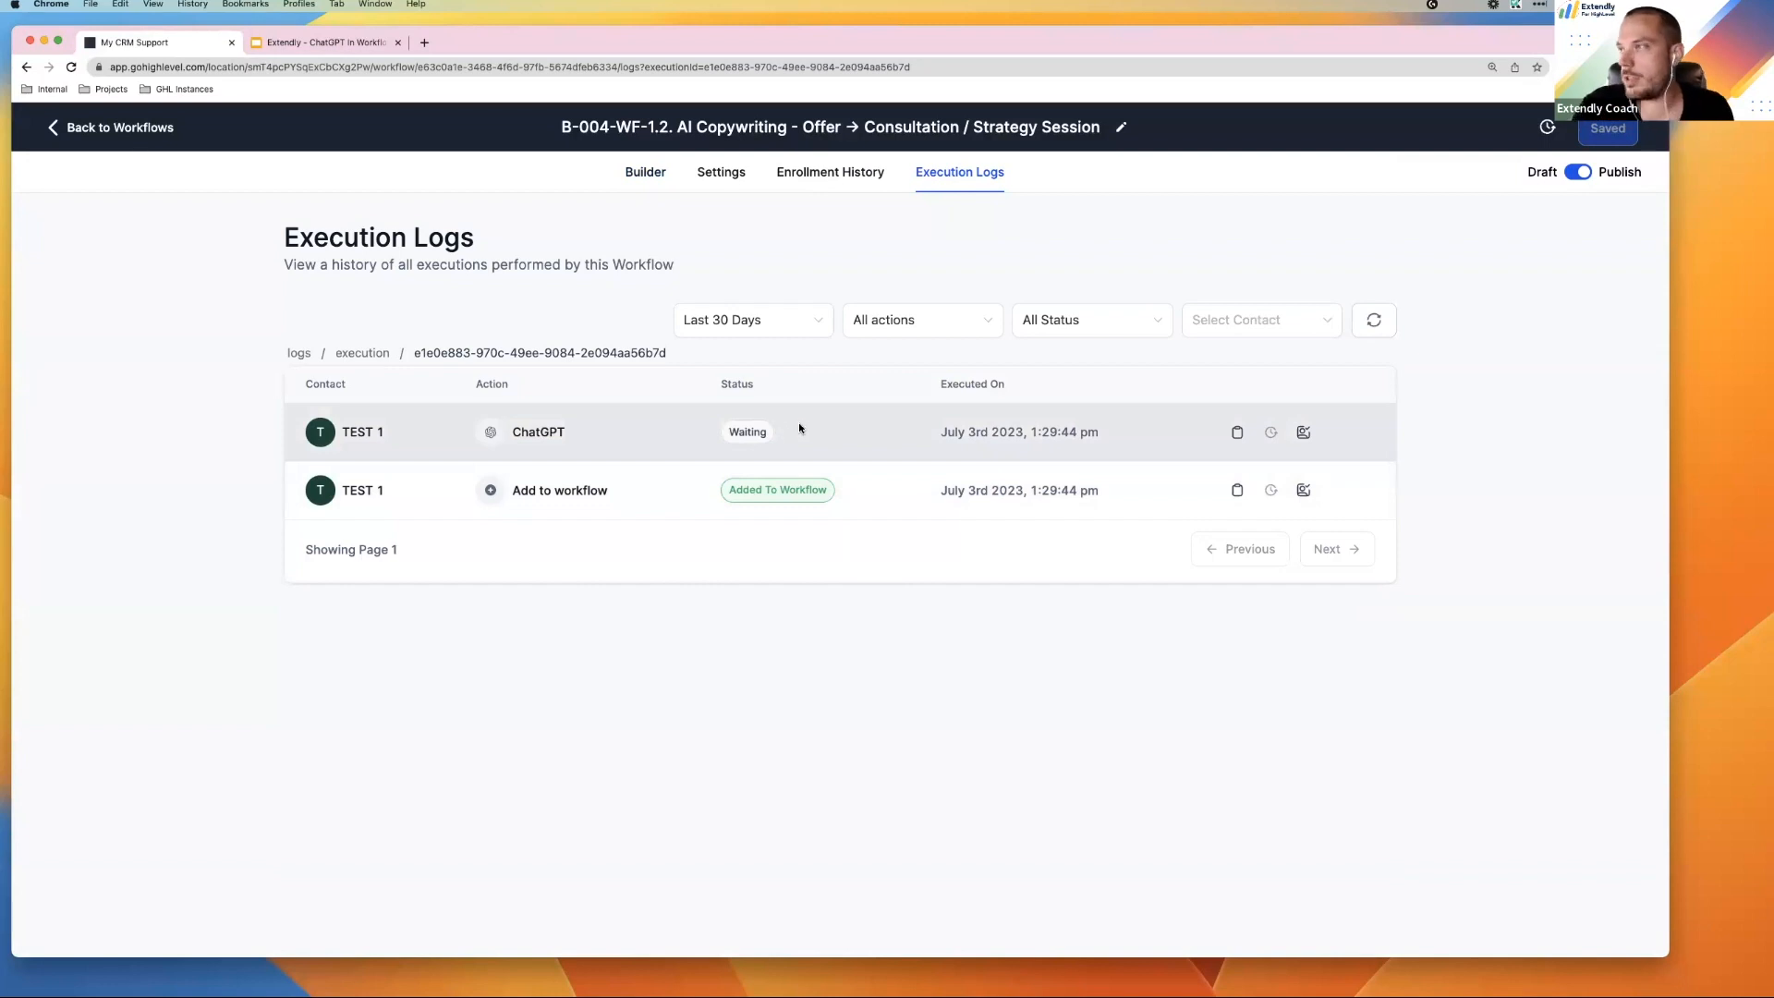
click(1371, 318)
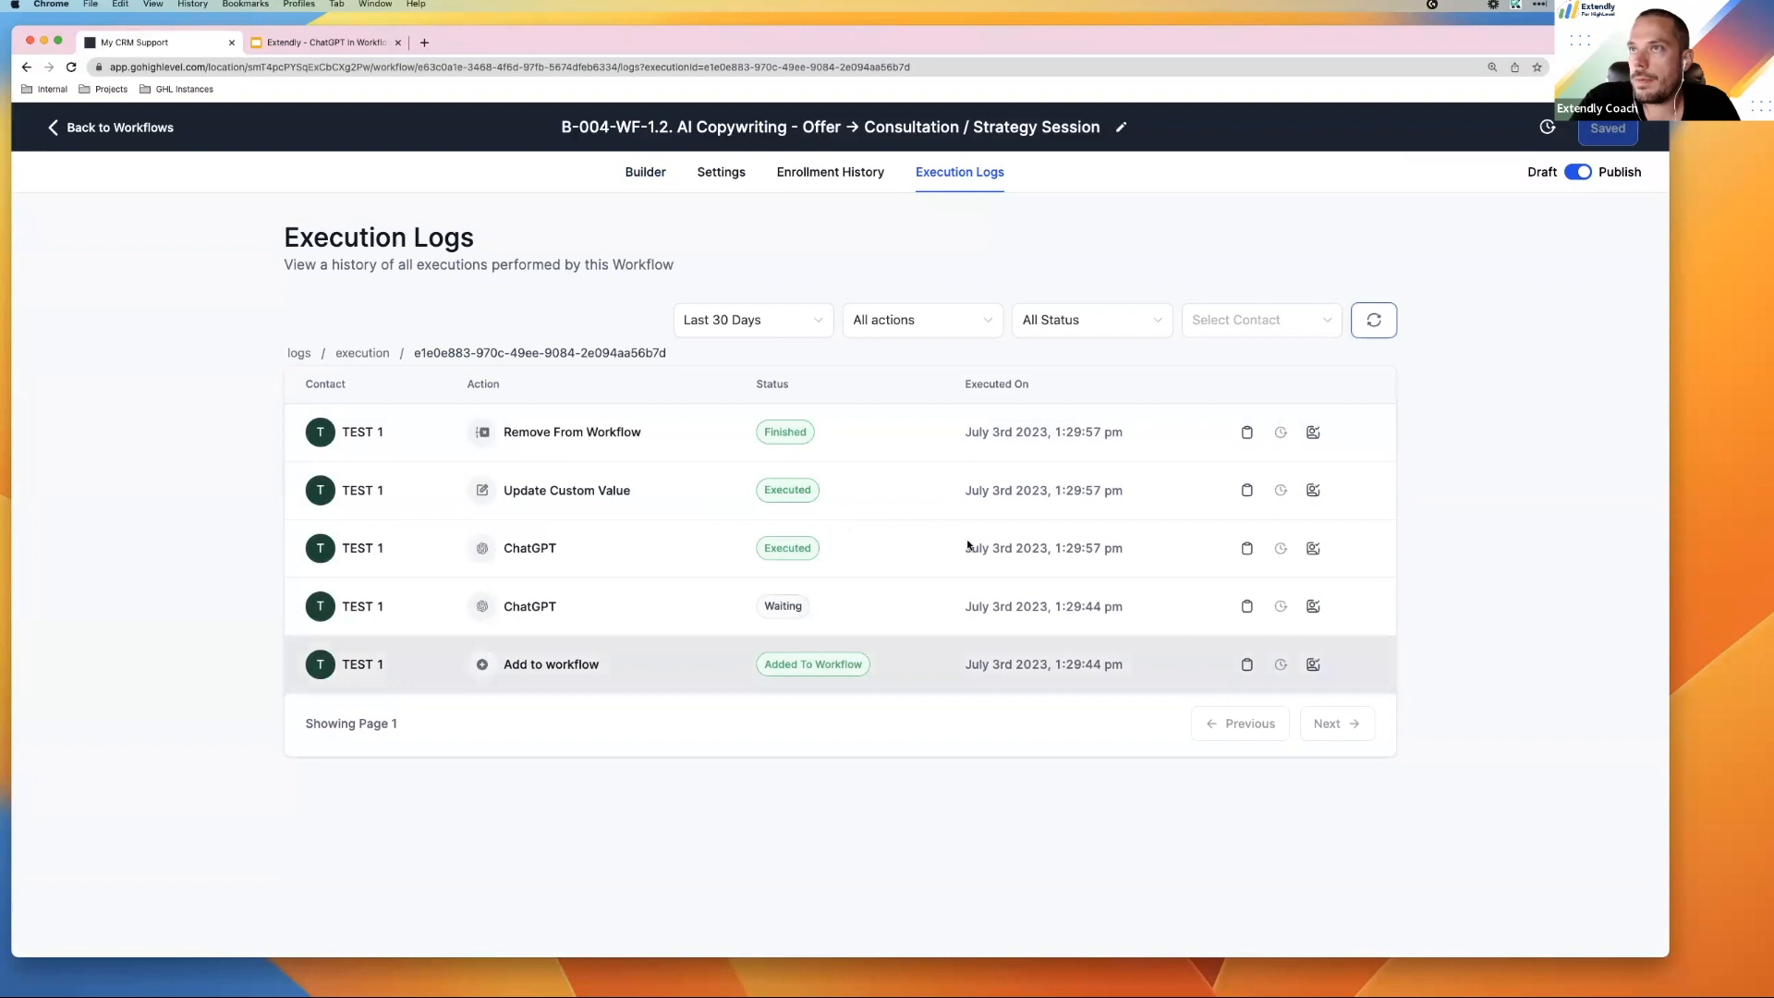
Leave the workflow and open the Custom Values list in the account settings
click(136, 128)
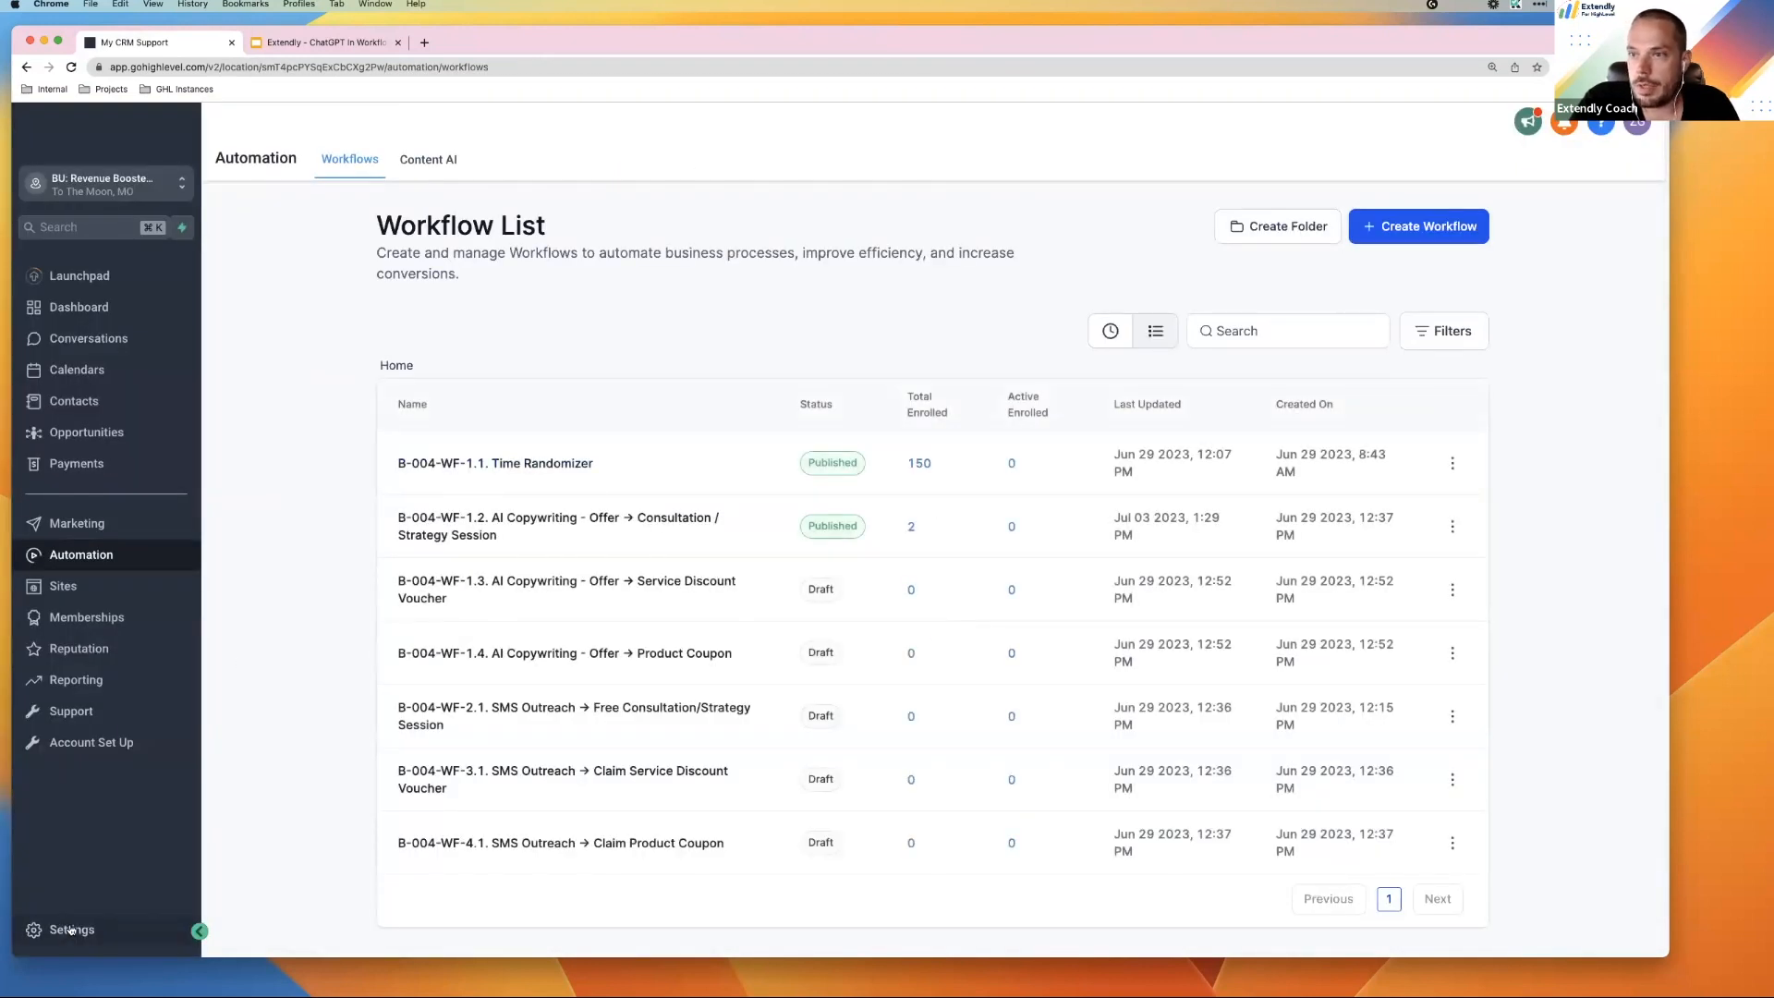
click(73, 926)
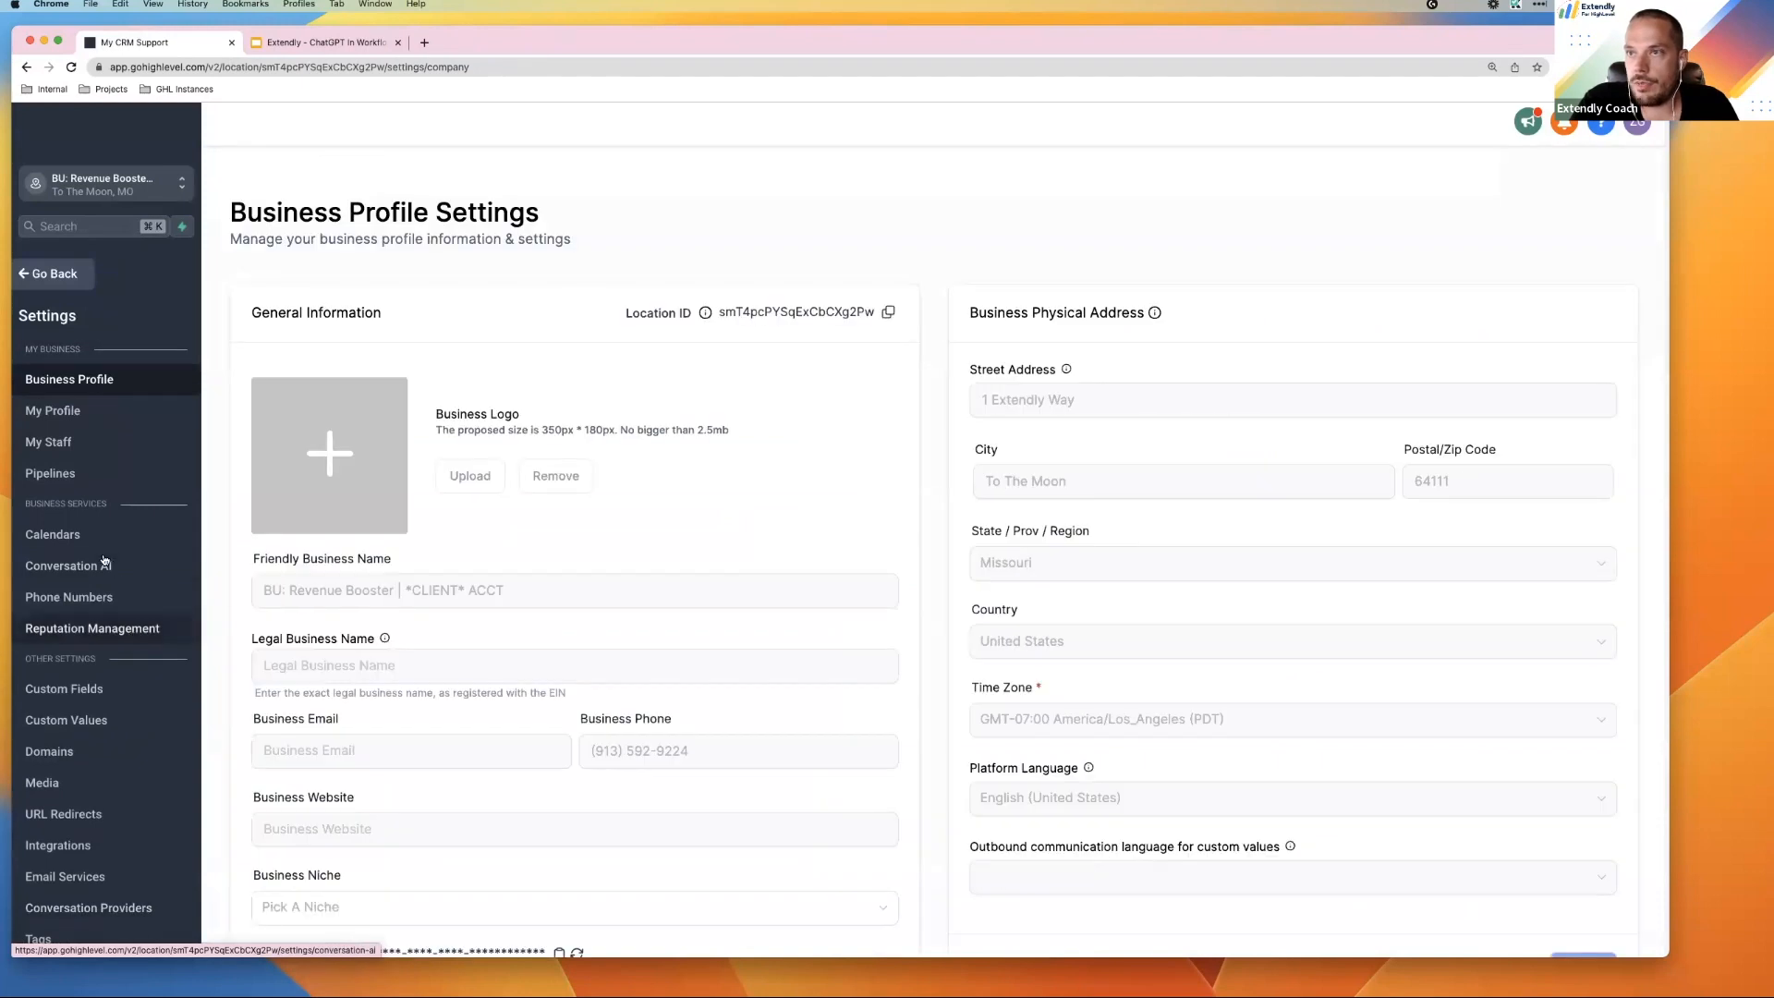
click(93, 719)
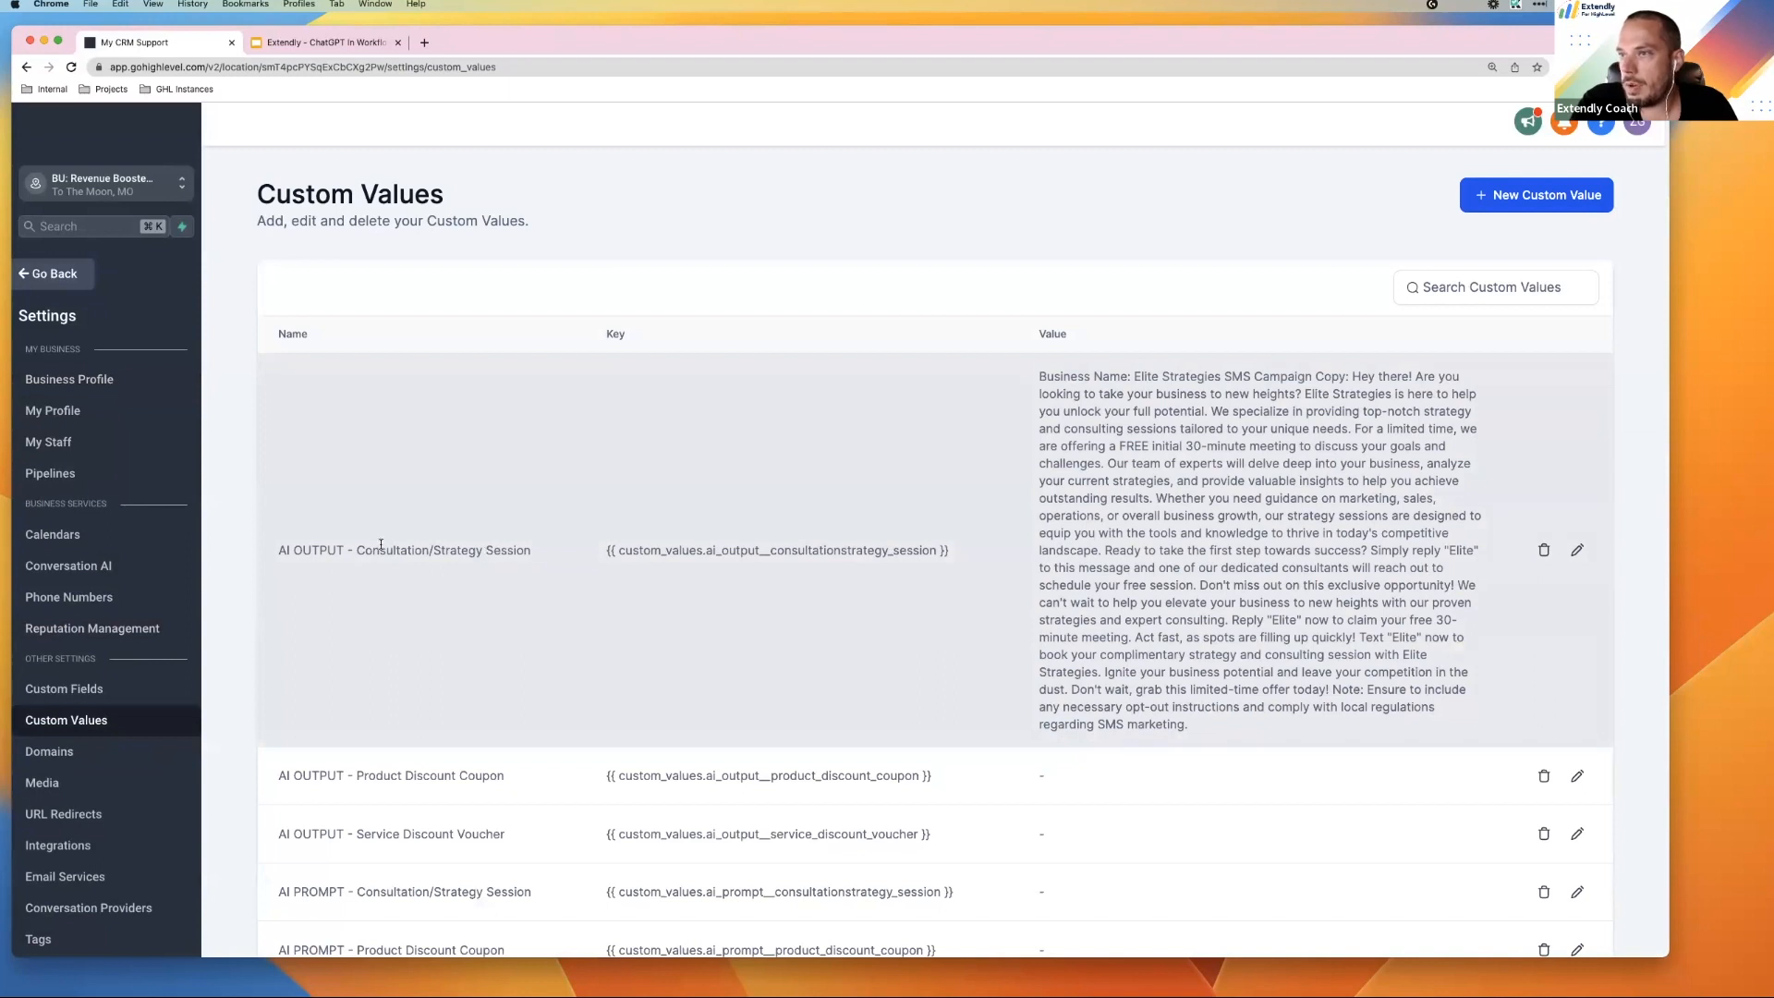
Examine the SMS campaign copy stored in the AI OUTPUT - Consultation/Strategy Session custom value
drag(394, 550, 507, 550)
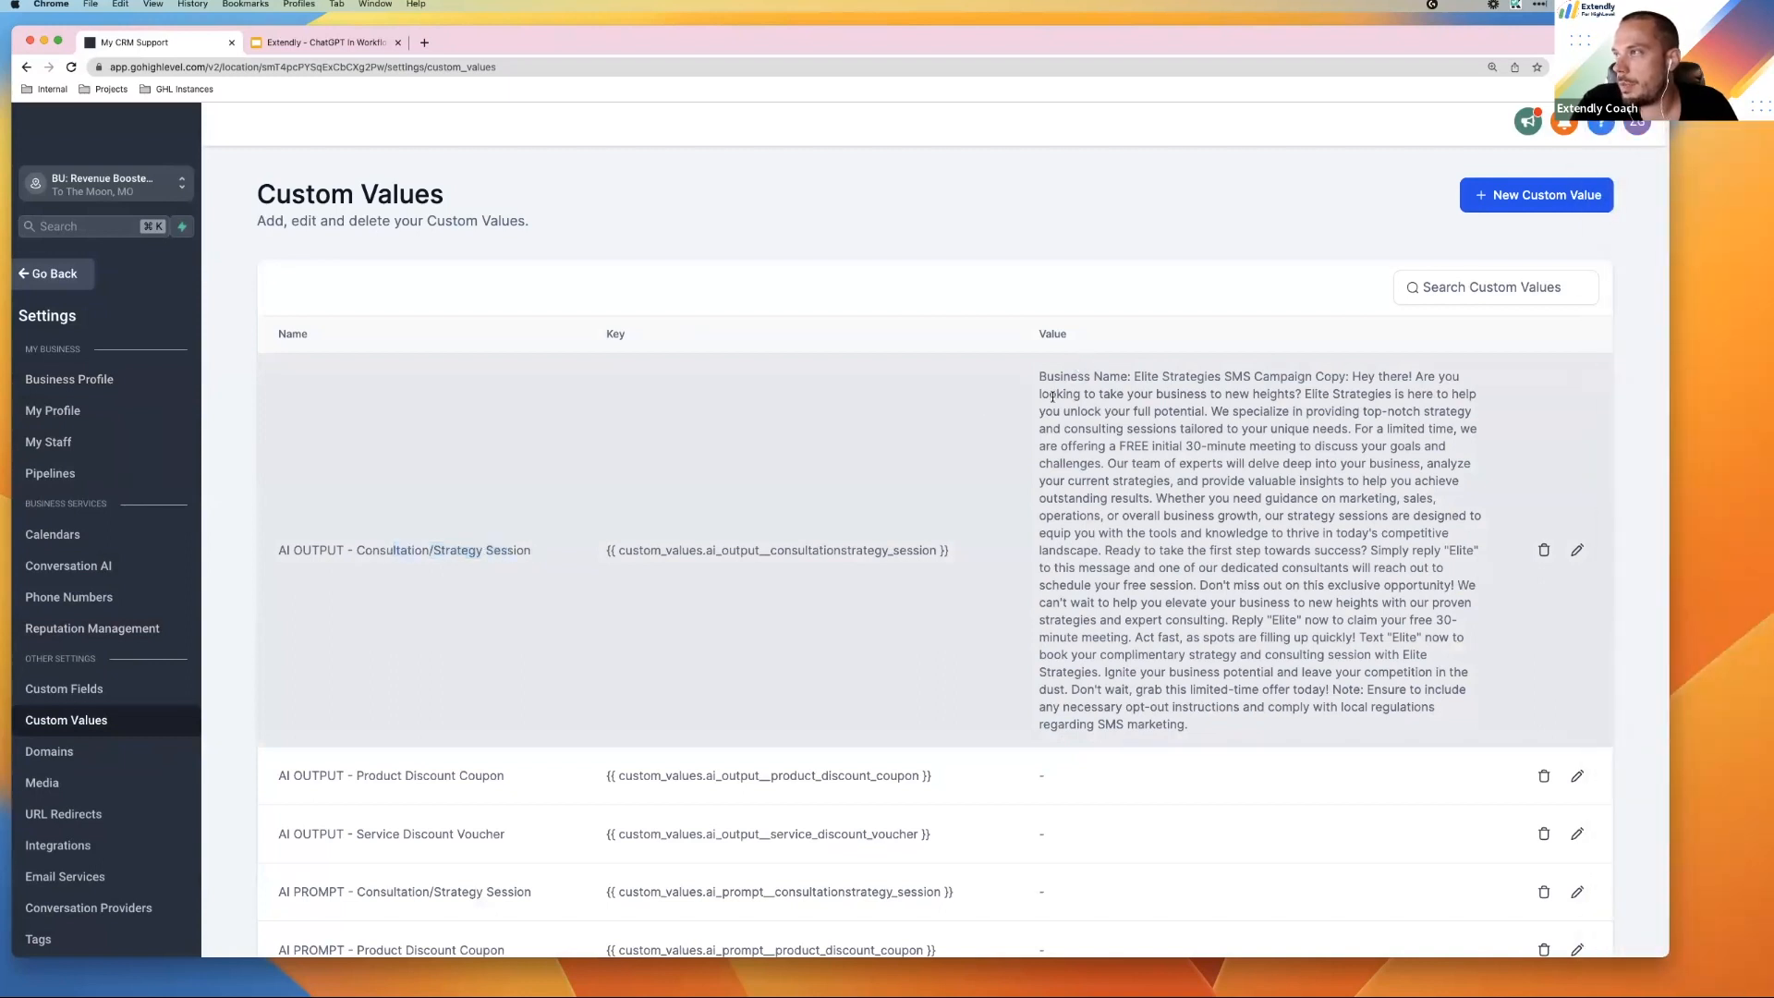
drag(1039, 377, 1319, 375)
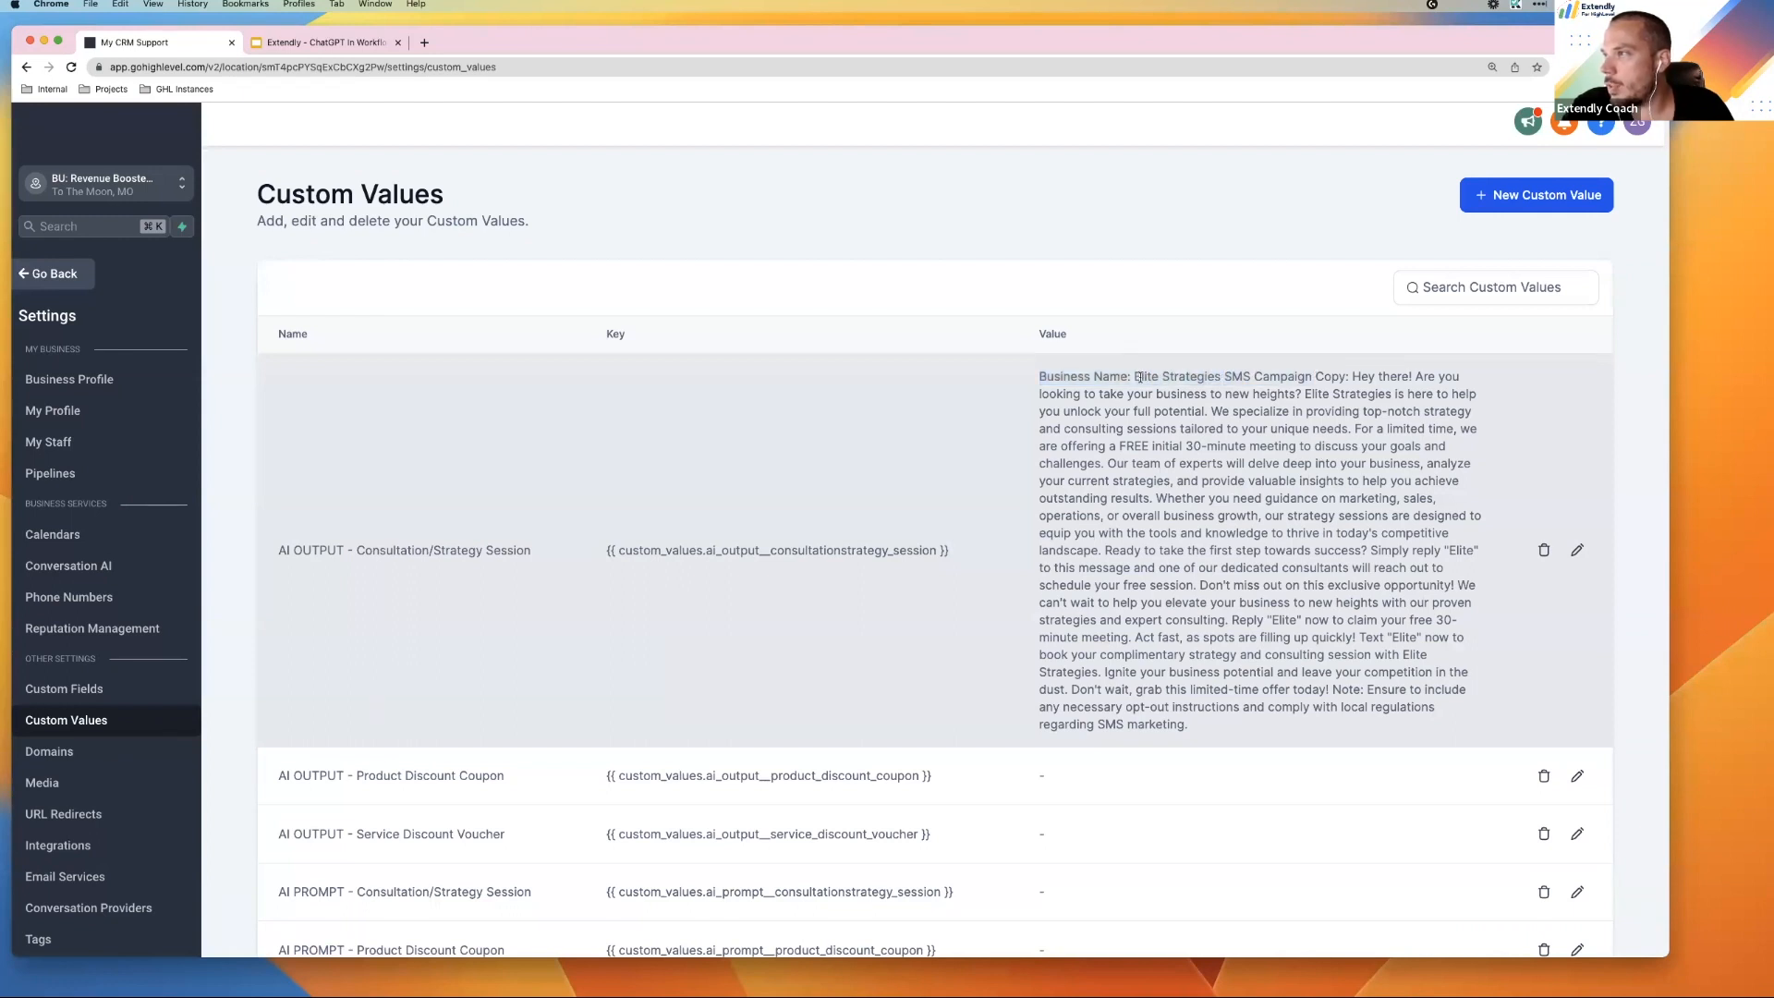
drag(1134, 377, 1250, 377)
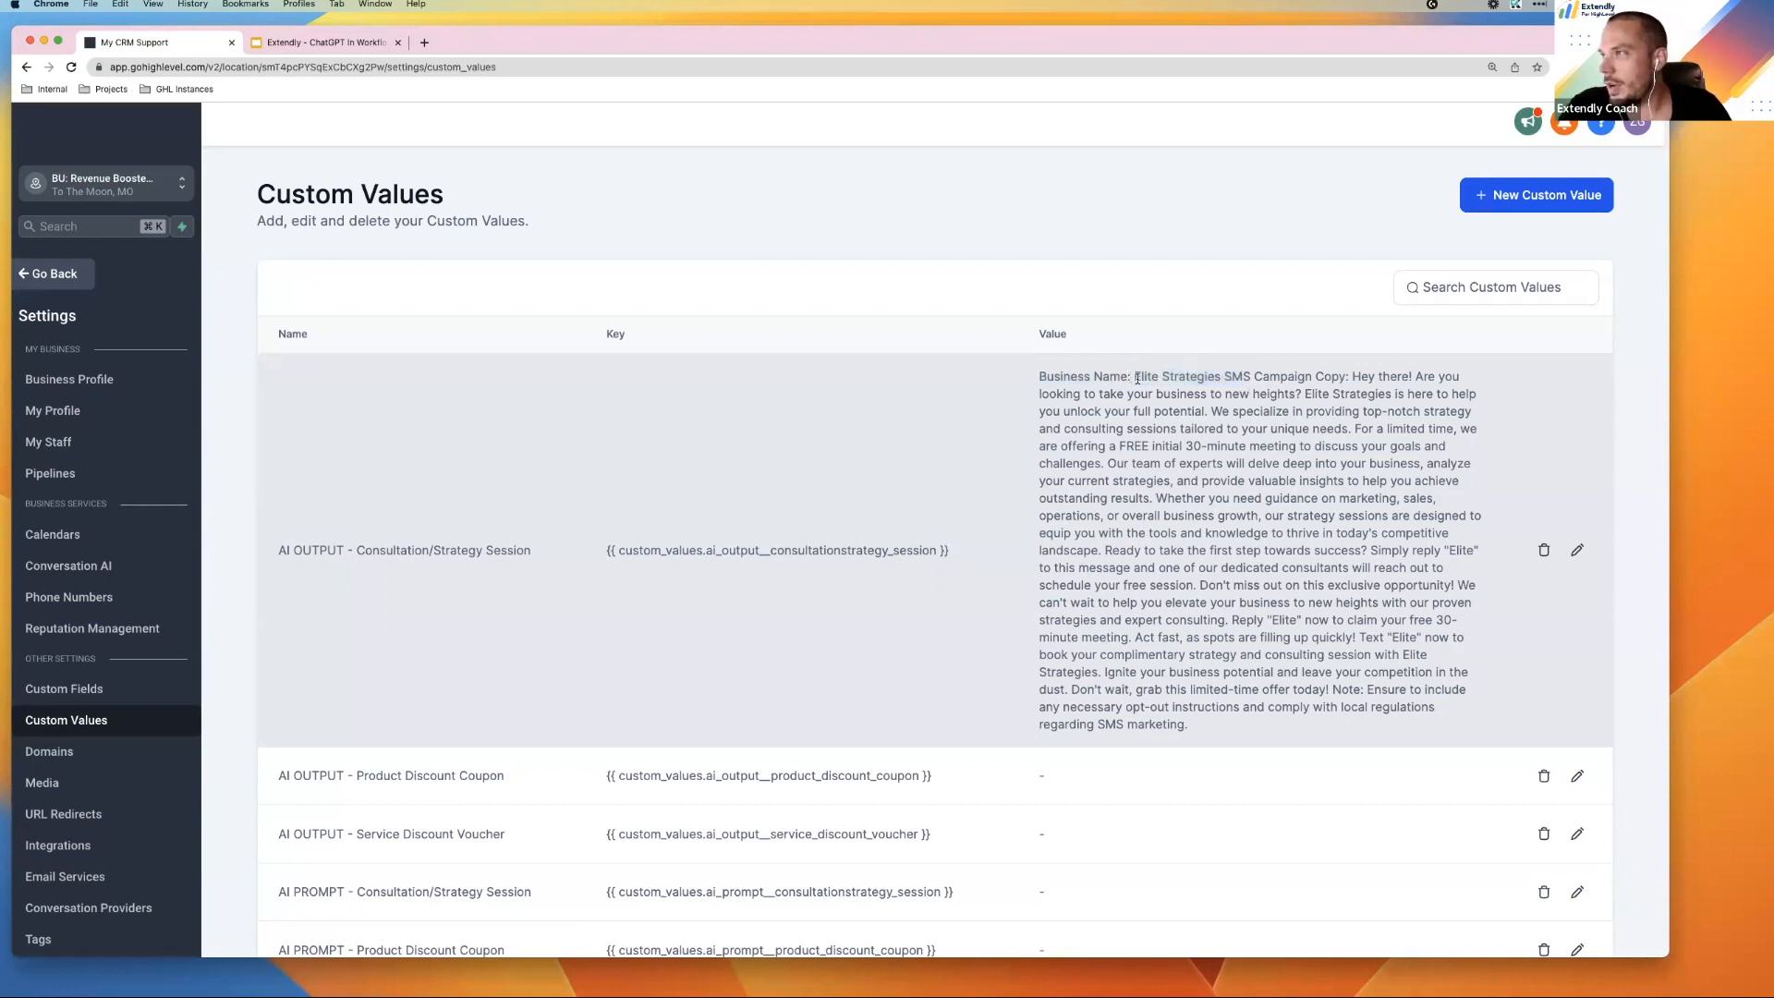
drag(1133, 377, 1388, 445)
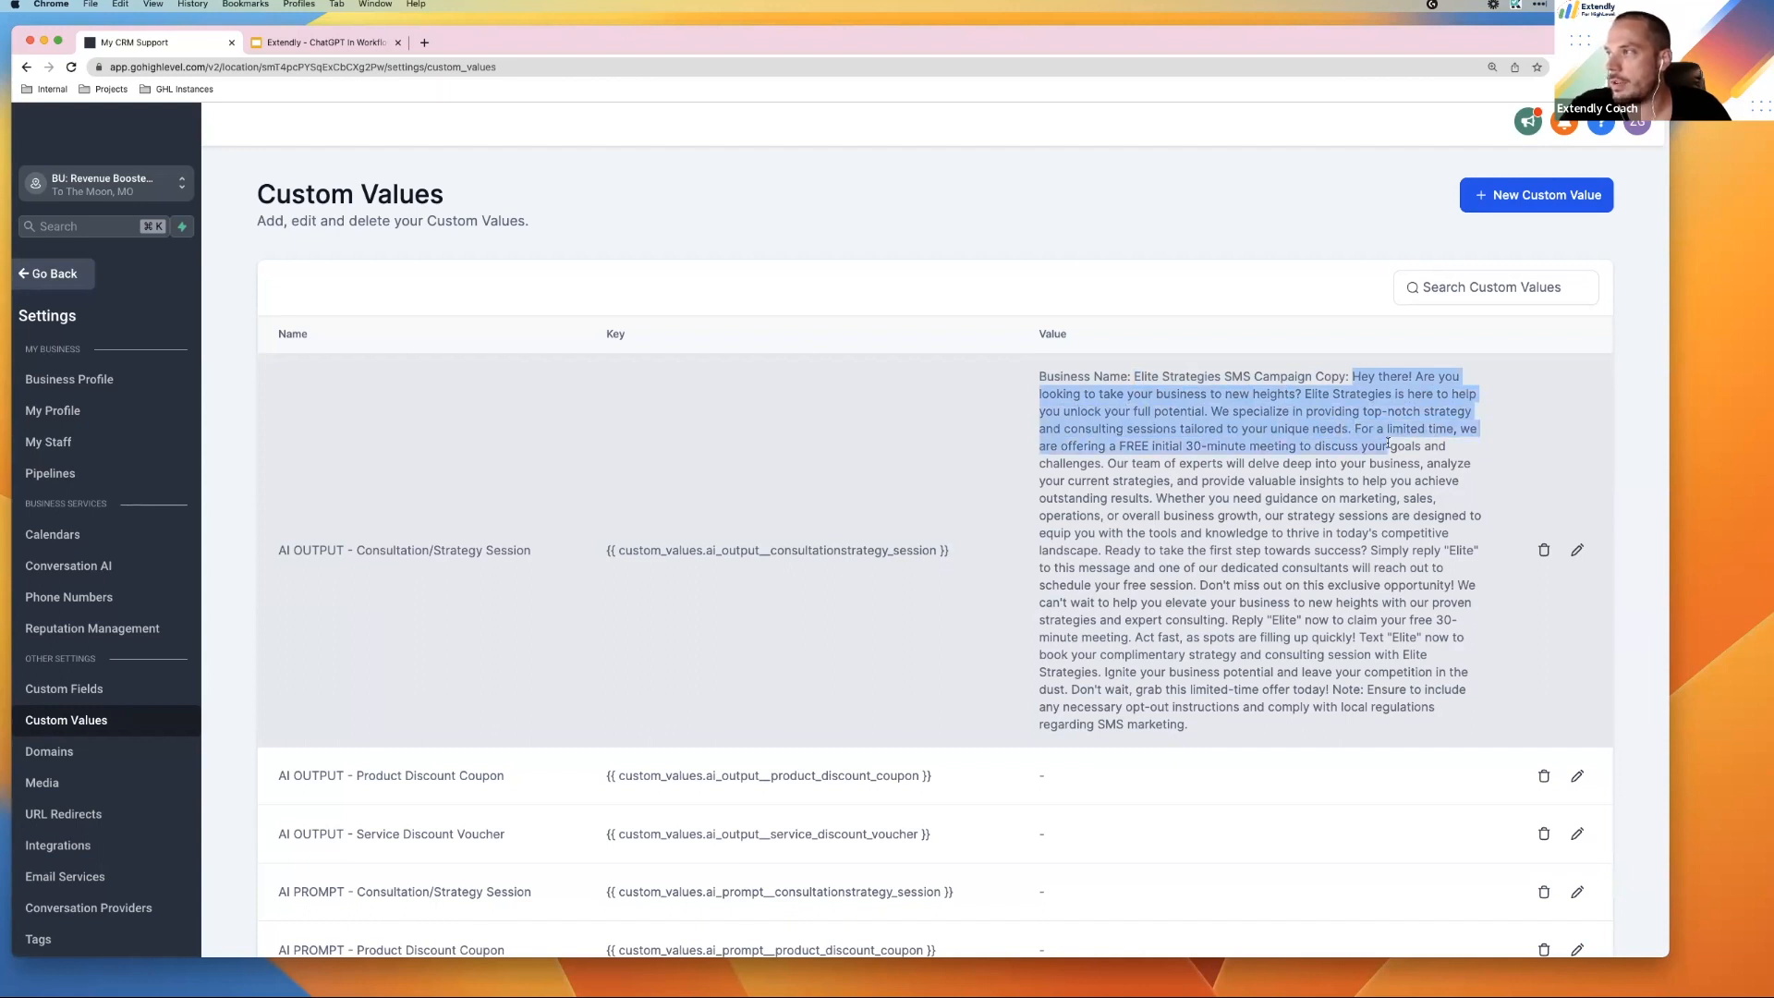
drag(1388, 444, 1104, 464)
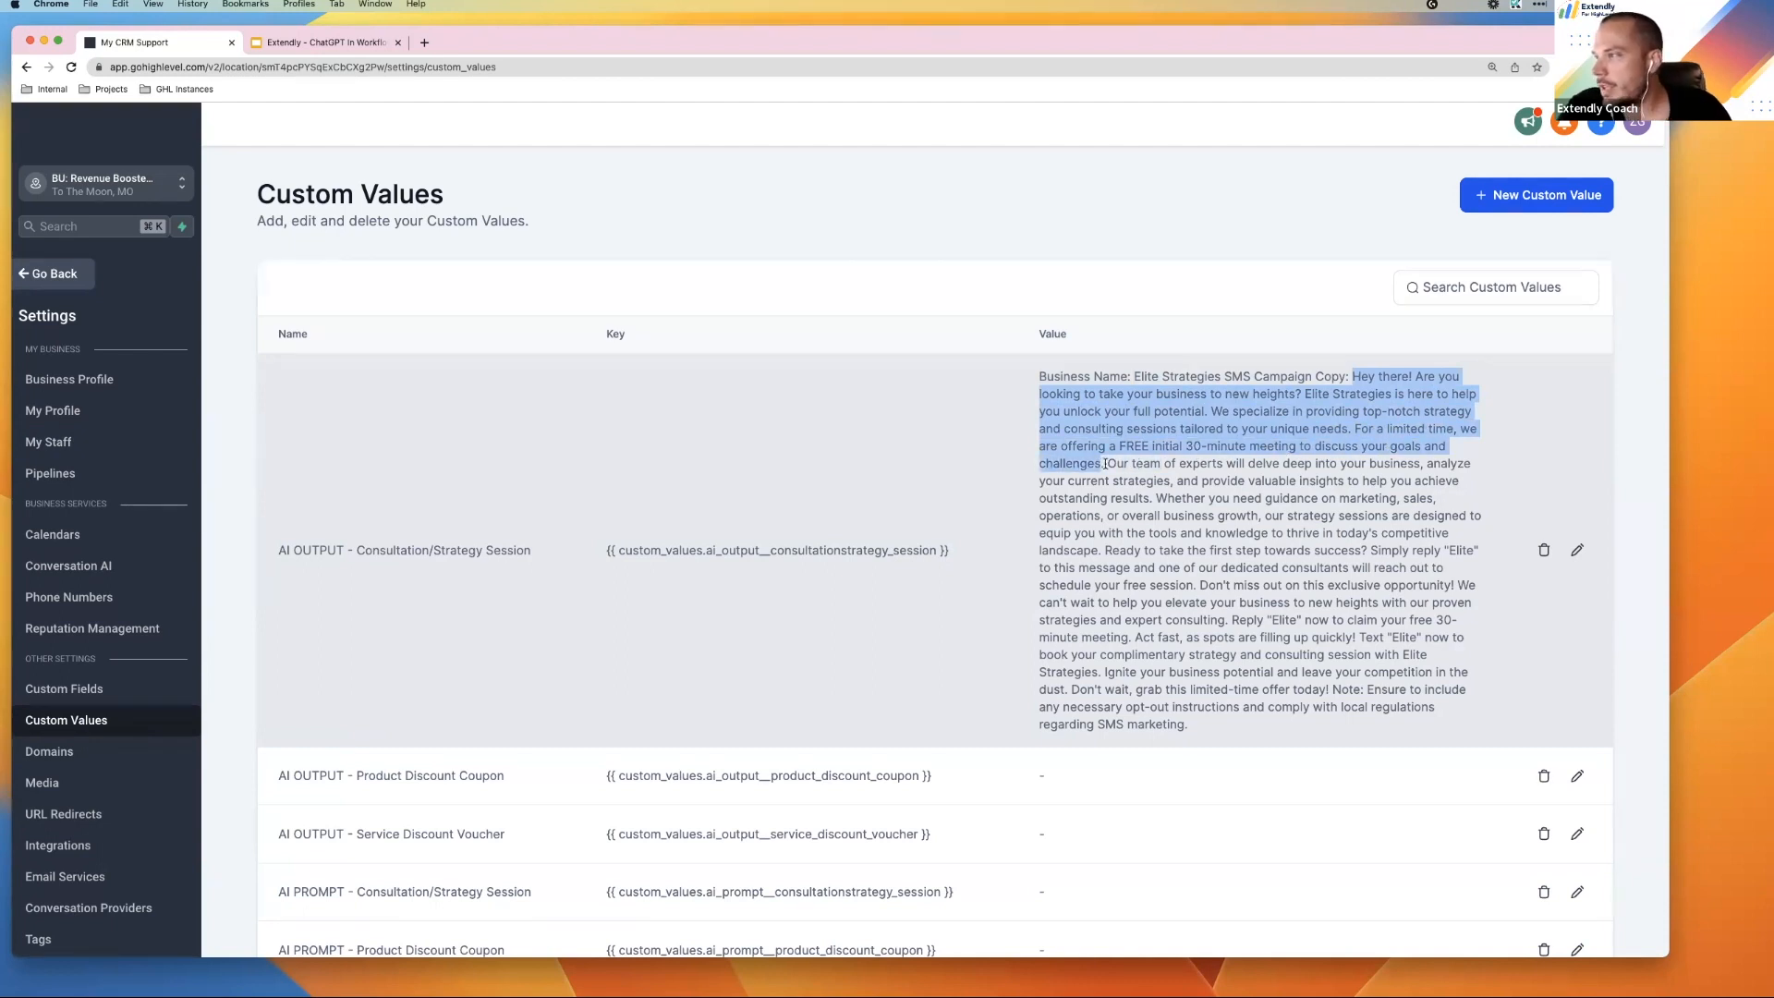
drag(1185, 726, 1038, 378)
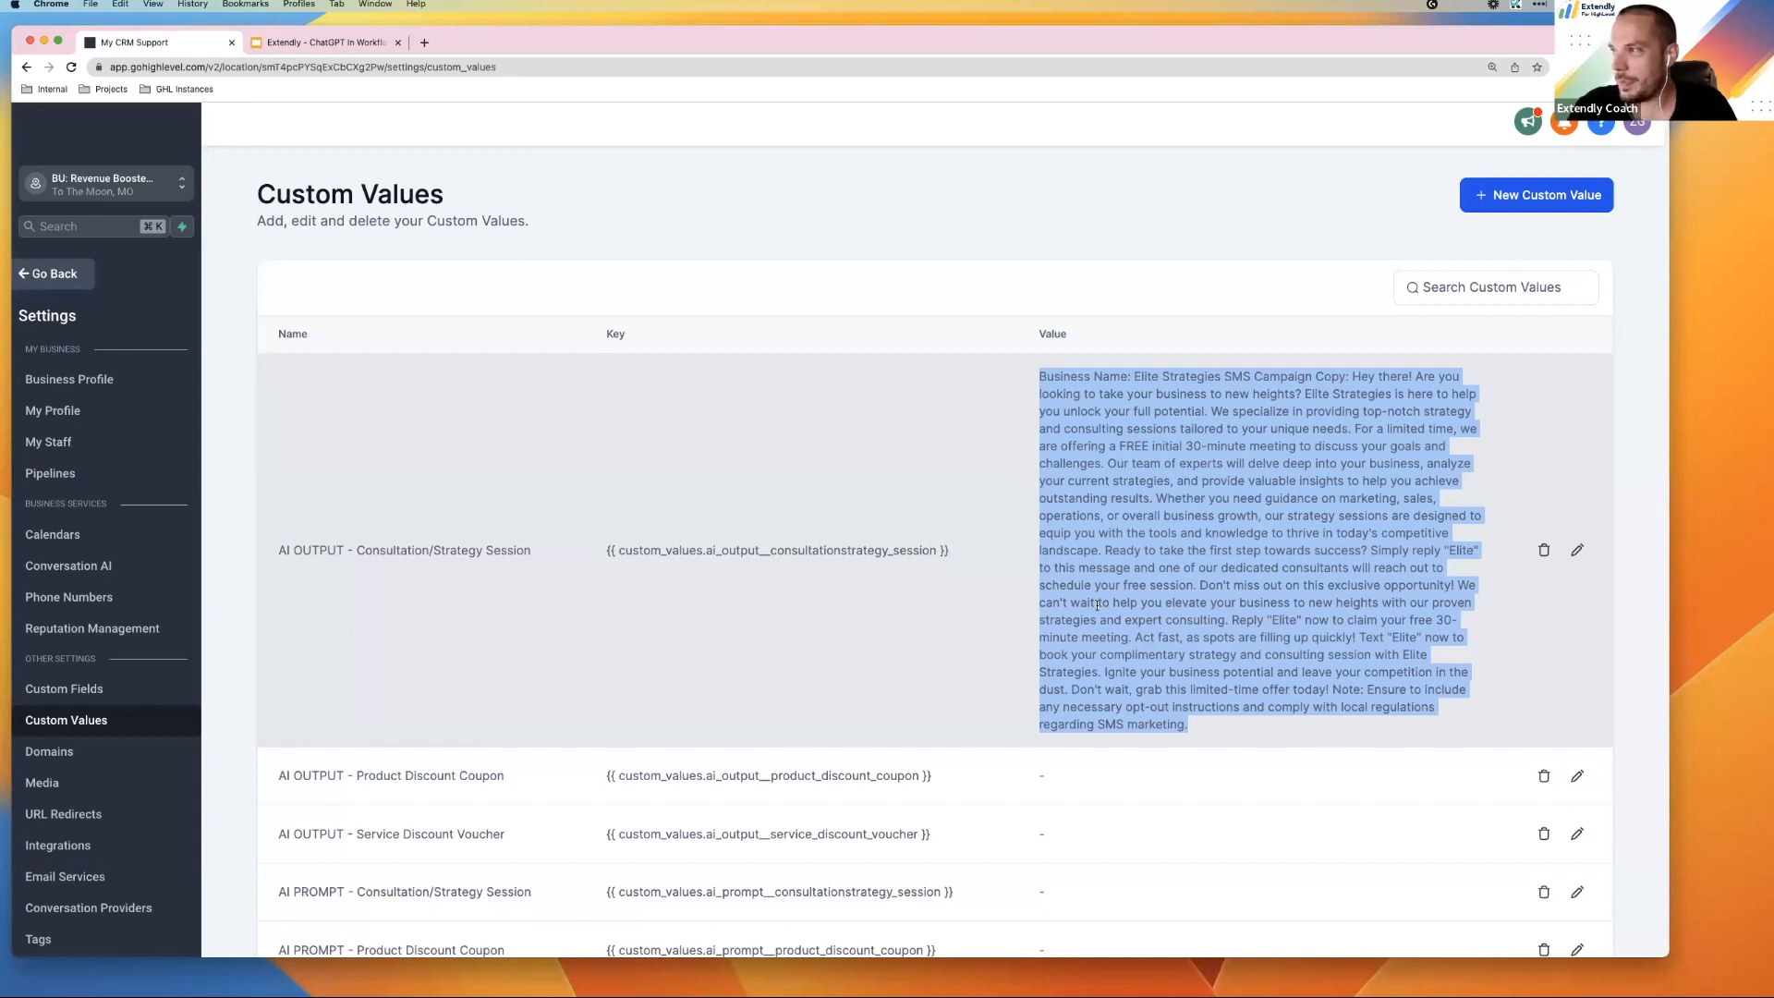
click(1280, 582)
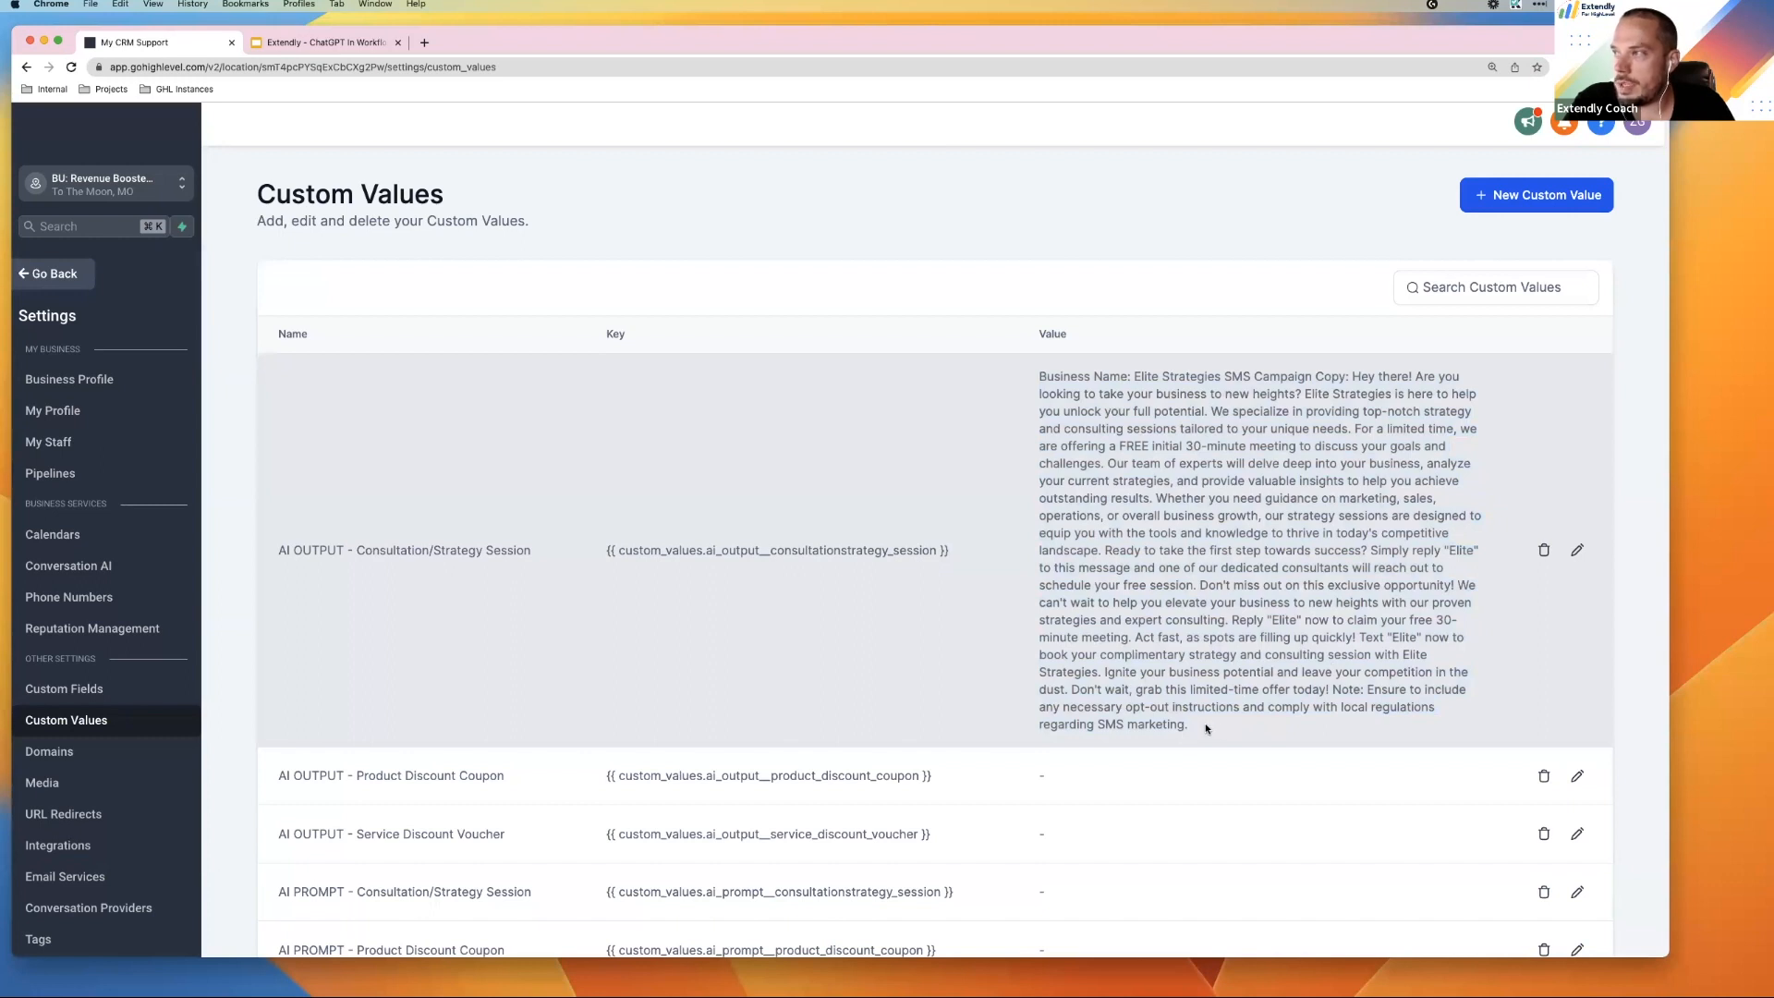
drag(1205, 730, 1032, 387)
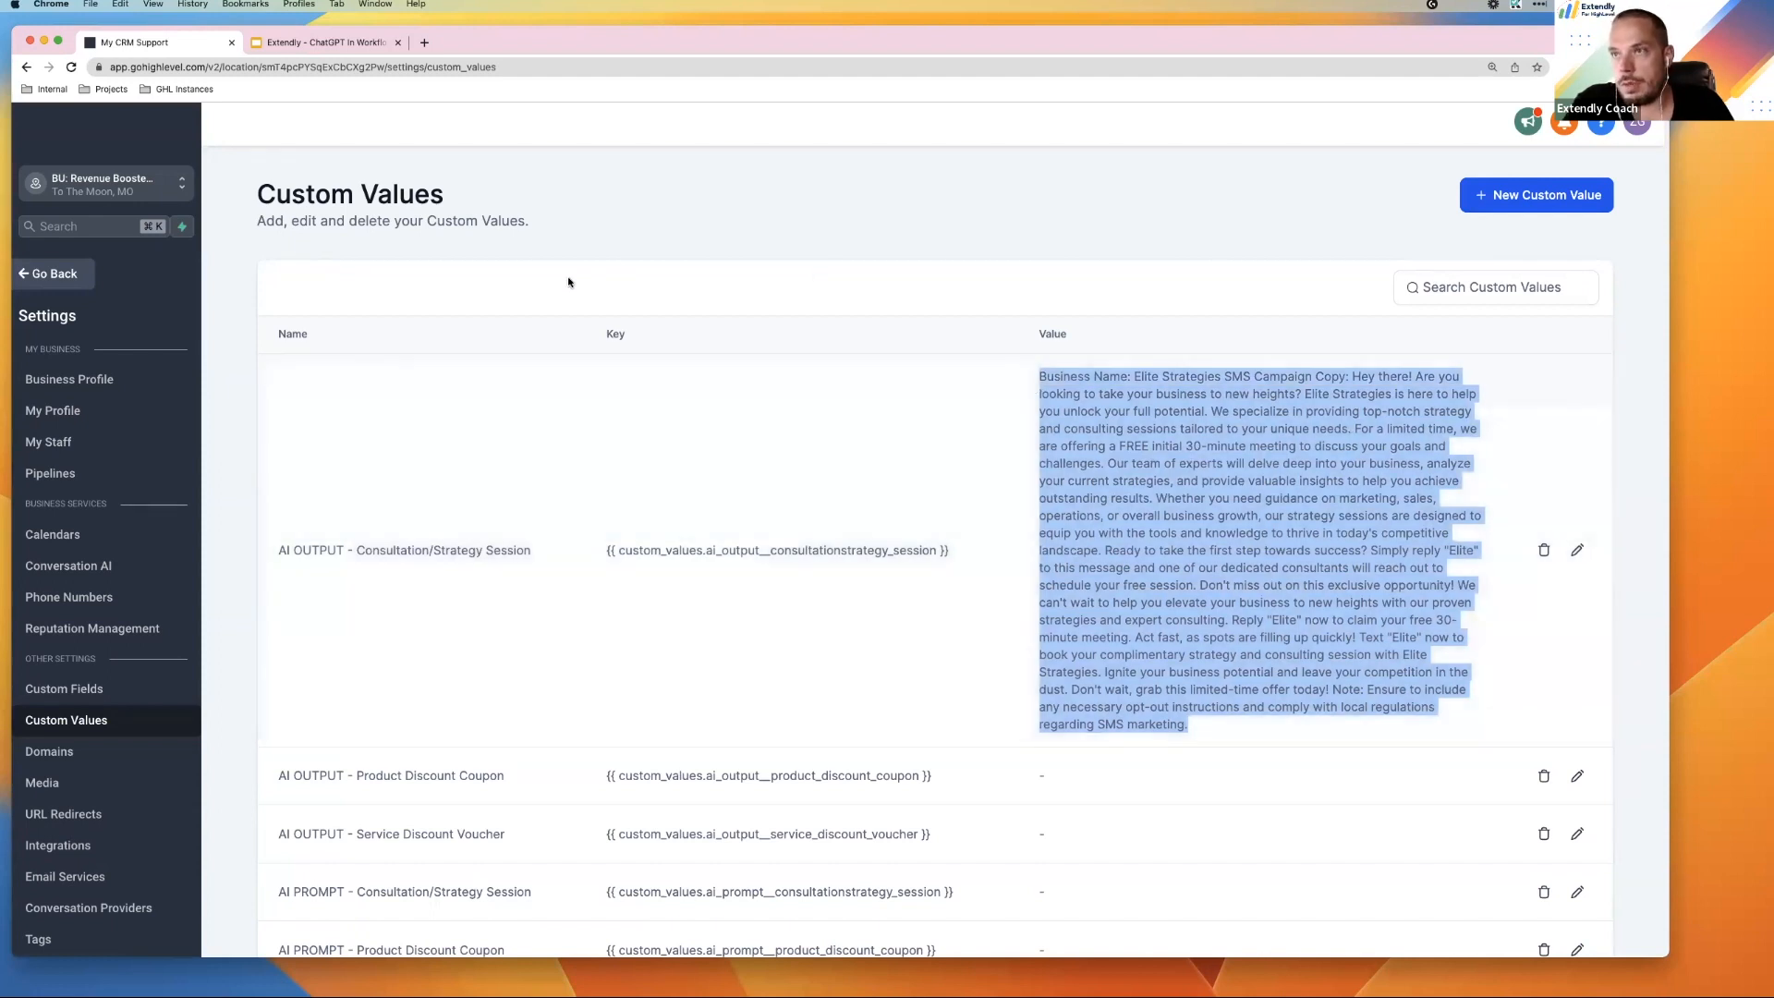
Return to the workflow list and reopen B-004-WF-1.2. AI Copywriting - Offer → Consultation / Strategy Session
click(84, 277)
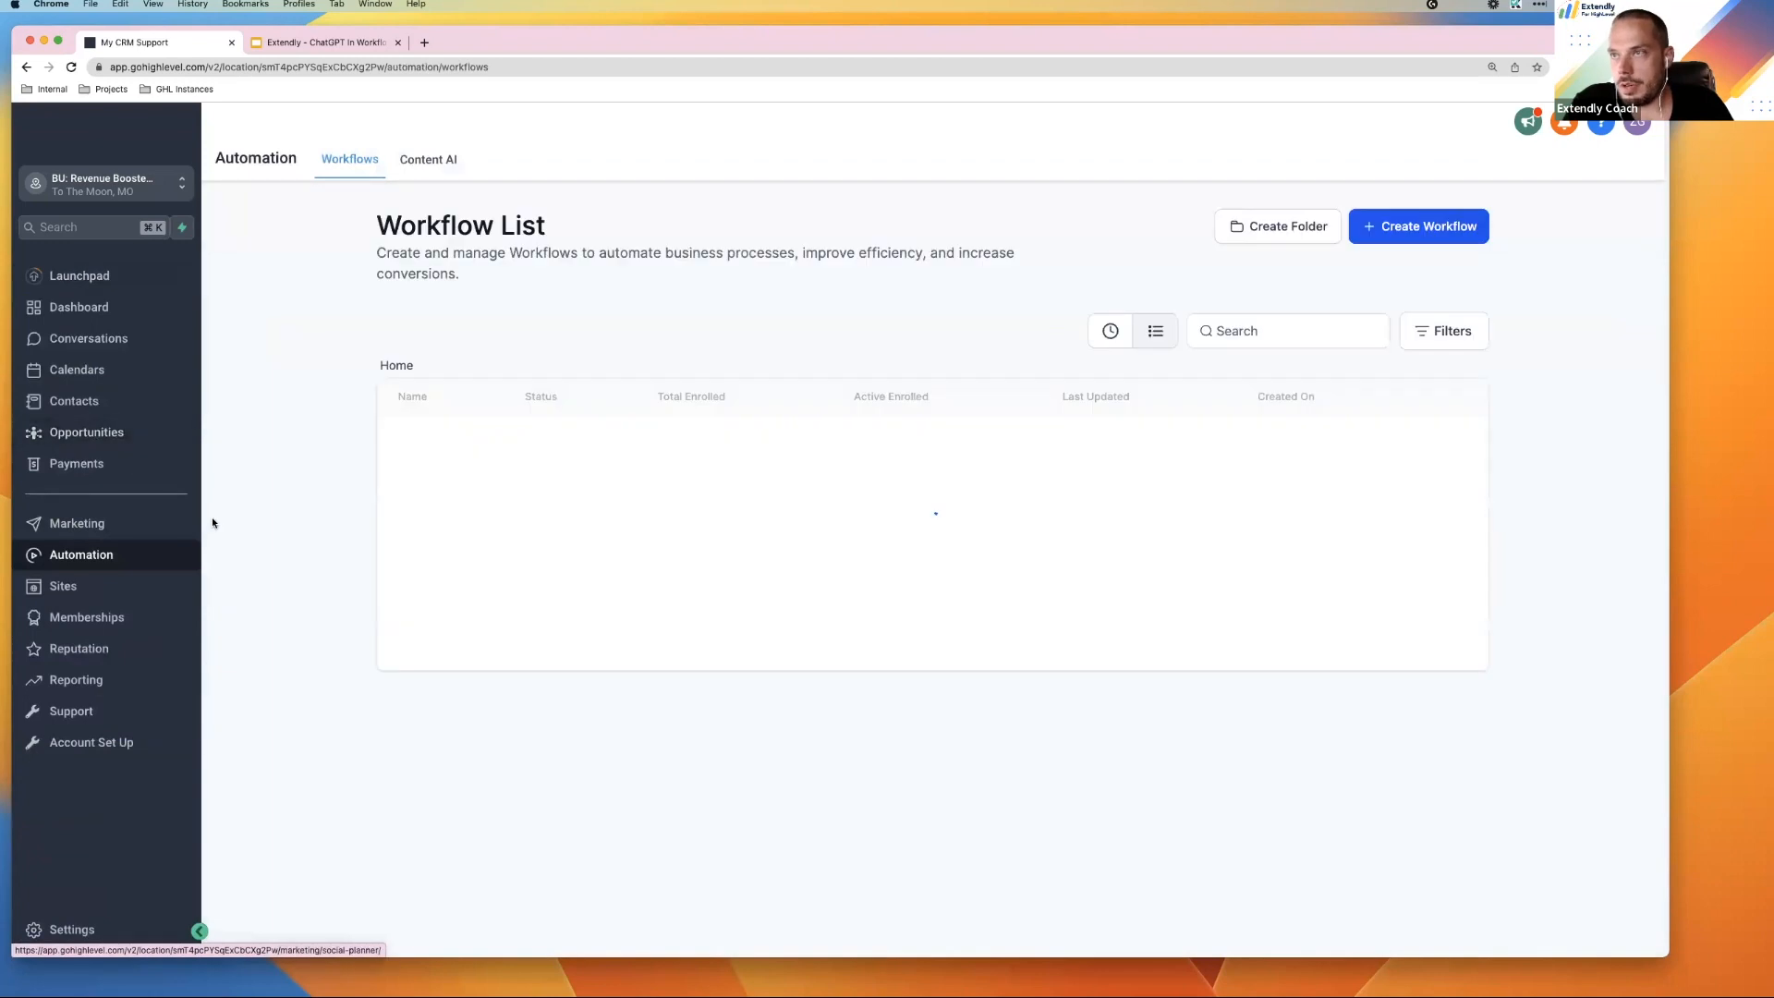
click(656, 514)
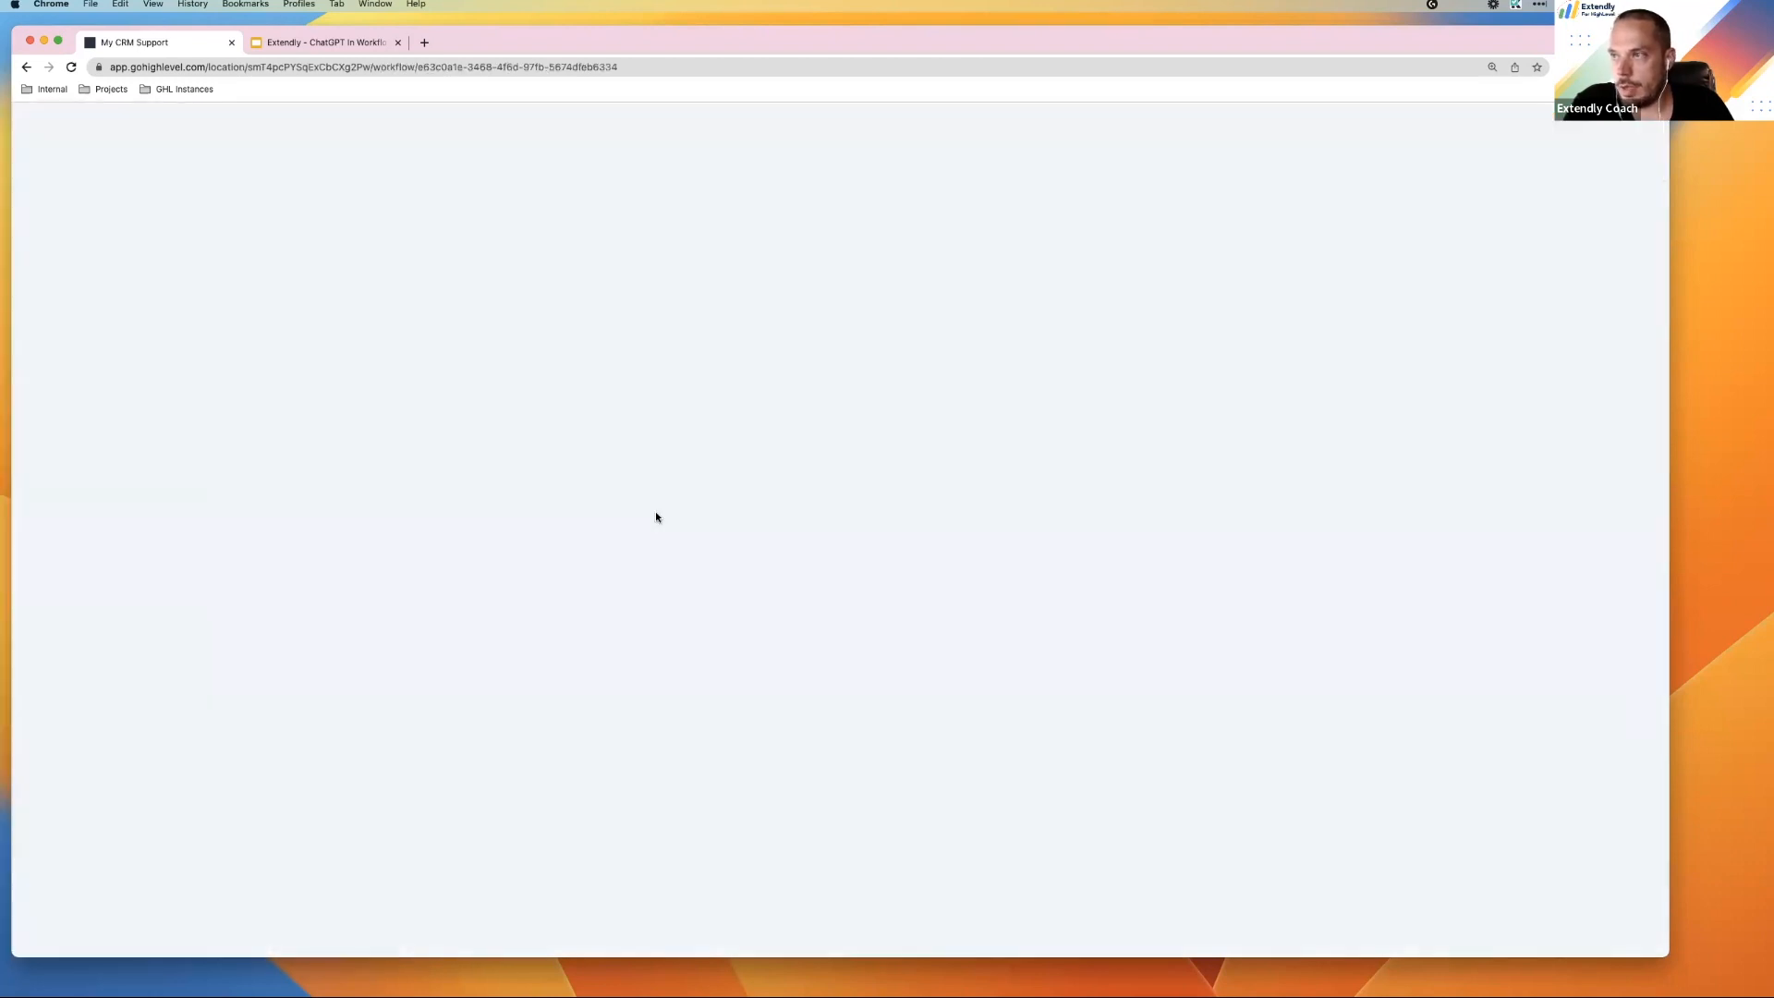
Switch to the Google Slides presentation and highlight the bullet on passing variables via Custom Values on the What You Will Learn slide
click(326, 46)
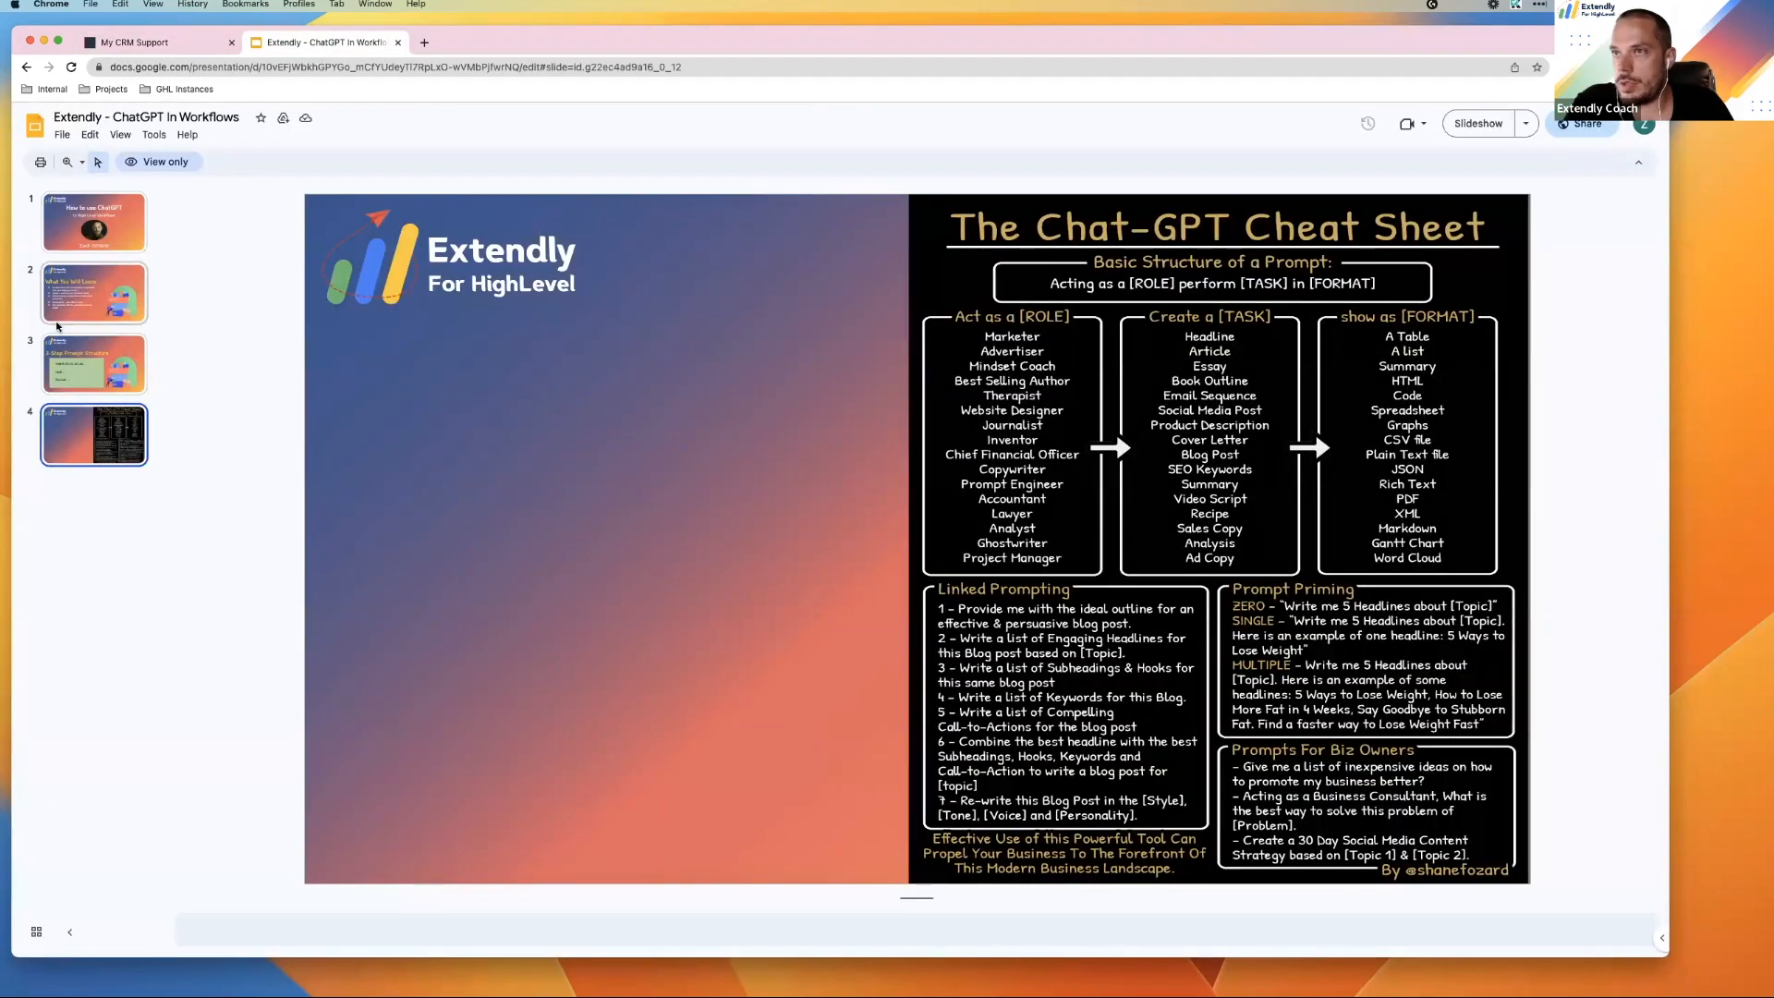
click(102, 294)
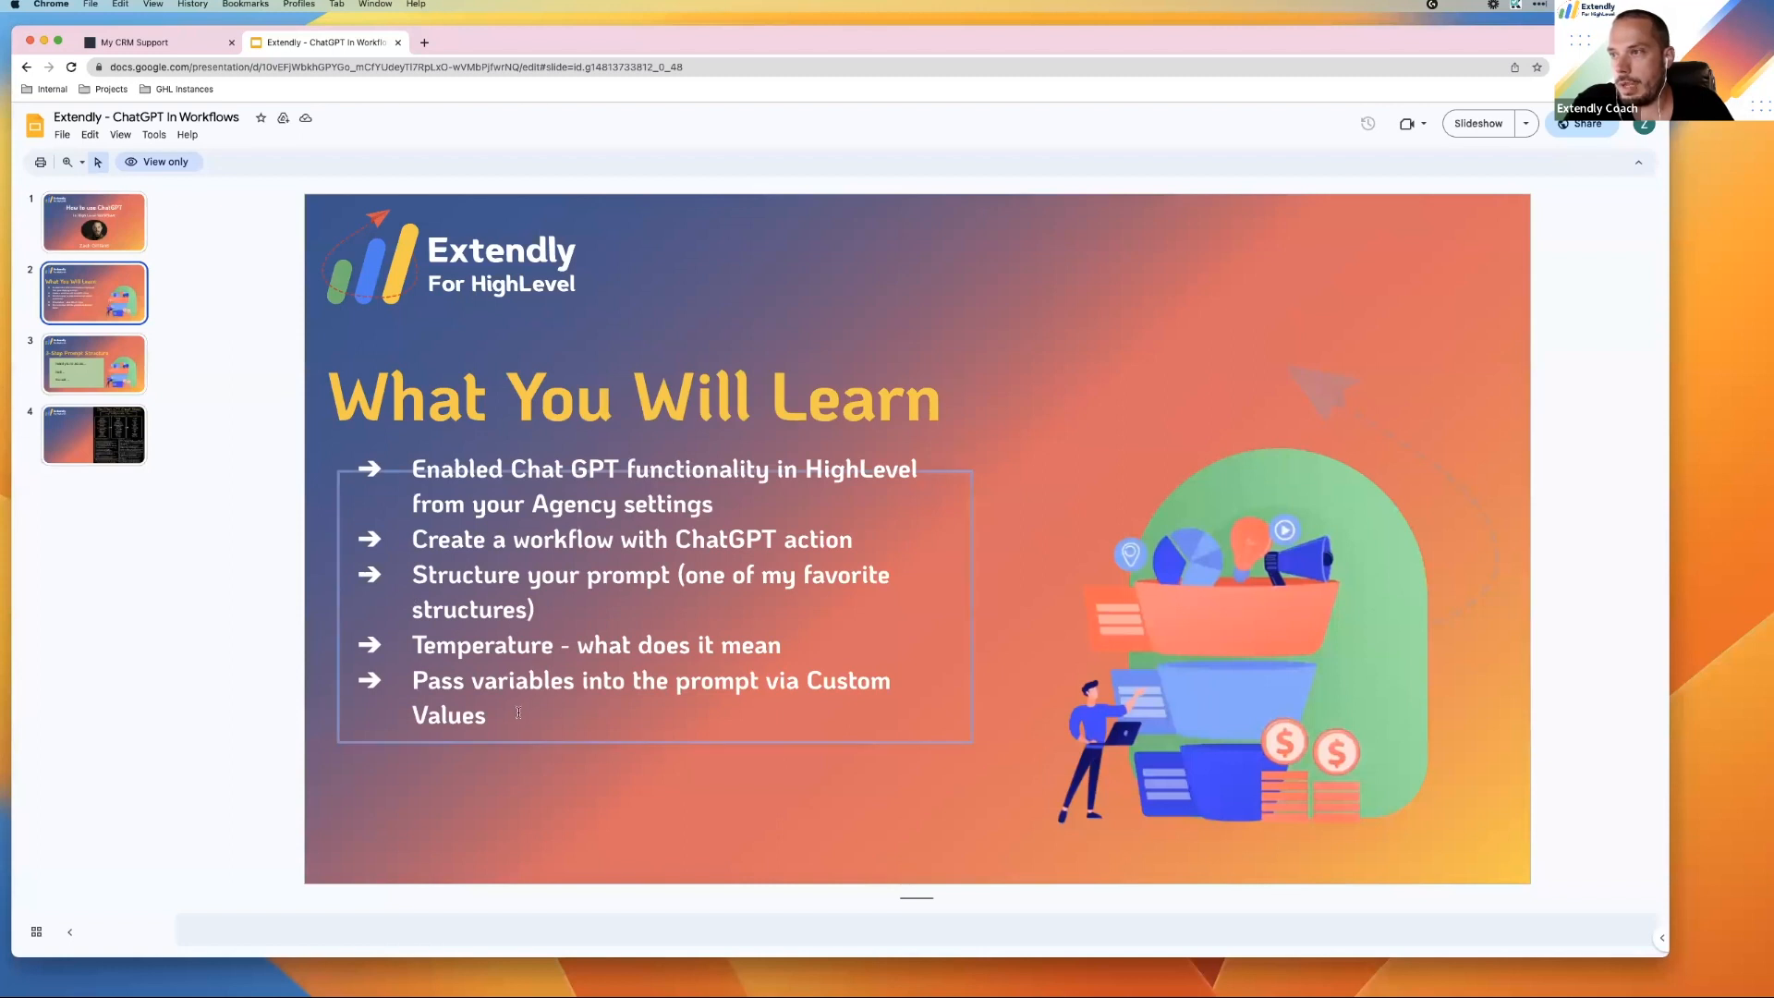
drag(501, 718, 414, 679)
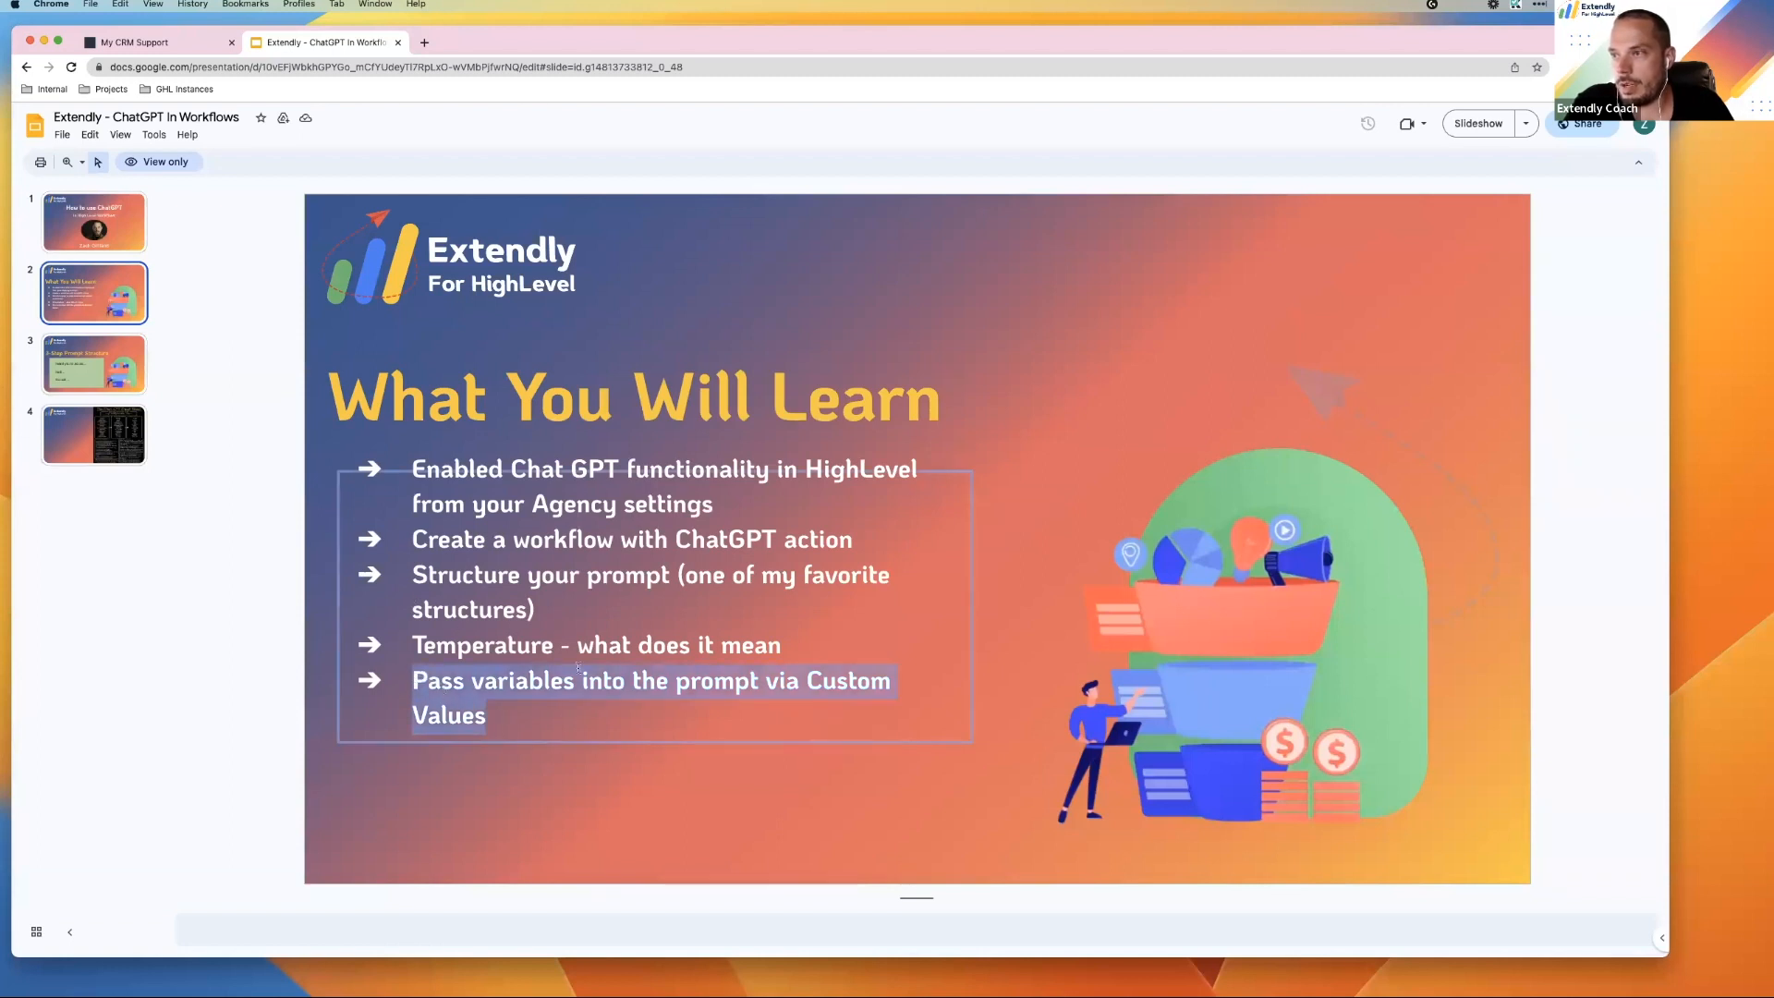
Highlight the "Temperature - what does it mean" bullet on the What You Will Learn slide
click(659, 638)
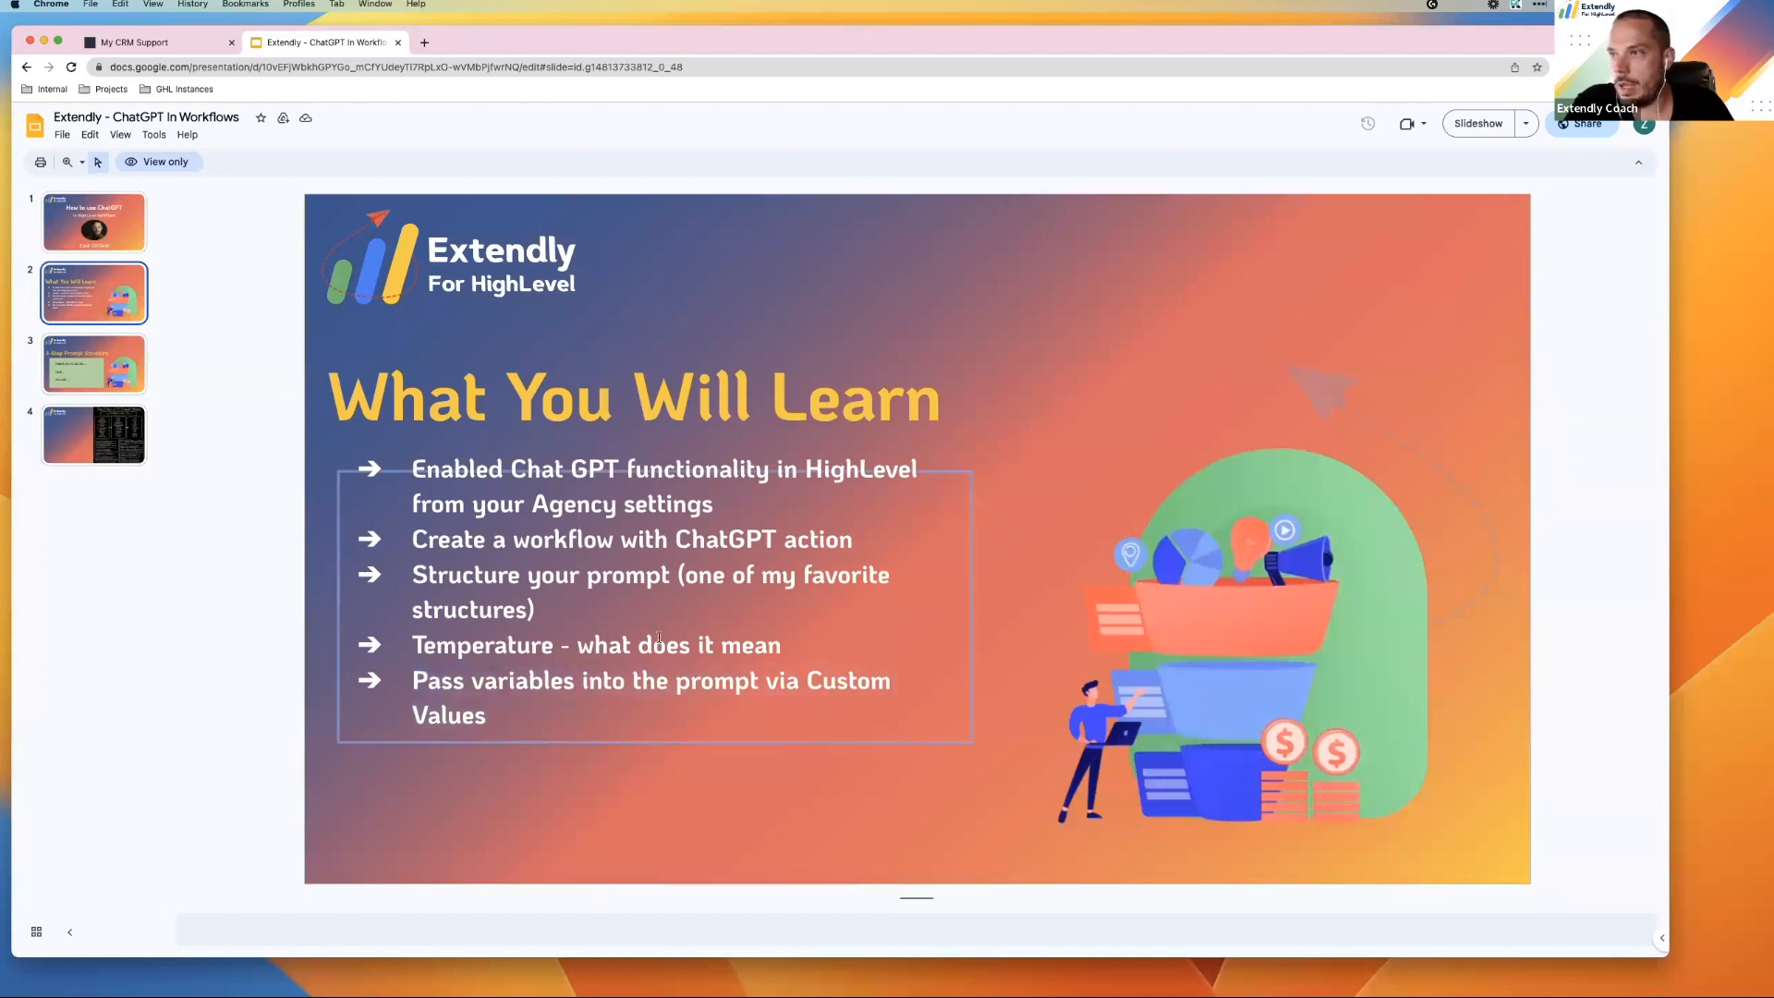
drag(699, 652, 412, 648)
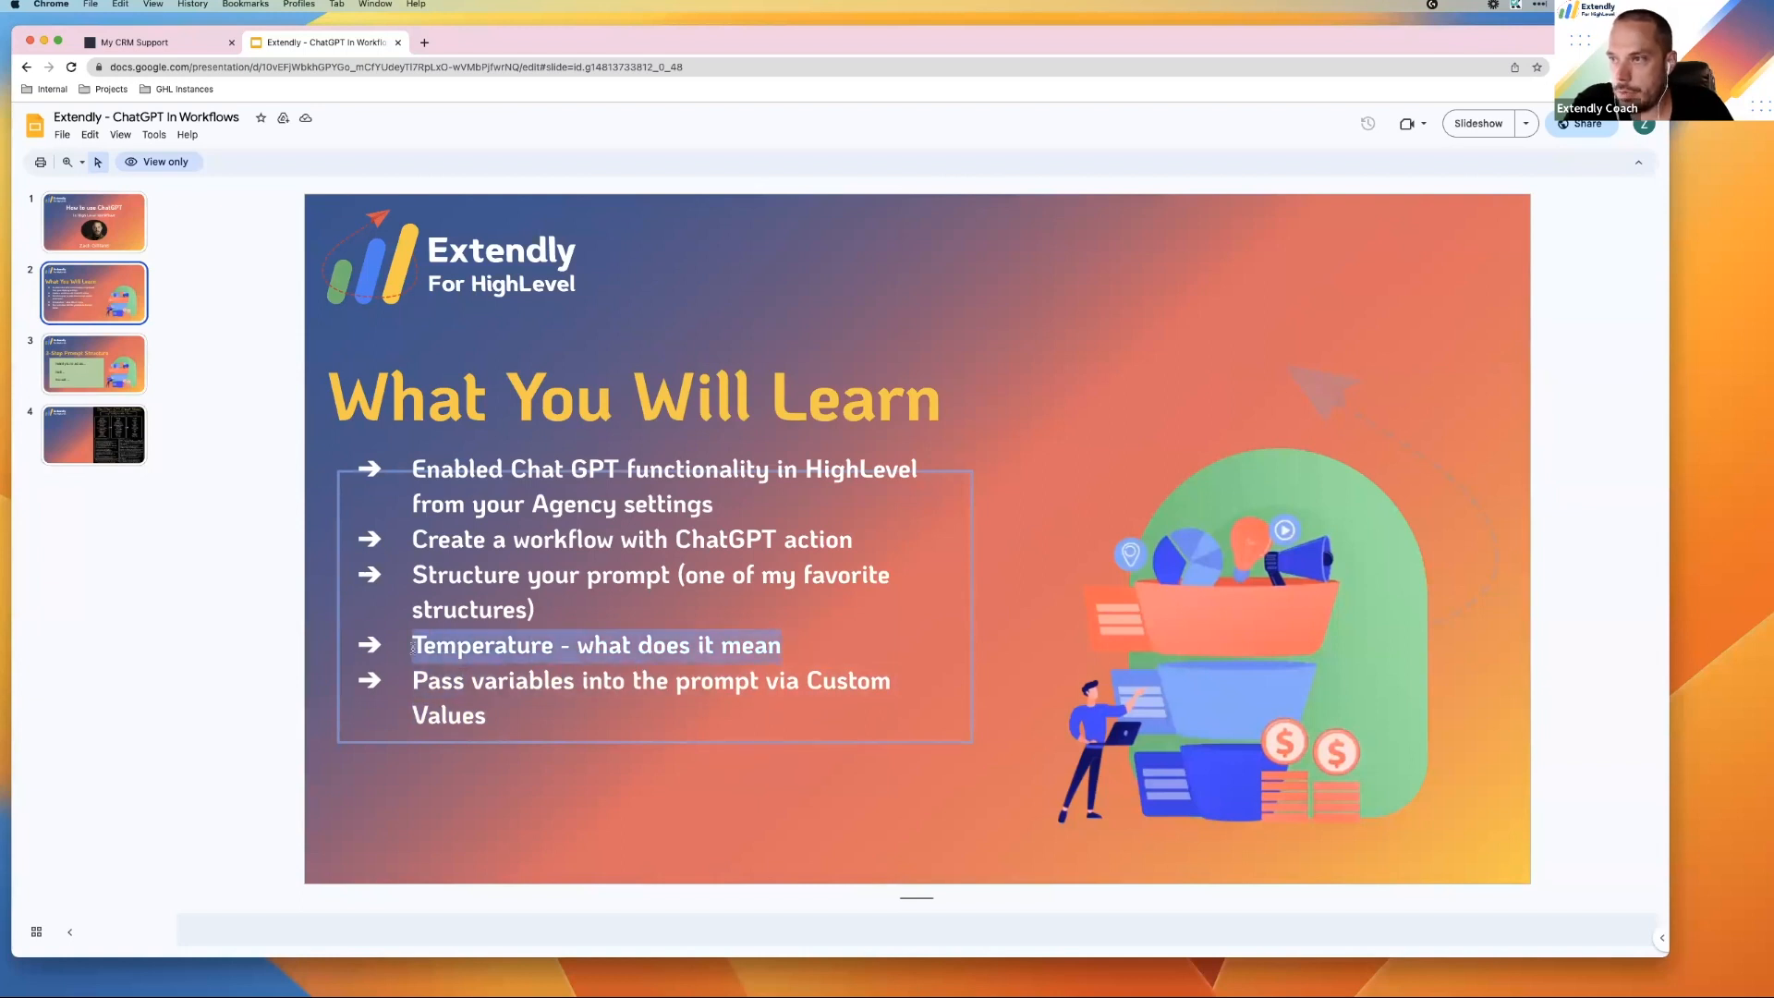
Switch back to the HighLevel workflow and add the line "Niche: Health Coaching" below the business name in the Generate SMS 1 prompt
click(158, 42)
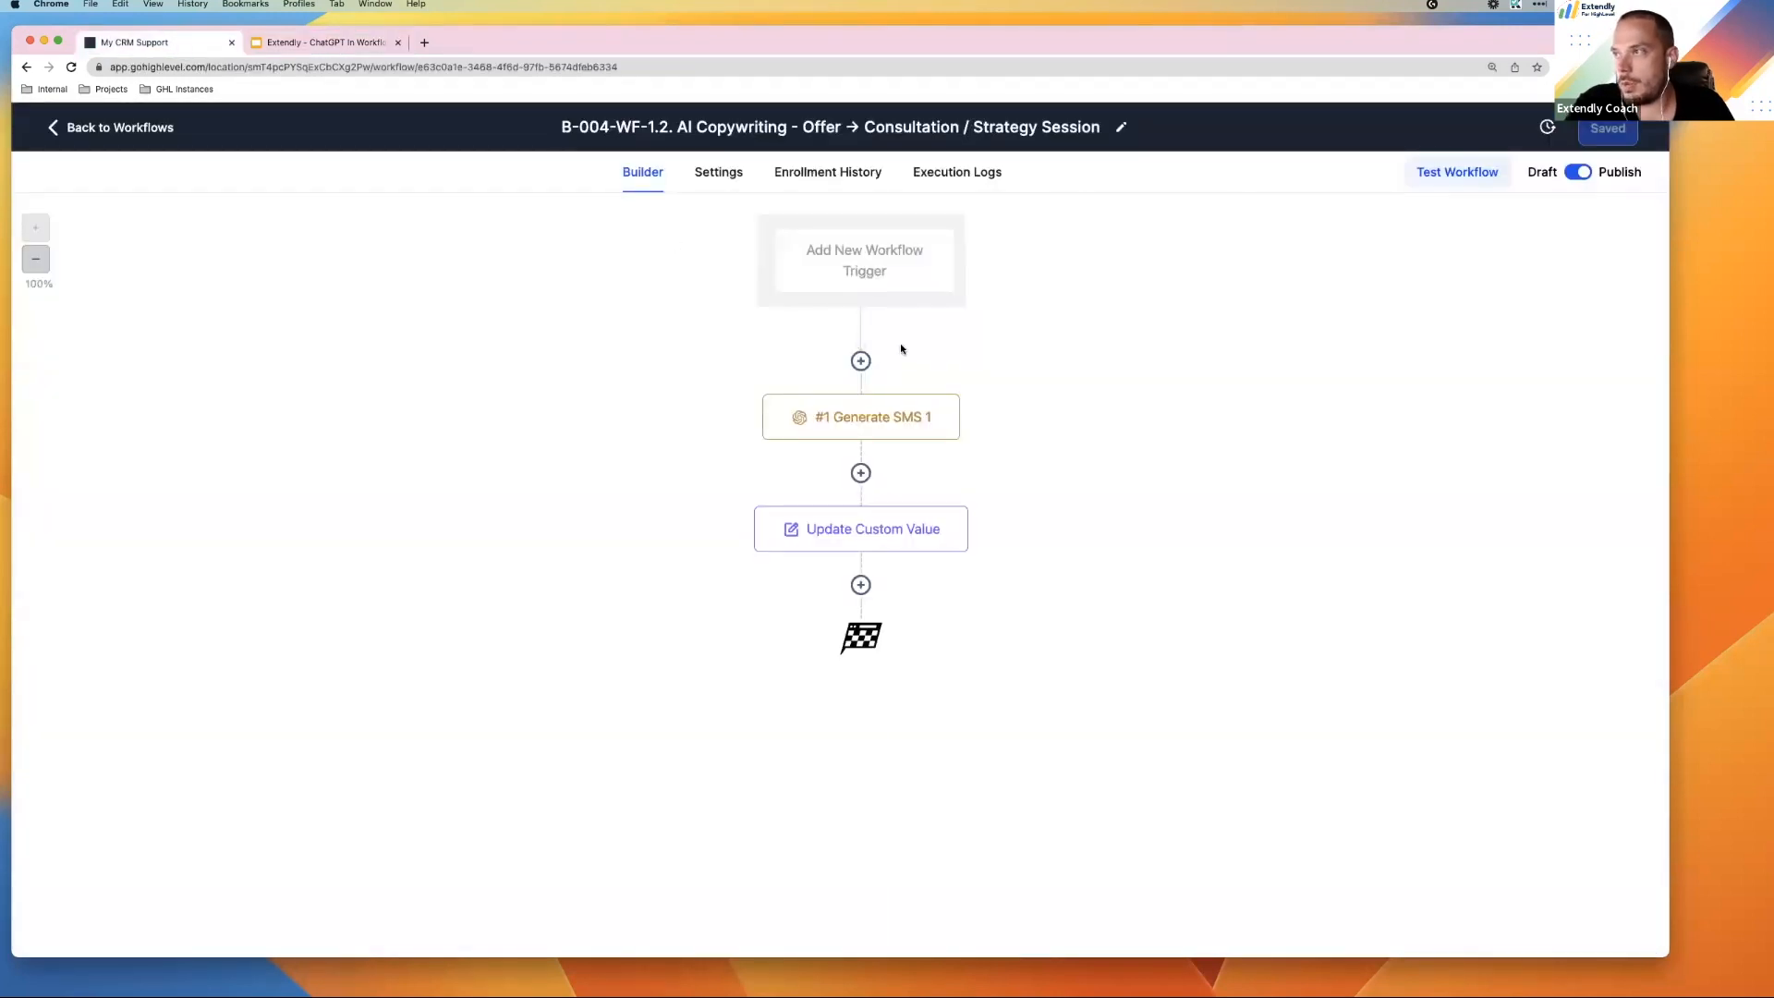
click(884, 422)
scroll(1429, 421, down, 3)
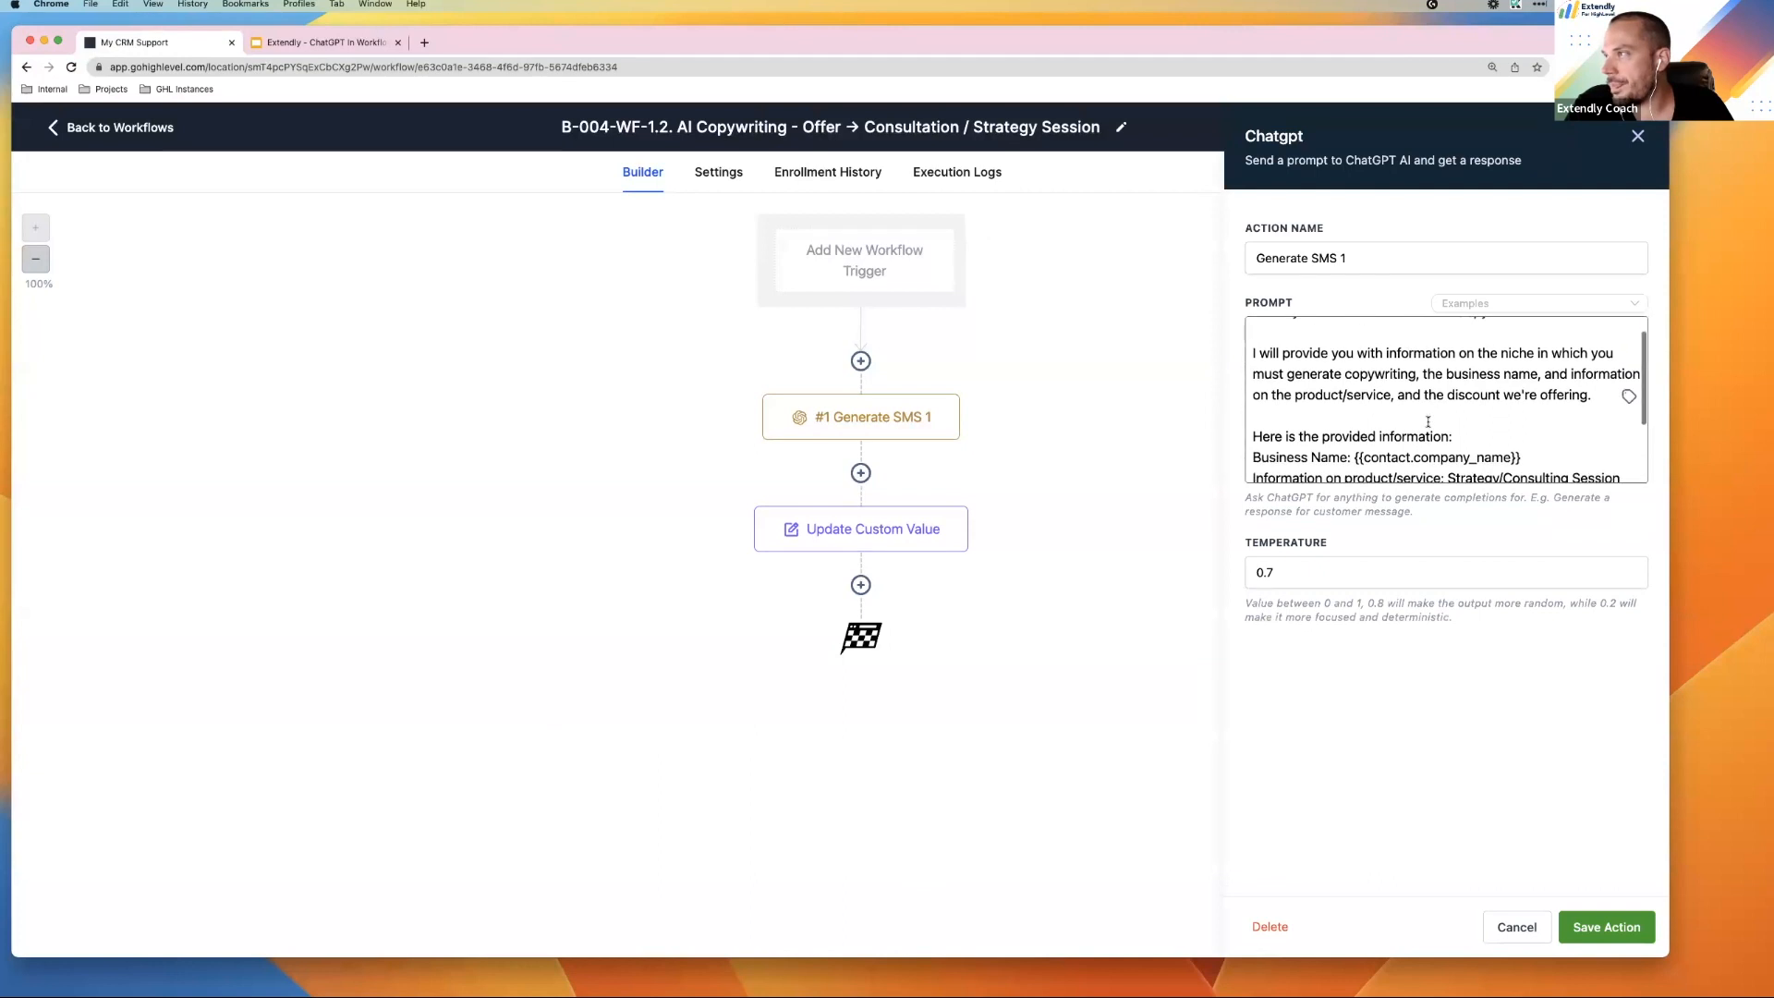
scroll(1428, 421, up, 3)
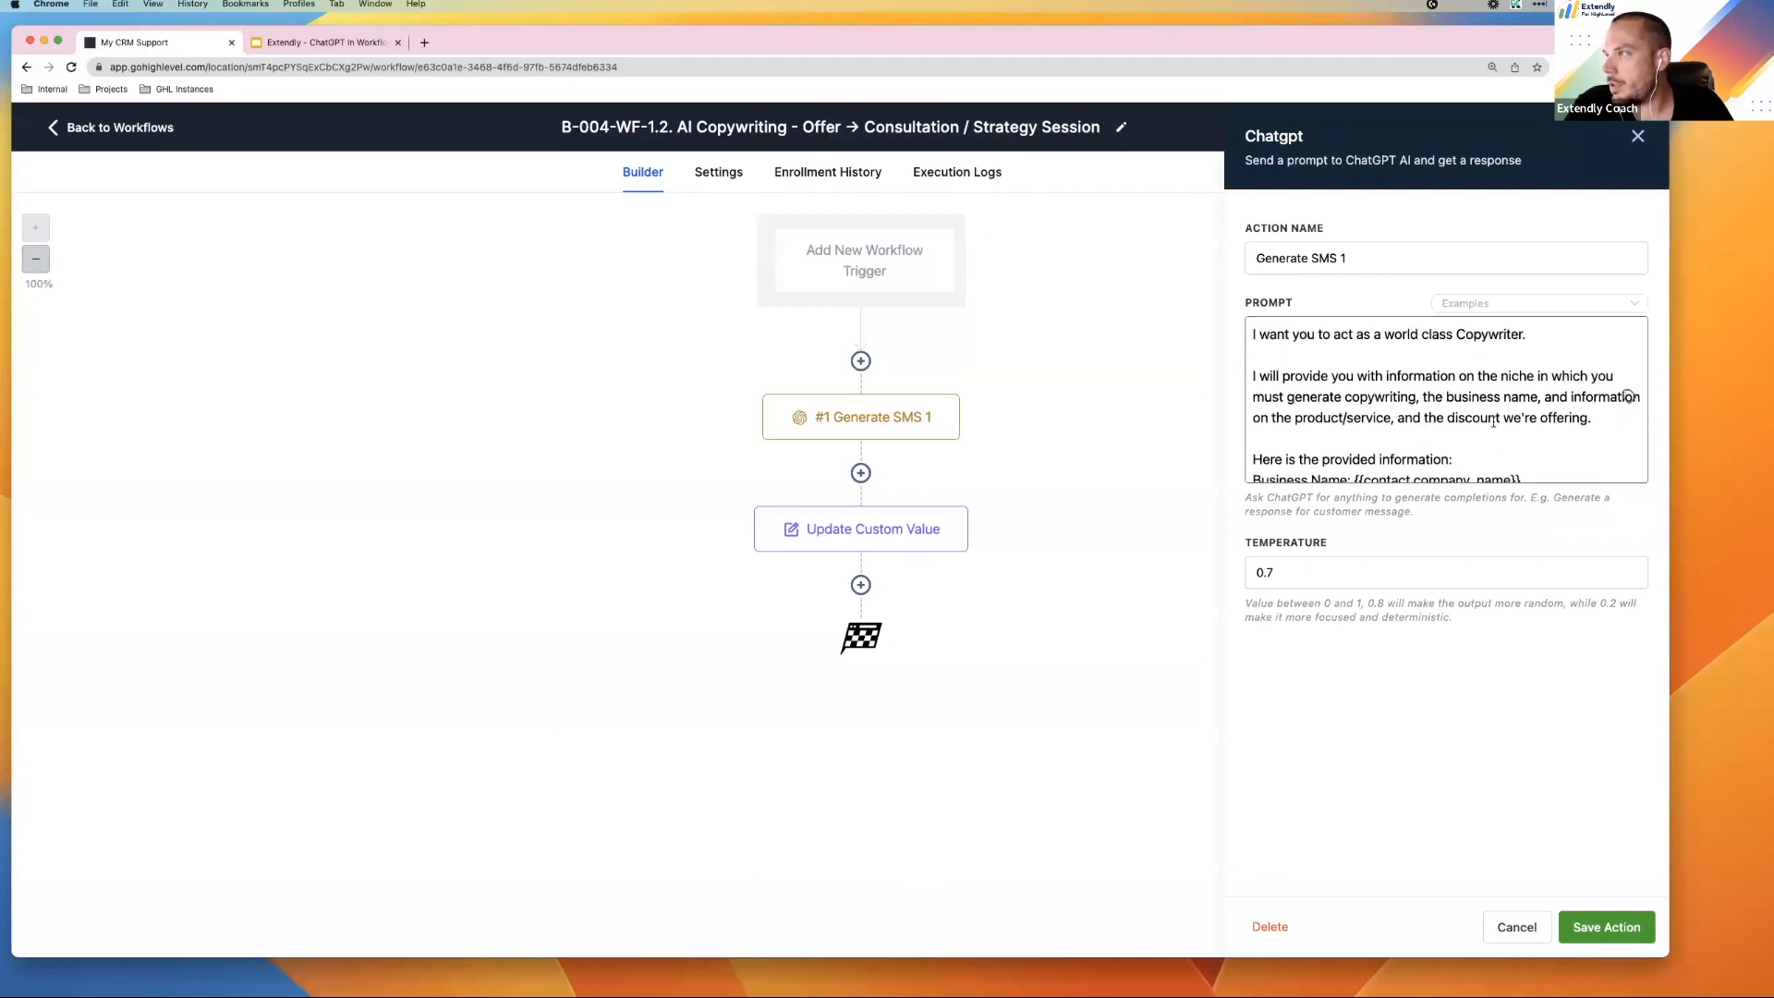
scroll(1507, 418, down, 3)
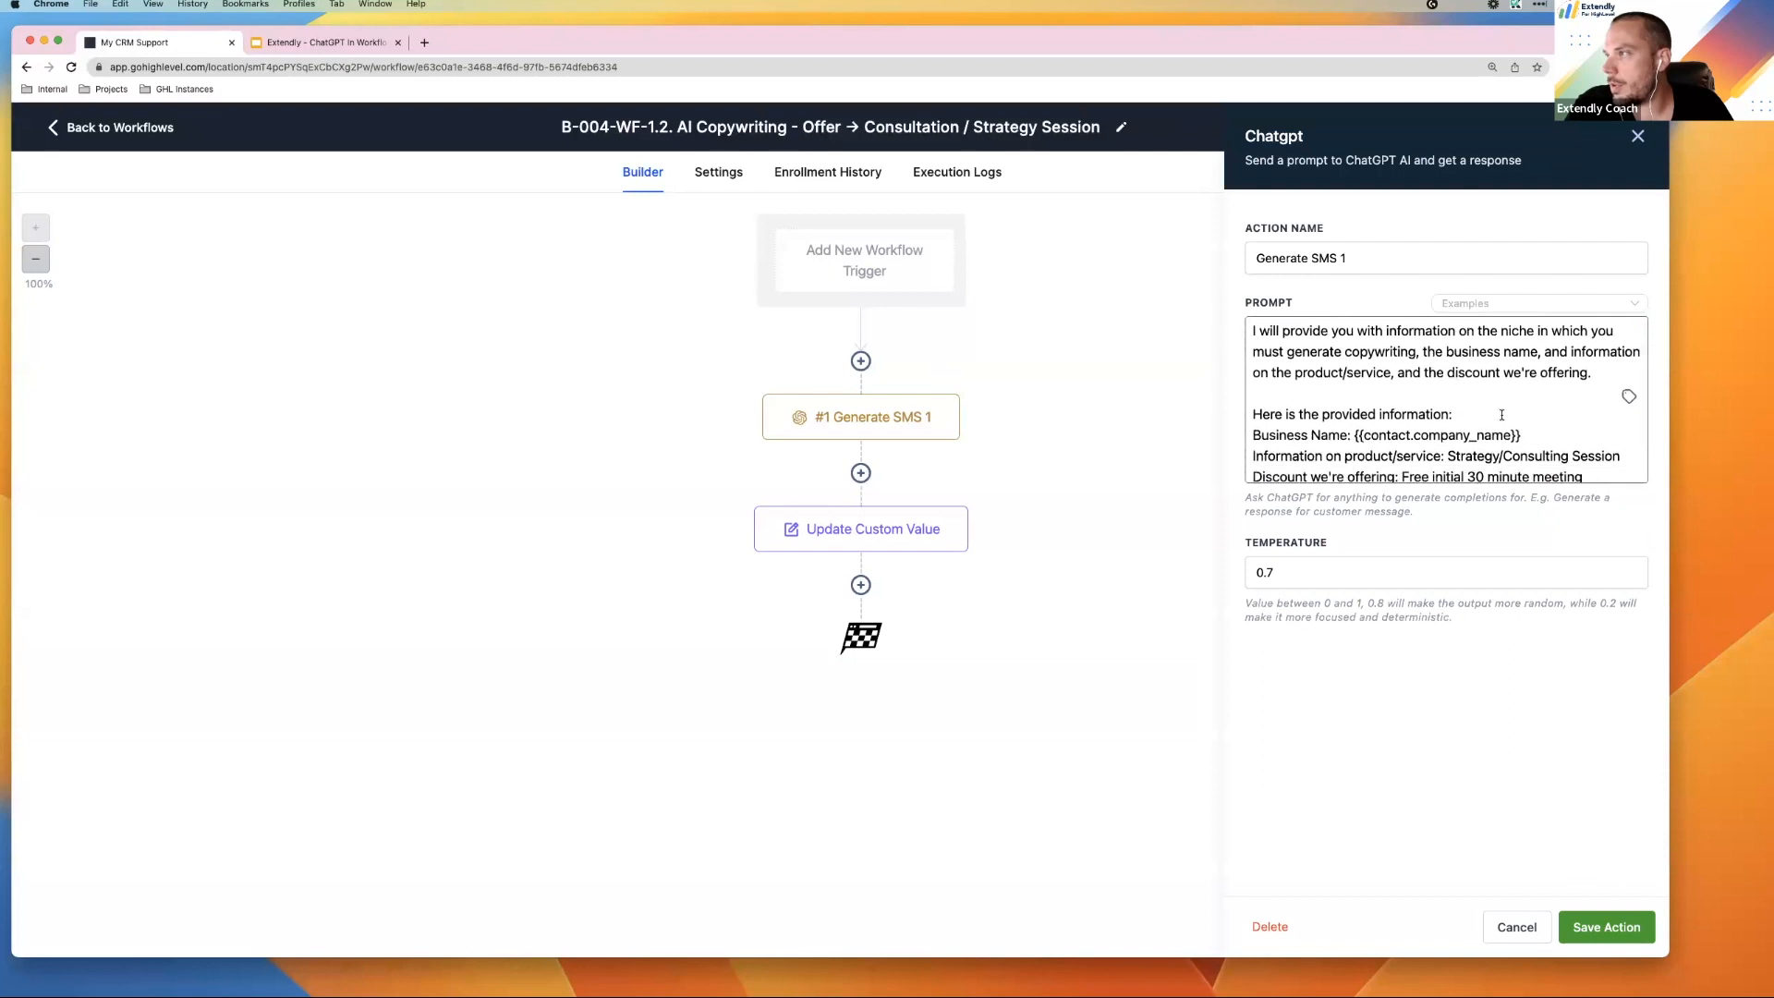
click(1531, 433)
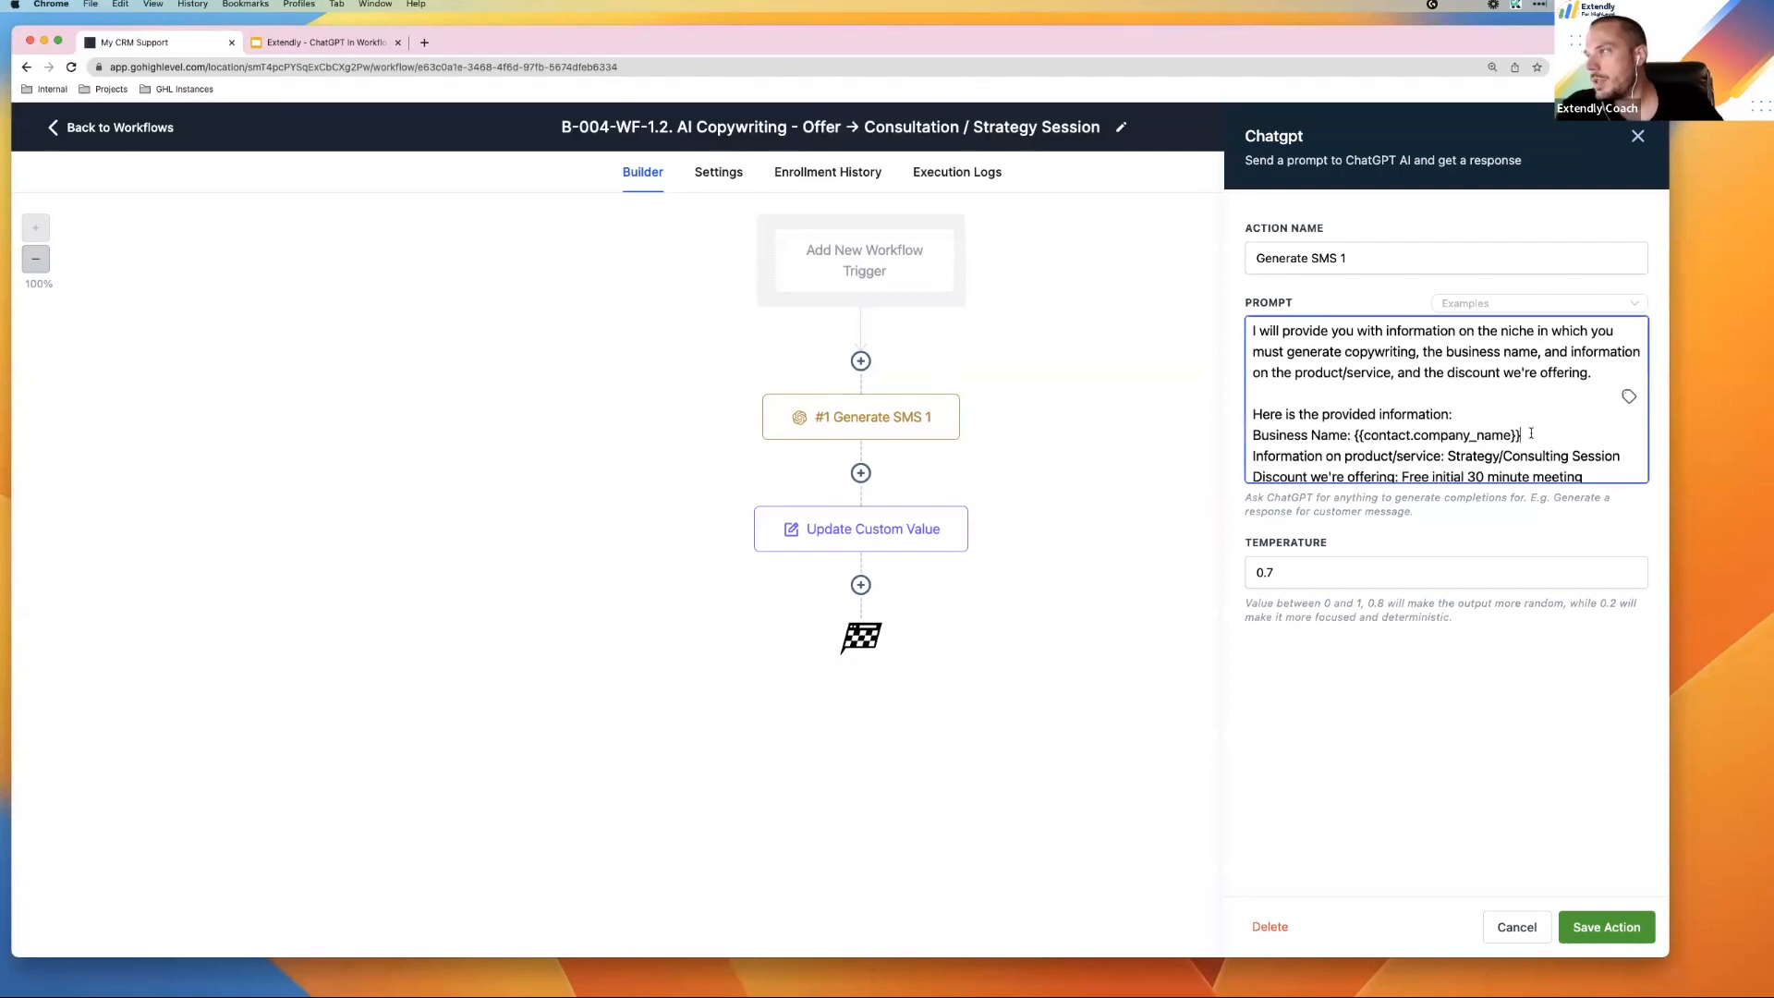
key(Return)
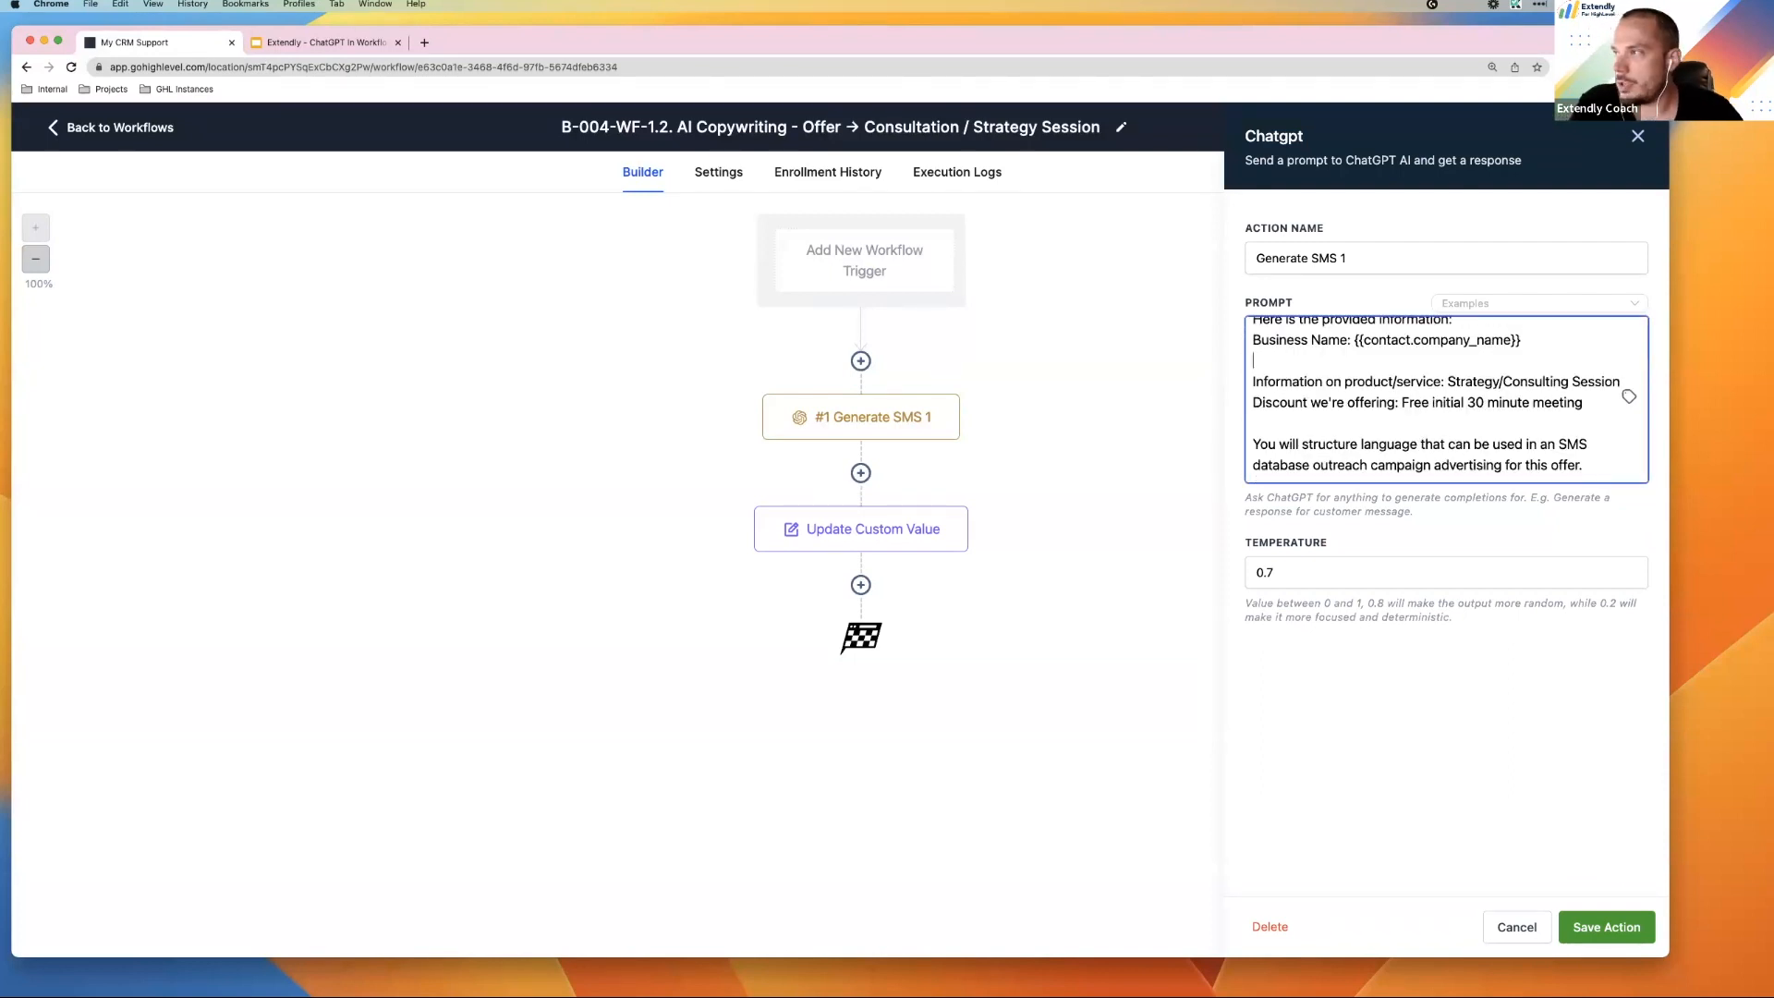
text(Niche:)
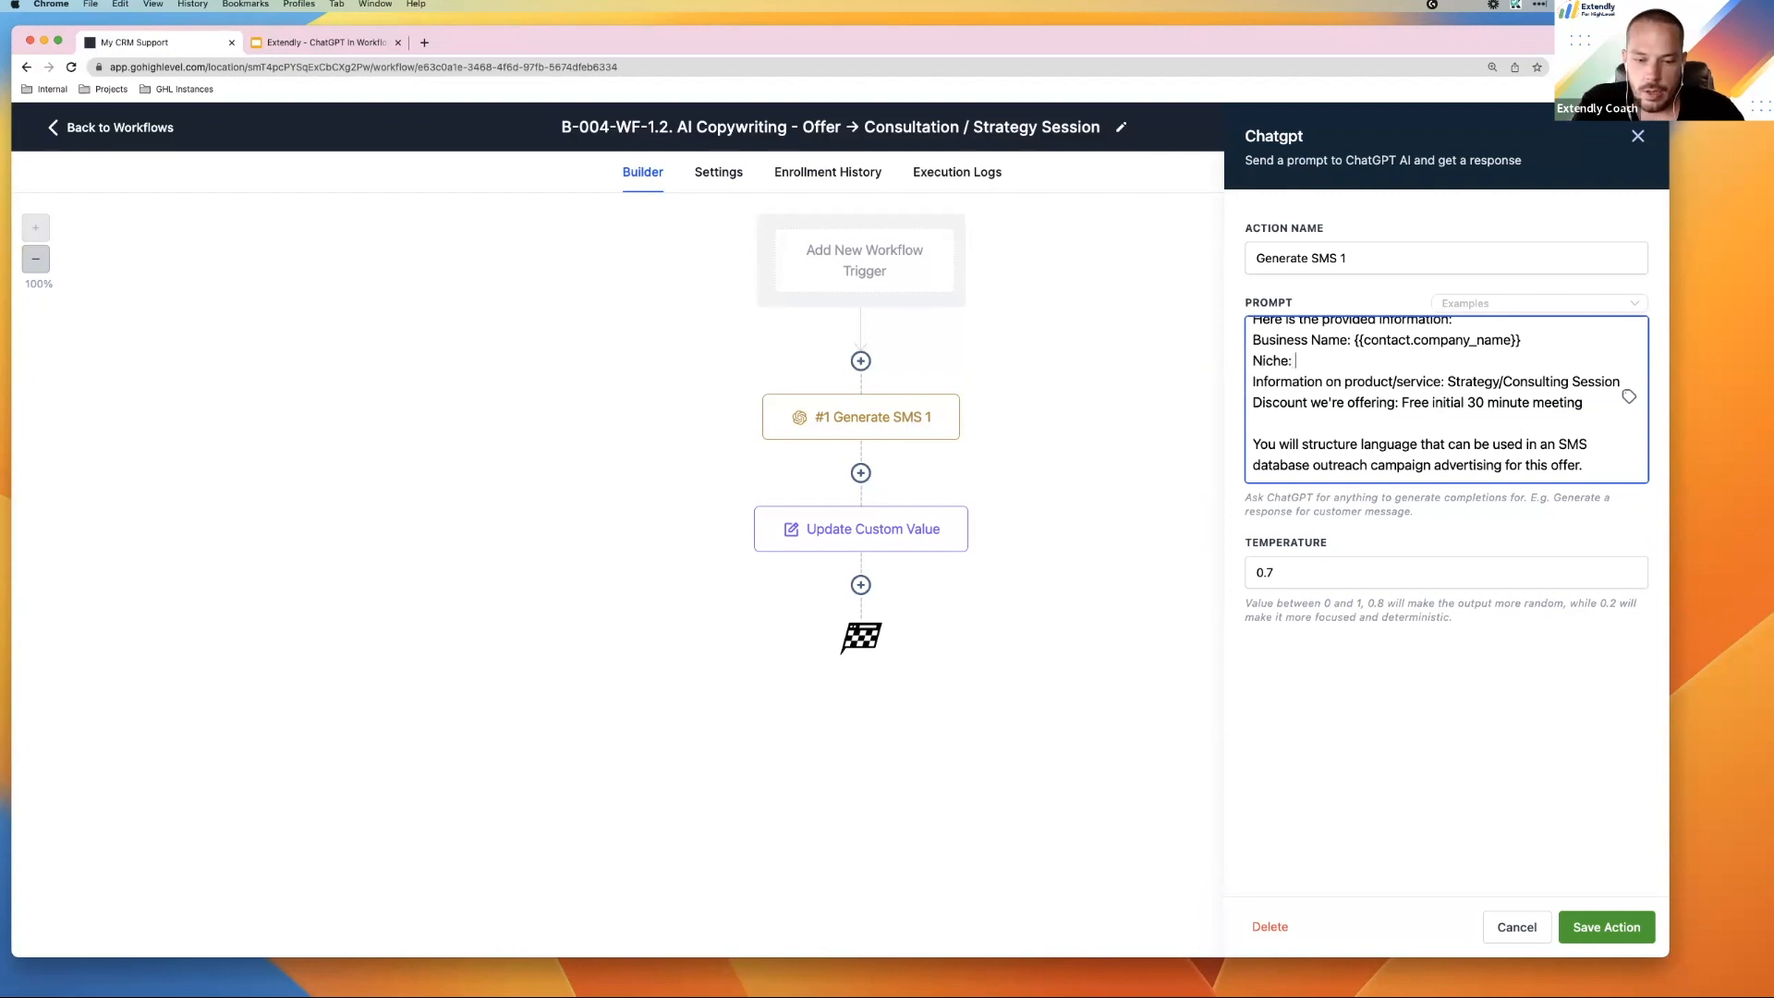
text( Hea)
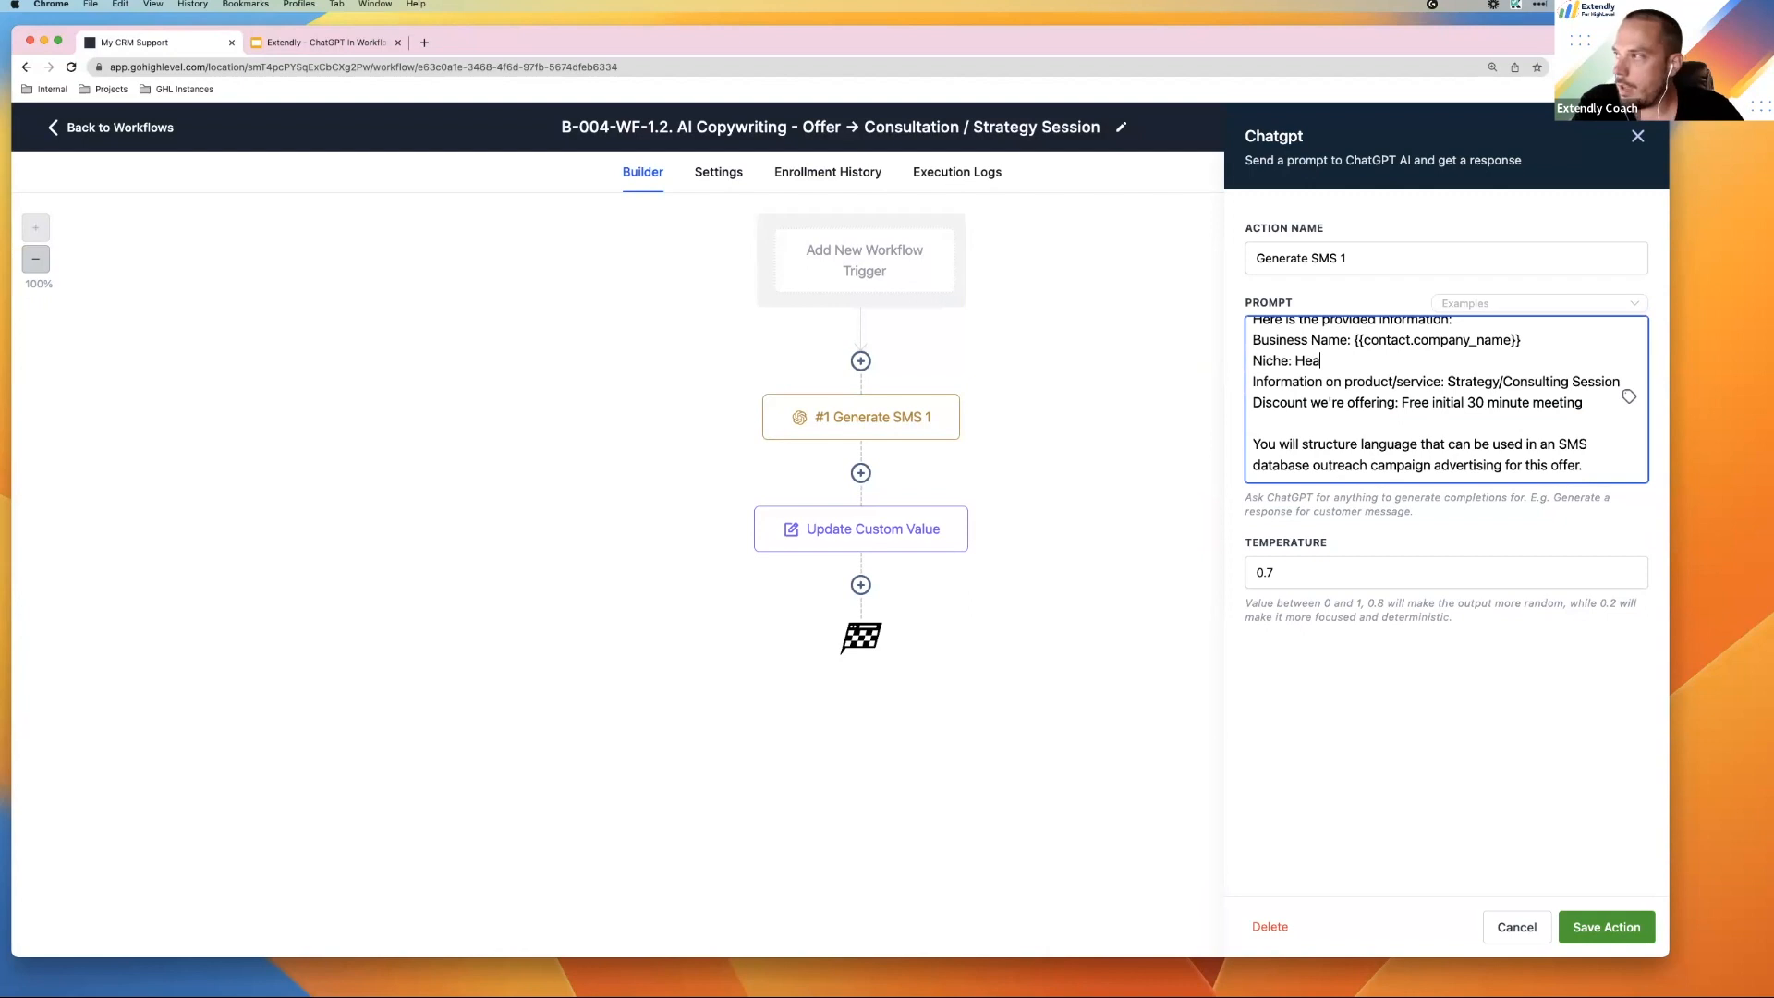
text(lth Coaching)
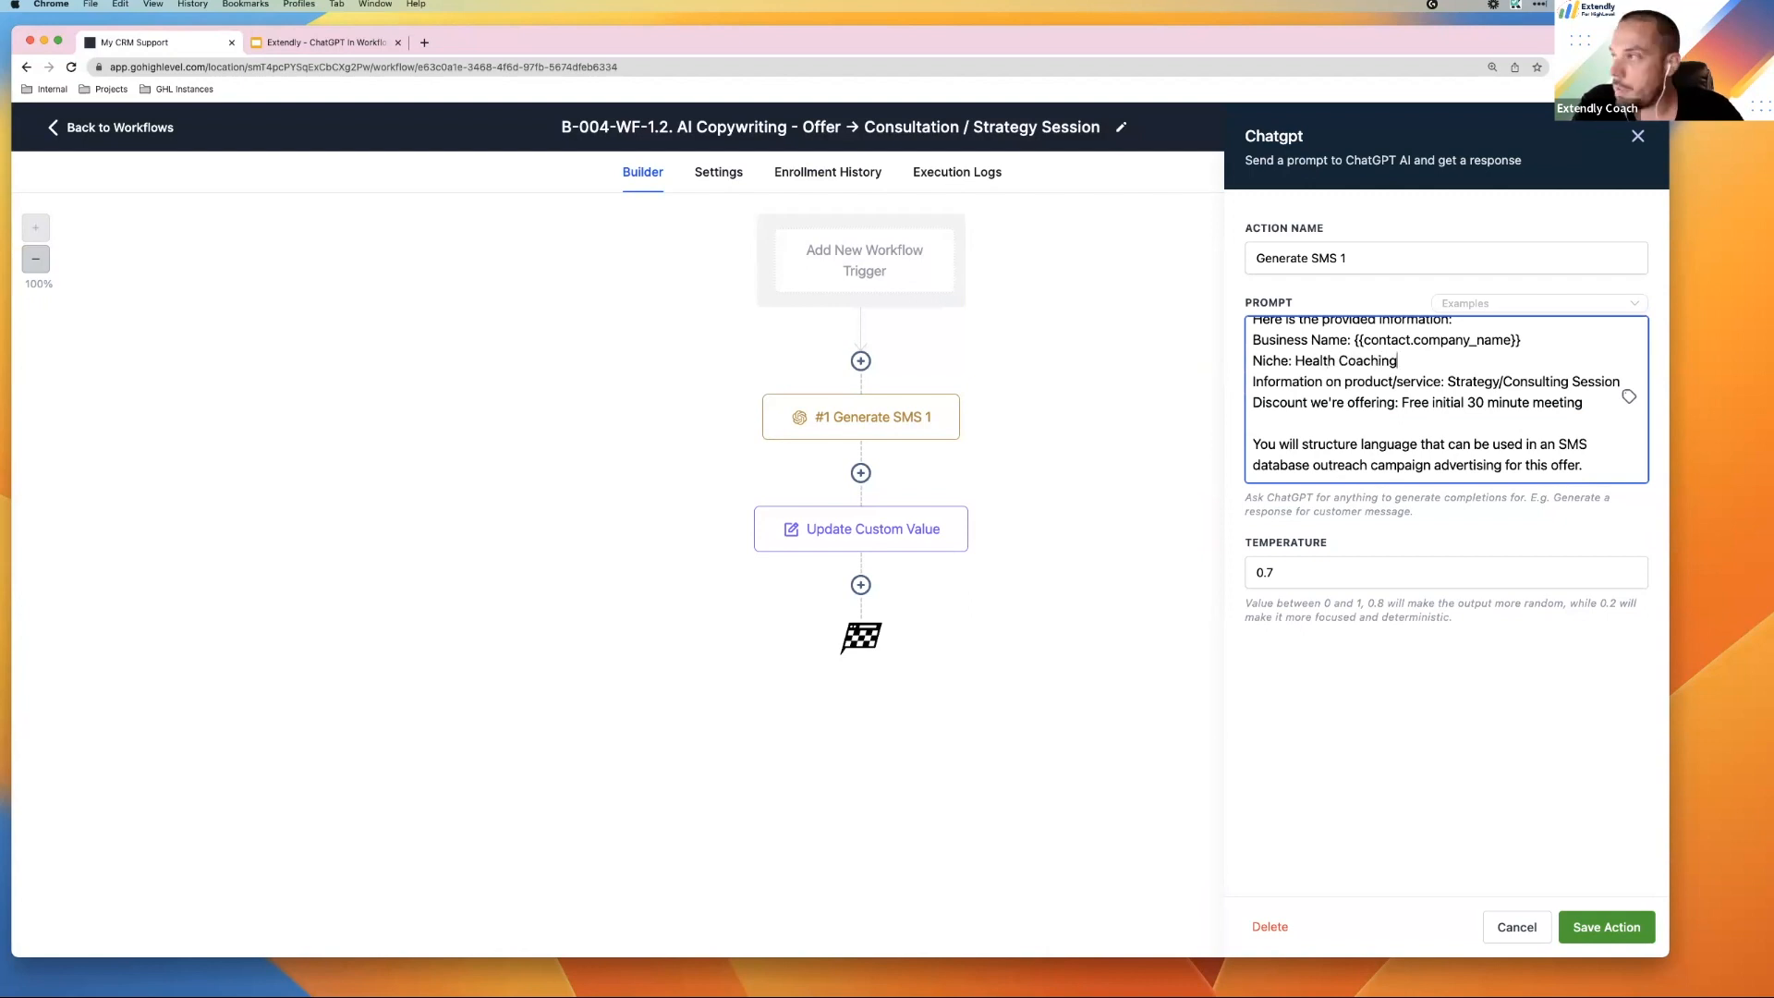
Replace the {{contact.company_name}} variable in the prompt's Business Name line with "Kansas City Health Coaching"
scroll(1491, 413, up, 3)
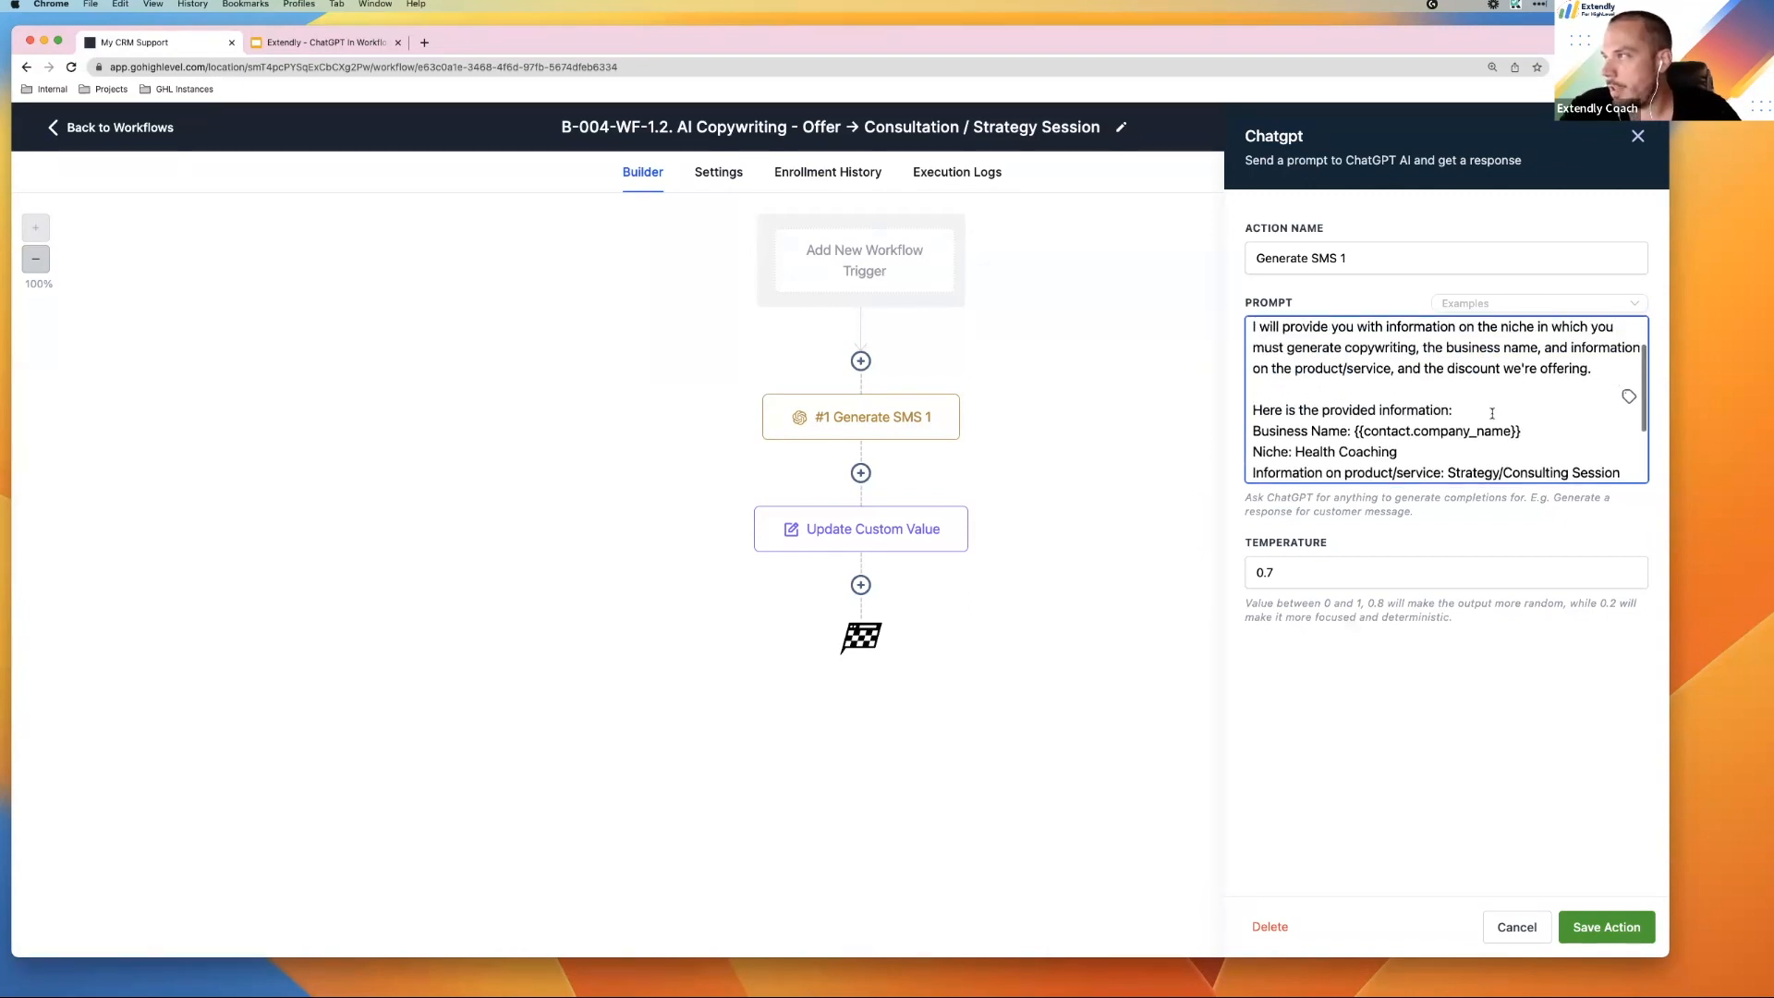
drag(1520, 432, 1354, 440)
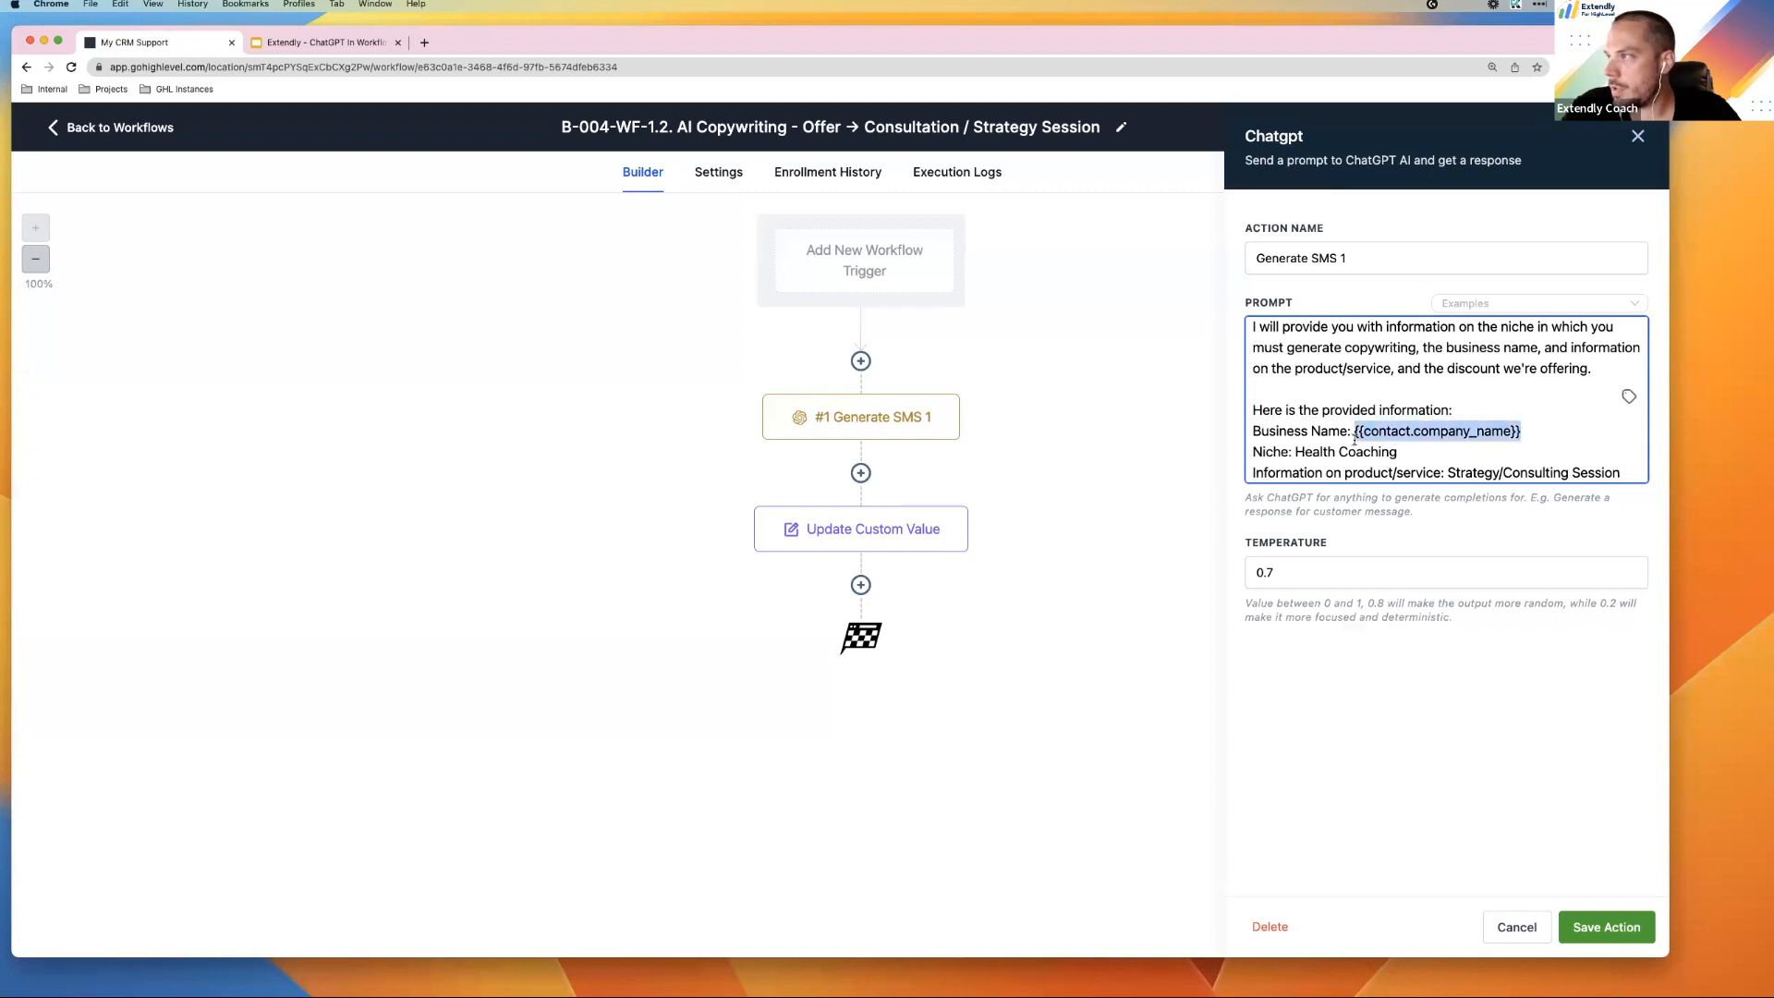
text(Kansas C)
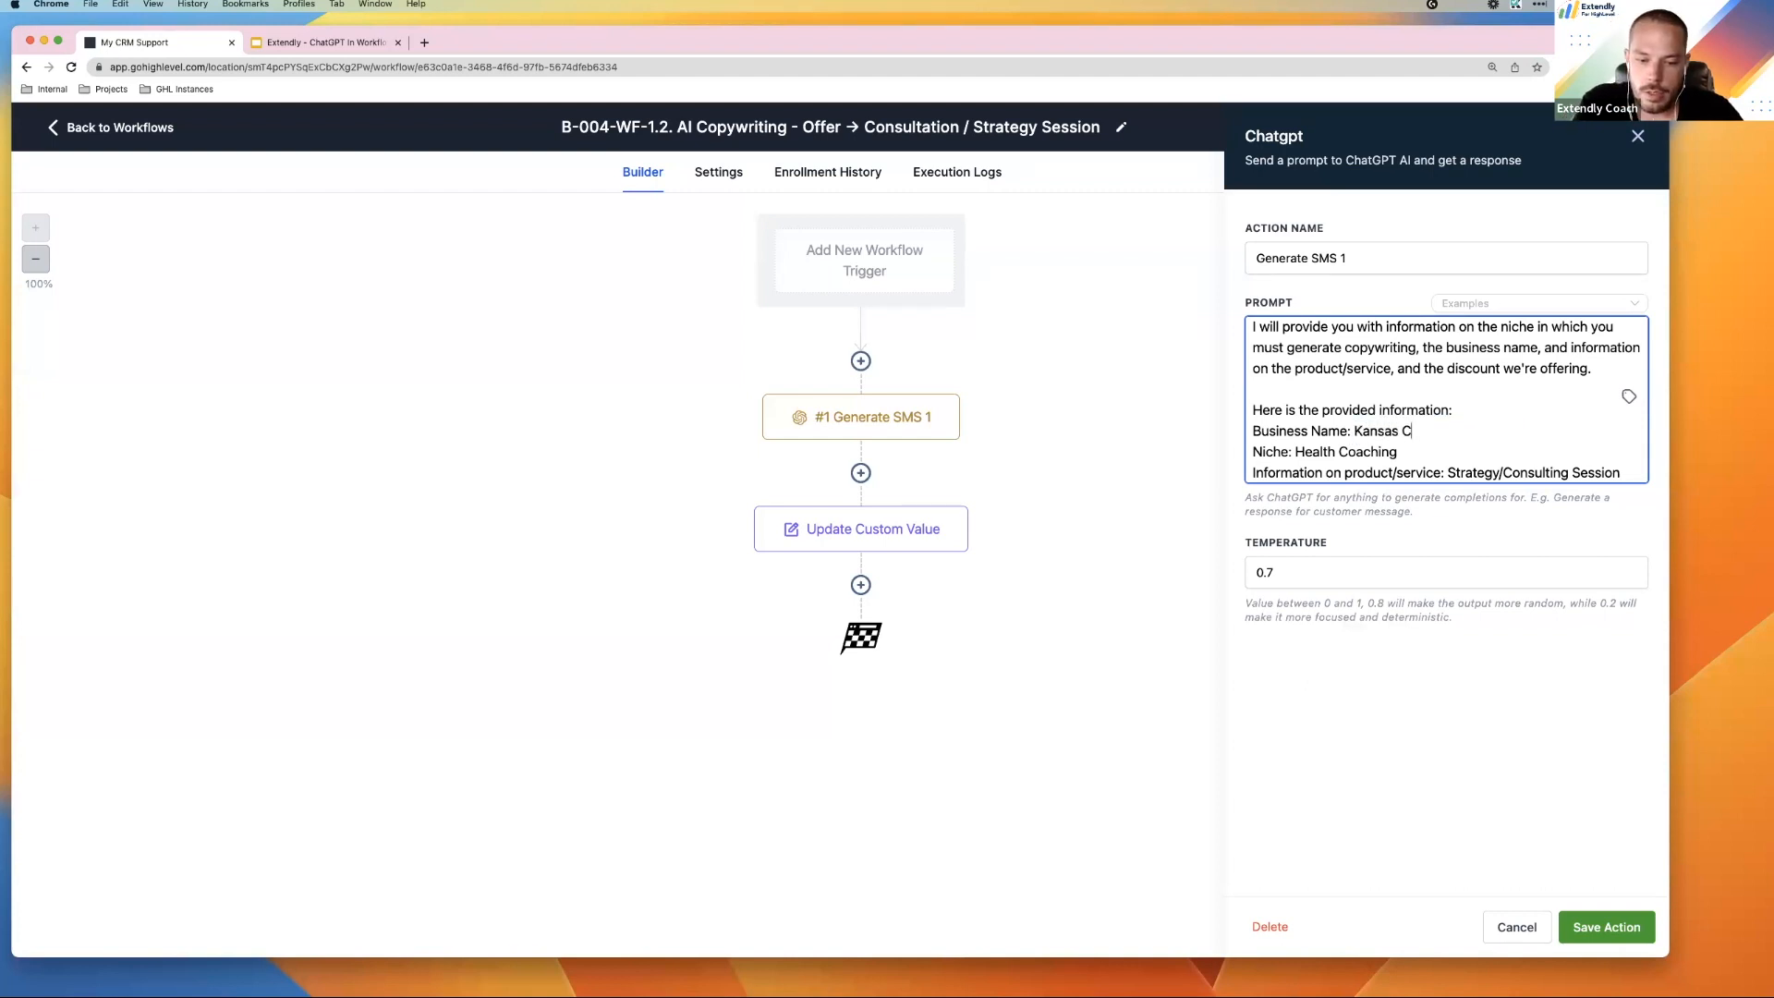
text(Ity Health Coaching)
double_click(1414, 430)
text(City)
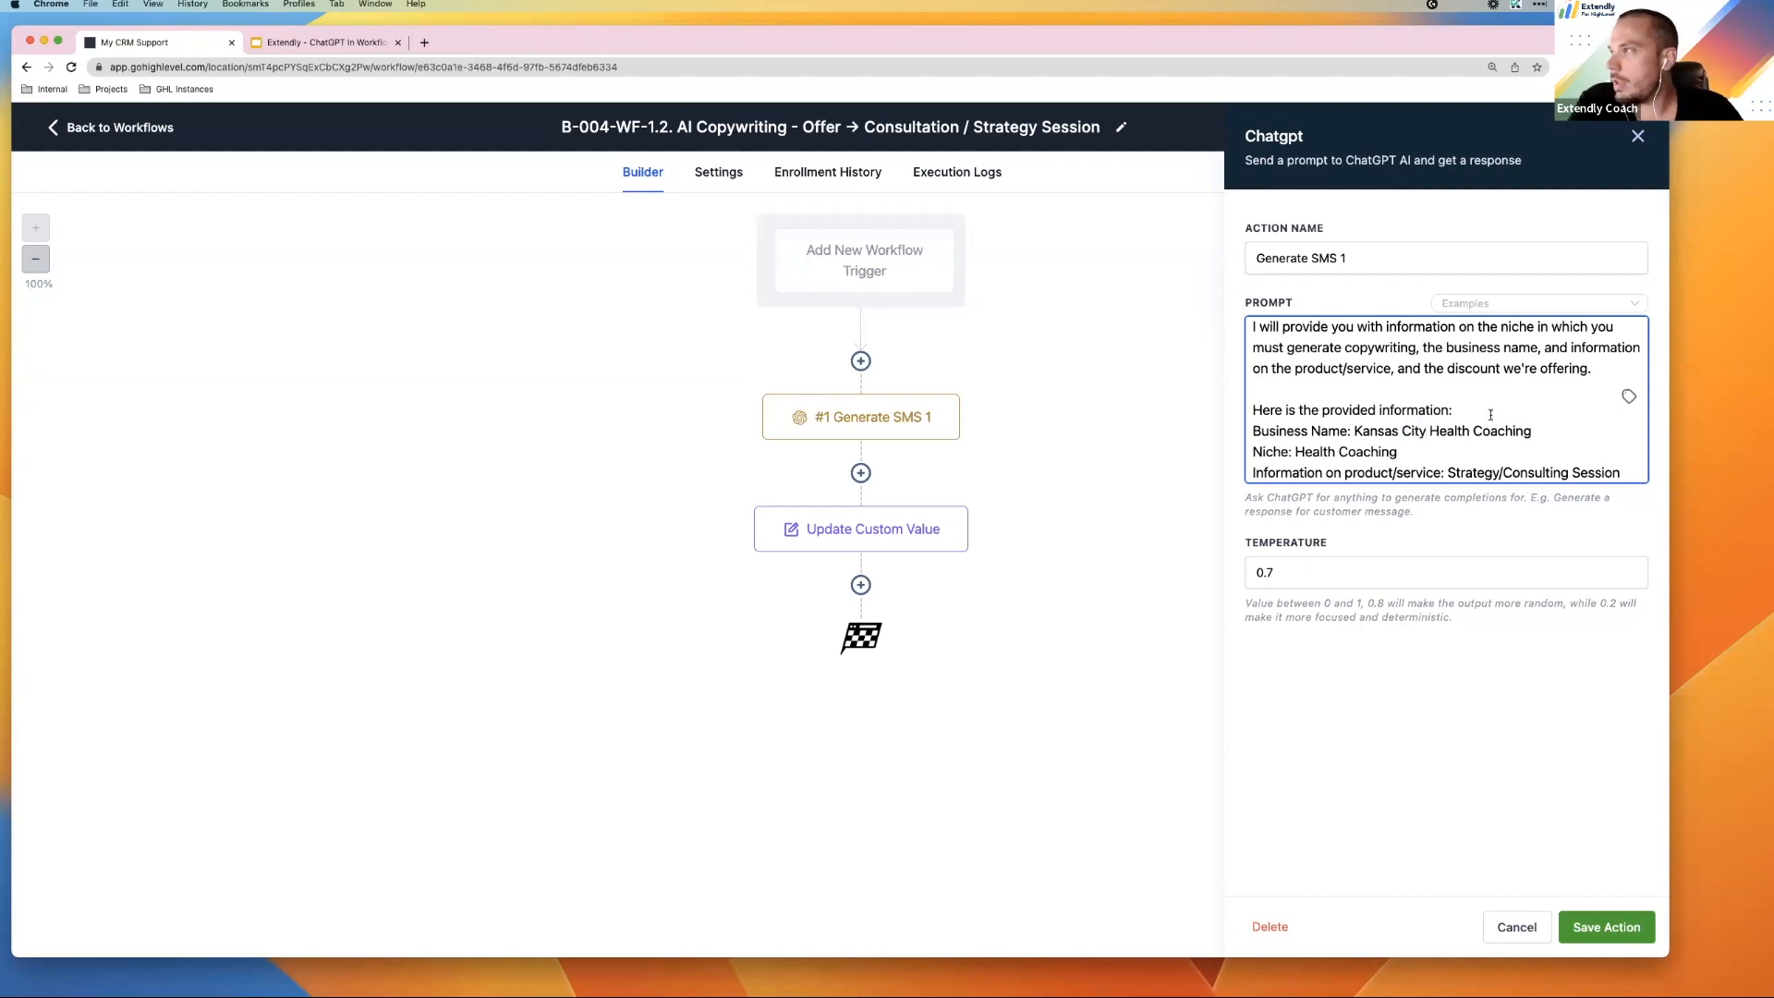
Add the sentence "Your generation should be no more than 140 characters." to the end of the prompt's paragraph above the provided information
scroll(1490, 411, down, 2)
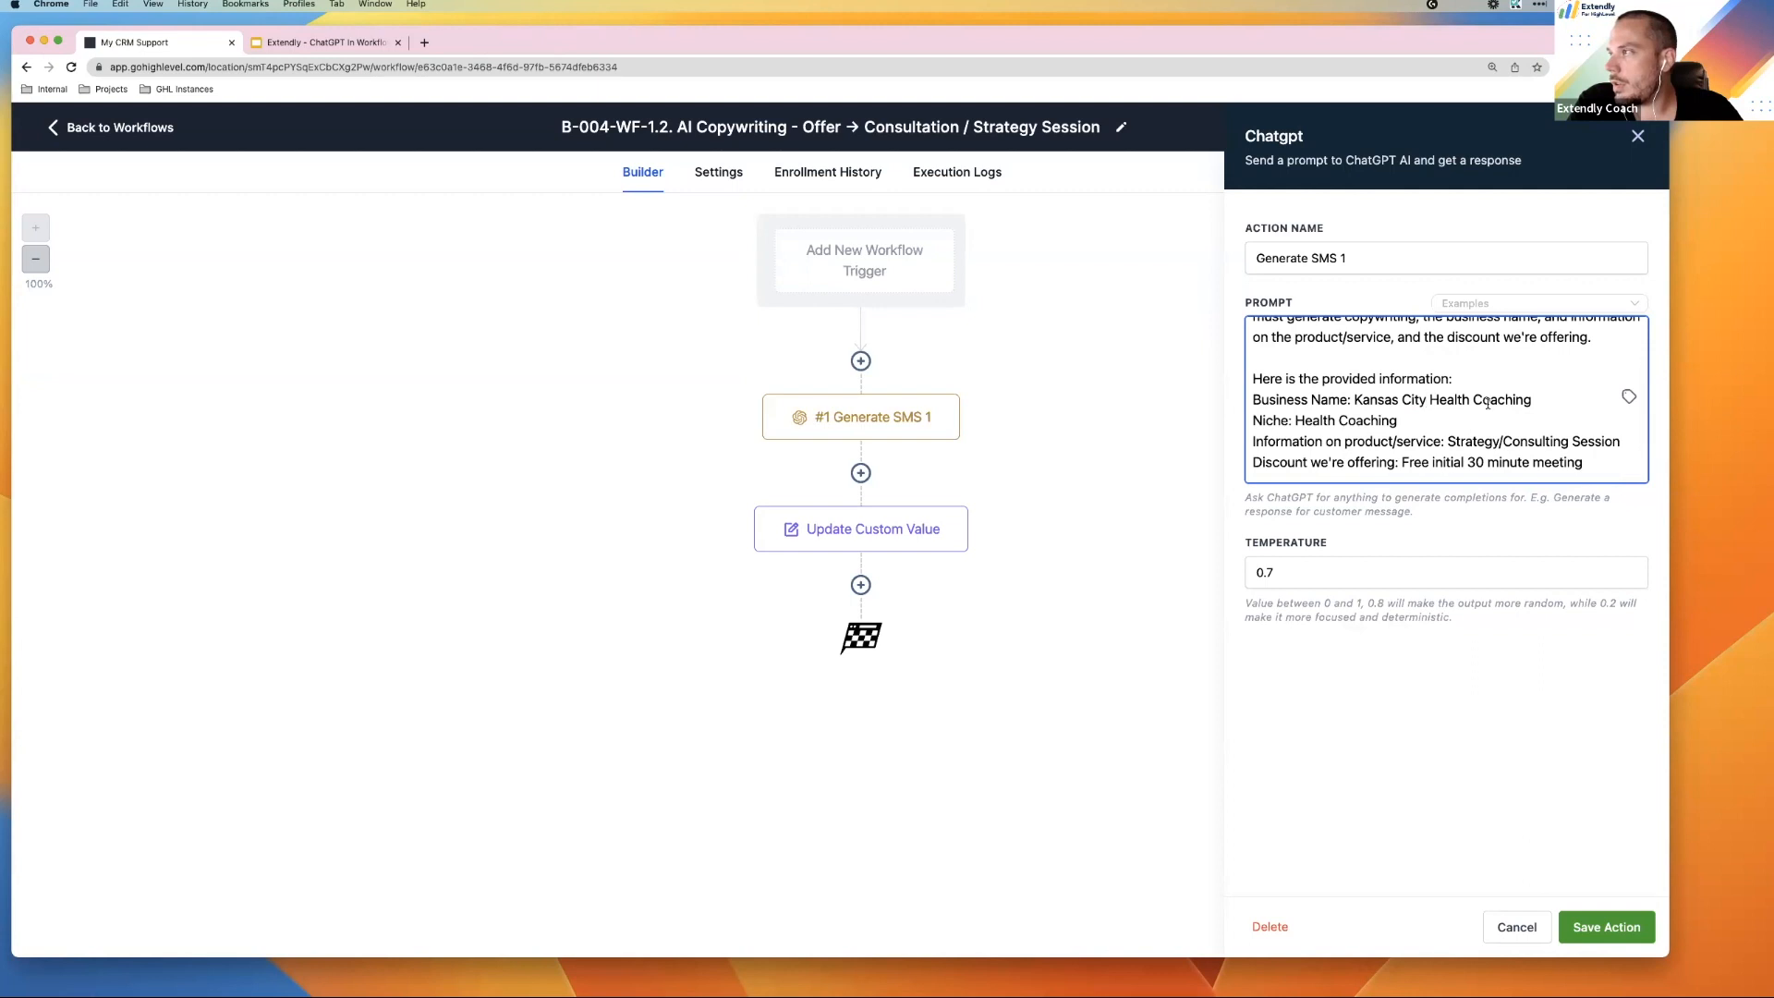
click(1599, 343)
text(You)
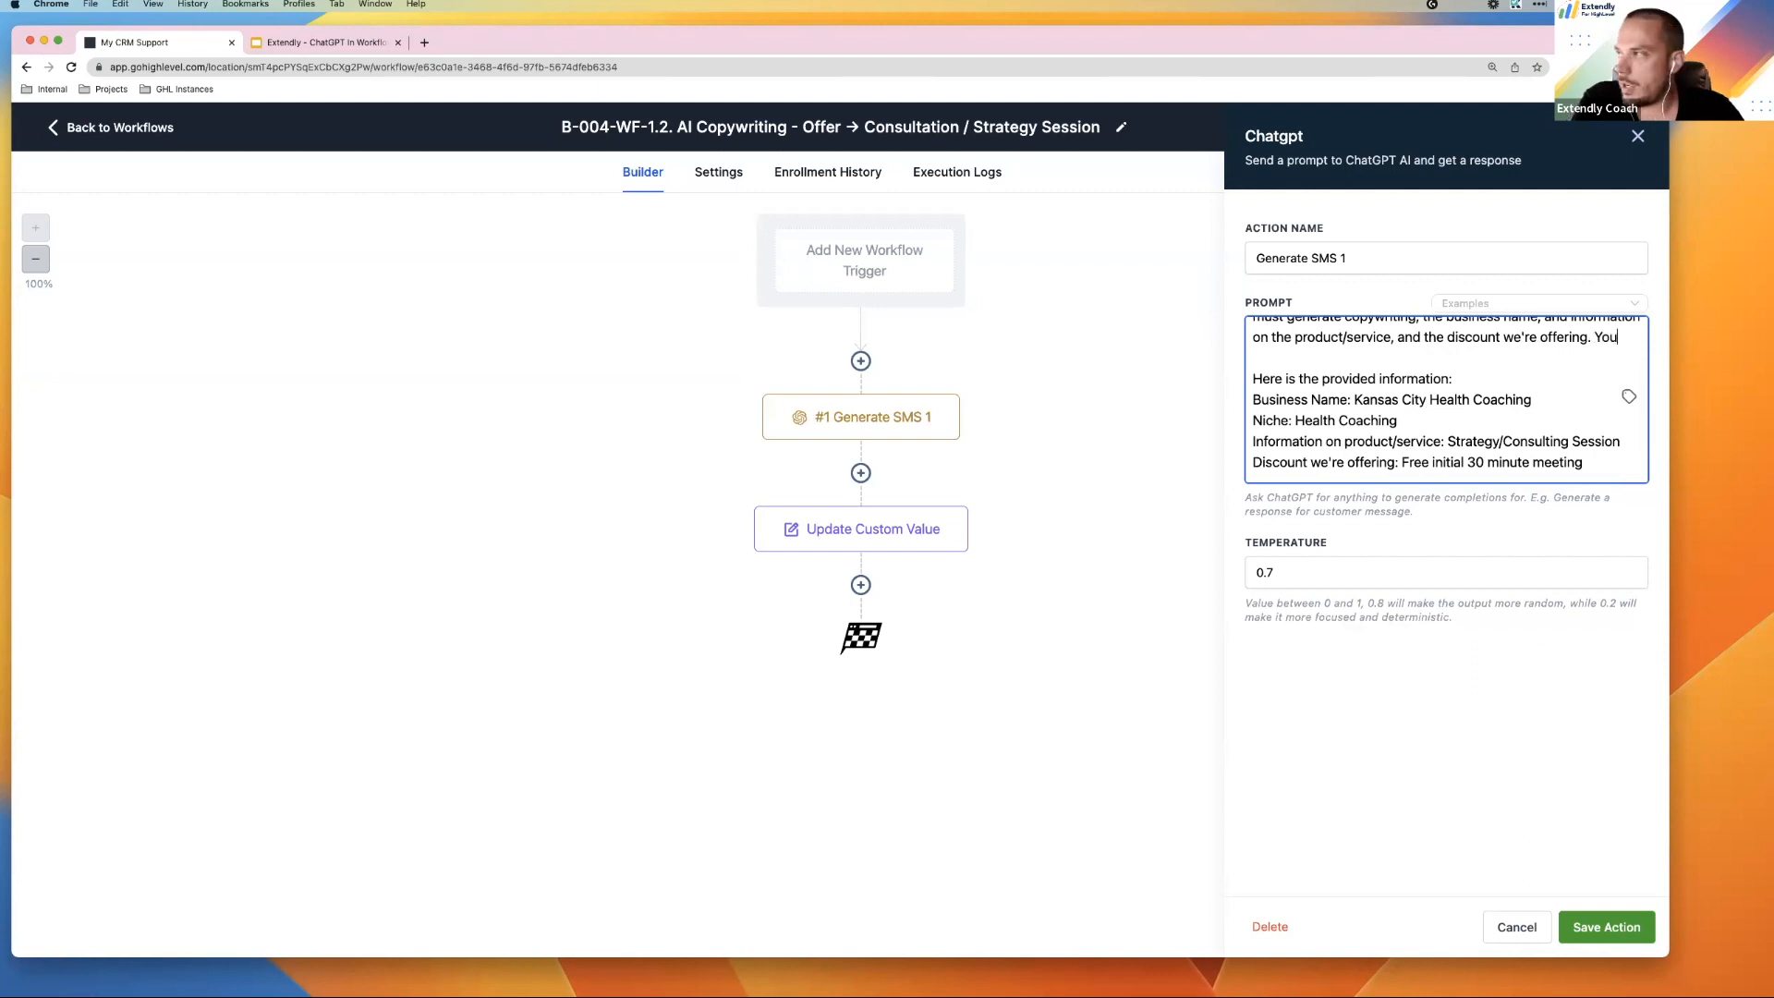
text(r)
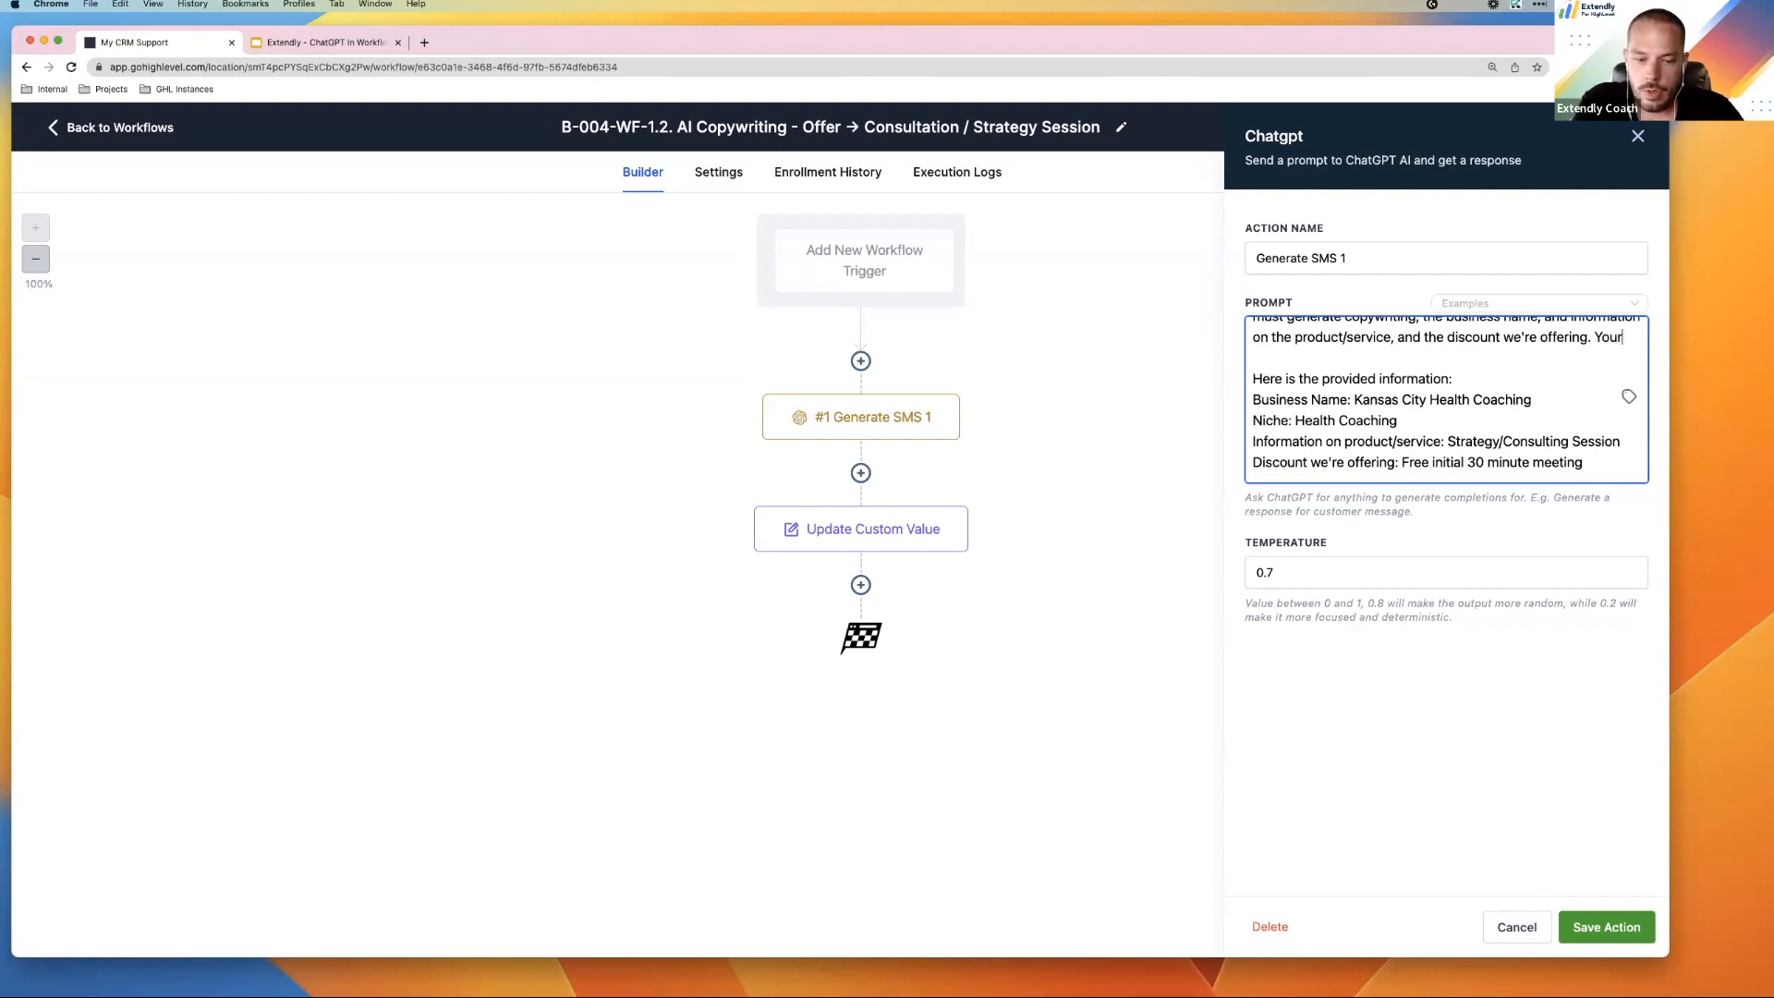
text( generation sho)
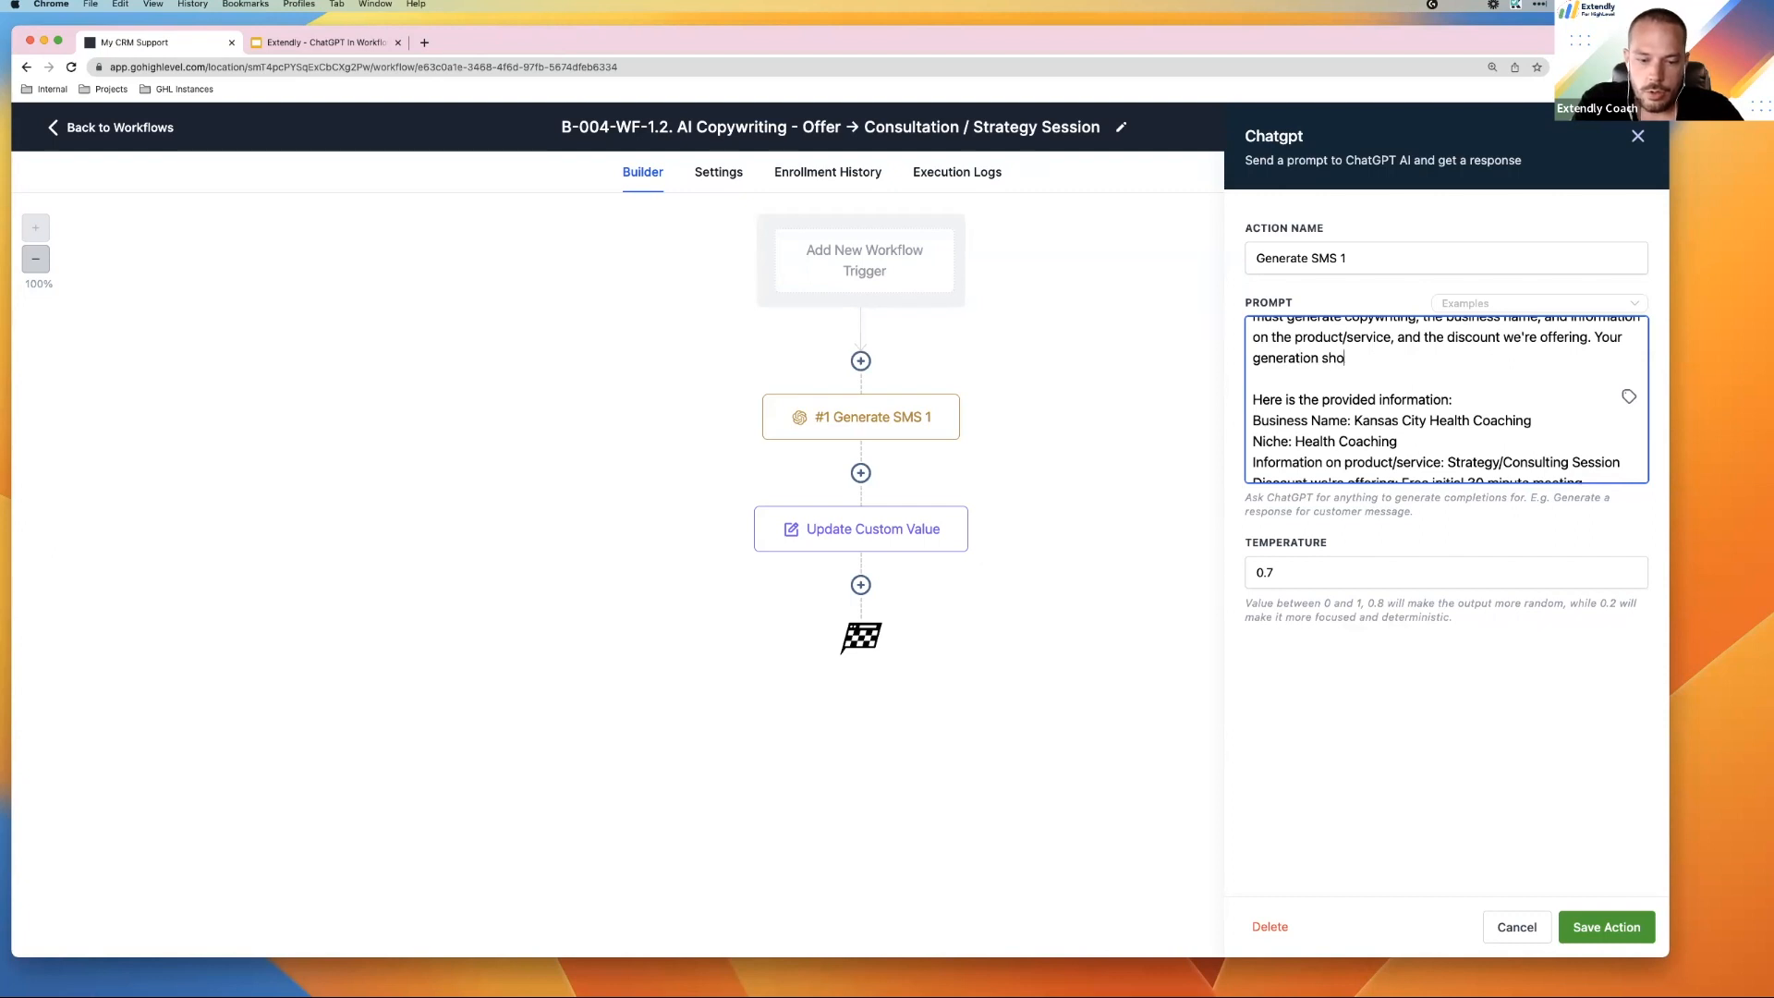
text(uld be no more than )
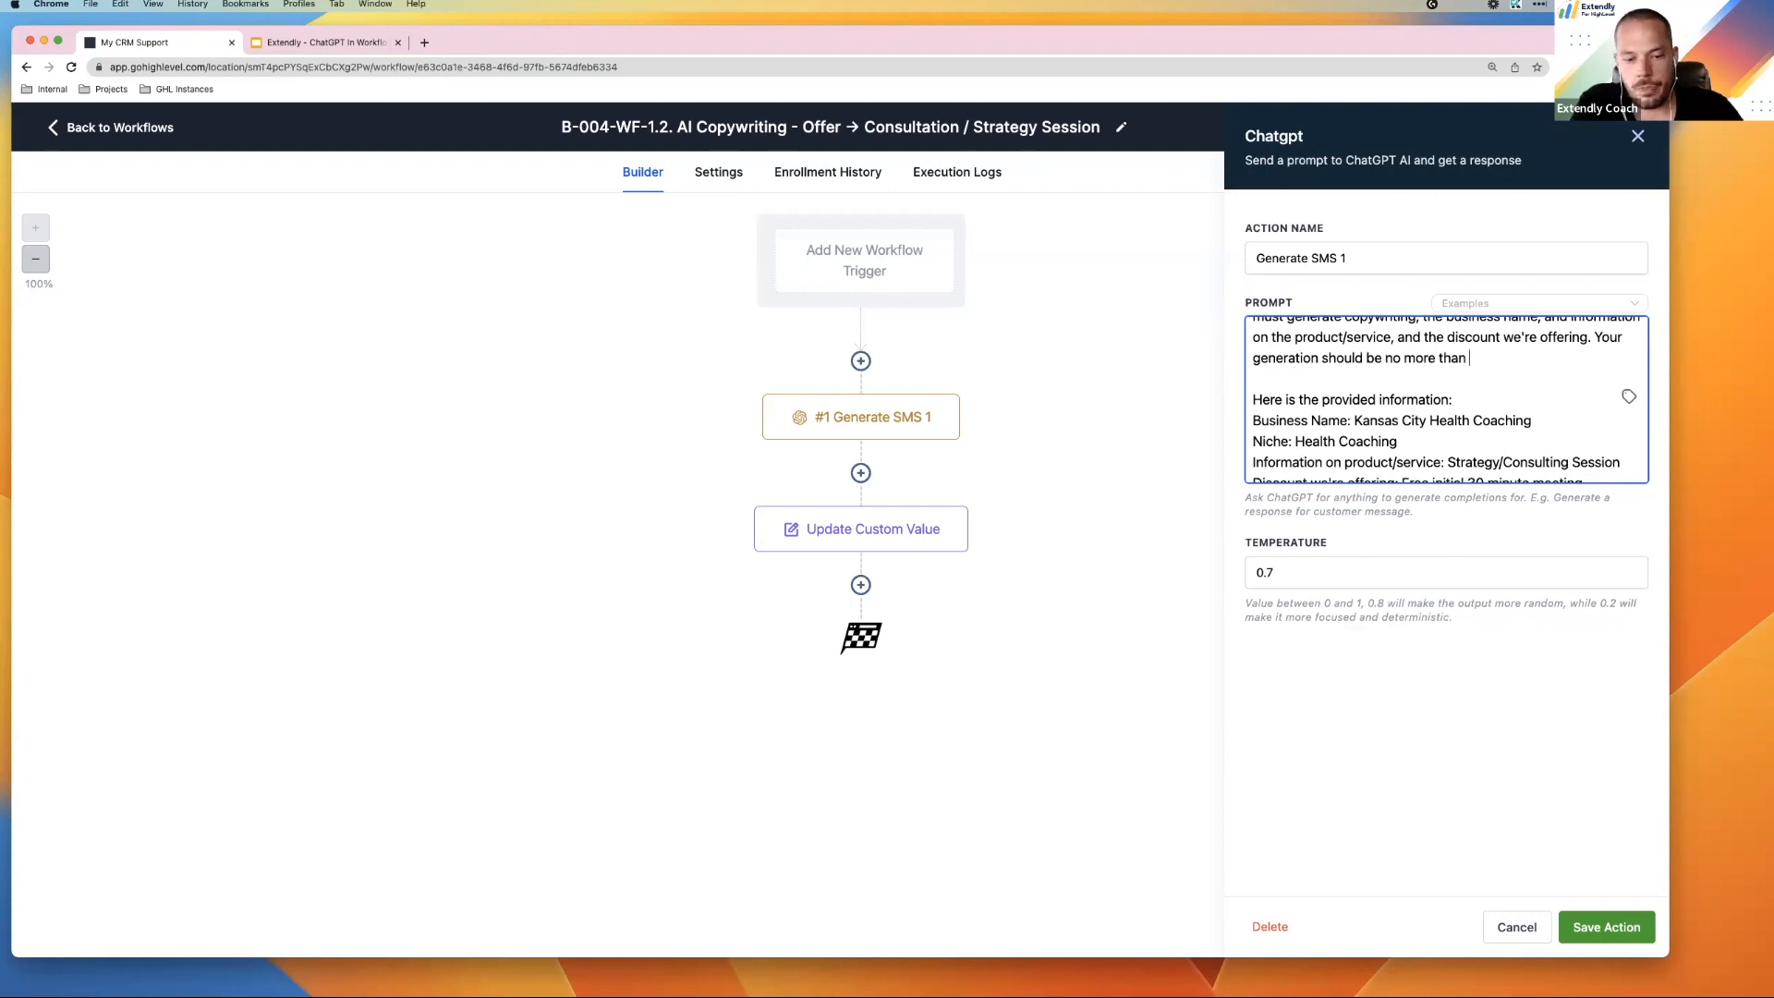
text(140)
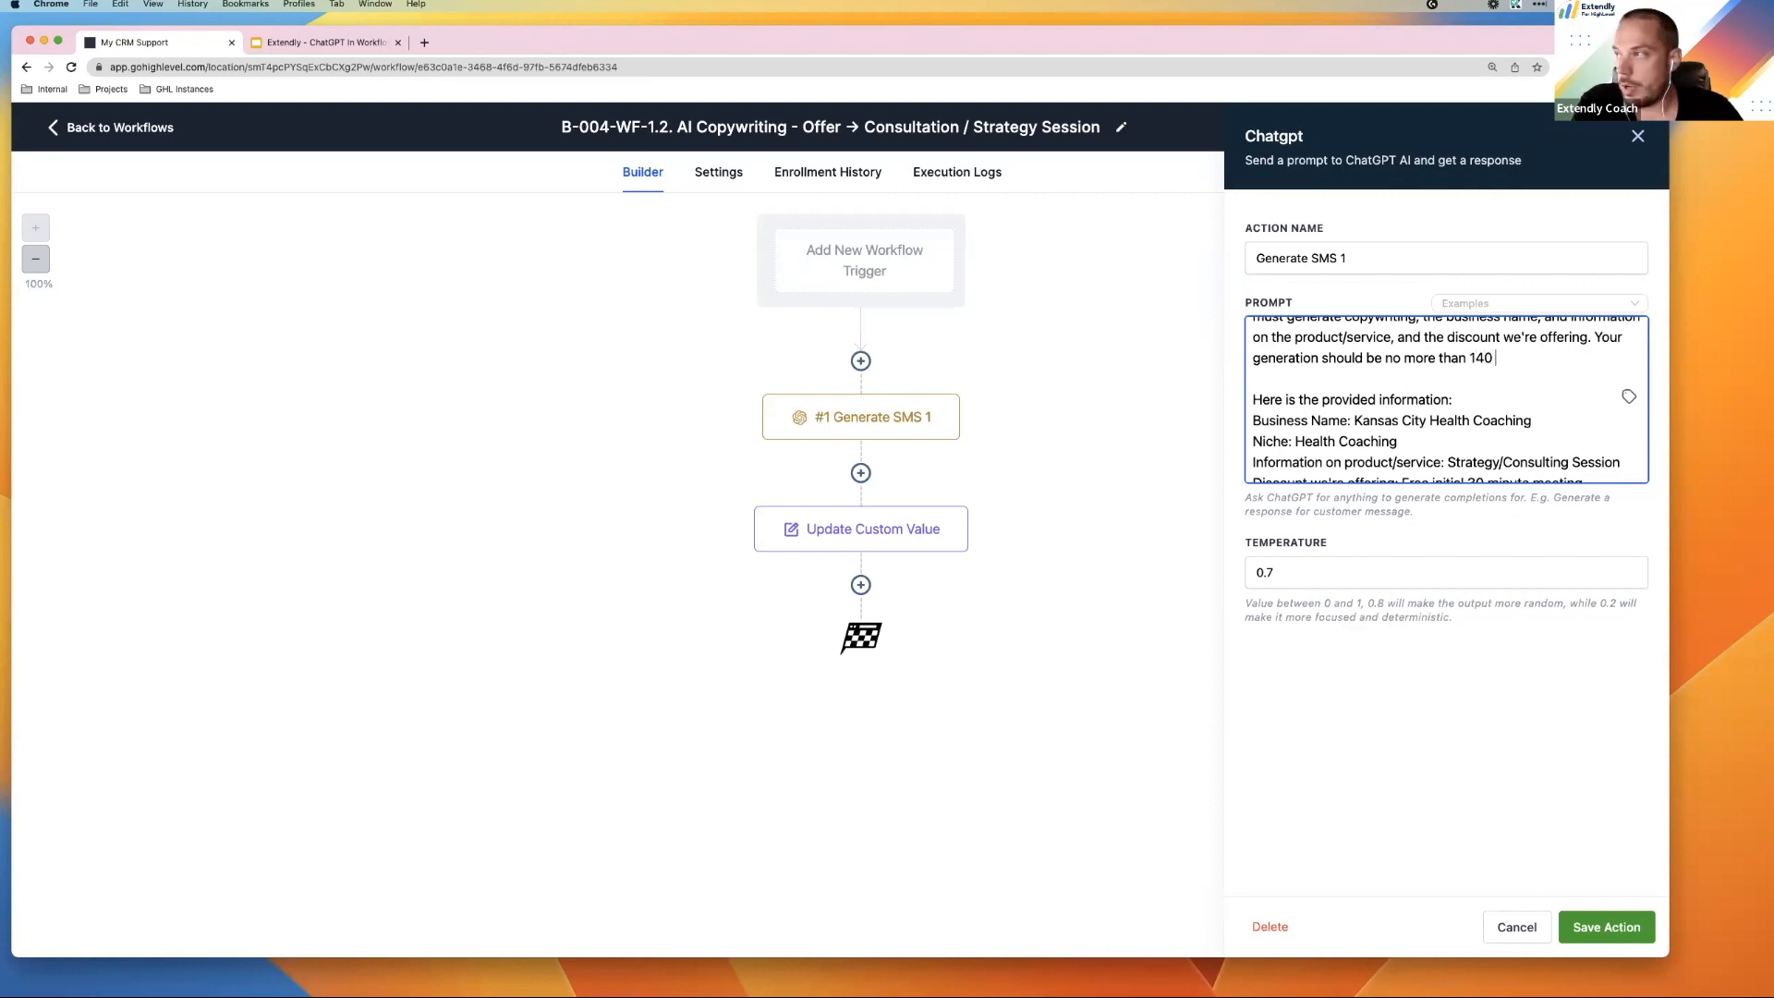
text( characters.)
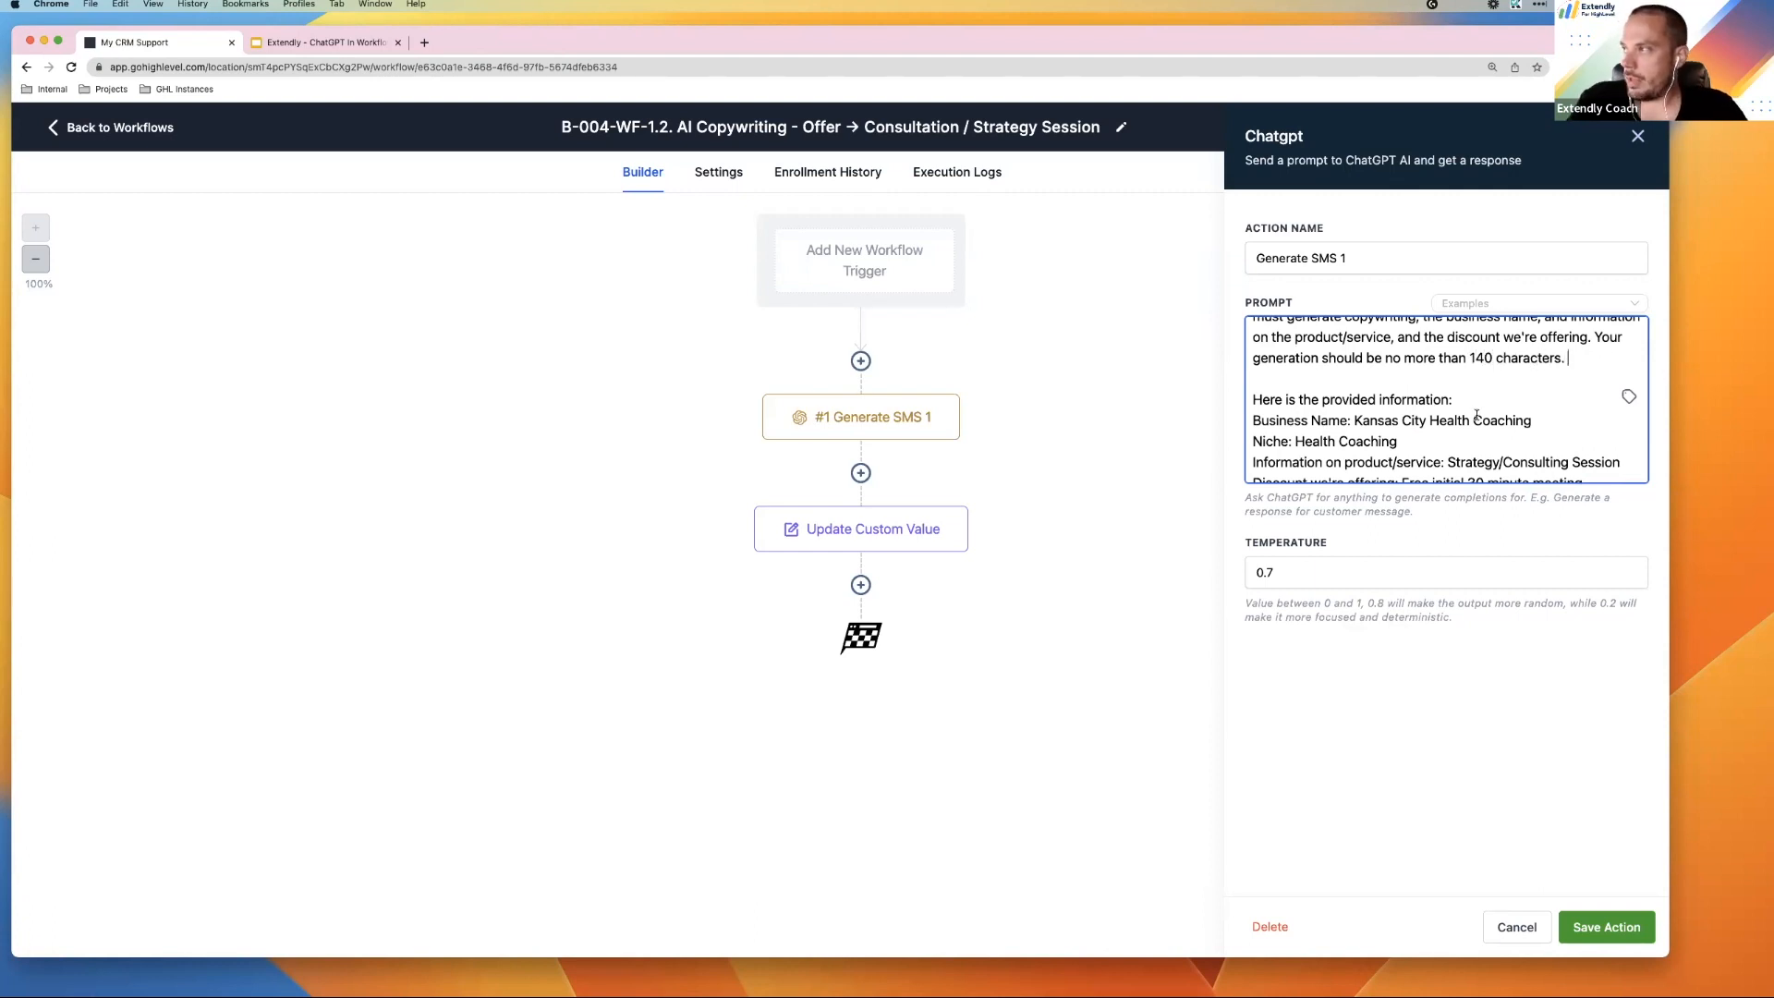
Set the temperature of the Generate SMS 1 action to 0.3 and save the action
scroll(1476, 415, down, 2)
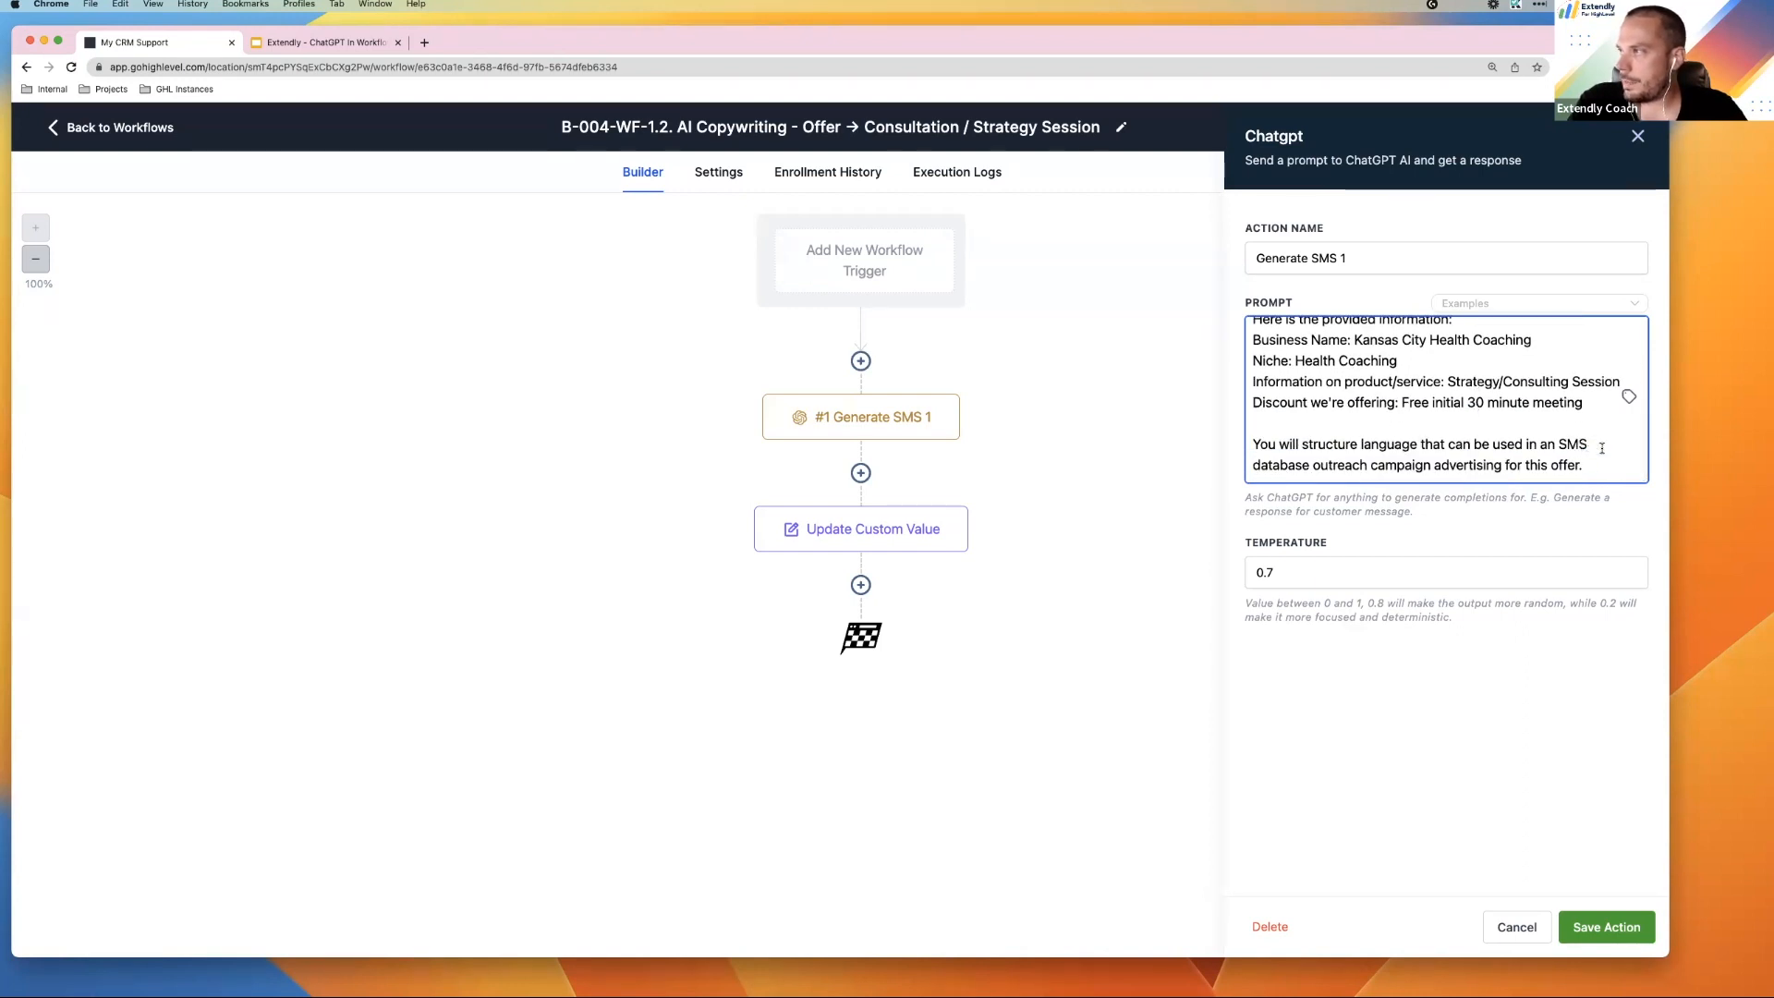
click(1315, 570)
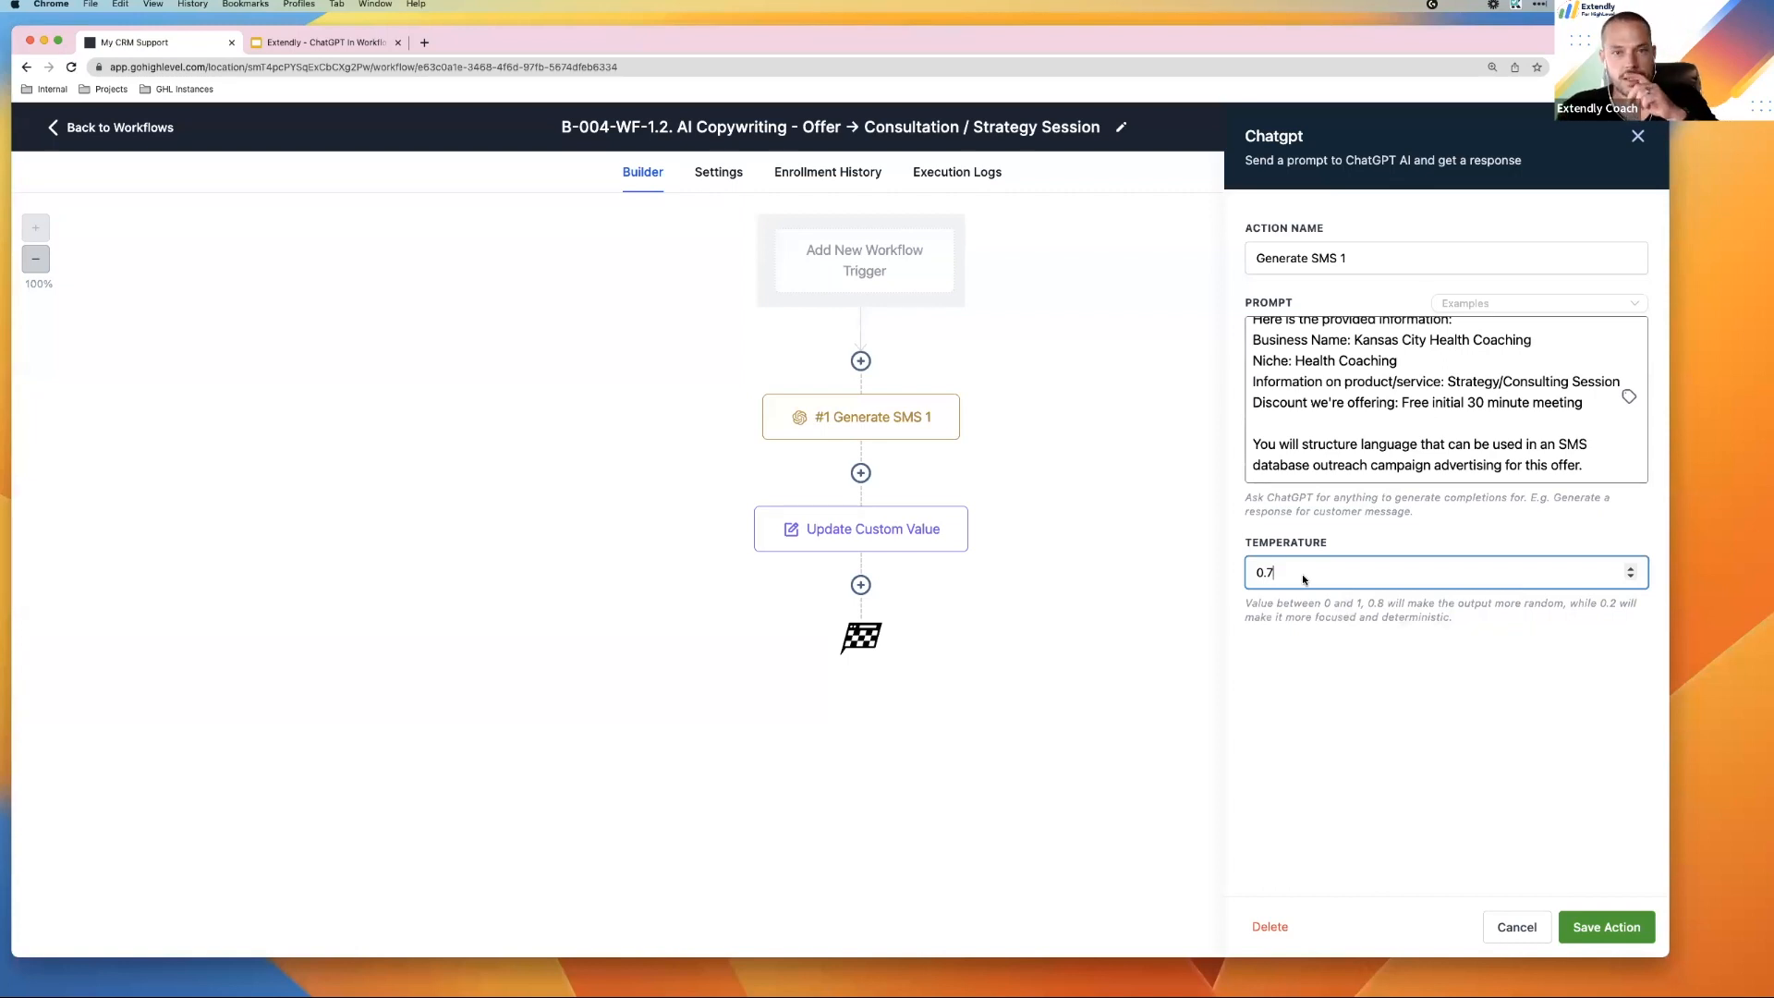
text(3)
click(1351, 702)
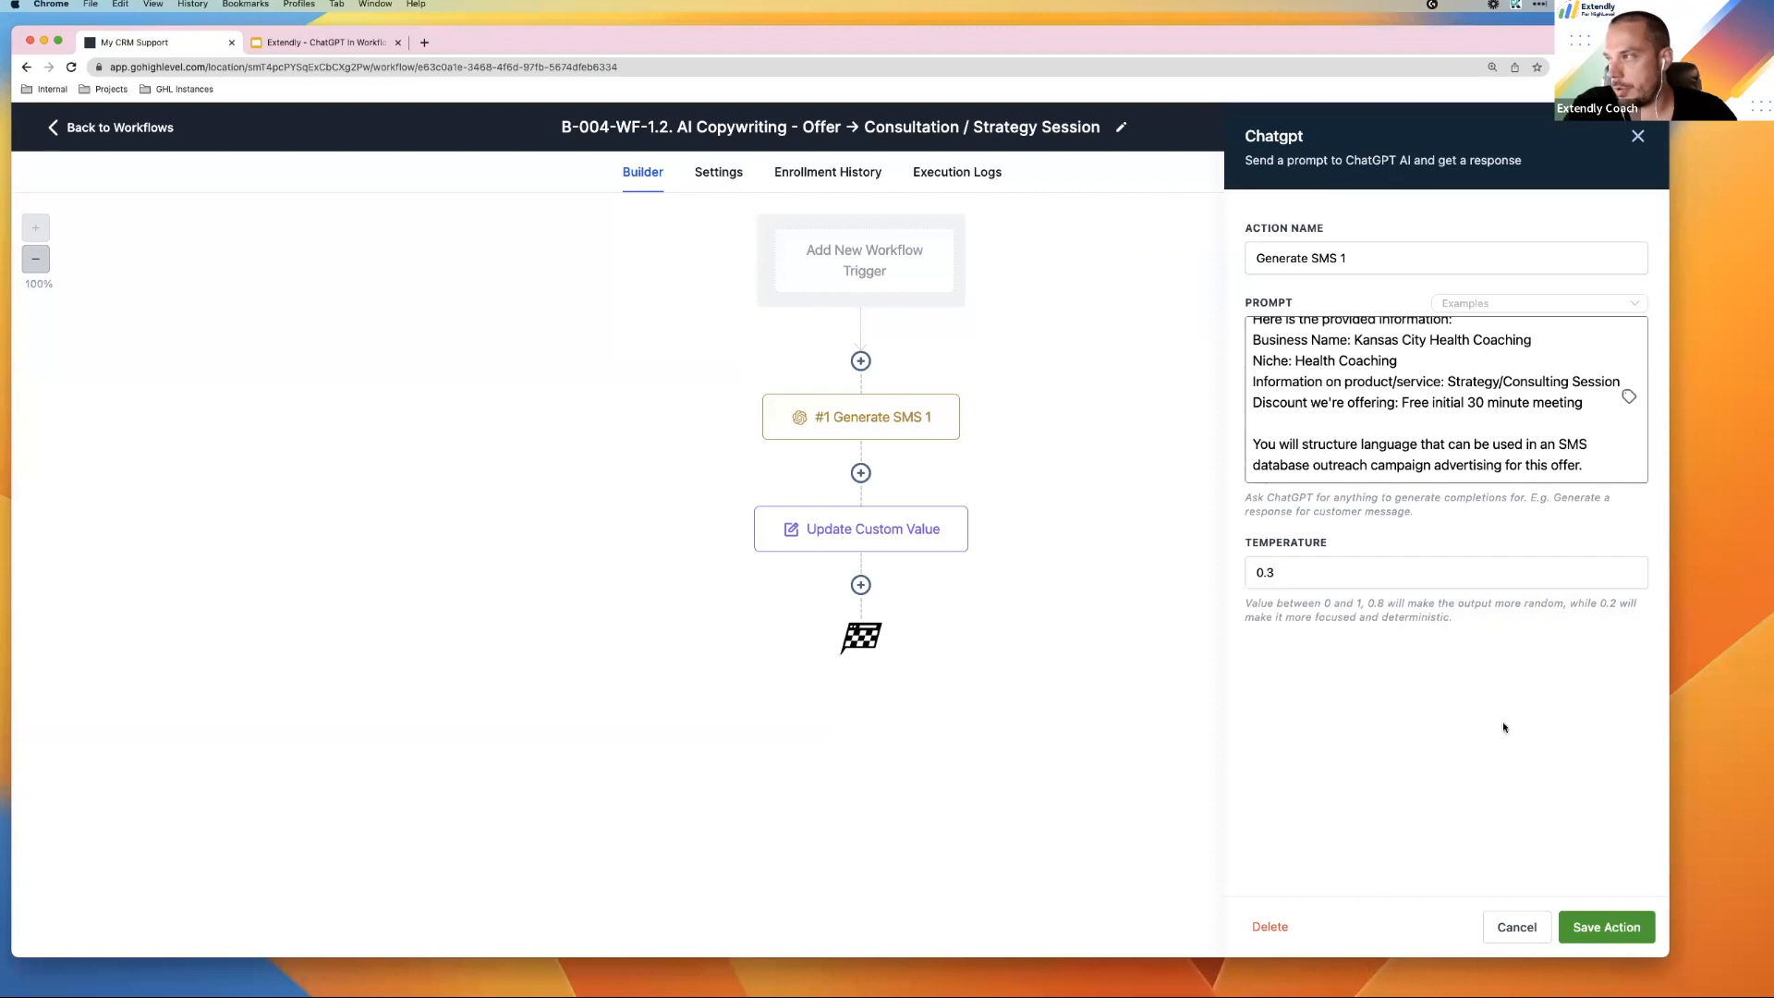
click(1608, 927)
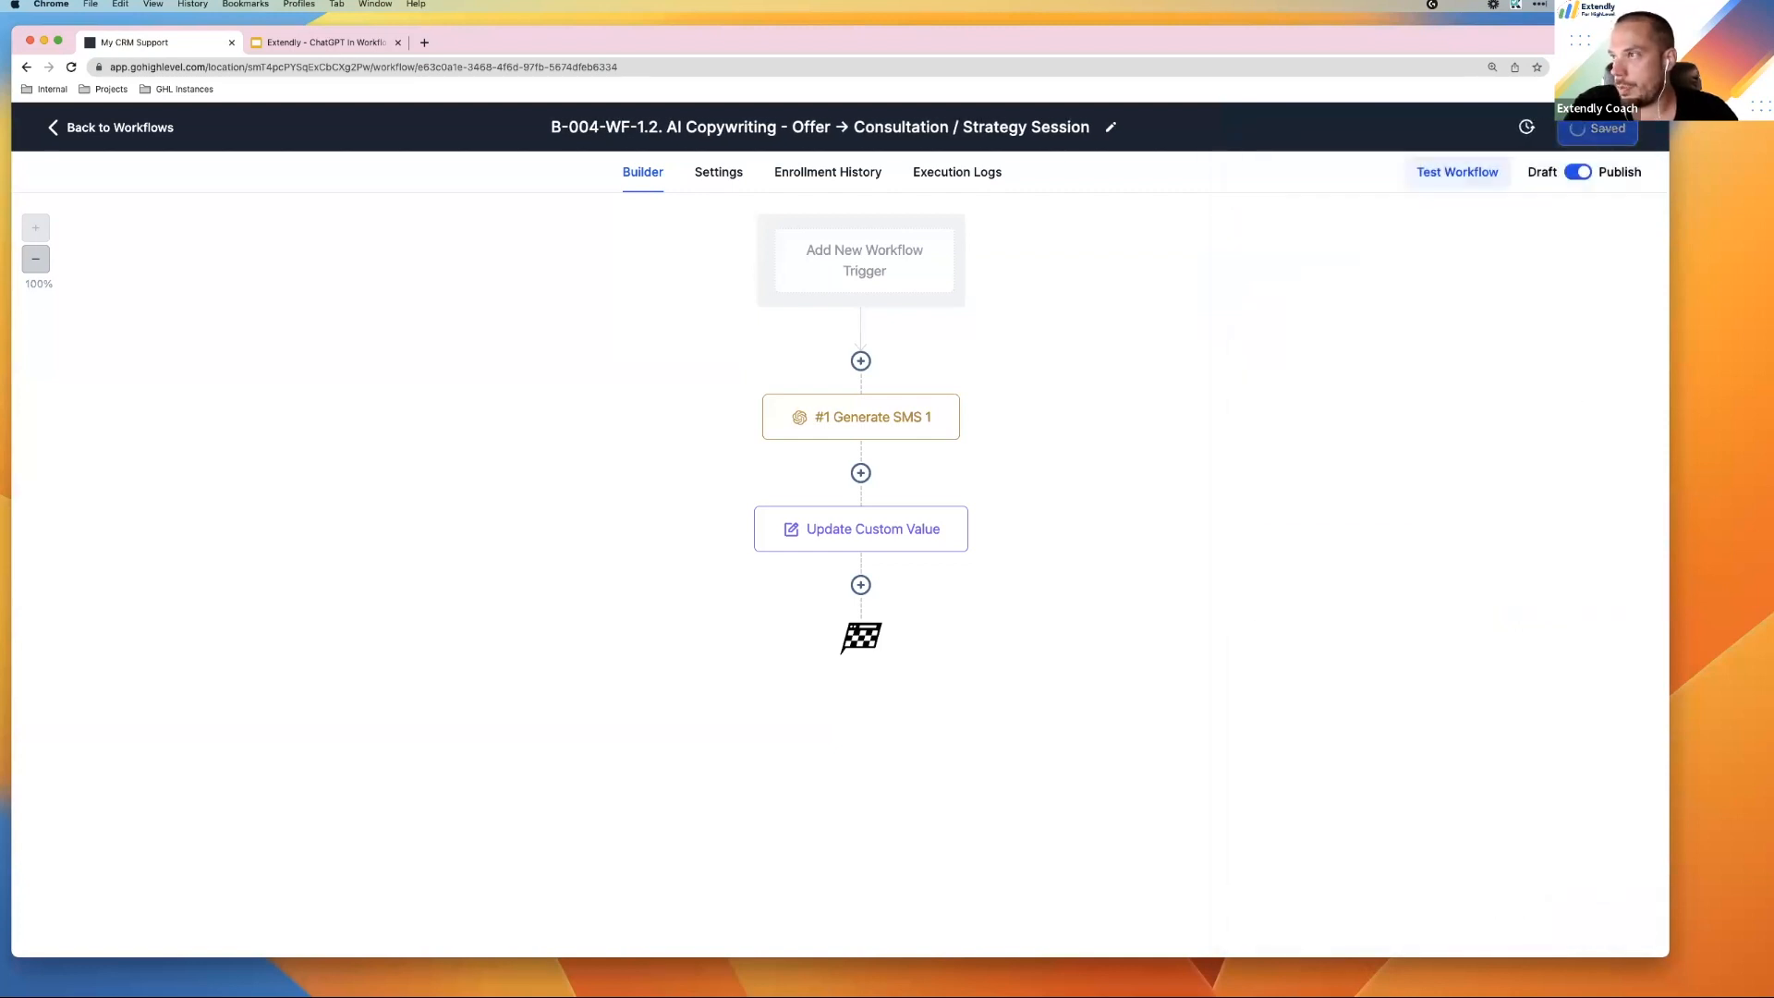
click(1636, 135)
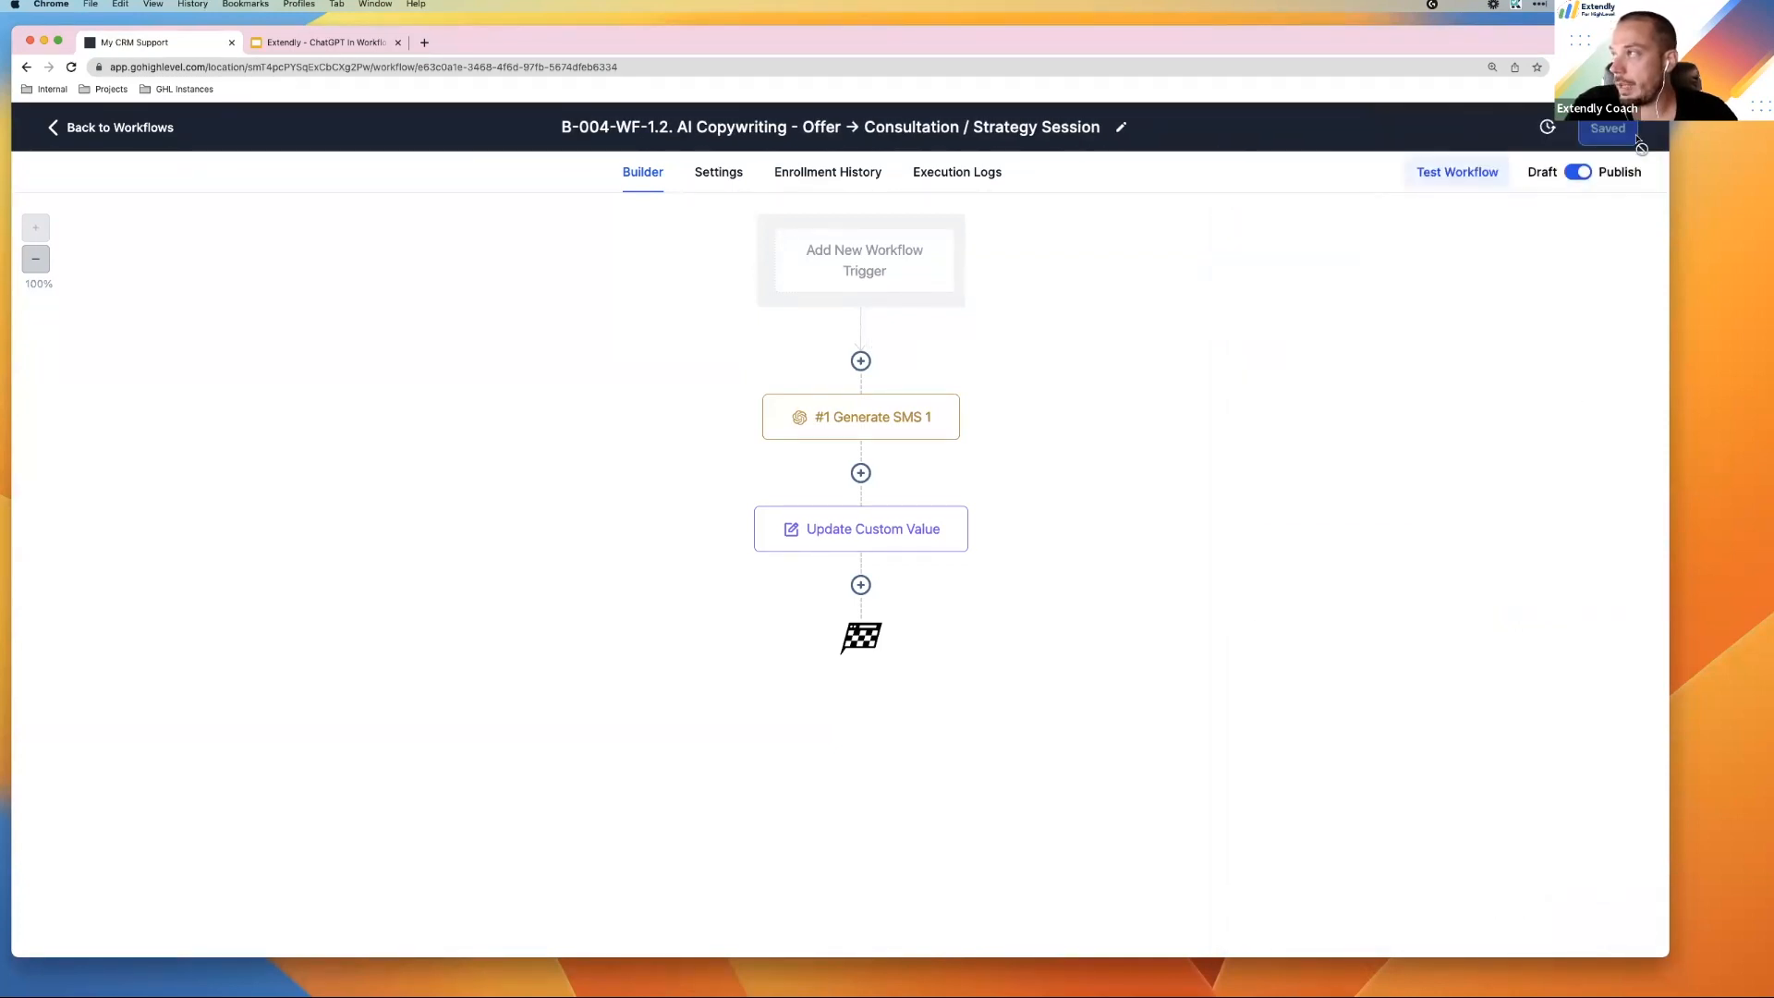
Run a test of the workflow with the TEST 1 contact
click(1441, 177)
click(1320, 262)
click(1293, 362)
click(1300, 443)
click(1271, 327)
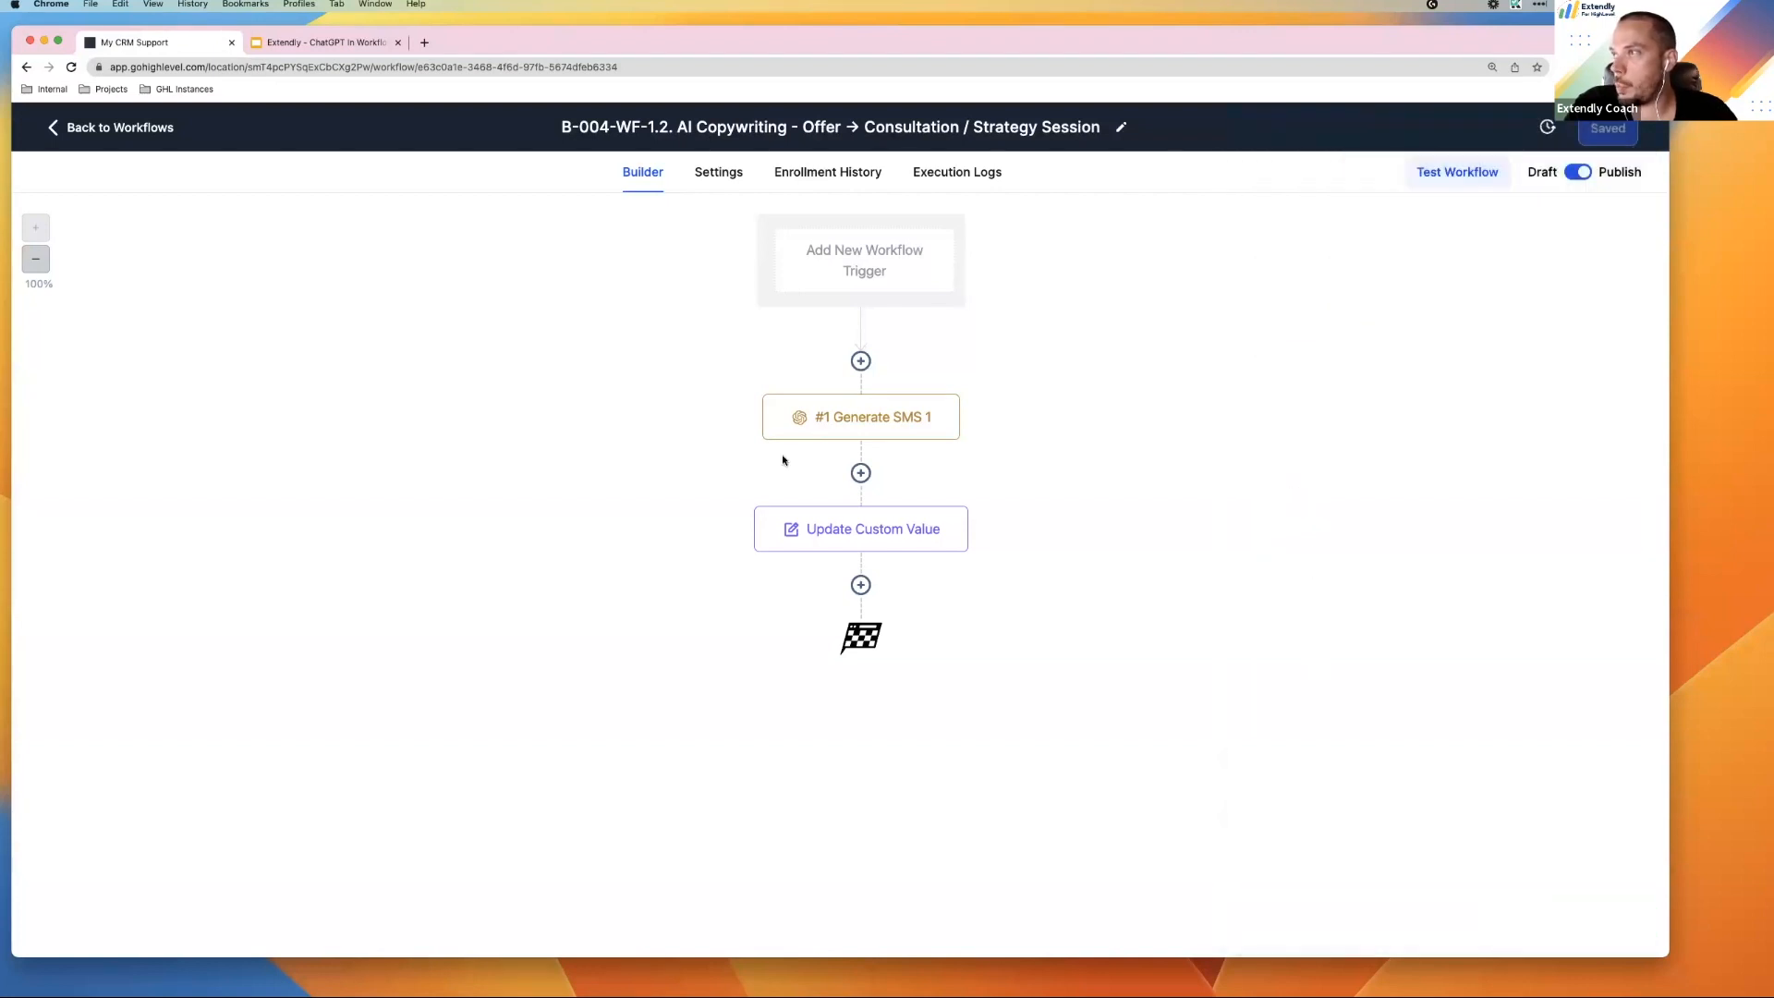
Open the workflow's execution logs and narrow them to the most recent execution
click(941, 175)
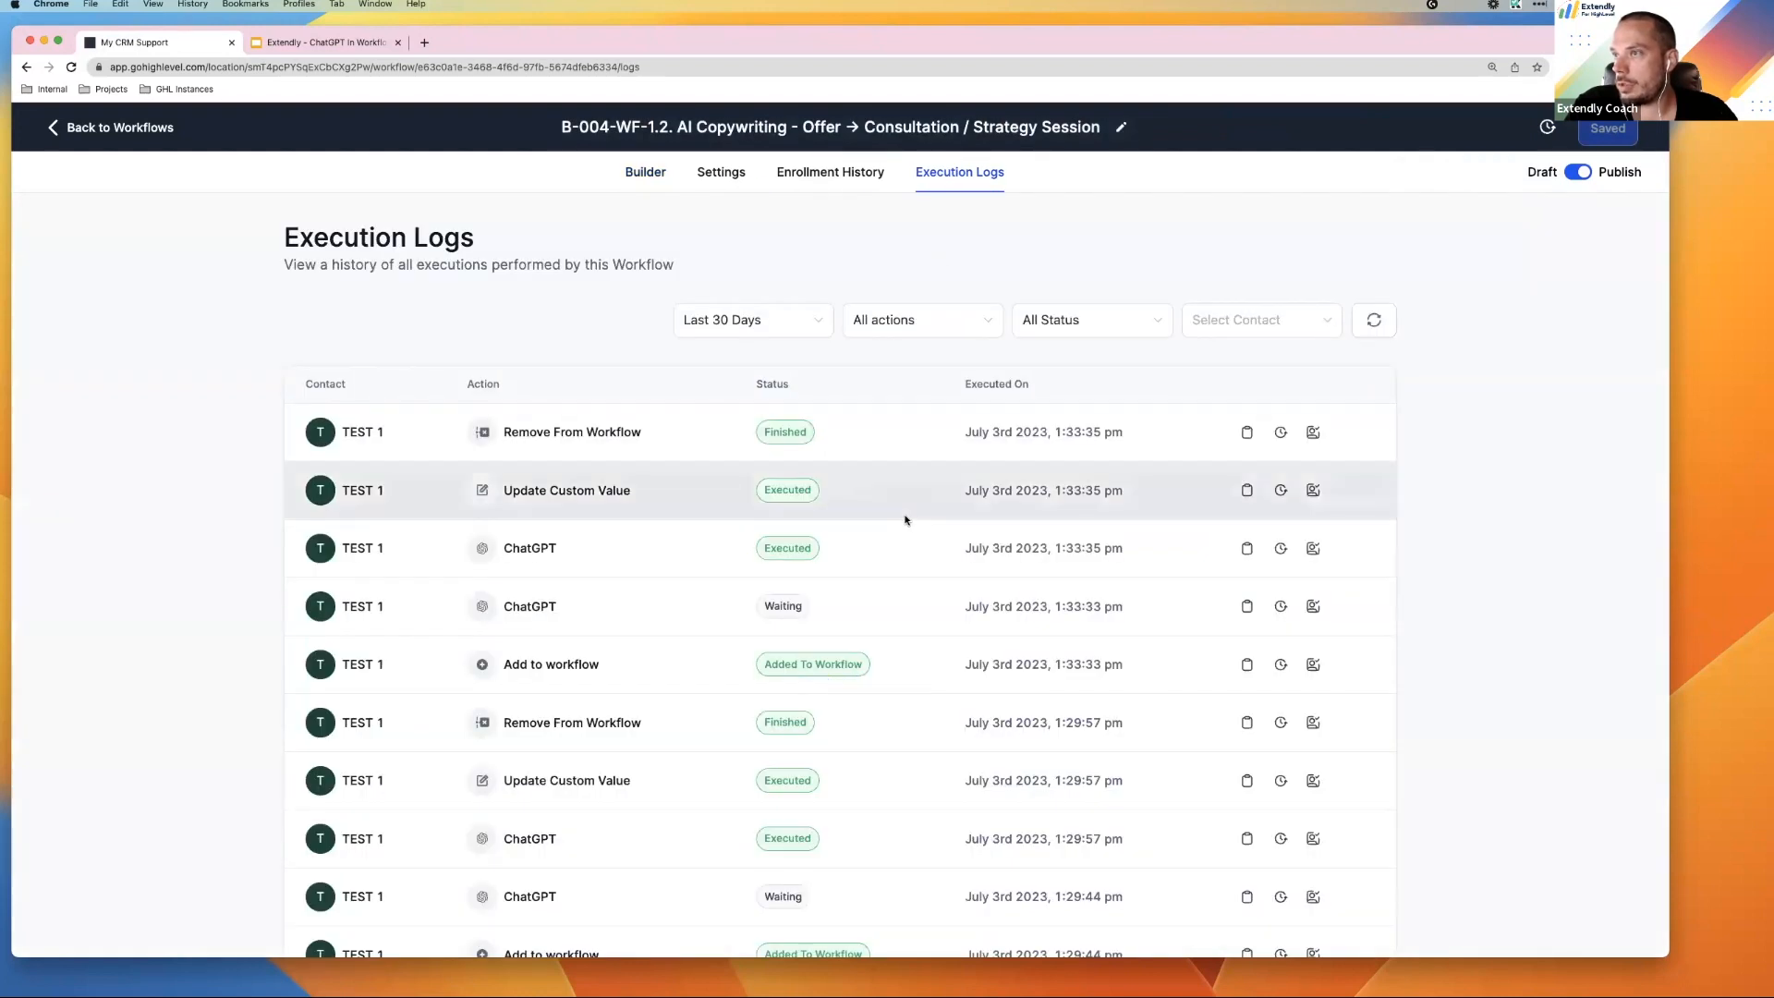
click(1281, 432)
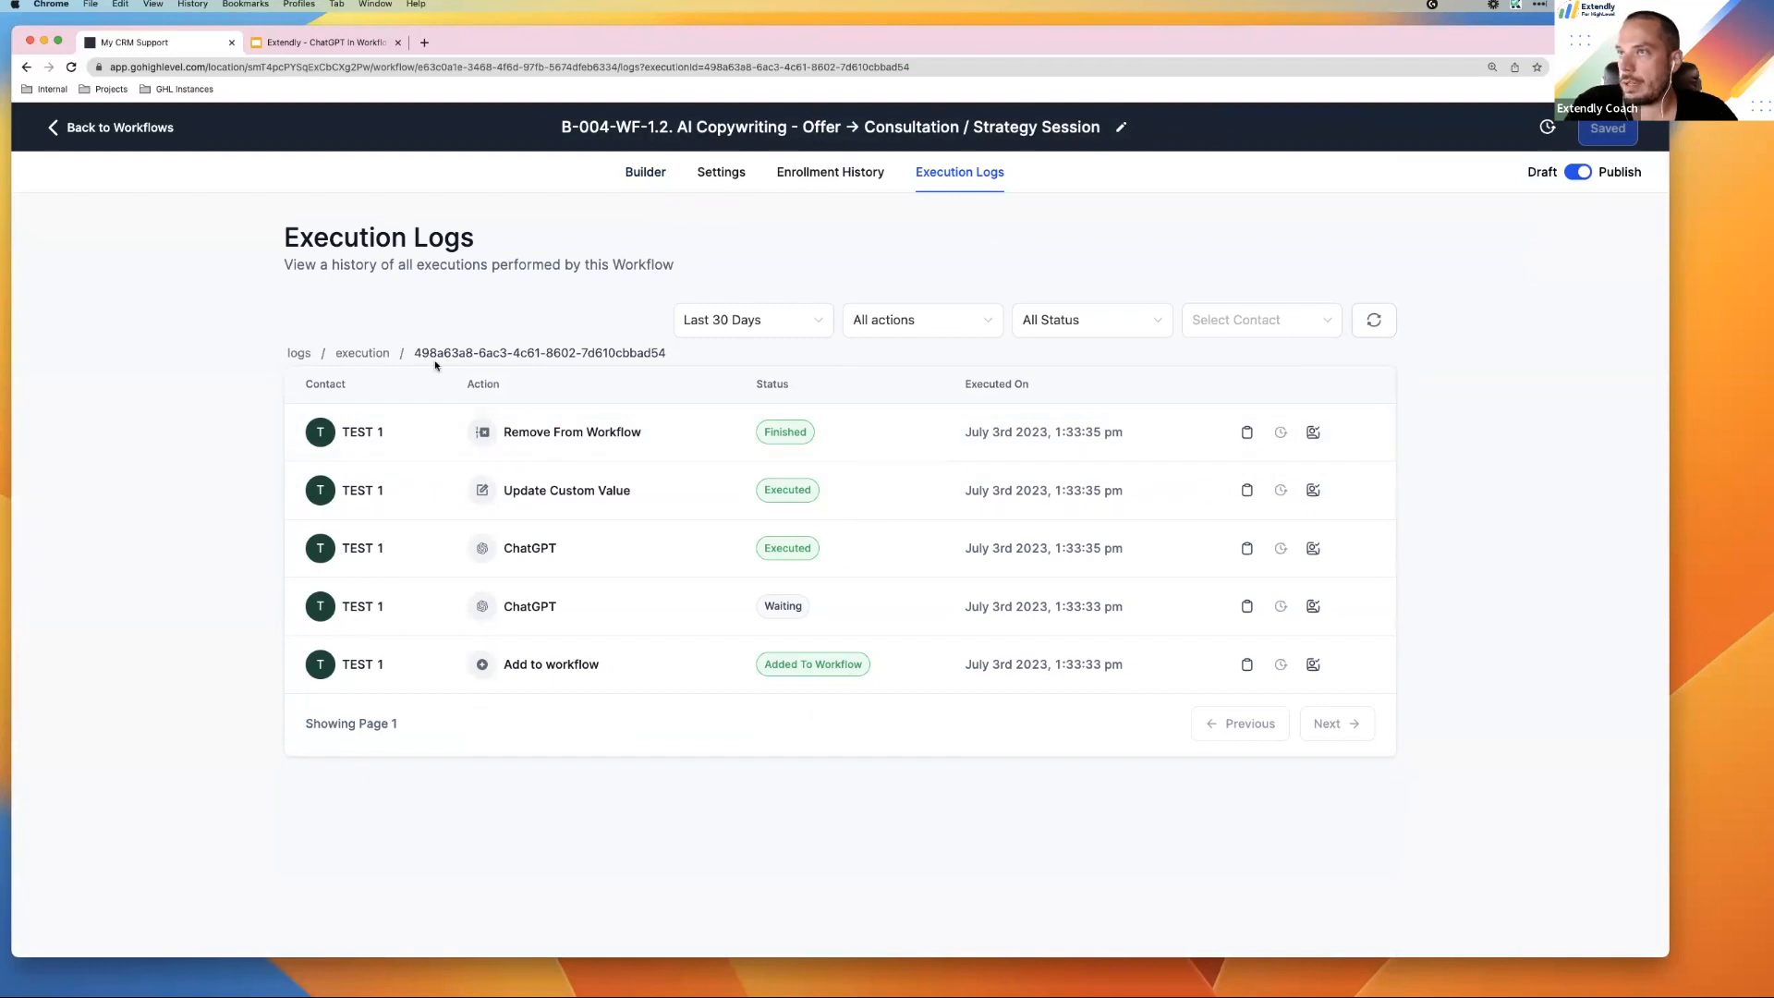
Leave the workflow and open Custom Values in the account settings to check the AI OUTPUT - Consultation/Strategy Session value
click(131, 126)
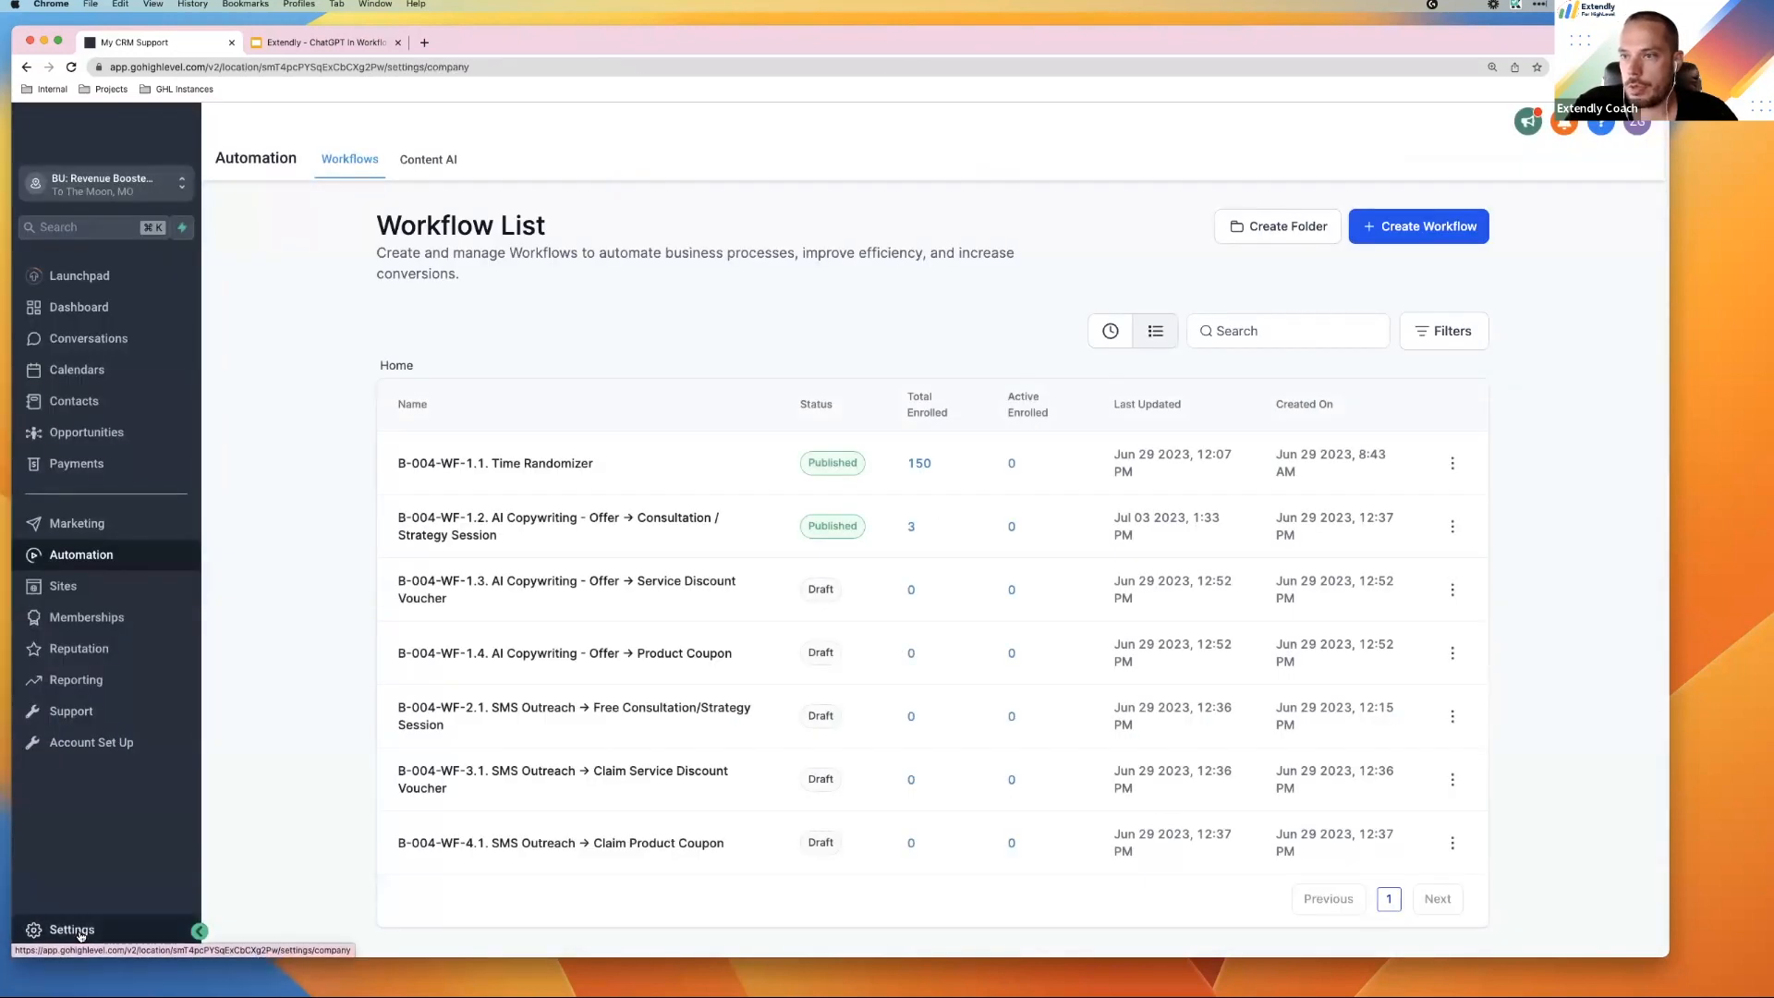
click(67, 930)
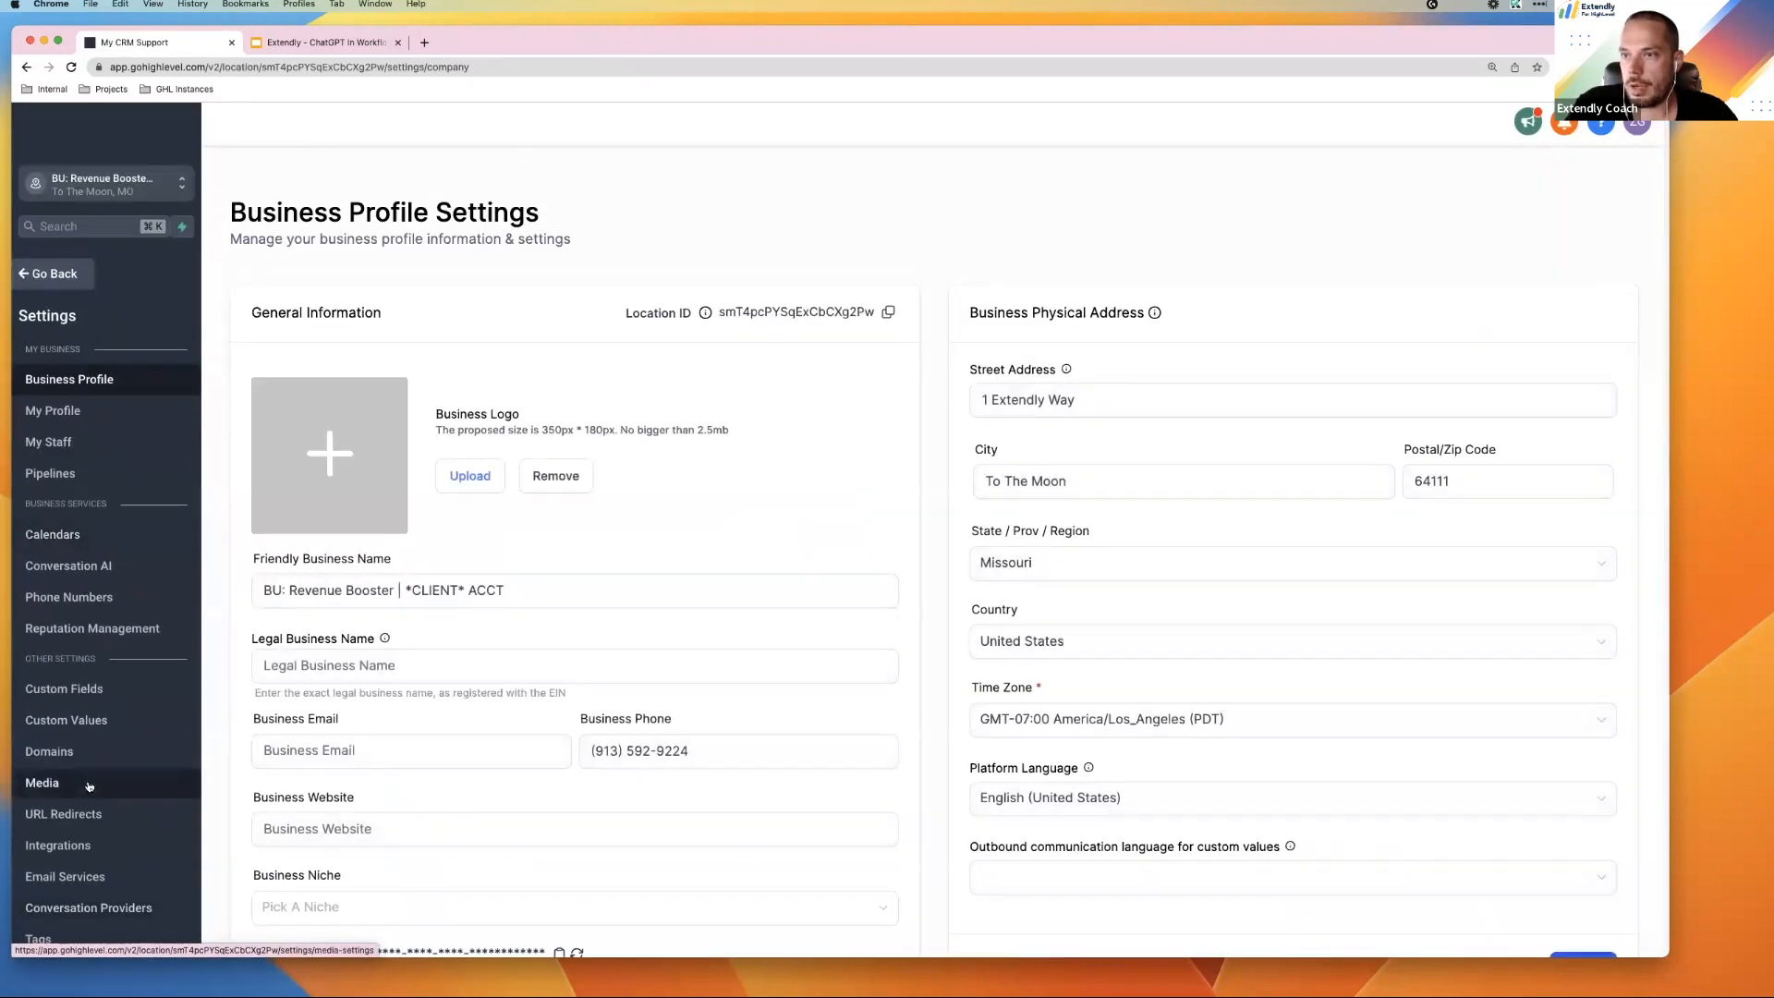
scroll(119, 591, down, 2)
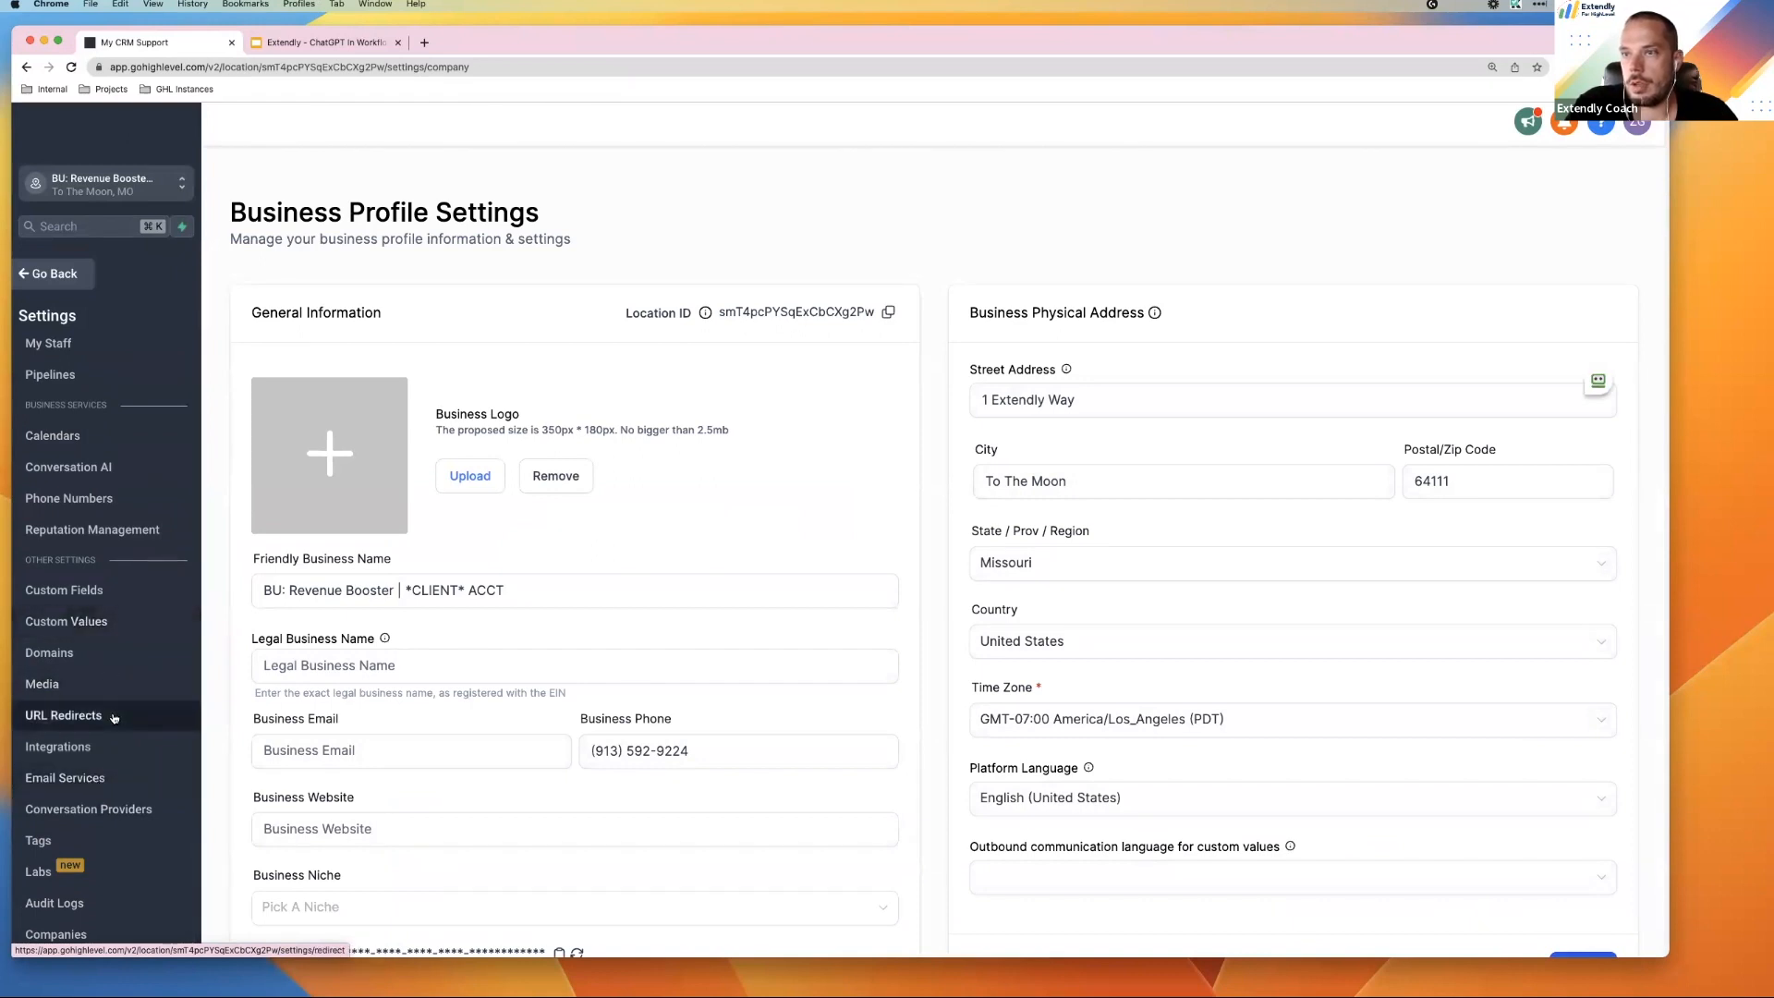
click(106, 626)
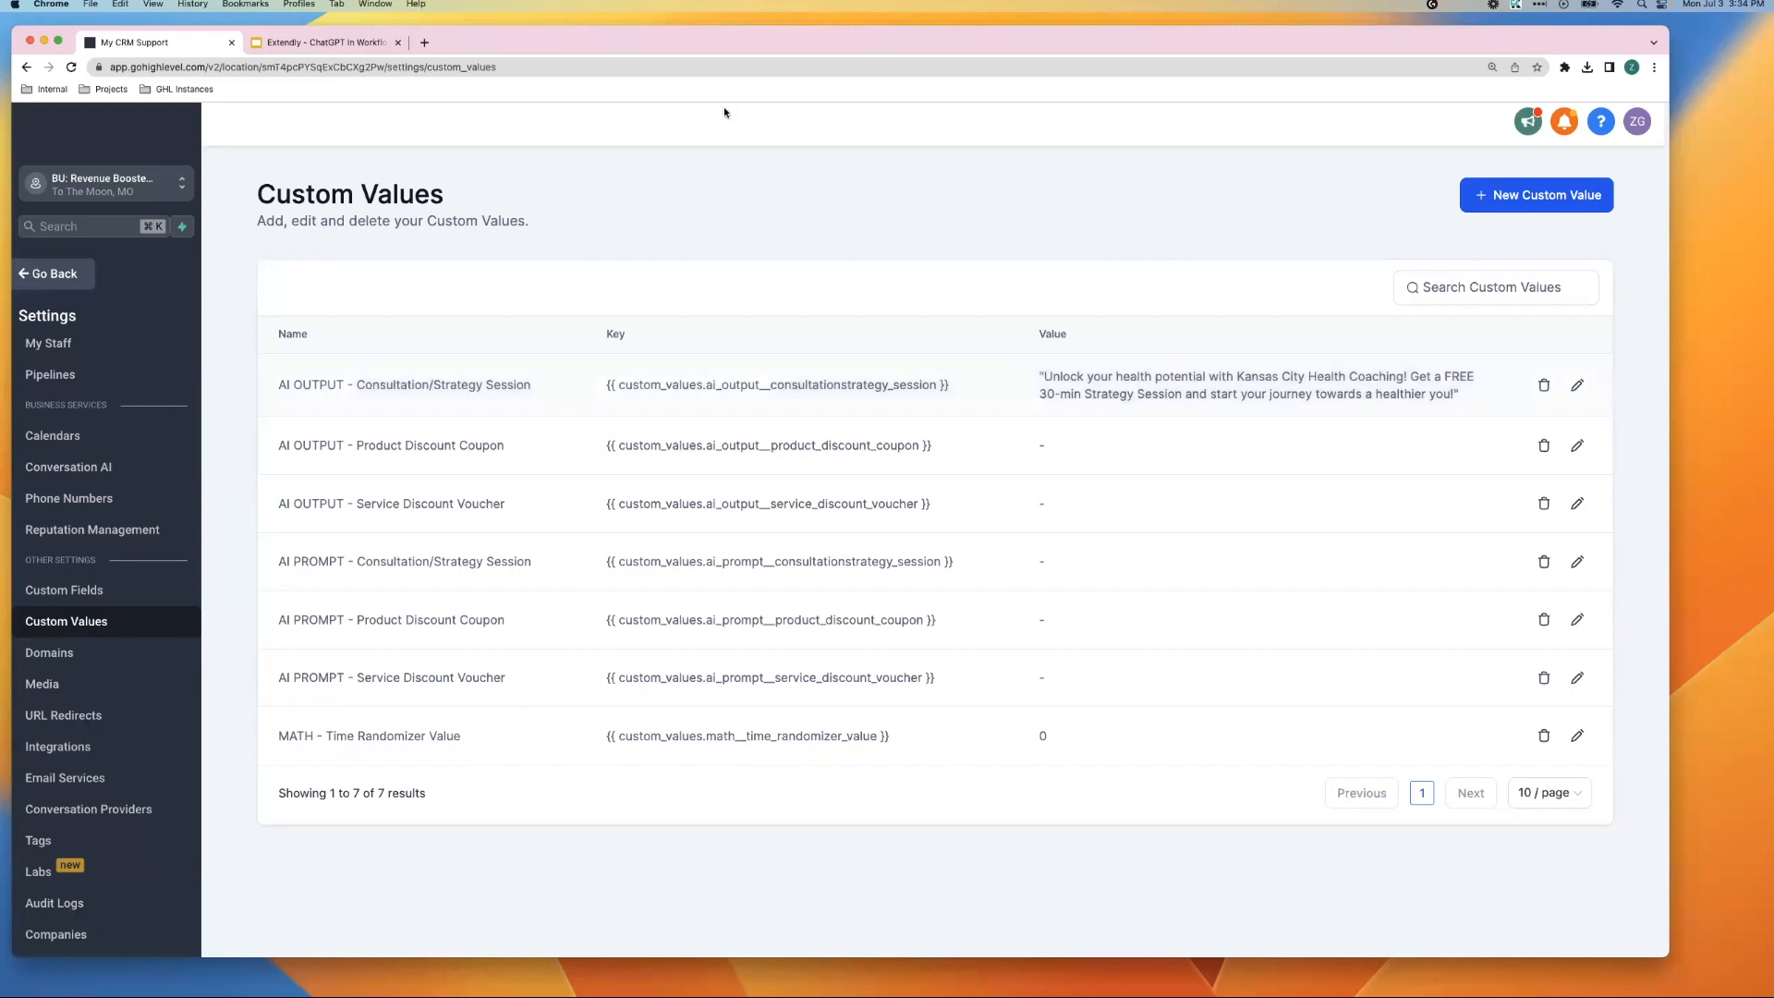
Leave the account settings and reopen the B-004-WF-1.2 AI Copywriting workflow for the Consultation / Strategy Session offer
click(72, 274)
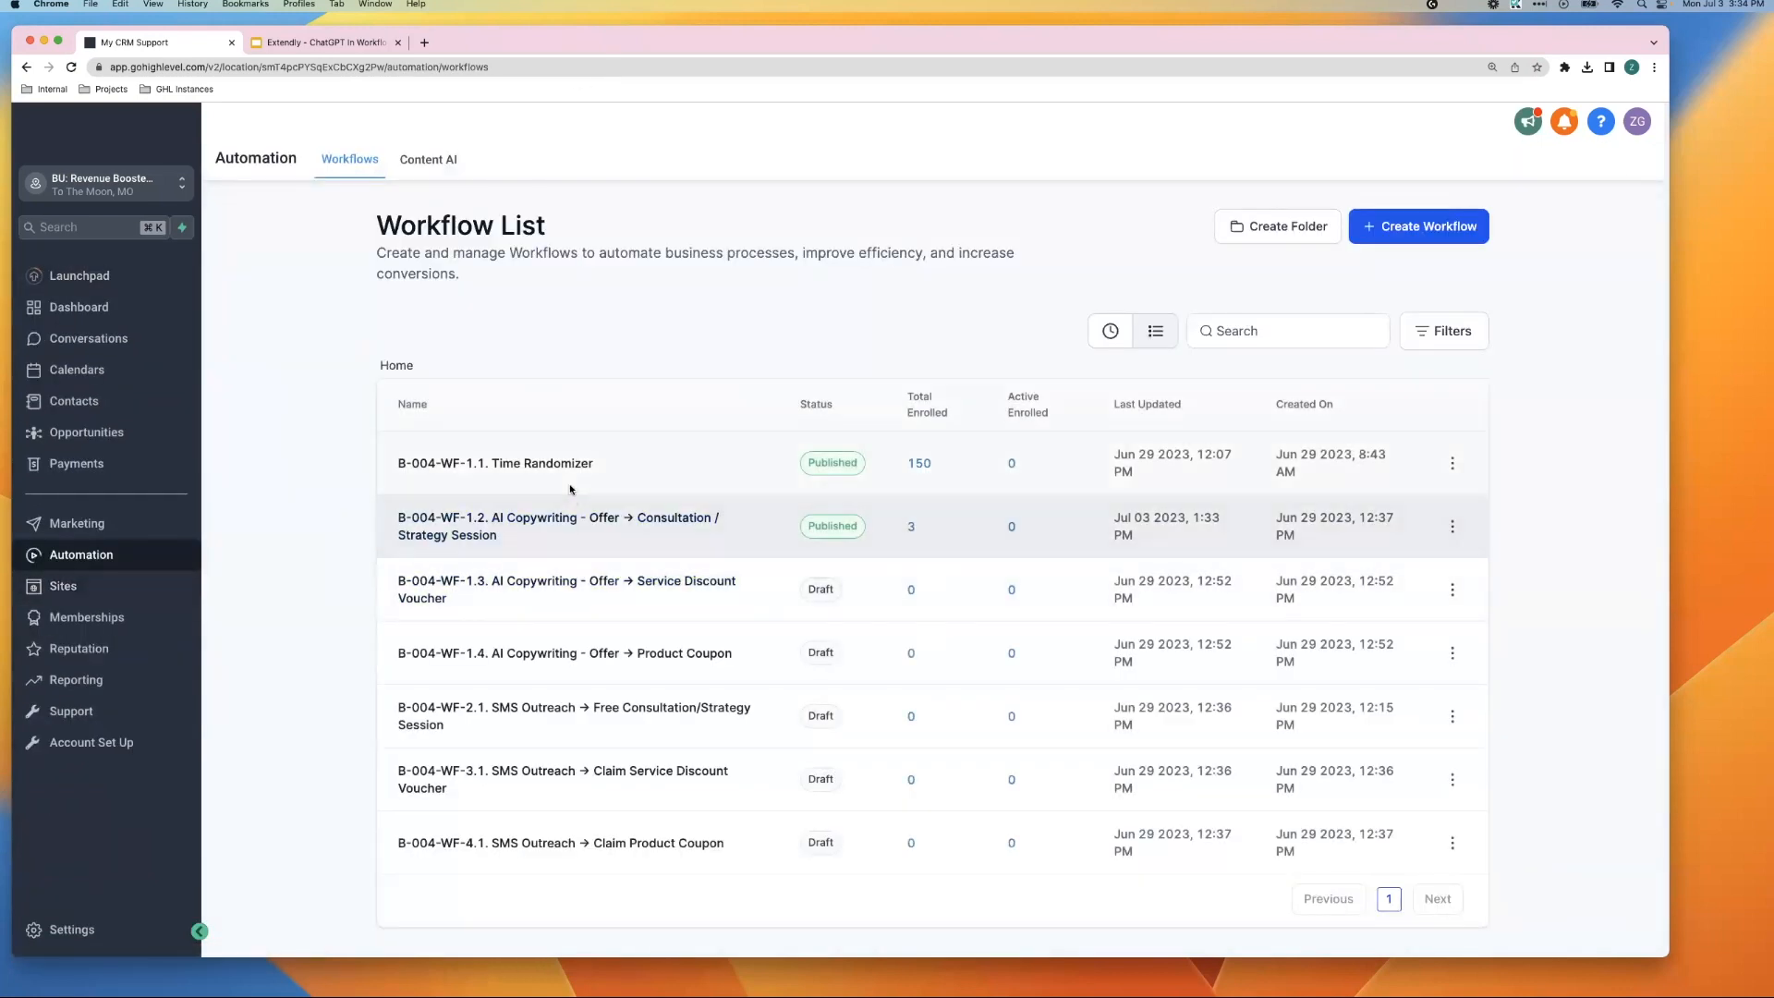
click(594, 519)
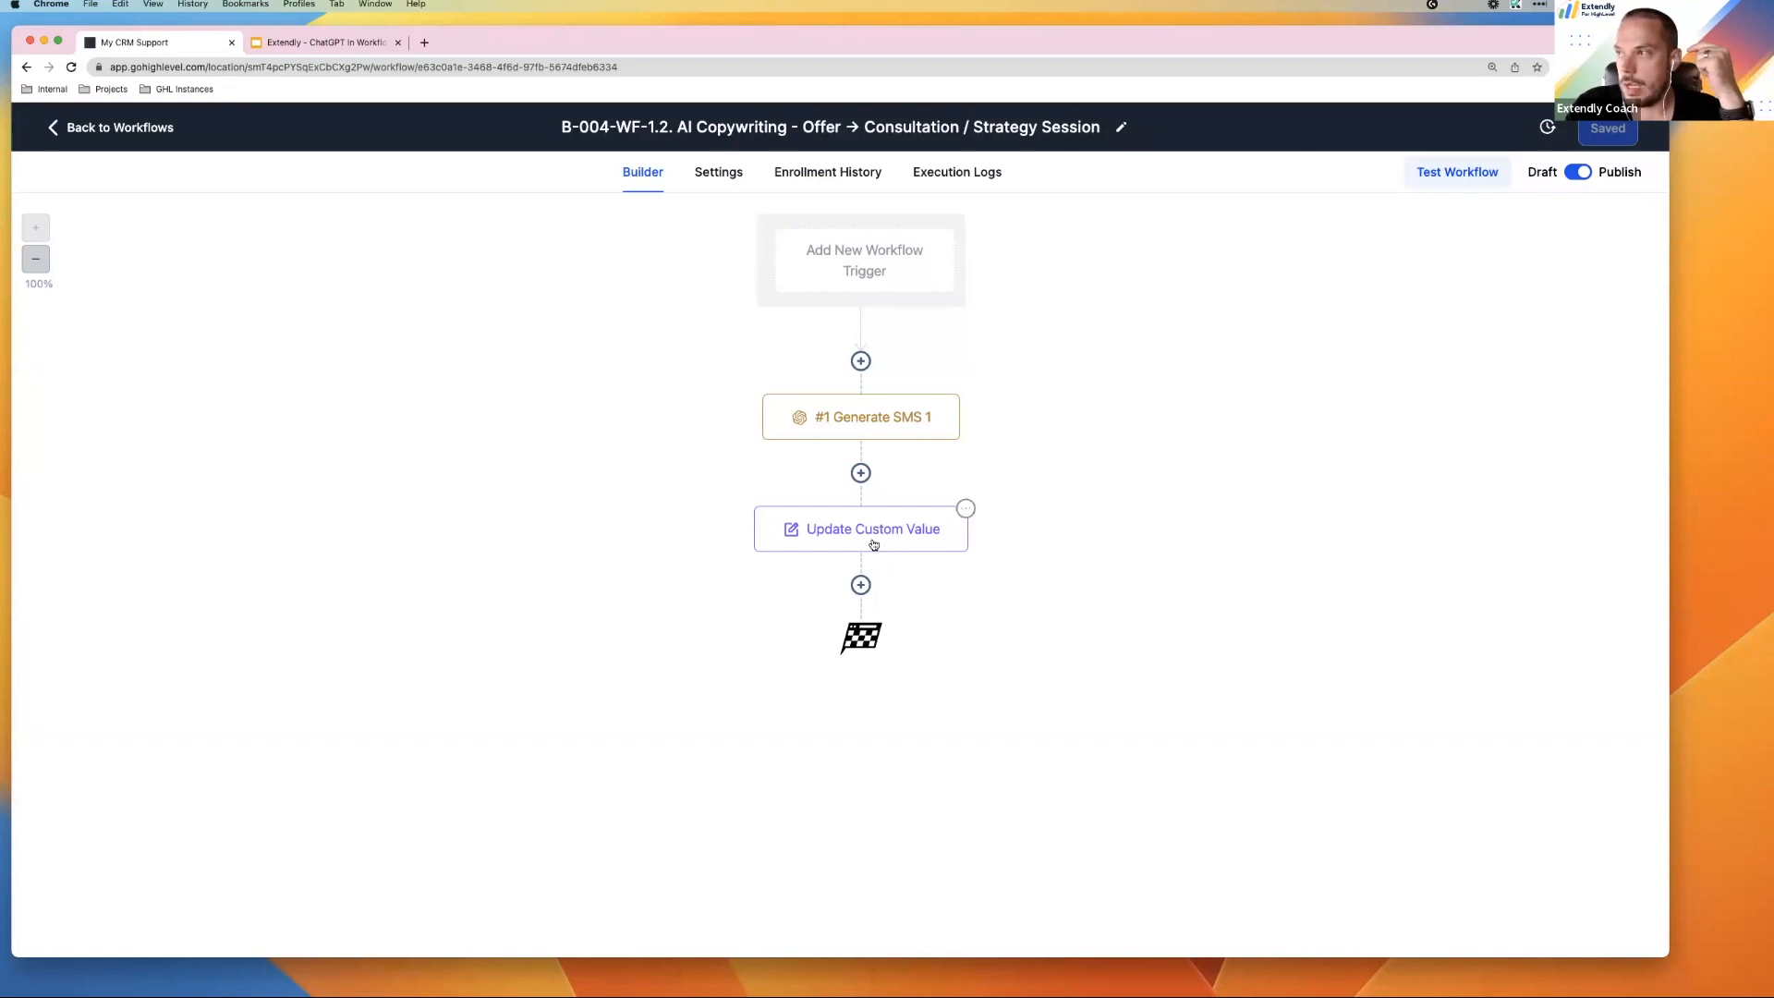
click(860, 585)
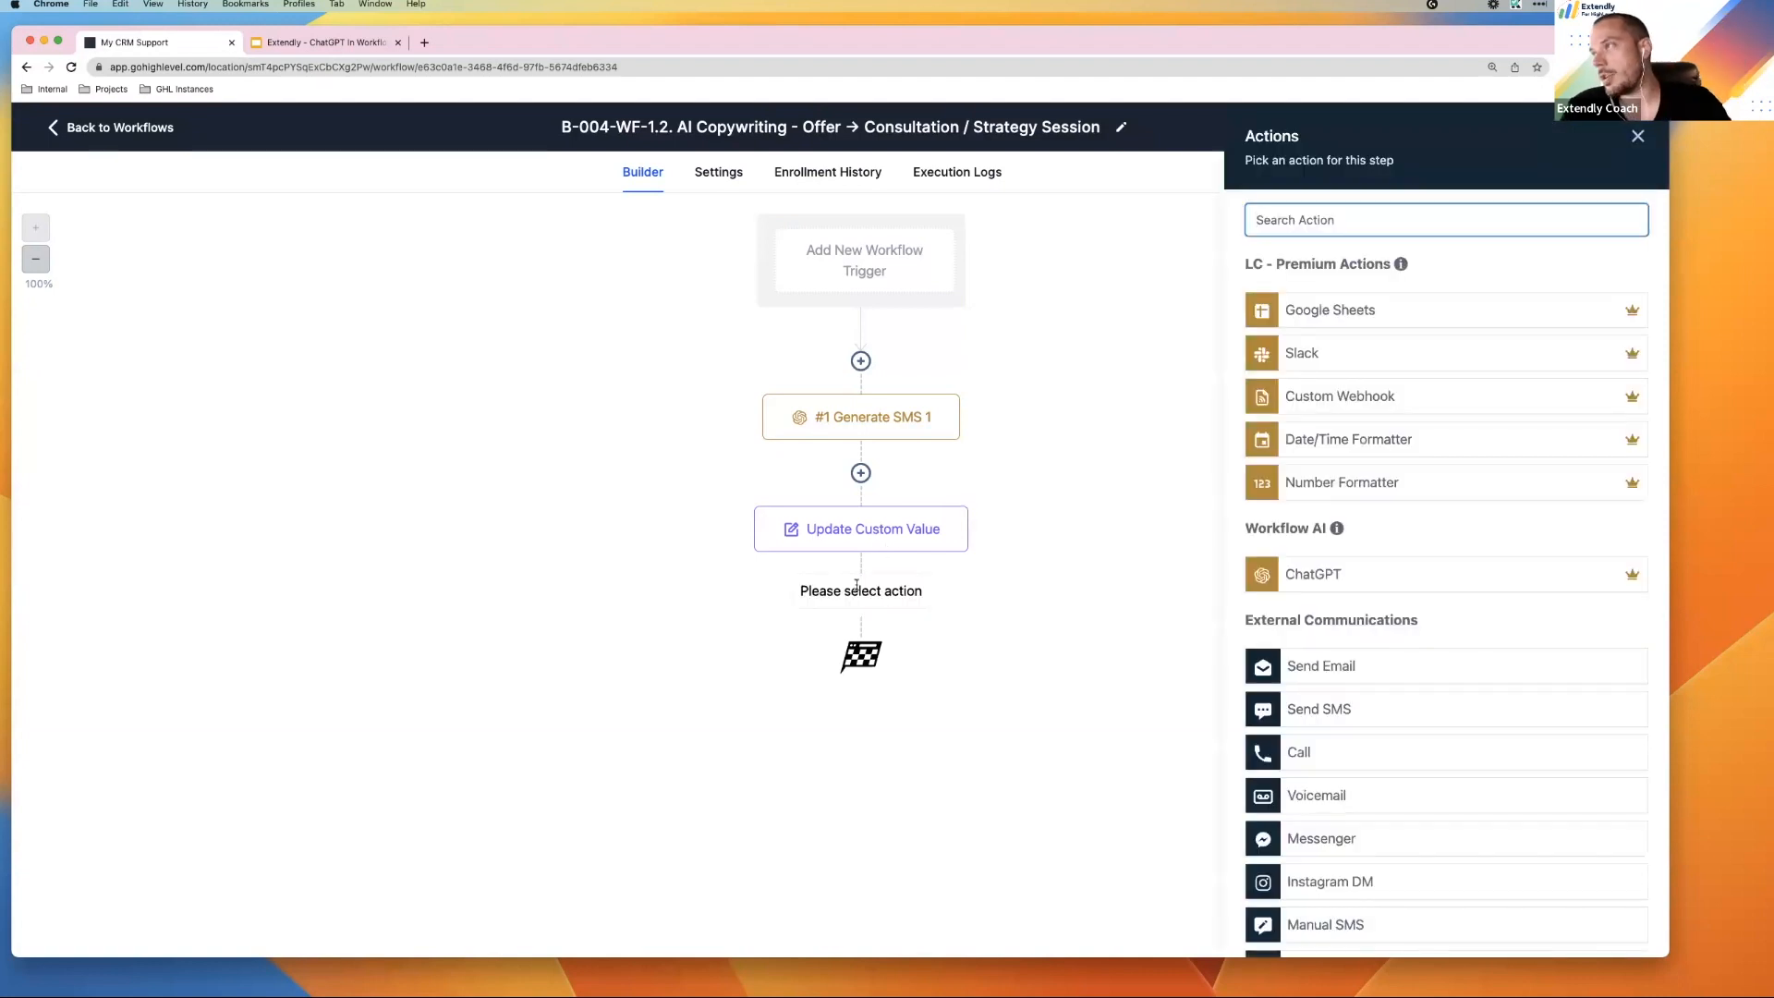
text(c)
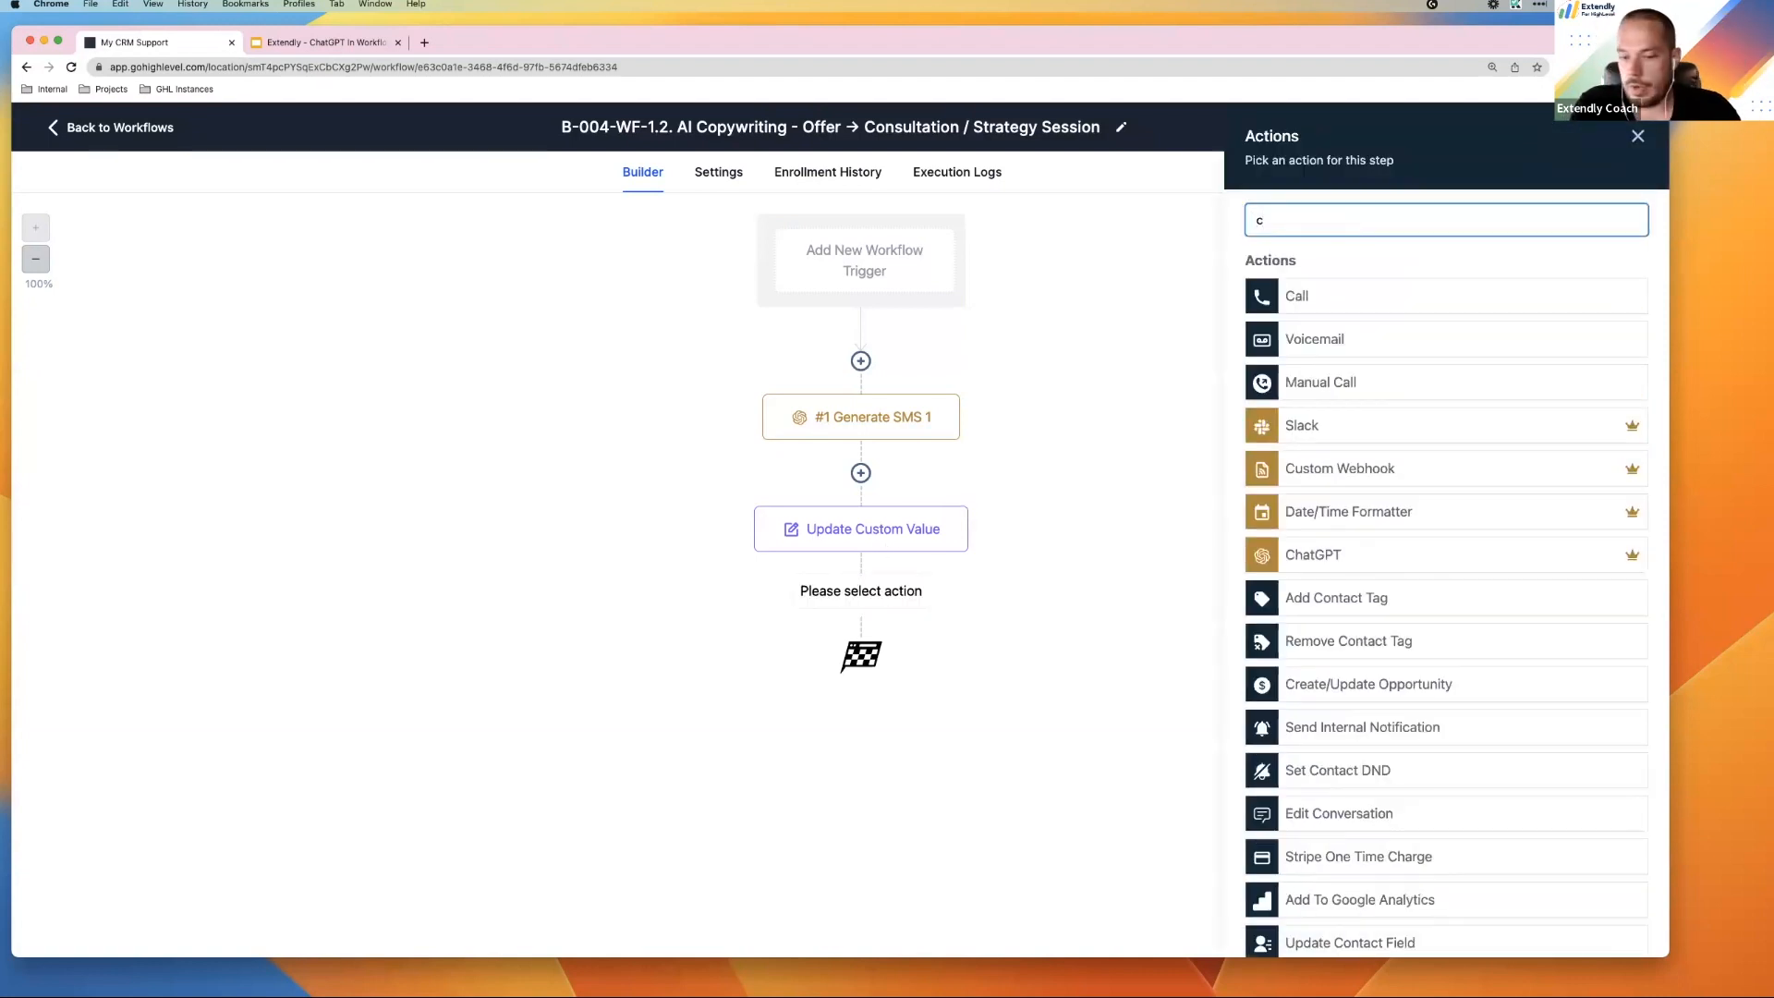
text(on)
click(1347, 469)
click(1149, 374)
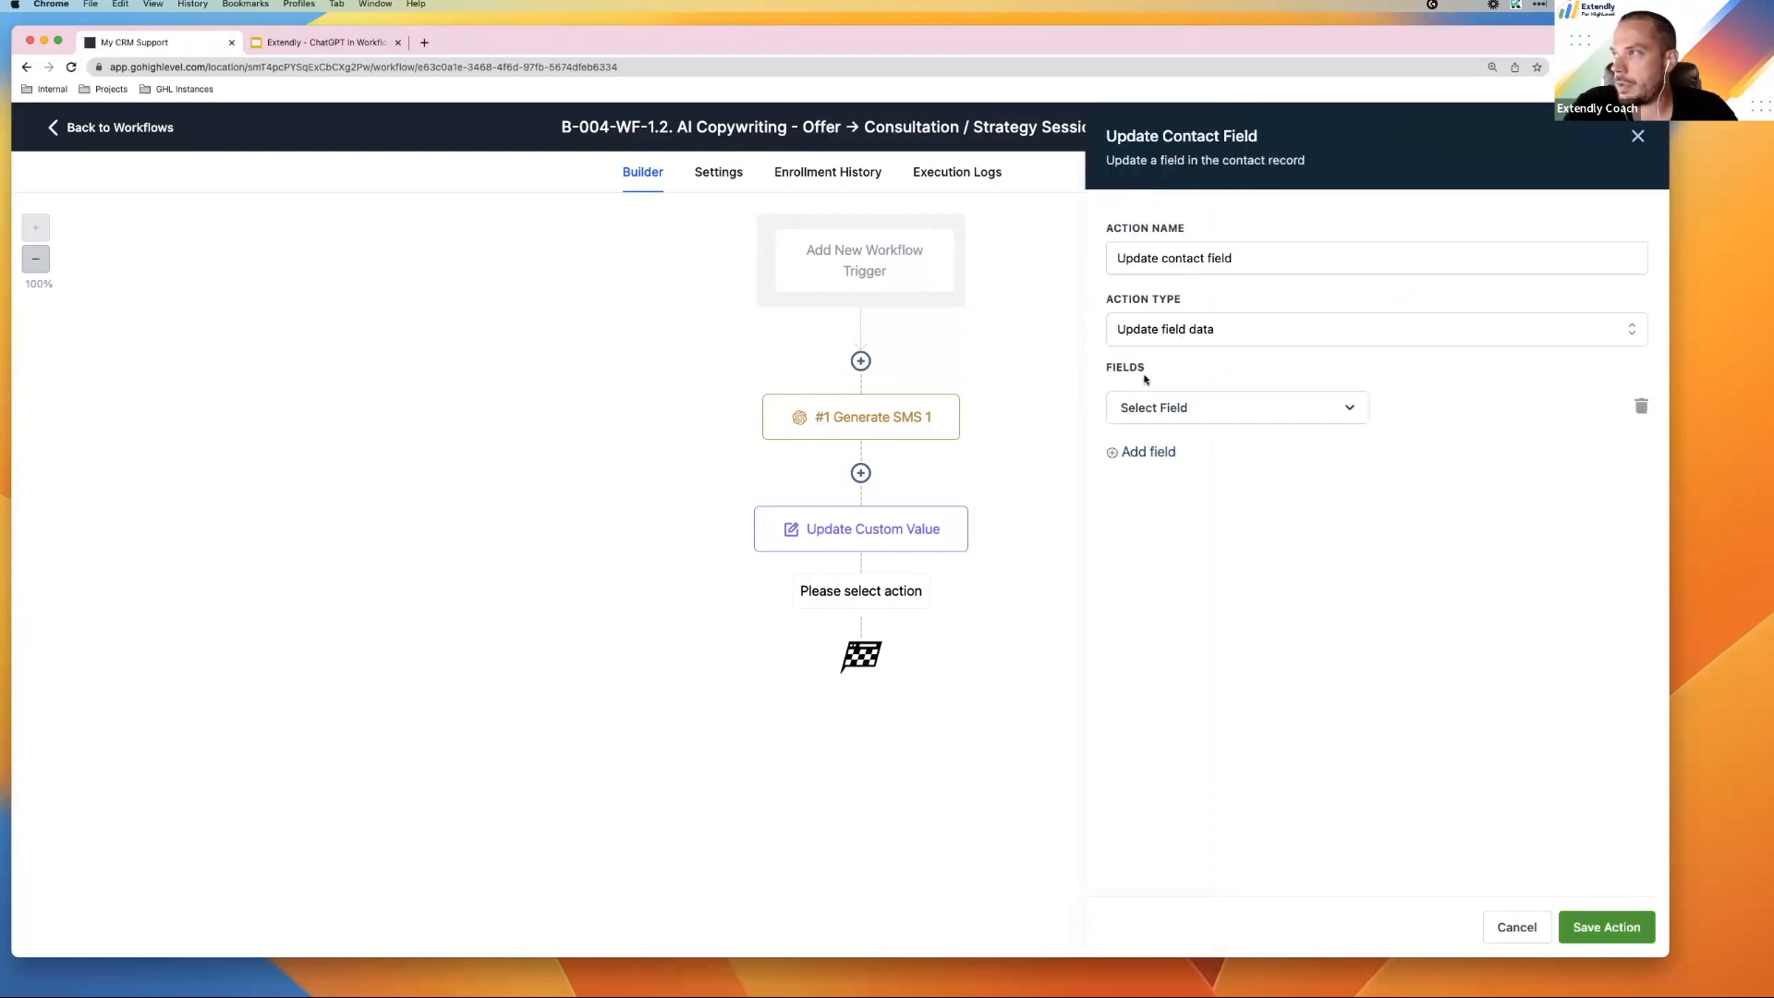
click(1216, 406)
scroll(1249, 607, down, 2)
scroll(1250, 607, down, 5)
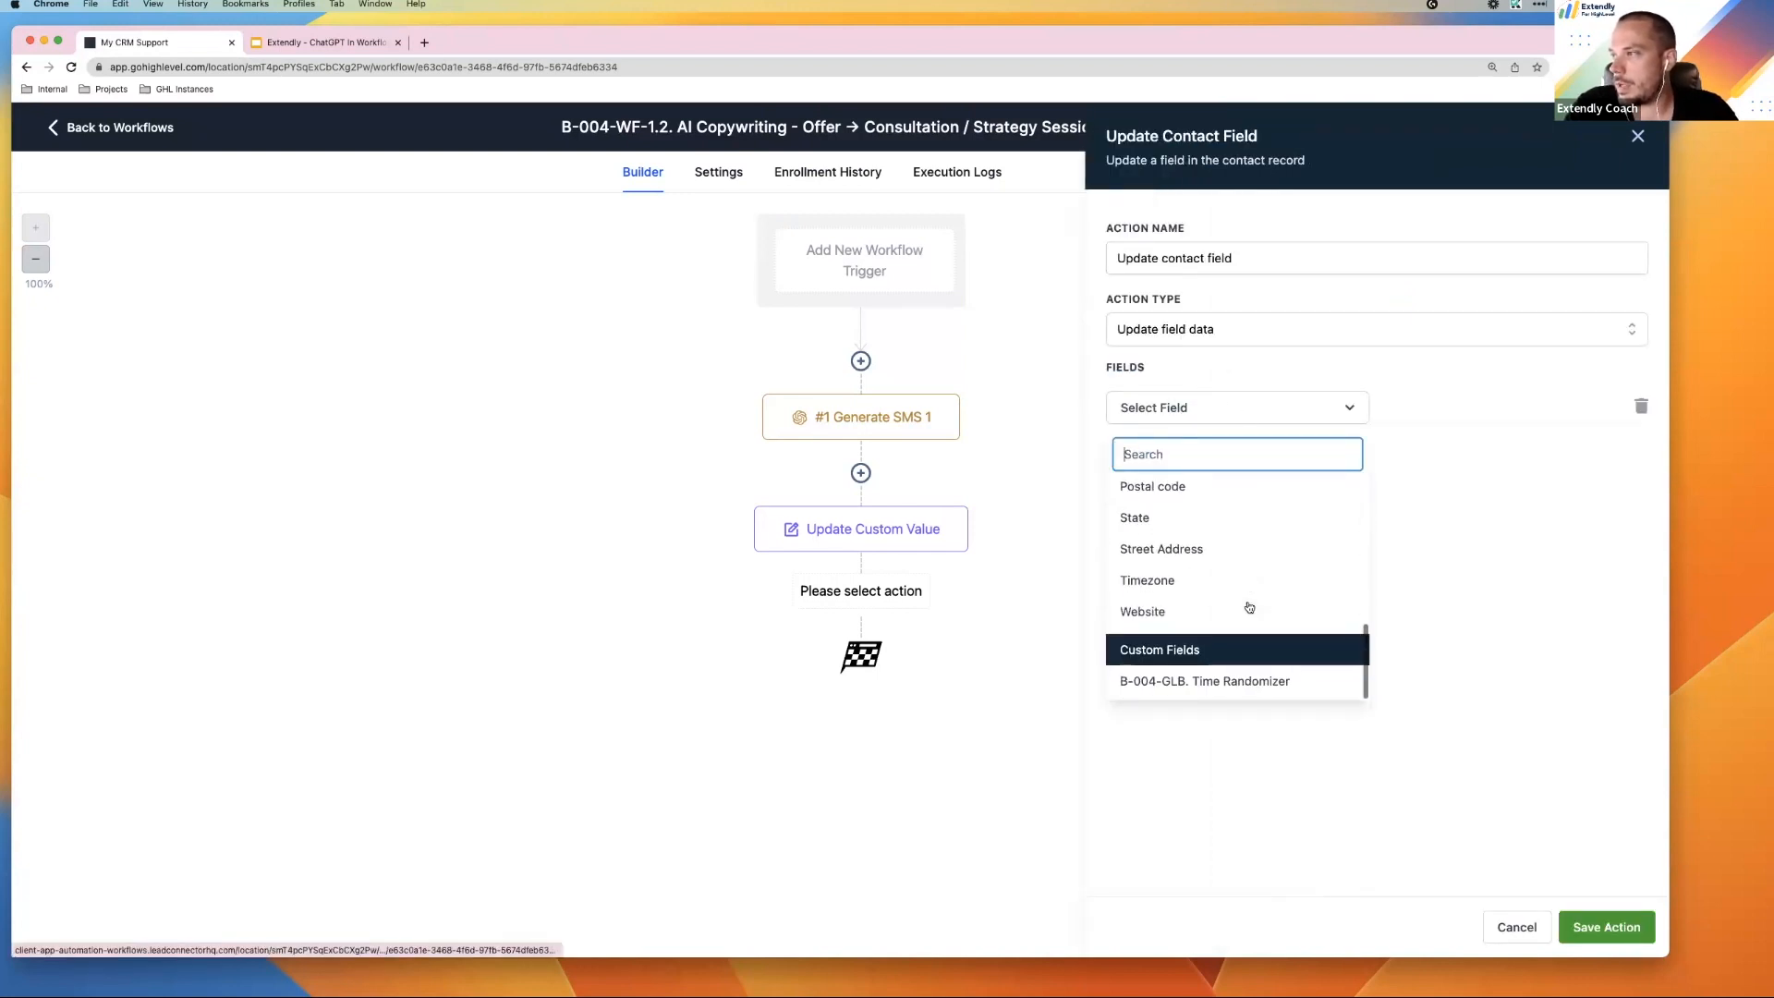
scroll(1195, 564, up, 10)
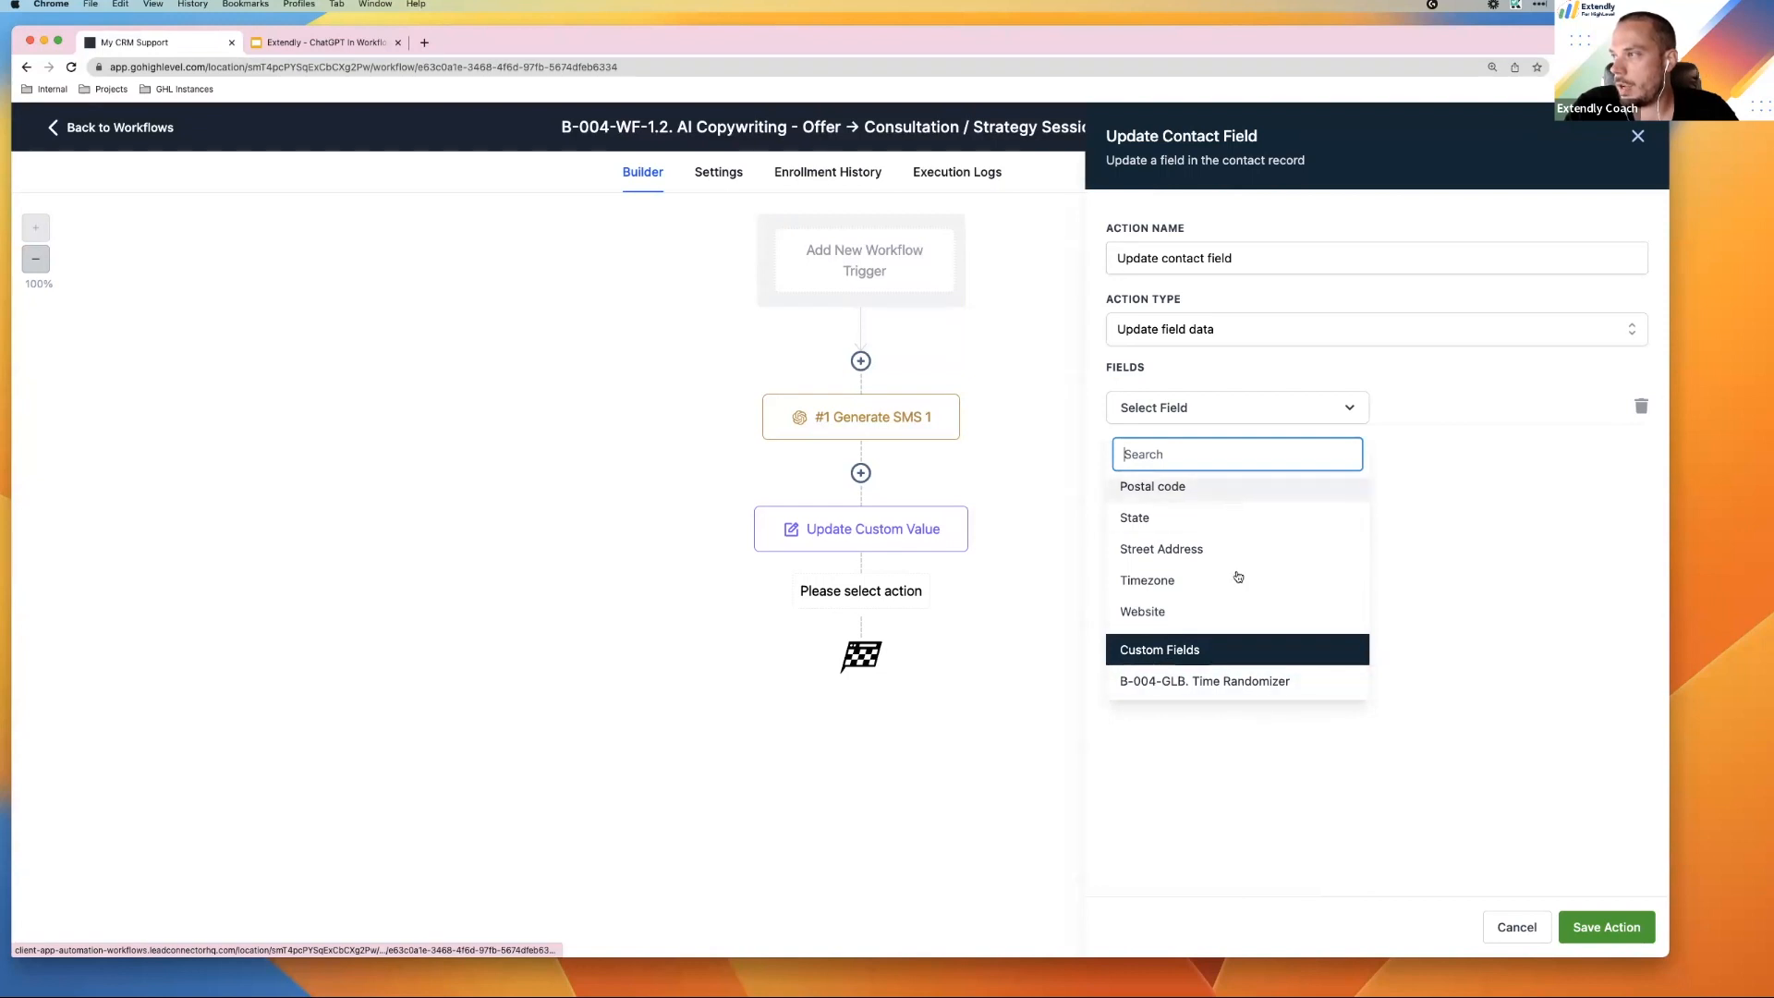
scroll(1277, 532, down, 10)
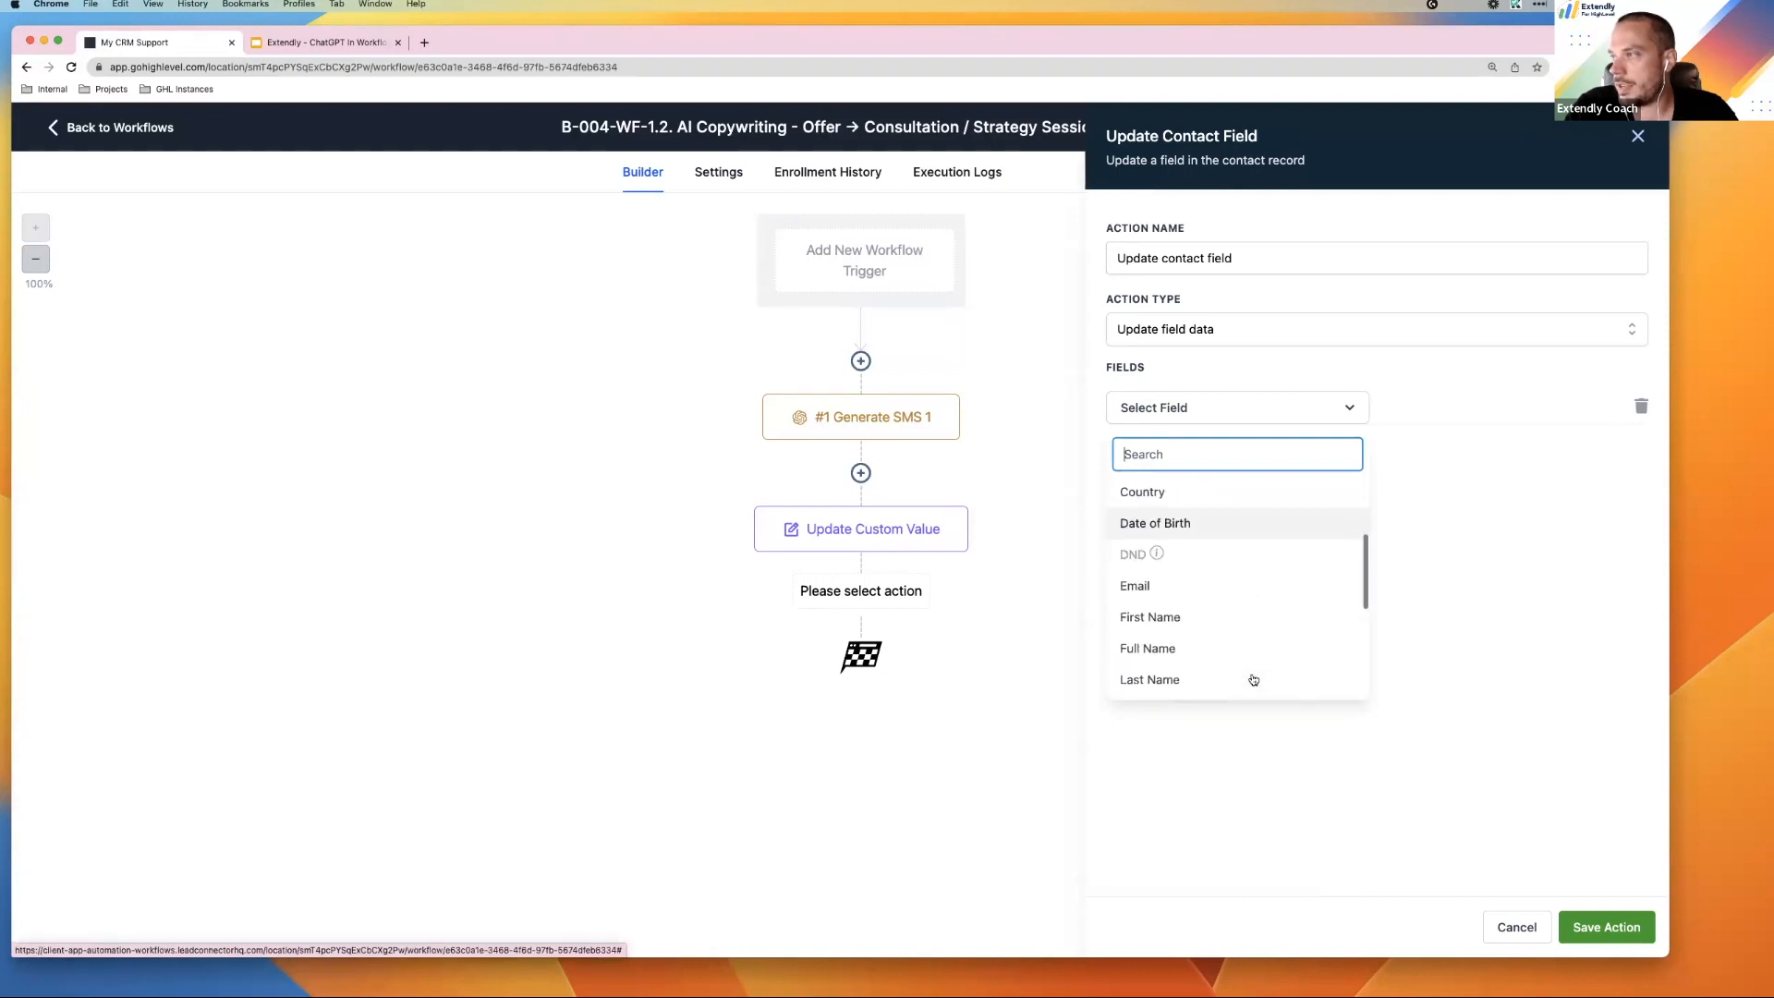
click(1502, 642)
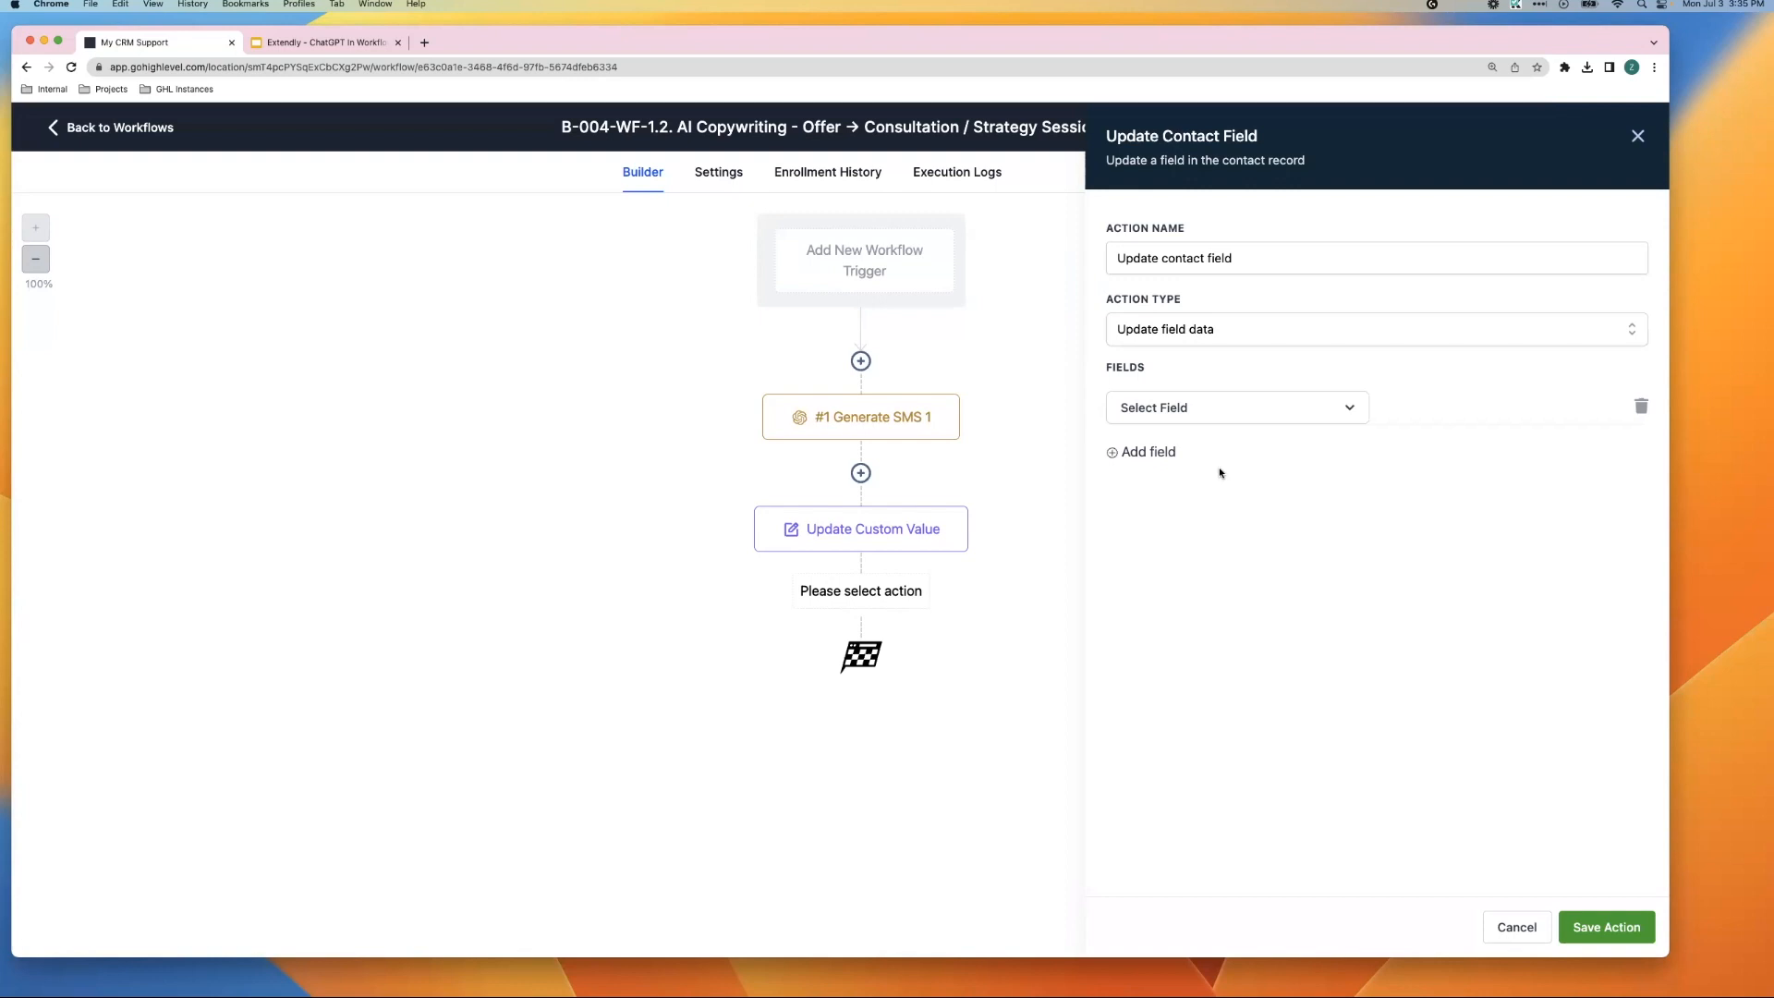
click(1517, 927)
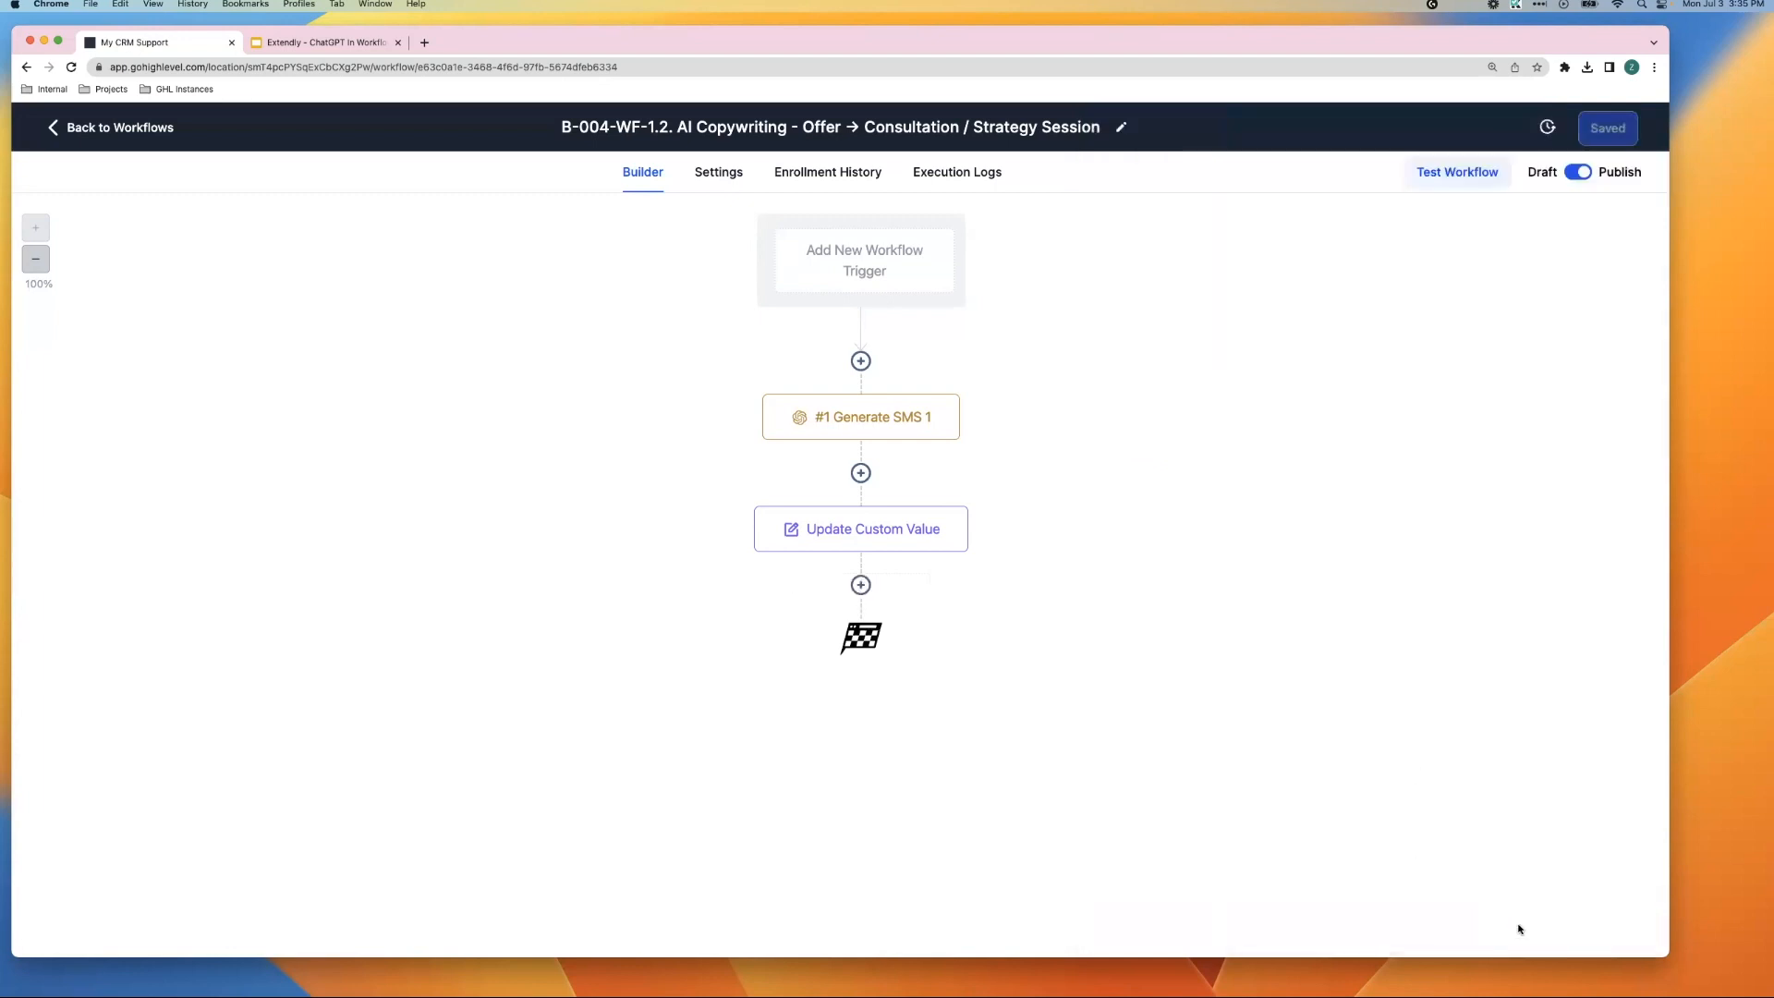
Add an Add To Notes action after Update Custom Value and insert the Generate SMS 1 ChatGPT response into its note
click(861, 585)
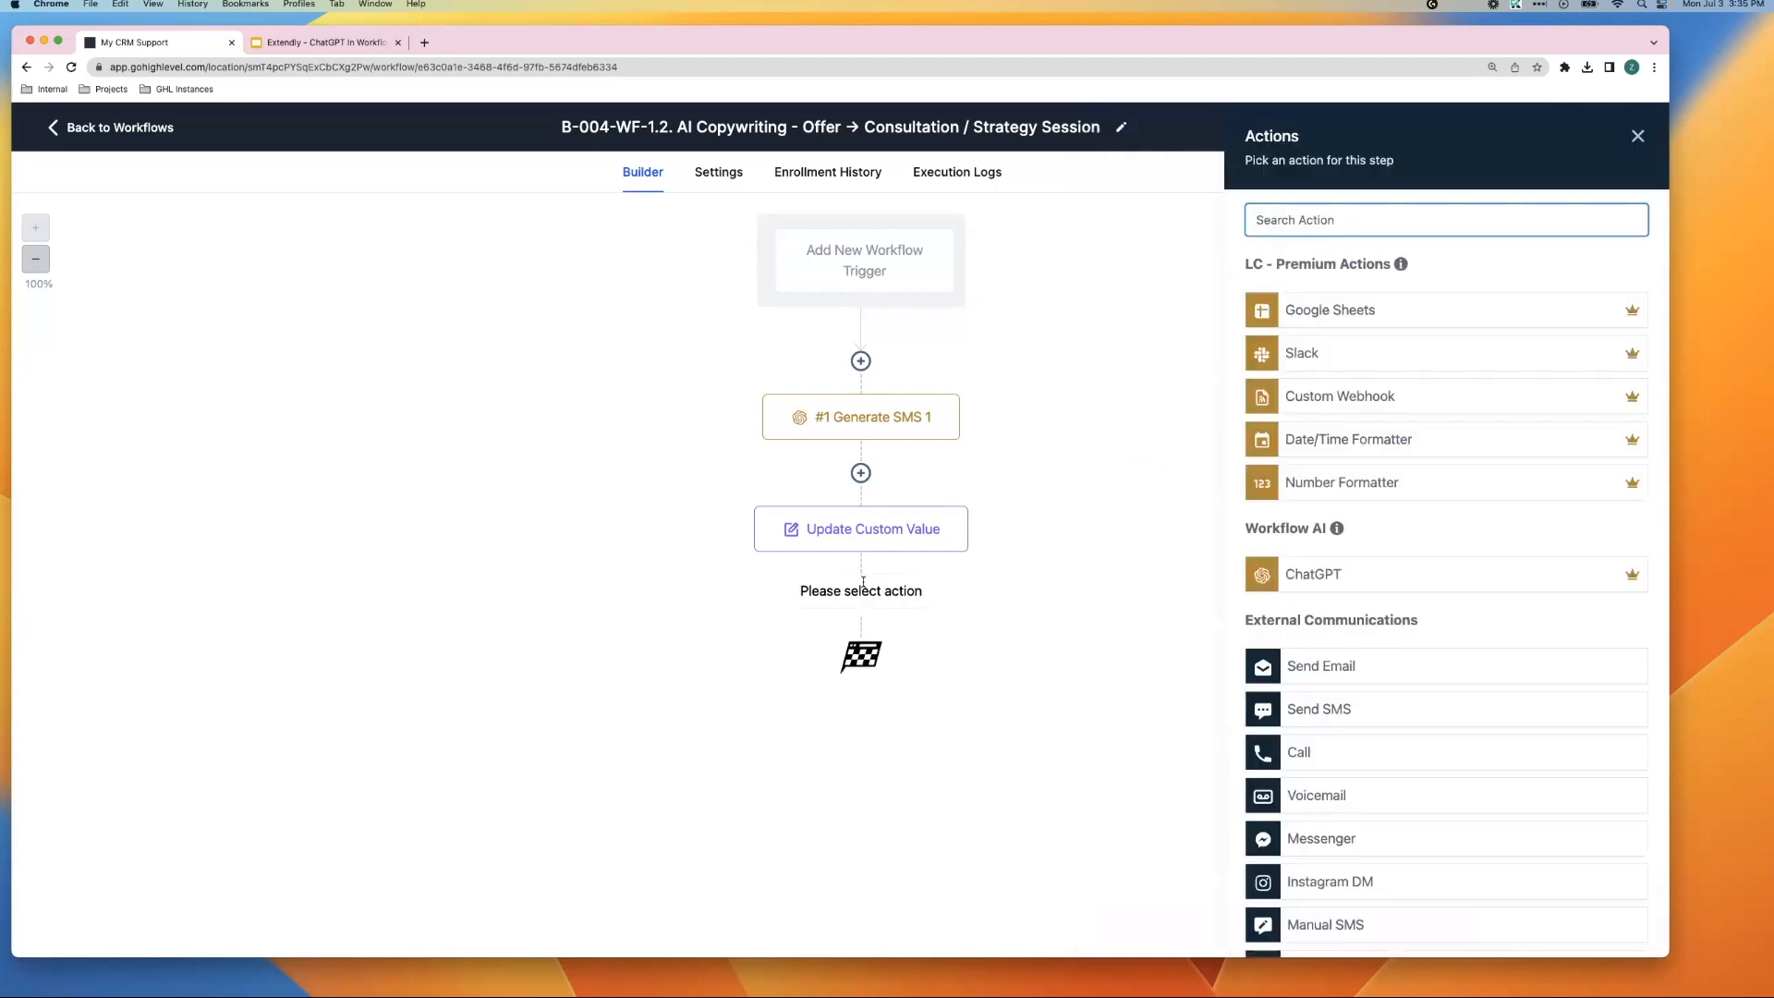
text(note)
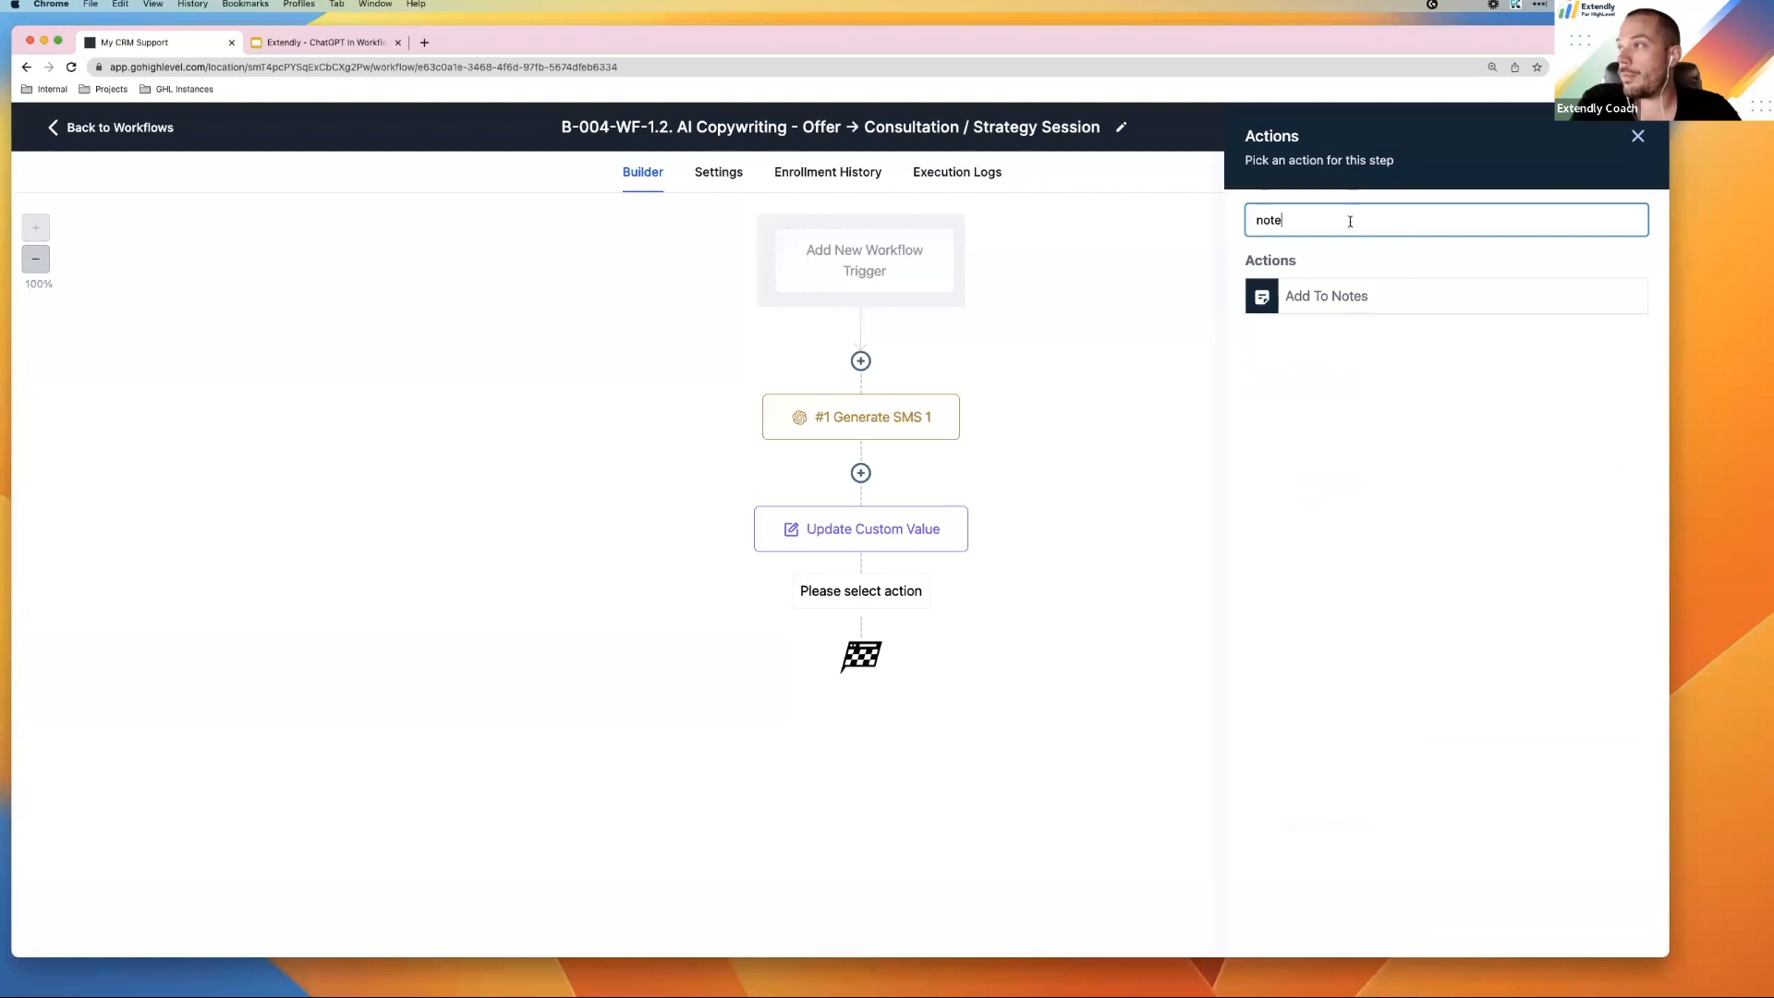
click(1315, 290)
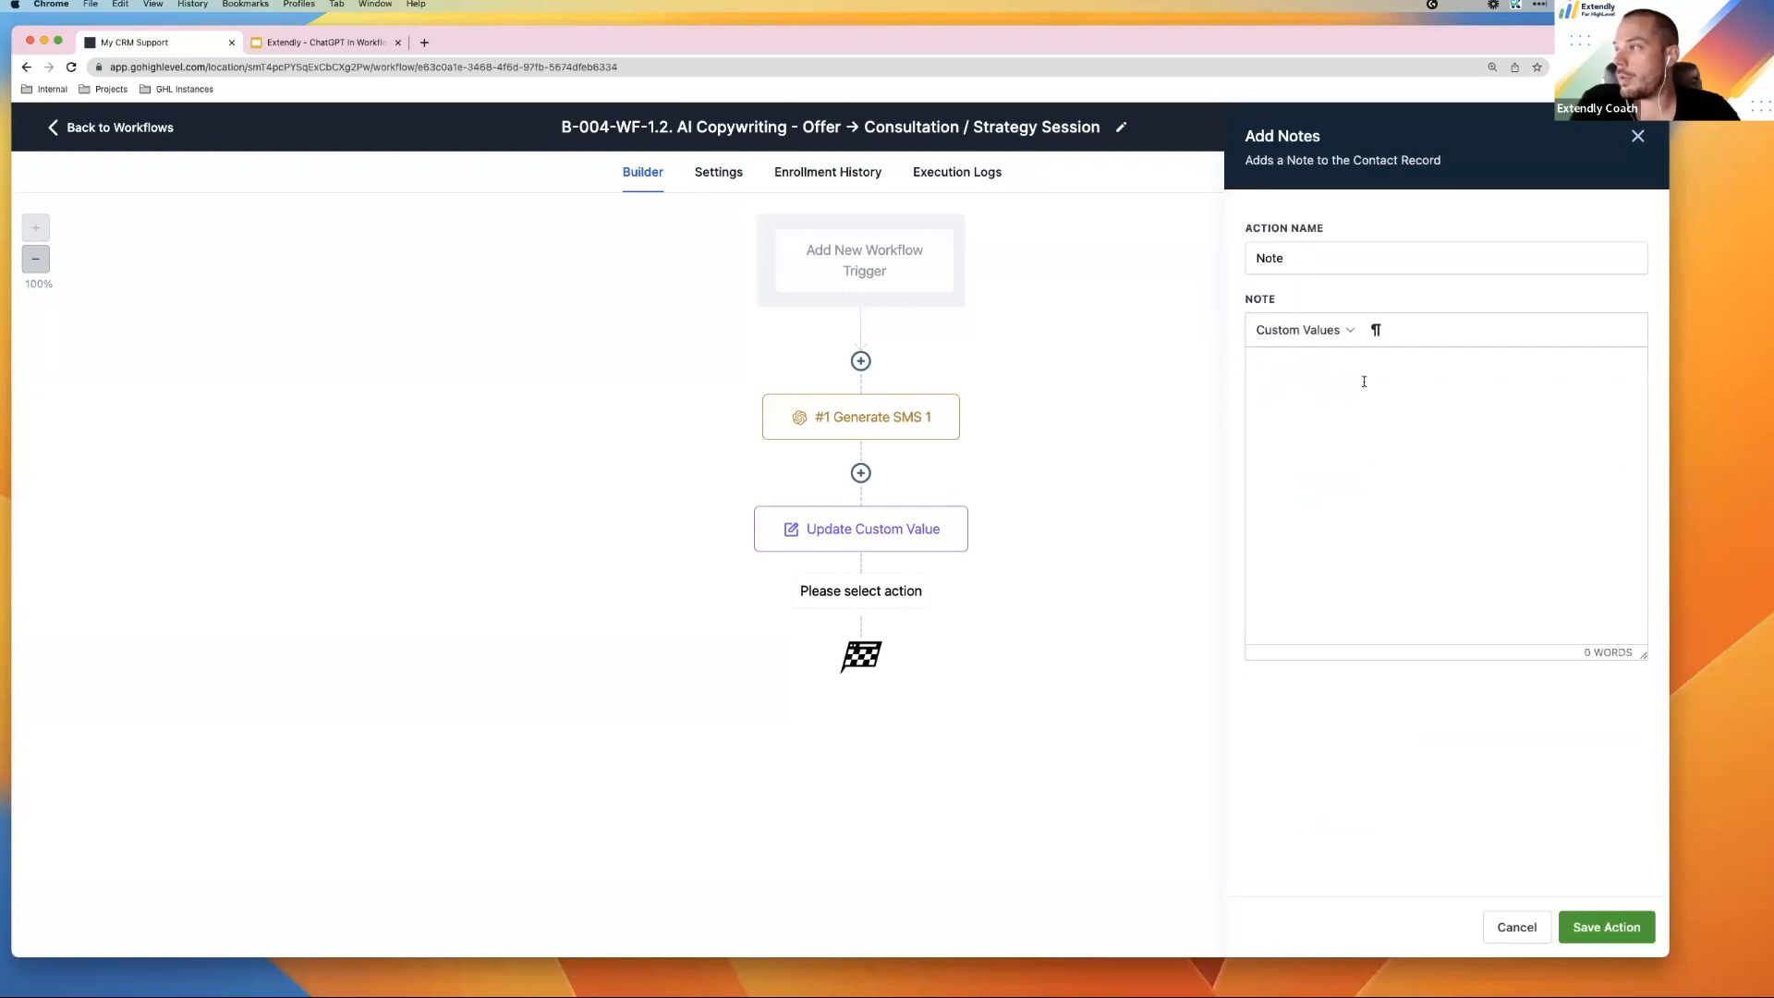
click(1303, 329)
mouse_move(1316, 565)
mouse_move(1423, 586)
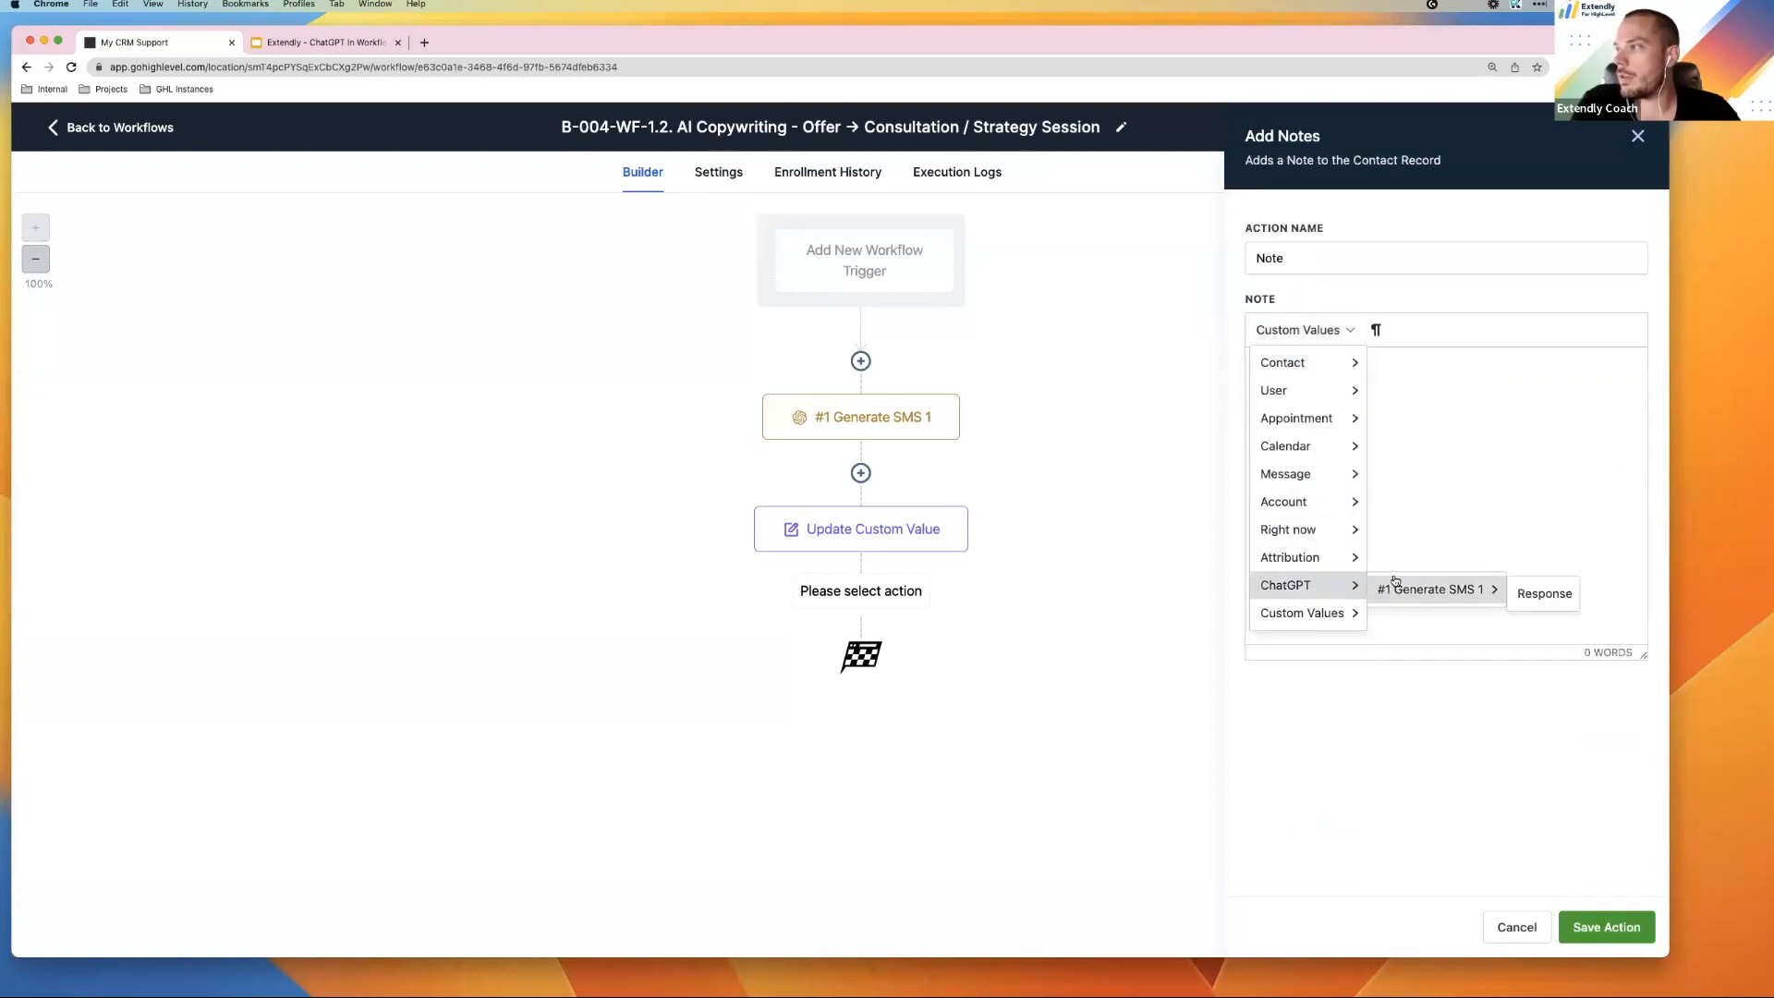
click(1537, 591)
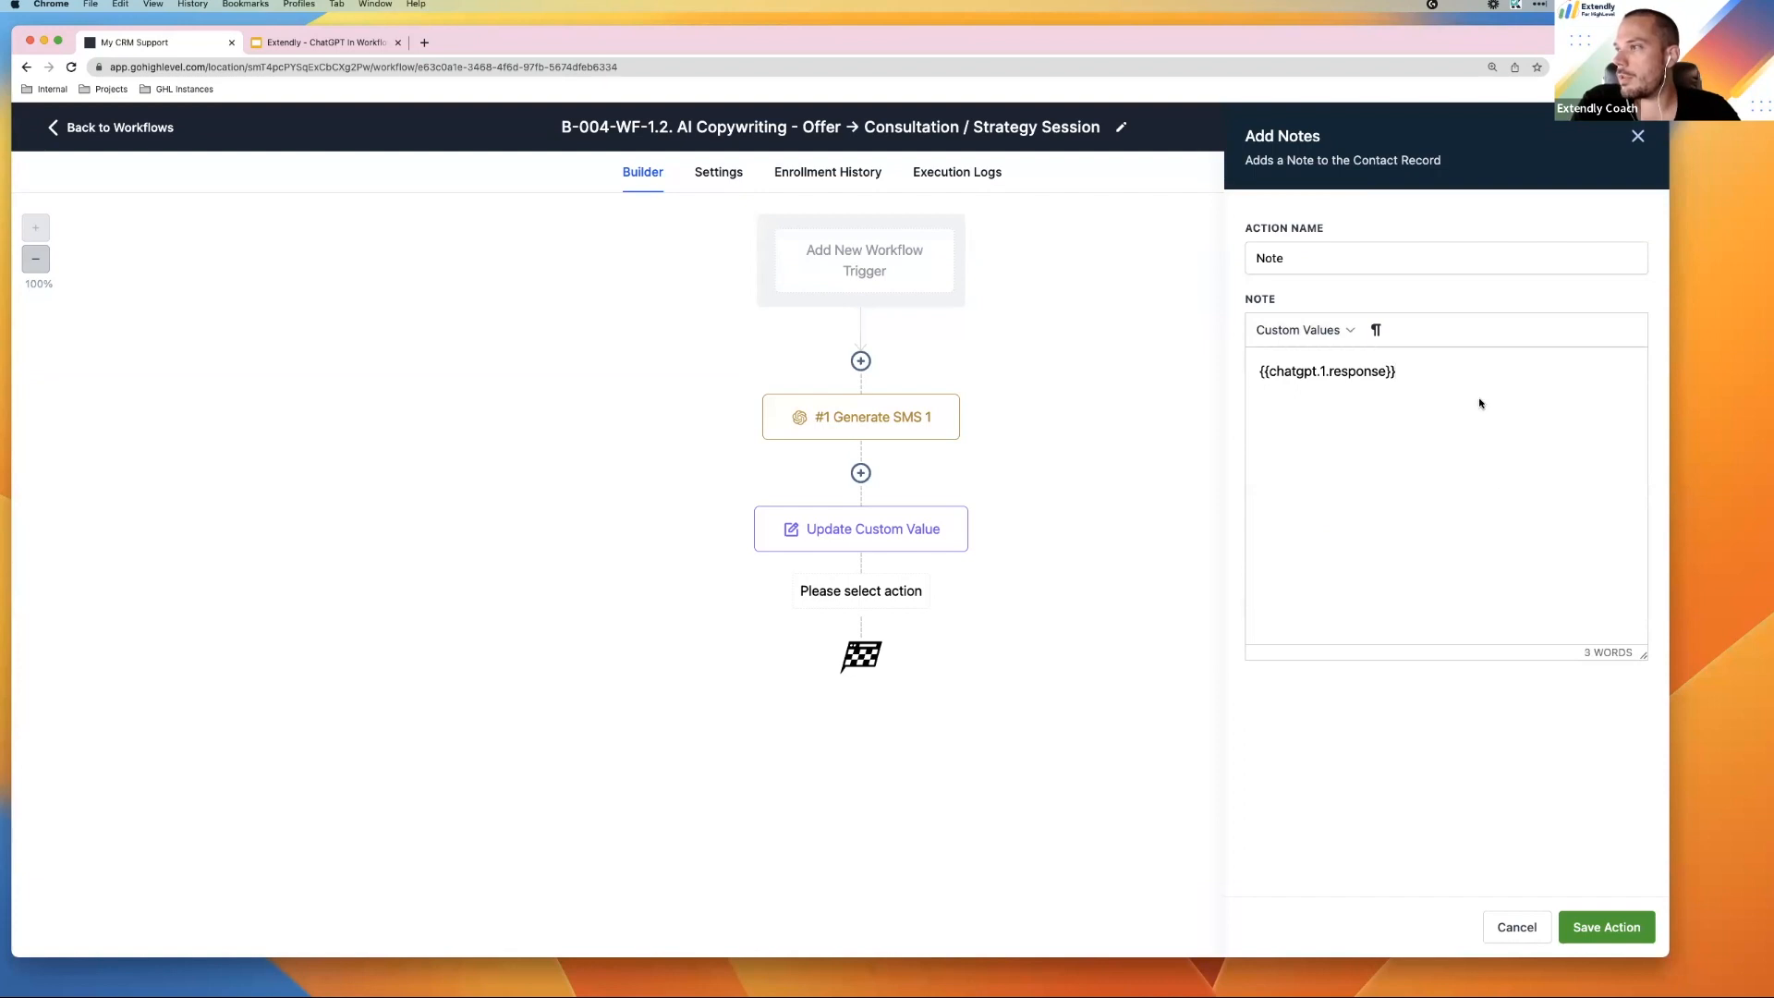
Insert a heading line "NEW AI GENERATION:" above the response in the note, followed by the current time in AM/PM format
click(1259, 373)
key(Return)
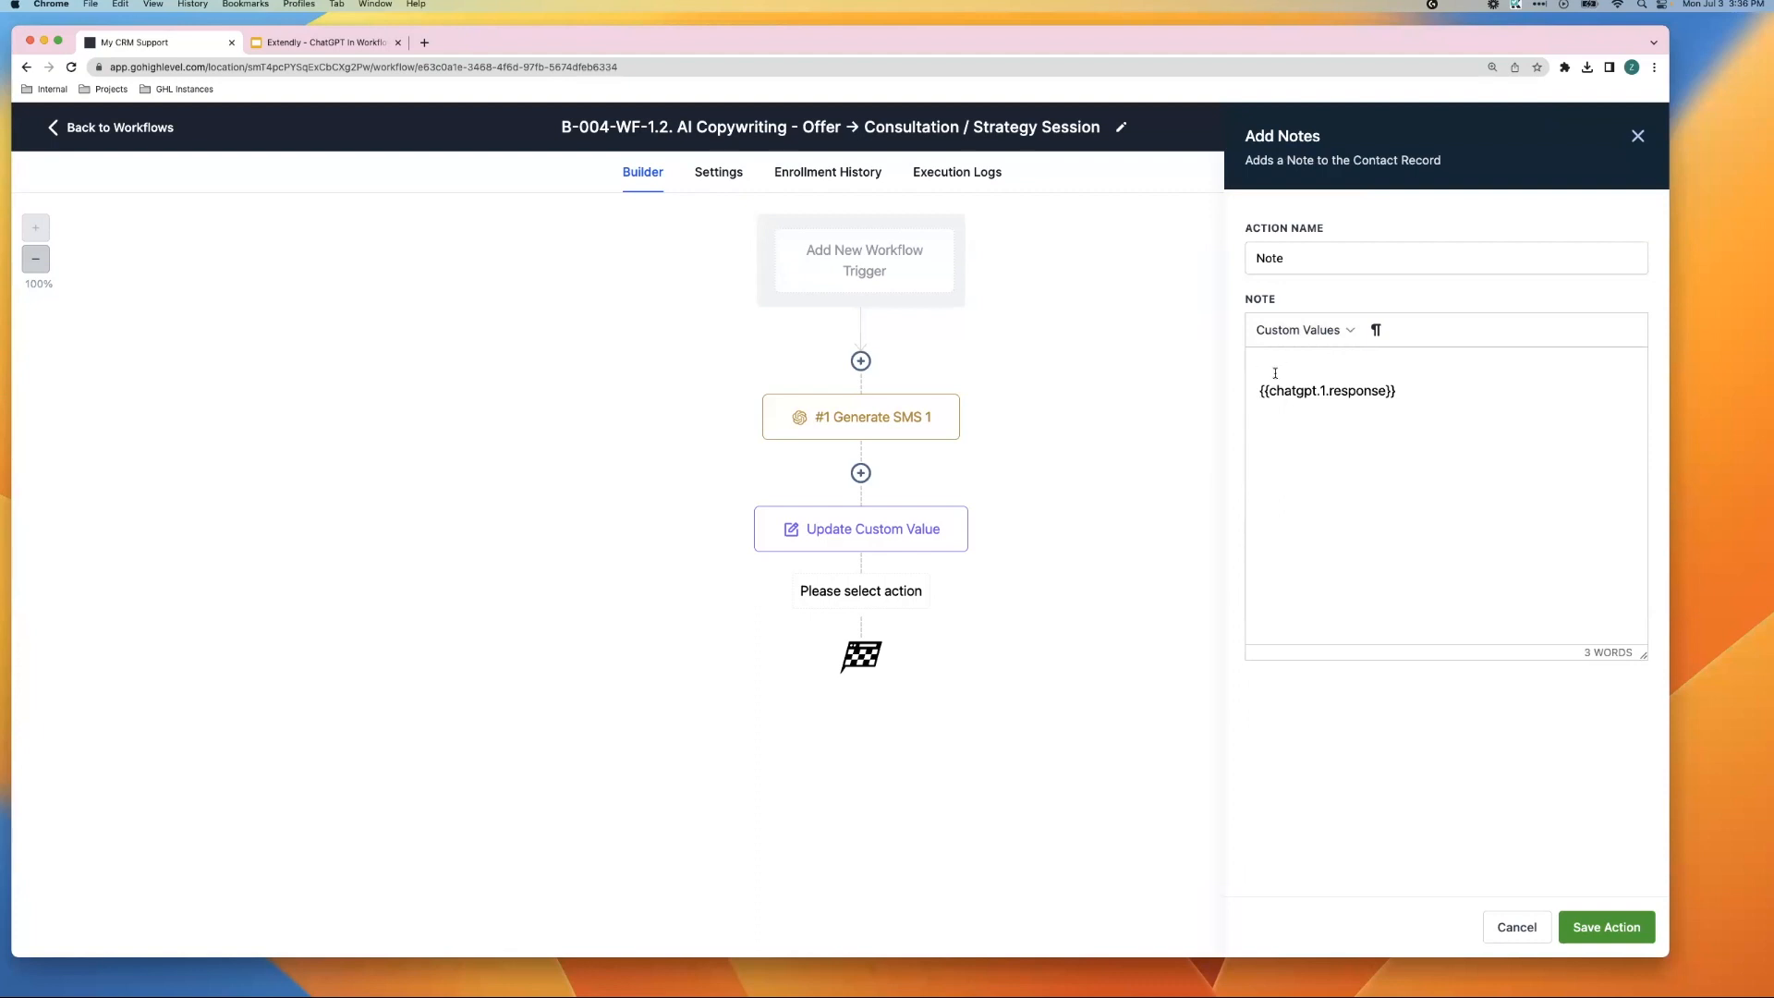
text(NEW)
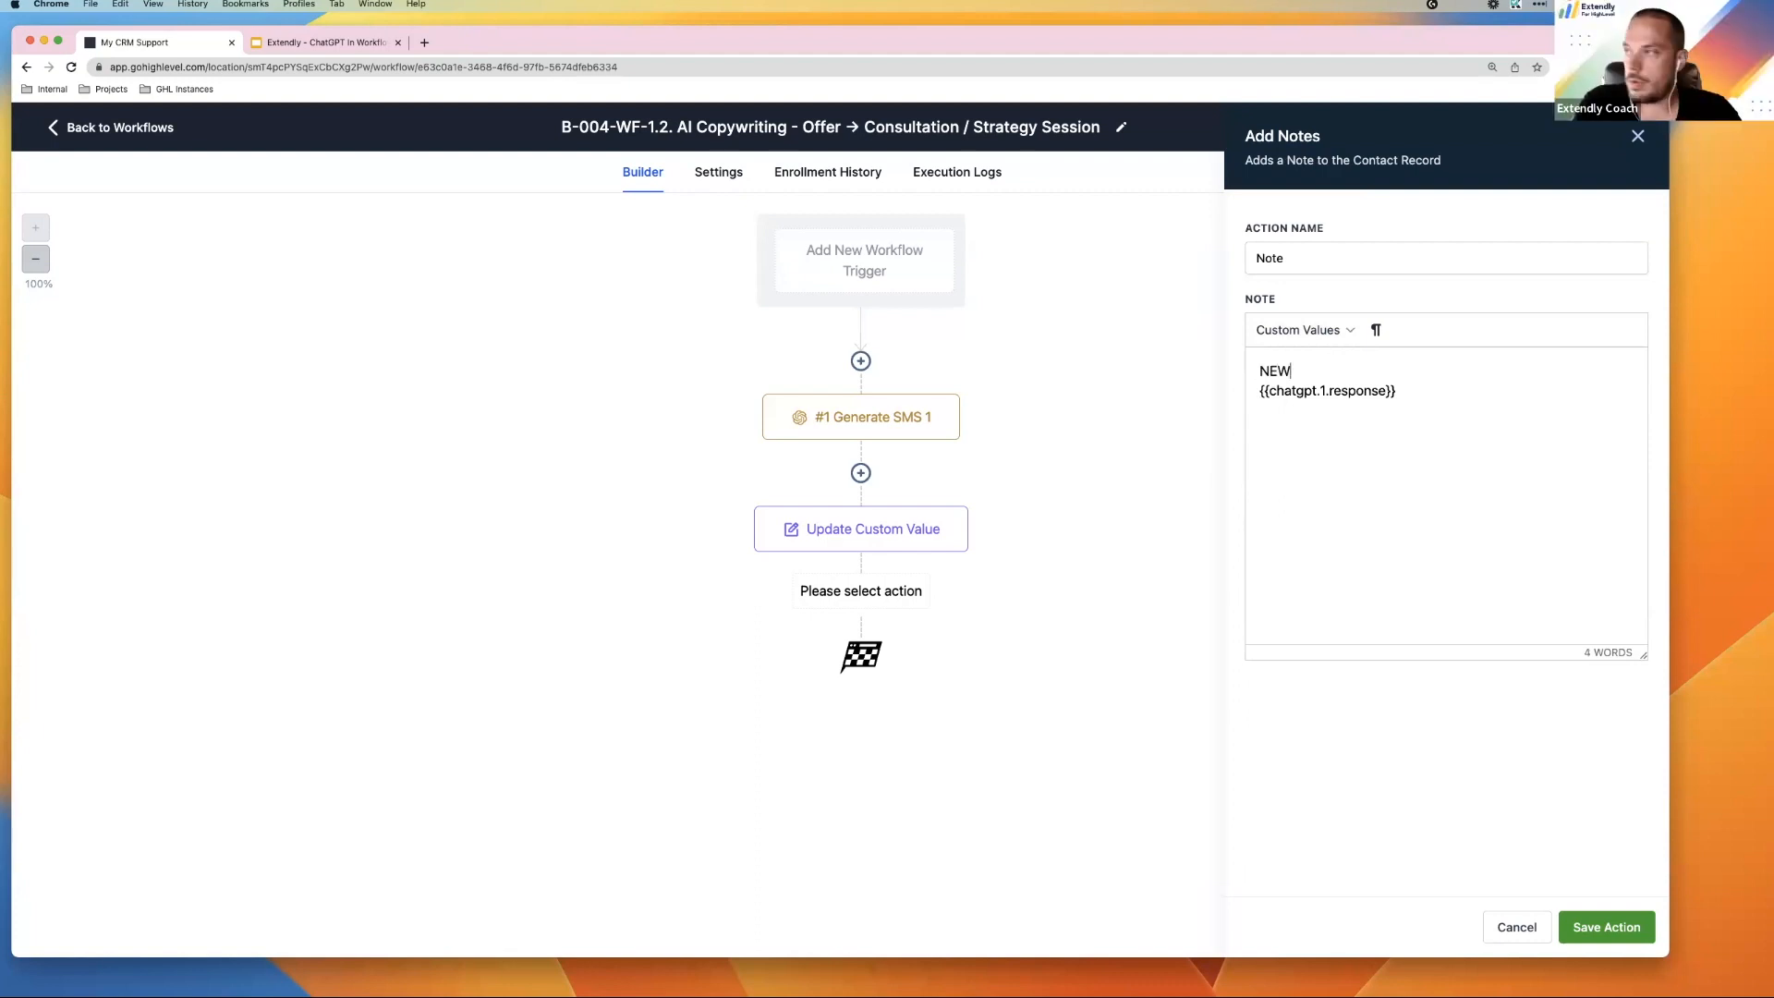
text( AI GEN)
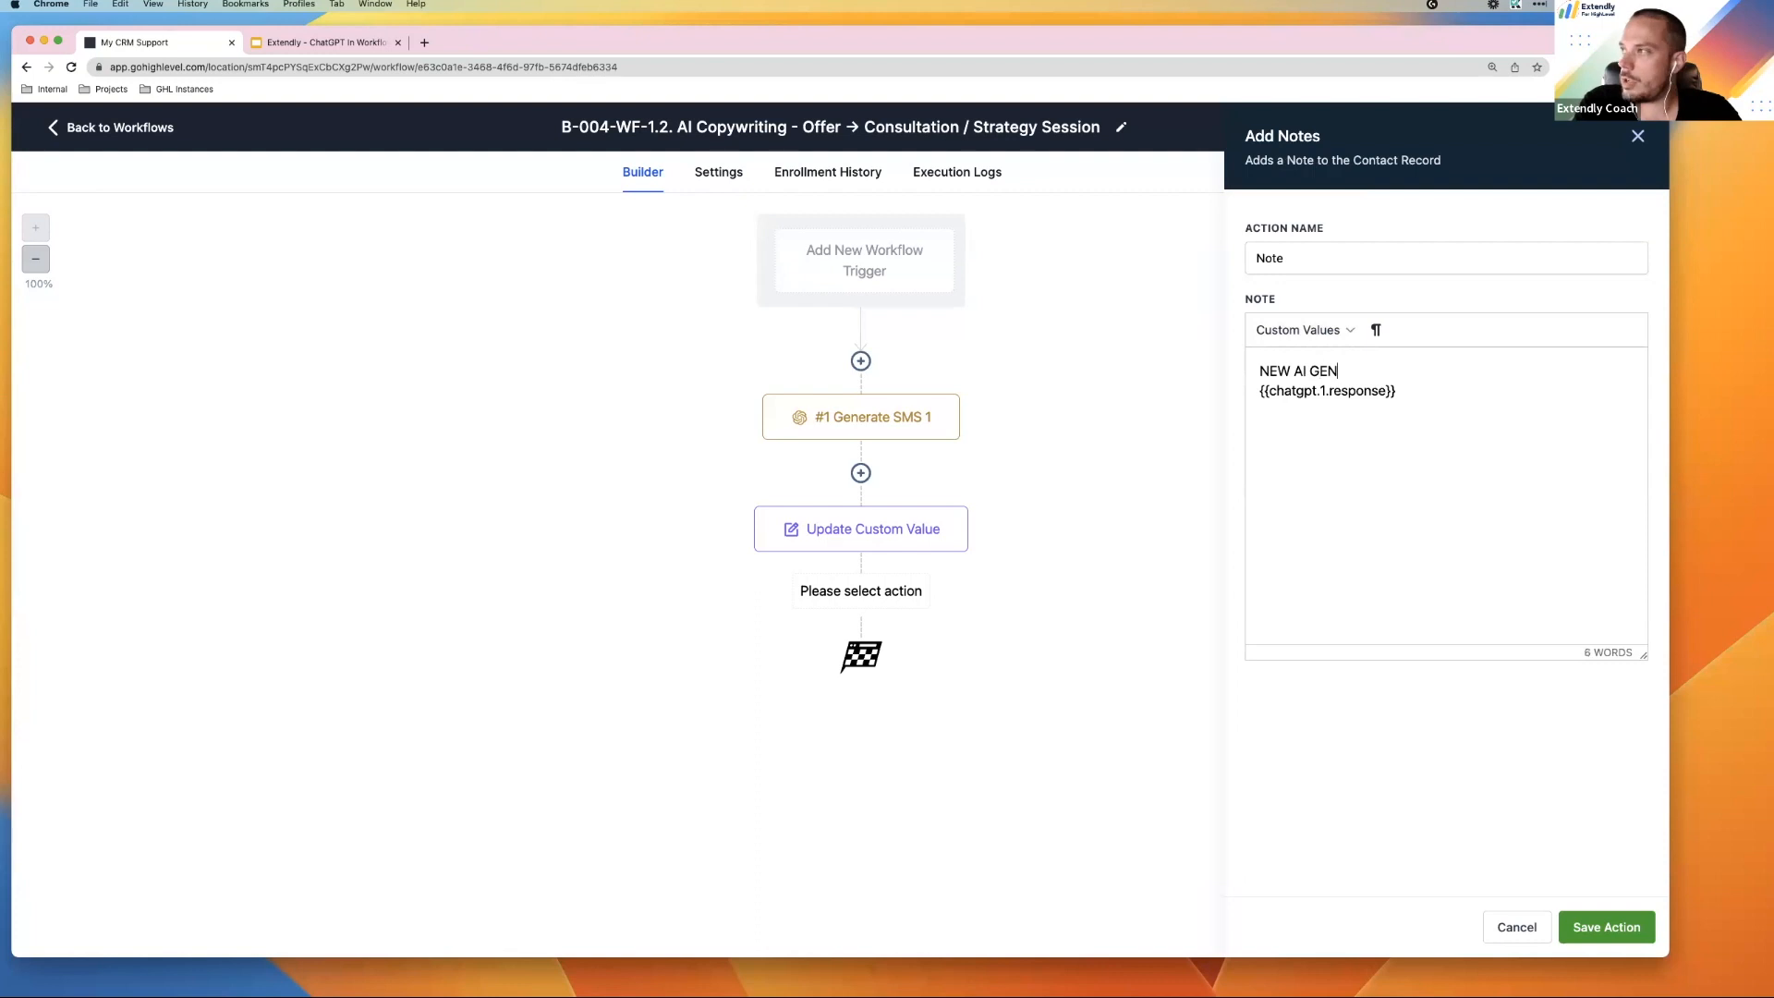
text(ERATION)
click(1420, 385)
click(1260, 371)
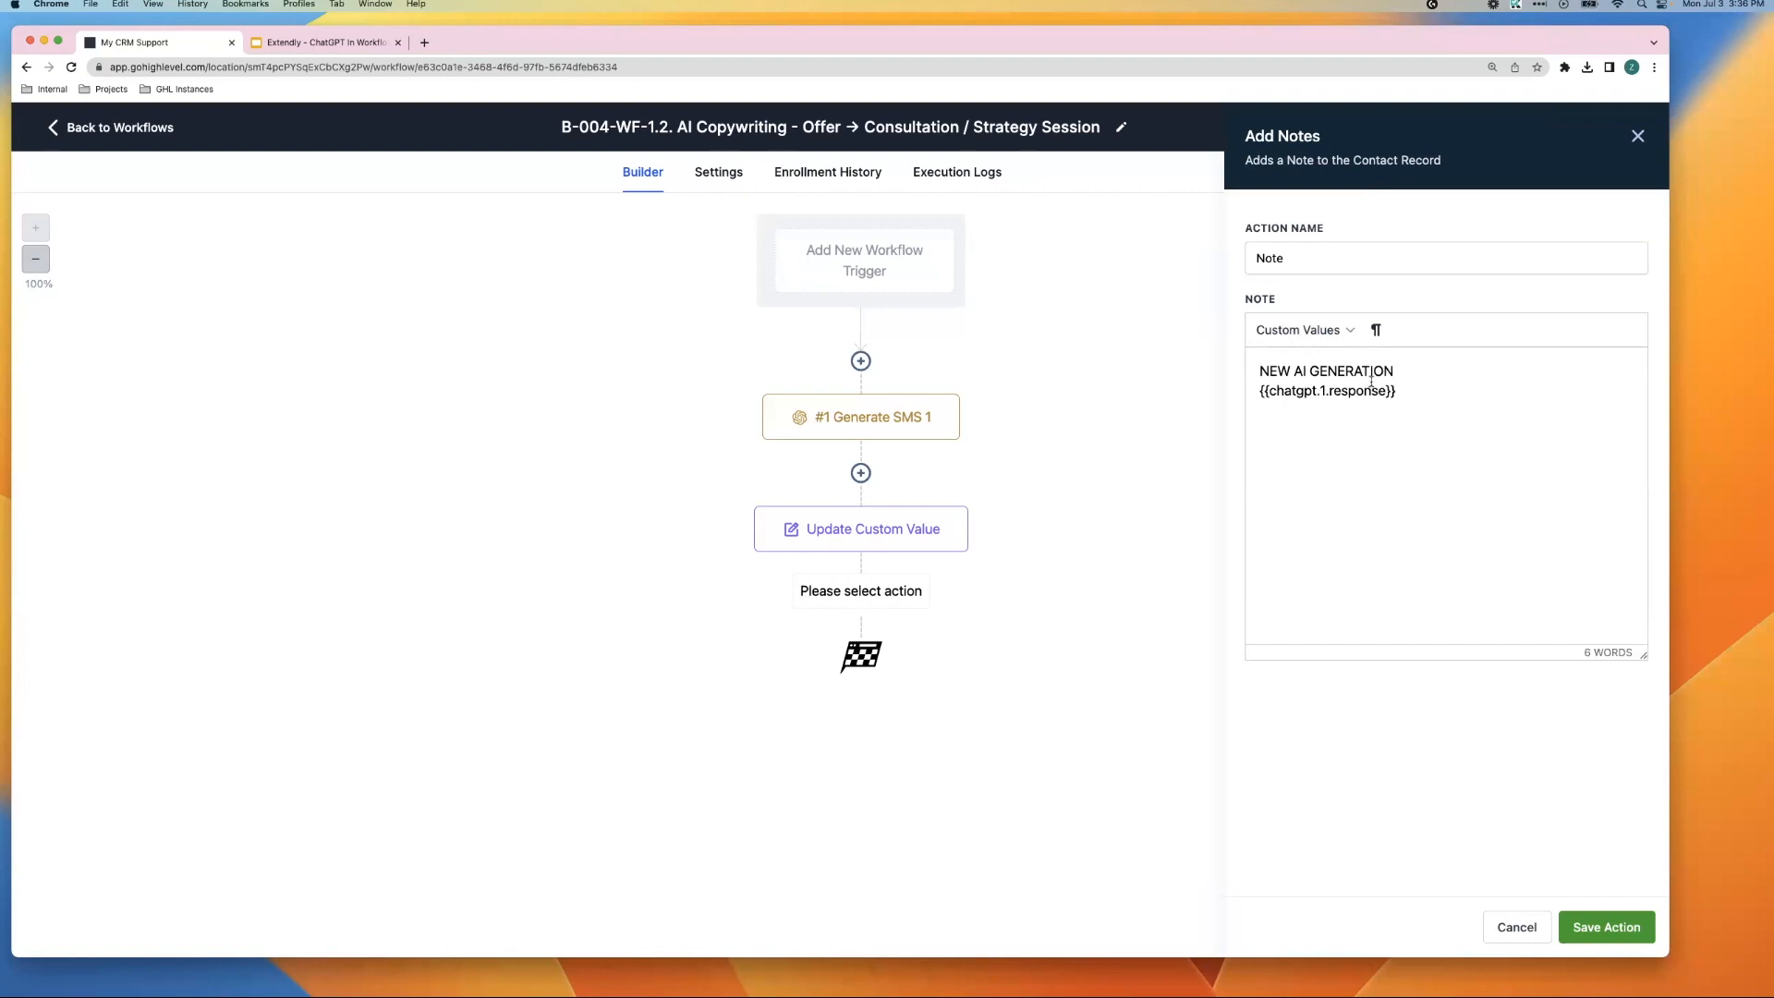
text(:)
click(1297, 330)
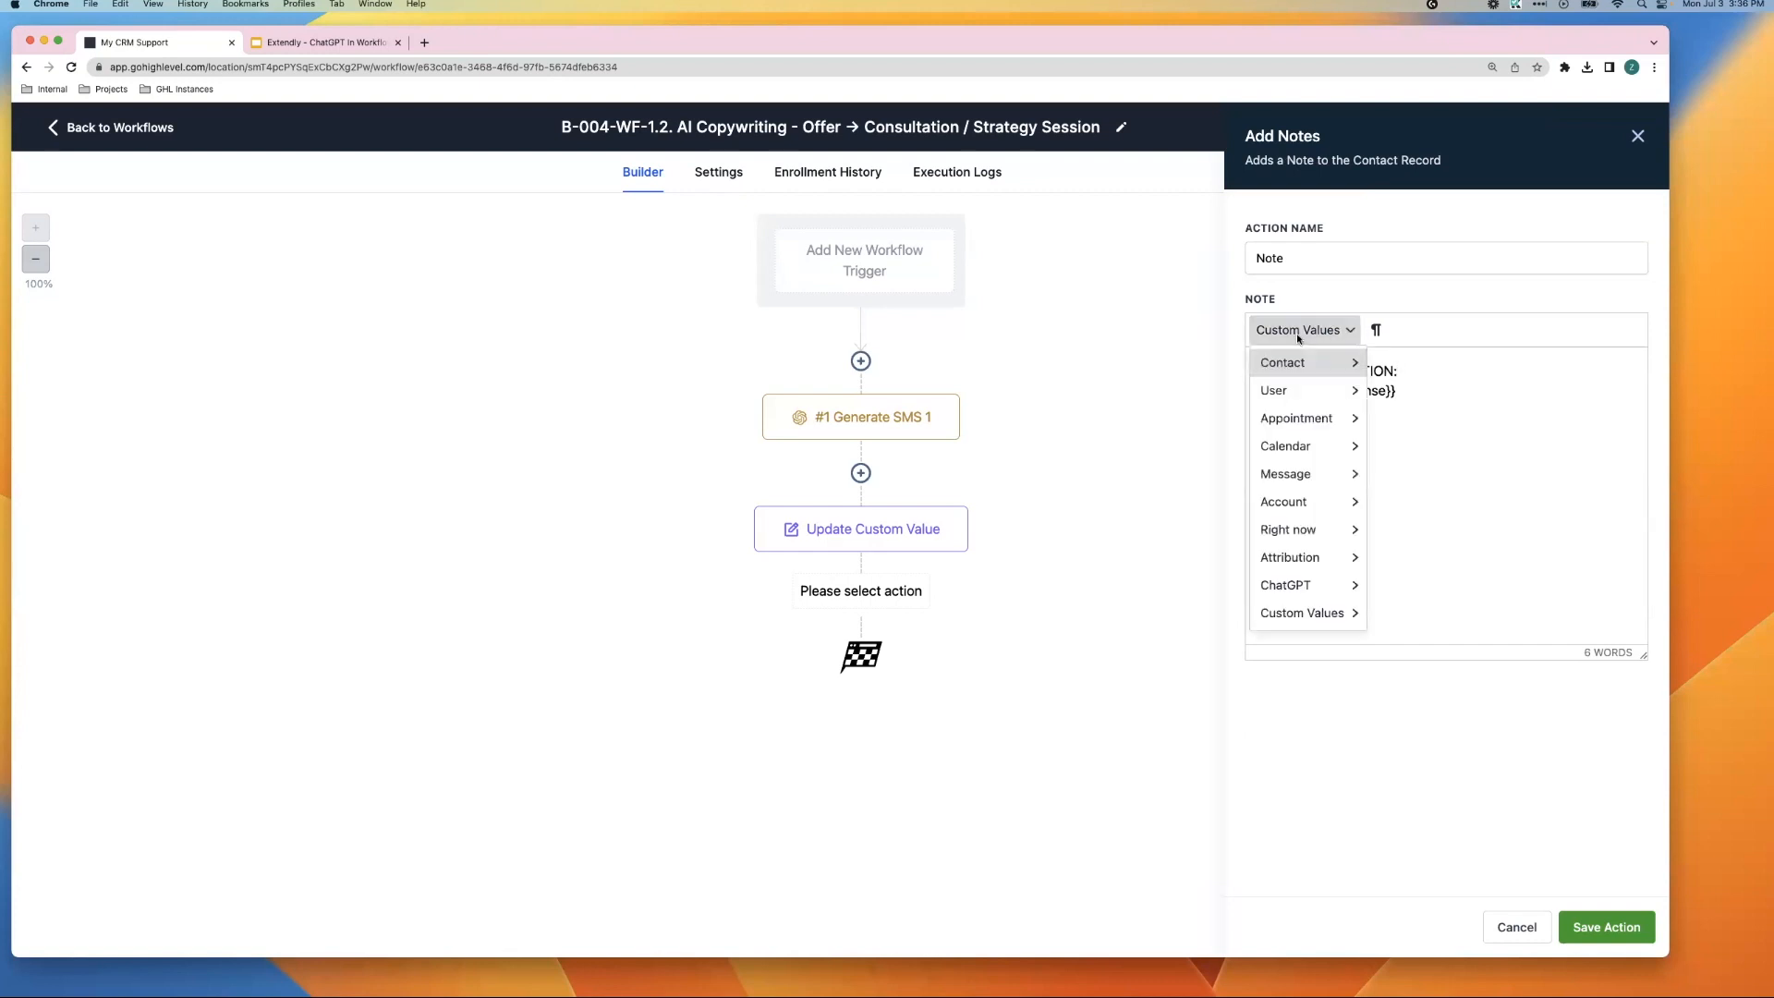
mouse_move(1330, 529)
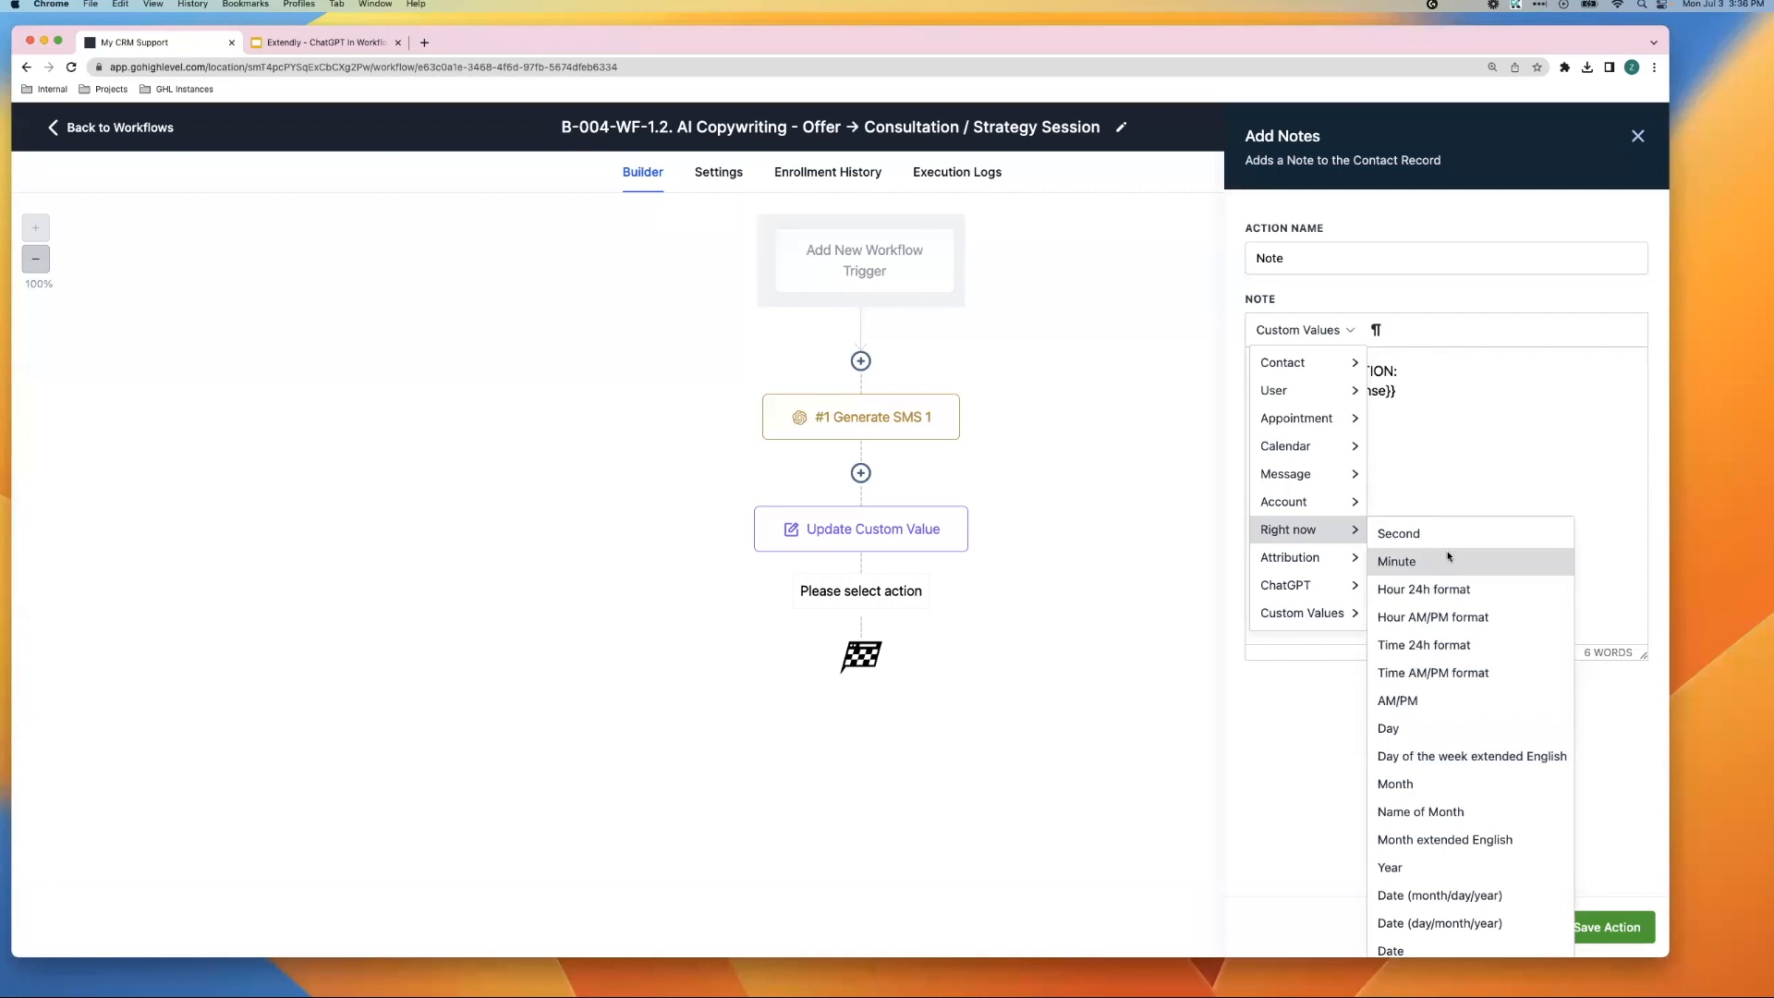
click(1447, 672)
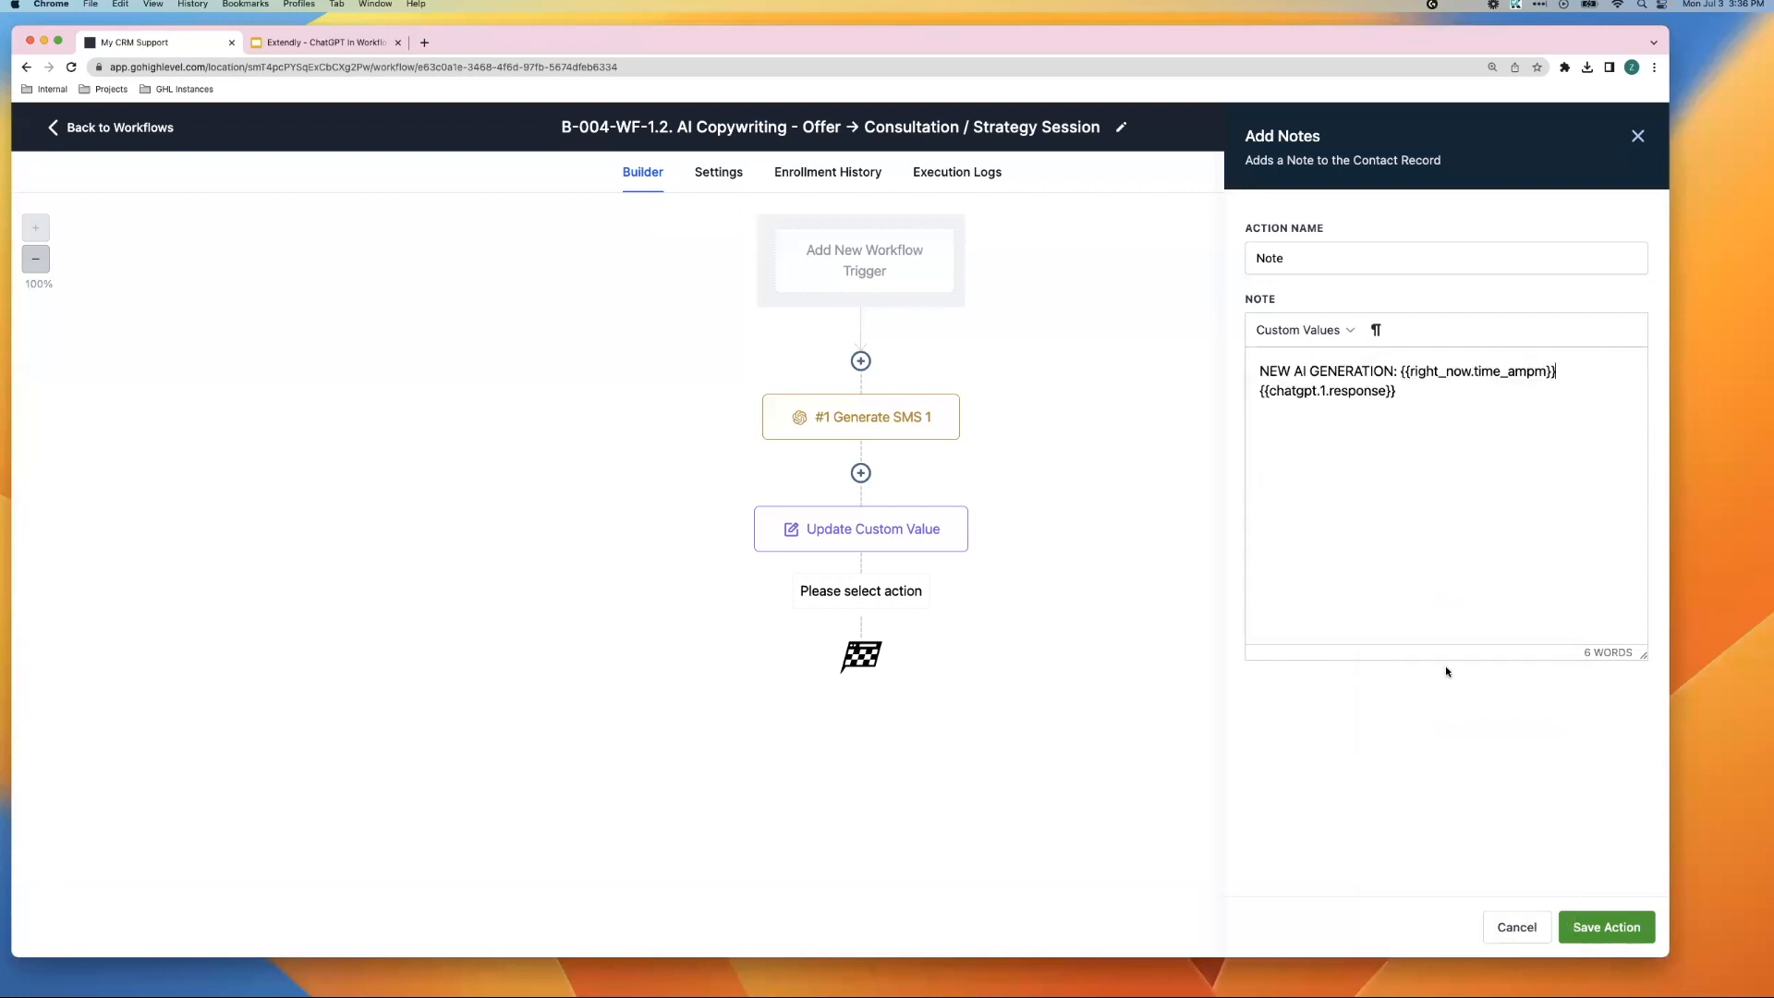
Put a blank line above the response, append "SMS 1" to the heading with the time beneath it, and save the action and workflow
click(1262, 393)
key(Return)
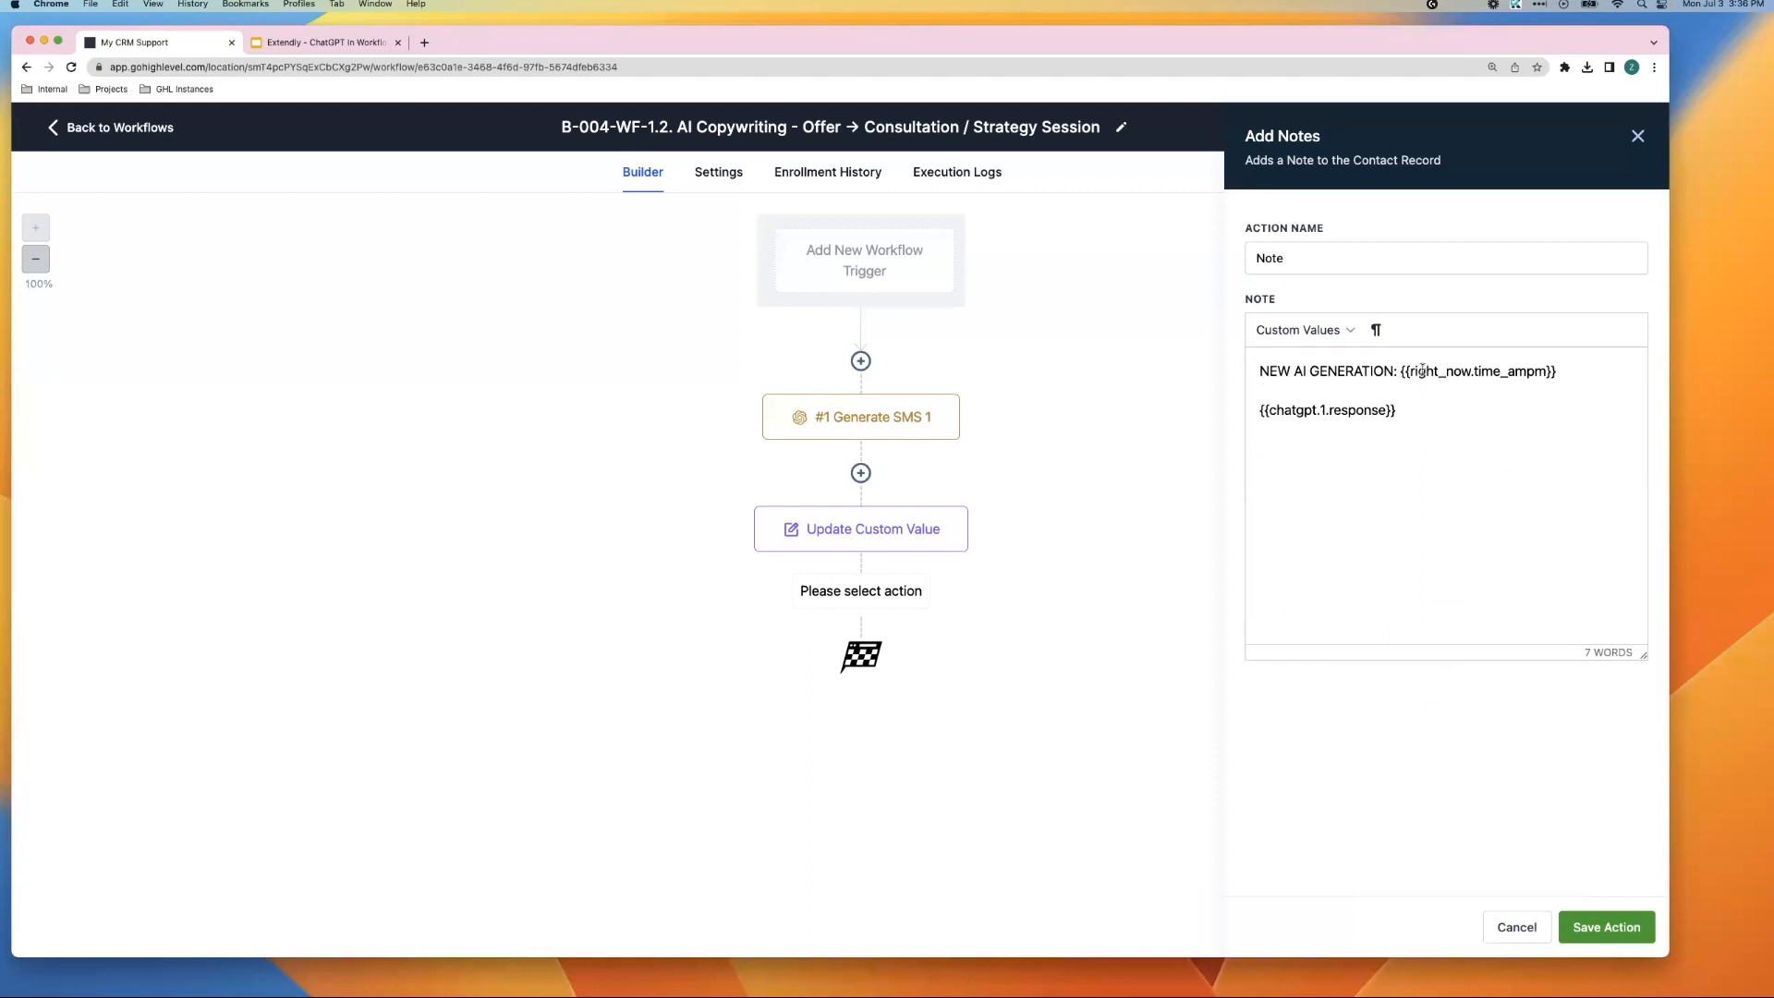
text(SMS 1)
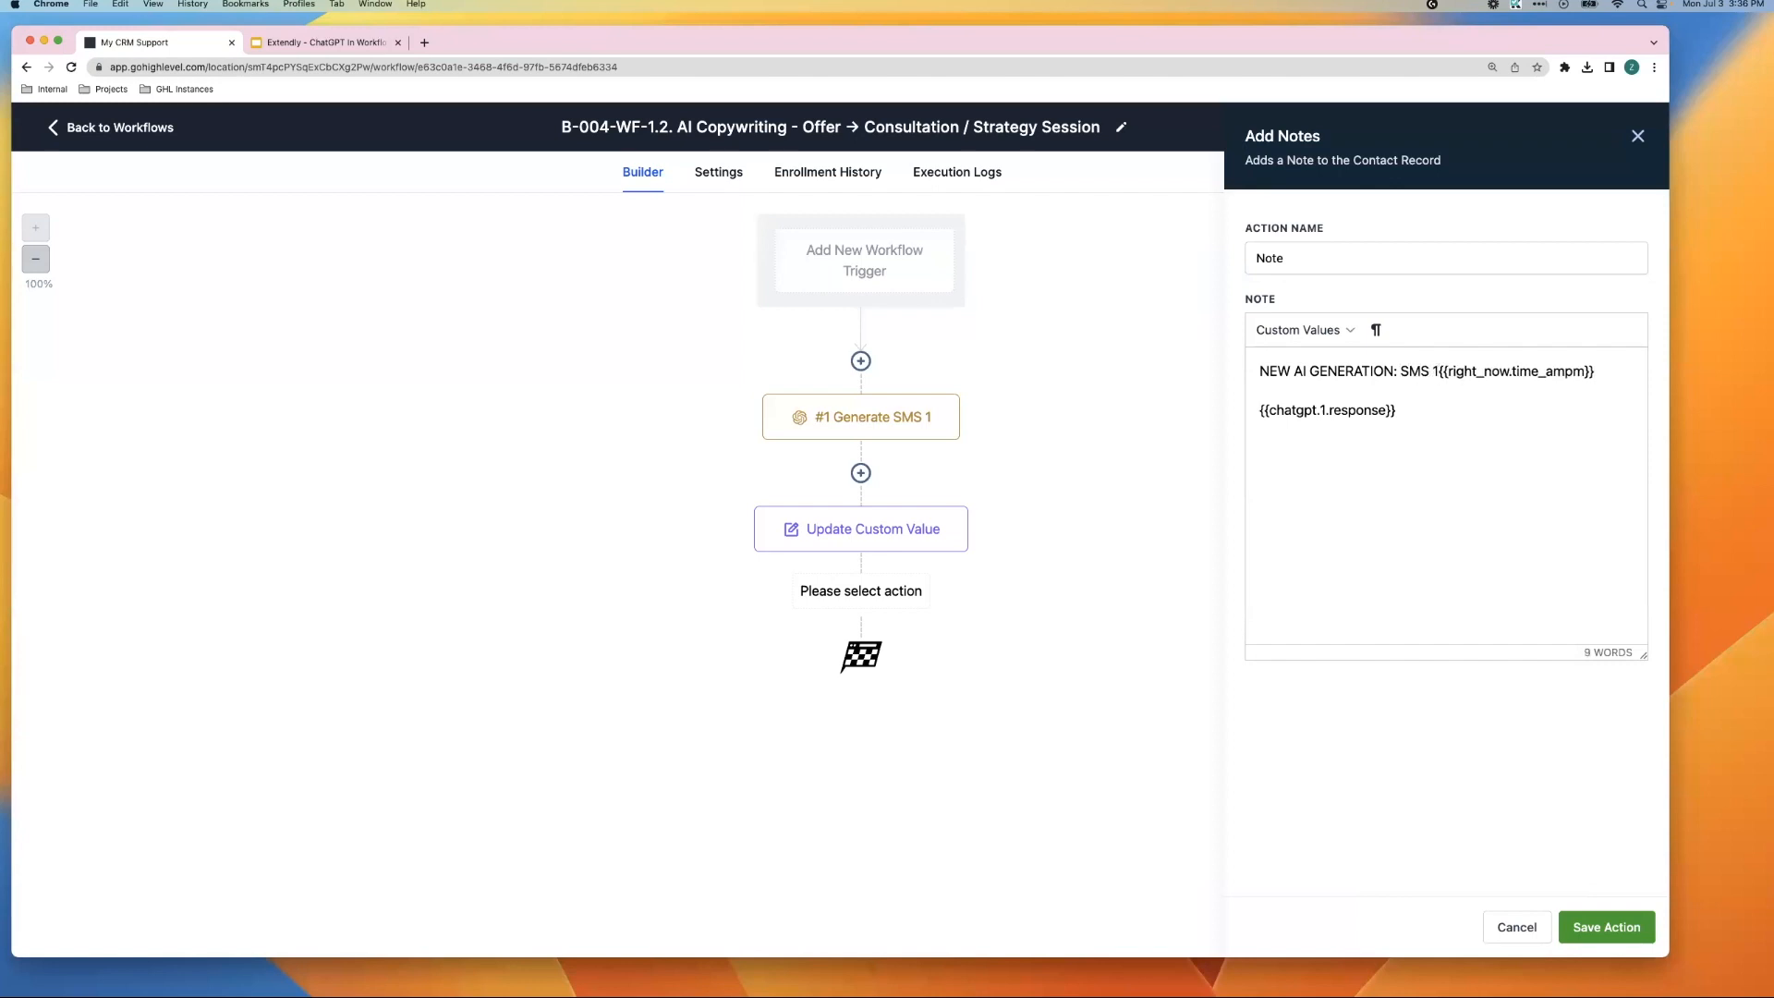
key(Return)
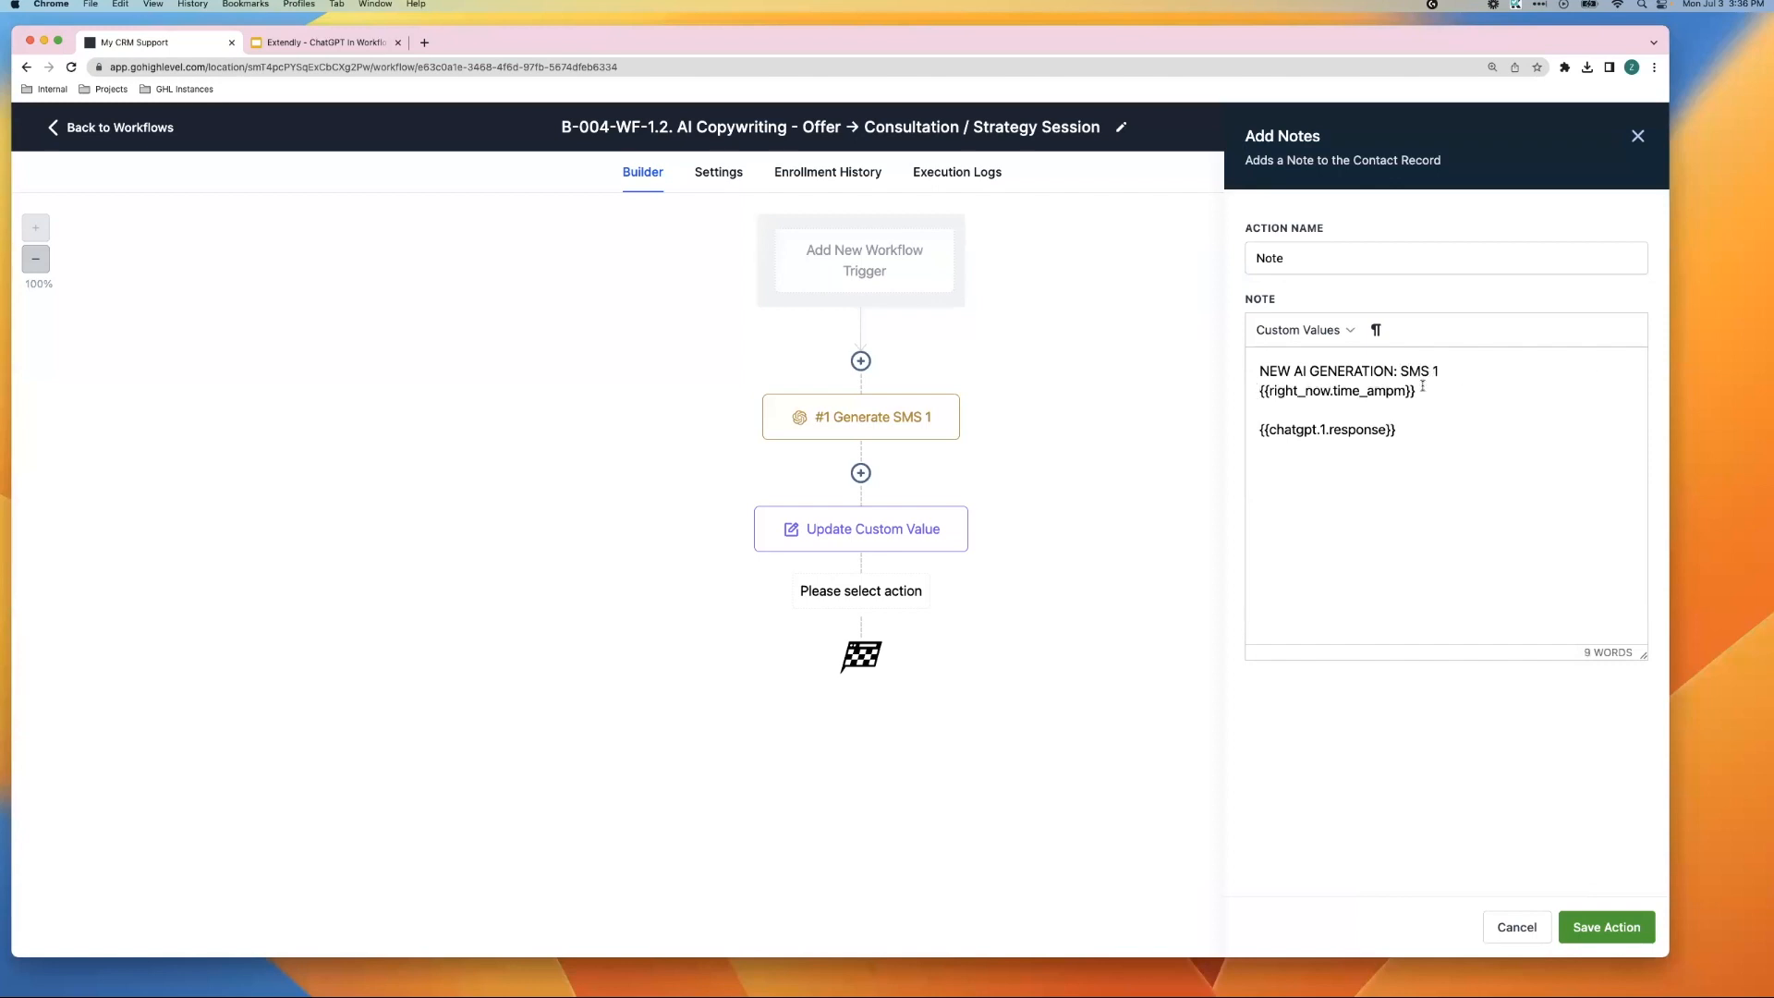
click(1606, 927)
click(1607, 131)
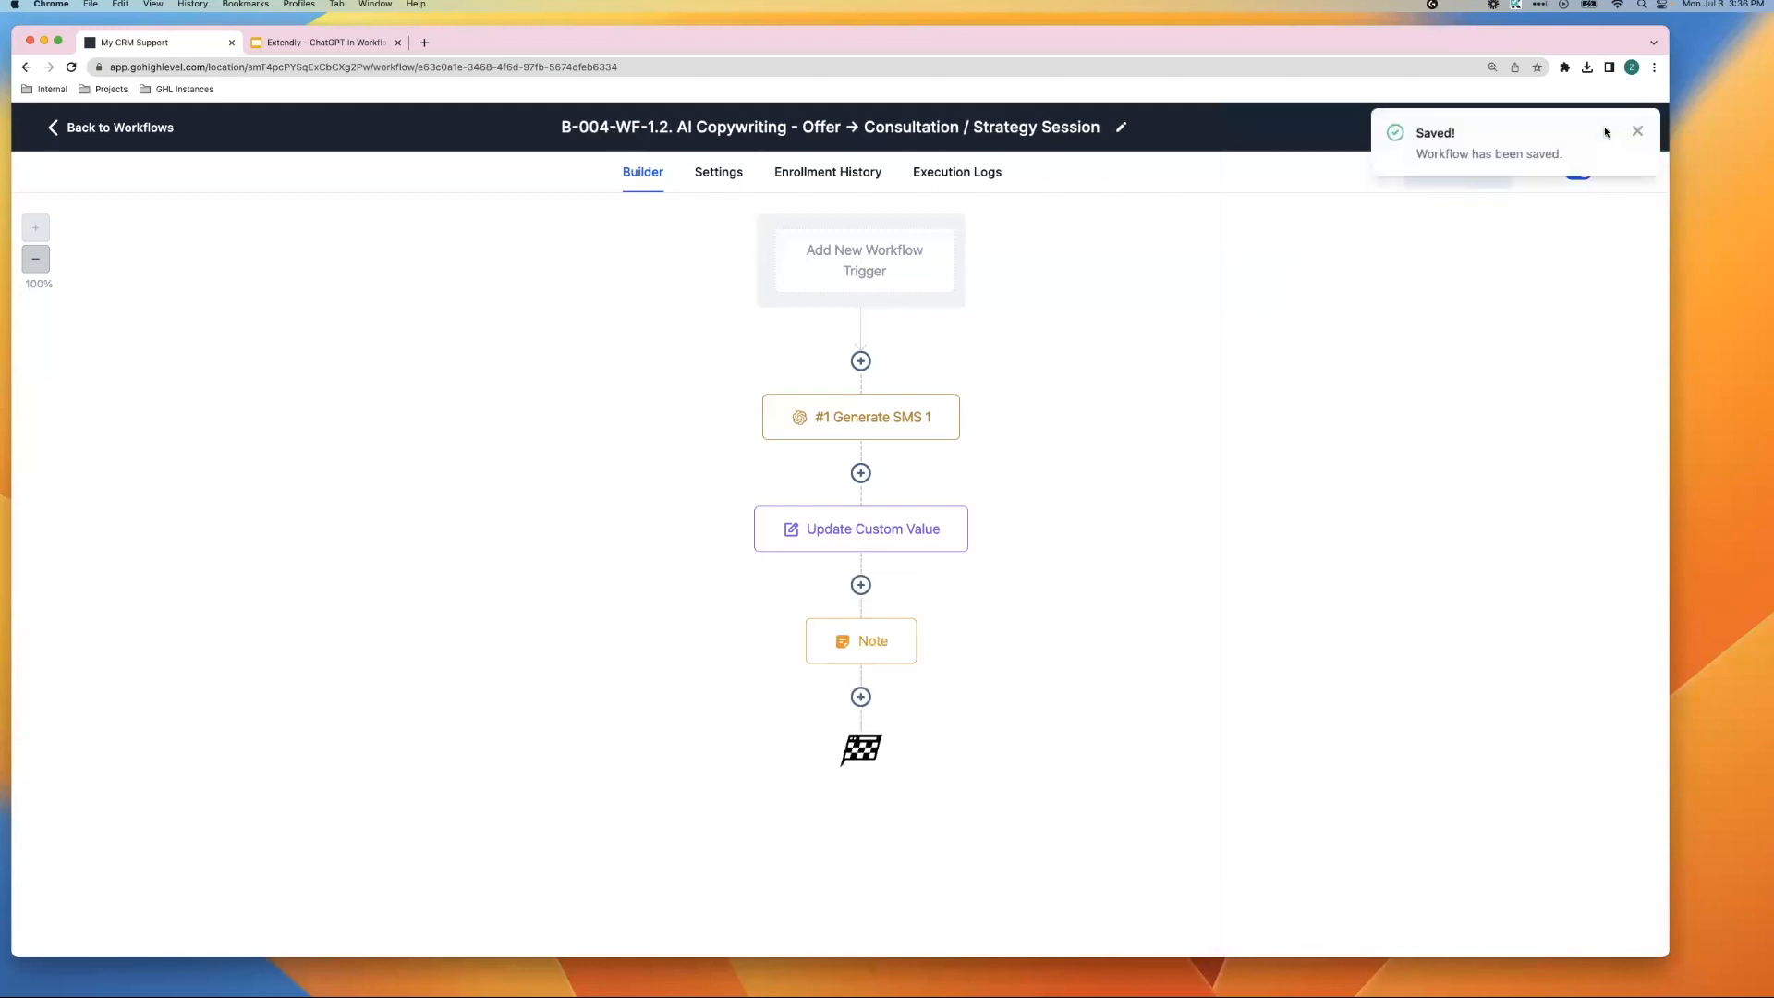
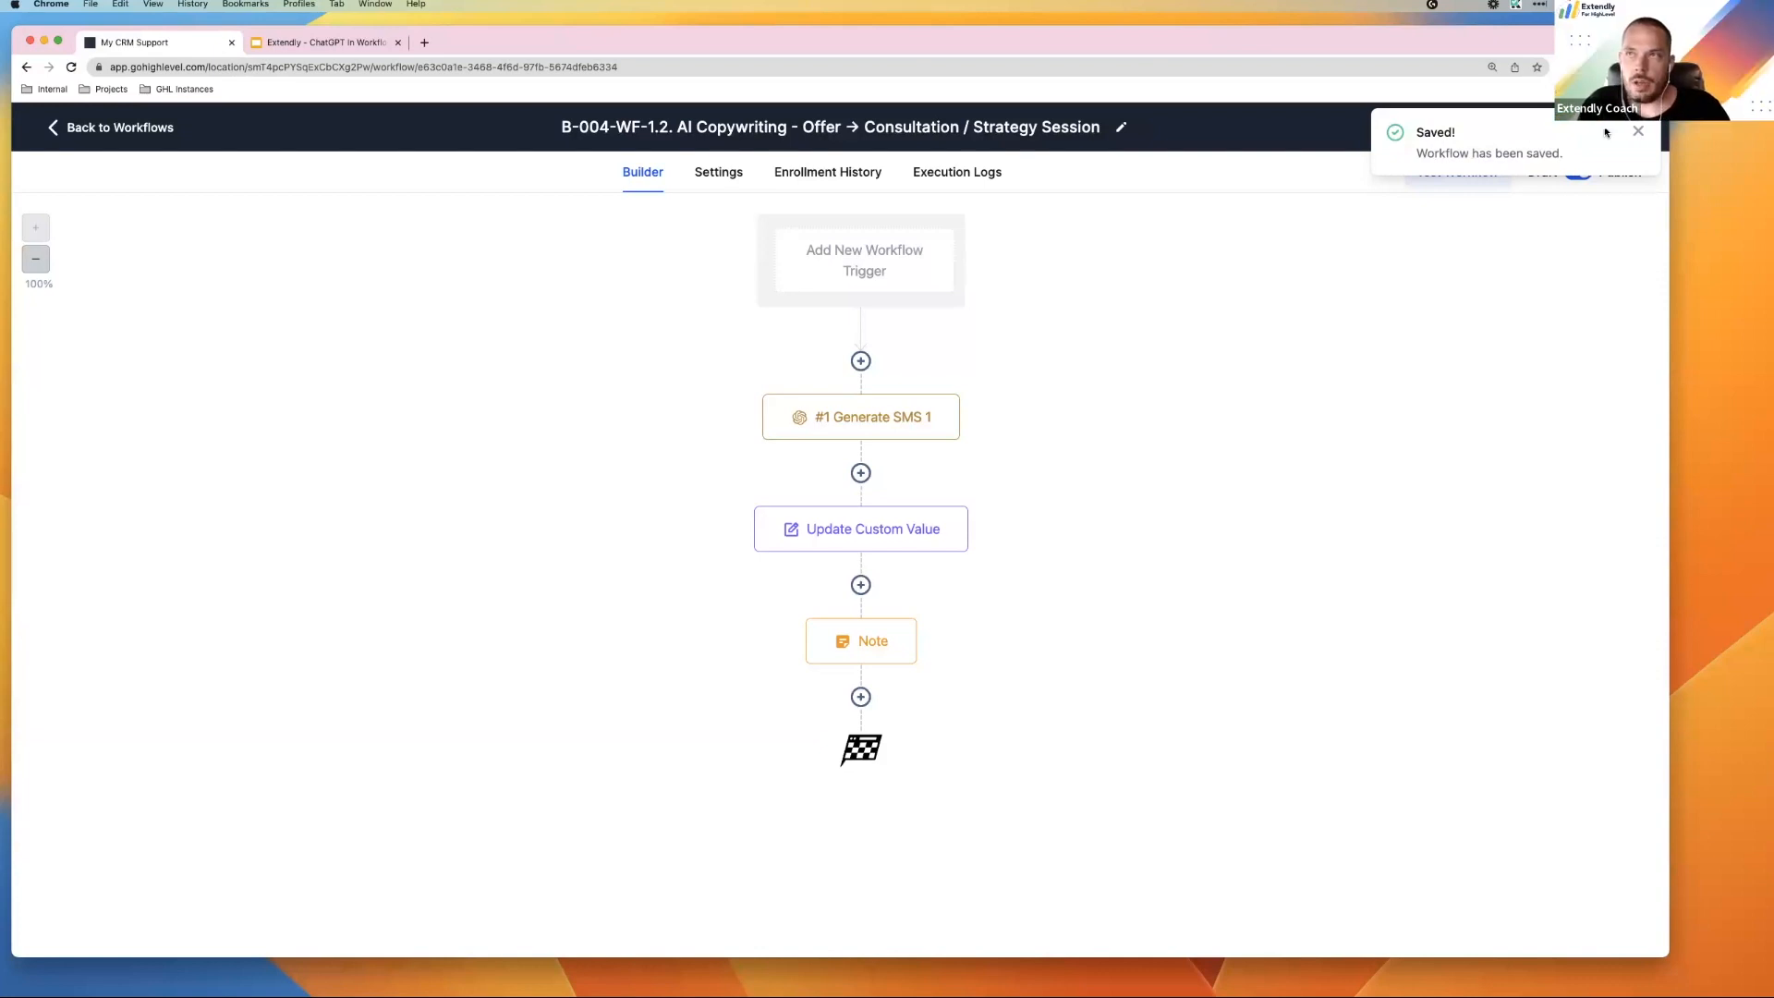
Leave the workflow, switch from the sub-account to the agency view, and open the agency's Company settings
click(116, 127)
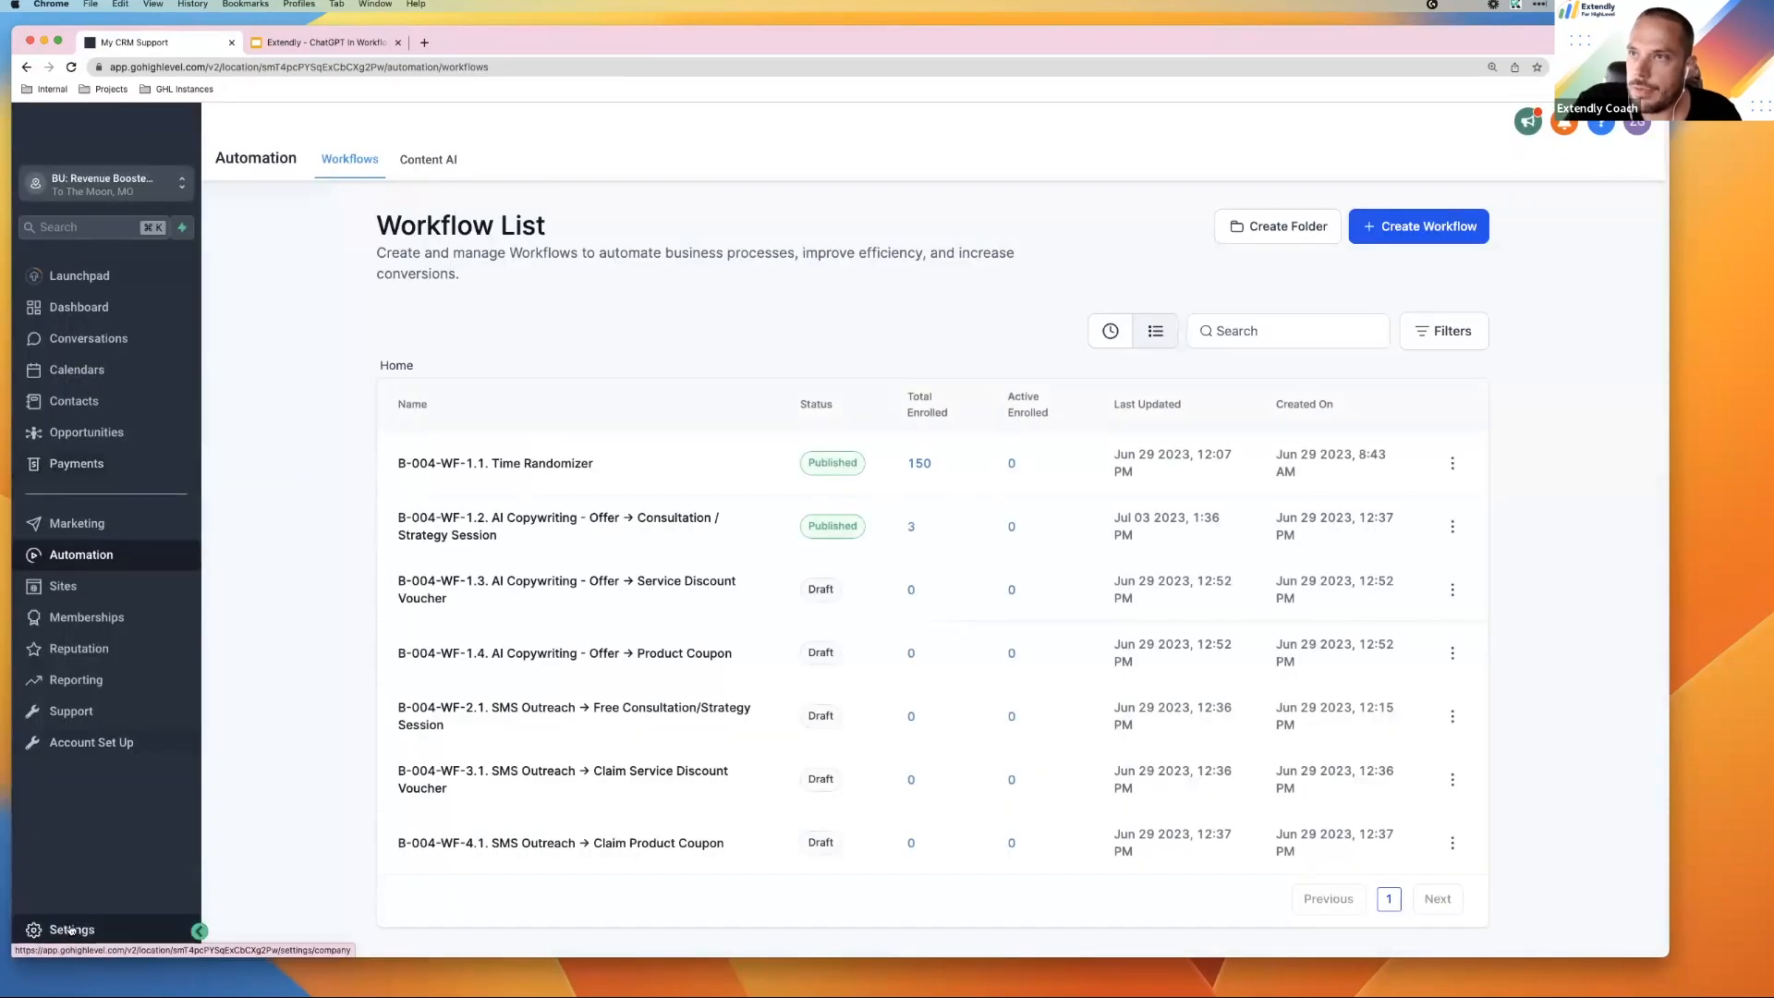
click(72, 930)
click(106, 180)
click(231, 344)
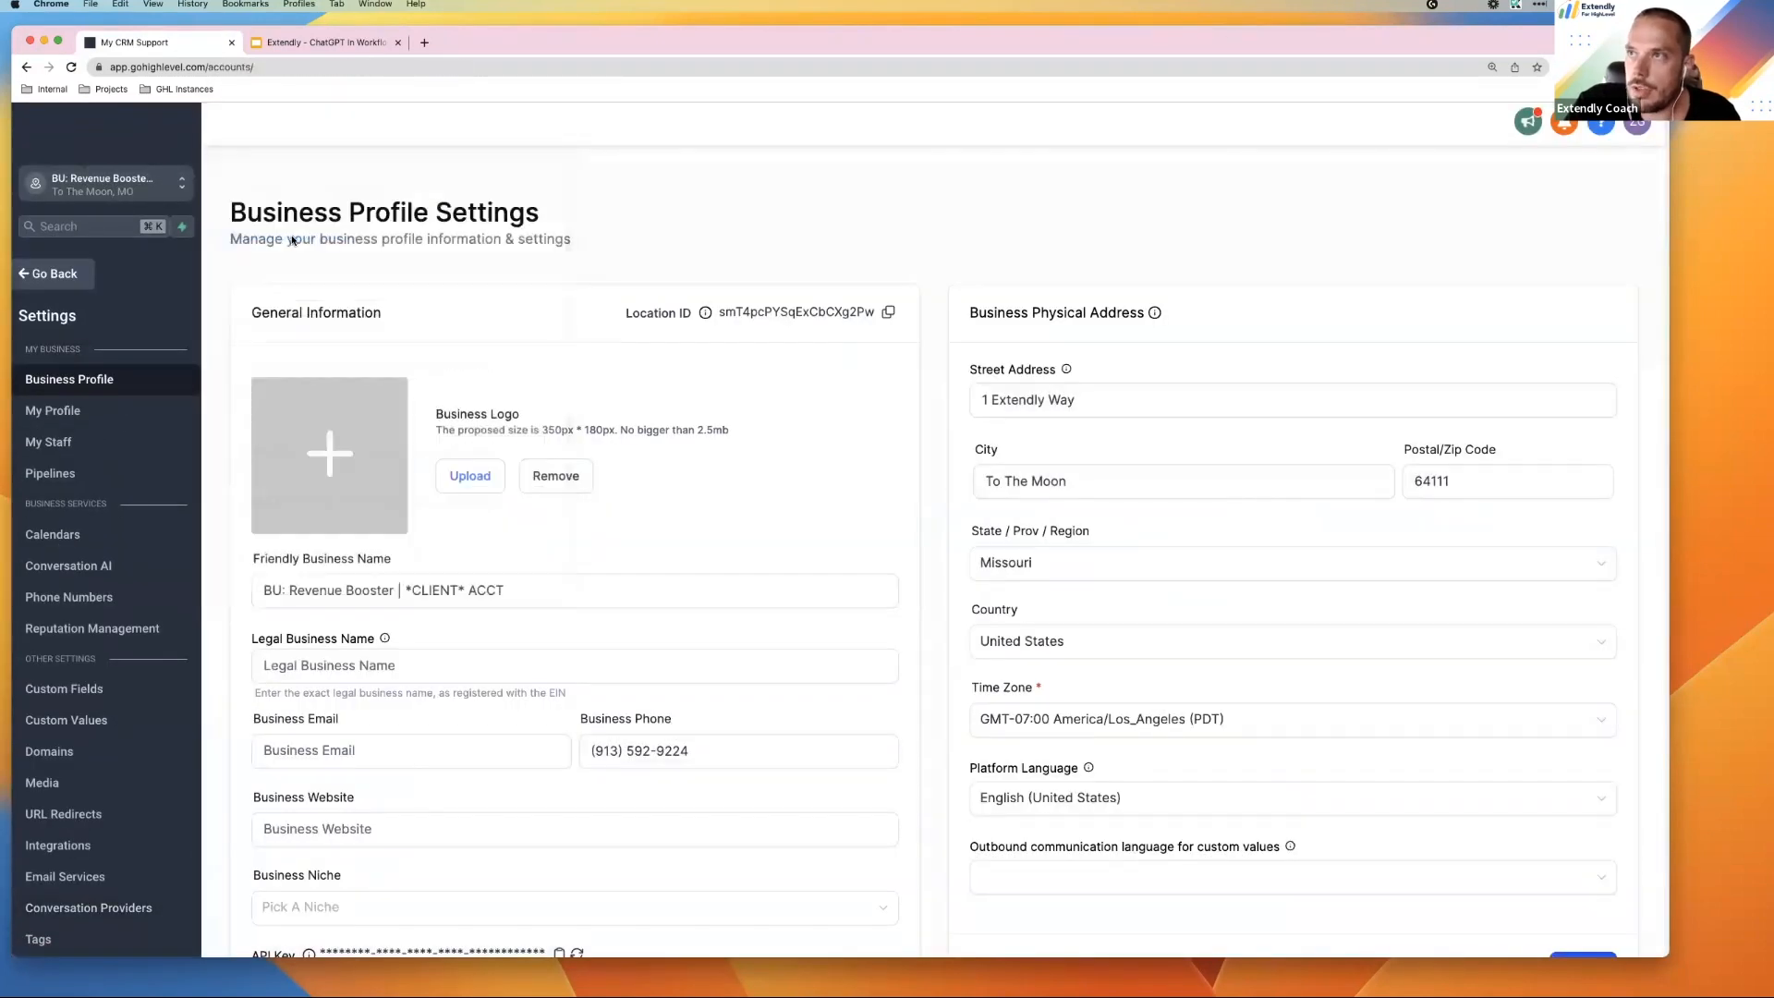
click(72, 929)
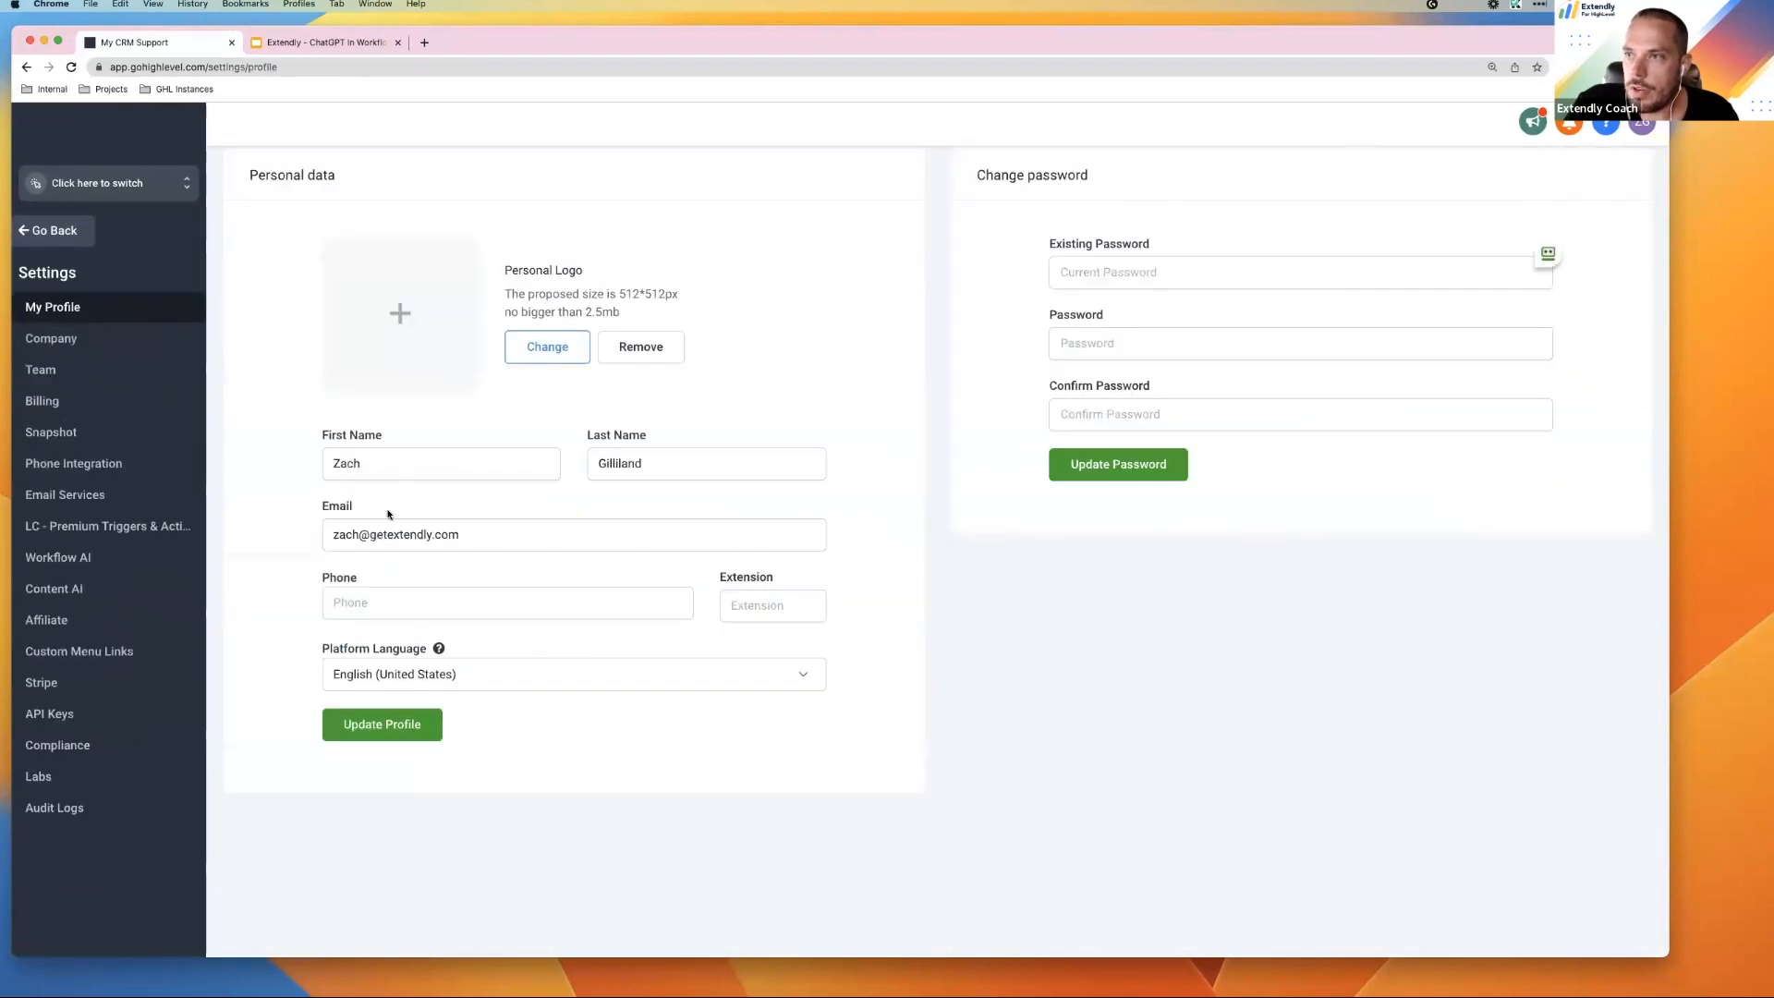
click(92, 340)
Examine the Enable Workflow AI and Enable Conversation AI options in the Company settings
scroll(1203, 625, down, 15)
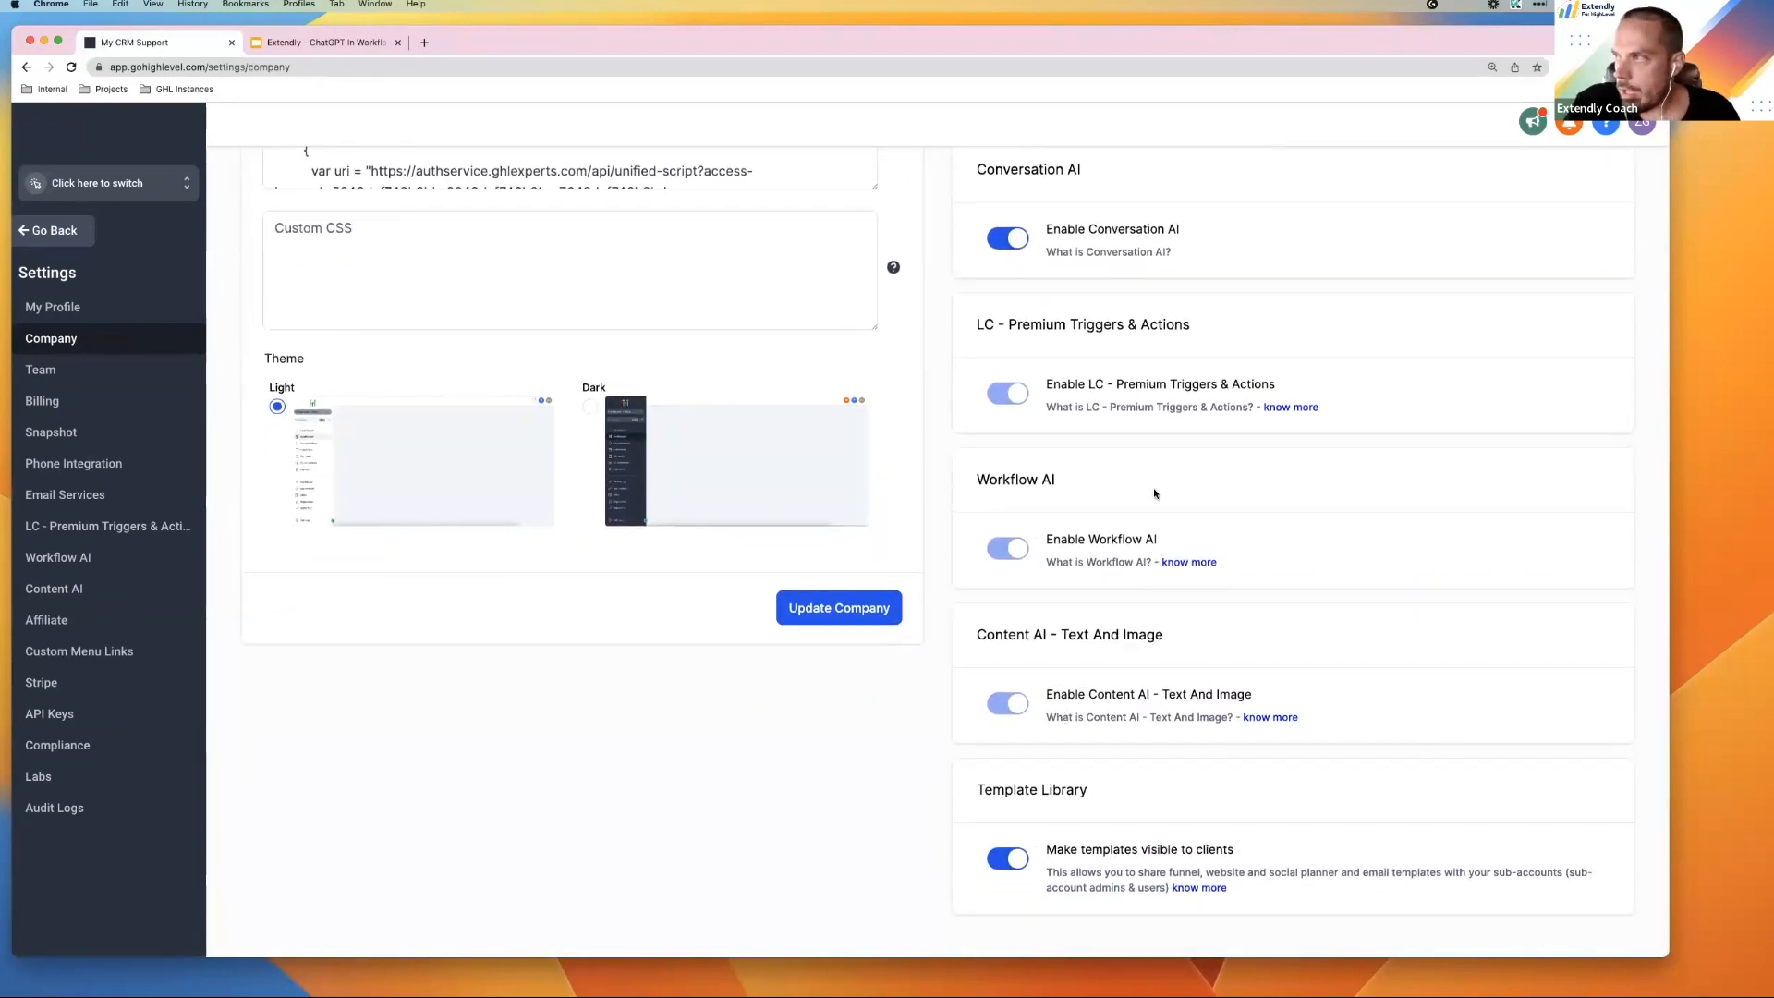
scroll(1154, 493, down, 1)
drag(1144, 515, 1047, 518)
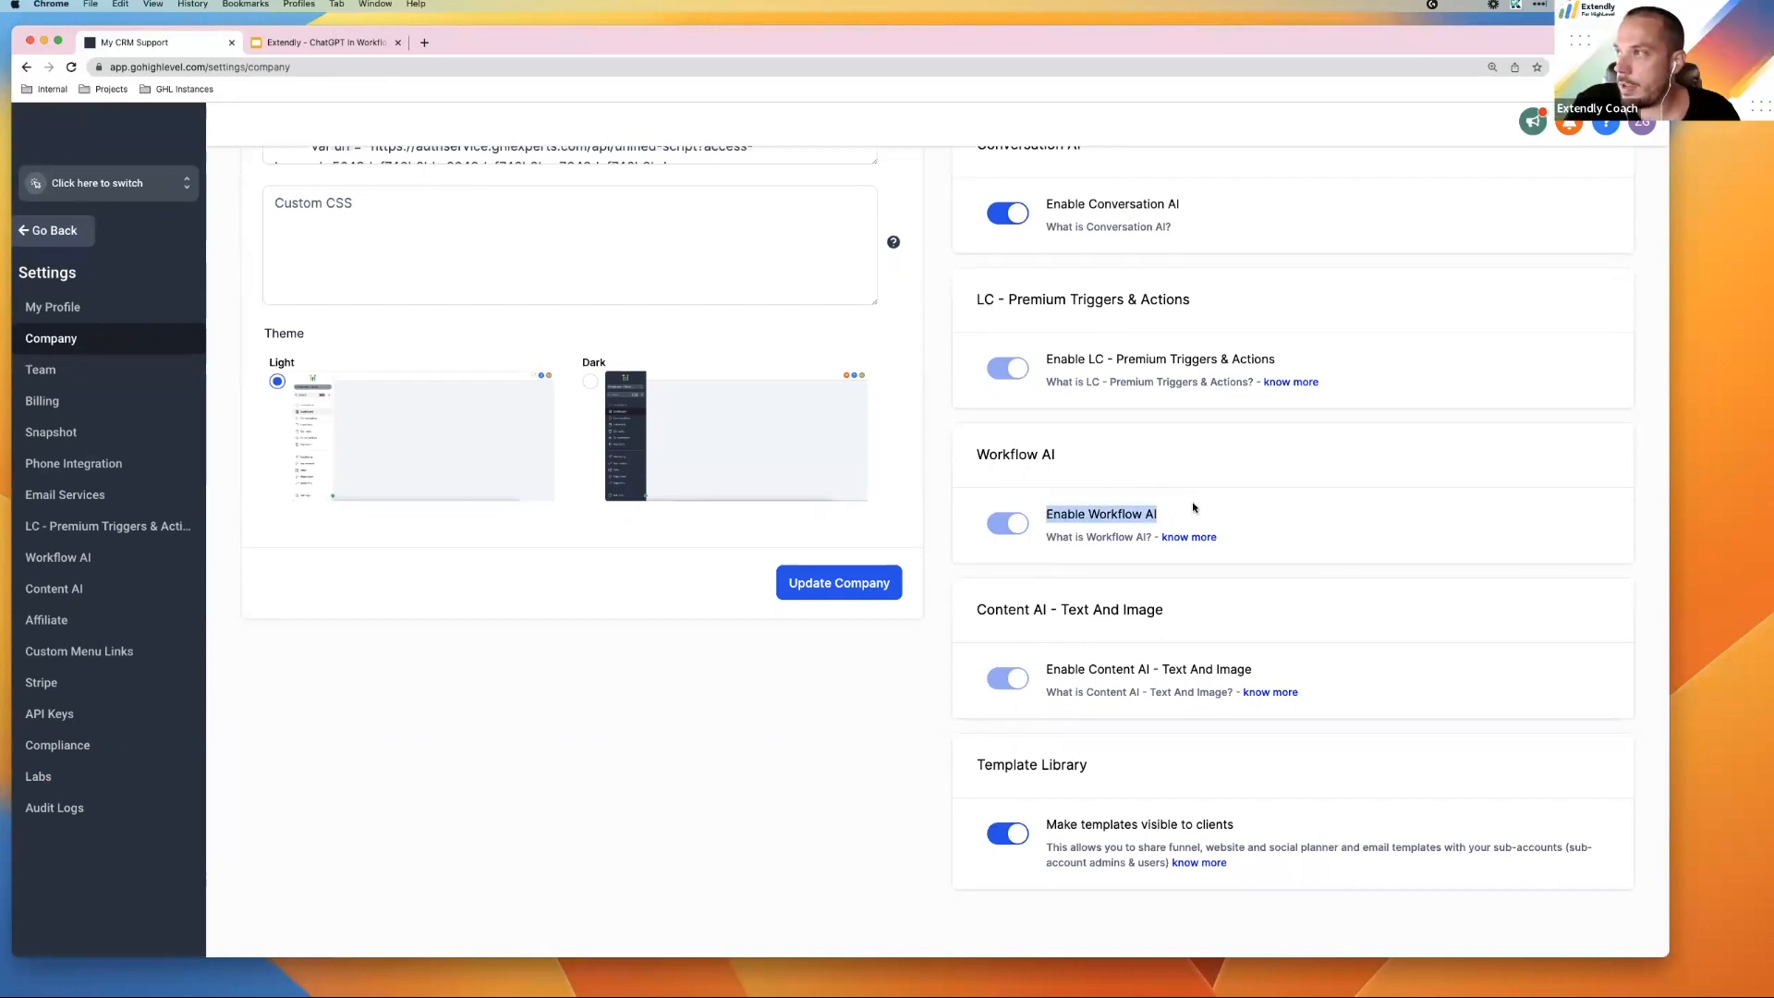
scroll(1194, 508, up, 2)
drag(1195, 257, 1045, 255)
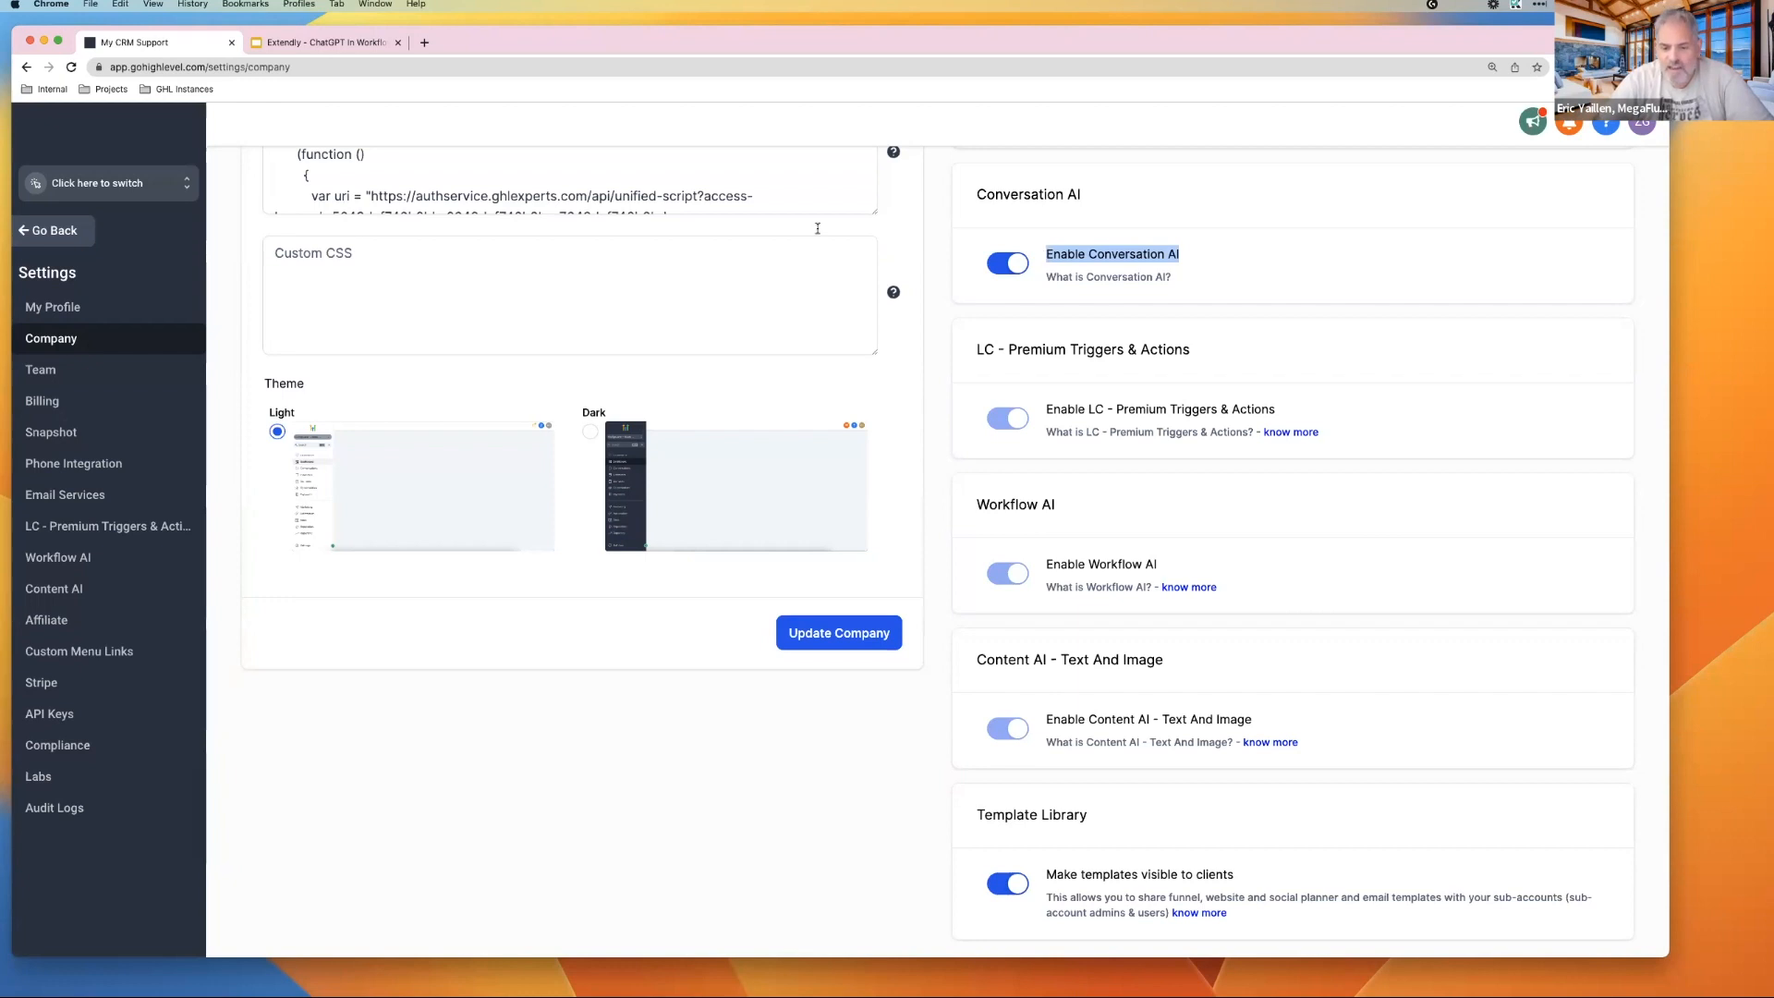
Switch back to the BU: Revenue Booster | *CLIENT* ACCT sub-account
click(162, 194)
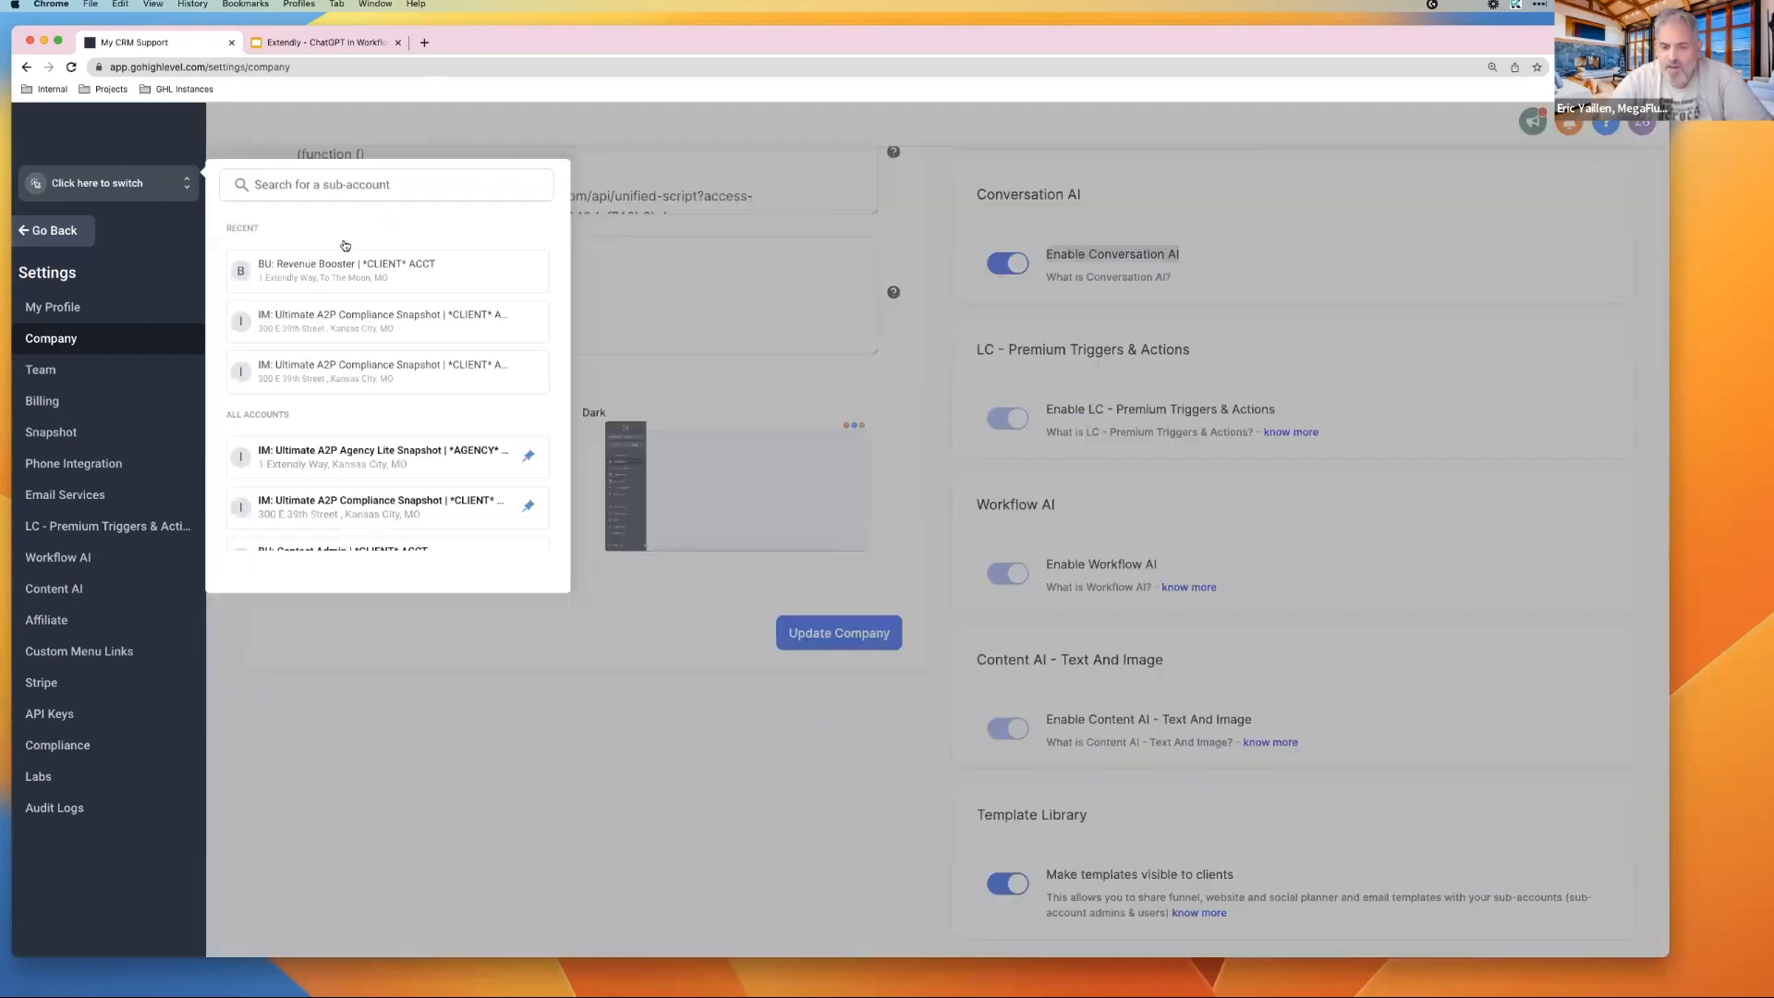
click(390, 275)
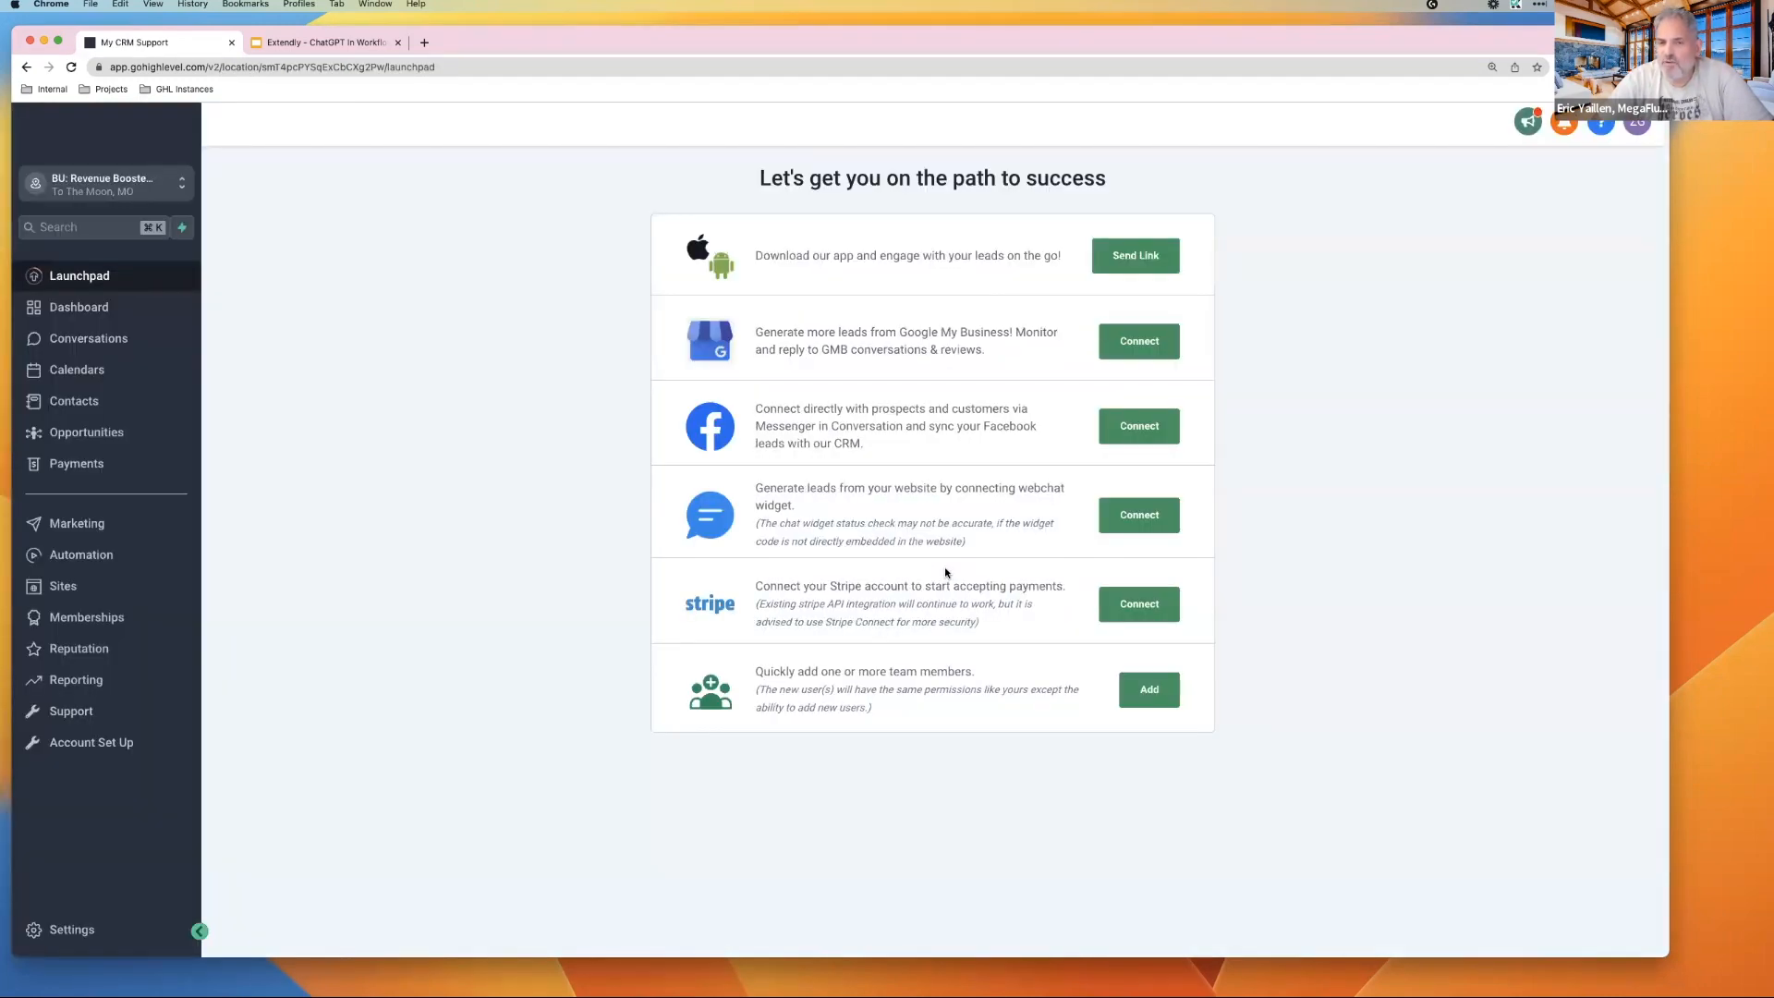
Open the workflow "B-004-WF-1.2. AI Copywriting - Offer → Consultation / Strategy Session" from the automation workflow list
click(102, 555)
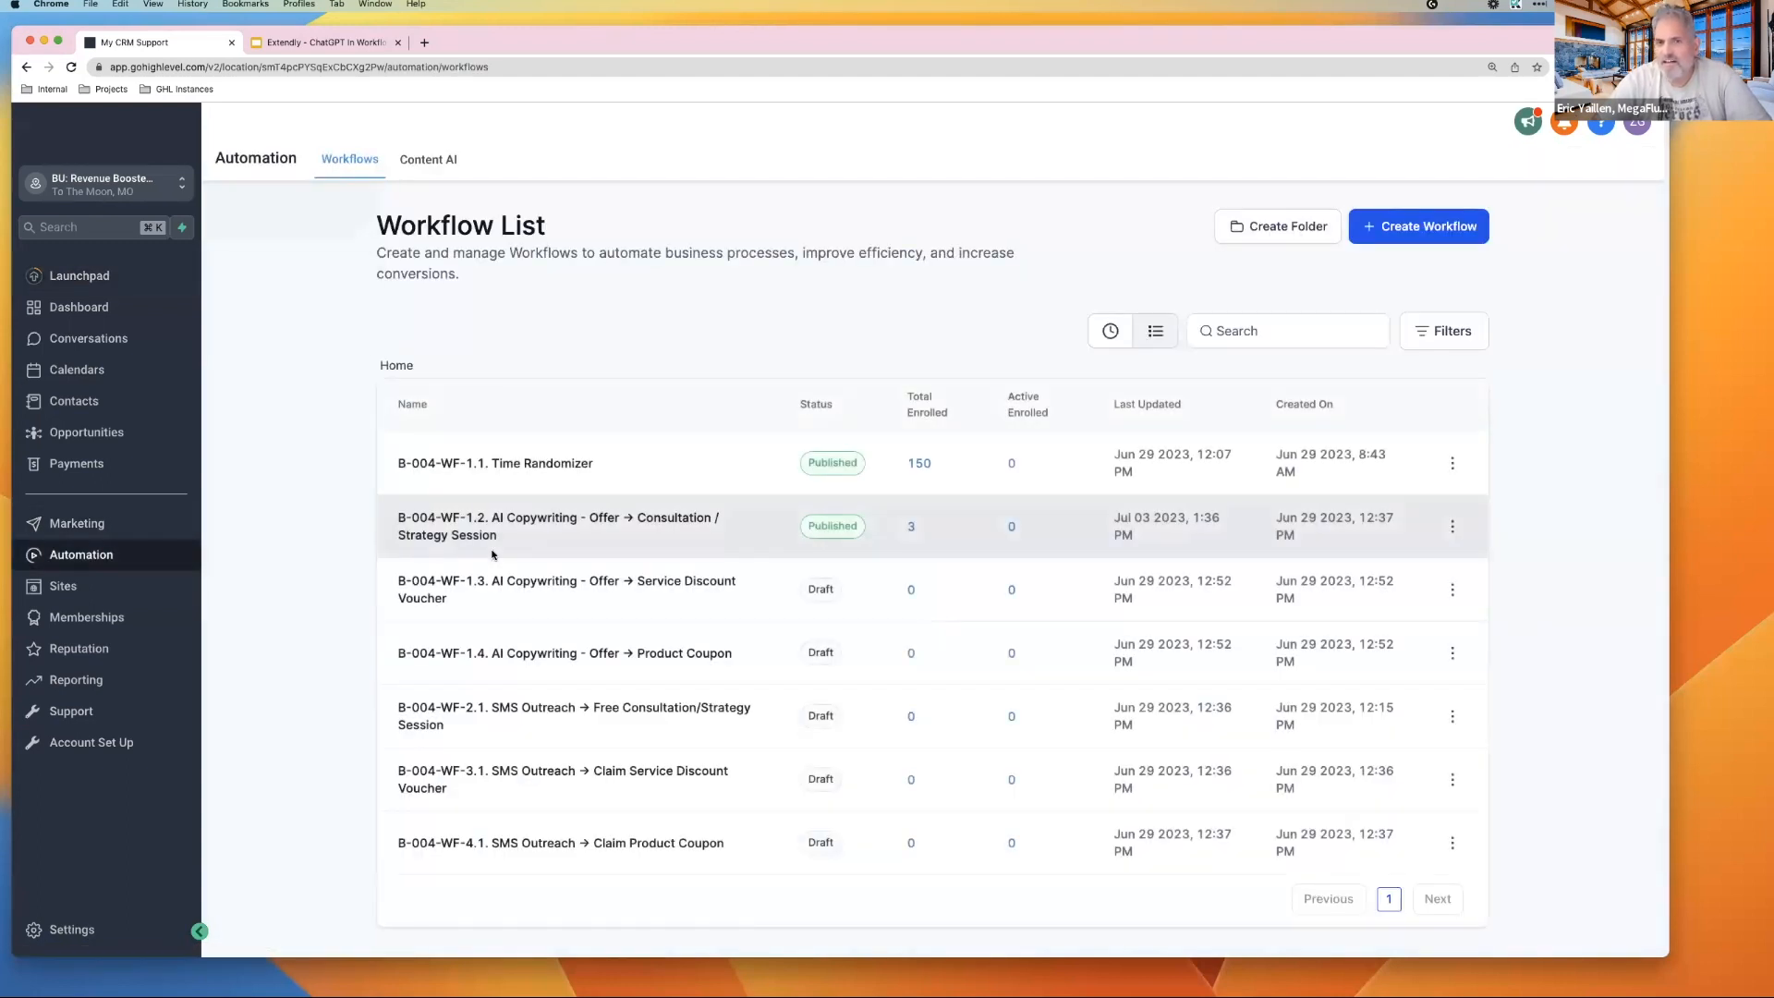
click(605, 523)
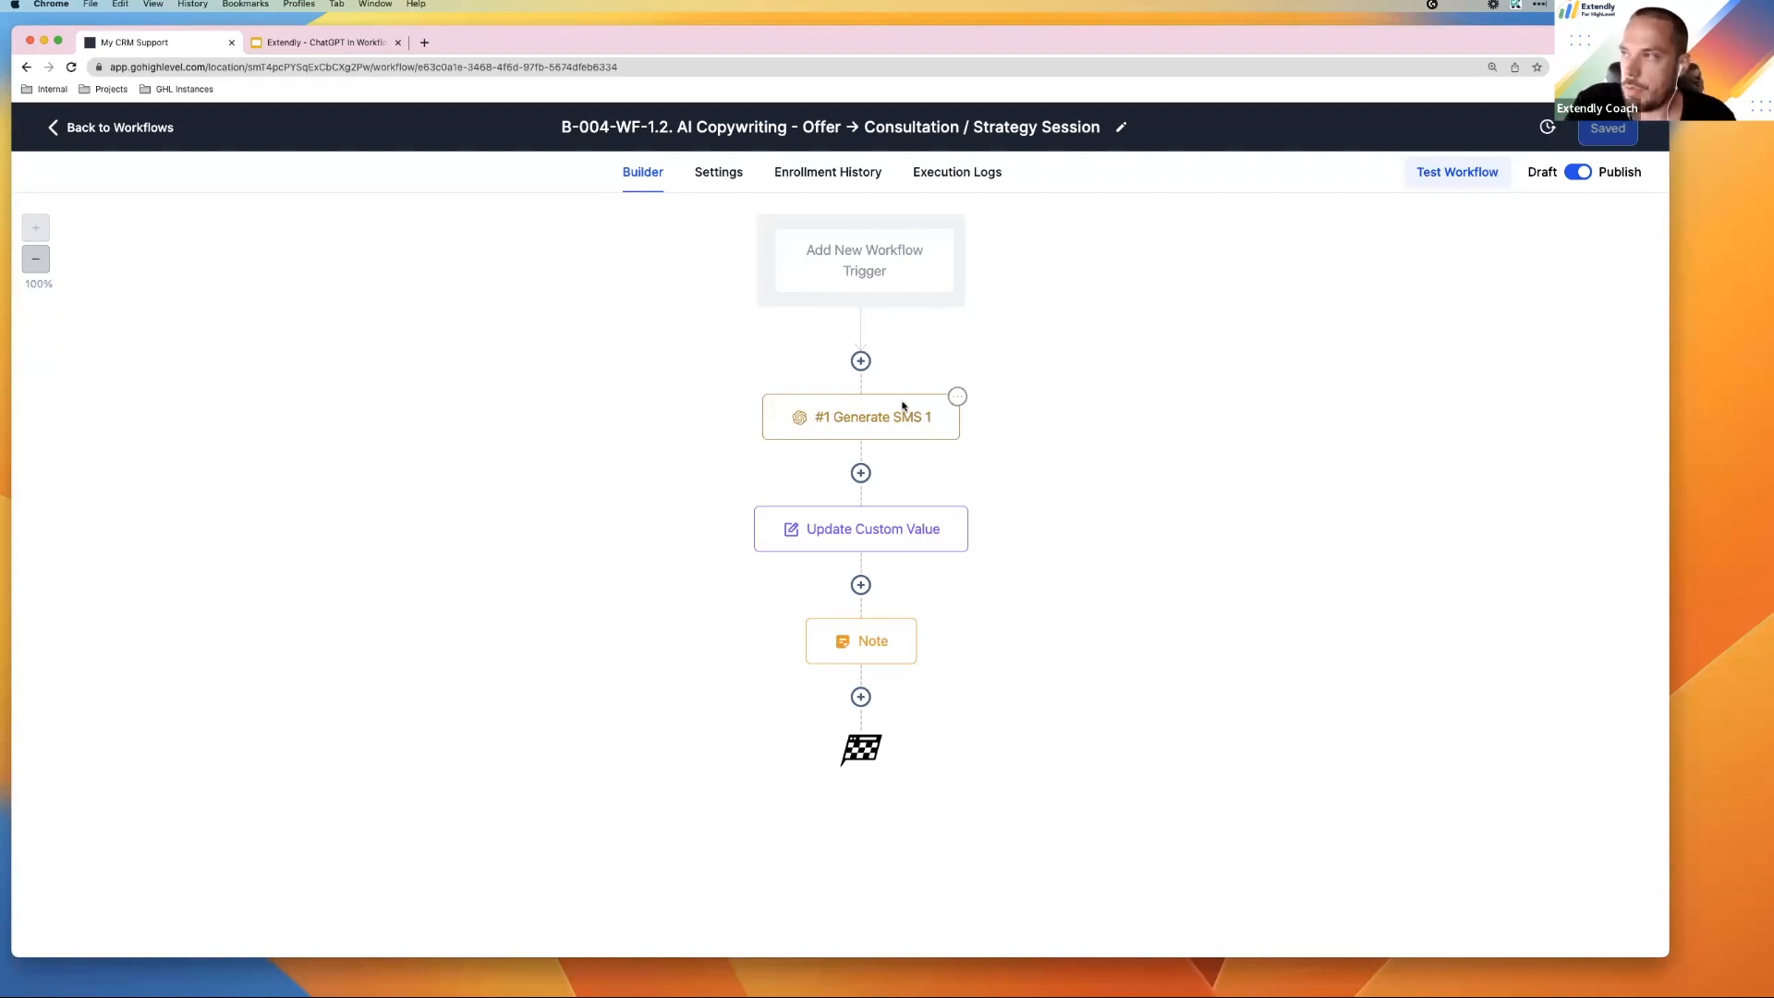
Draft a ChatGPT action after the note with the prompt "Reference the headline:" followed by the Generate SMS 1 response value, and discard it
click(860, 699)
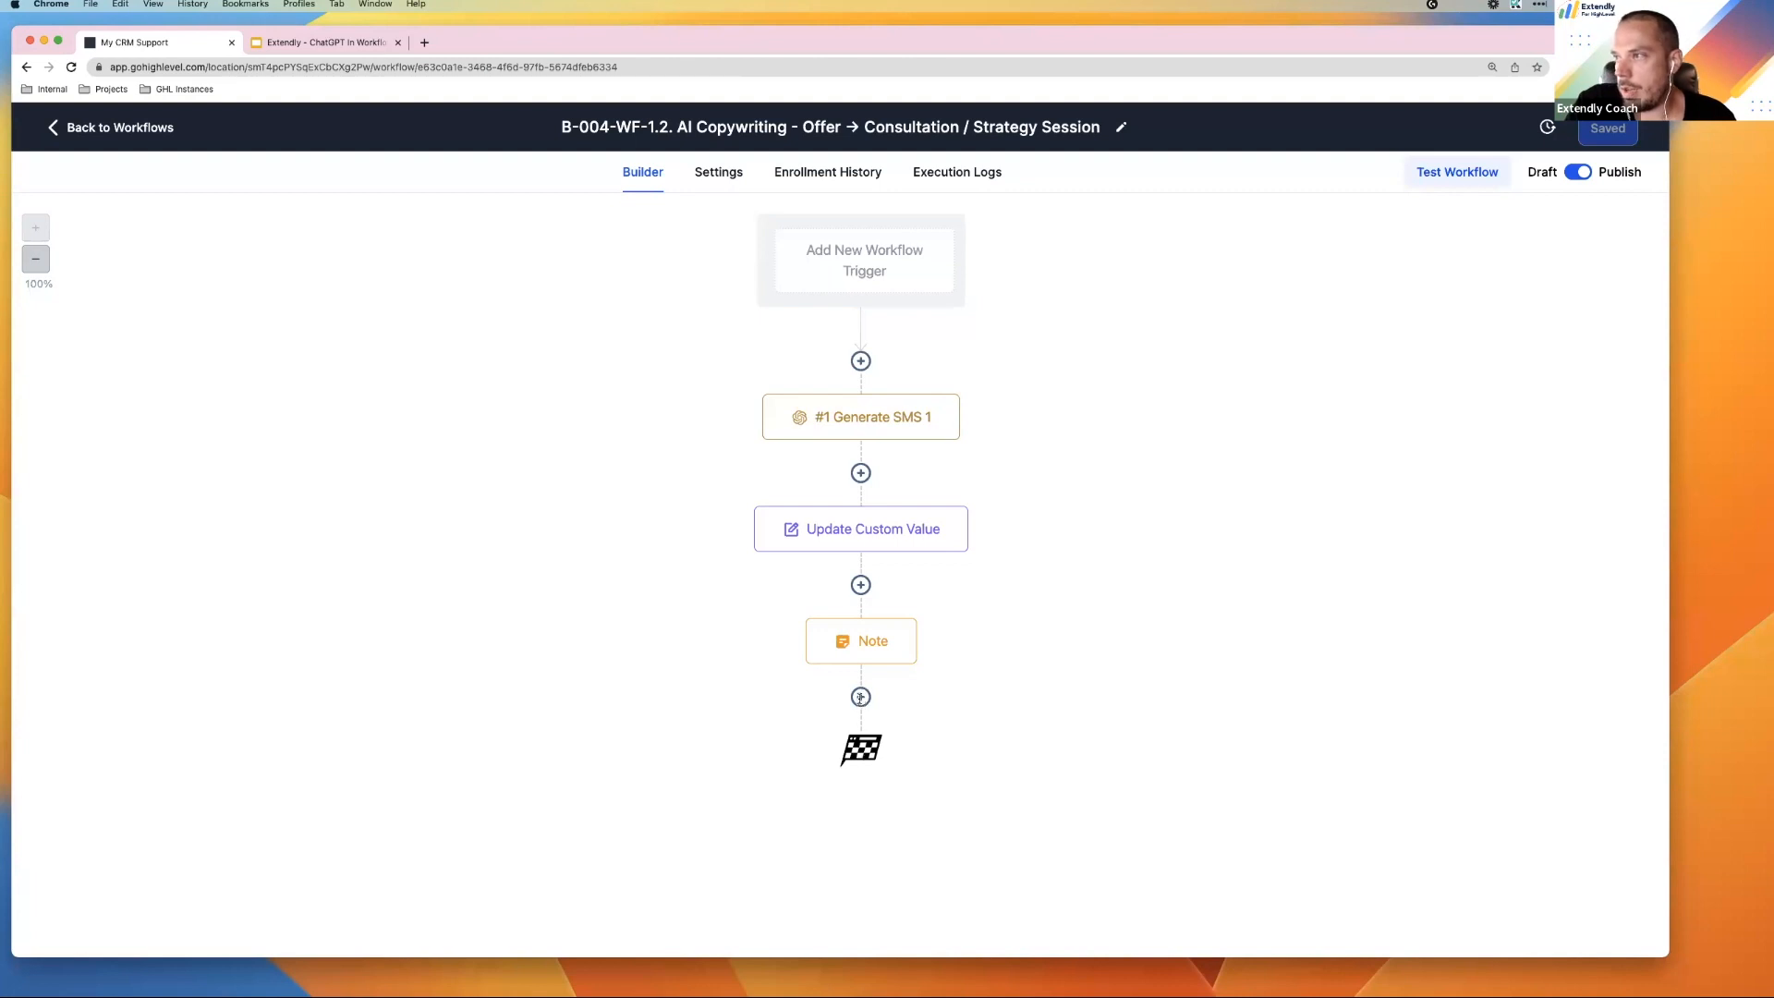
click(1347, 578)
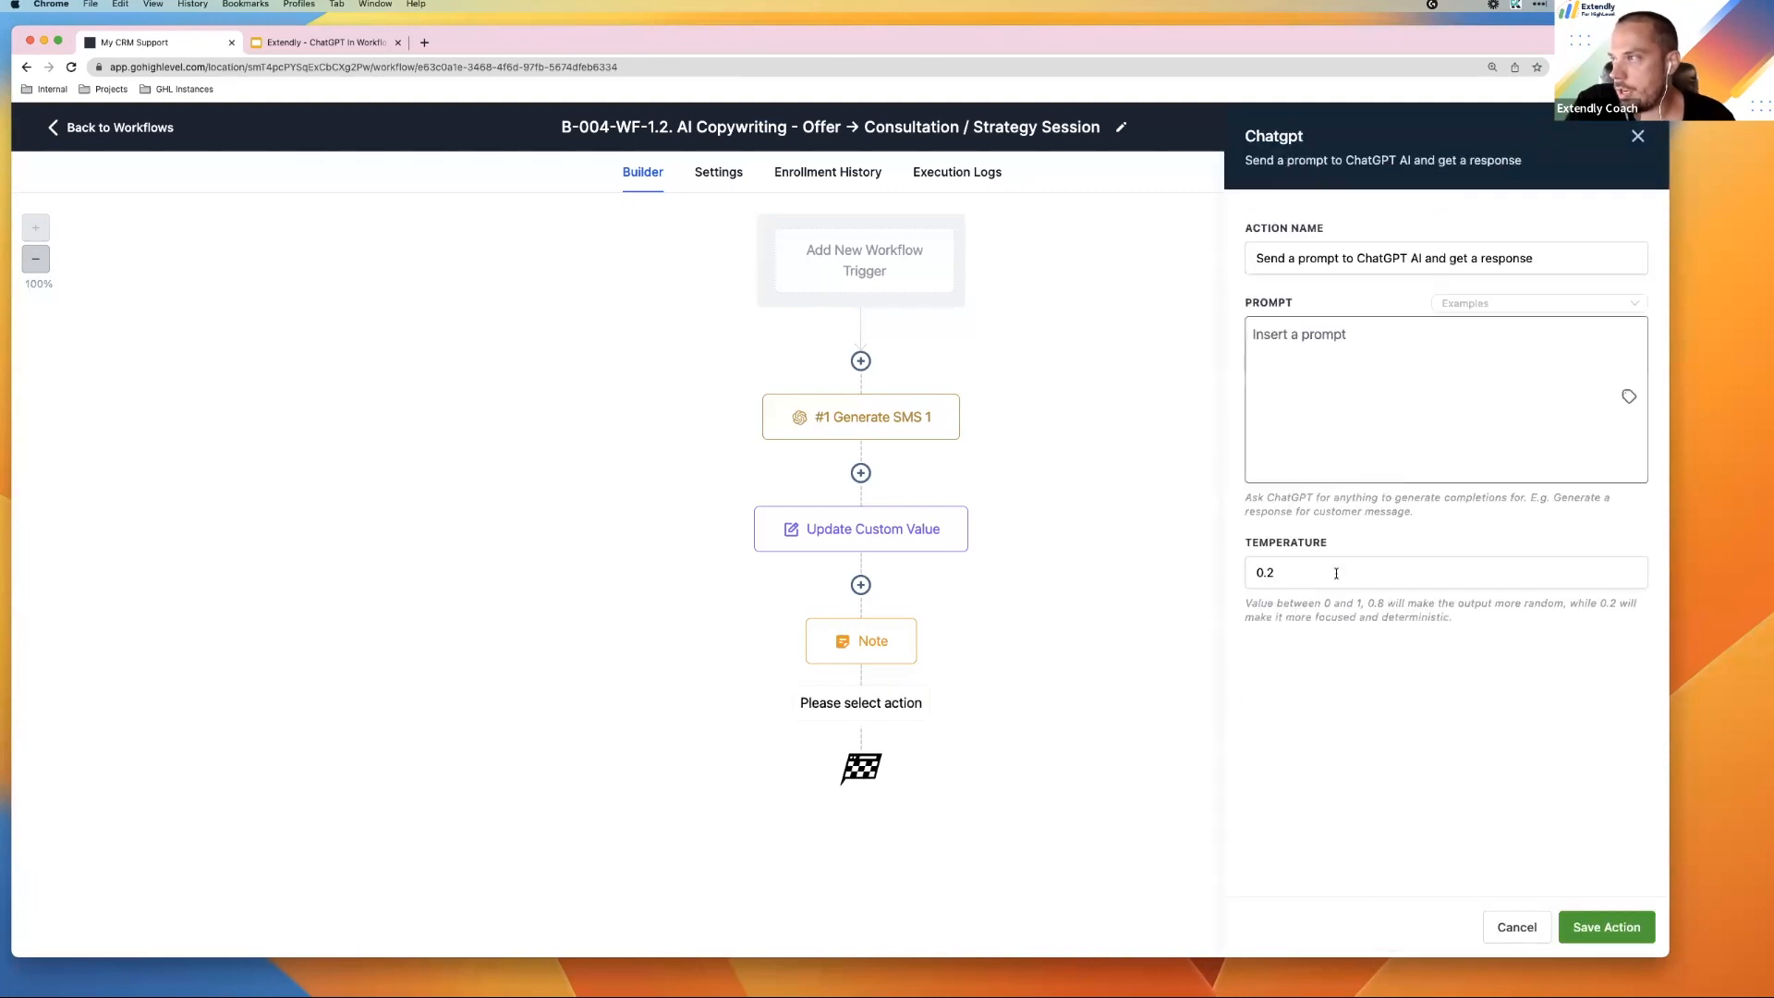
click(1399, 413)
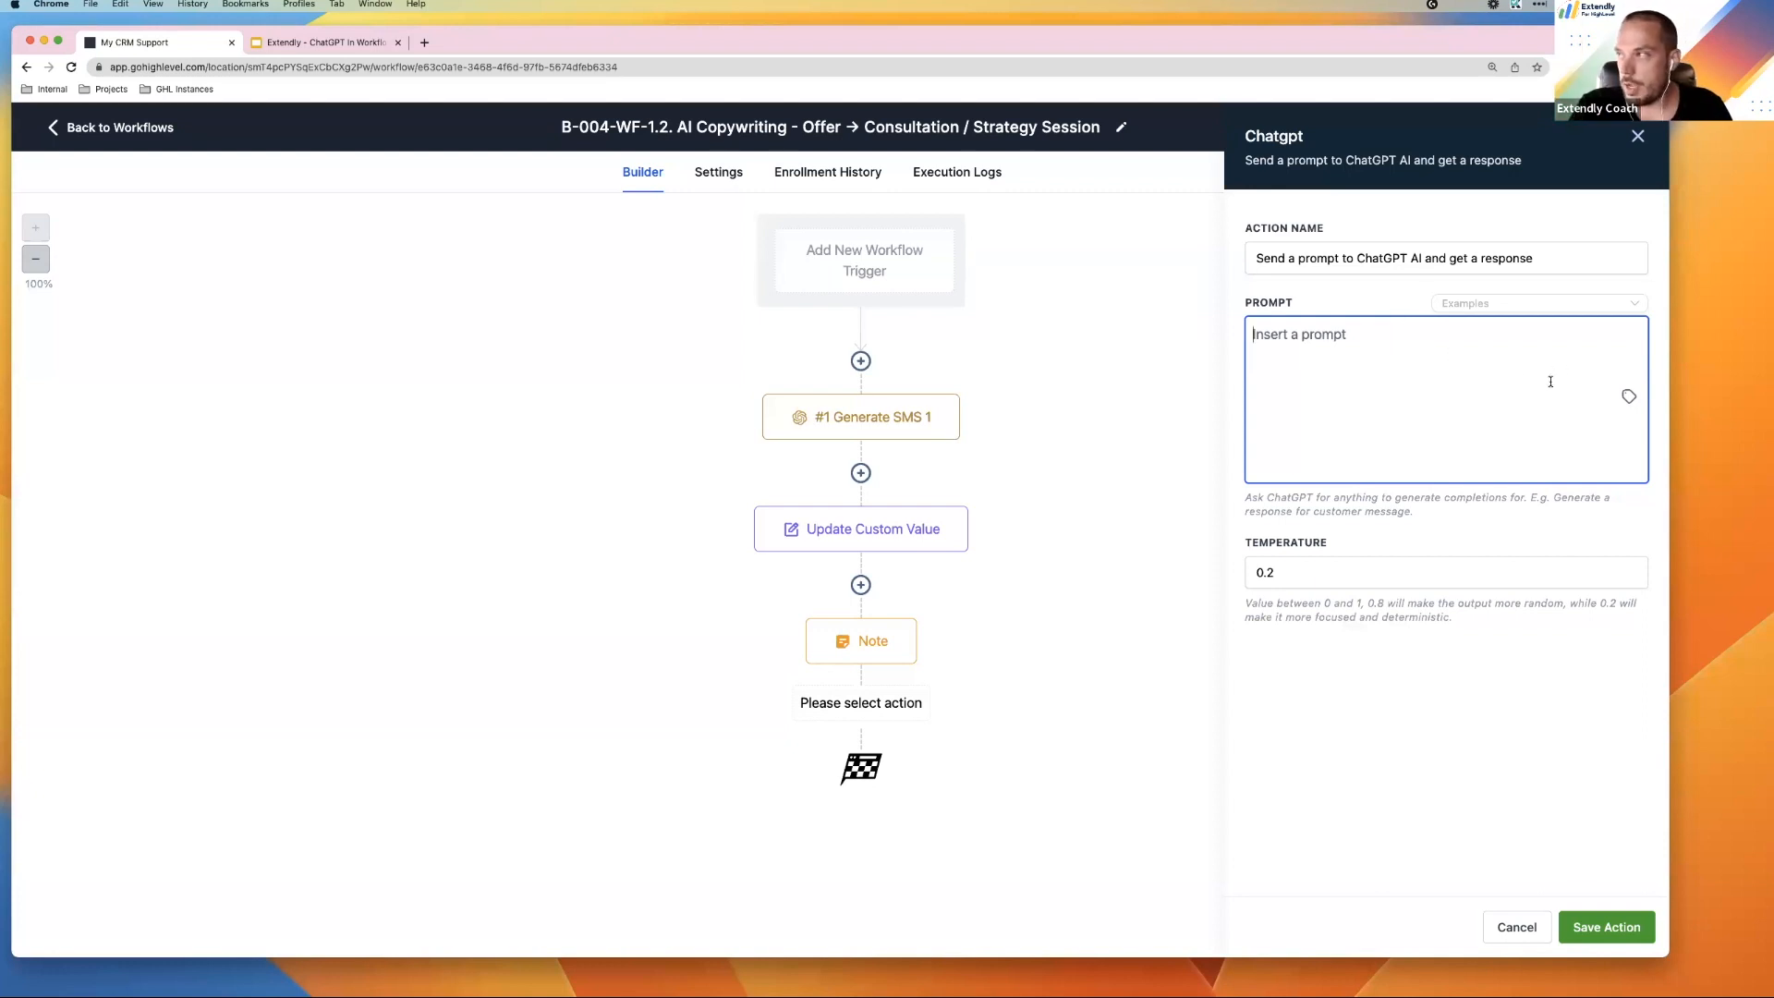
text(Refer)
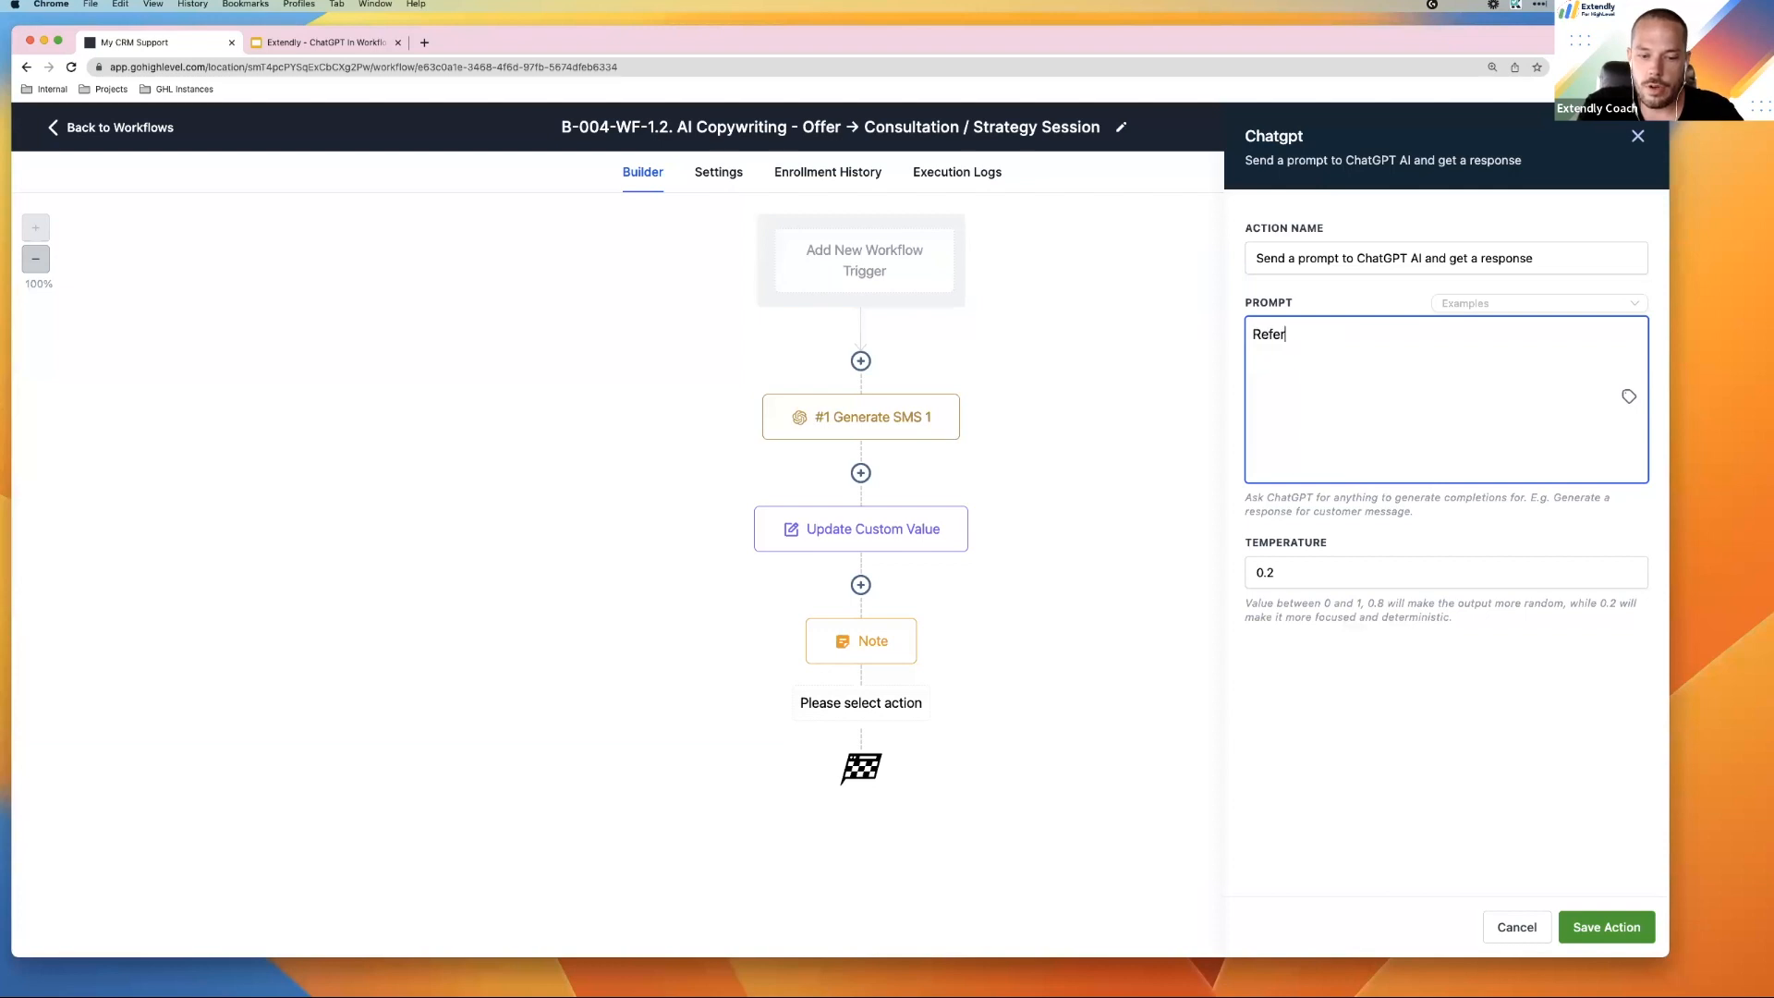
text(ence the headline)
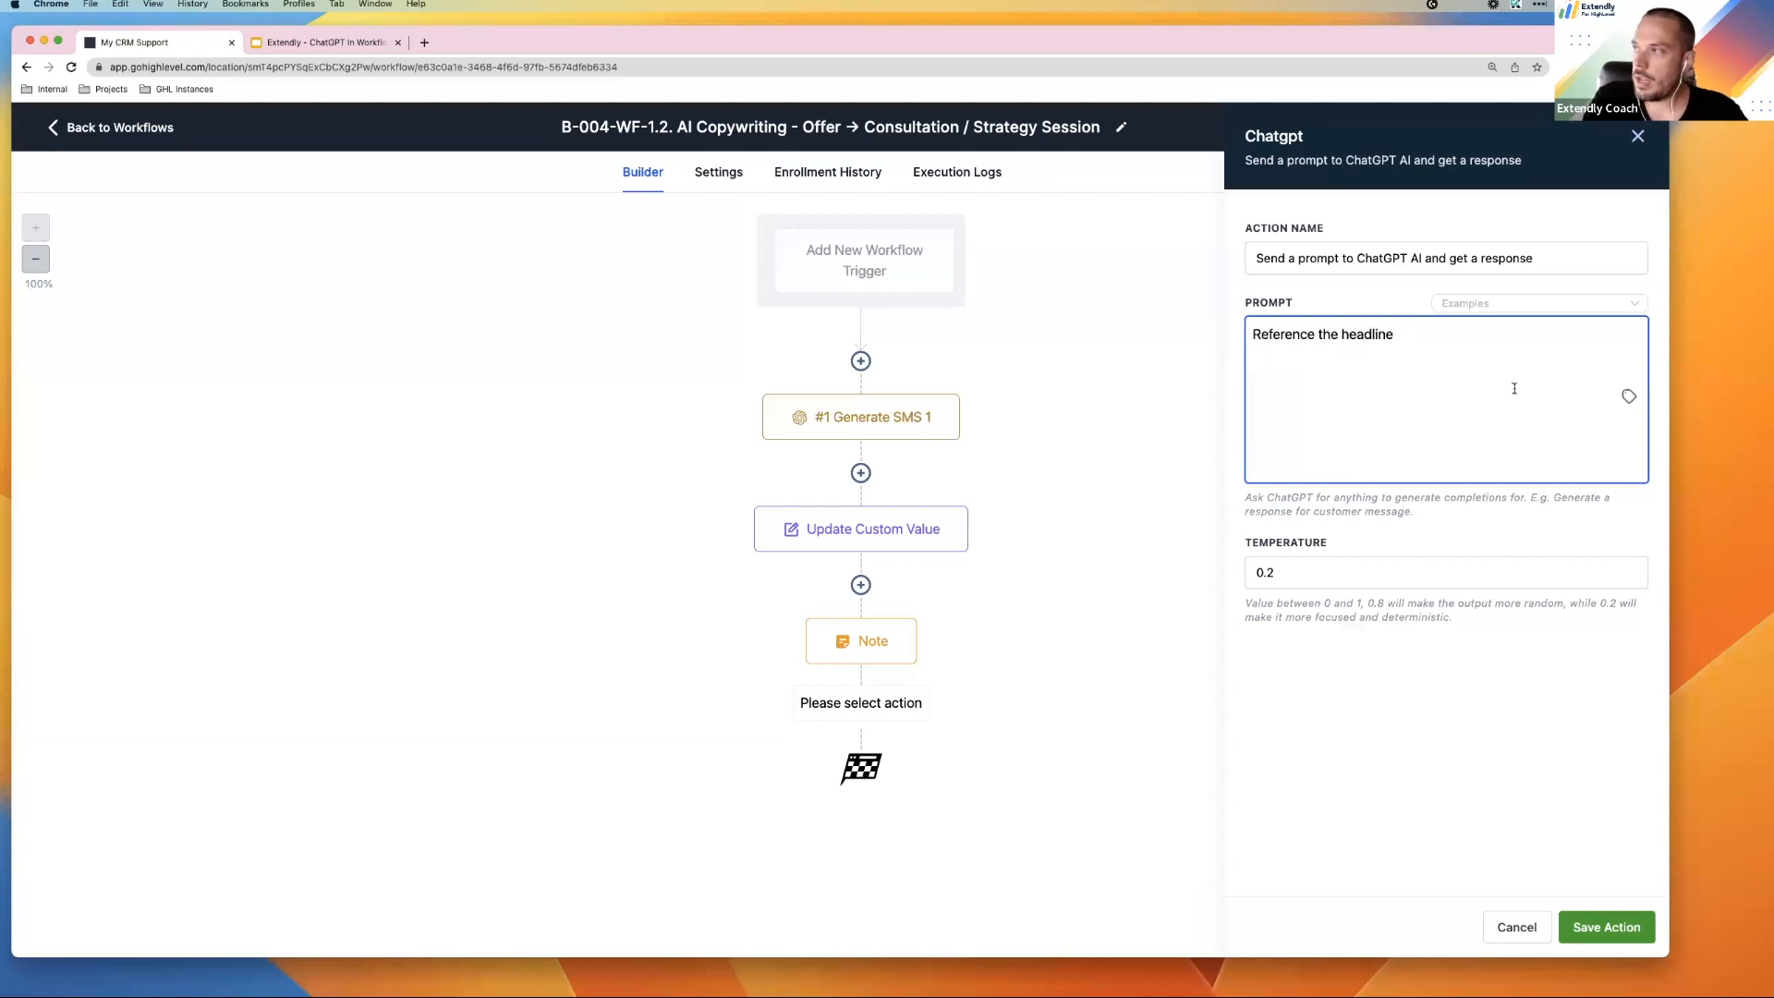
text(:)
click(1629, 396)
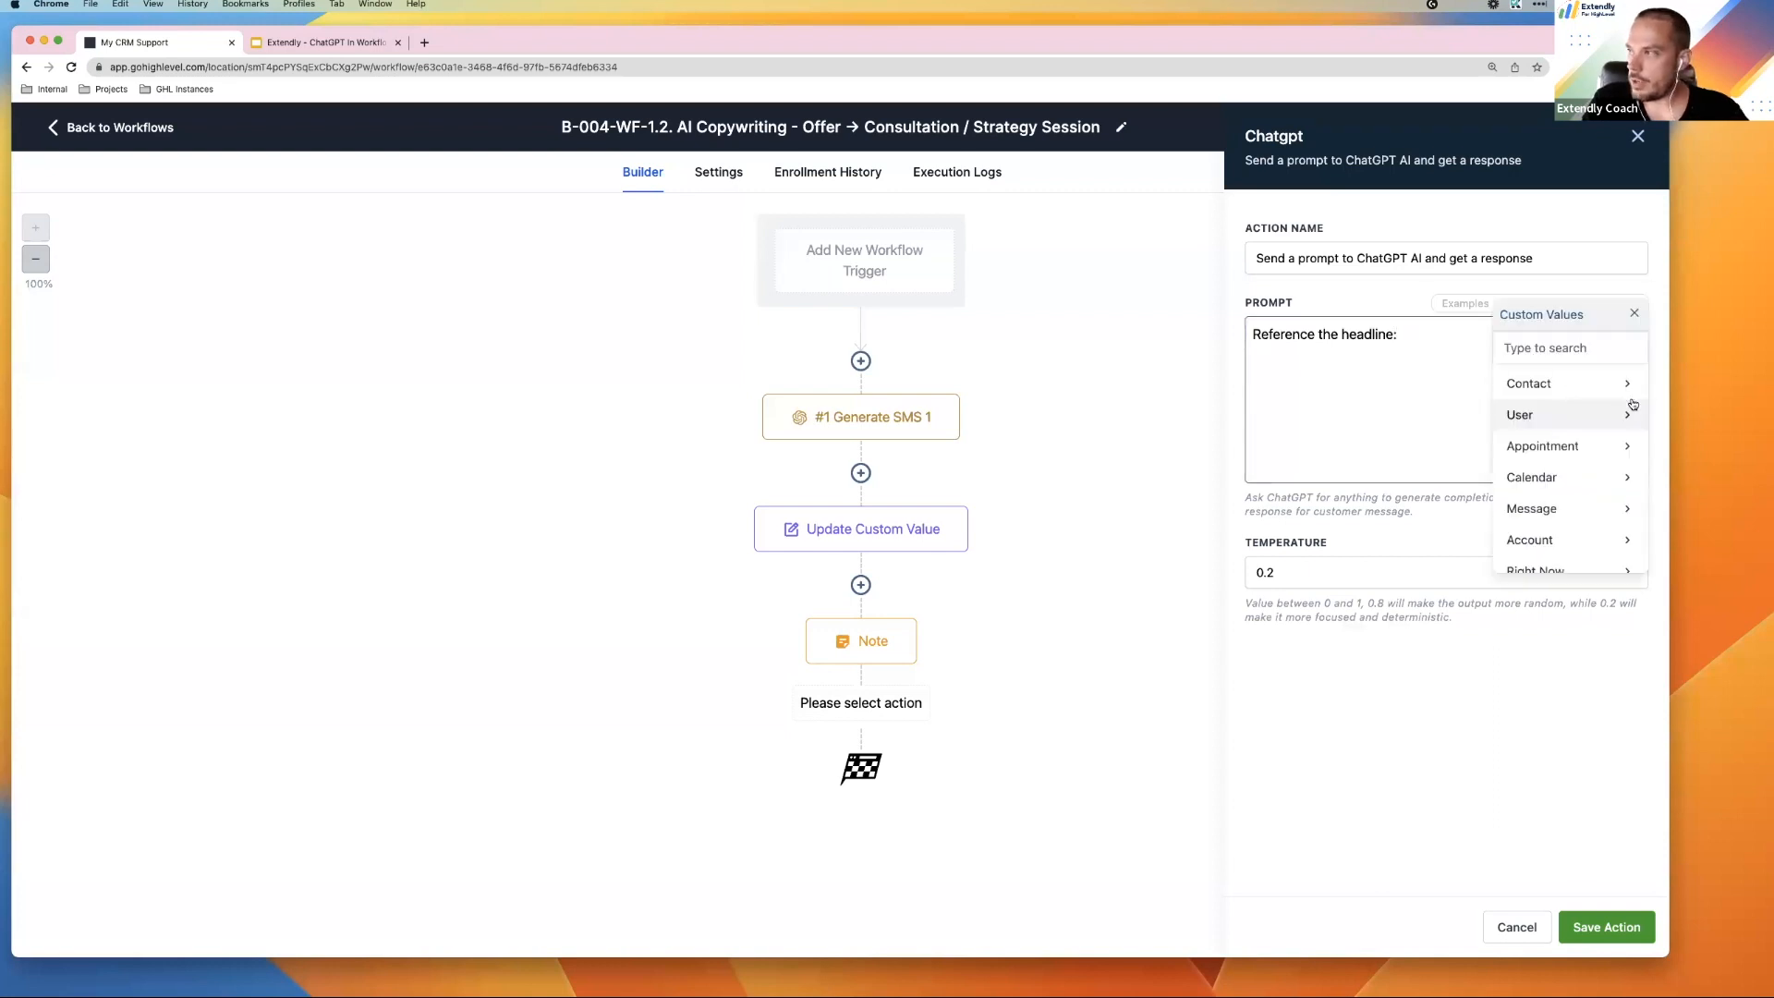
scroll(1561, 503, down, 3)
click(1553, 519)
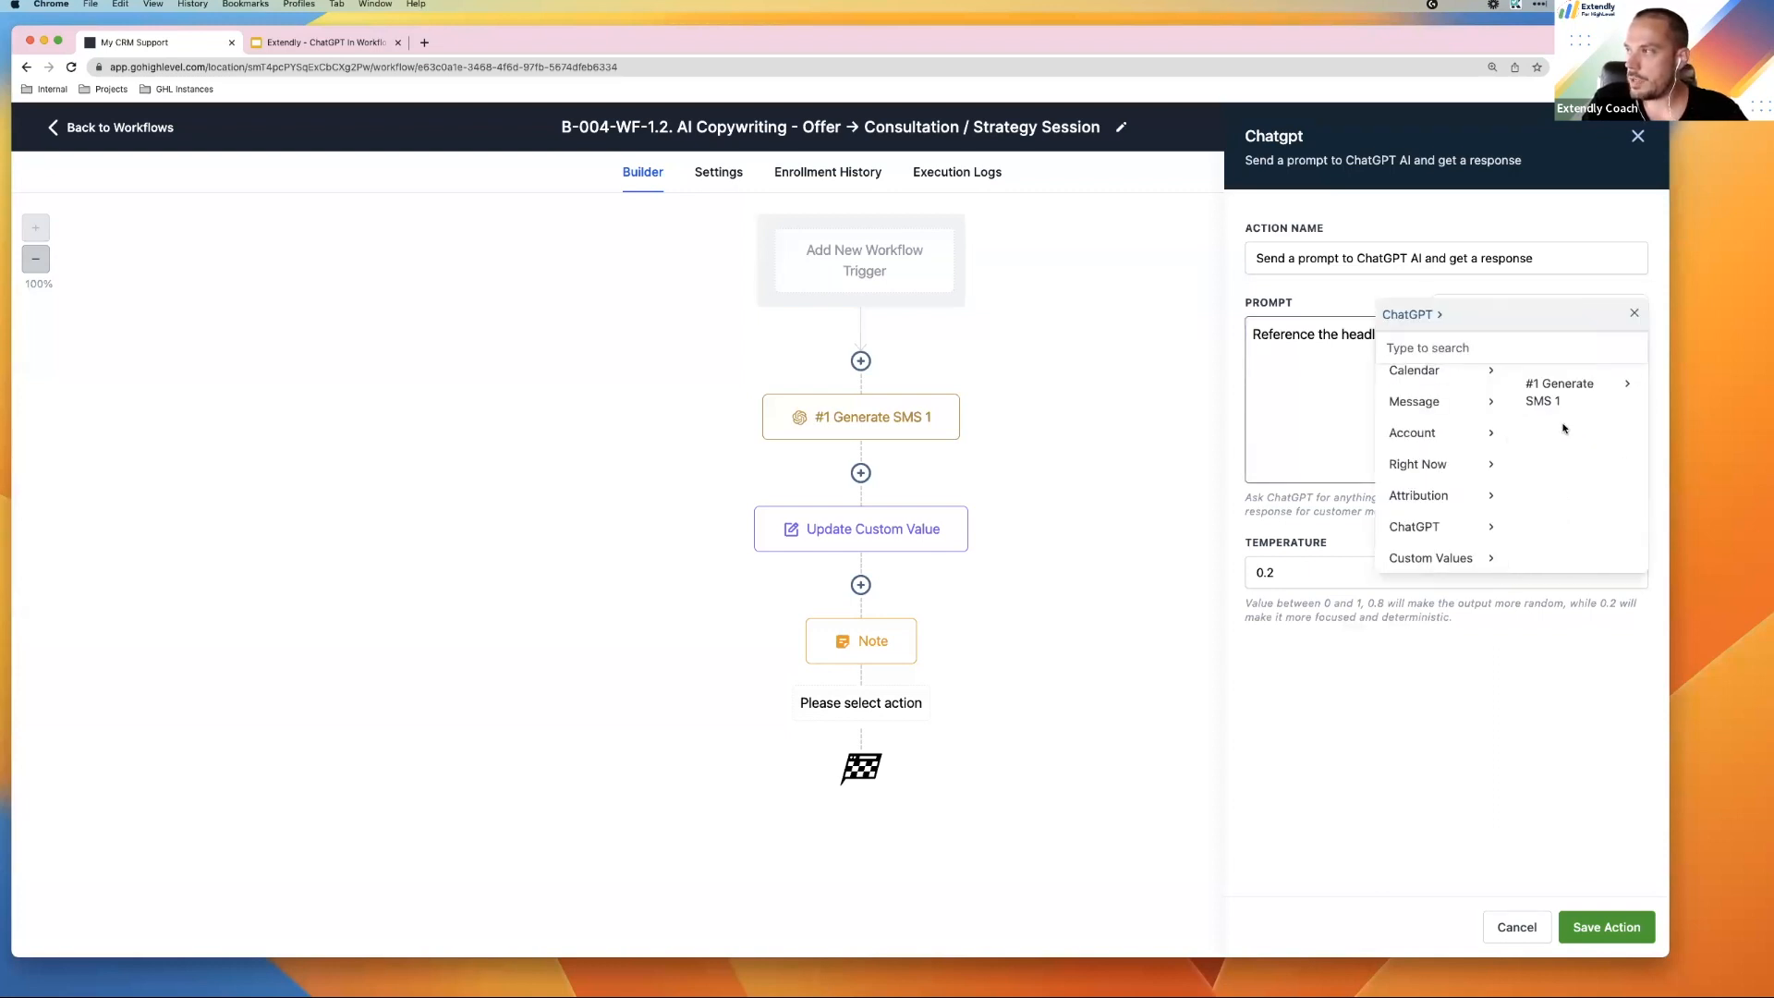
click(1576, 404)
click(1576, 393)
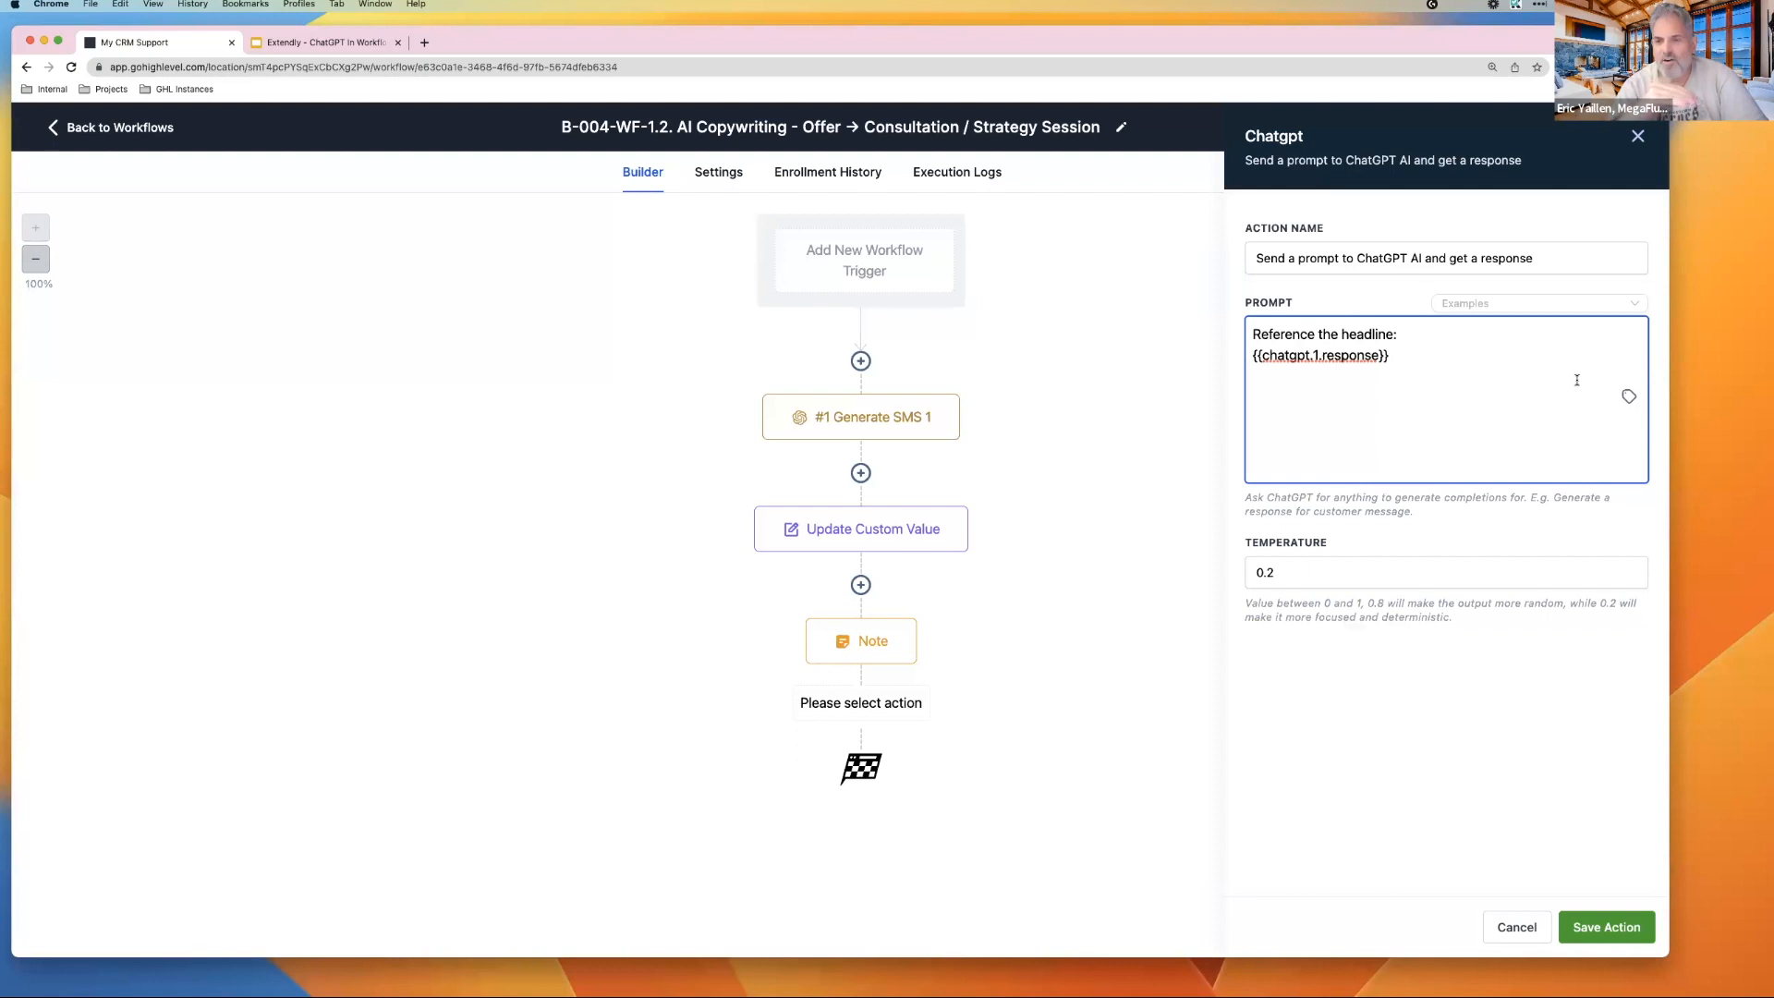
click(1517, 926)
Add a ChatGPT action after the note with the placeholder prompt "ijrdofihdsoihf" and save the action
click(862, 698)
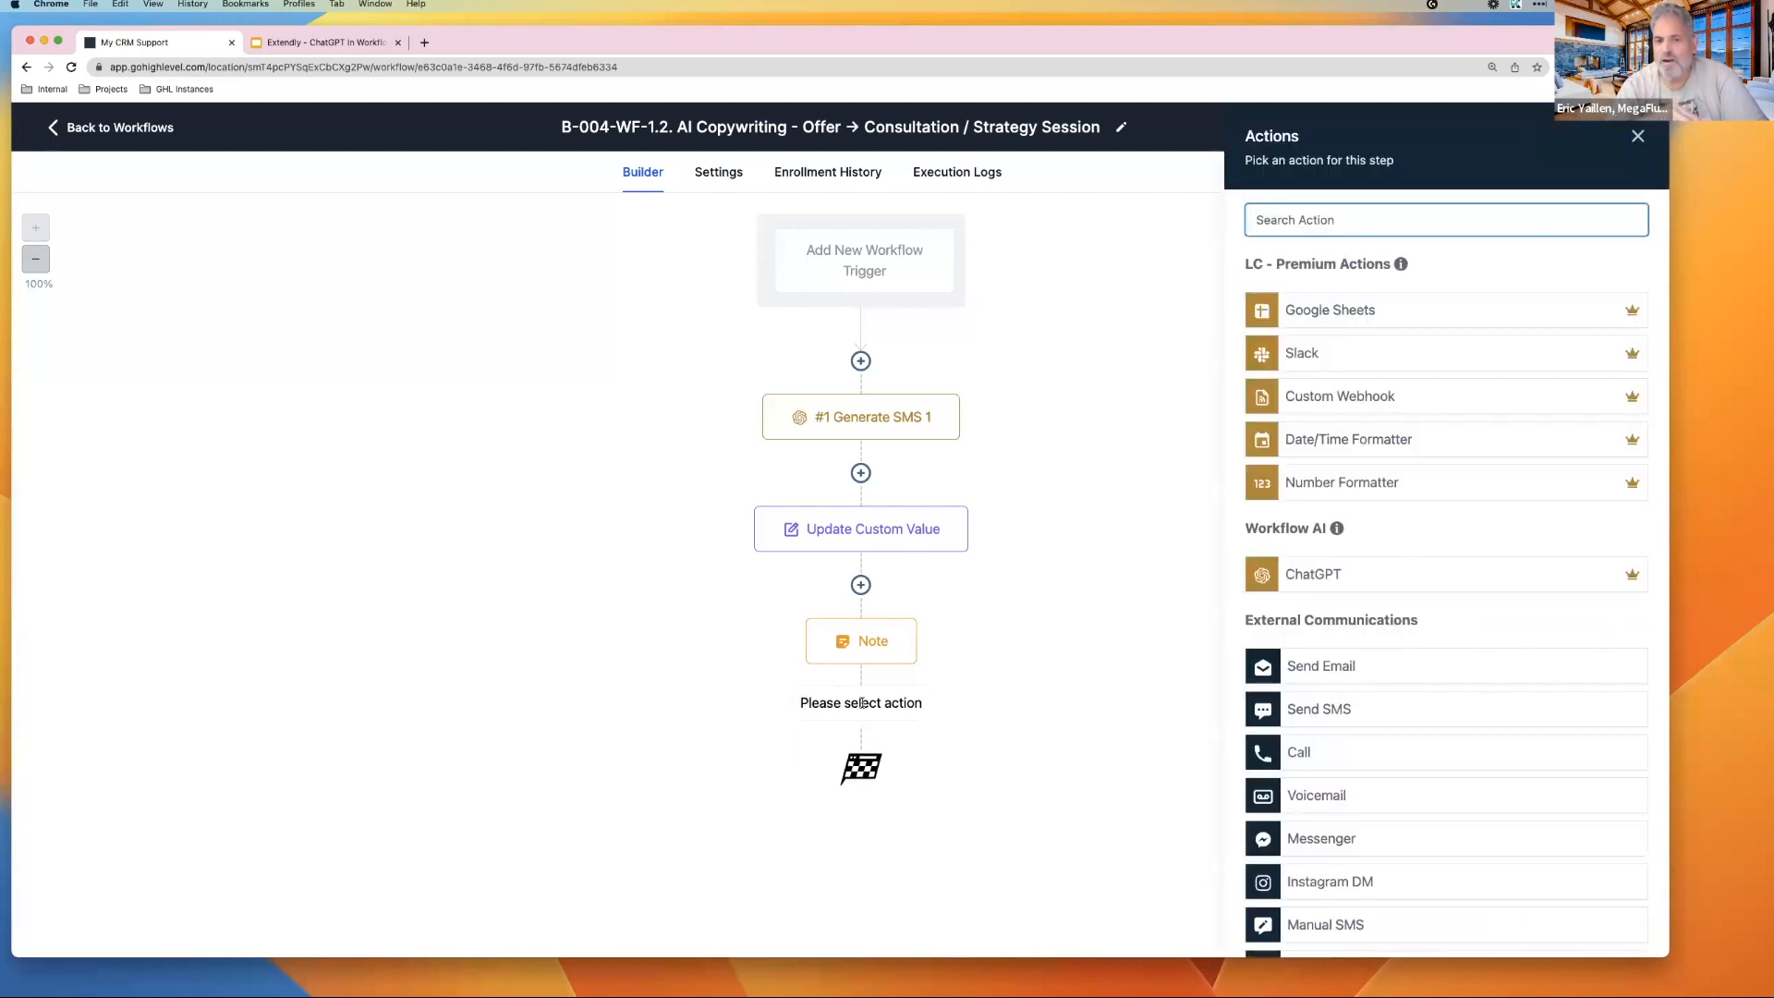
click(1289, 580)
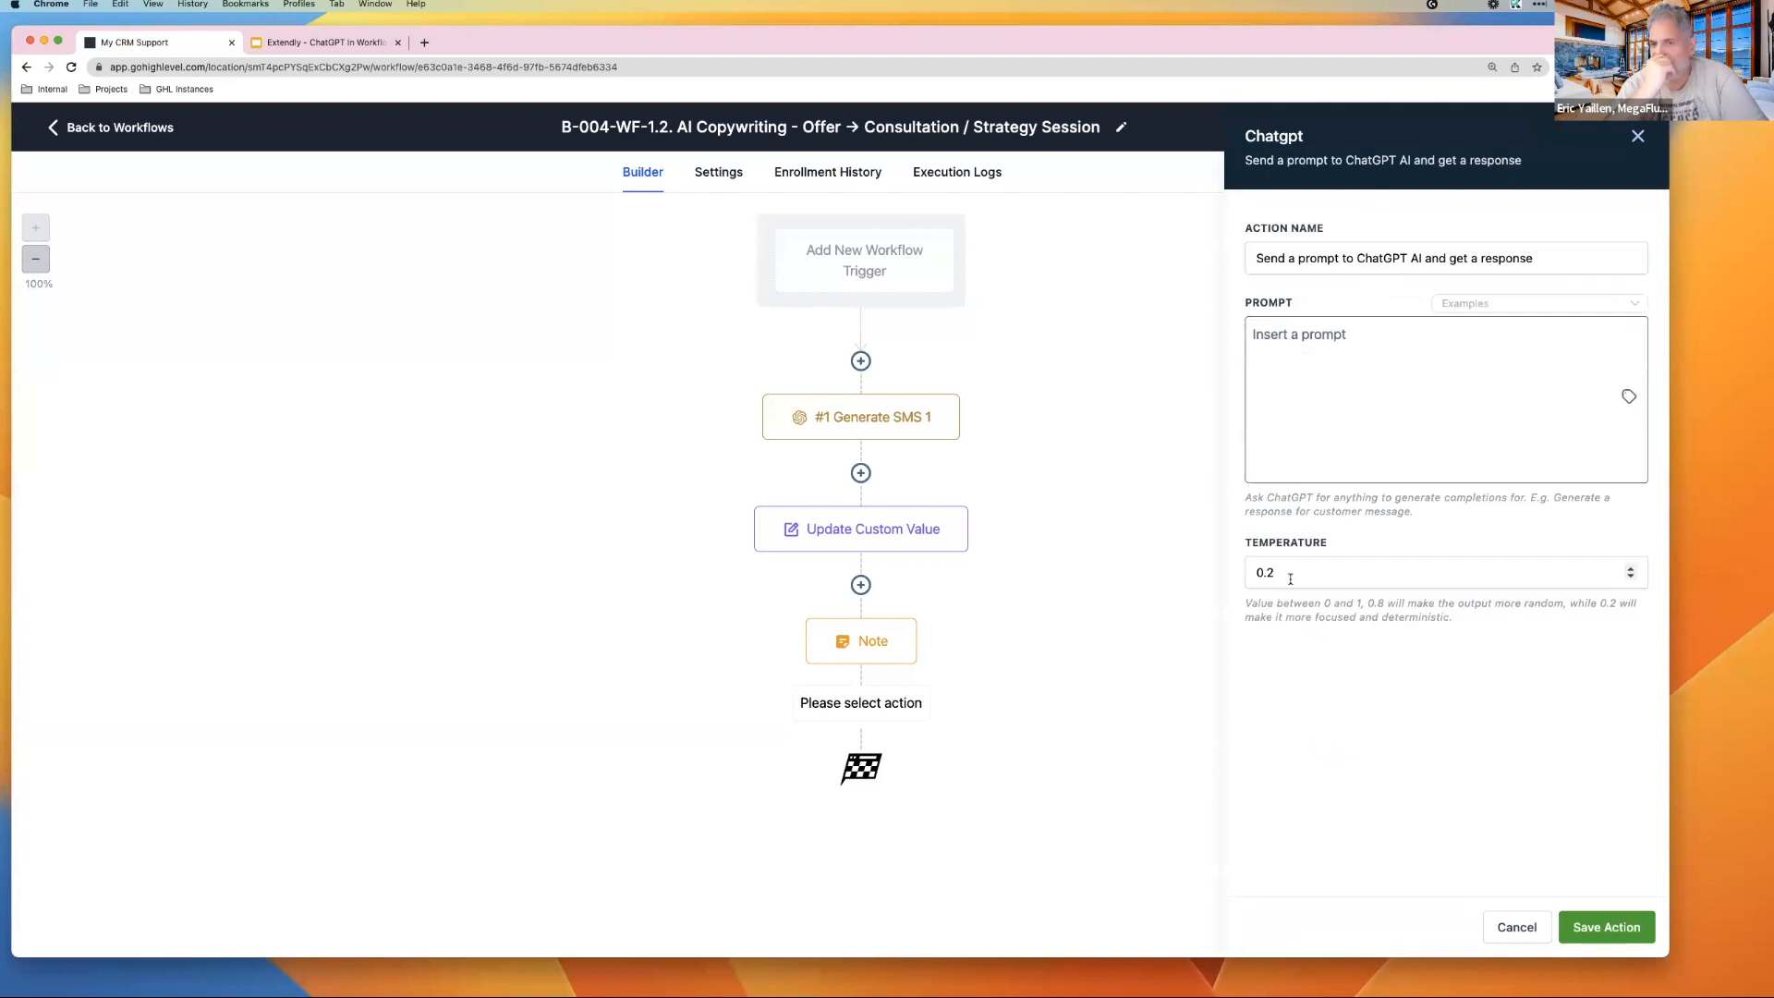
click(1358, 360)
text(ijrdofihdsoihf)
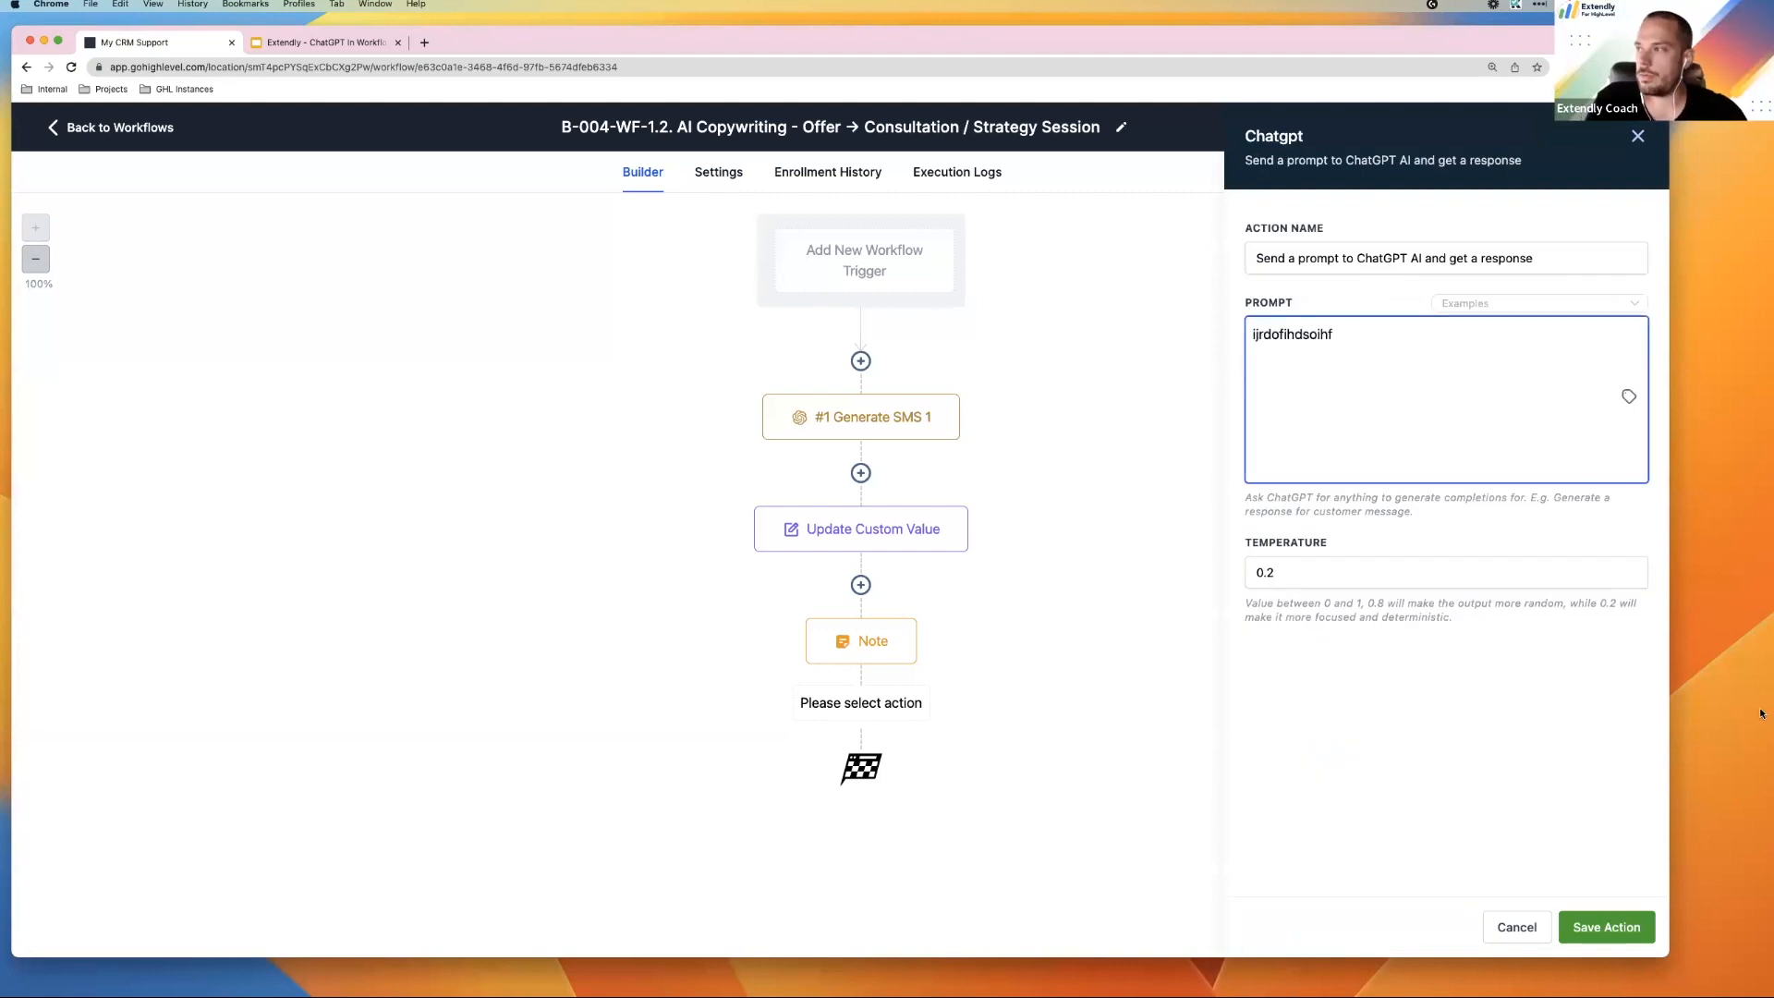
click(1607, 927)
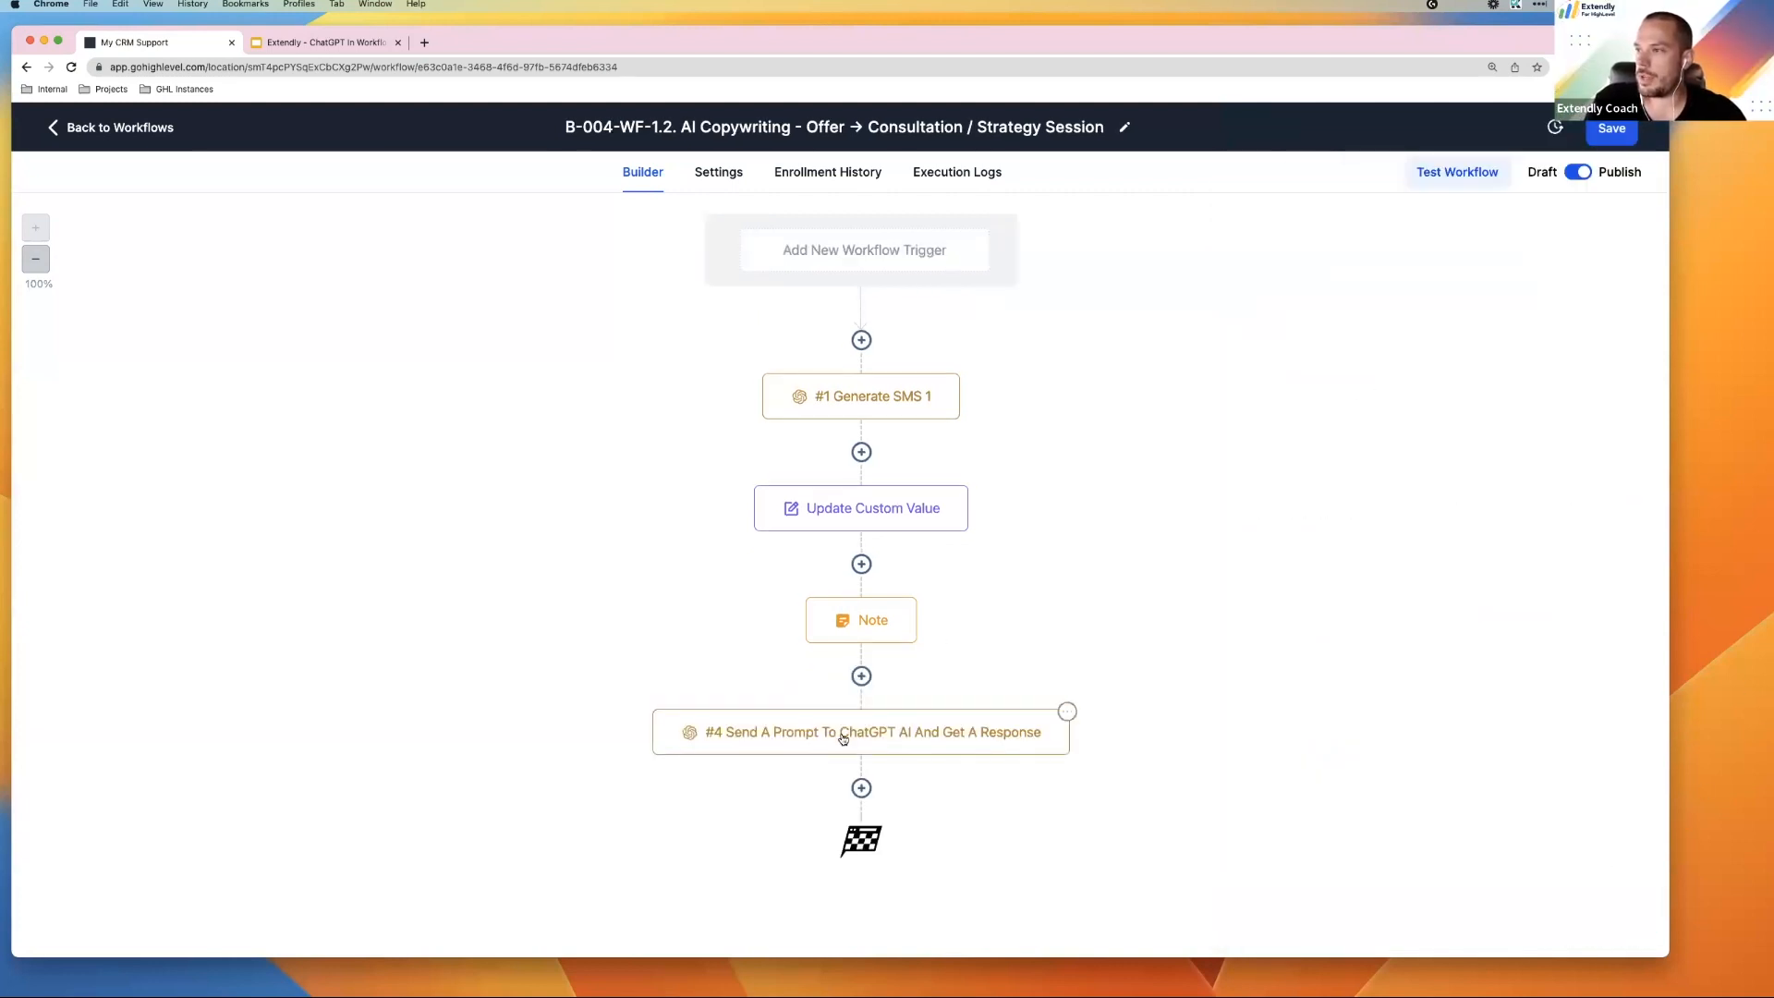
Rename the new ChatGPT action after the note as "PROMPT 2" and save it
click(842, 738)
click(1417, 259)
key(super+a)
text(PROMPT 2)
click(1615, 919)
Rename the Generate SMS 1 action as "POMRPT 1", and save the action and the workflow
click(879, 416)
click(1400, 252)
key(super+a)
text(POM)
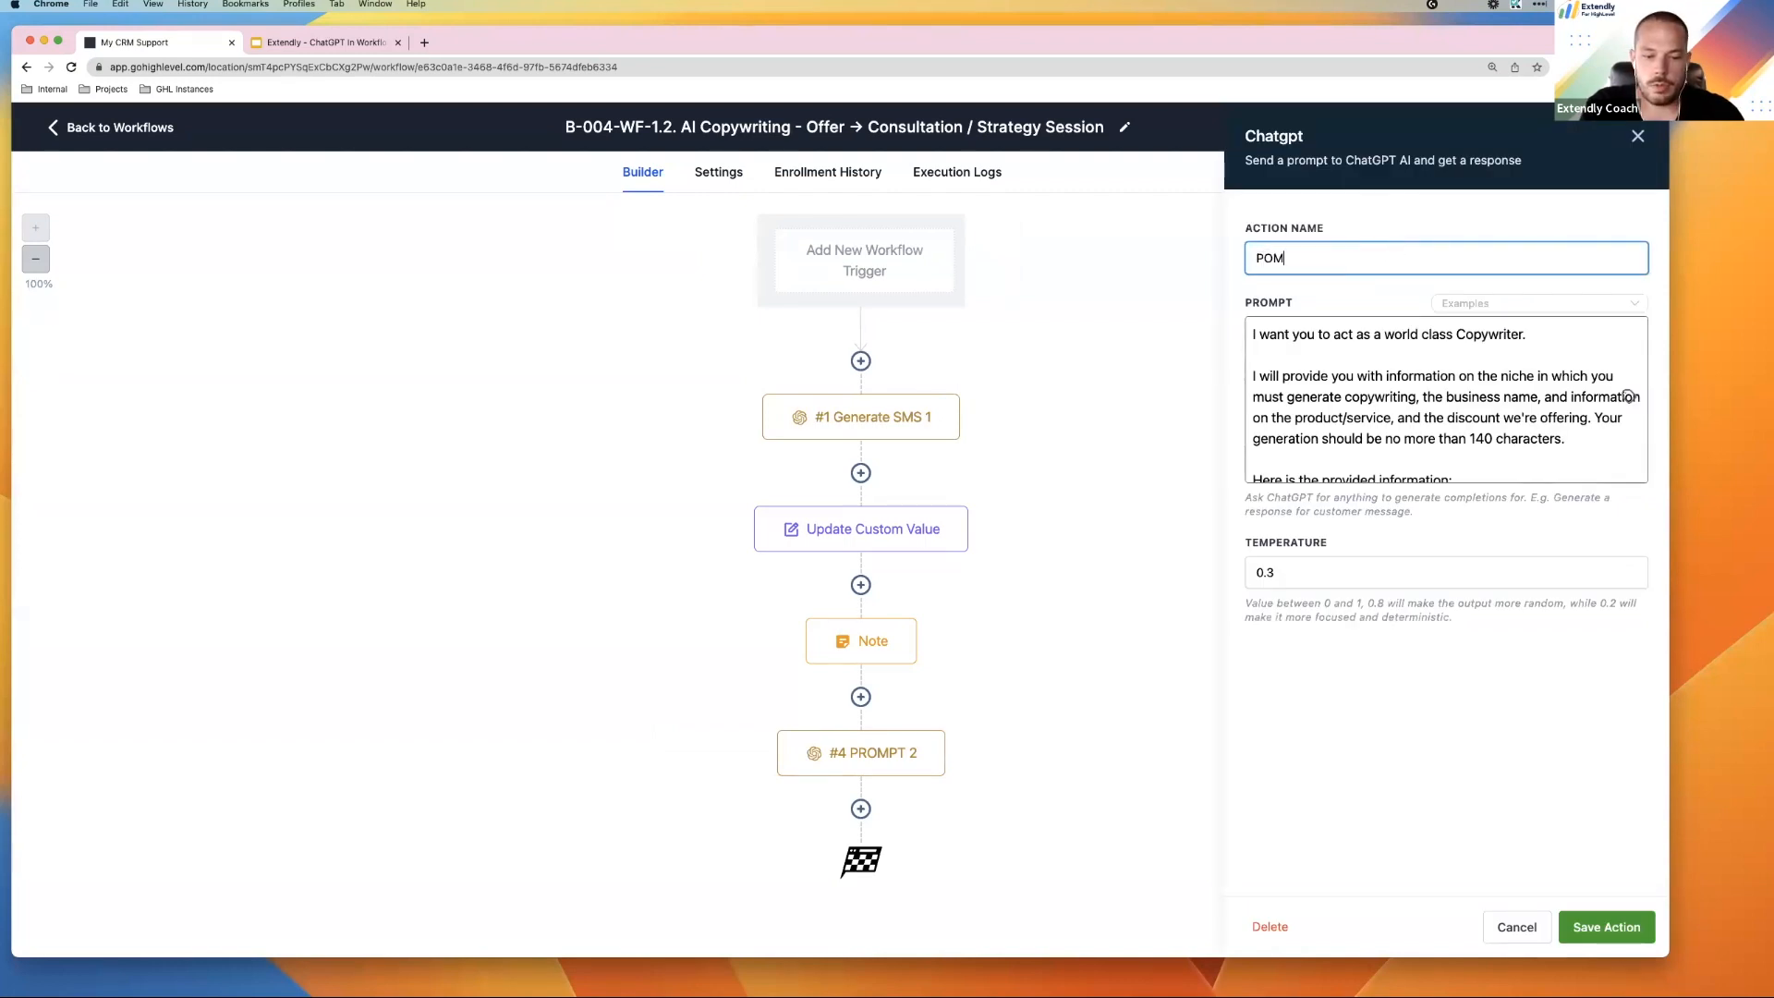
text(RPT 1)
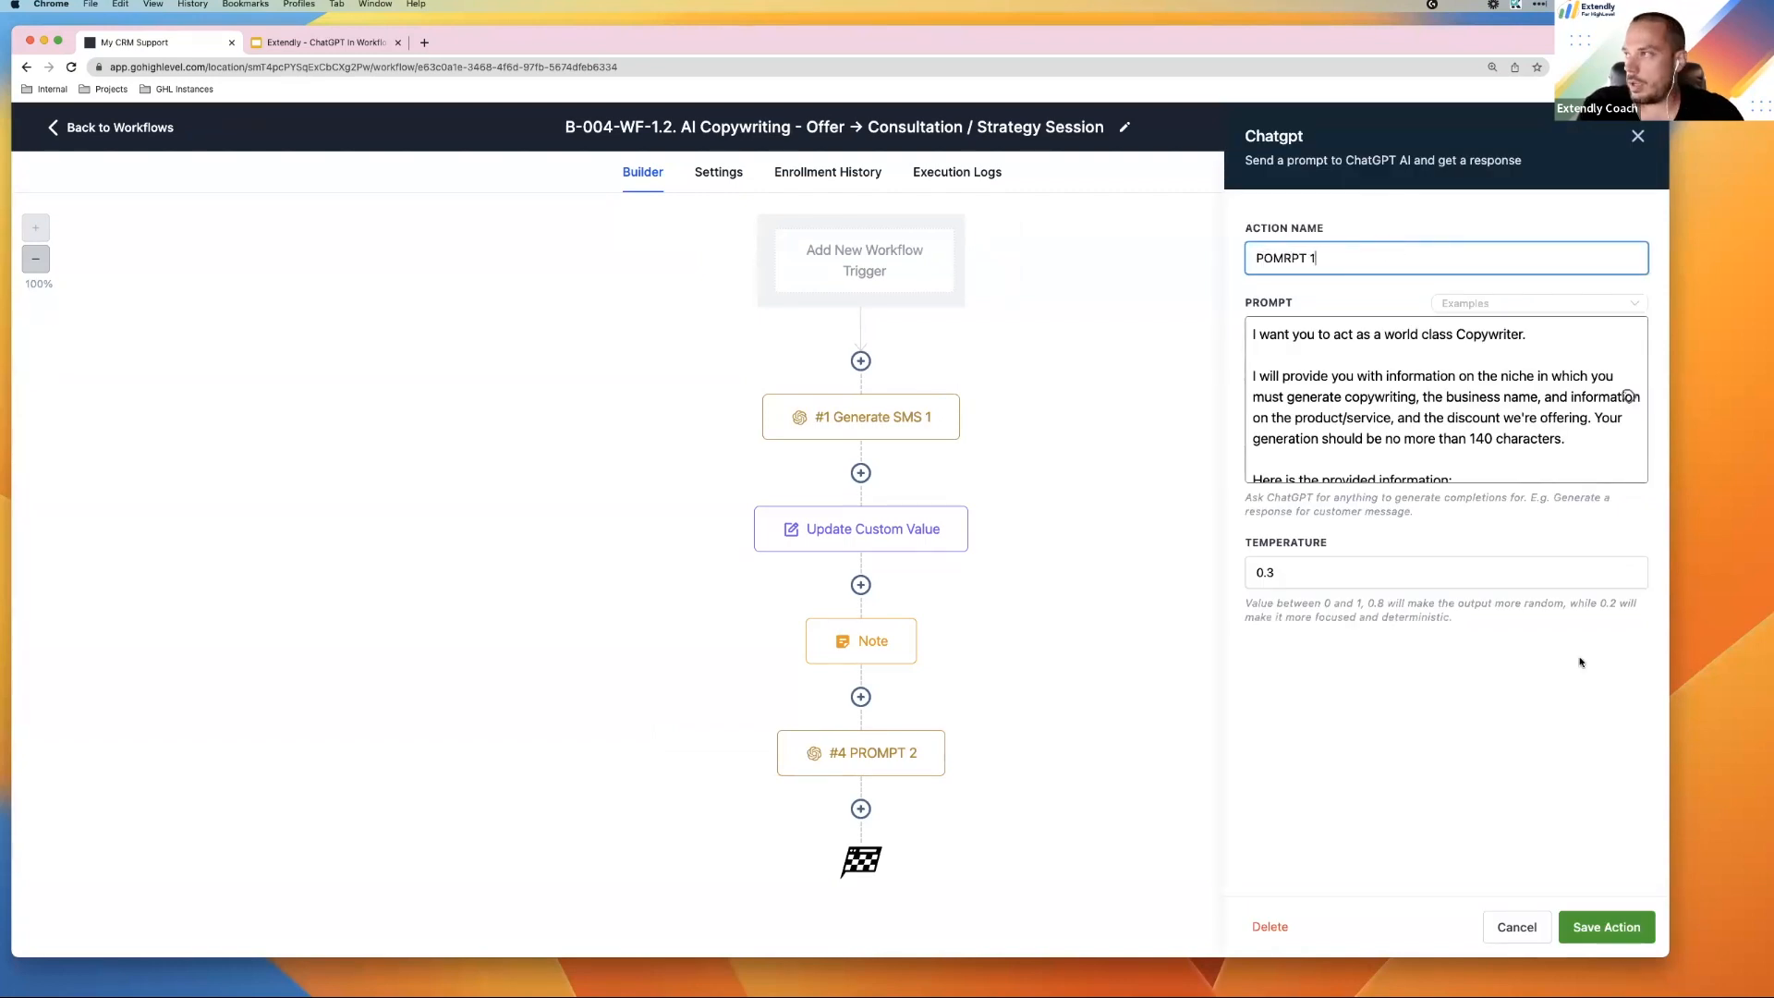
click(1599, 928)
click(1612, 132)
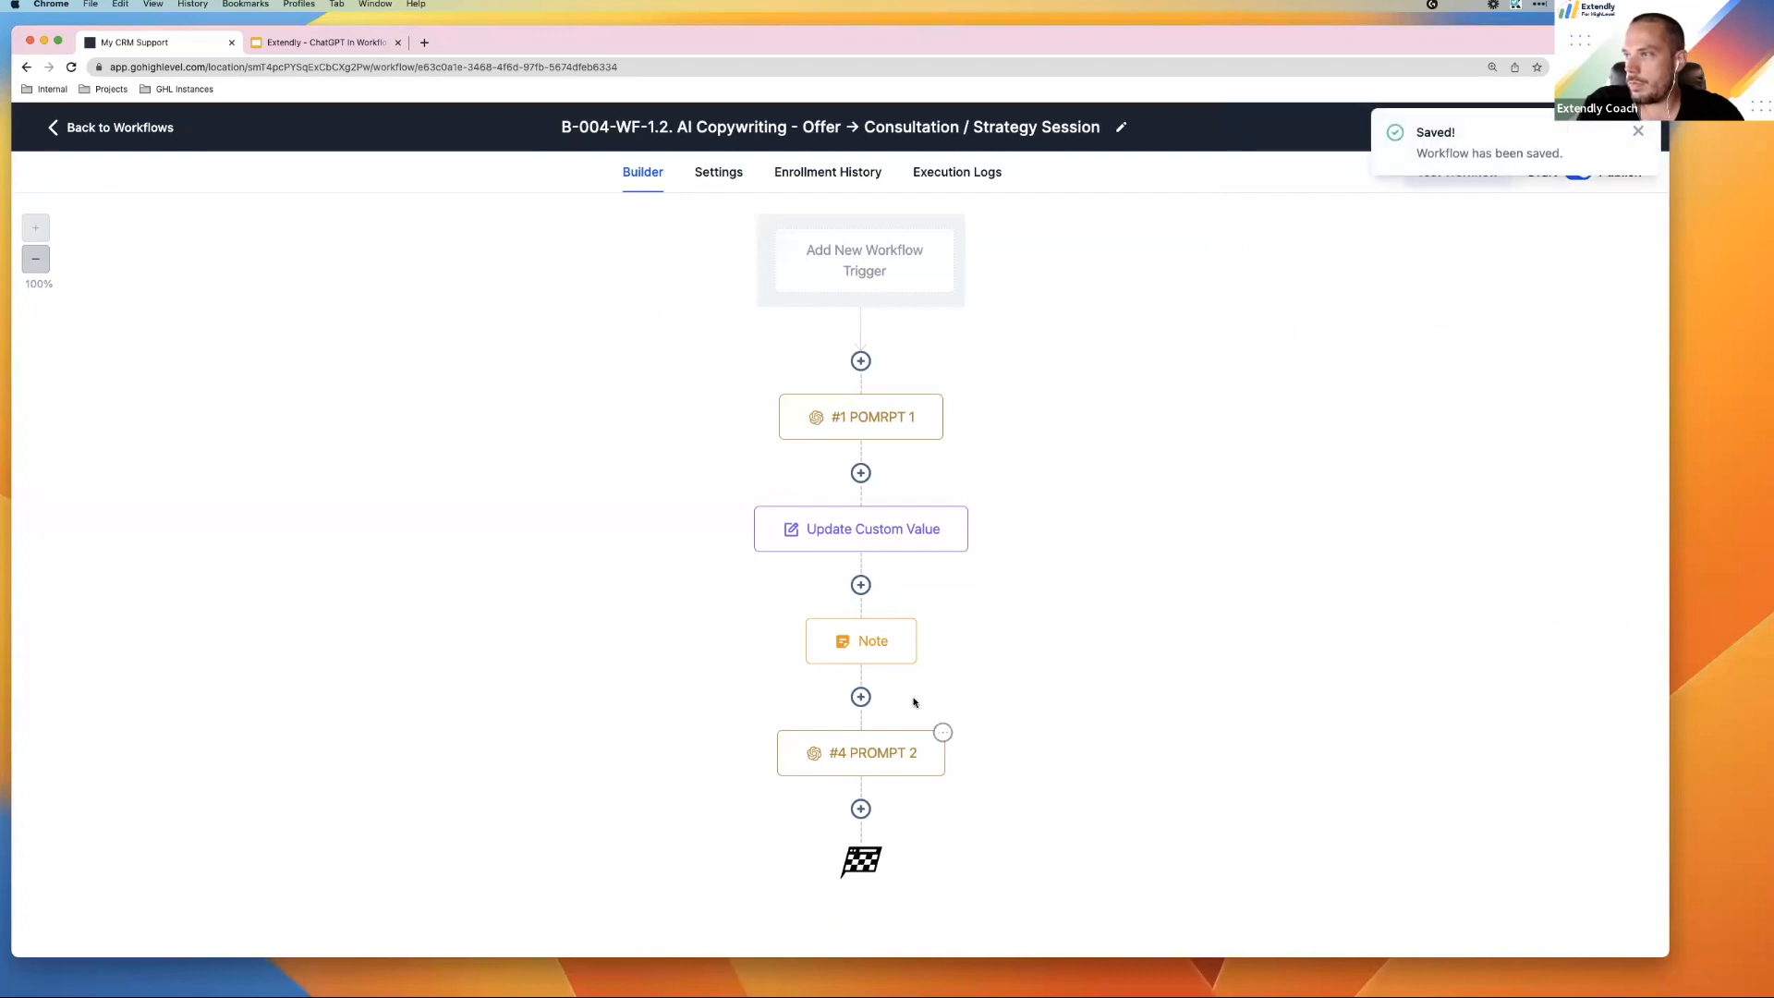
Start an Update Custom Value action after PROMPT 2 for "AI OUTPUT - Consultation/Strategy Session", browse the ChatGPT values for its new value, and discard it
click(861, 808)
text(up)
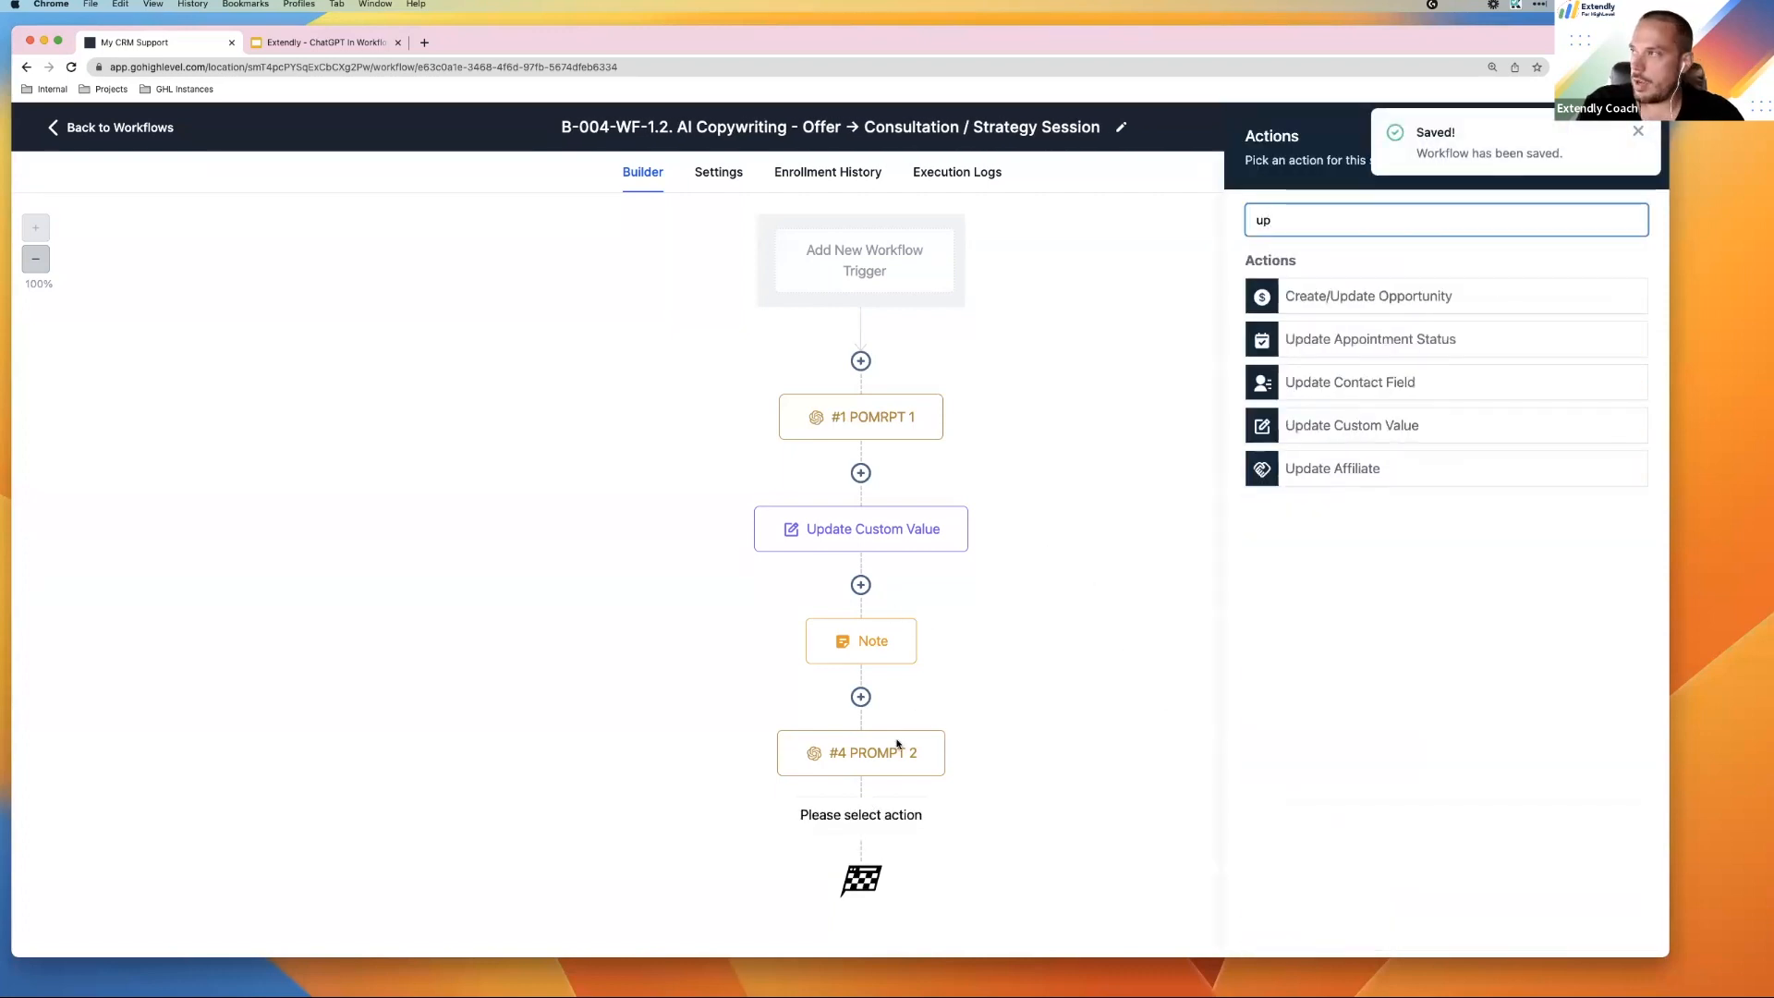
click(1335, 431)
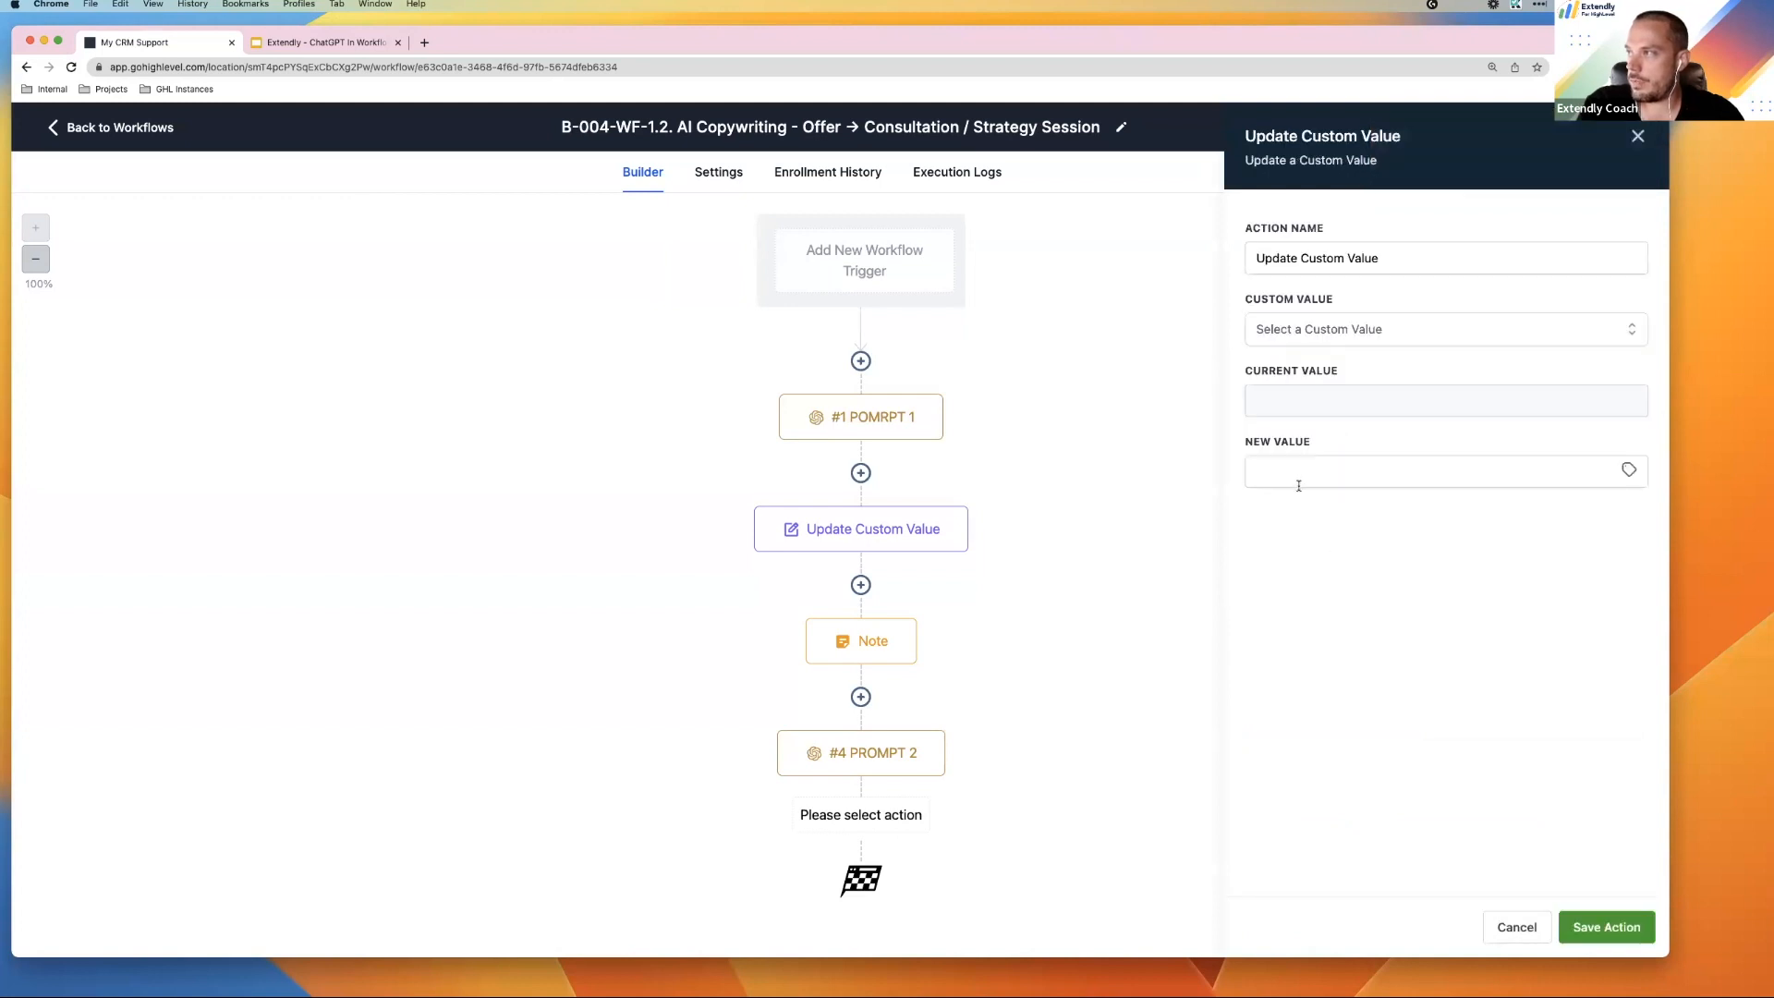
click(1467, 329)
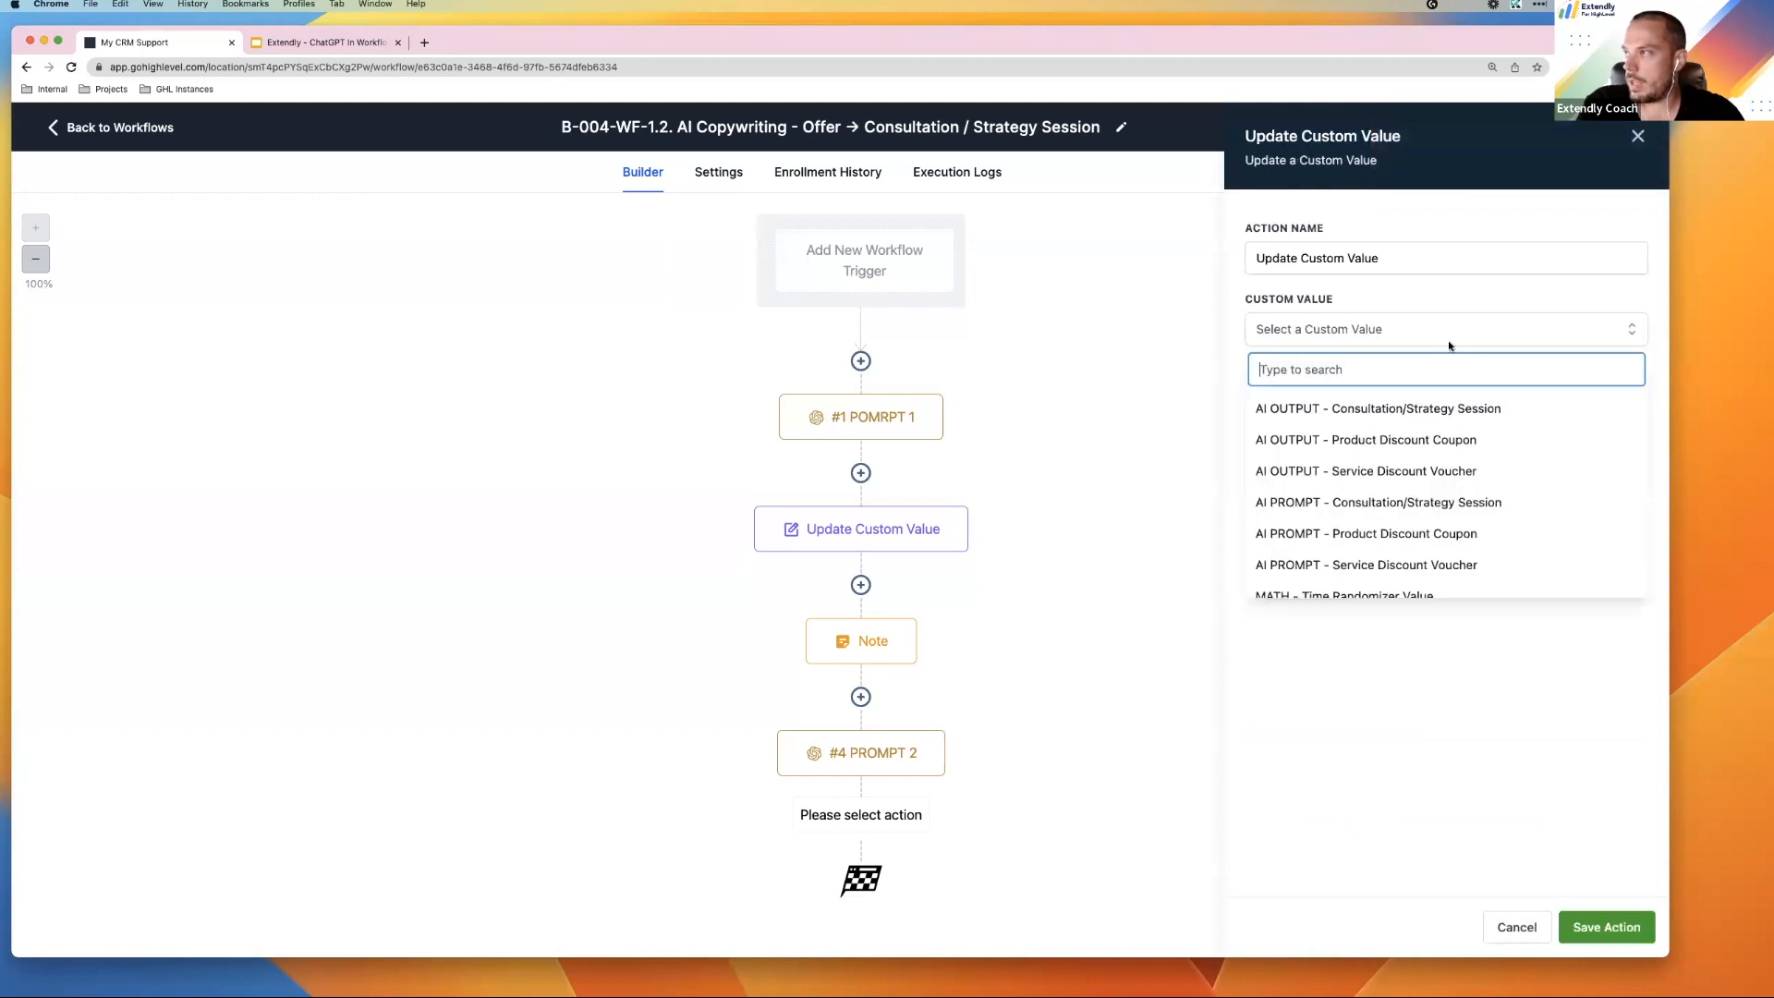
click(1404, 407)
click(1628, 474)
scroll(1568, 591, down, 2)
click(1553, 672)
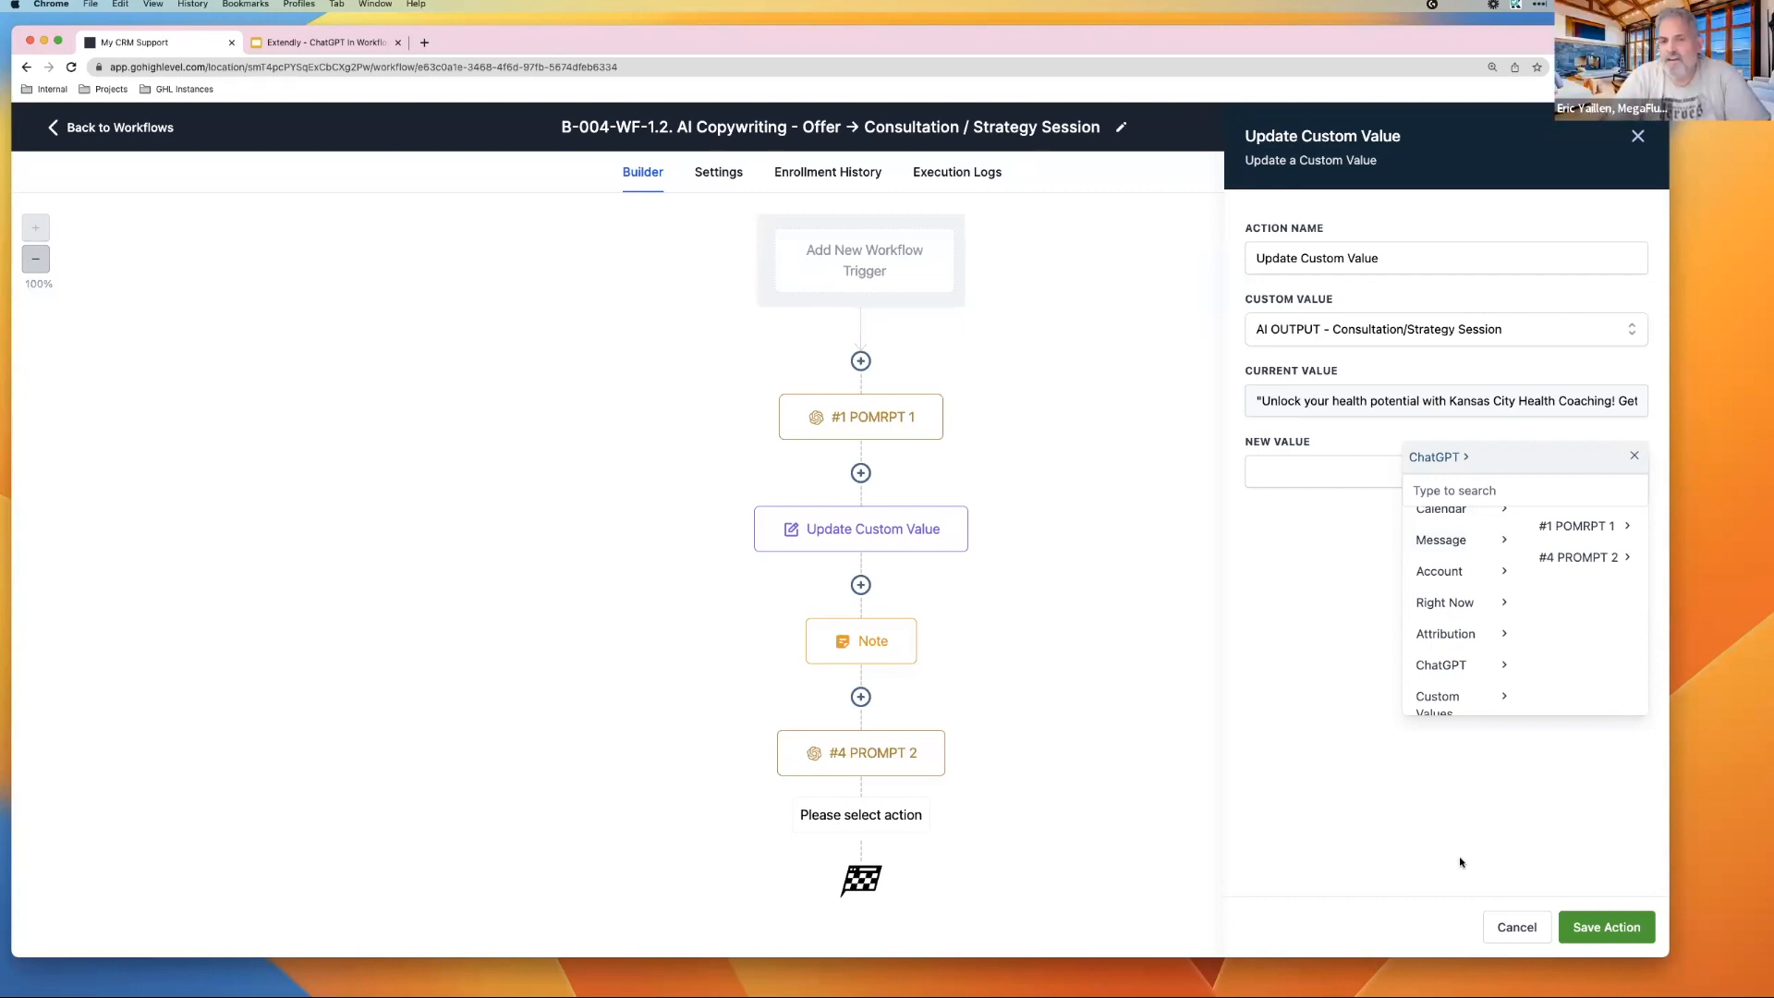
click(1519, 929)
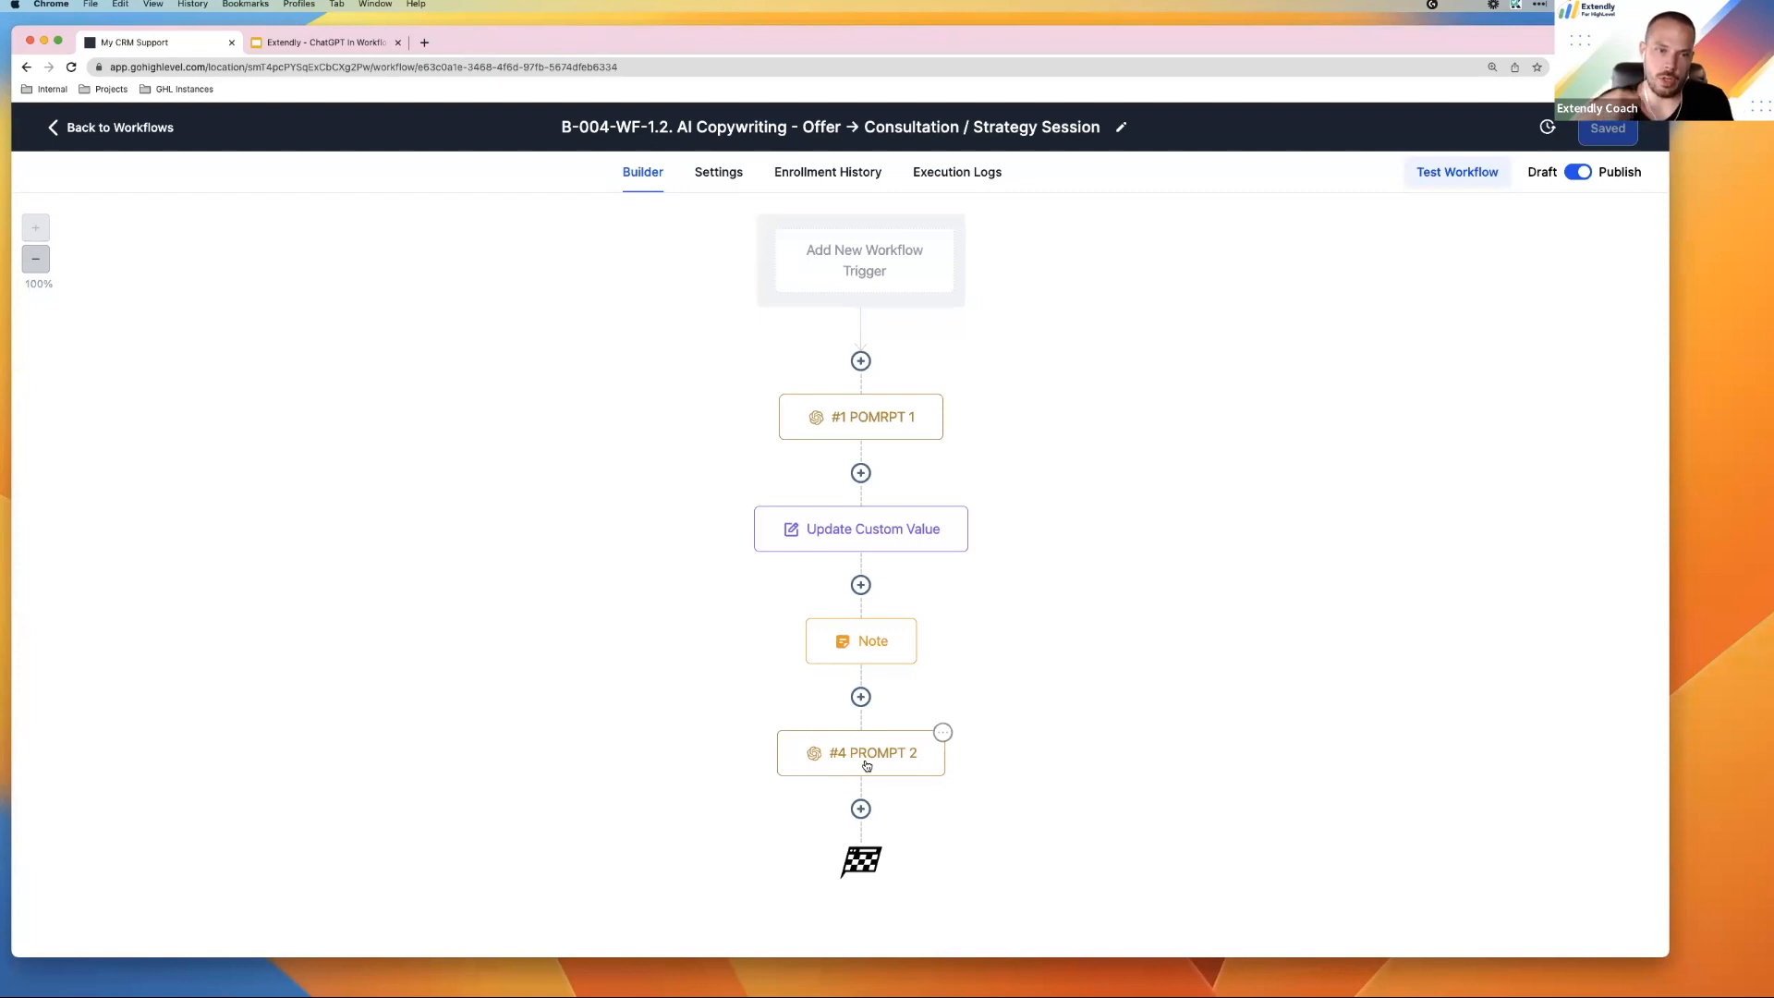
Check the first ChatGPT action, try replacing the PROMPT 2 prompt with the first prompt's response value, and cancel the edit
click(877, 427)
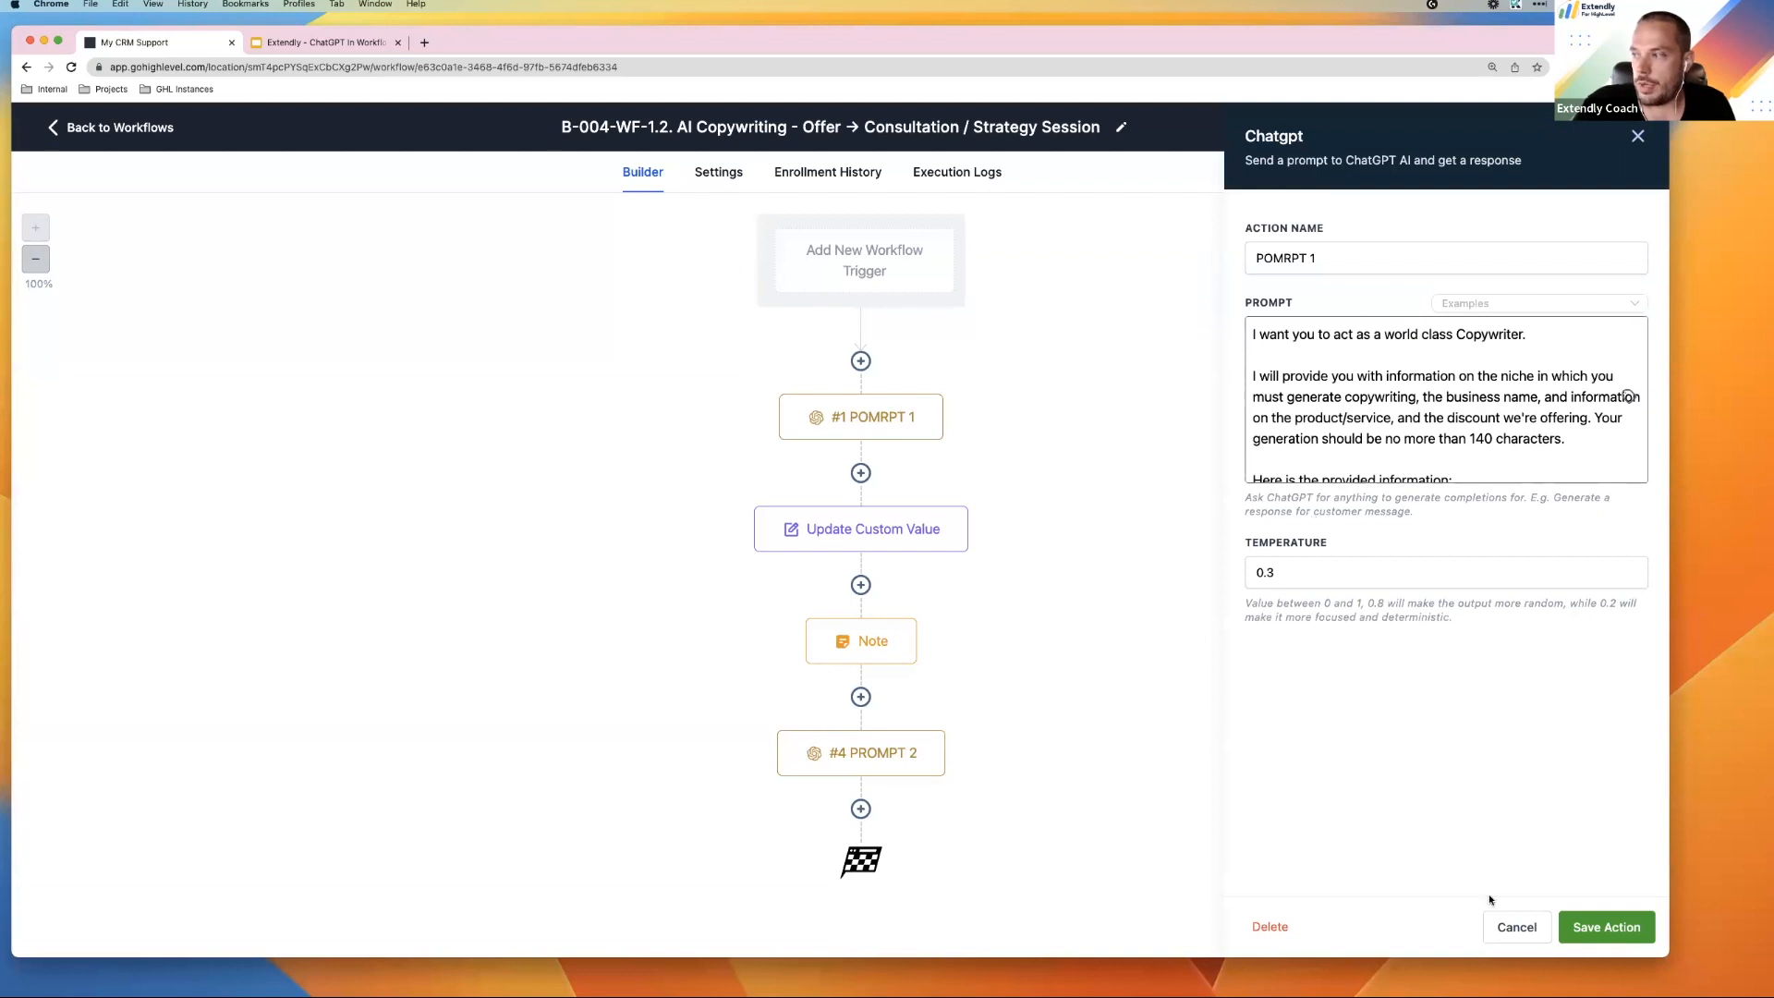
click(1511, 926)
click(861, 755)
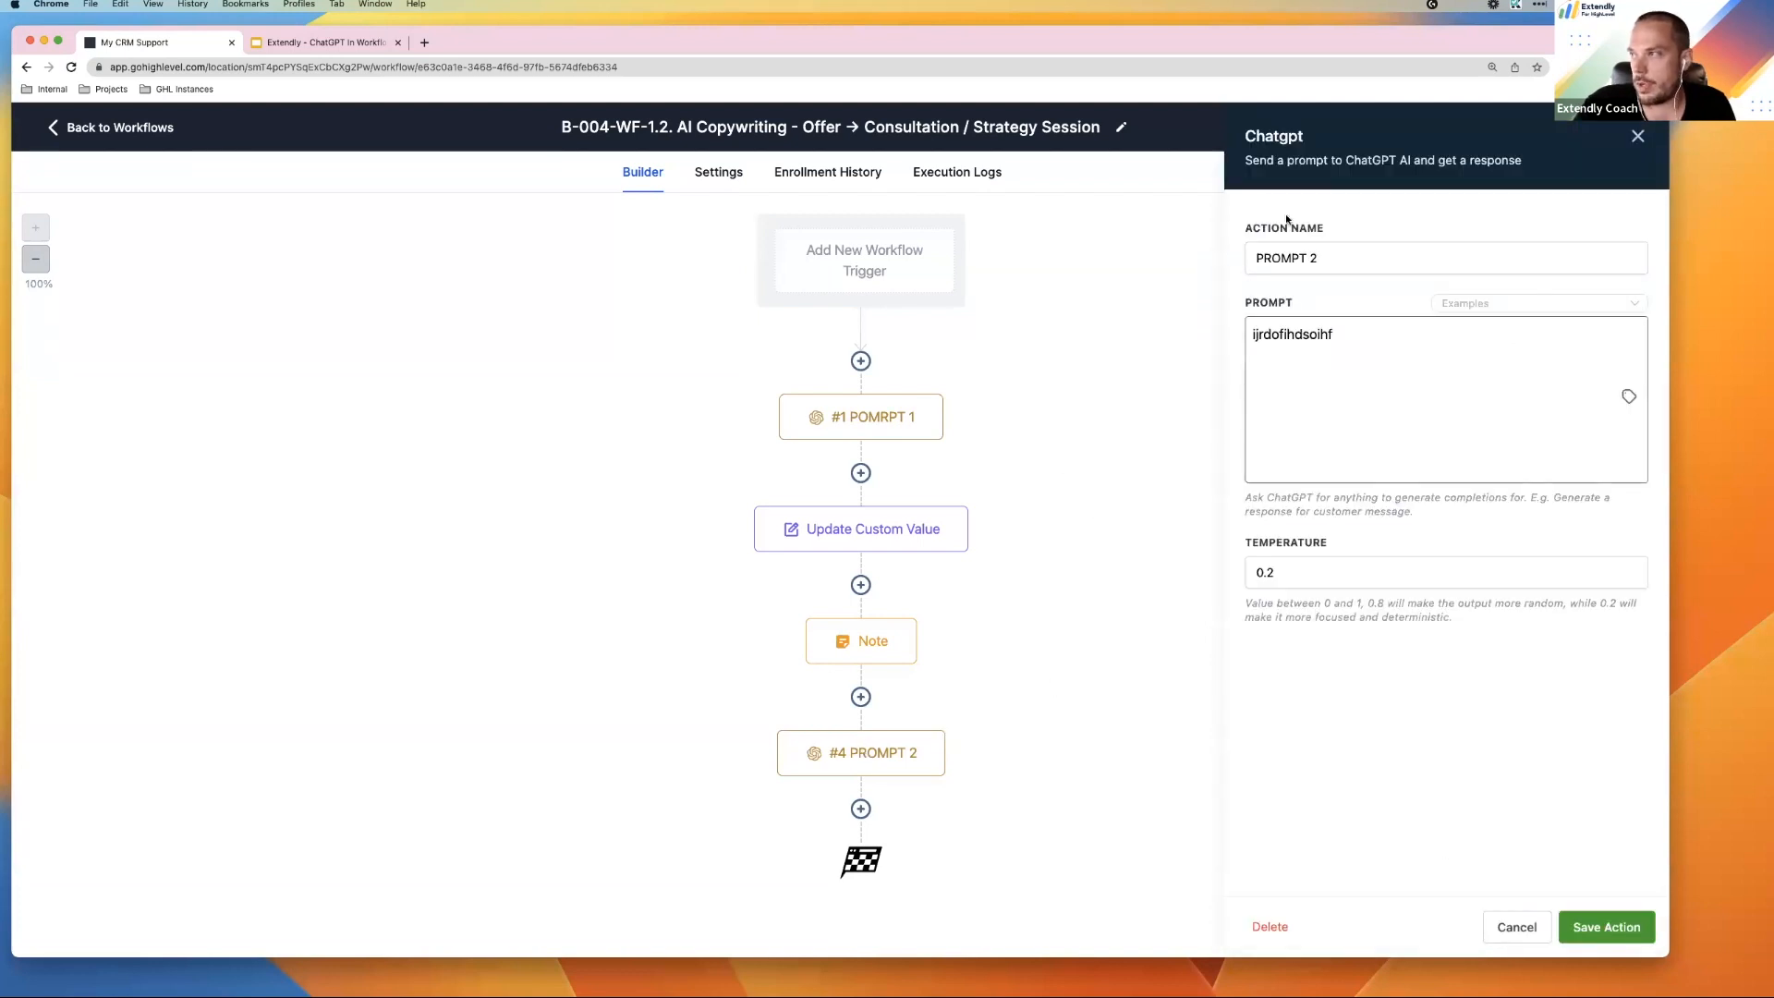
click(1383, 351)
key(super+a)
key(BackSpace)
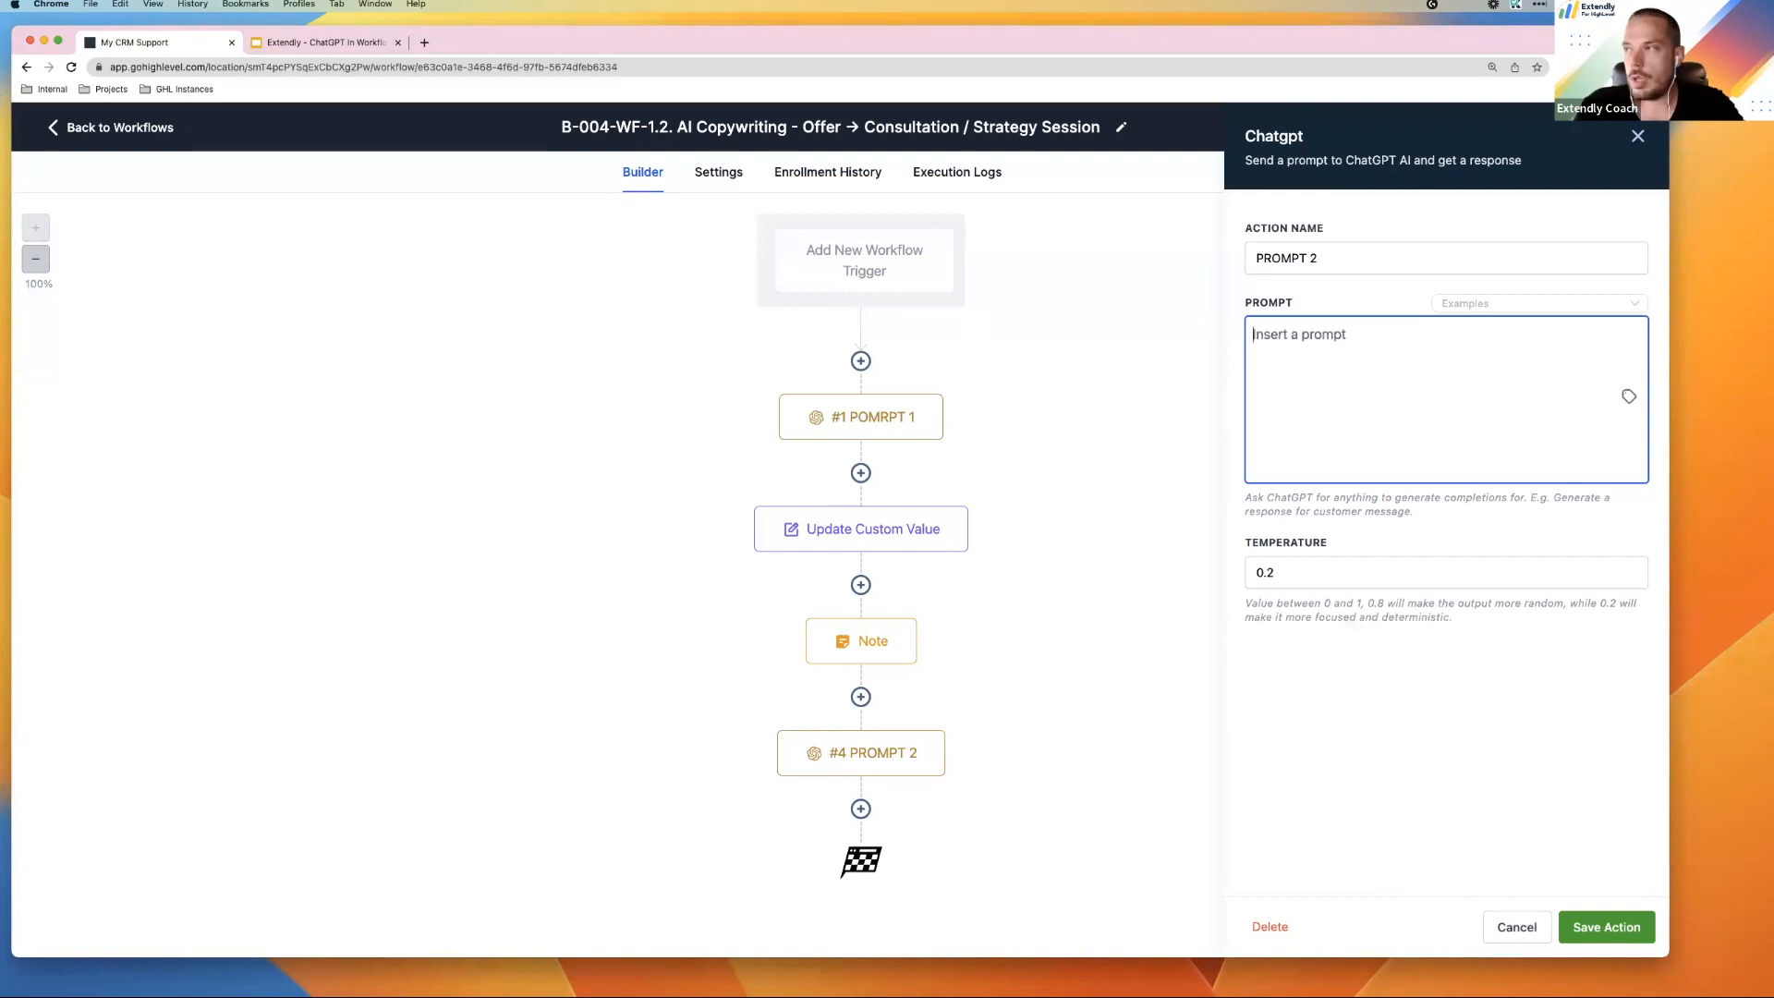
click(1629, 397)
scroll(1549, 480, down, 4)
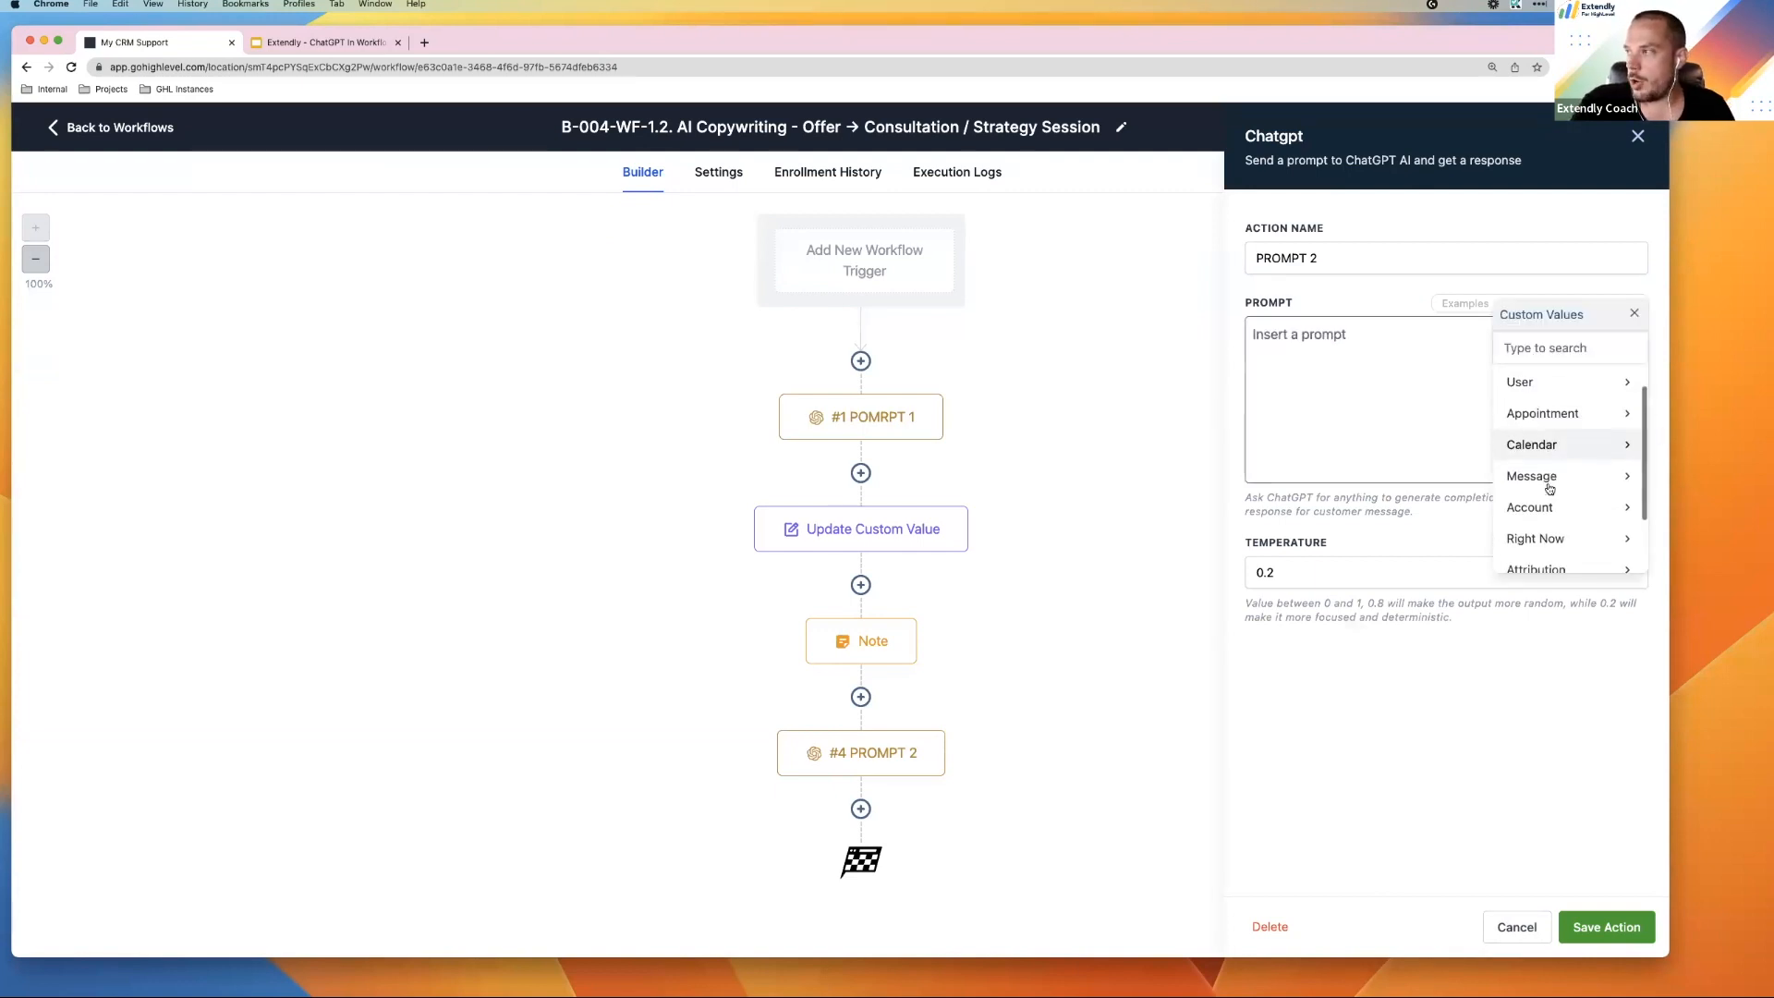
click(1571, 523)
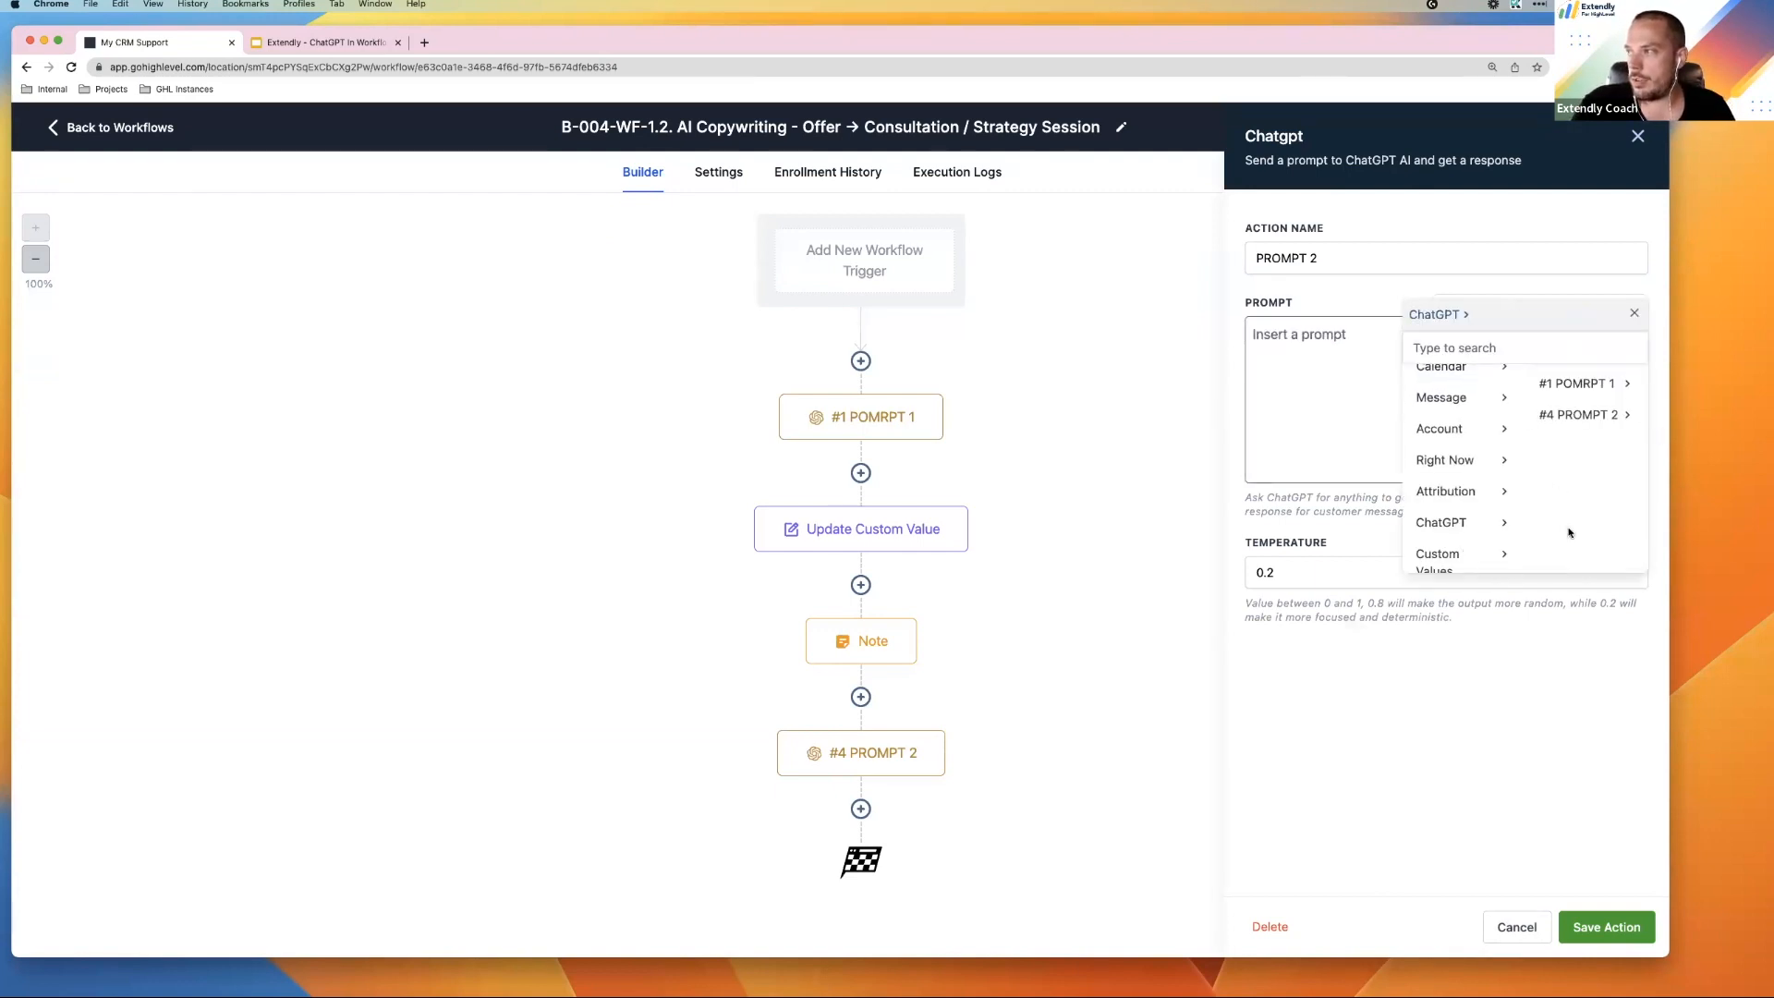
click(1589, 386)
click(1576, 381)
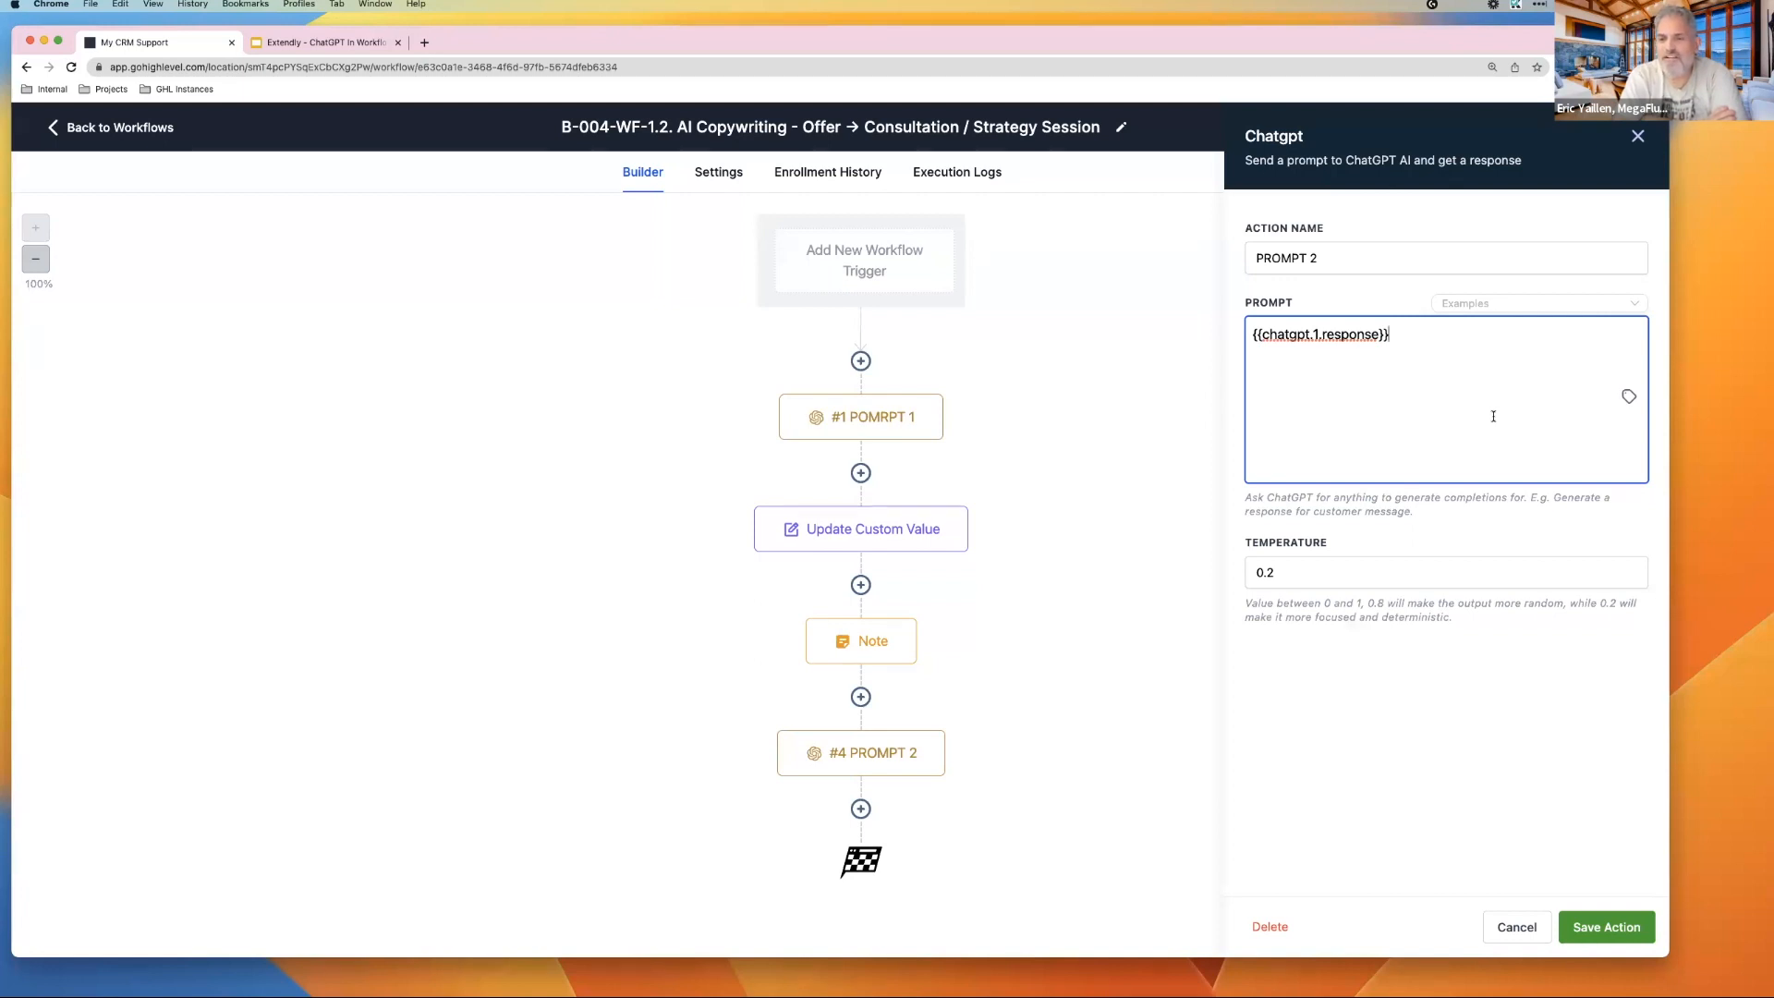
click(1499, 930)
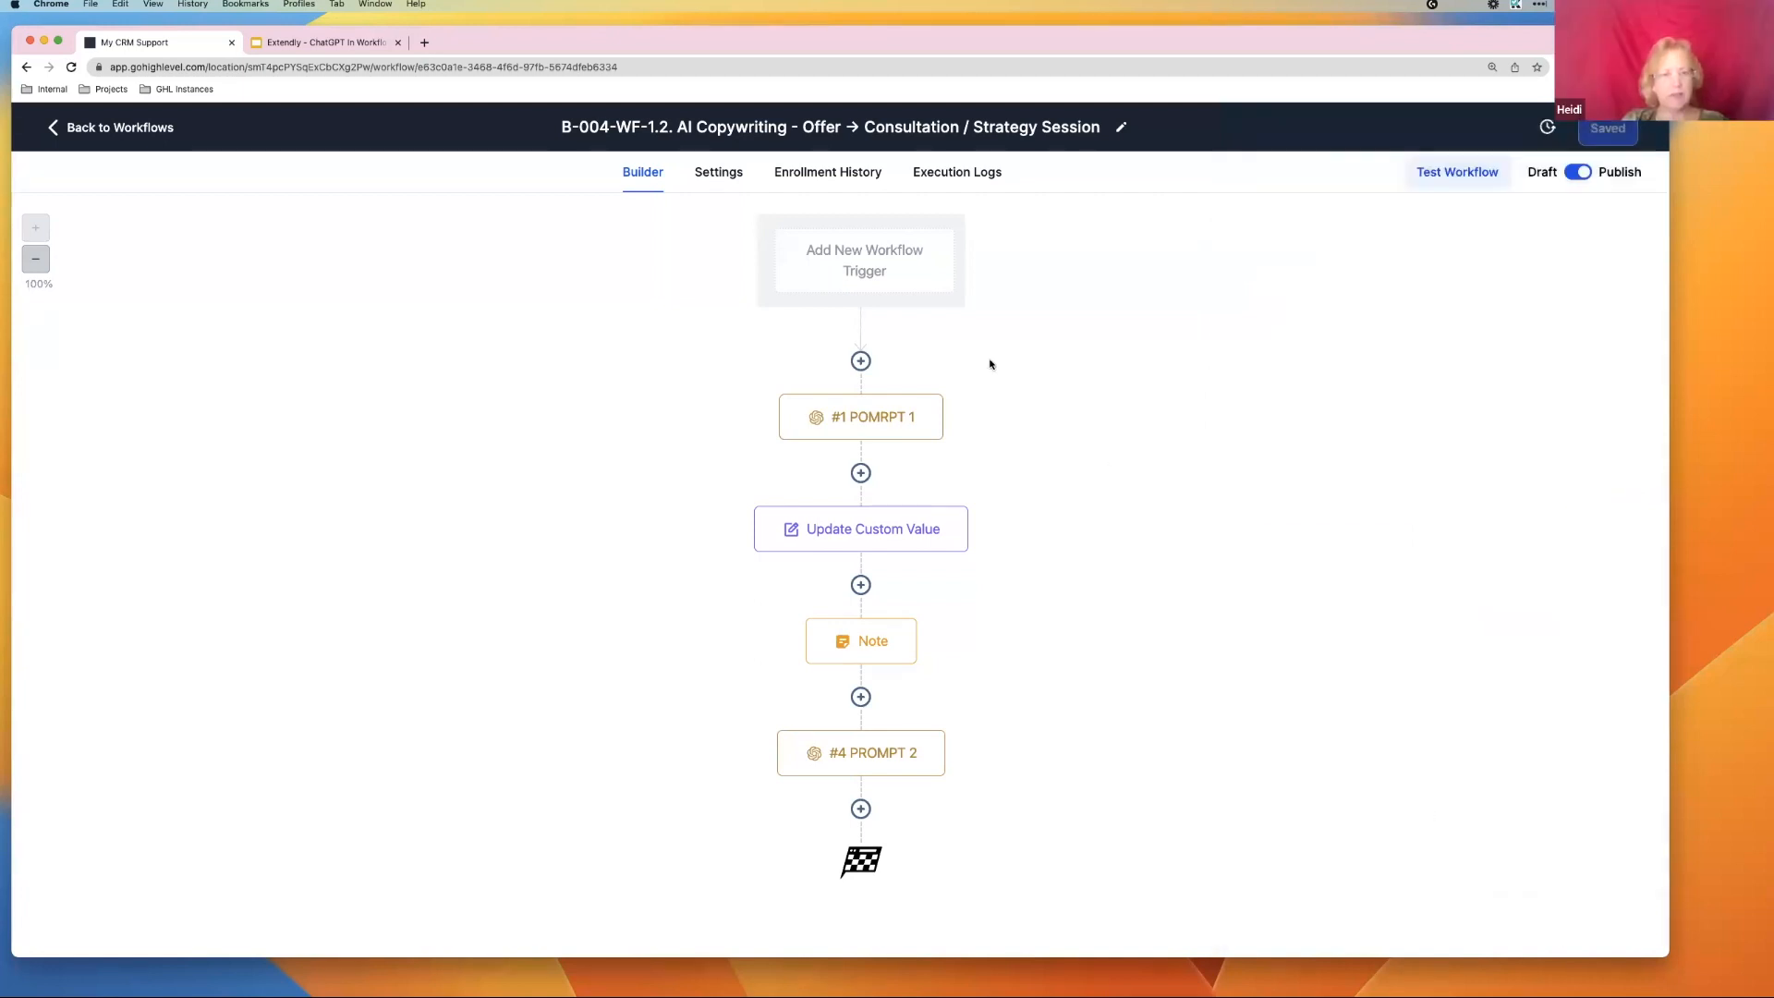
Add a Math Operation after POMRPT 1 that adds 1 to "B-004-GLB. Time Randomizer" and updates the same field, and save the action
click(859, 474)
text(math)
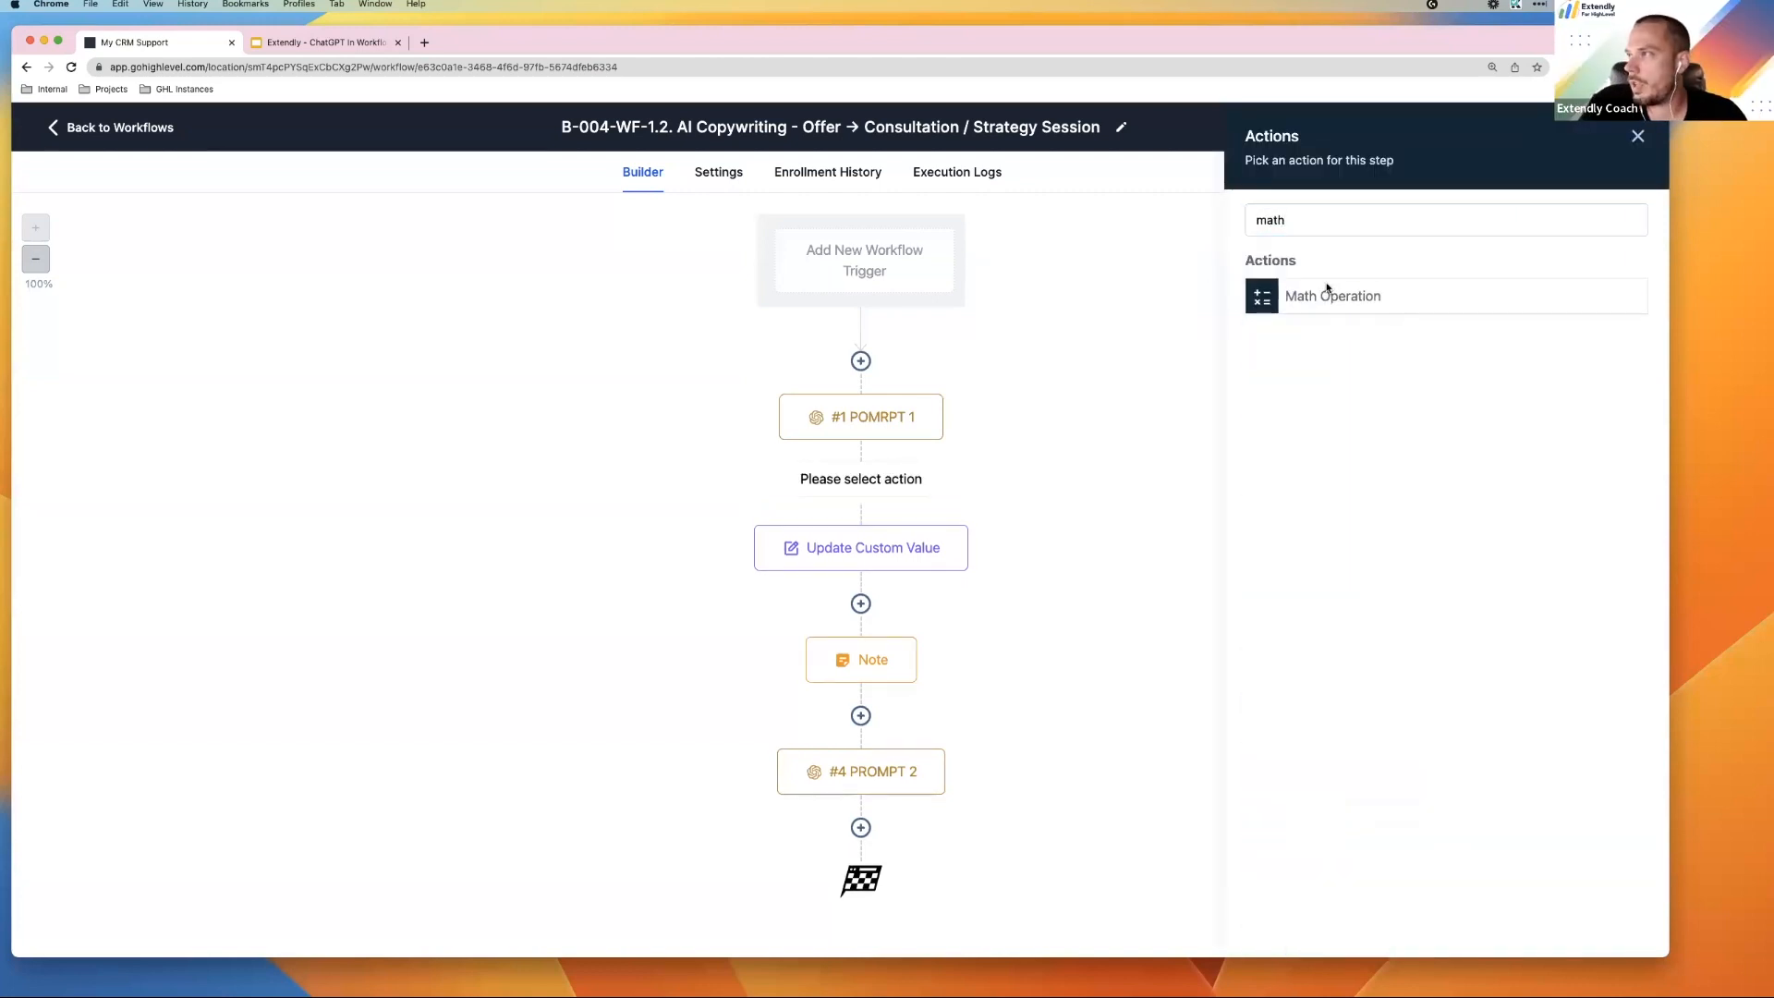
click(1329, 292)
click(1320, 342)
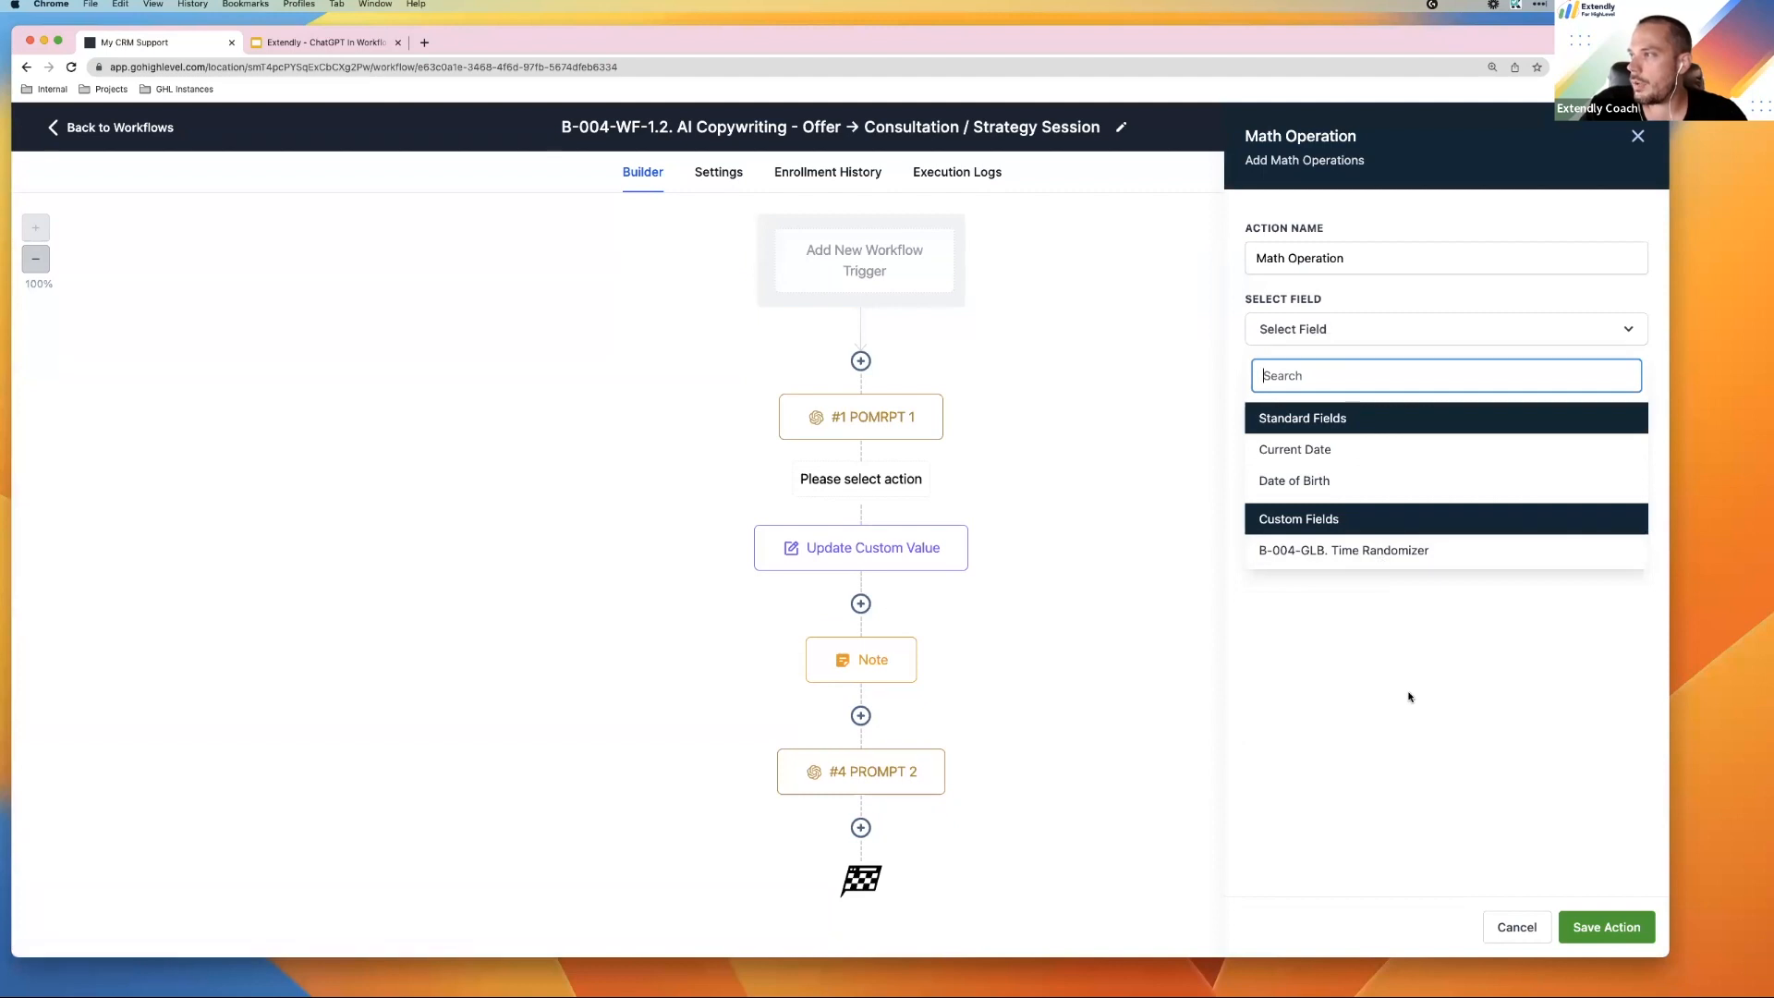
click(1348, 549)
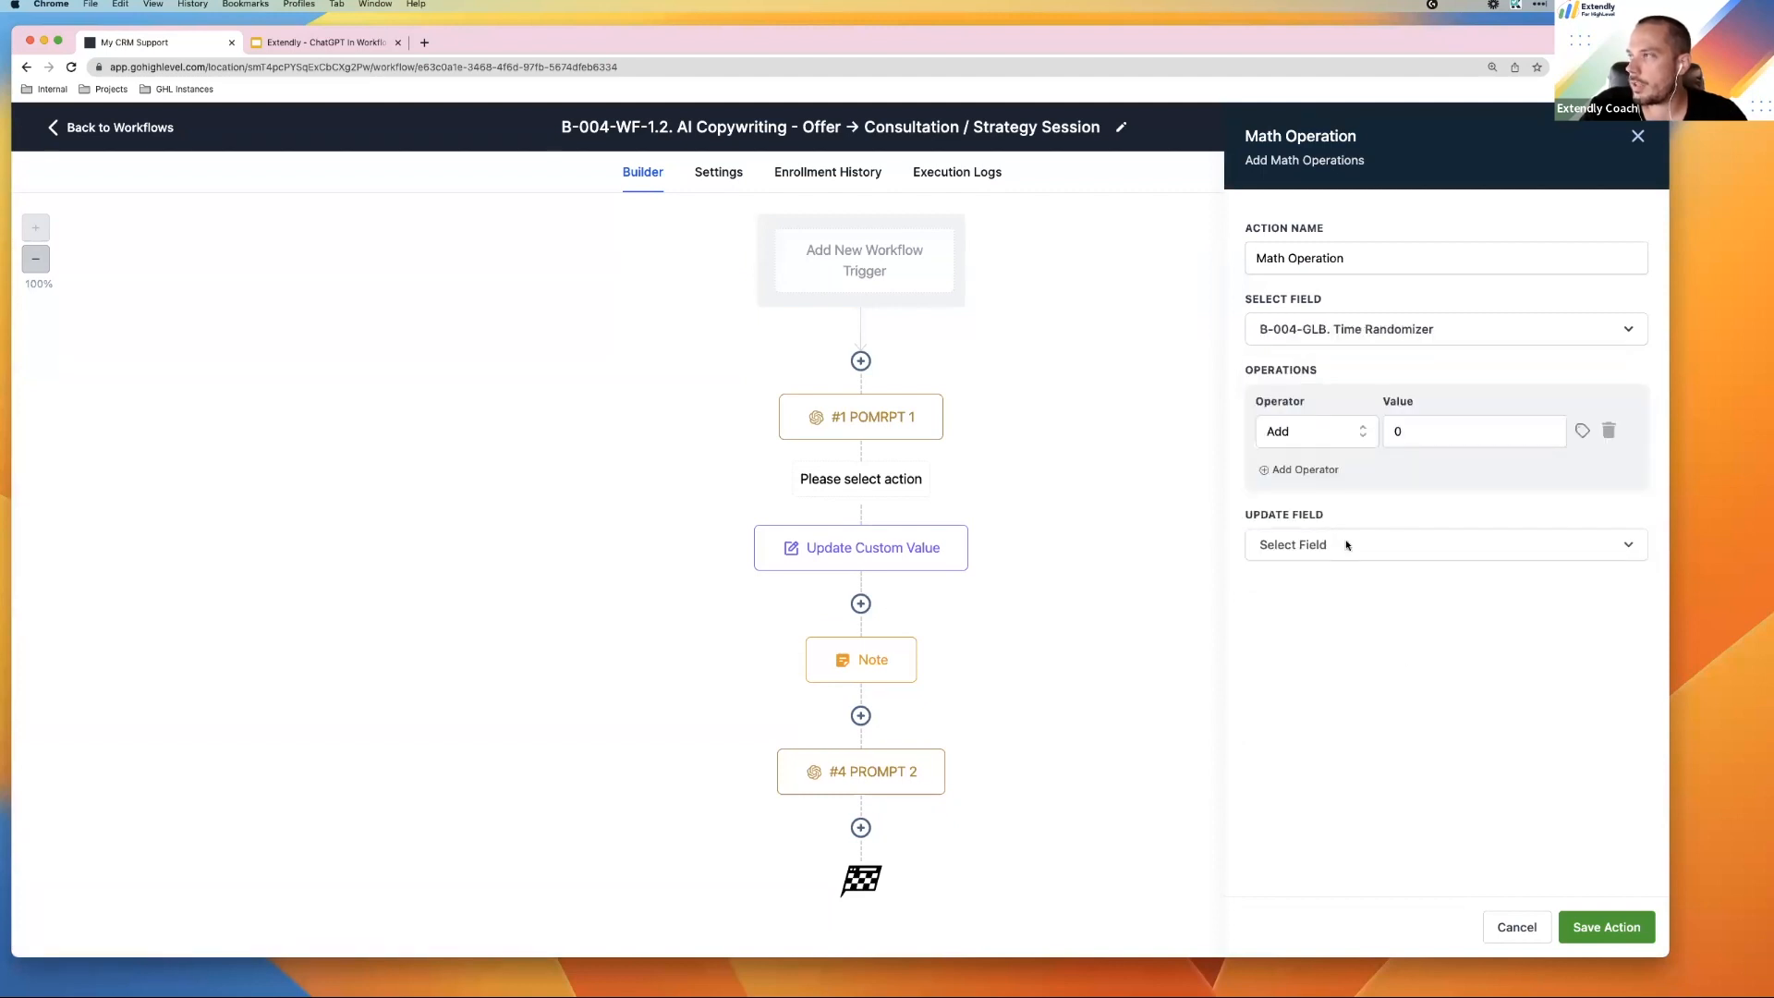
click(1444, 427)
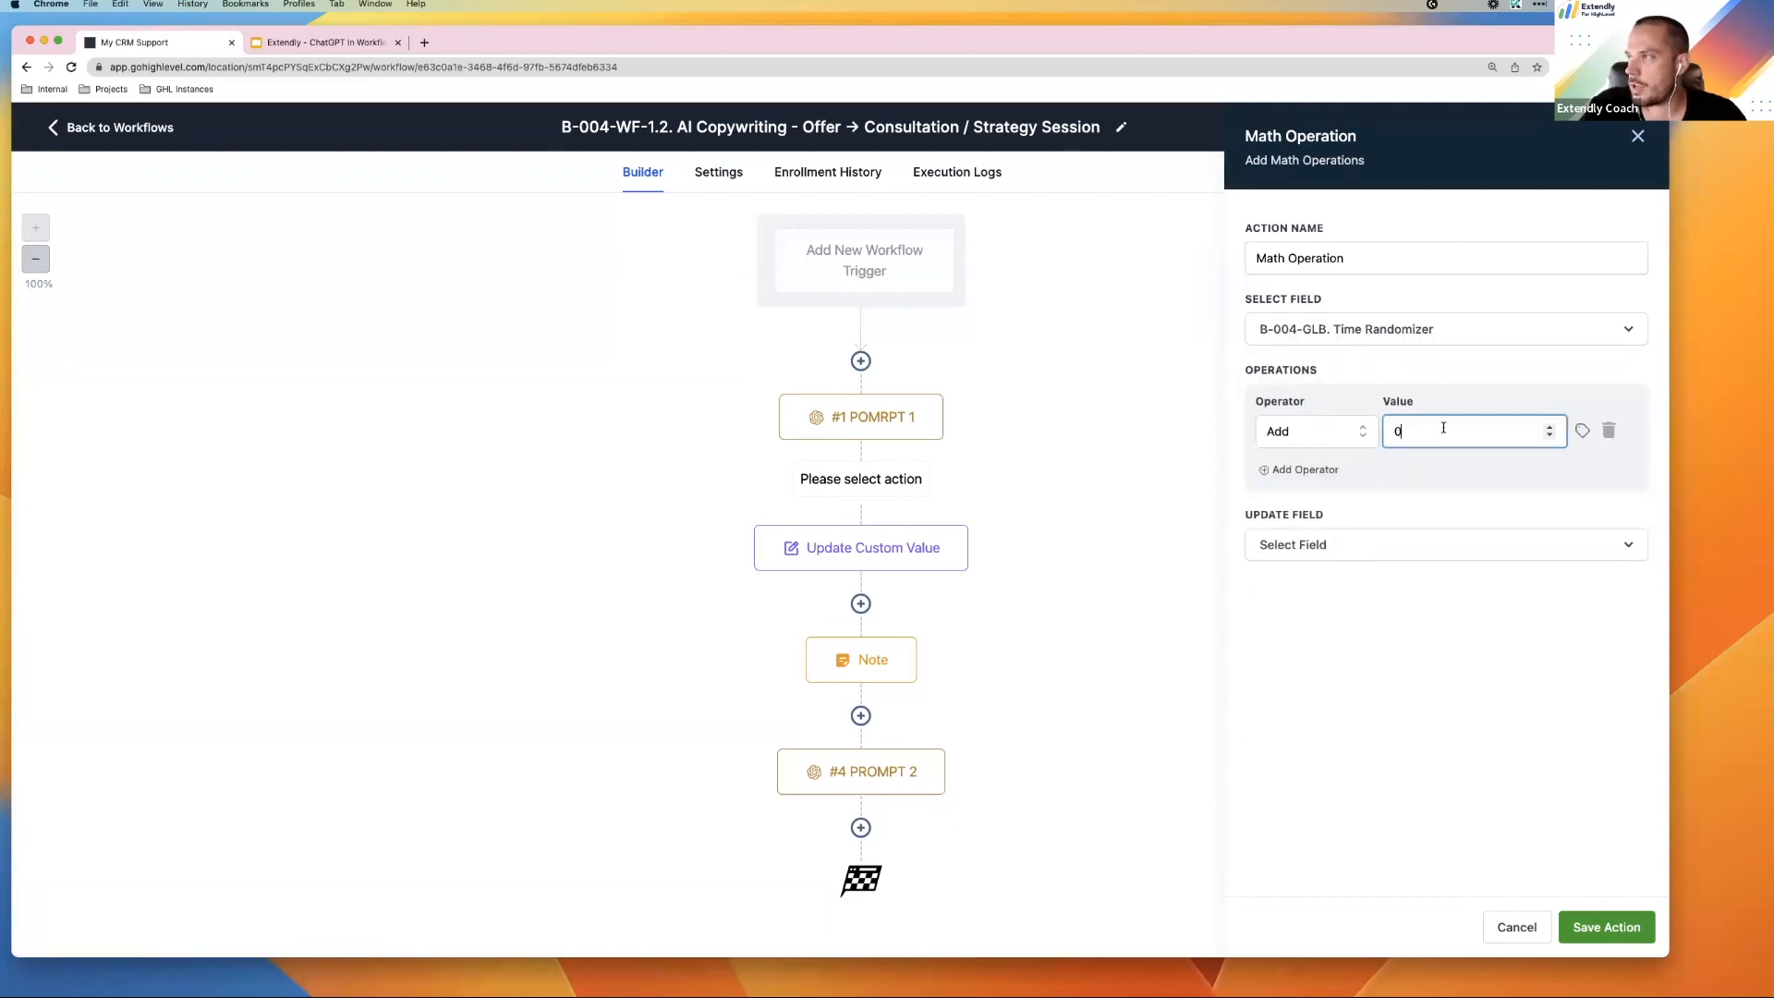
key(BackSpace)
text(1)
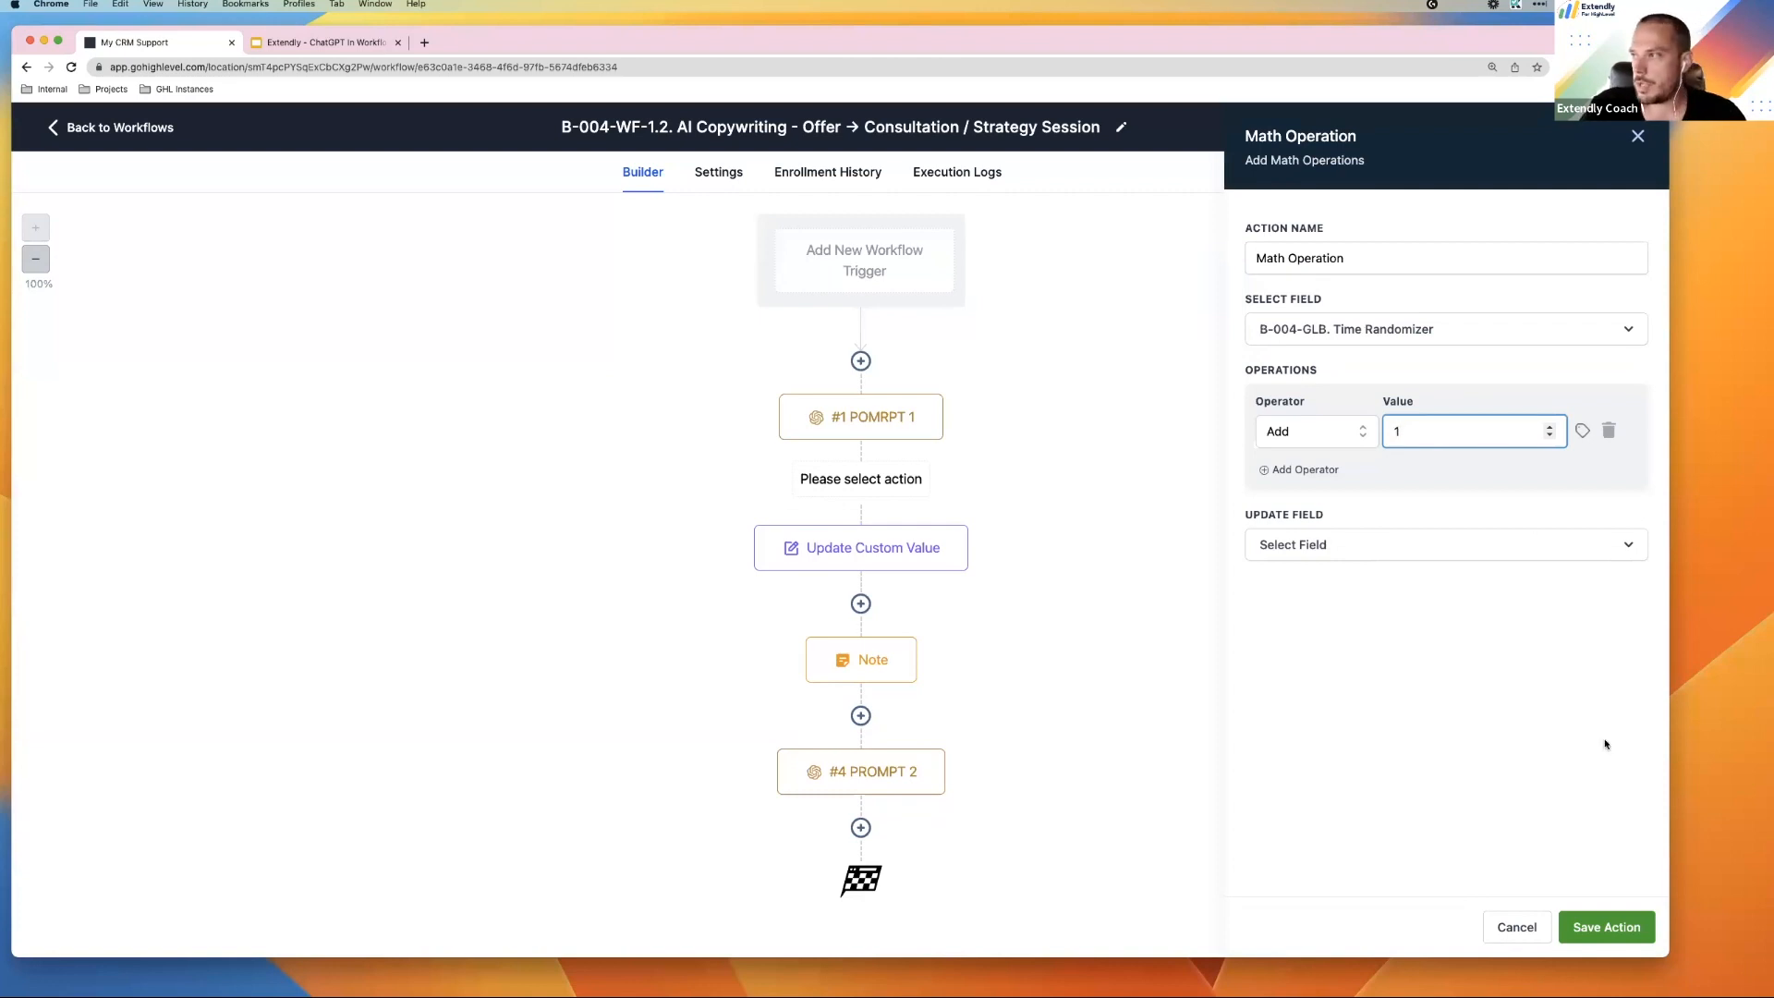
click(1346, 557)
click(1349, 732)
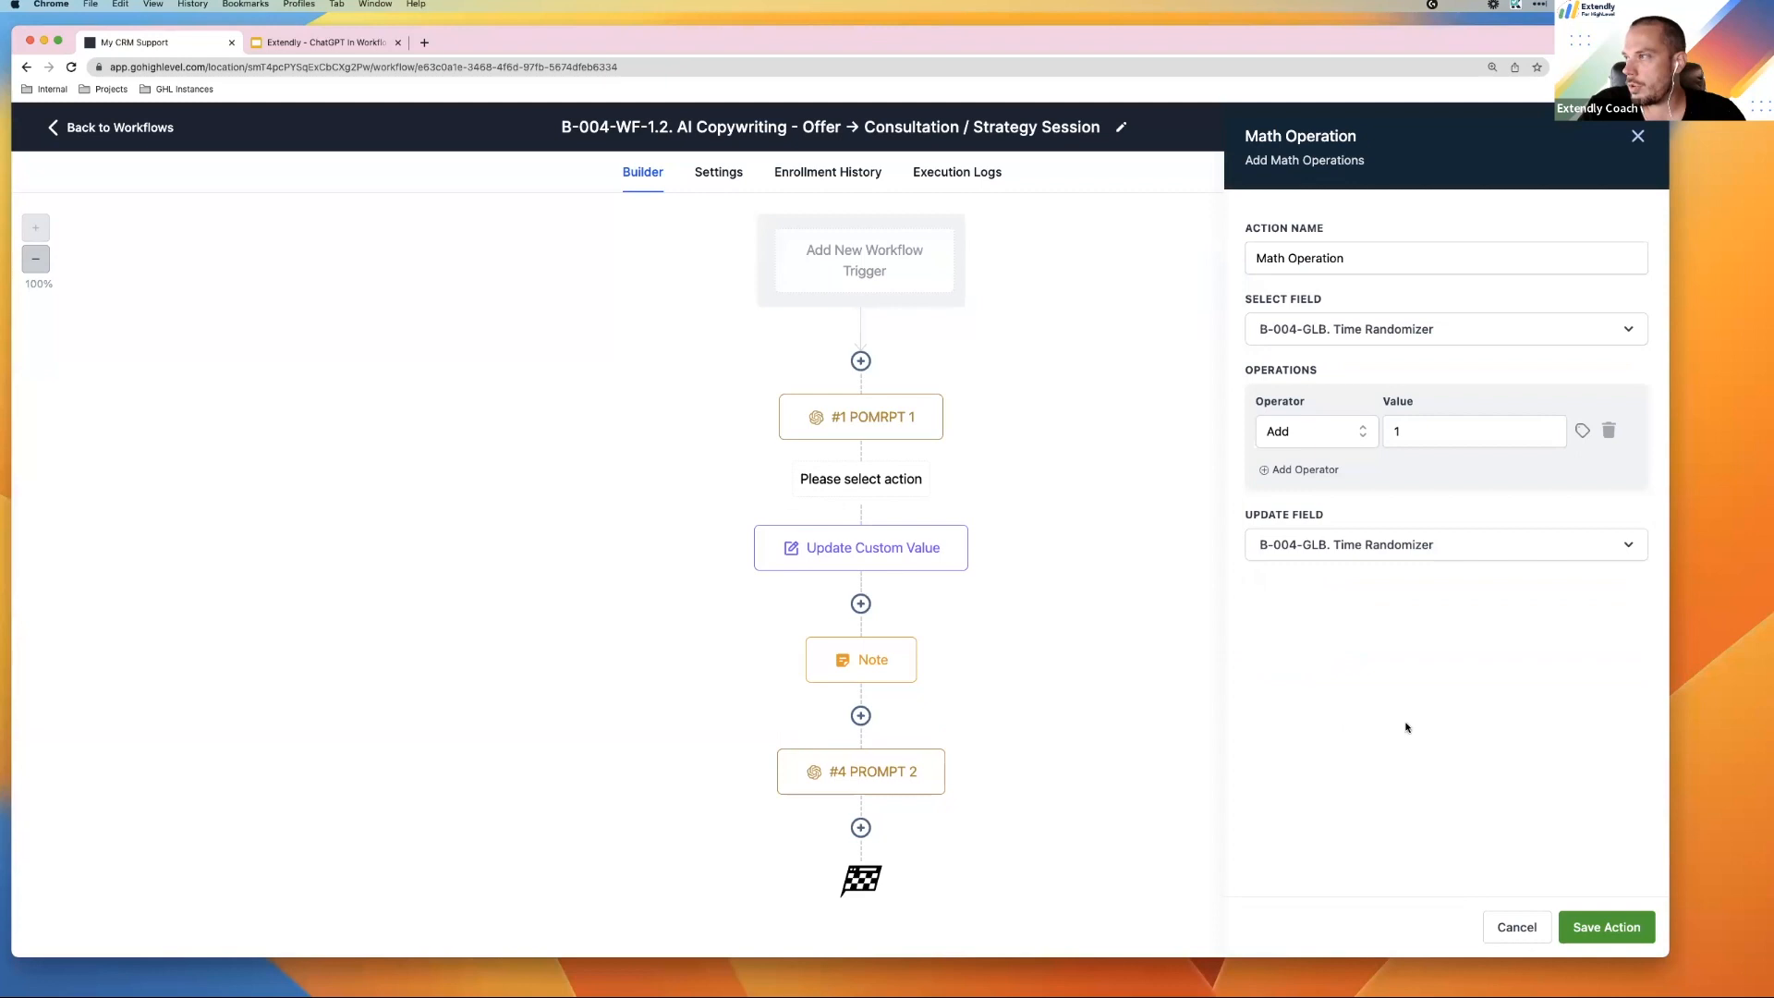
click(1607, 926)
Rename the new math action as "Math Operation +1", and save the action and the workflow
click(873, 536)
click(1359, 259)
text(+1)
click(1606, 927)
click(1609, 130)
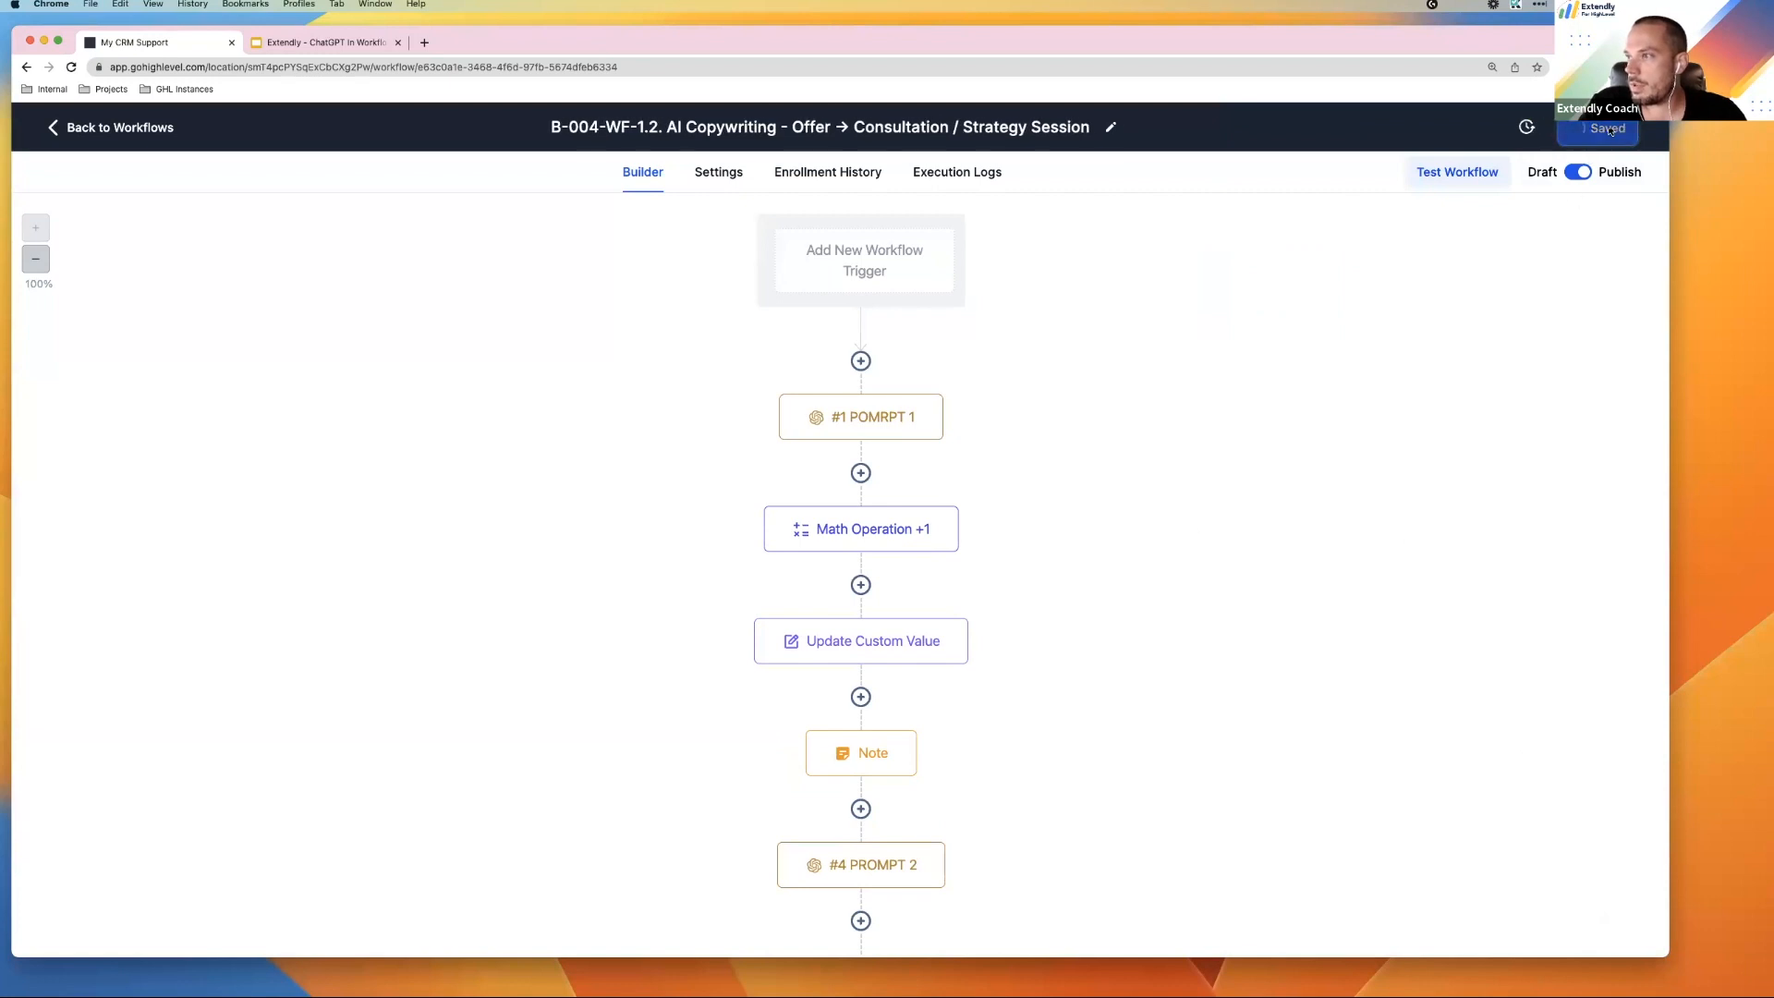
Start a Math Operation after PROMPT 2 on "B-004-GLB. Time Randomizer" and name it "Math Operation +1 =2"
scroll(1010, 753, down, 1)
click(871, 829)
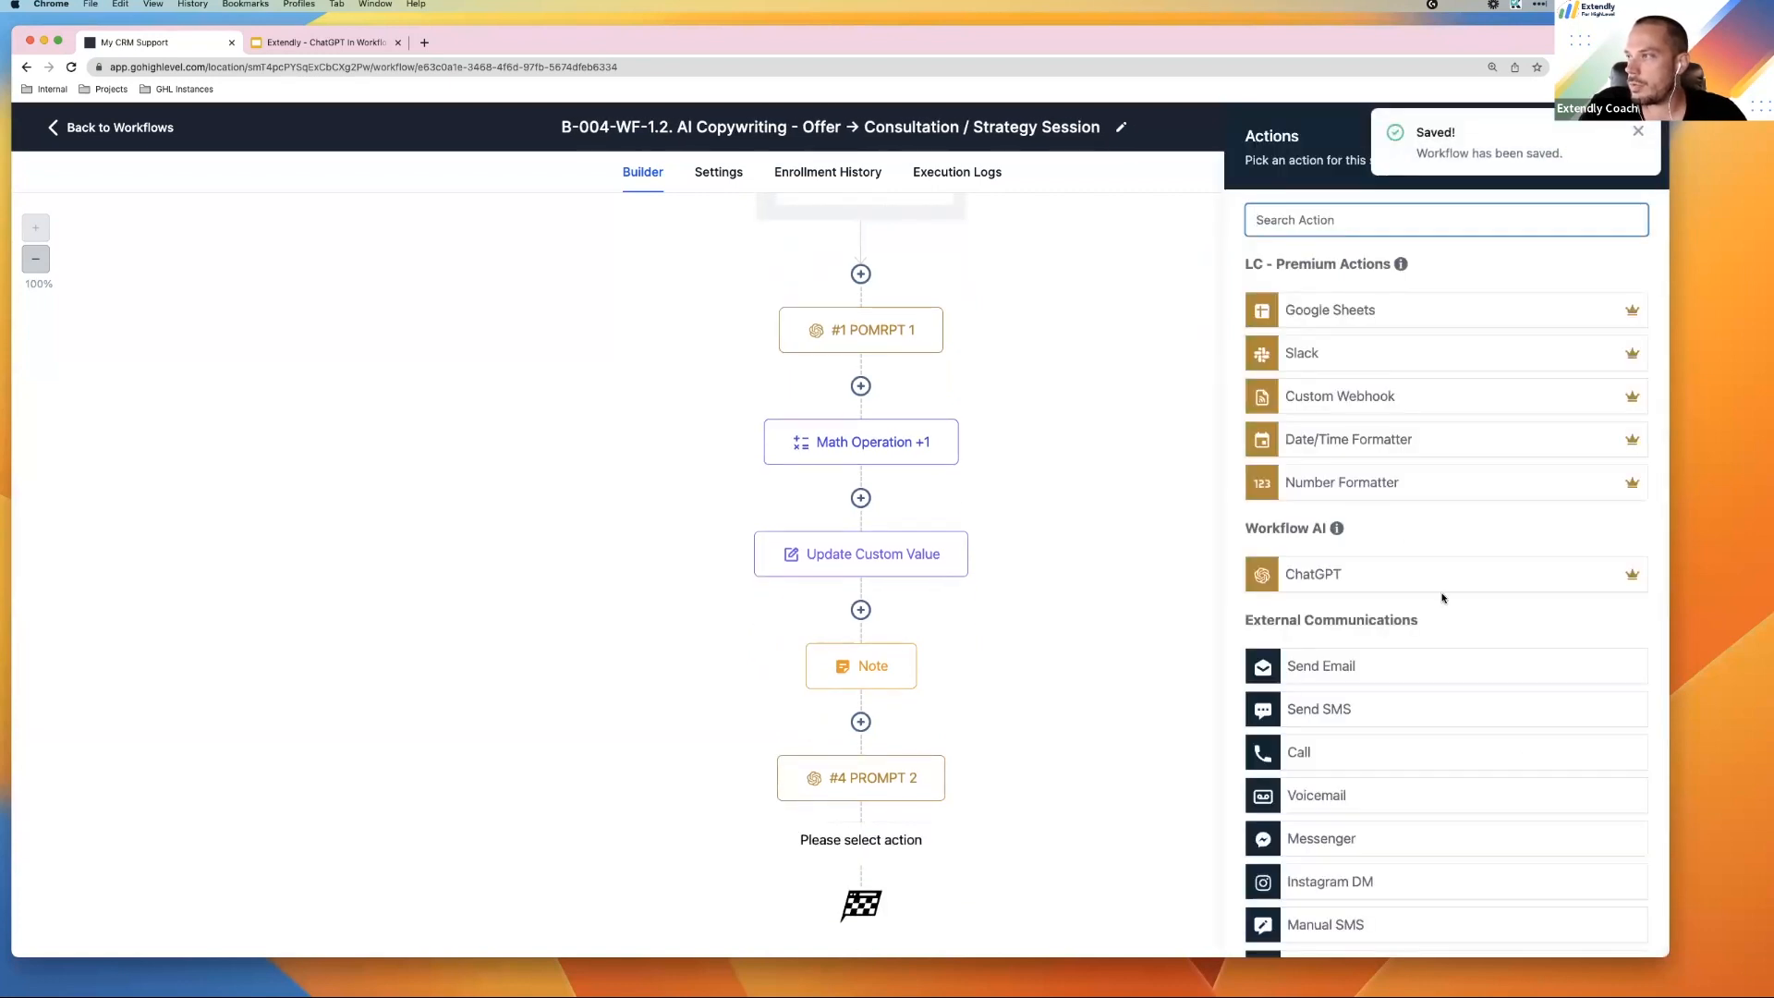
text(math)
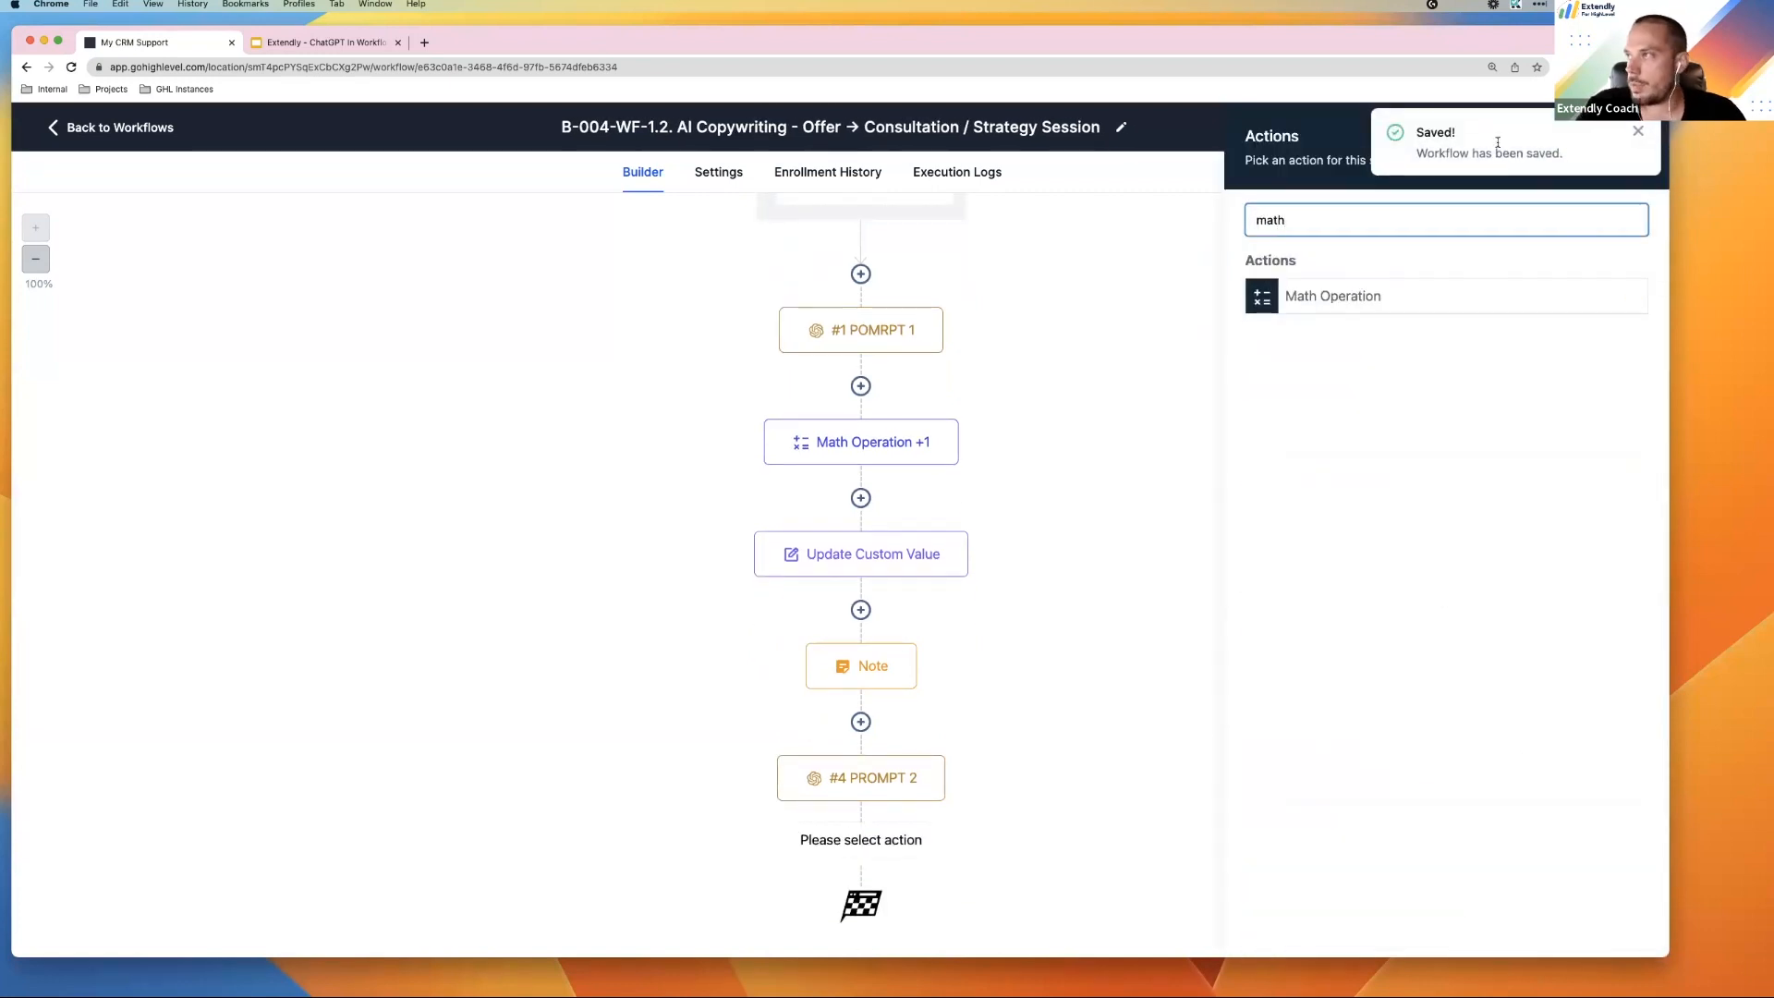
click(1340, 300)
click(1331, 330)
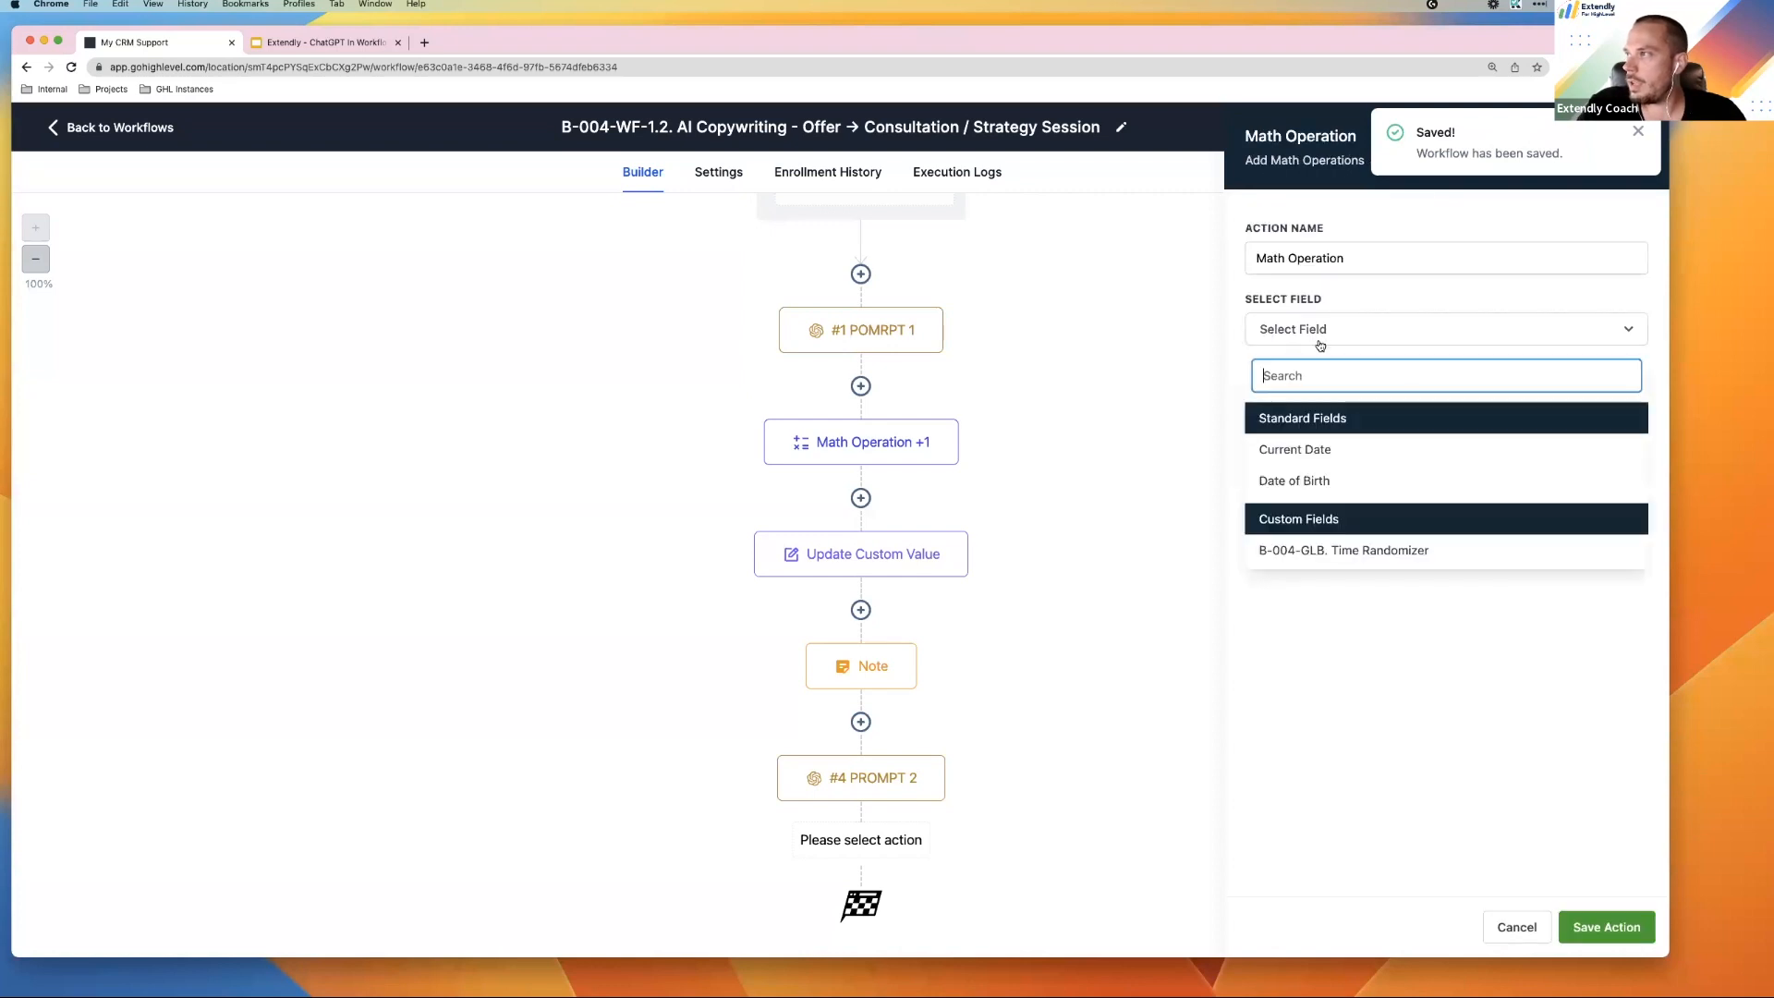
click(1313, 549)
click(1396, 257)
text(+1 =2)
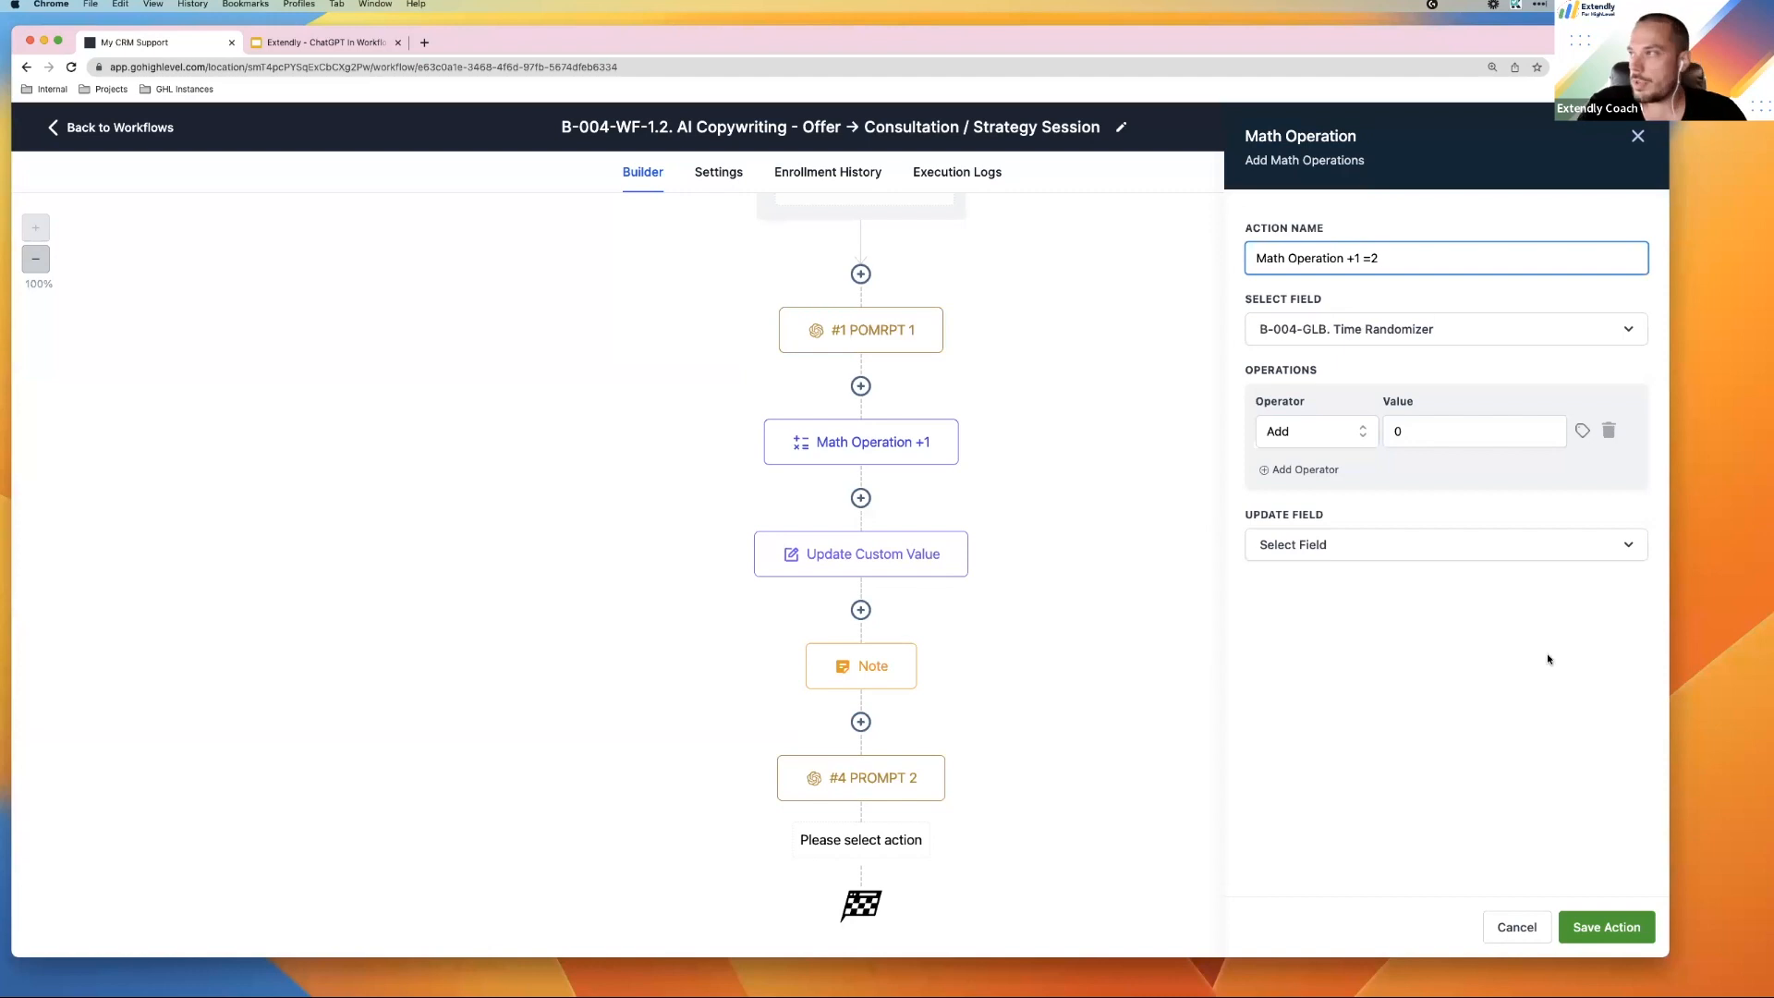
Set the operation to add 1, with "B-004-GLB. Time Randomizer" as the updated field, and save the action
click(1465, 444)
key(BackSpace)
text(1)
click(1354, 549)
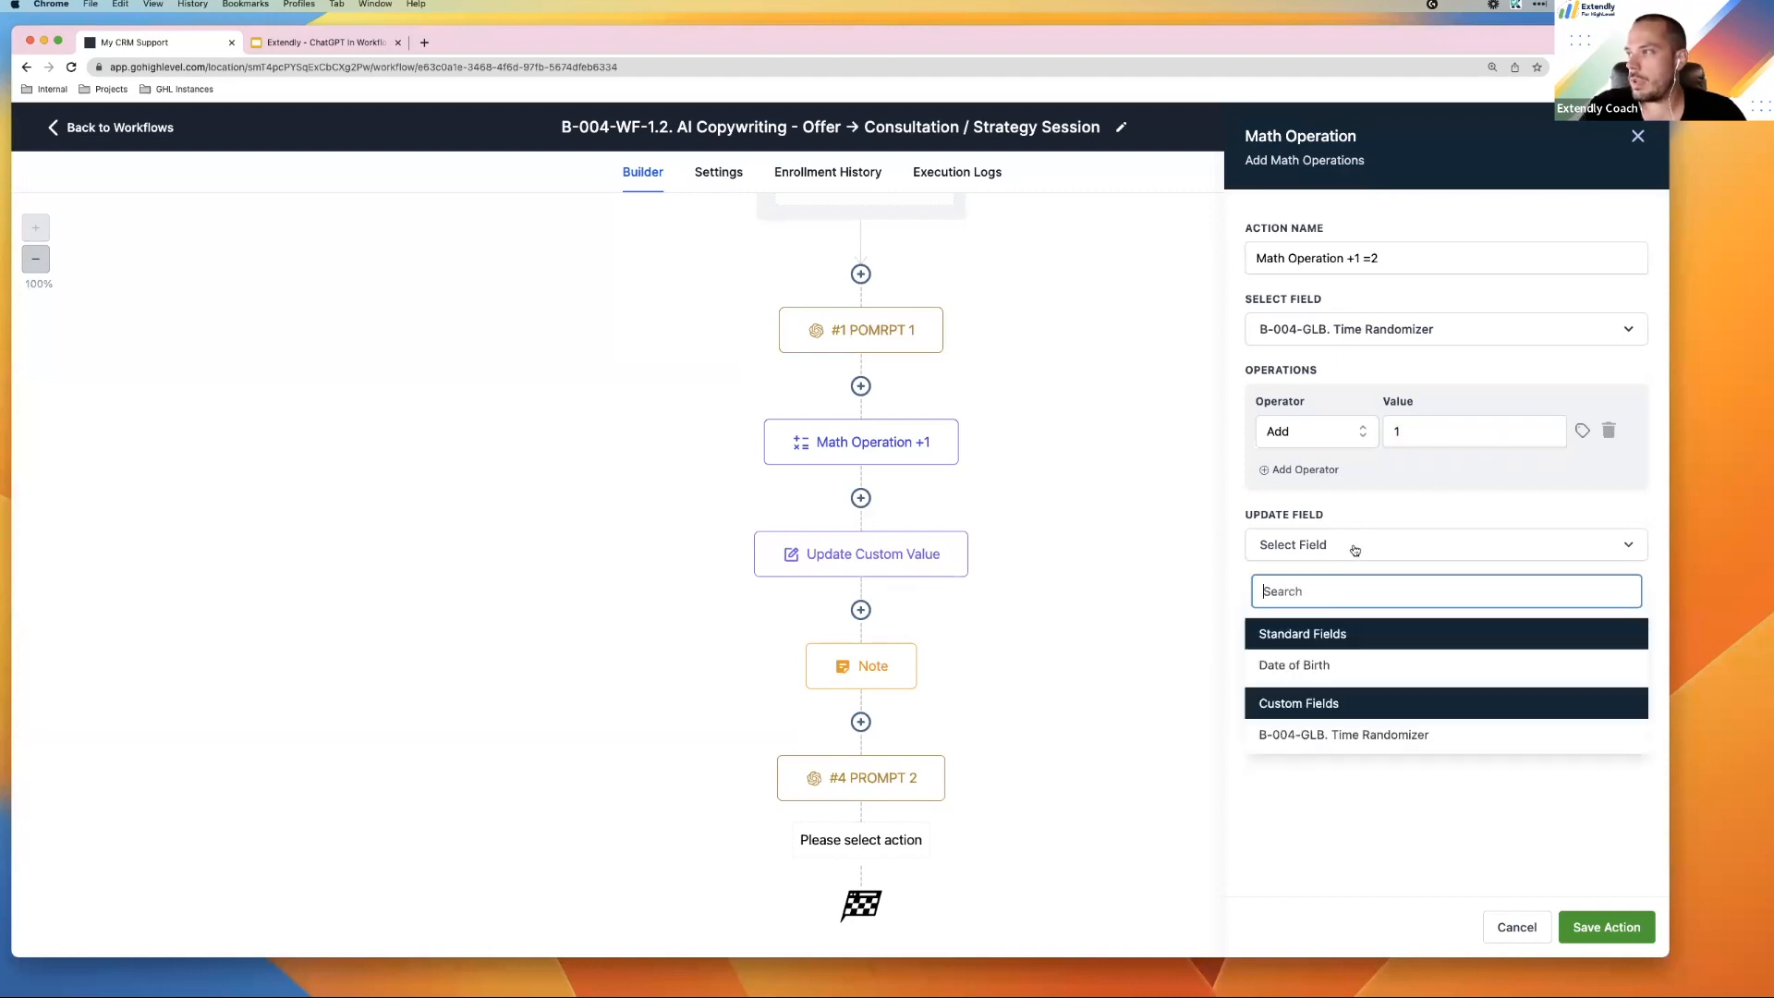
click(1349, 735)
click(1607, 927)
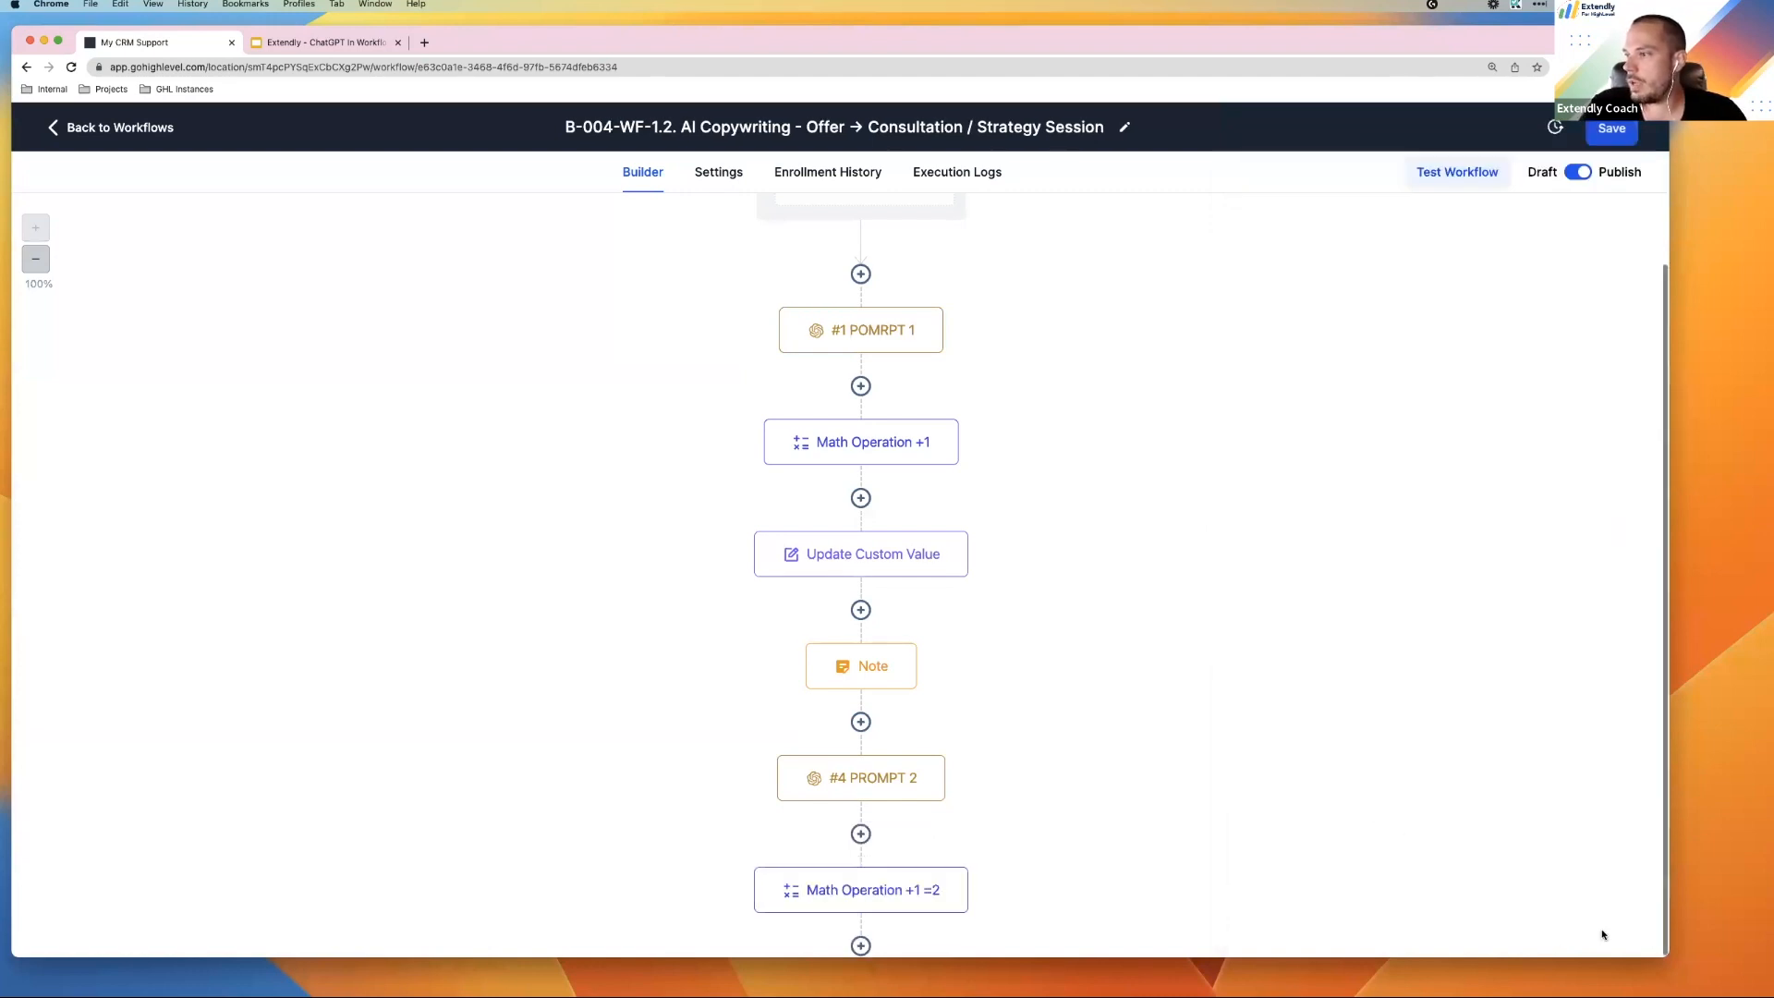
Rename the math action after POMRPT 1 as "Math Operation +1 =1", and save the action and the workflow
click(880, 453)
click(1382, 263)
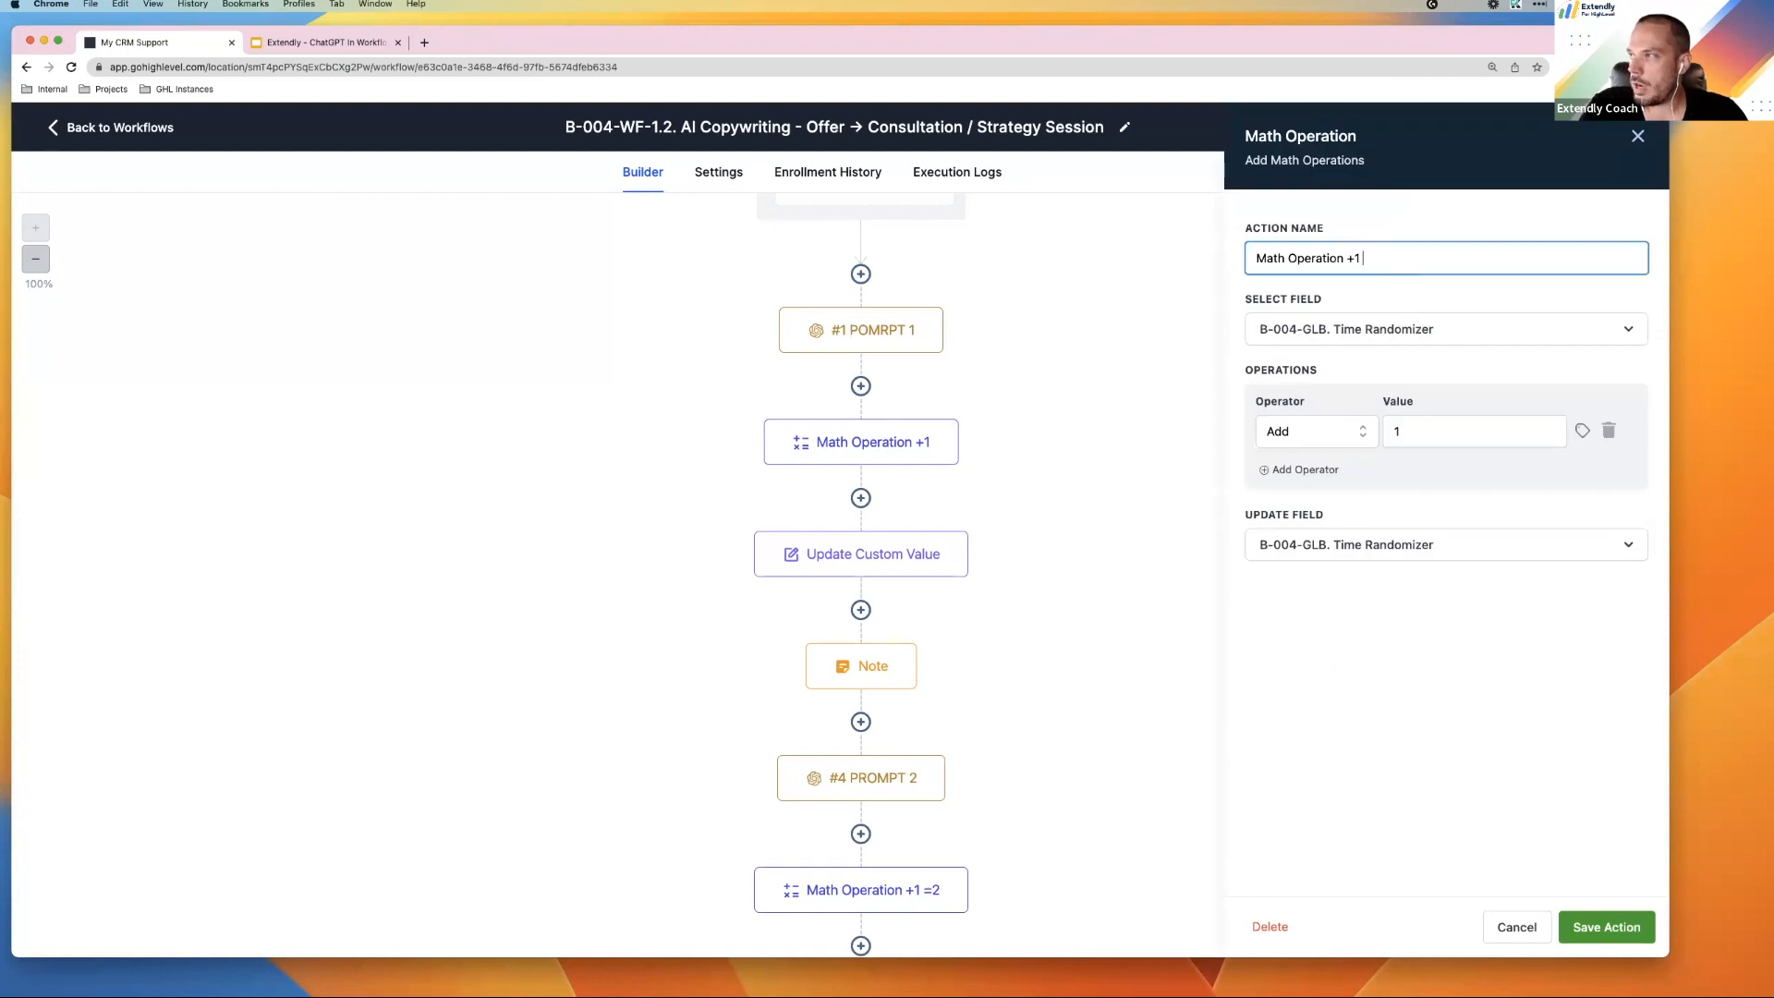
text(=1)
click(1613, 933)
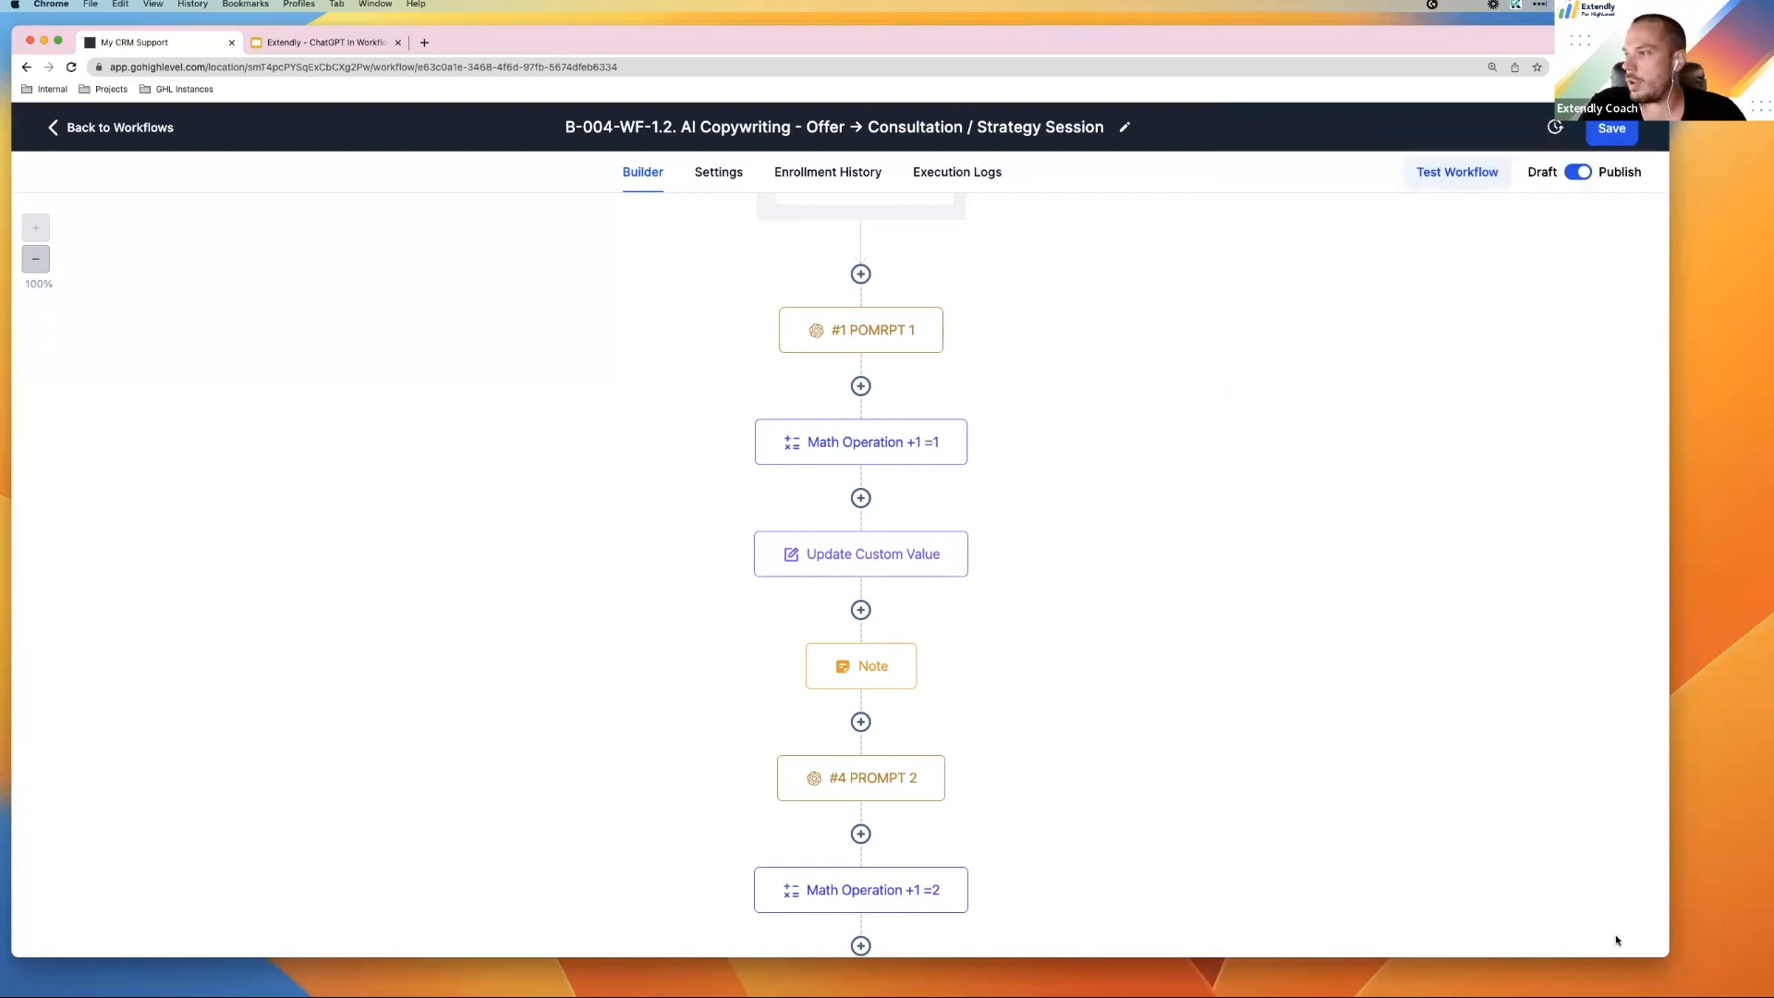
click(1607, 144)
Add an If/Else condition at the end of the workflow, with its branch based on the contact field "B-004-GLB. Time Randomizer"
scroll(1284, 582, down, 2)
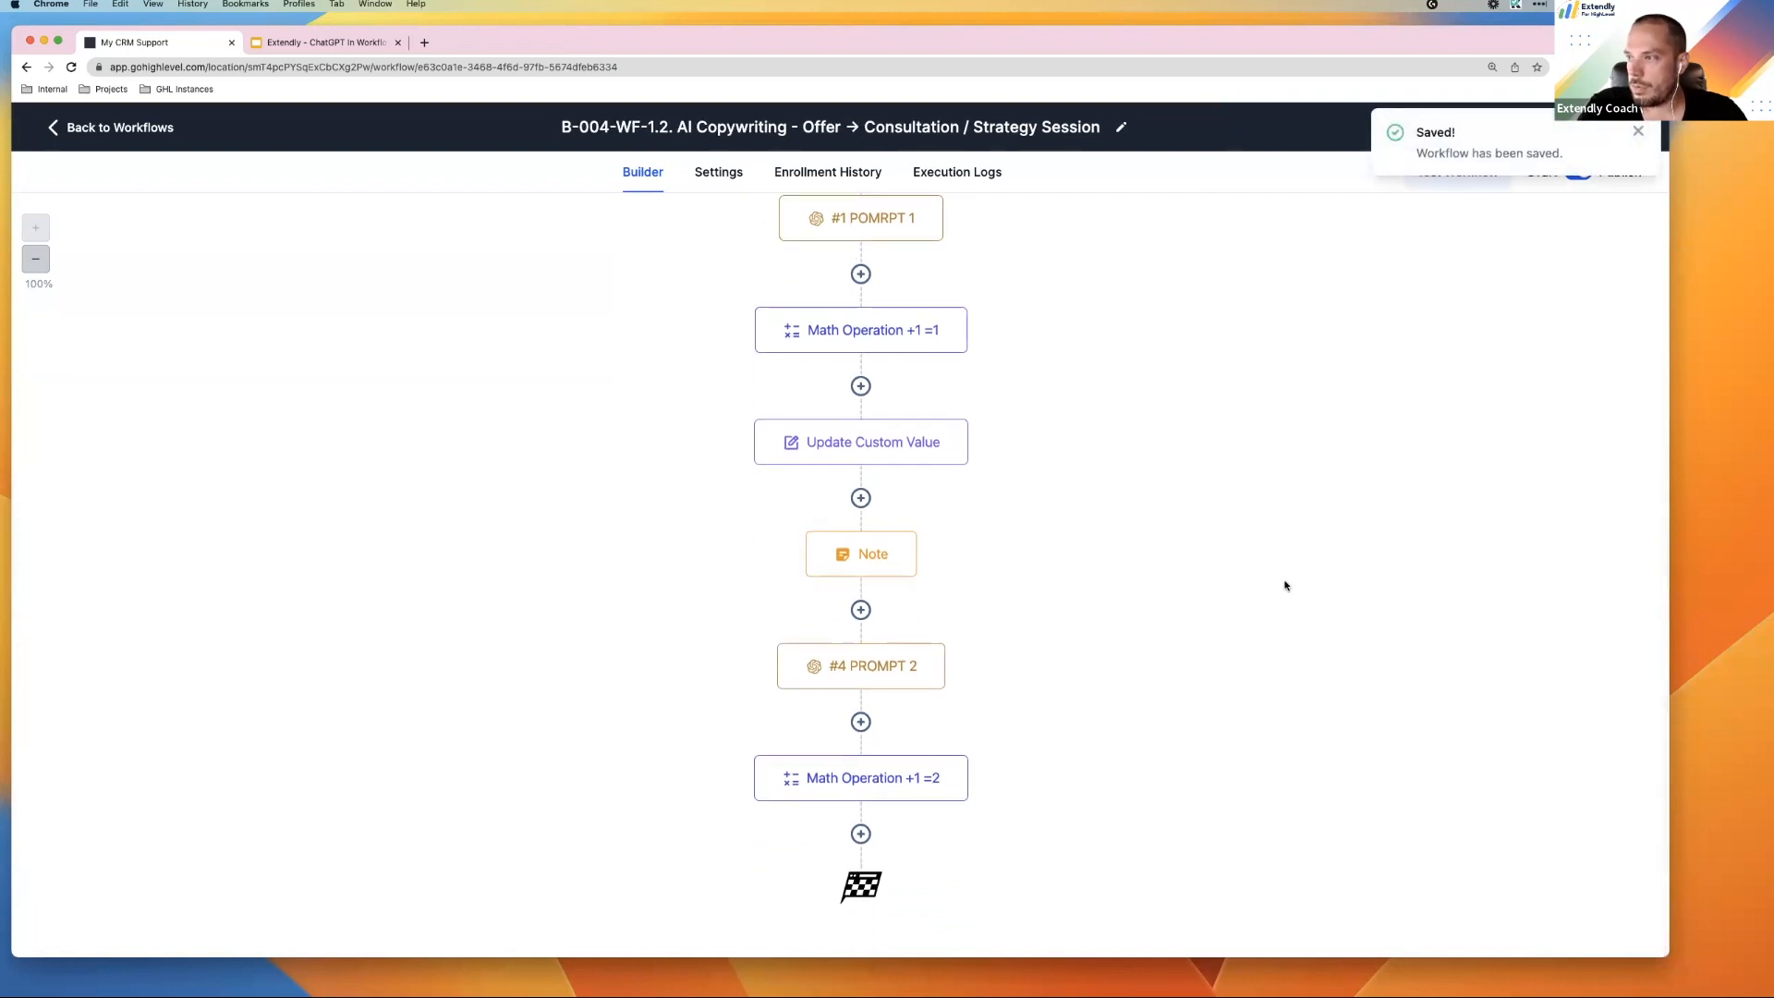
click(860, 834)
text(if)
click(1266, 341)
click(1024, 506)
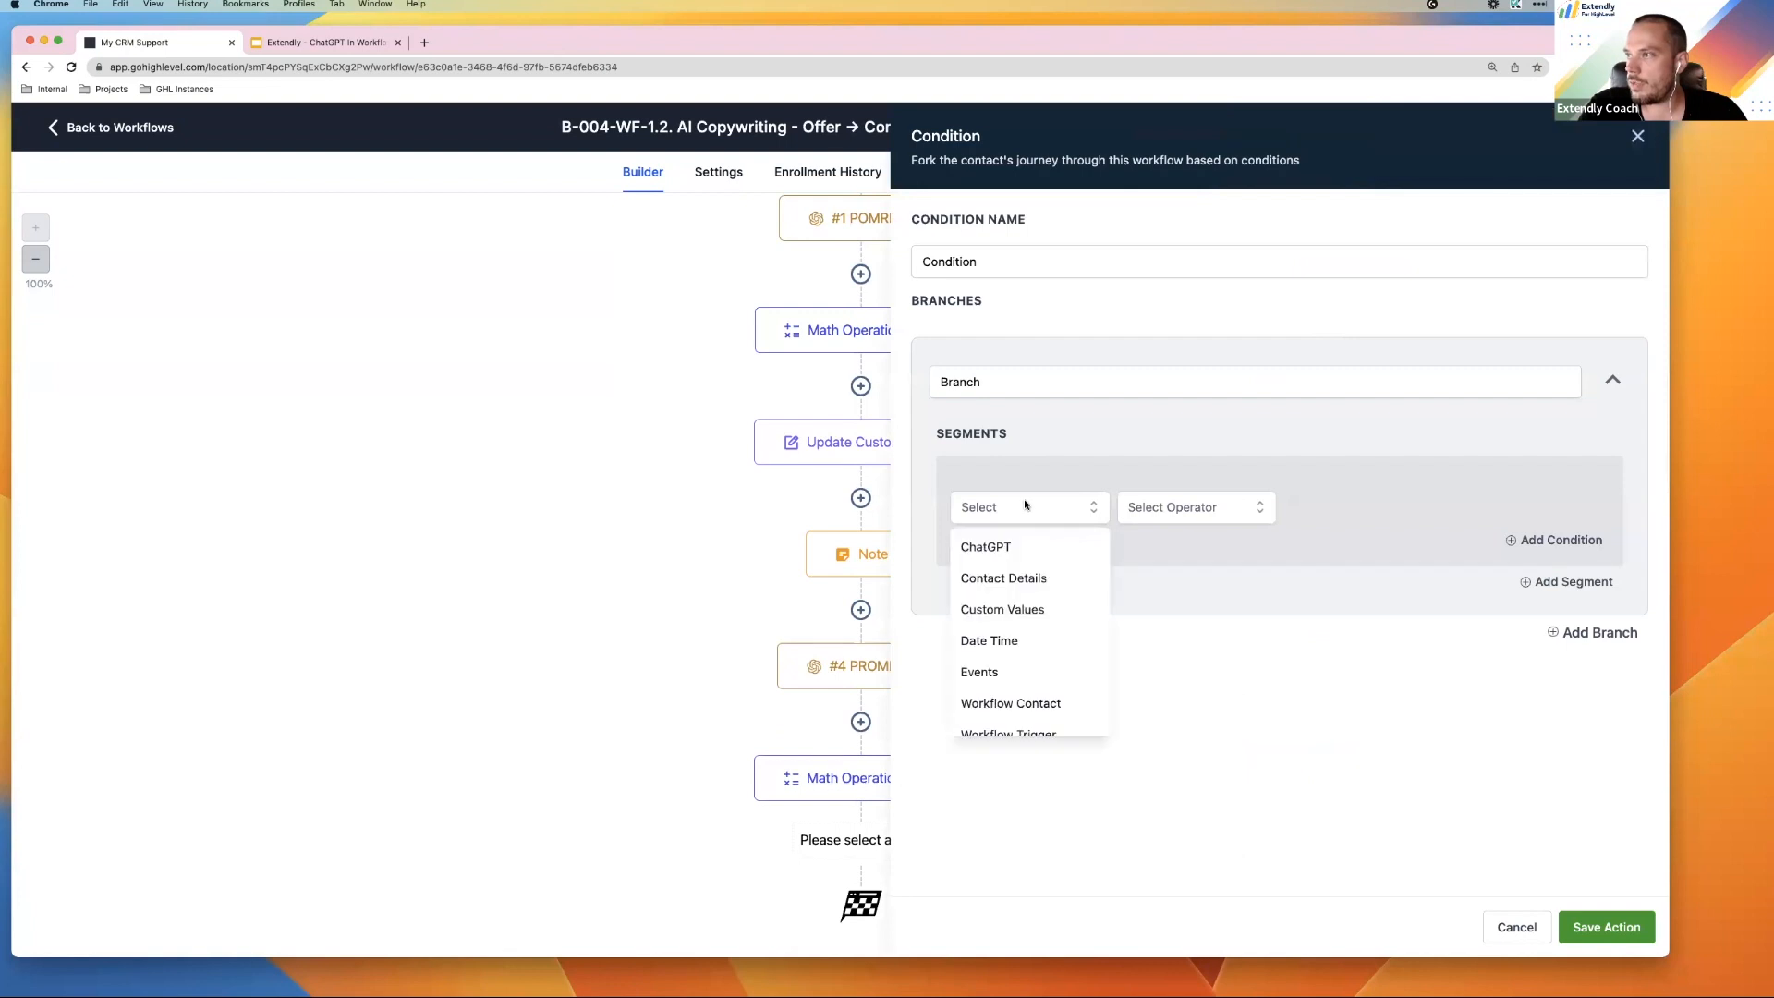
scroll(1042, 641, down, 2)
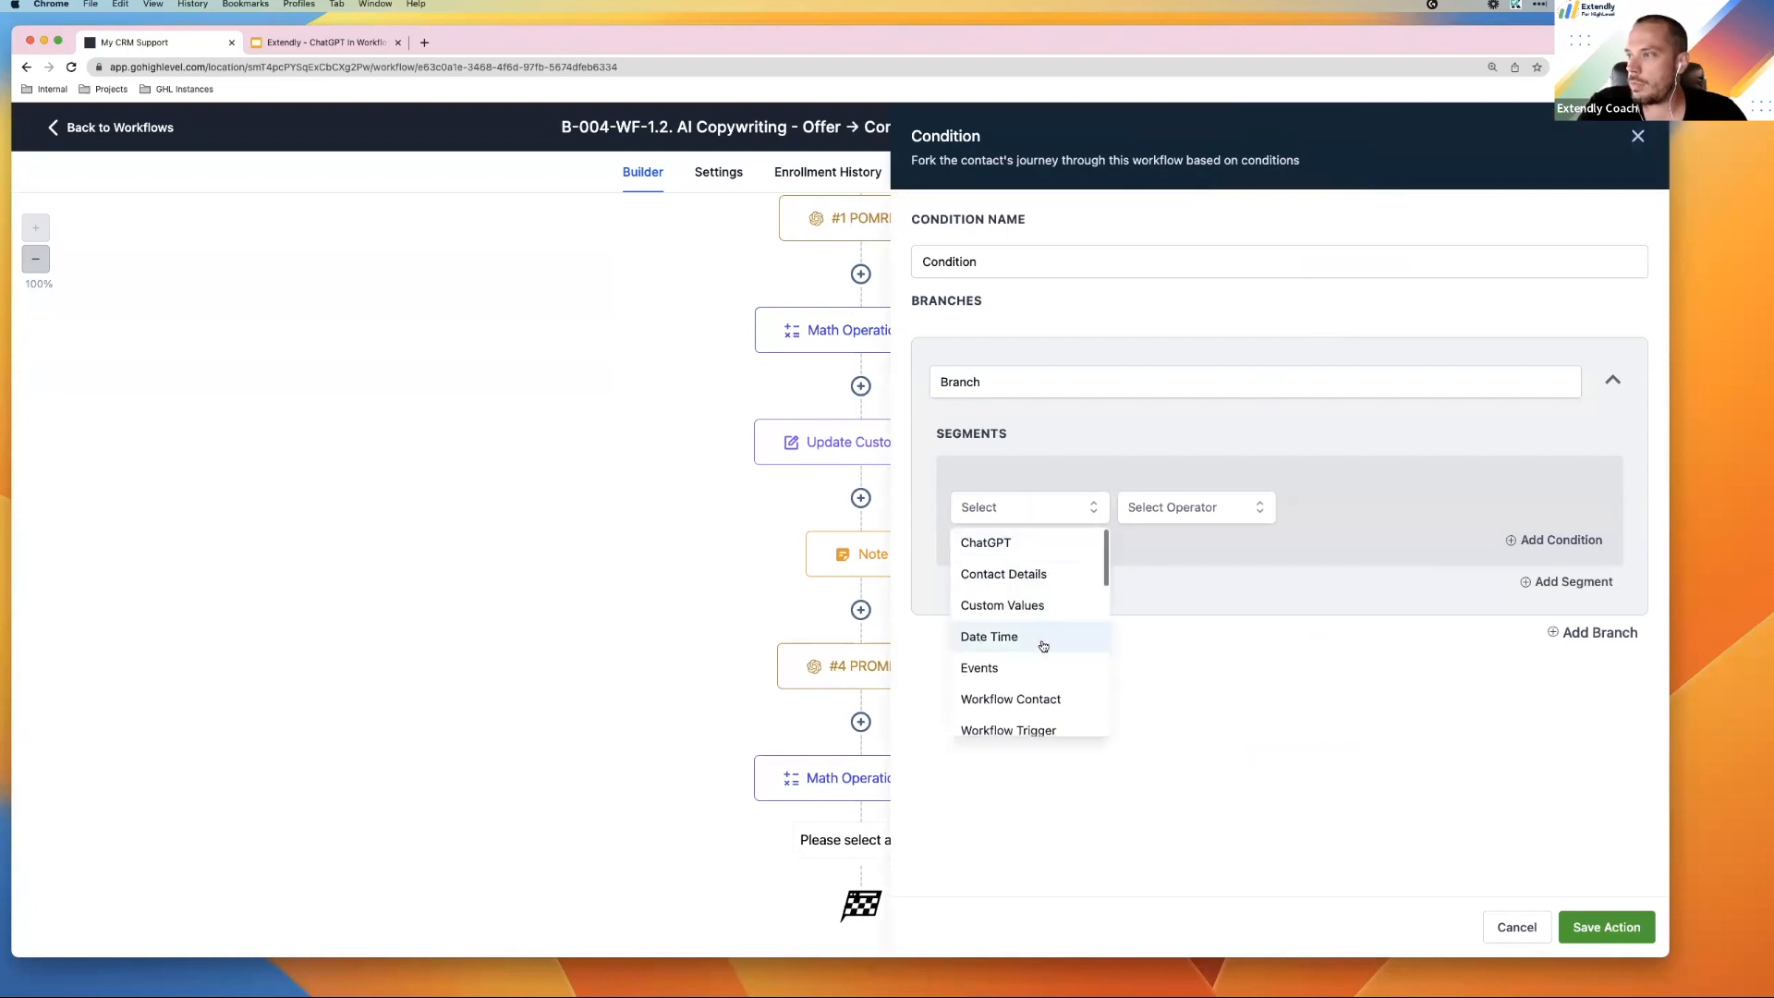
scroll(1034, 600, up, 2)
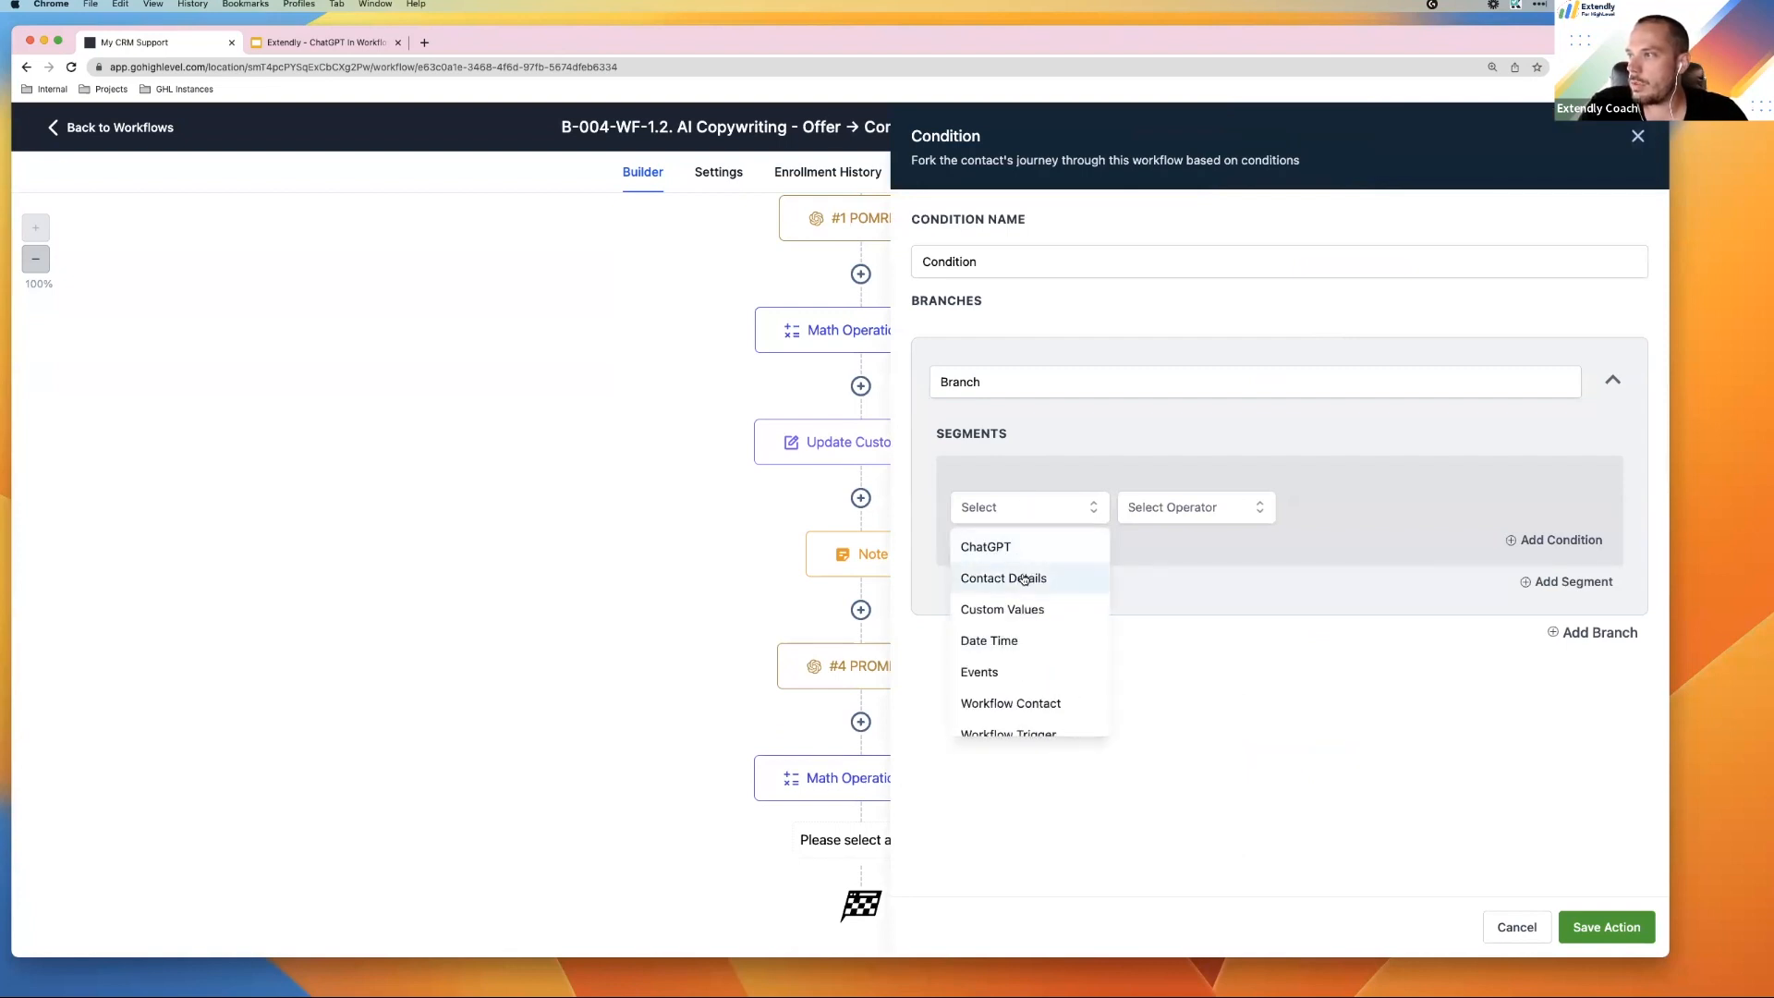
click(1023, 575)
scroll(1036, 651, down, 12)
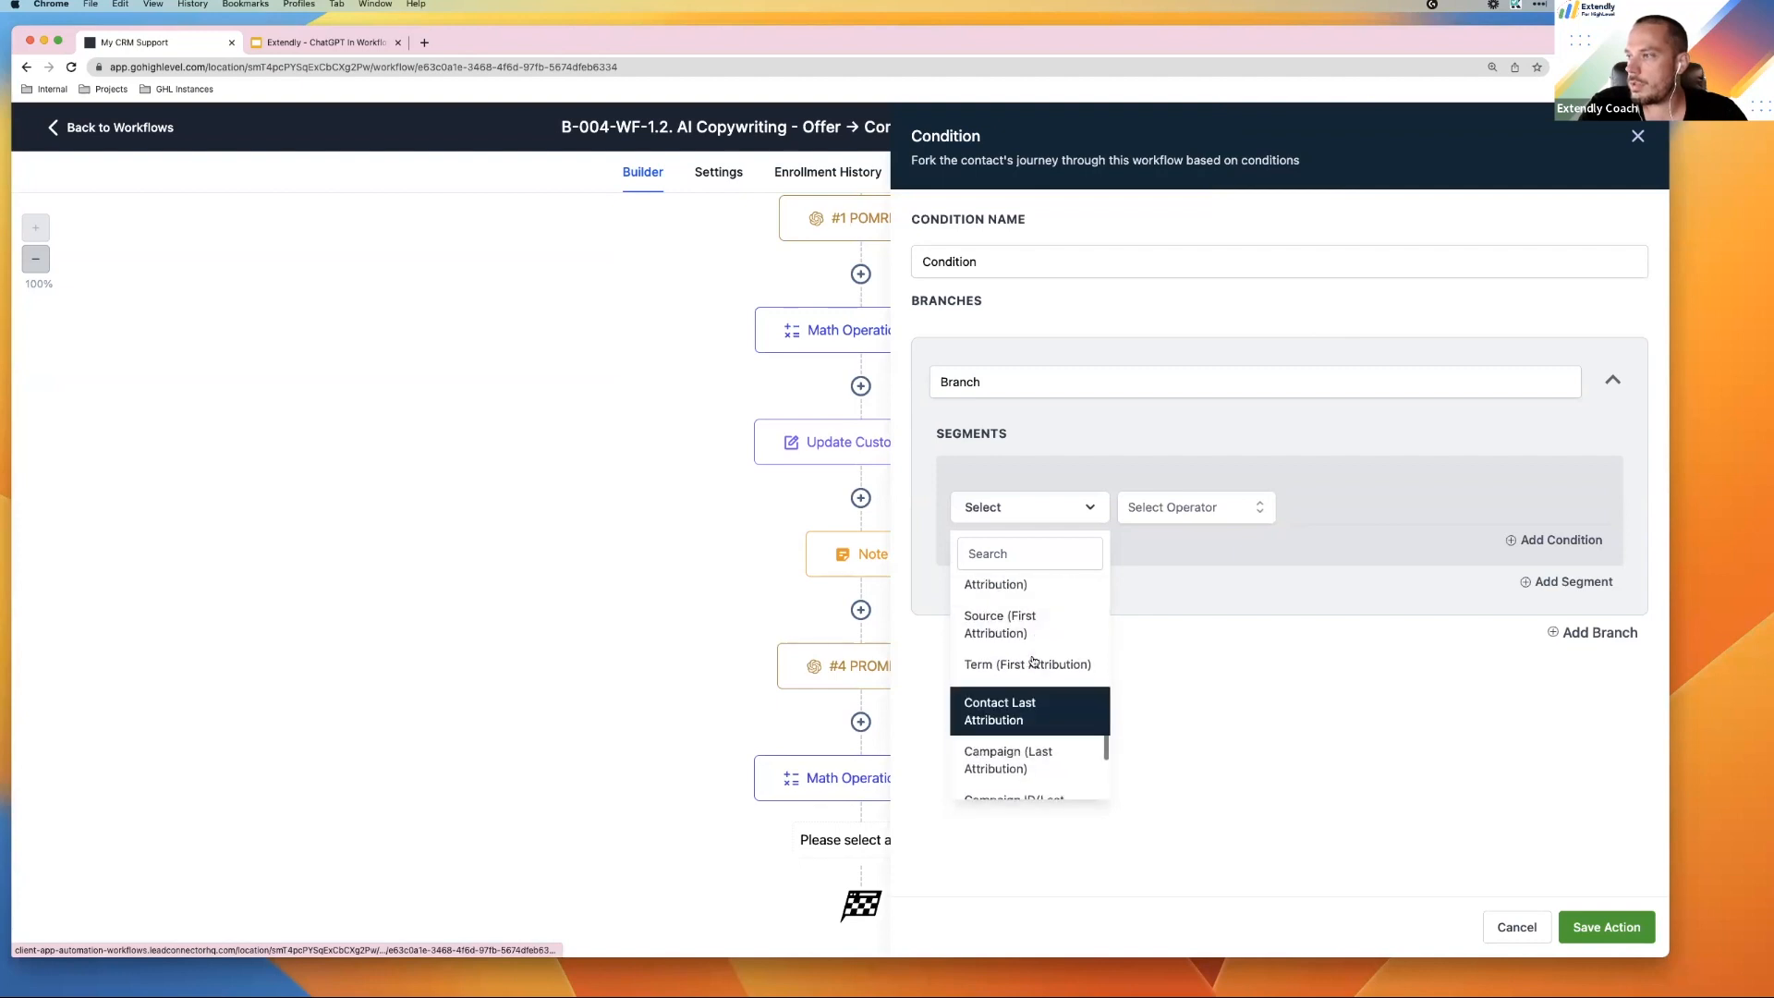
scroll(1035, 658, up, 6)
click(1036, 650)
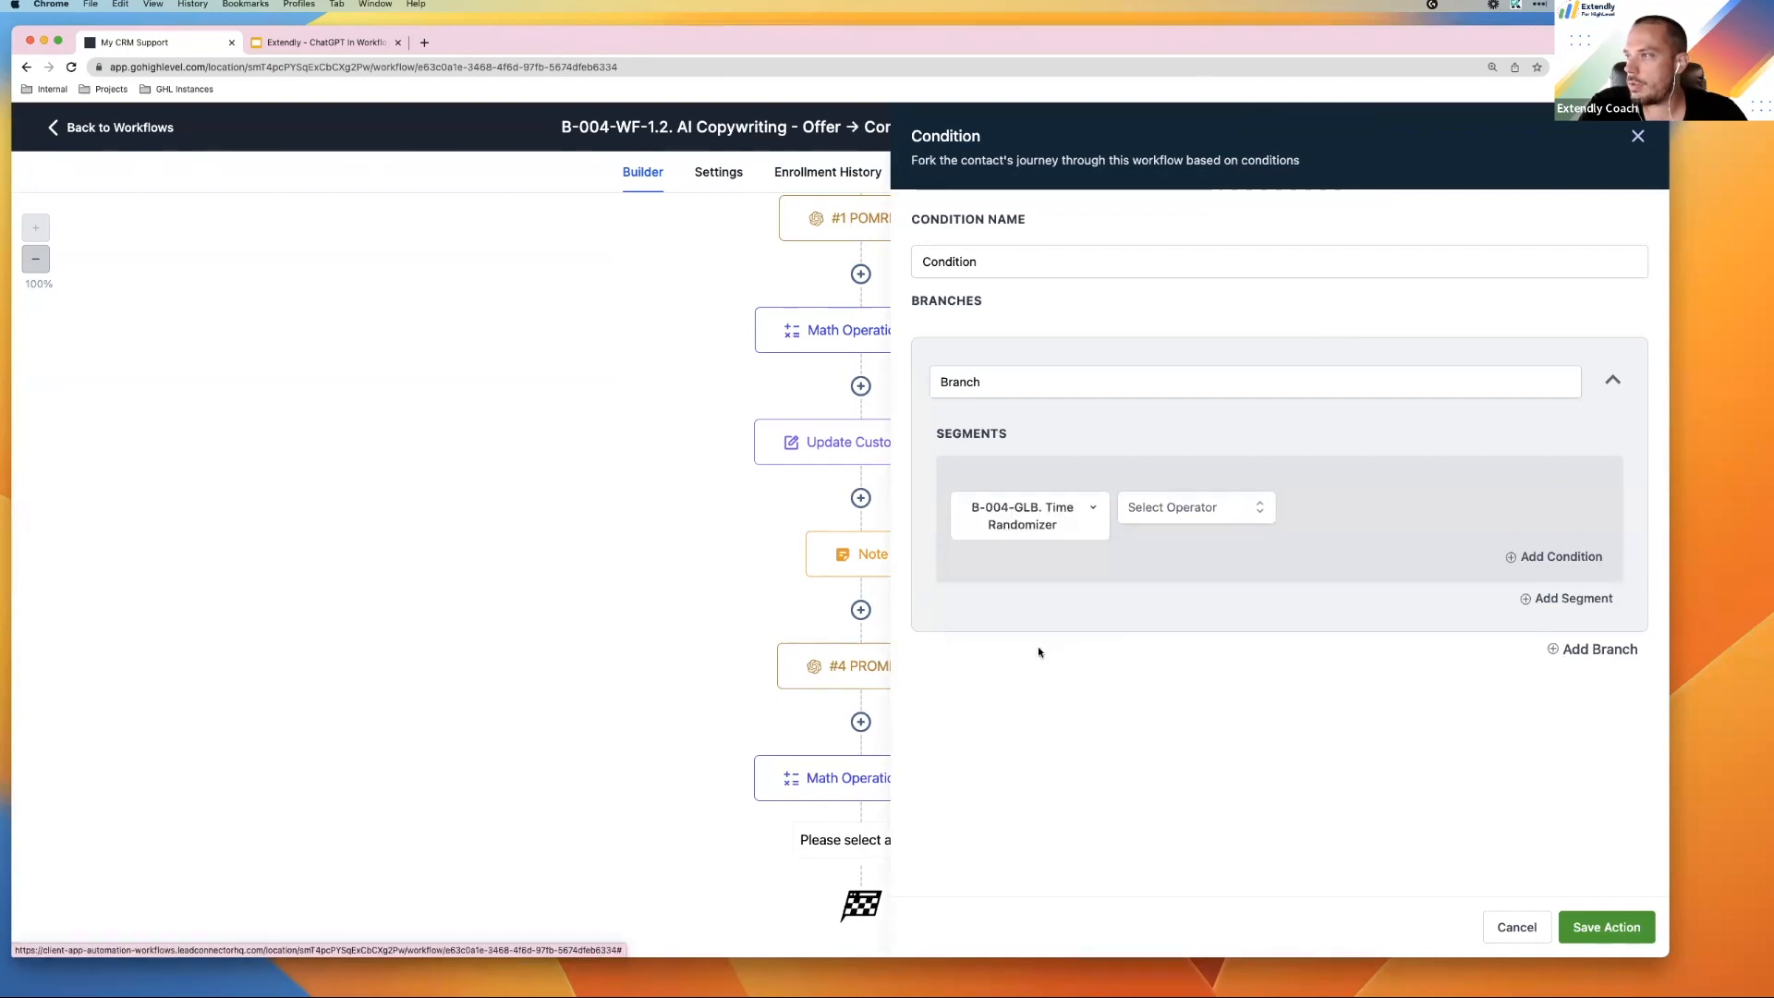
Set the first branch's criterion to greater than or equal to 1
click(1206, 500)
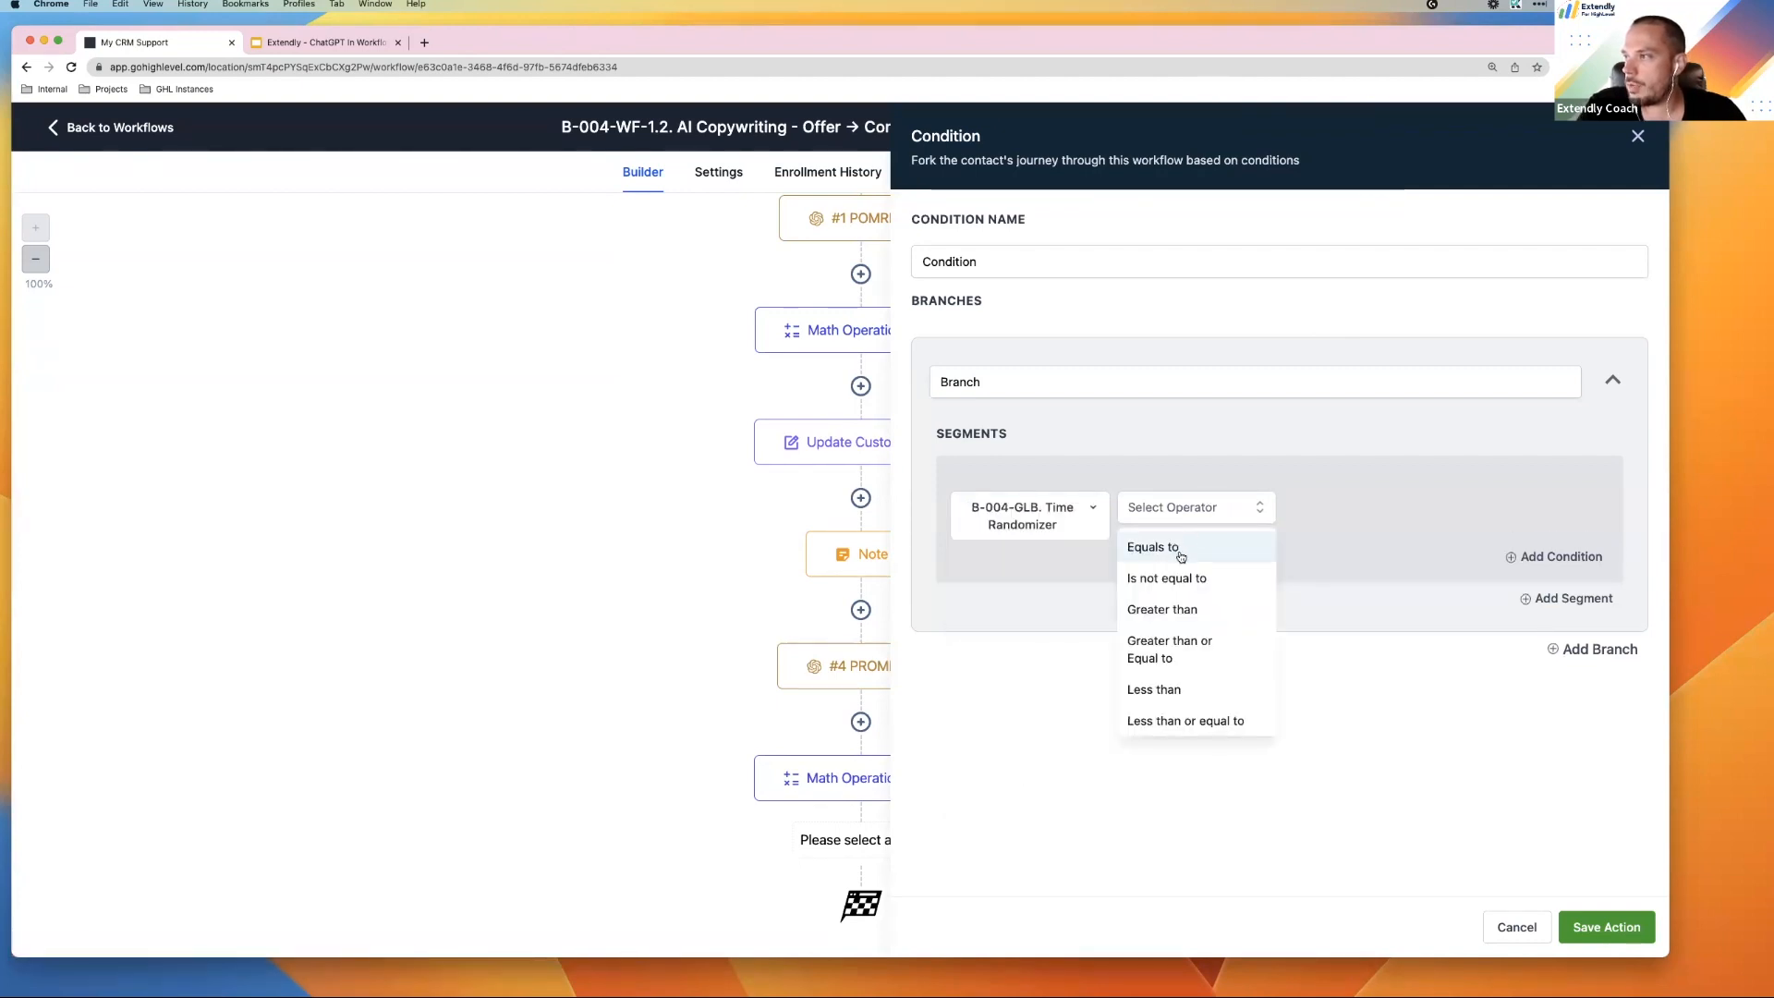
click(1173, 649)
click(1347, 507)
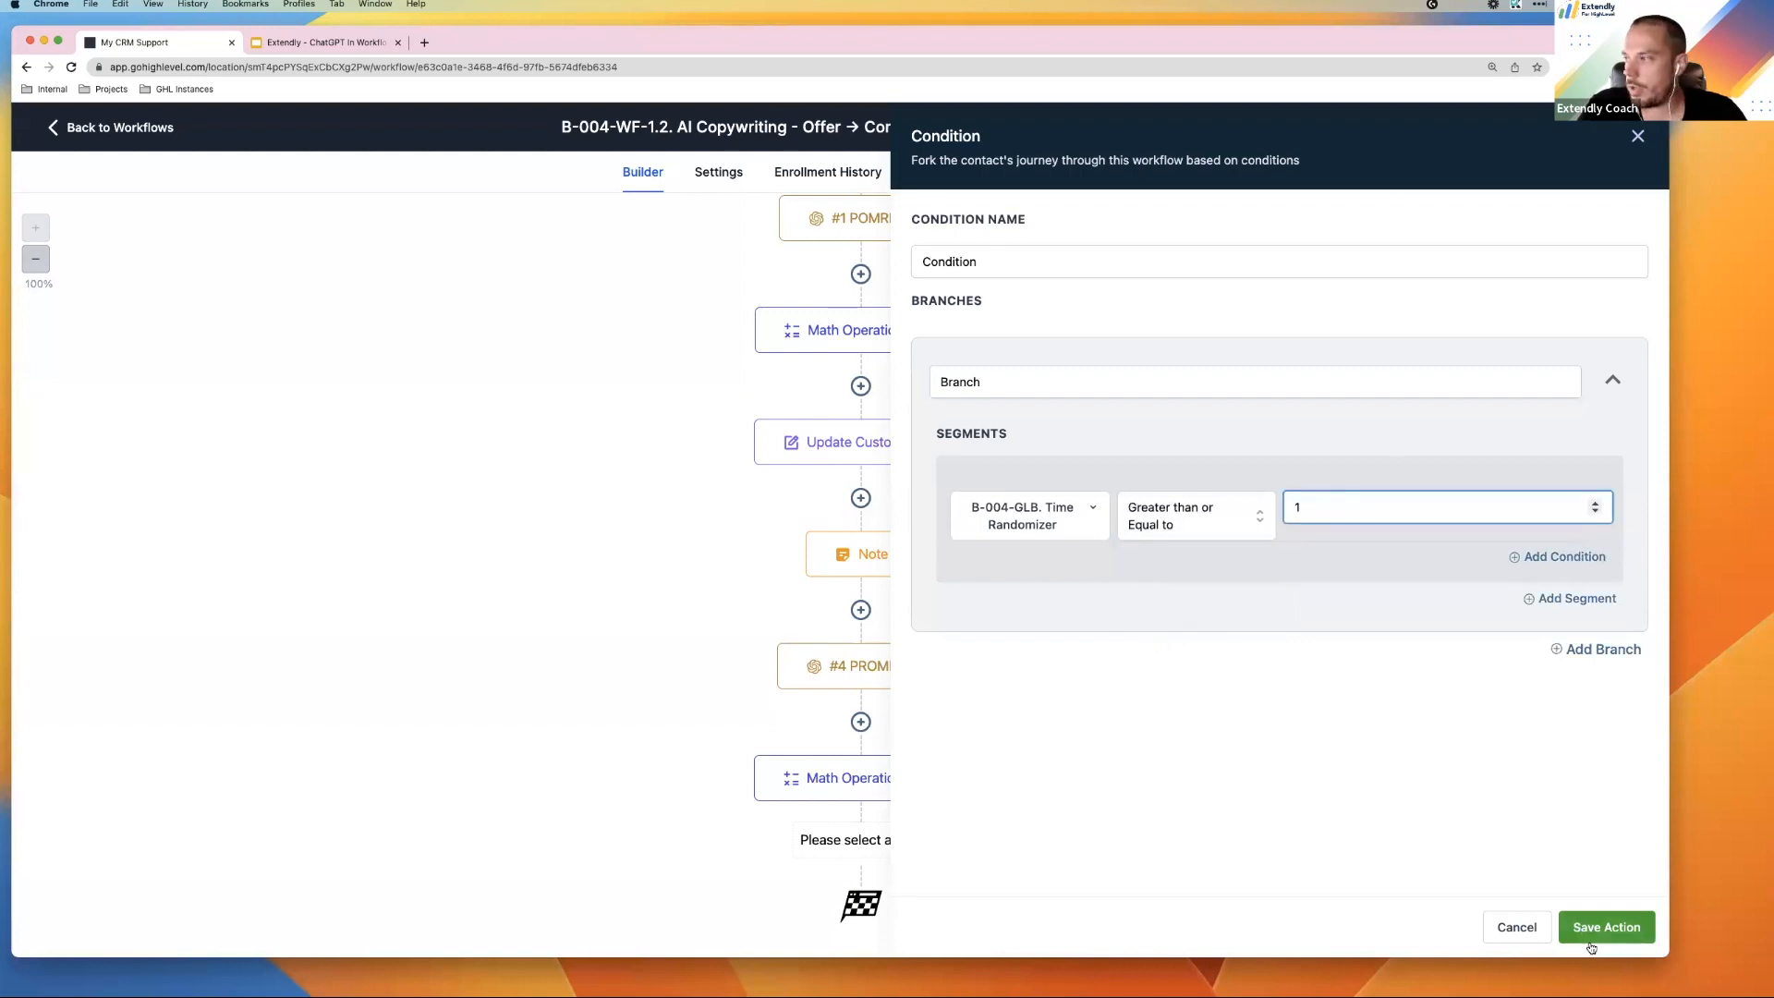
Add a second branch to the condition, based on the contact field "B-004-GLB. Time Randomizer"
click(1603, 650)
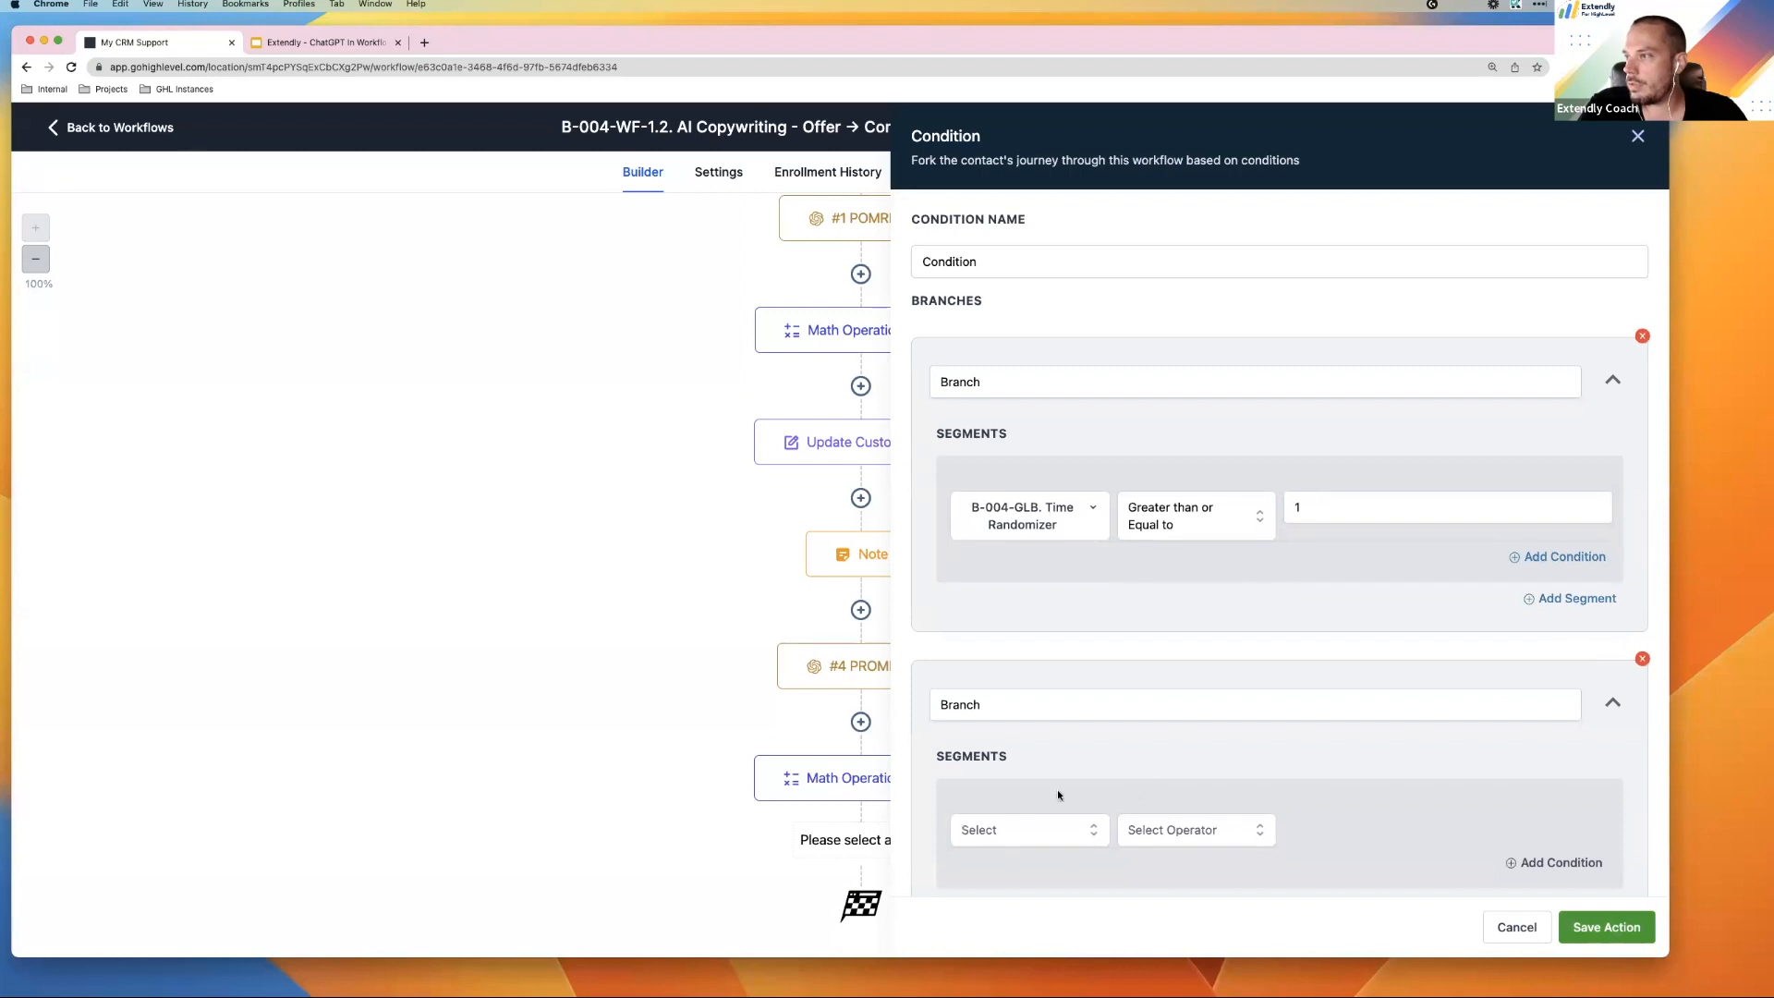
click(1039, 825)
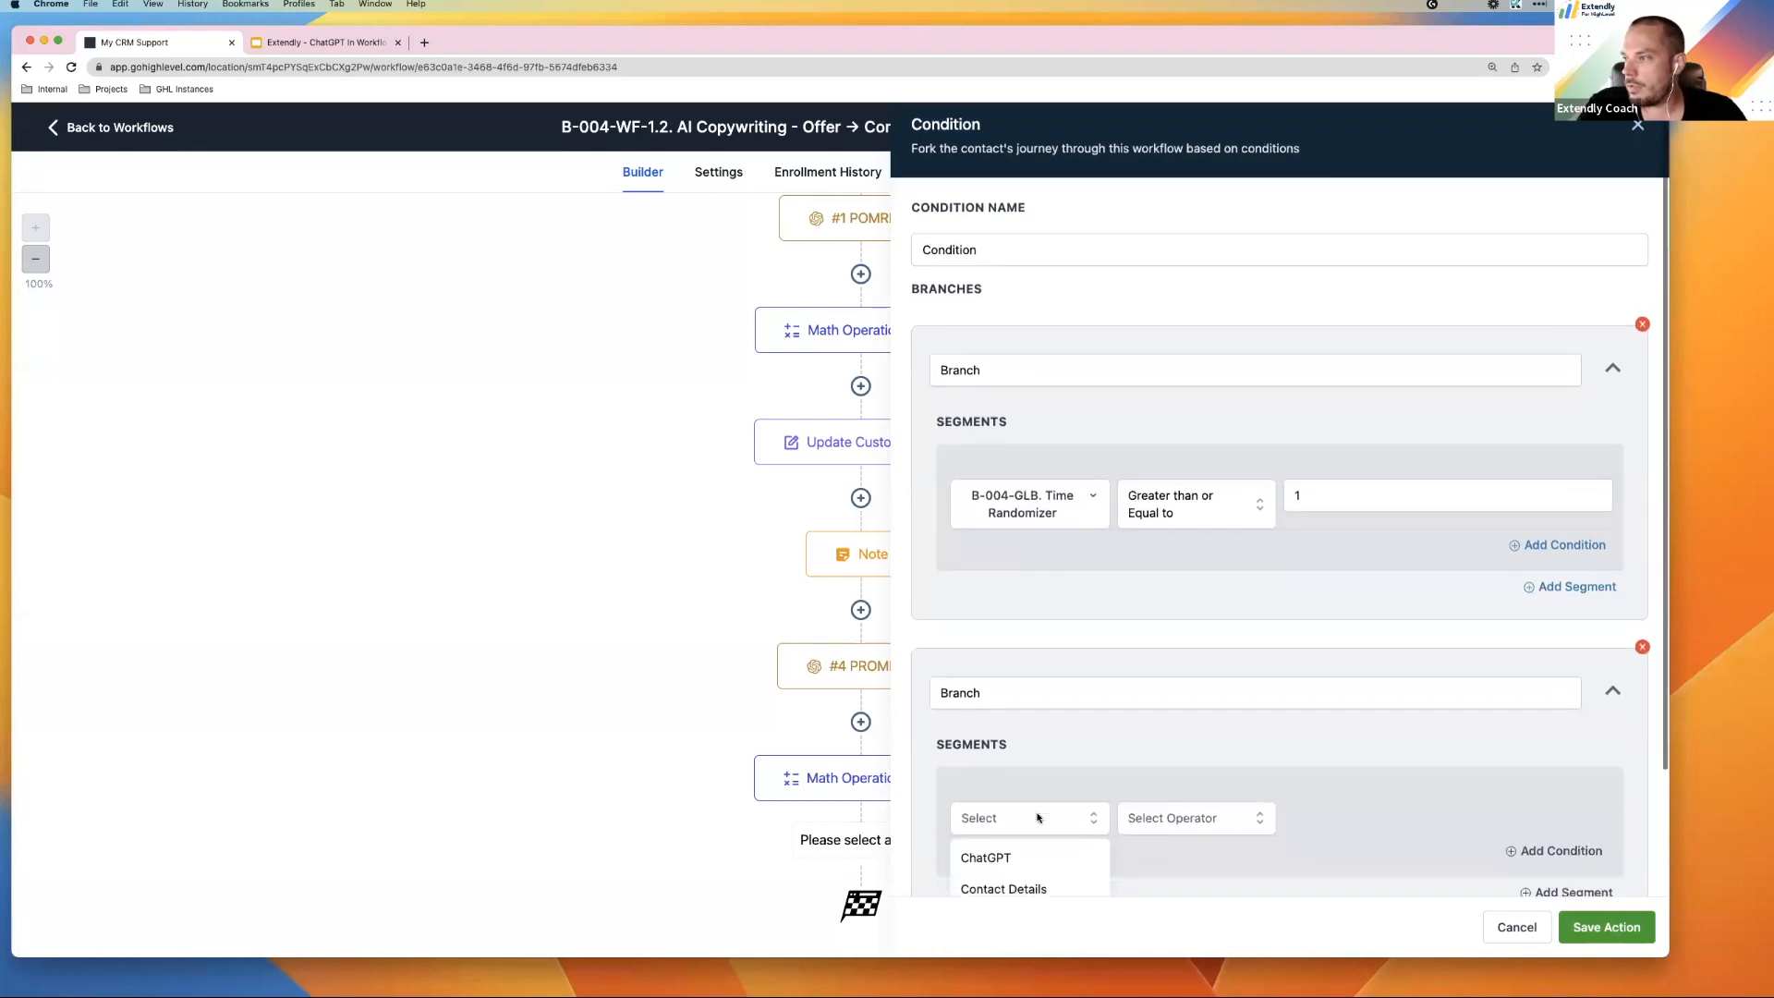
scroll(1038, 813, down, 5)
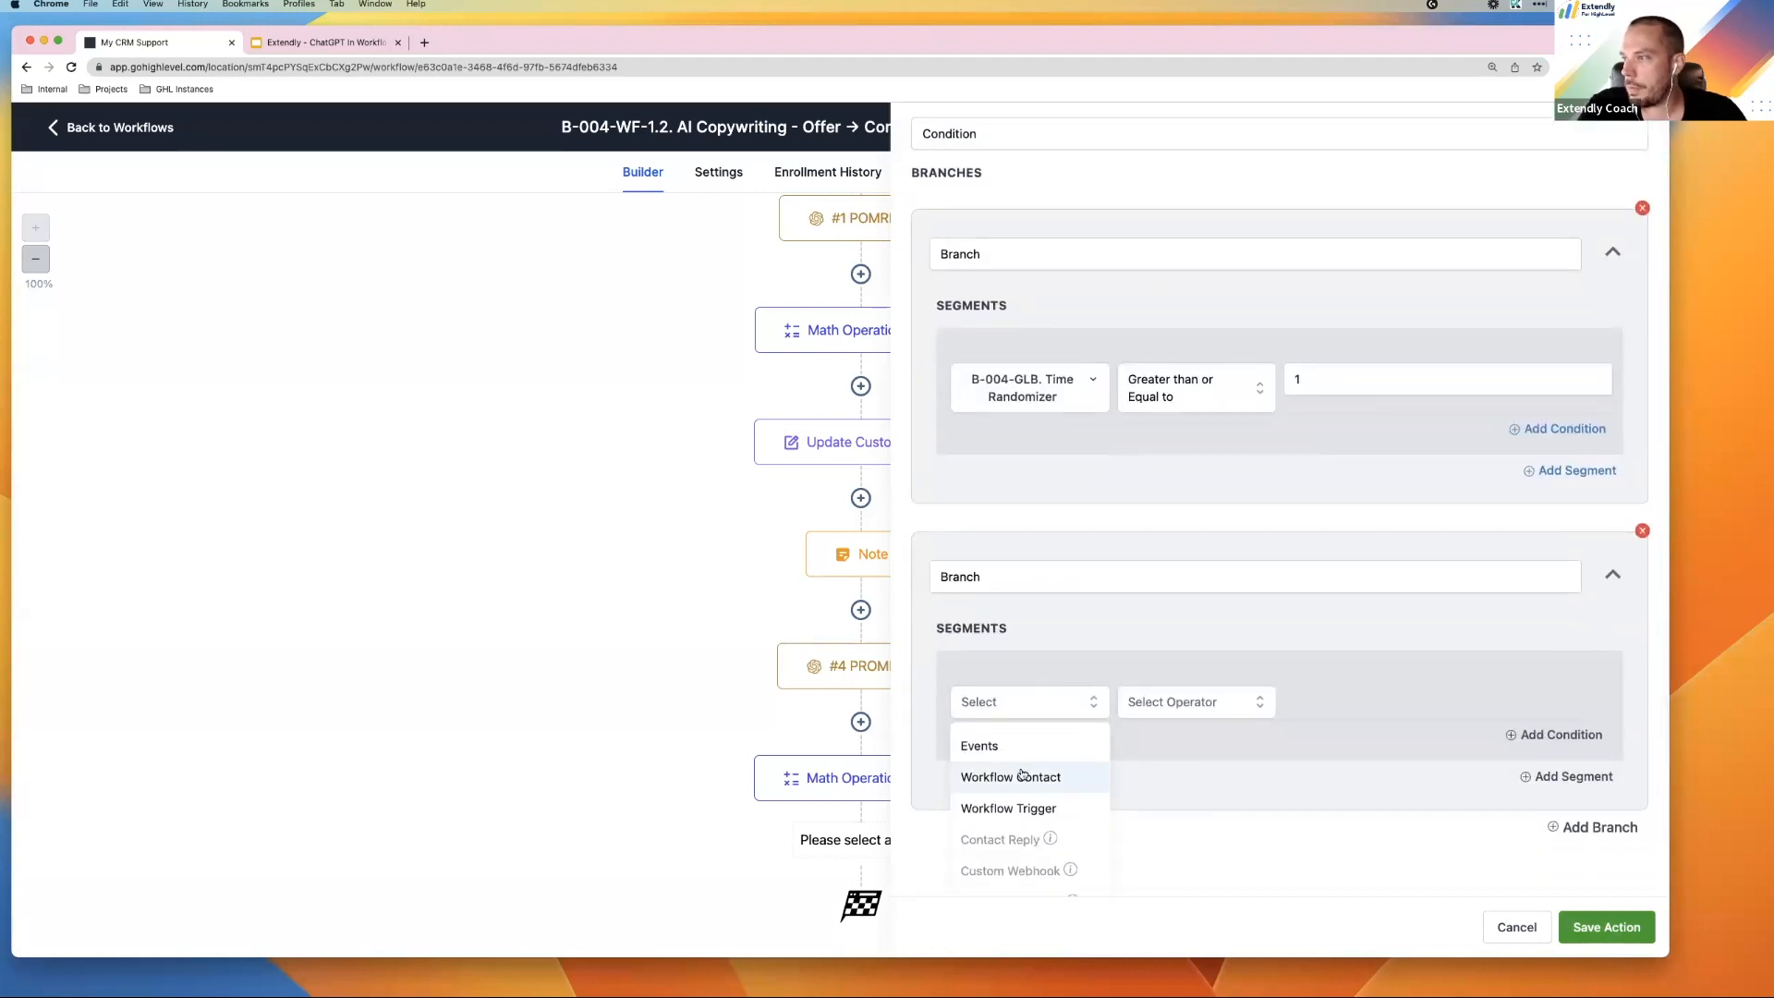
scroll(1023, 777, up, 1)
scroll(1016, 809, up, 4)
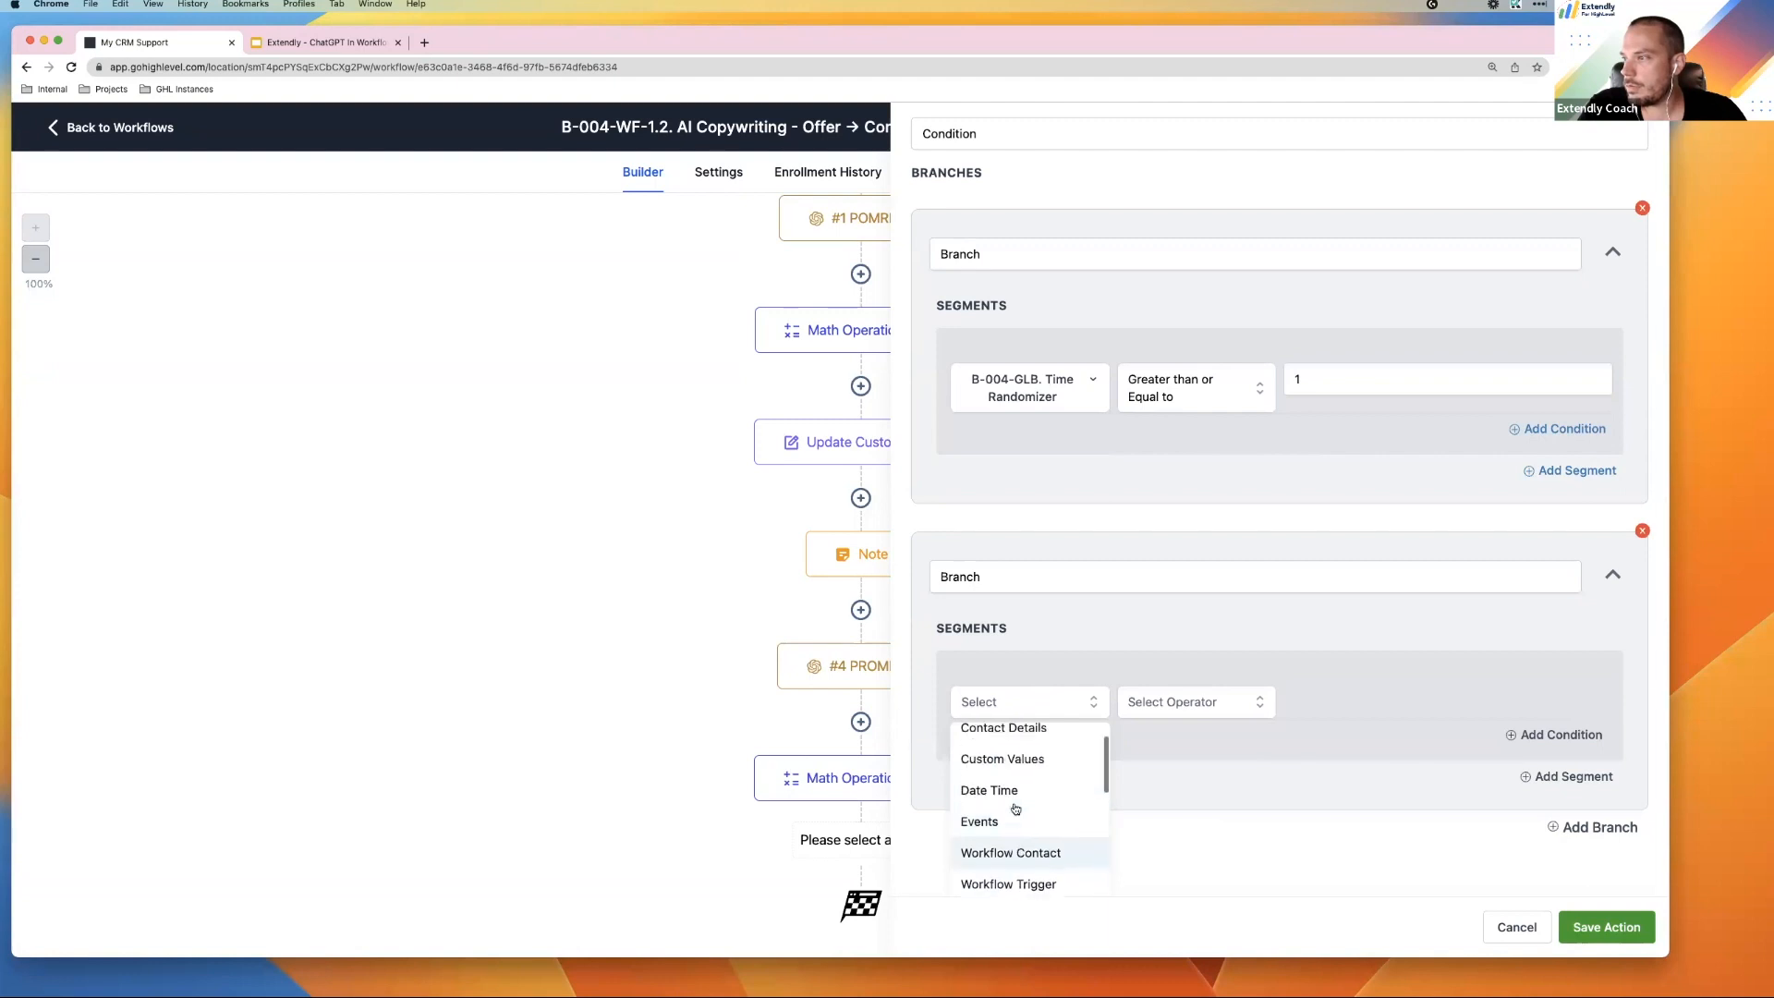
click(1018, 808)
scroll(1020, 811, down, 6)
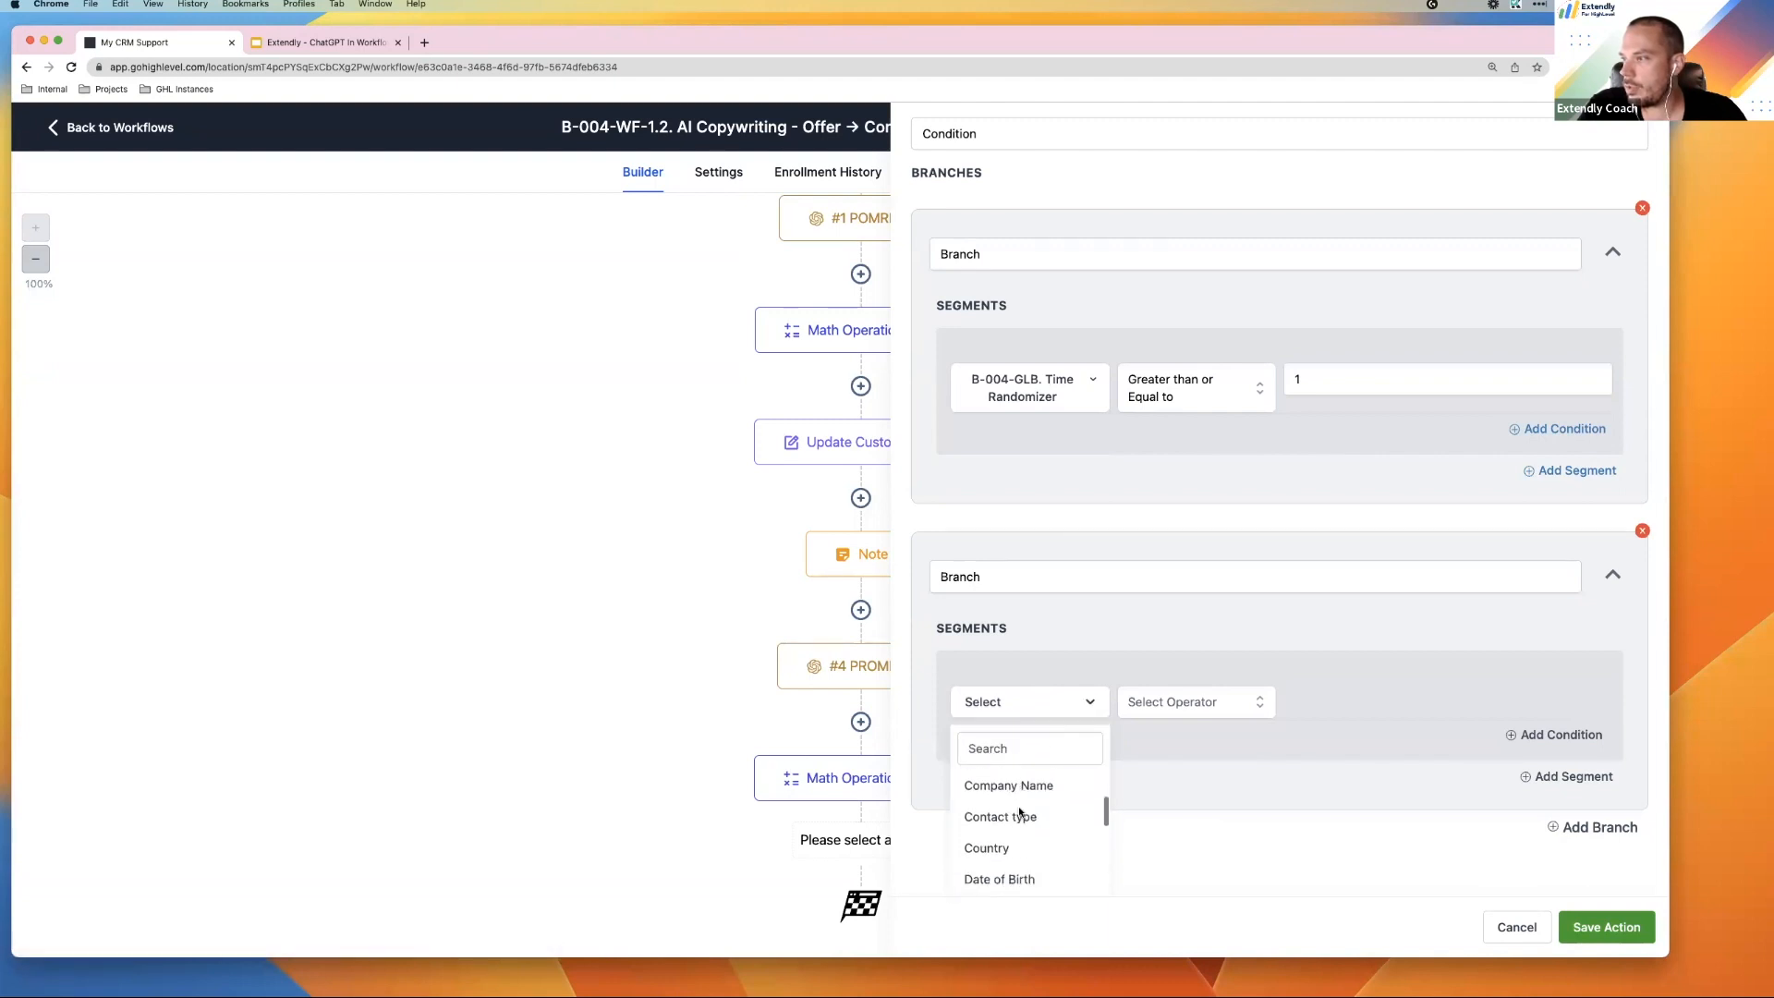
scroll(1020, 811, down, 5)
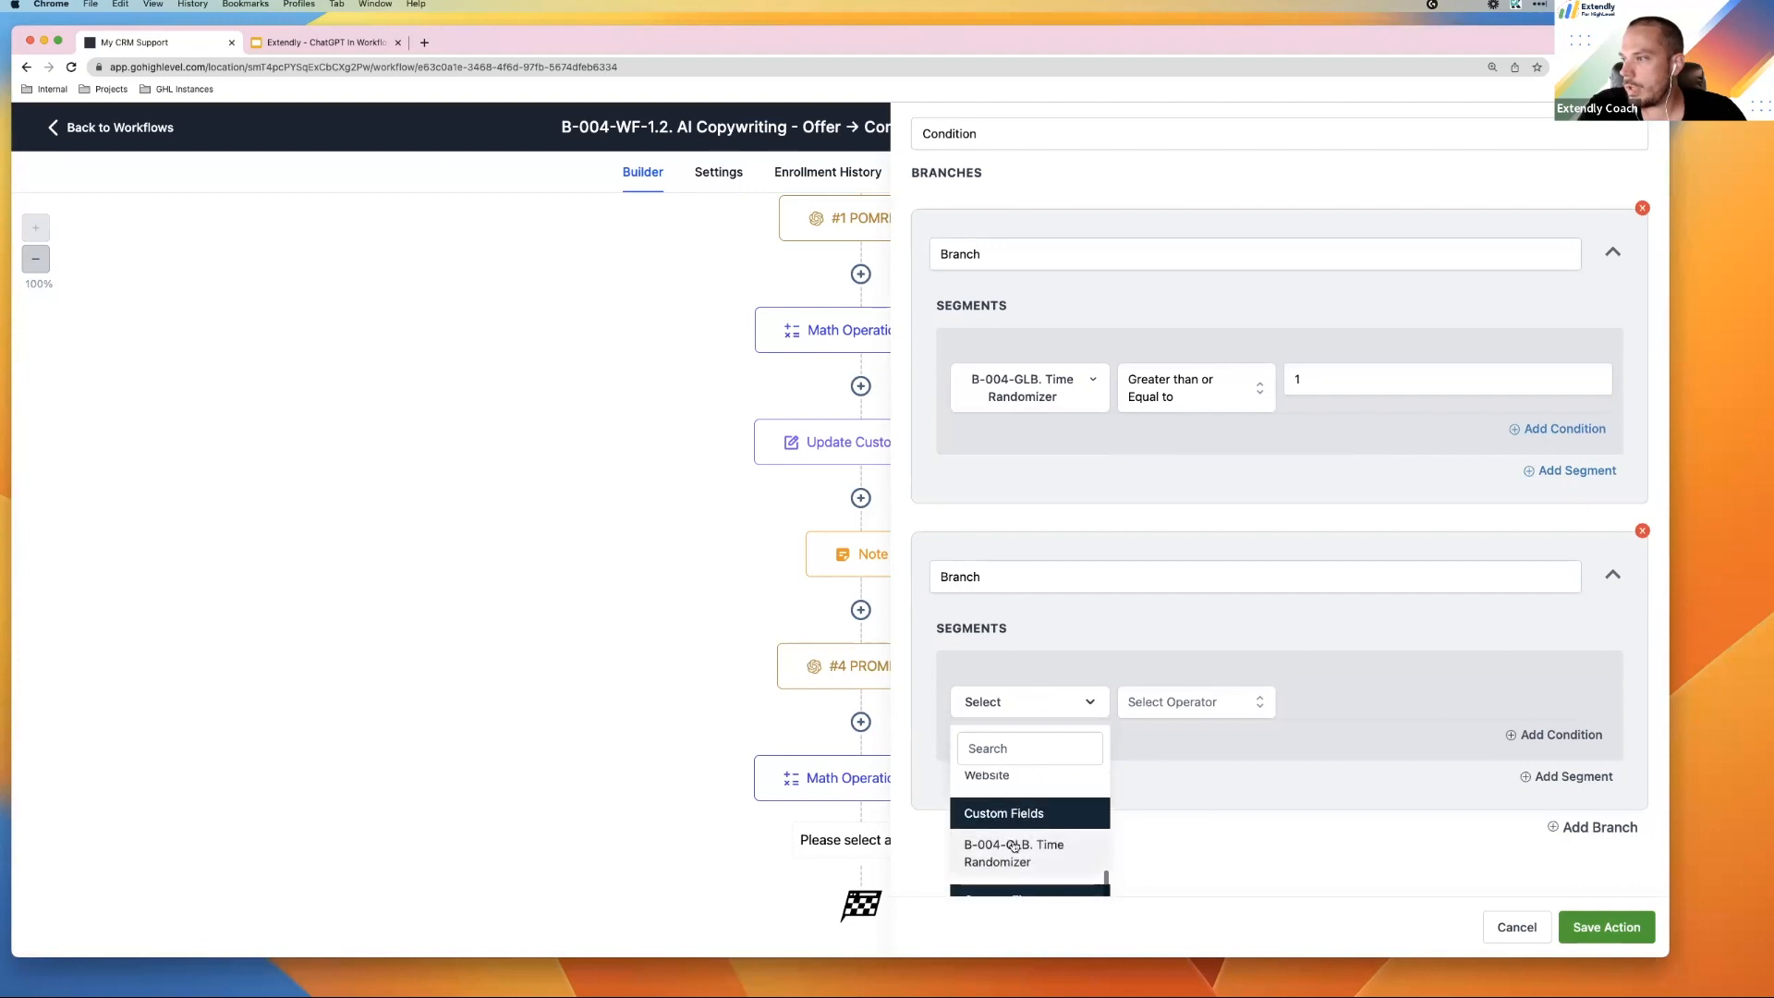
click(1014, 867)
Set the second branch's criterion to equals 2
click(1155, 715)
click(1181, 755)
click(1345, 715)
text(2)
Change the first branch's criterion to equals 1 and save the condition
click(1177, 392)
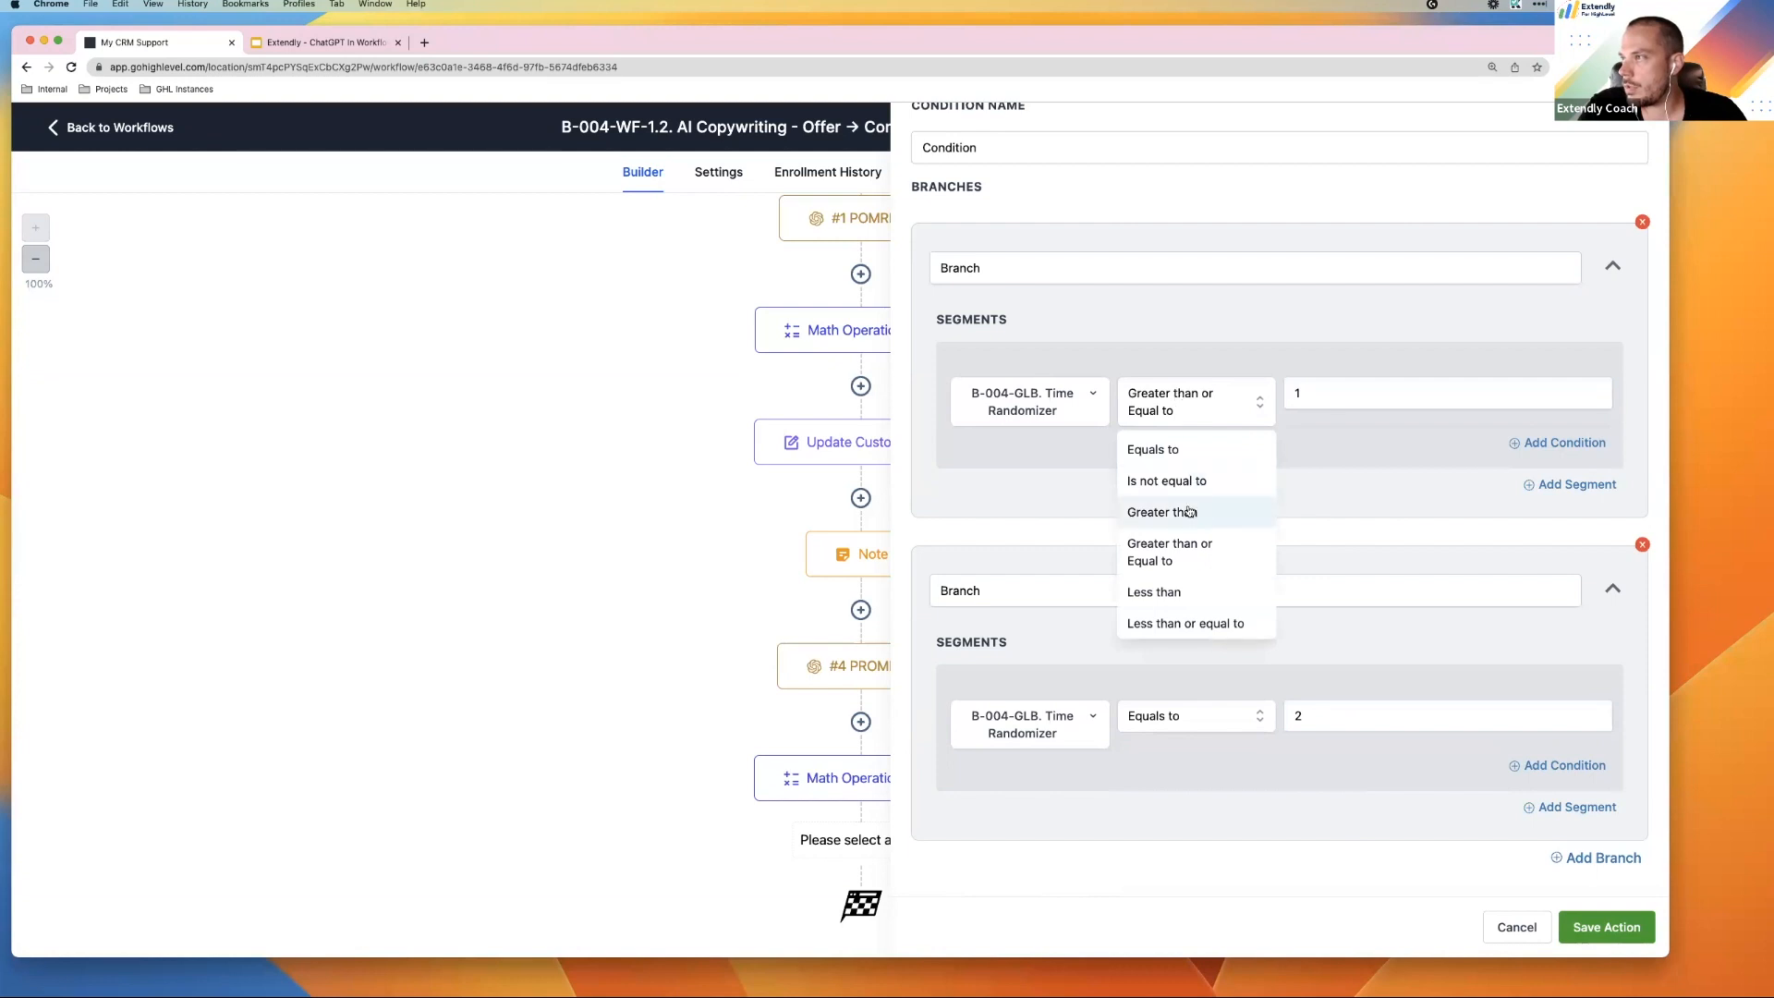
click(1200, 452)
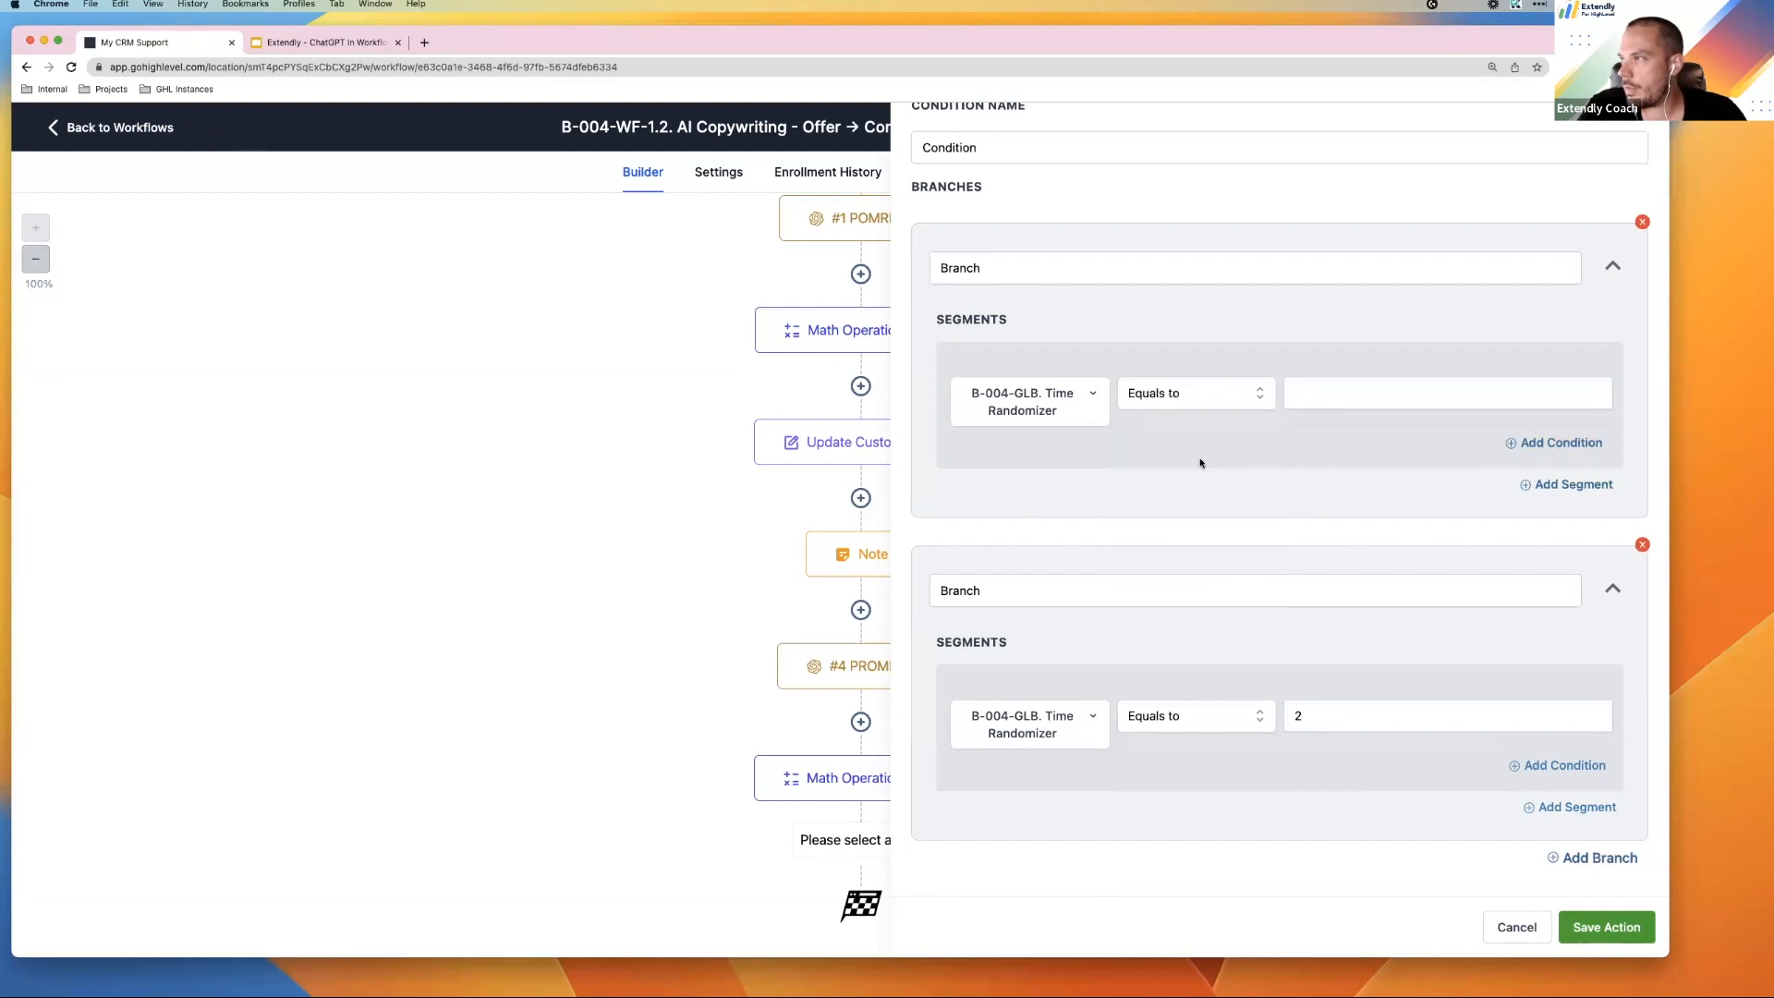
click(1352, 387)
text(1)
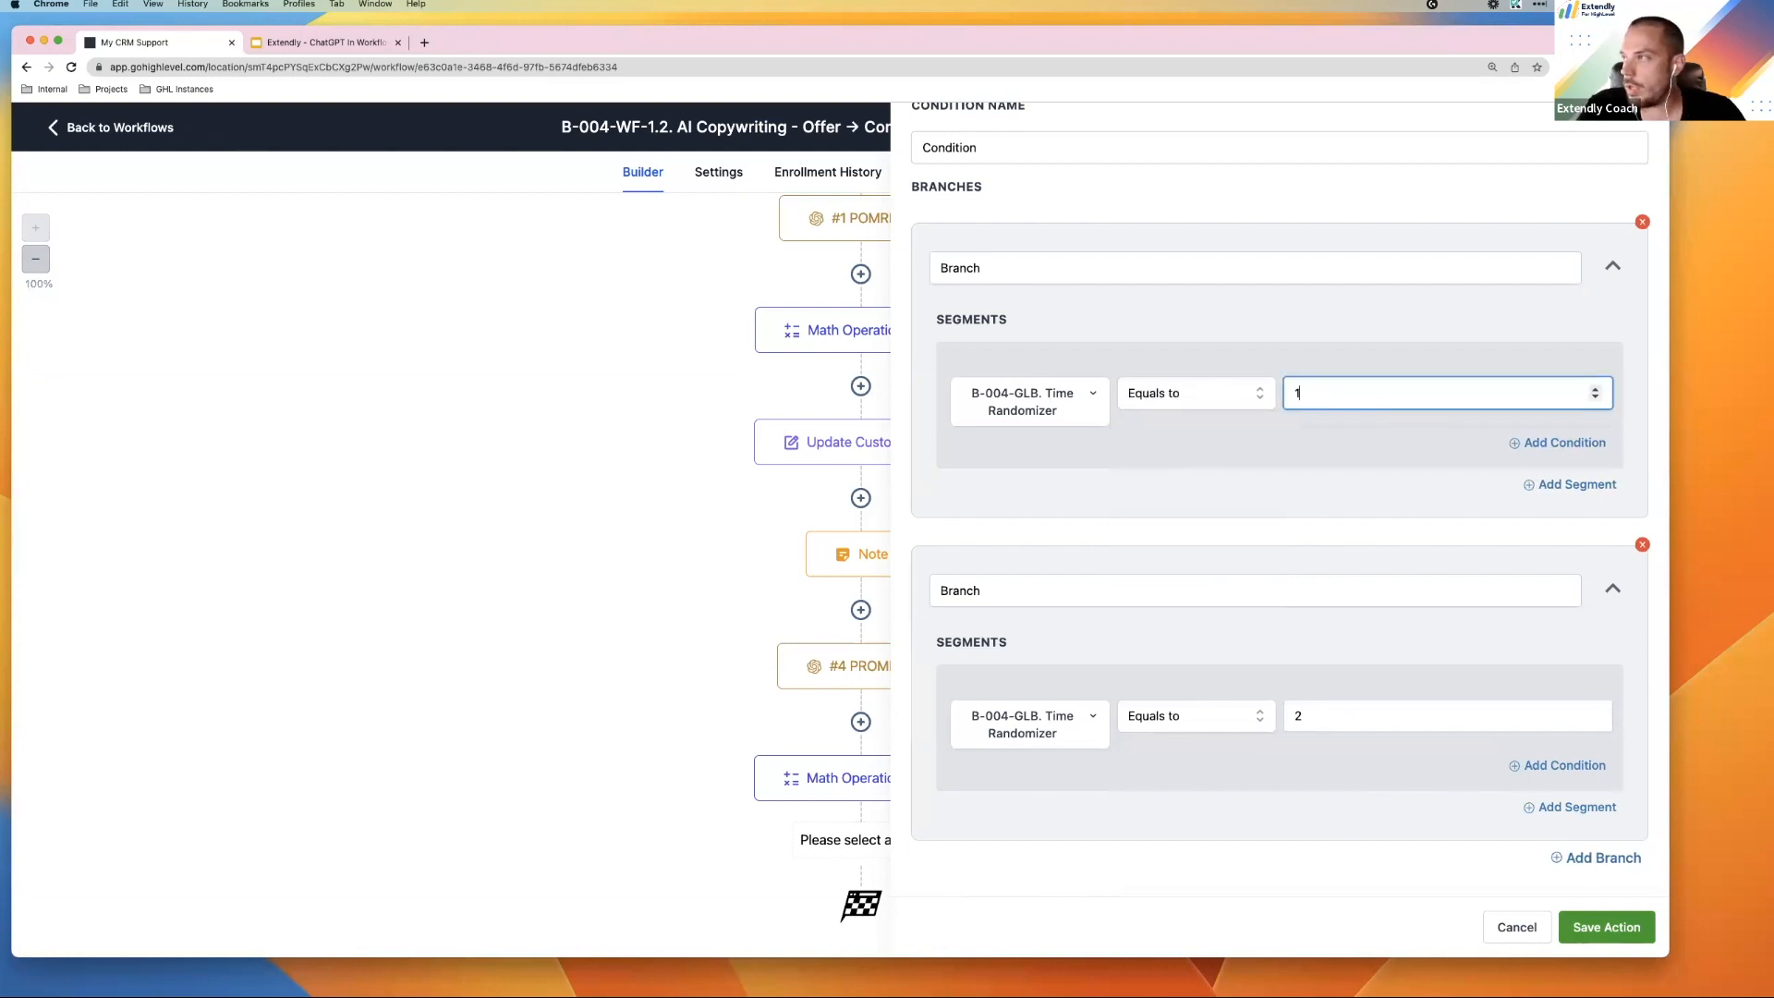
click(1596, 926)
Rename the condition's two branches as "=1" and "=2", and save the action and the workflow
scroll(1072, 789, down, 3)
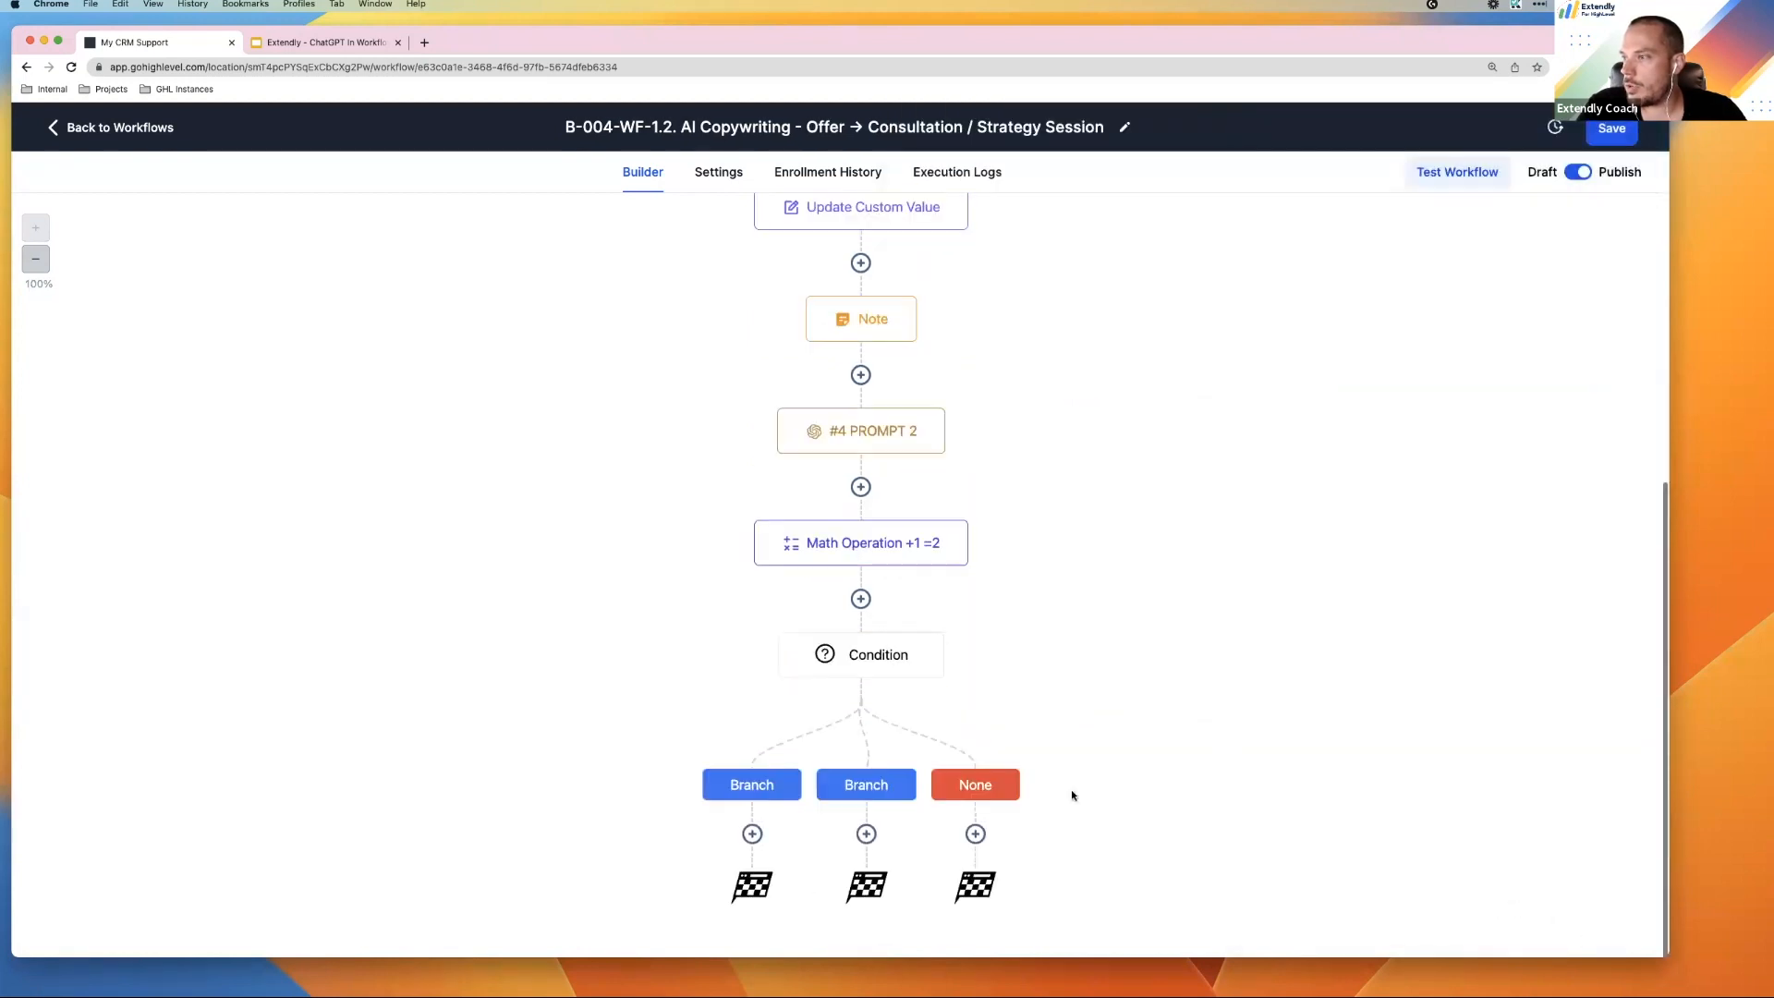
click(874, 663)
click(1050, 384)
key(super+a)
key(BackSpace)
text(=1)
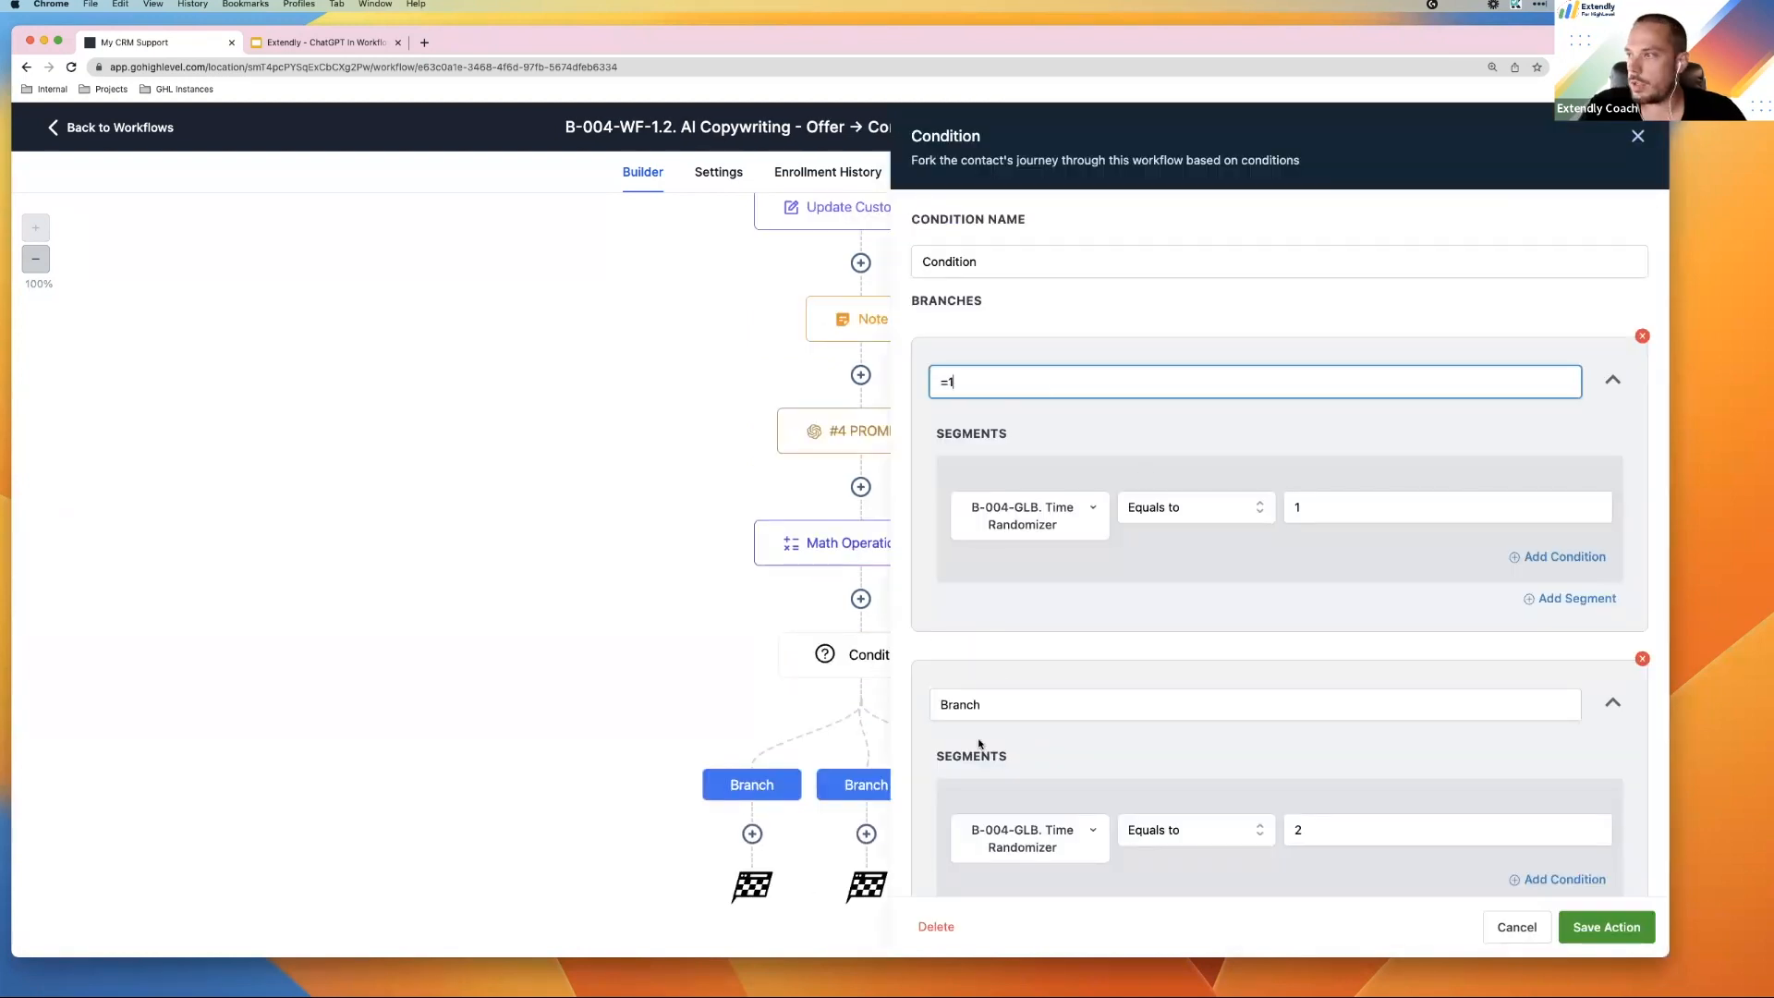
click(1021, 705)
key(super+a)
text(=2)
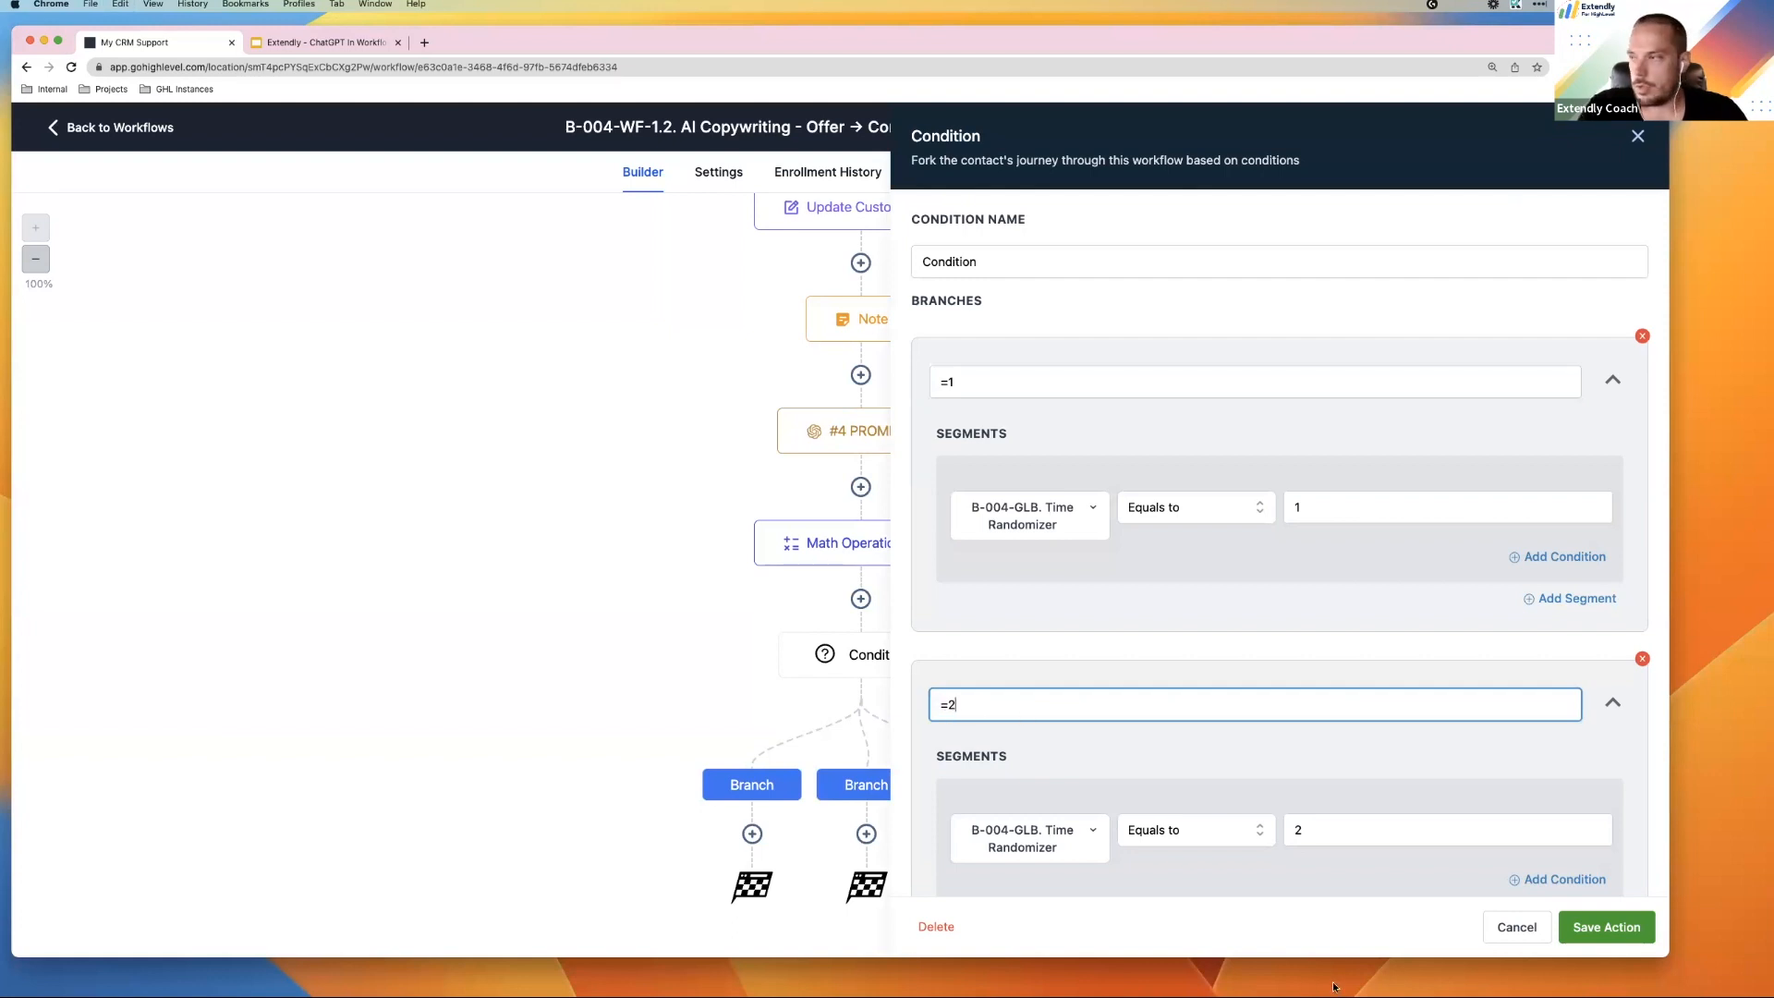
click(1607, 926)
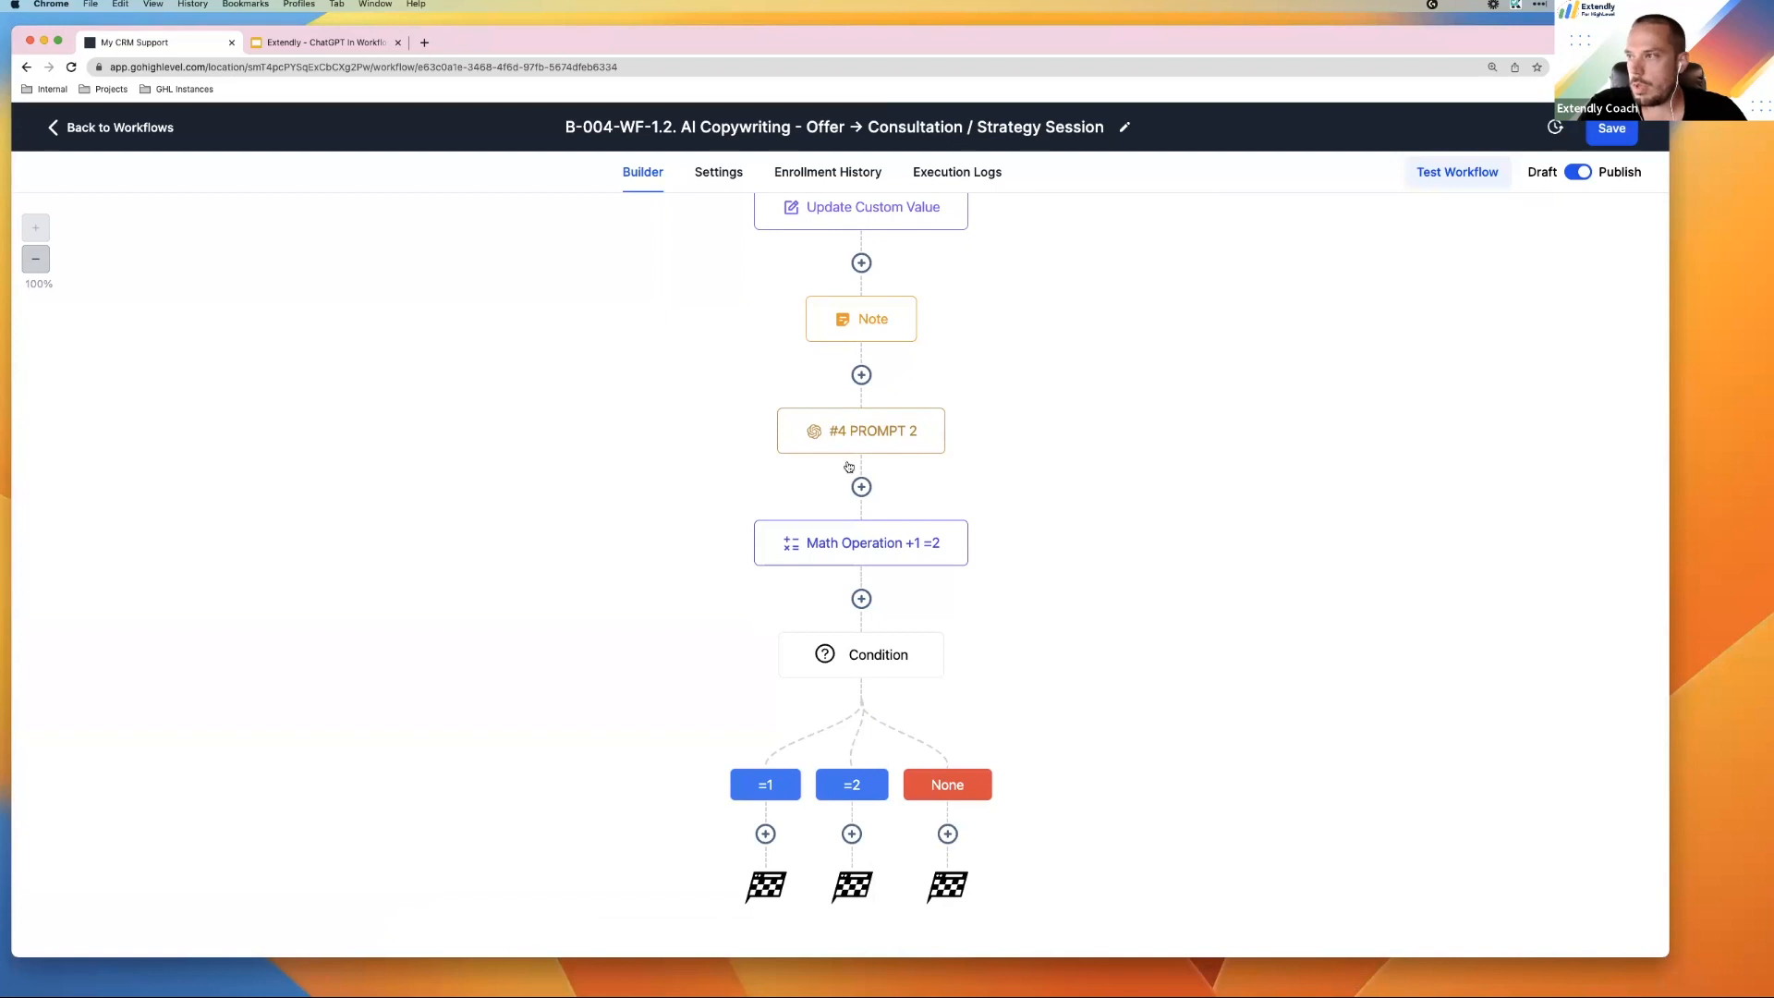
click(1611, 130)
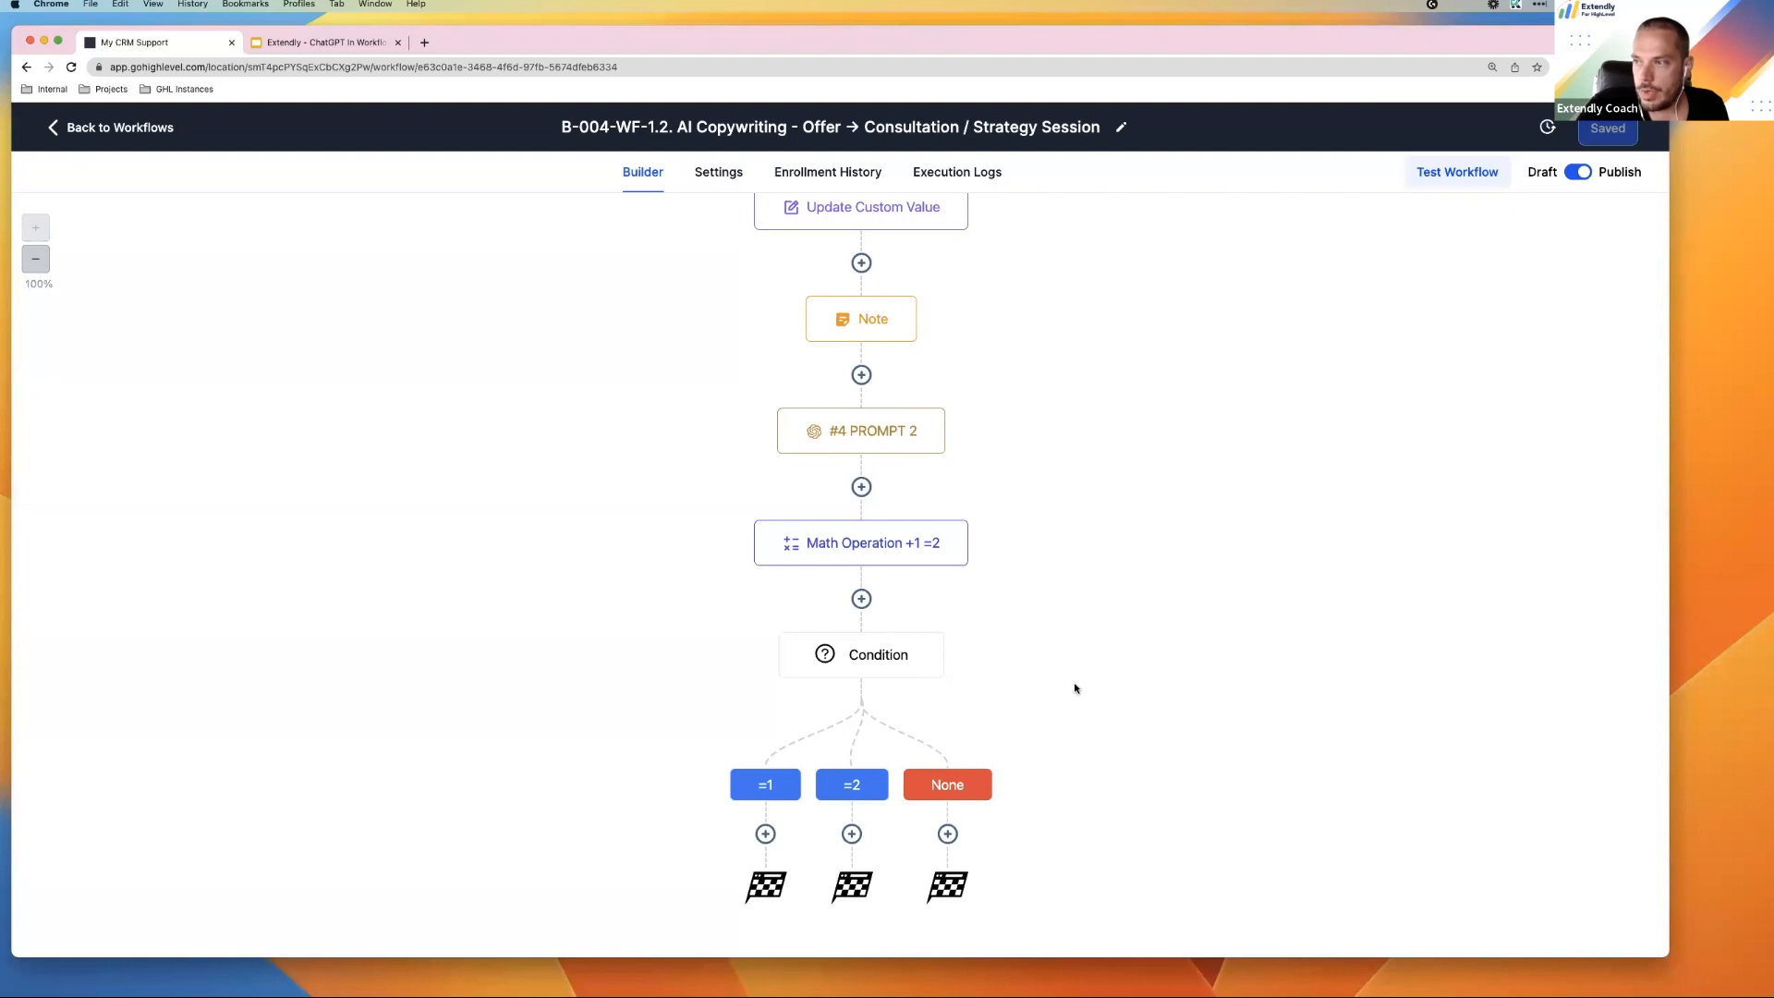
Review the condition's branch criteria and close it without making changes
click(851, 656)
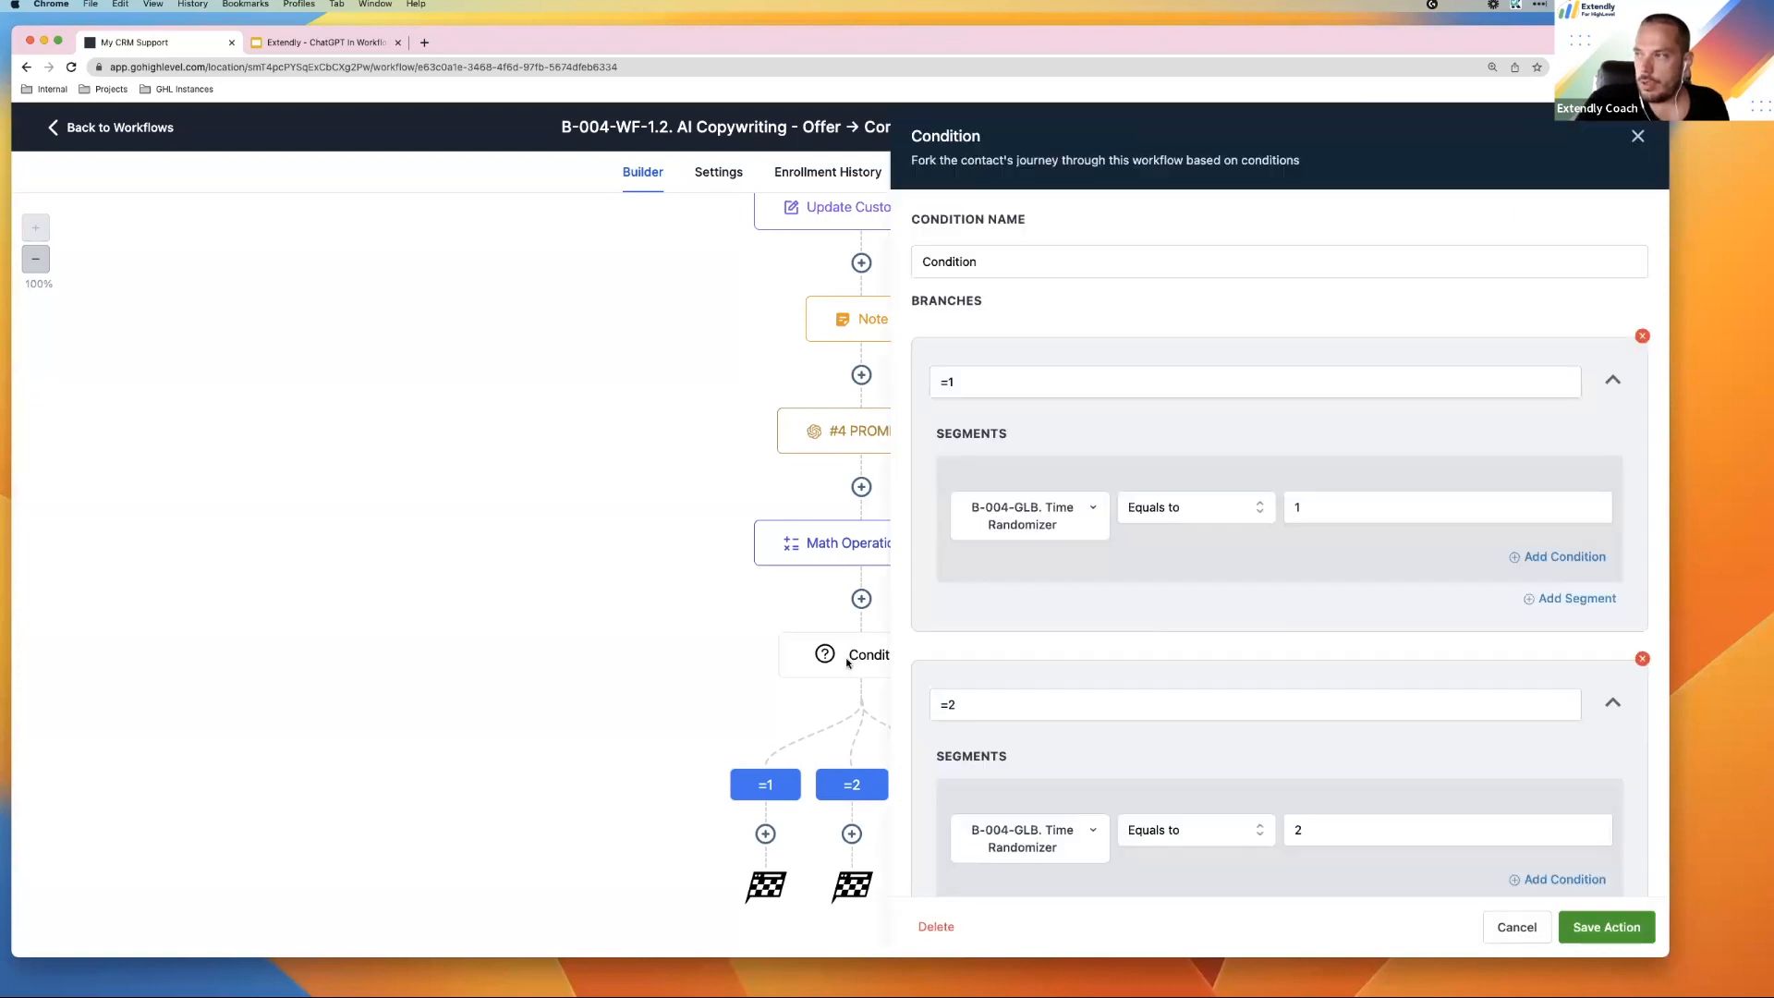
click(1505, 939)
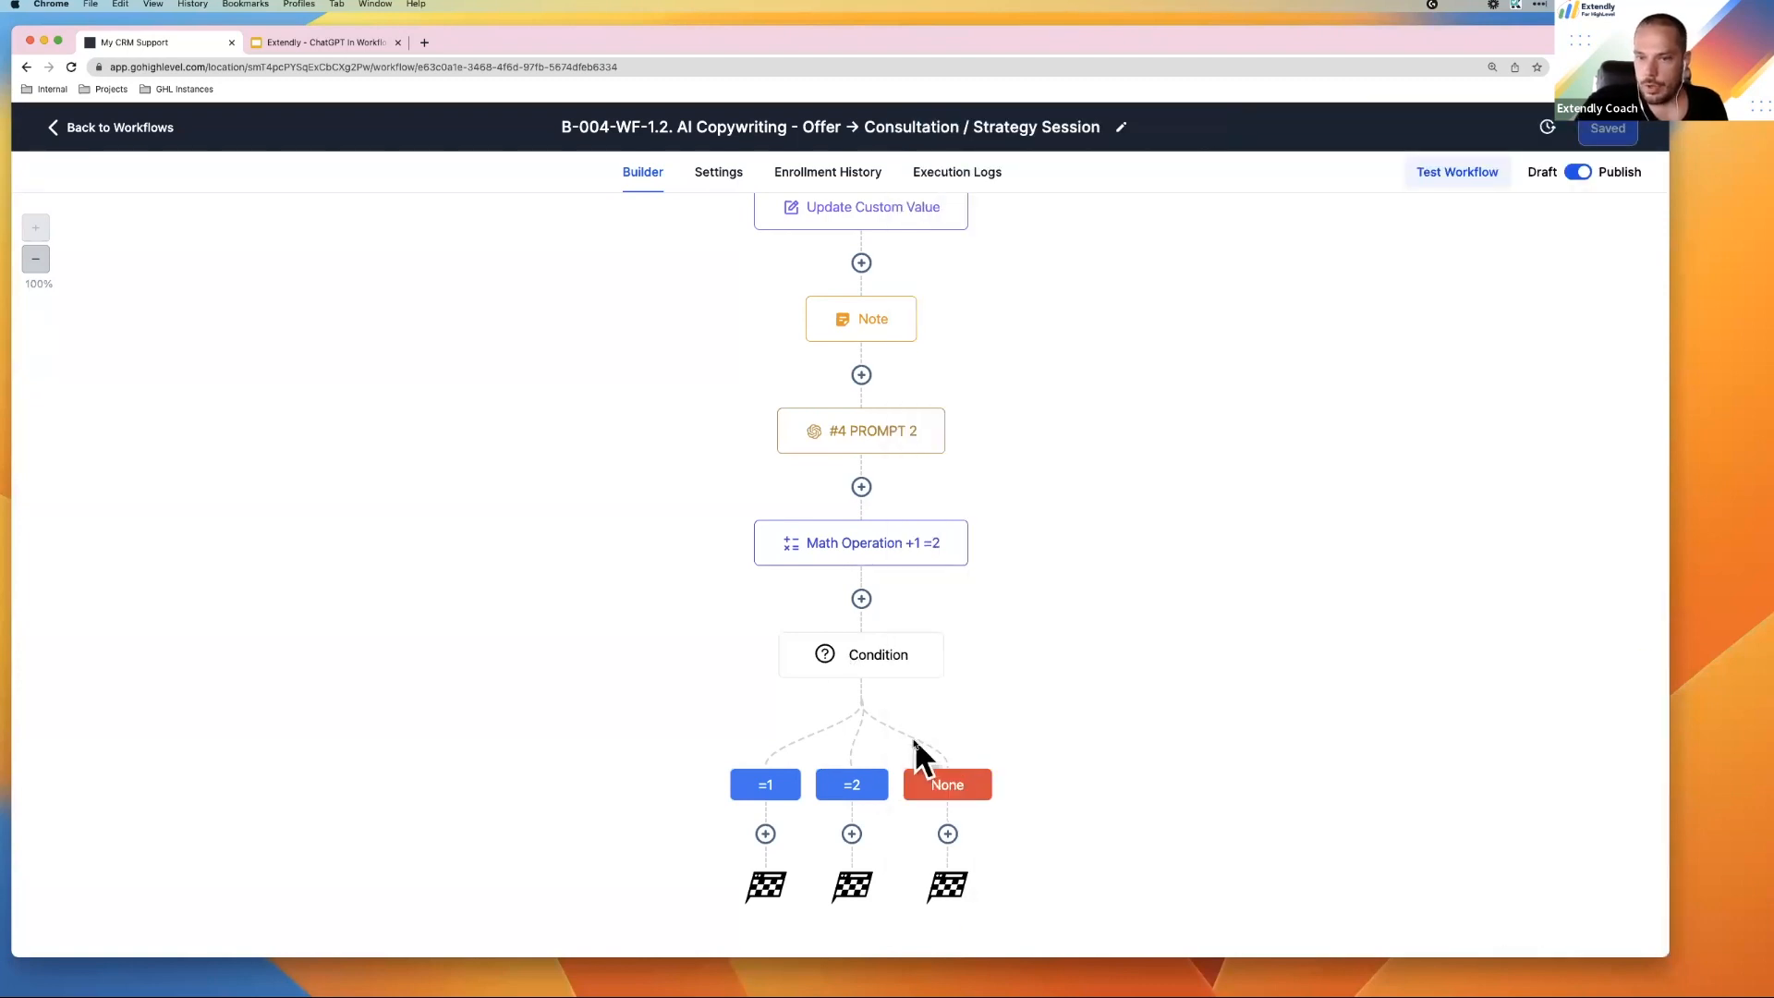